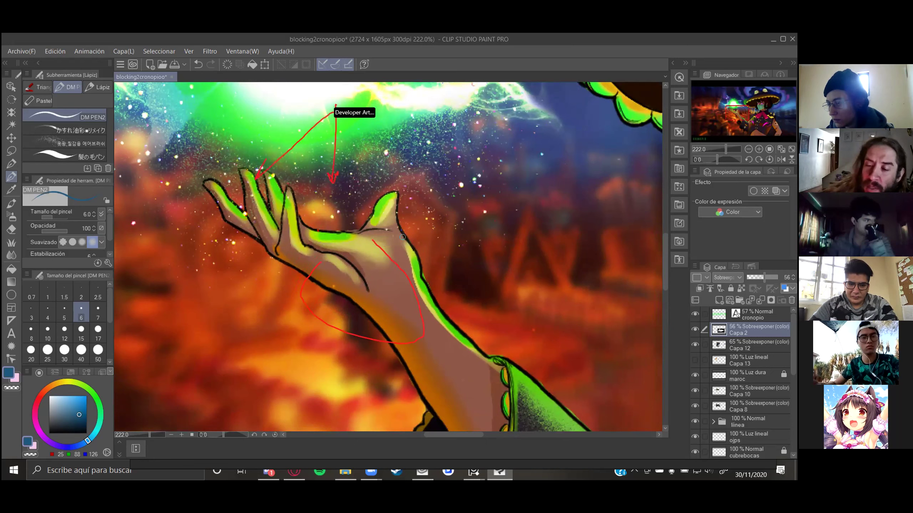
# Add red arrows and marks showing light hitting the palm, thumb and forearm.
pyautogui.moveTo(336, 105); pyautogui.dragTo(364, 248)
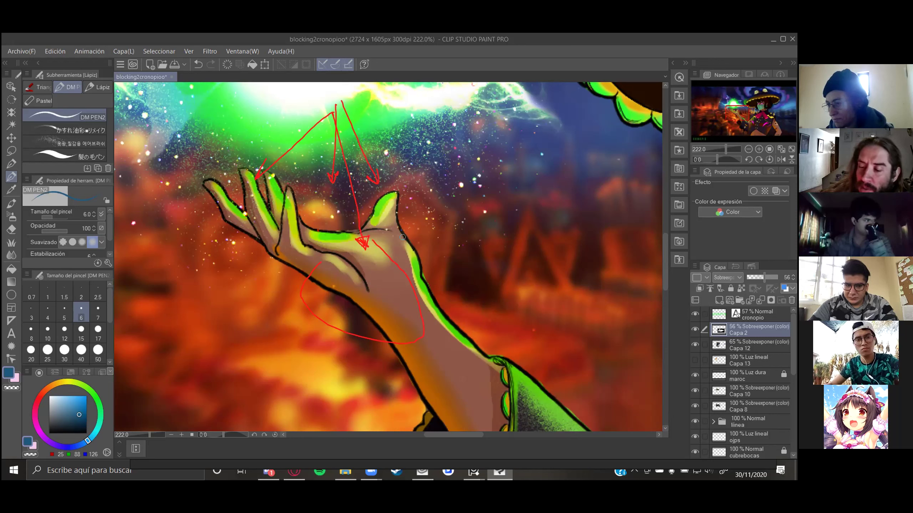
pyautogui.moveTo(399, 266); pyautogui.dragTo(296, 236)
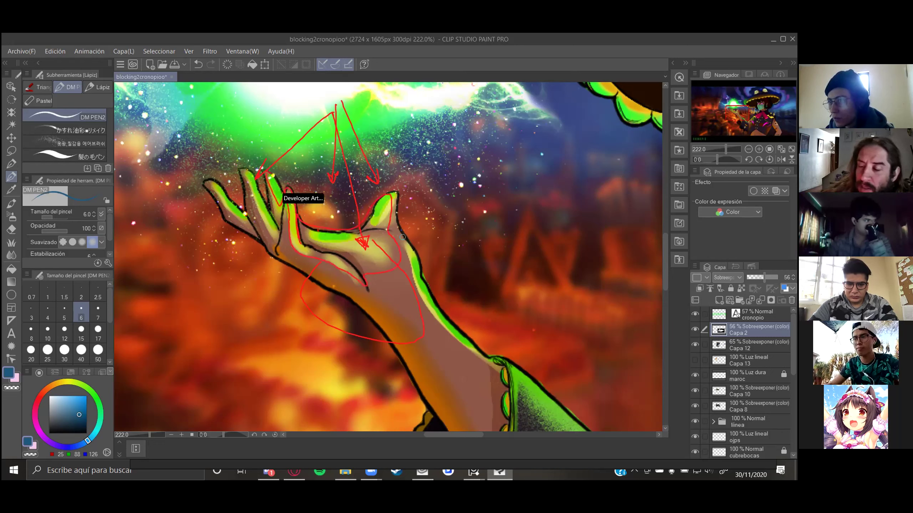
pyautogui.moveTo(390, 232); pyautogui.dragTo(403, 258)
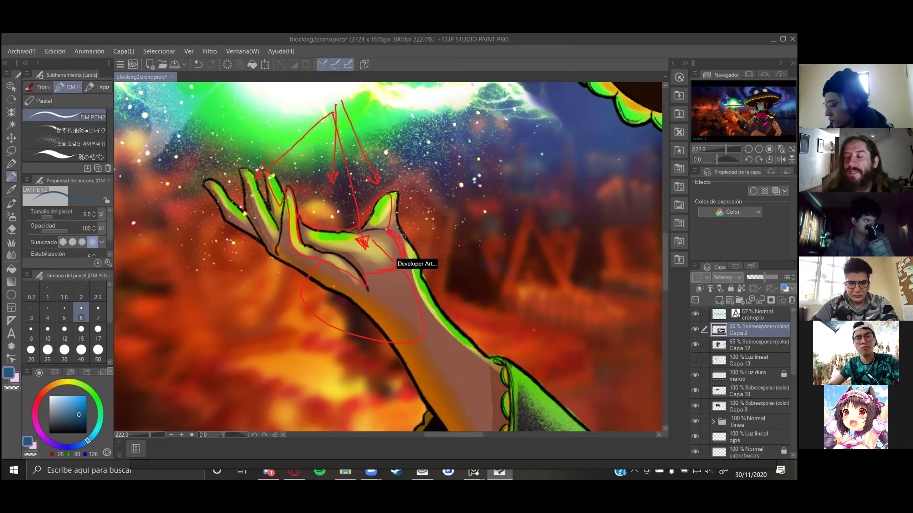
pyautogui.moveTo(395, 234); pyautogui.dragTo(419, 267)
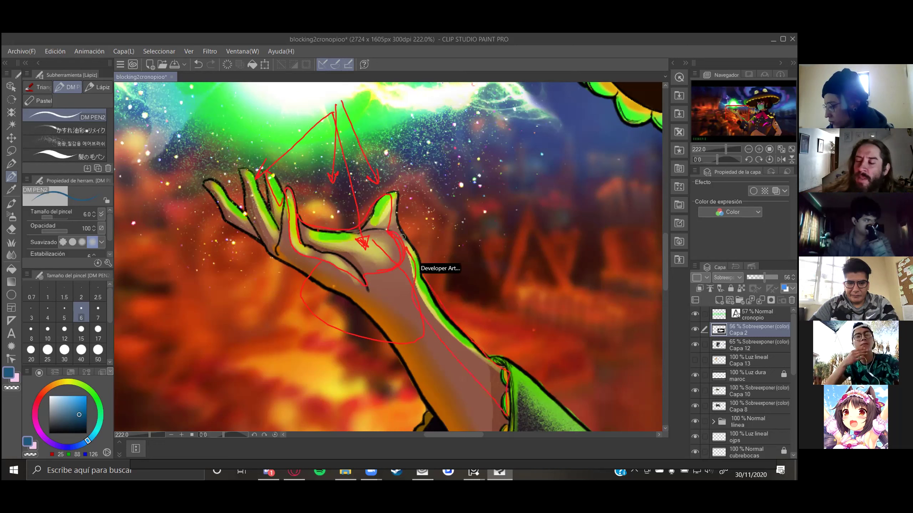
pyautogui.moveTo(450, 312); pyautogui.dragTo(469, 227)
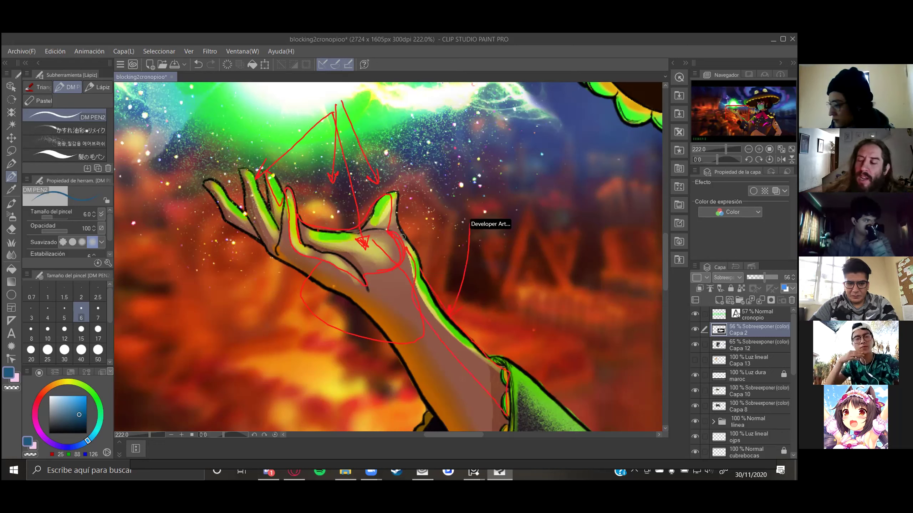
pyautogui.moveTo(419, 300); pyautogui.dragTo(444, 338)
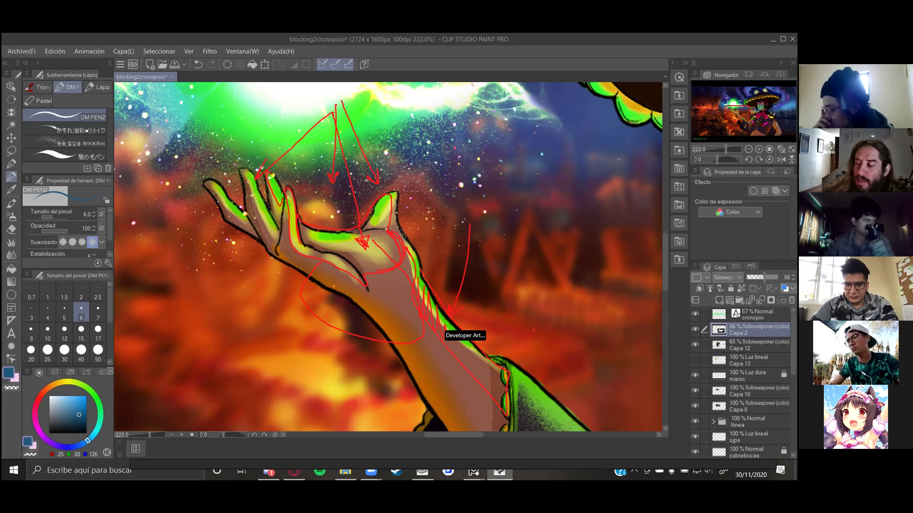
# Hatch the lit arm edge, wrist, palm and thumb in green.
pyautogui.moveTo(410, 296); pyautogui.dragTo(498, 410)
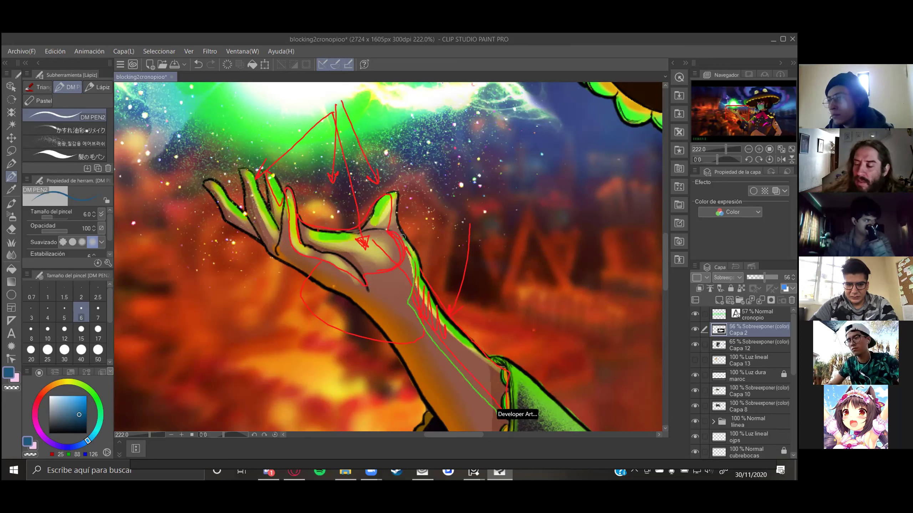
pyautogui.moveTo(413, 284); pyautogui.dragTo(495, 374)
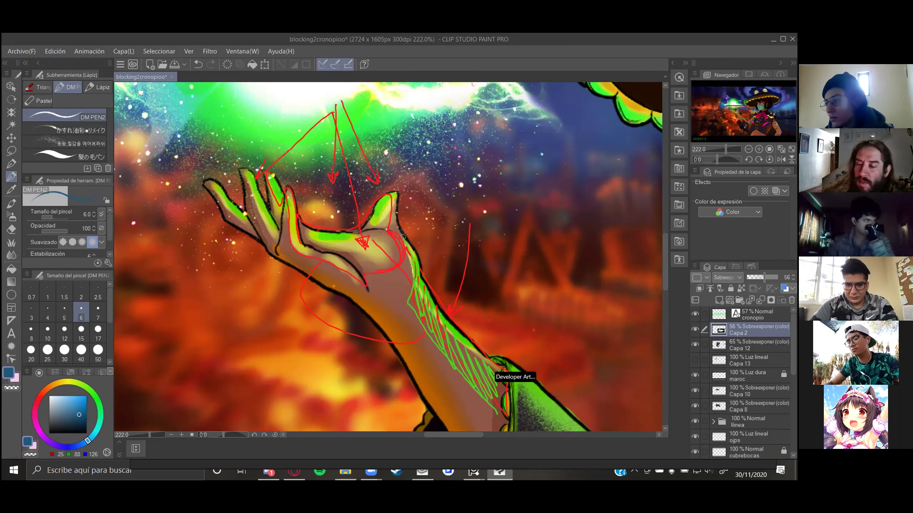
pyautogui.moveTo(371, 273); pyautogui.dragTo(405, 257)
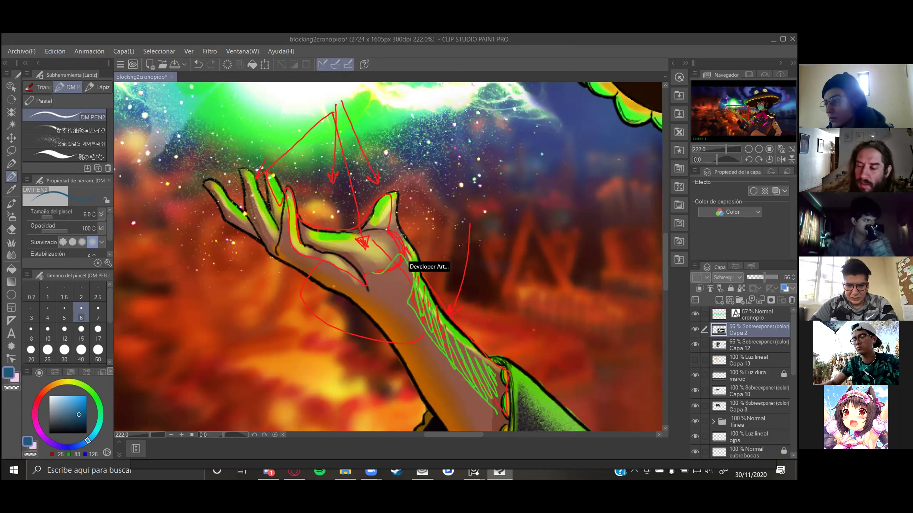
pyautogui.moveTo(296, 239); pyautogui.dragTo(357, 279)
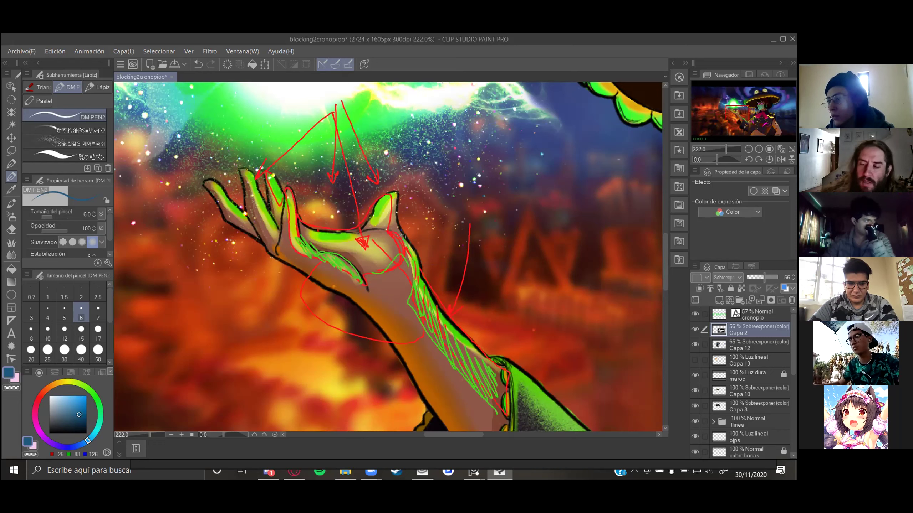
pyautogui.moveTo(308, 236); pyautogui.dragTo(390, 196)
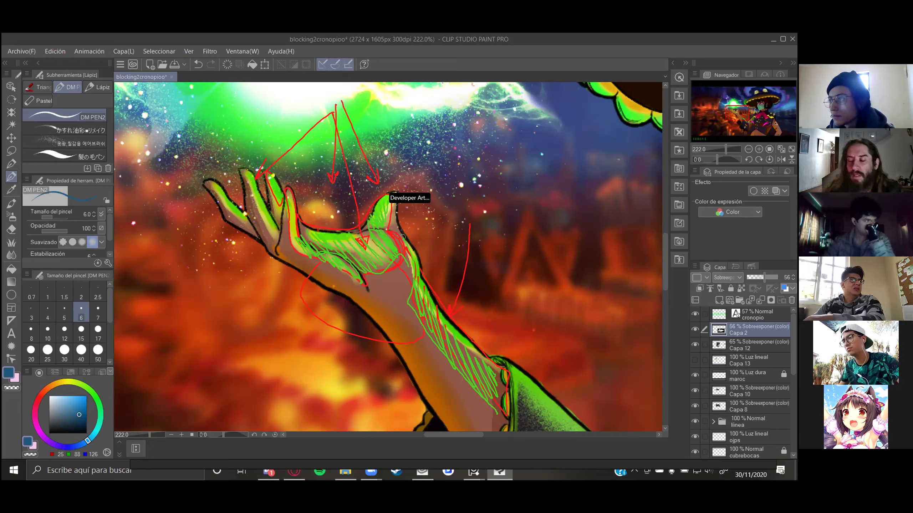
# Delete the red and green critique marks from the canvas.
pyautogui.scroll(-10, 367, 236)
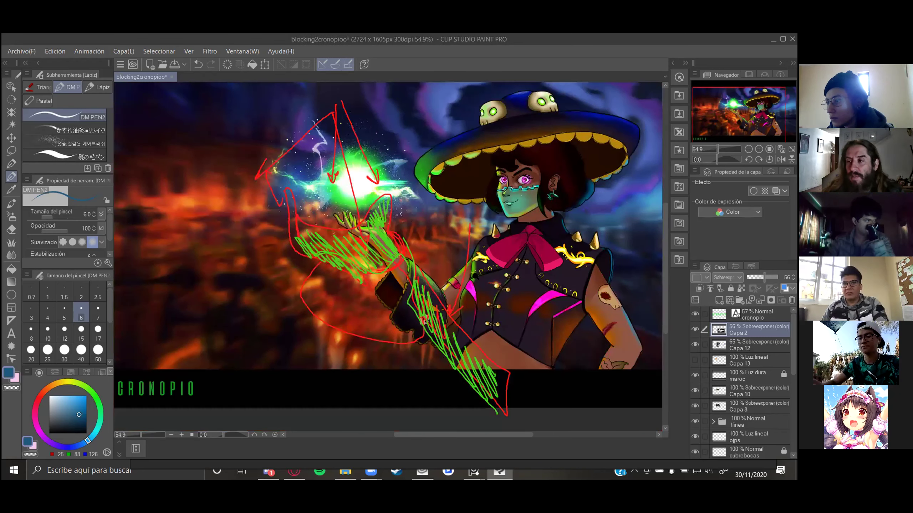
pyautogui.scroll(2, 472, 275)
pyautogui.press('Delete')
pyautogui.scroll(1, 474, 278)
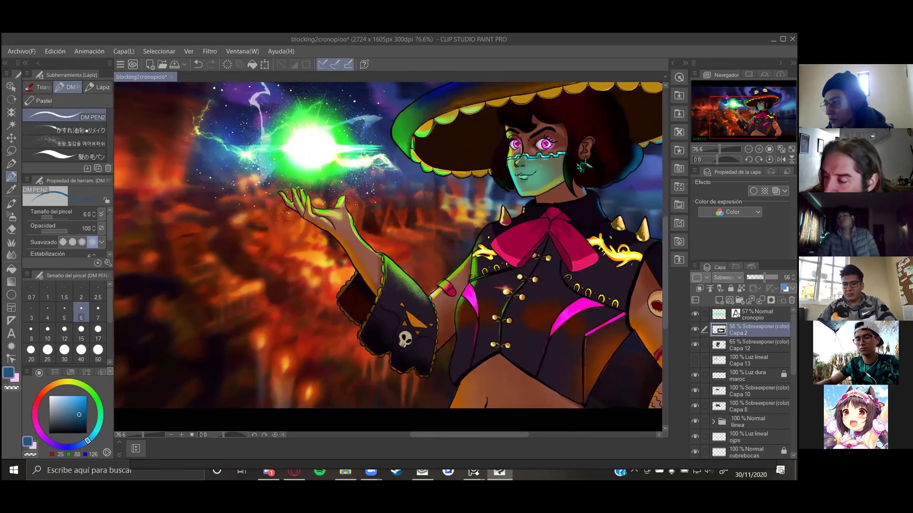
# Pan to the witch's face and toggle the cyan face mask off, on, then off.
pyautogui.moveTo(486, 217); pyautogui.dragTo(337, 244)
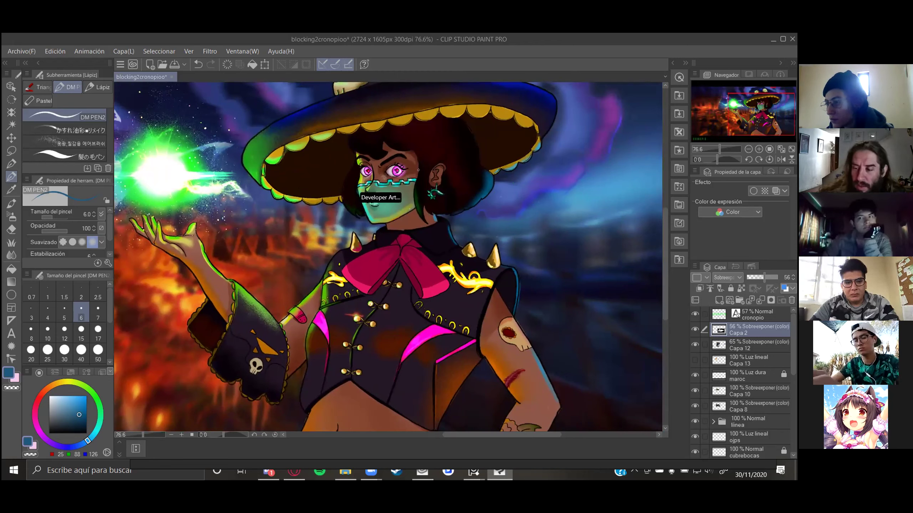
pyautogui.hotkey('ctrl', 'z')
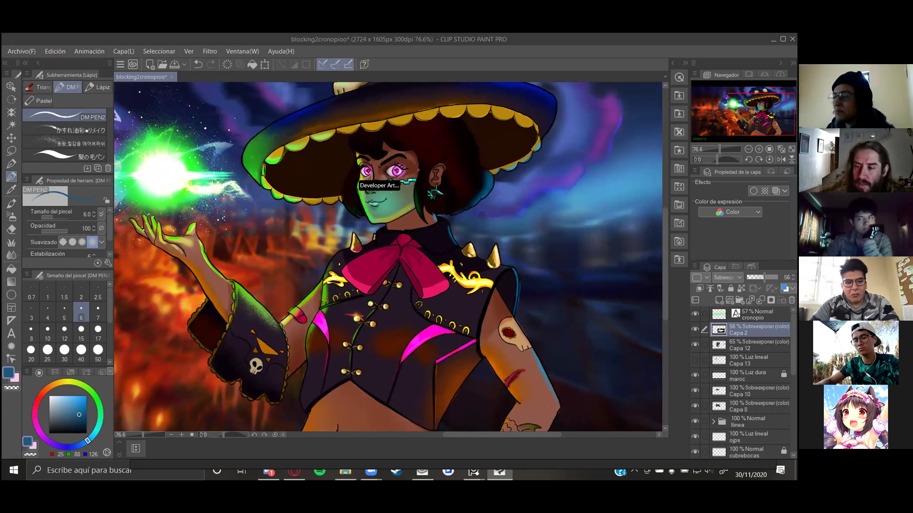
pyautogui.hotkey('ctrl', 'y')
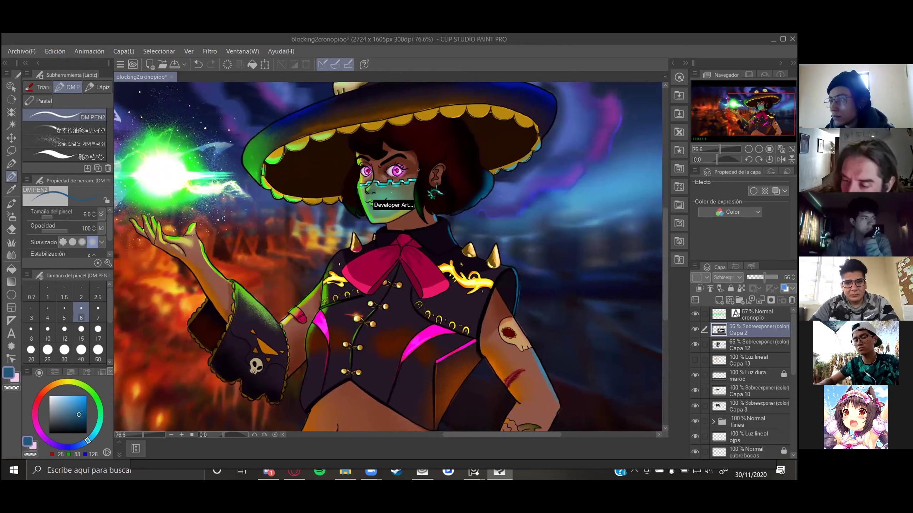
pyautogui.hotkey('ctrl', 'z')
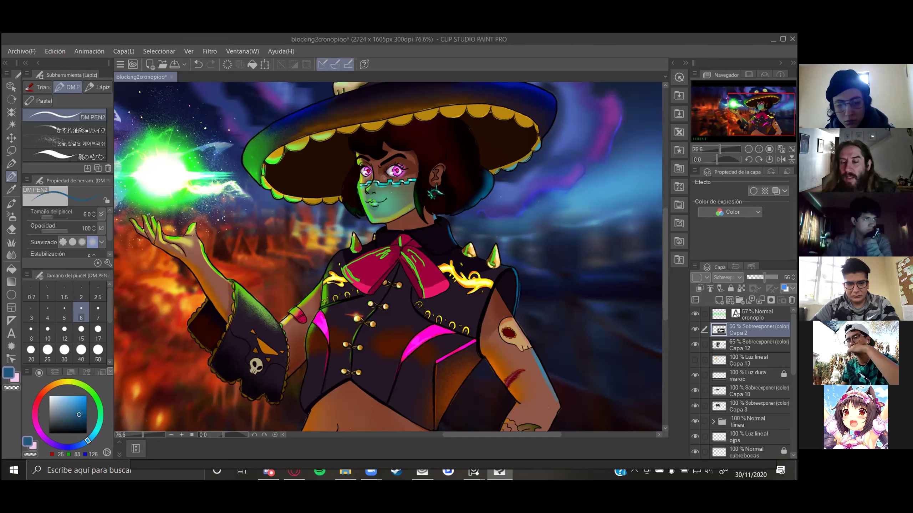
# Zoom out to fit the whole witch canvas, then zoom back in slightly.
pyautogui.scroll(-7, 437, 228)
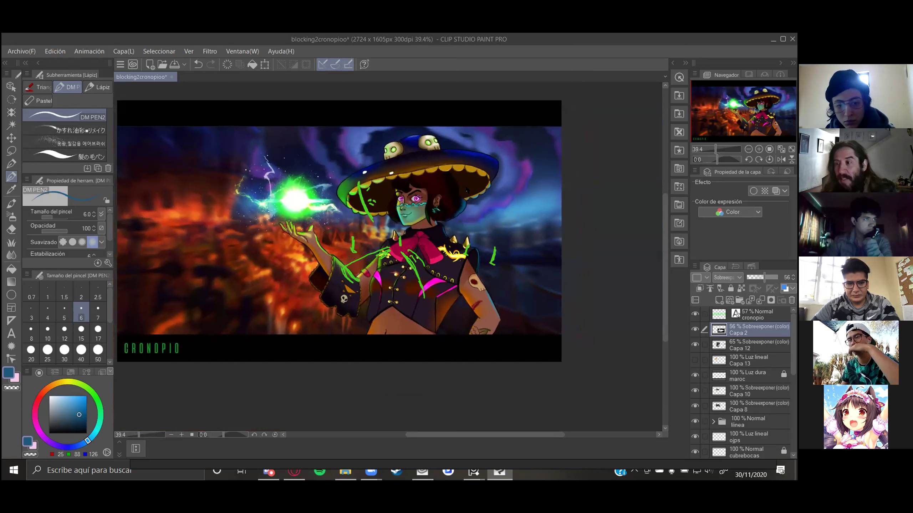
pyautogui.scroll(2, 450, 199)
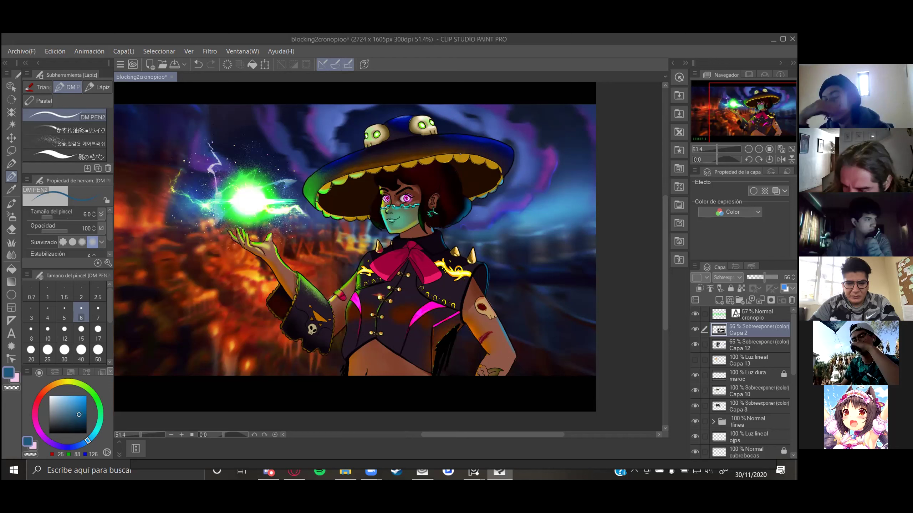
# Scribble green curves on the vest, then undo the green strokes on skulls and jacket.
pyautogui.moveTo(367, 289)
pyautogui.mouseDown()
pyautogui.moveTo(369, 298)
pyautogui.moveTo(363, 288)
pyautogui.mouseUp()
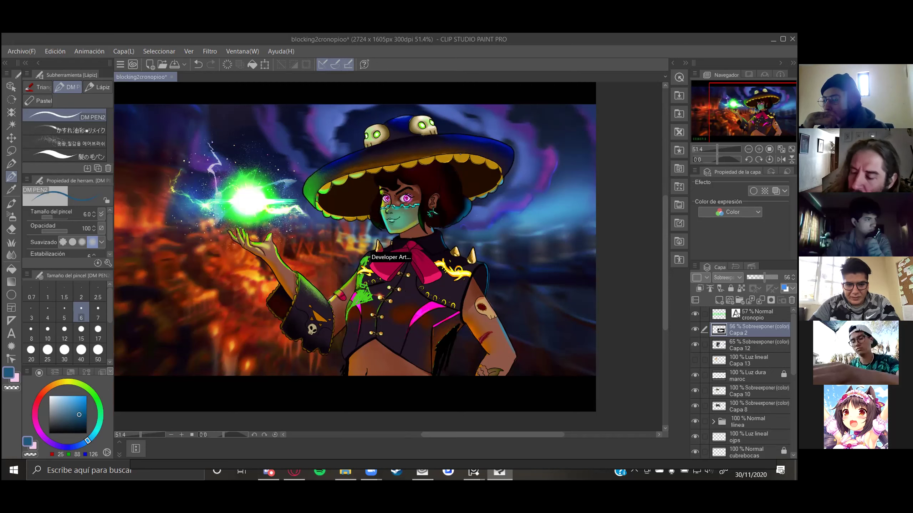
pyautogui.moveTo(403, 322); pyautogui.dragTo(415, 293)
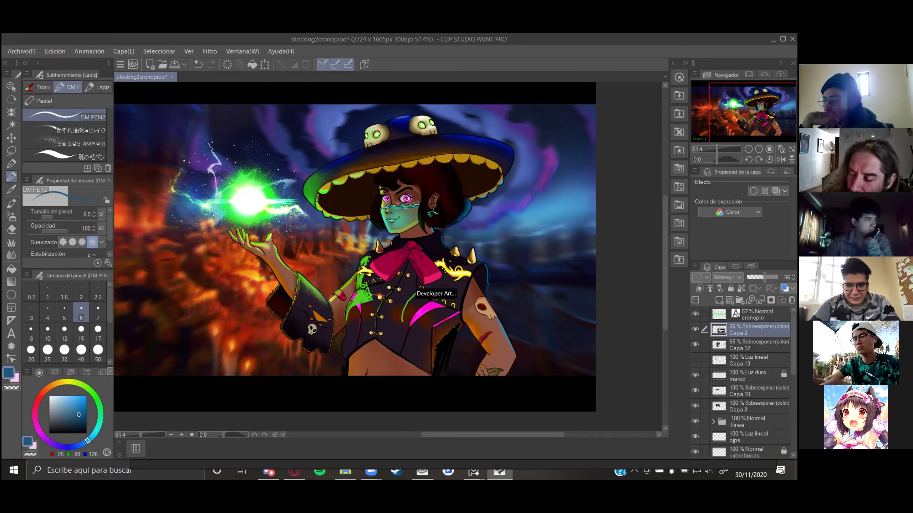
pyautogui.moveTo(403, 325); pyautogui.dragTo(417, 290)
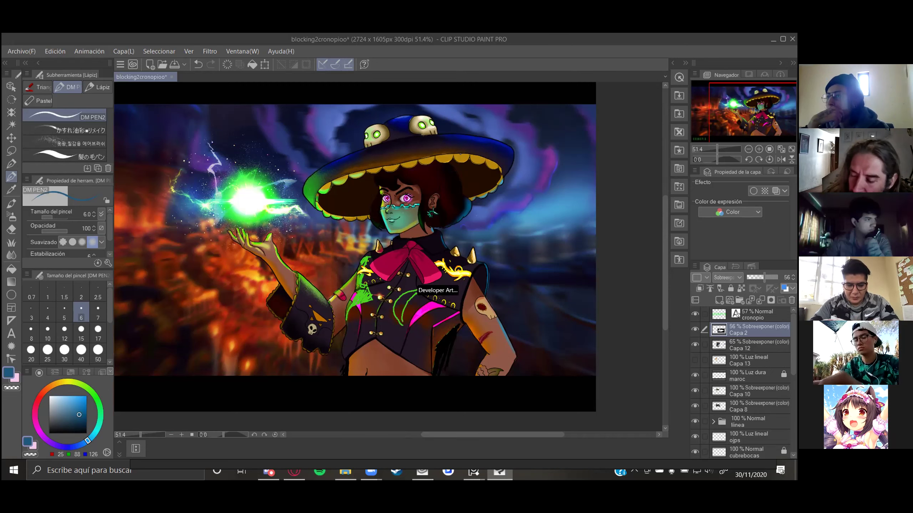
pyautogui.moveTo(416, 287); pyautogui.dragTo(400, 320)
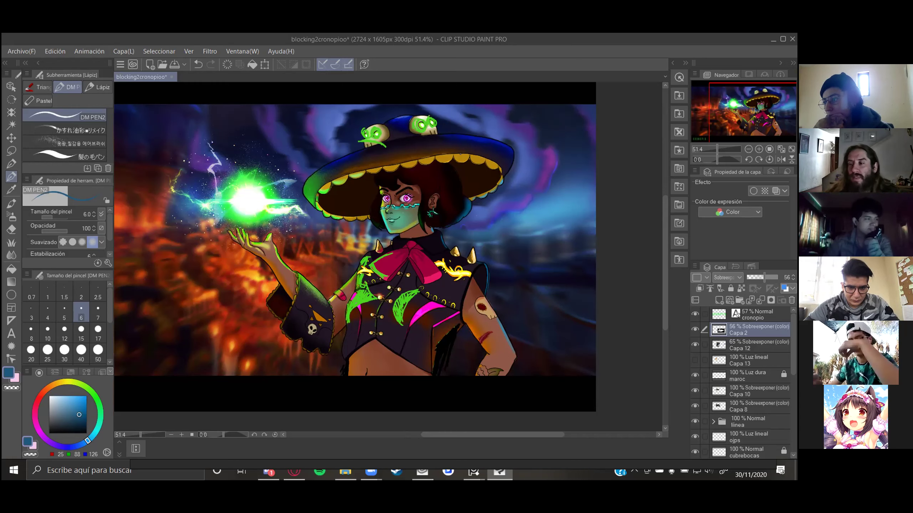
pyautogui.hotkey('ctrl', 'z')
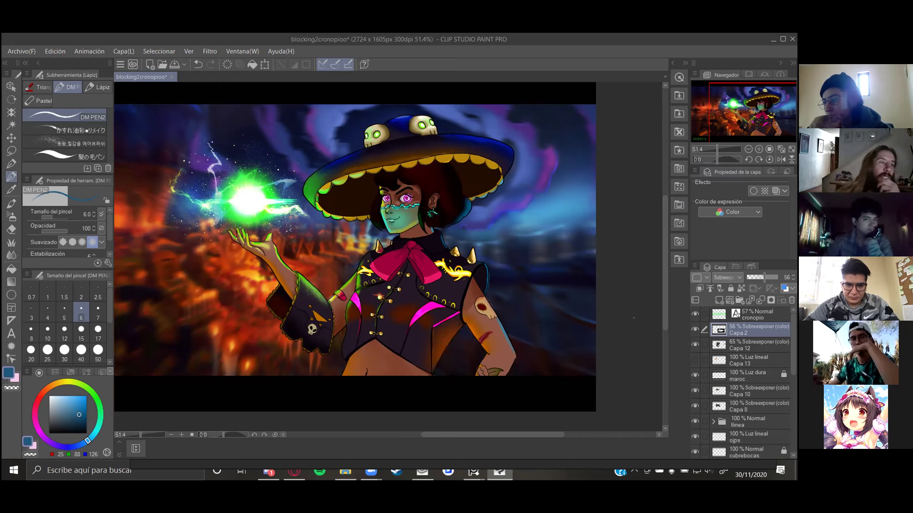
pyautogui.click(474, 470)
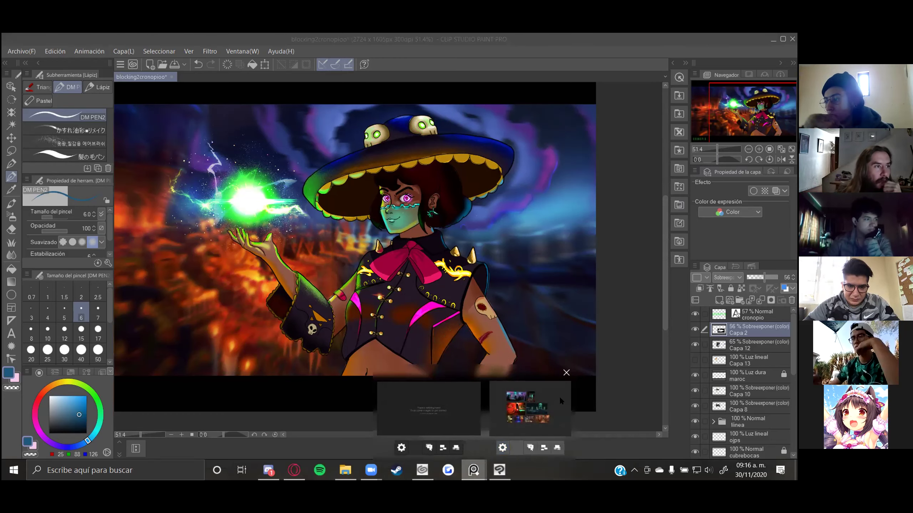
pyautogui.click(559, 397)
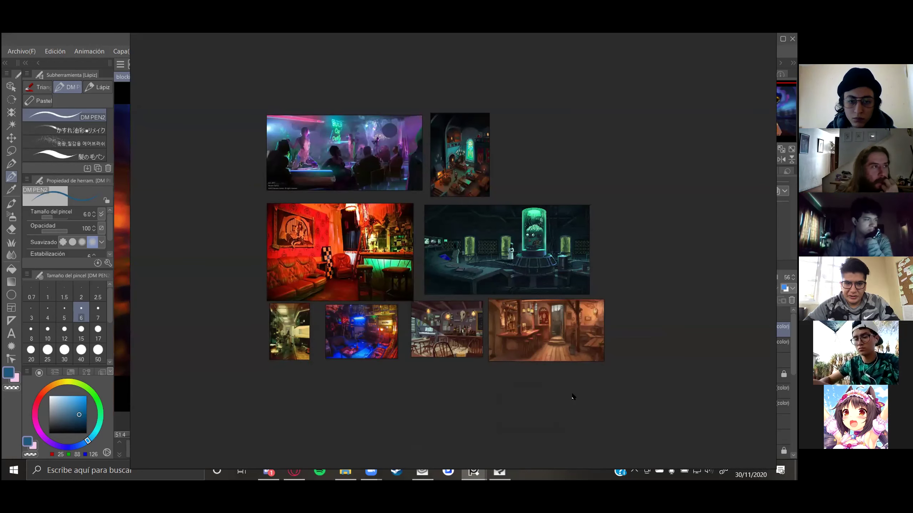
pyautogui.click(356, 173)
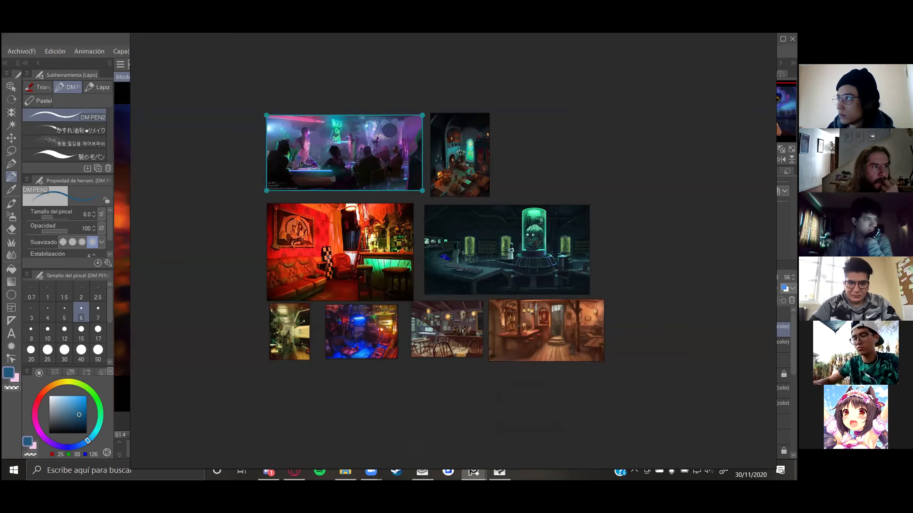
pyautogui.scroll(2, 388, 167)
pyautogui.scroll(-1, 385, 167)
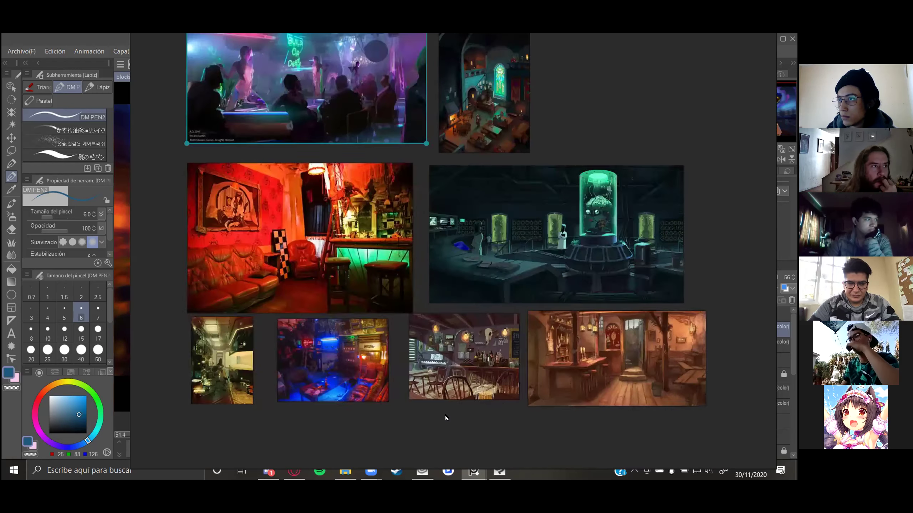
pyautogui.scroll(2, 446, 417)
pyautogui.scroll(-1, 566, 371)
pyautogui.scroll(1, 394, 384)
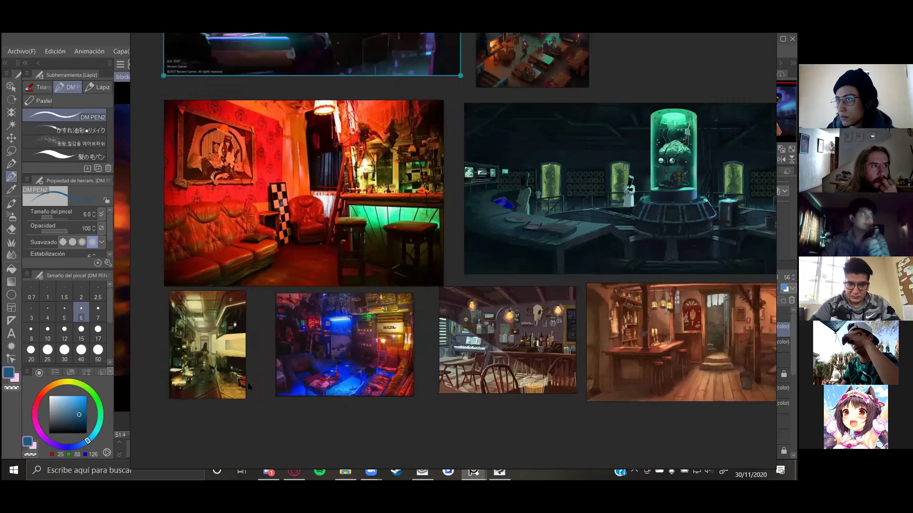
pyautogui.scroll(5, 348, 356)
pyautogui.scroll(-1, 348, 358)
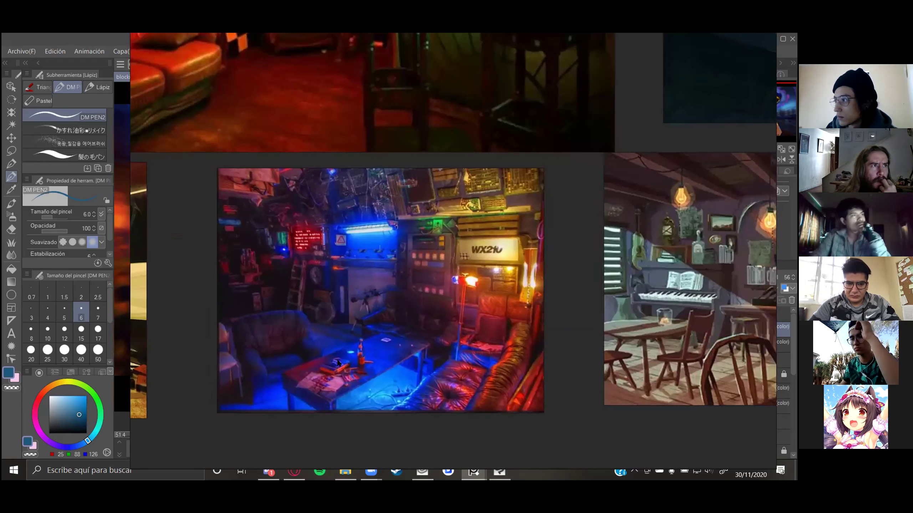
pyautogui.scroll(-6, 335, 364)
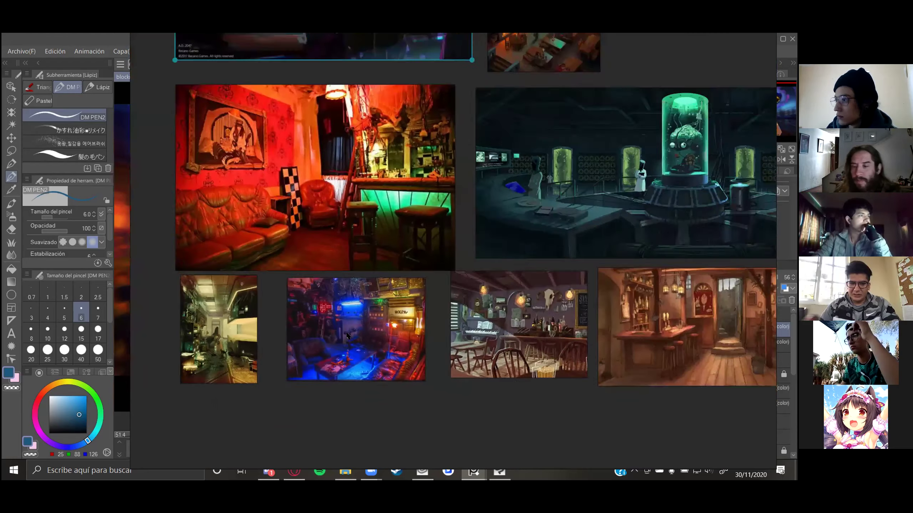
pyautogui.scroll(2, 356, 311)
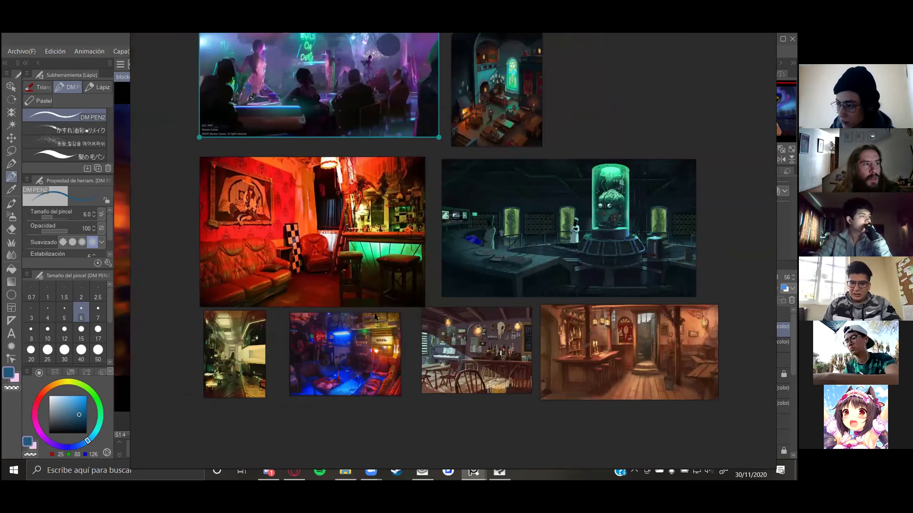
pyautogui.scroll(1, 557, 250)
pyautogui.scroll(2, 636, 222)
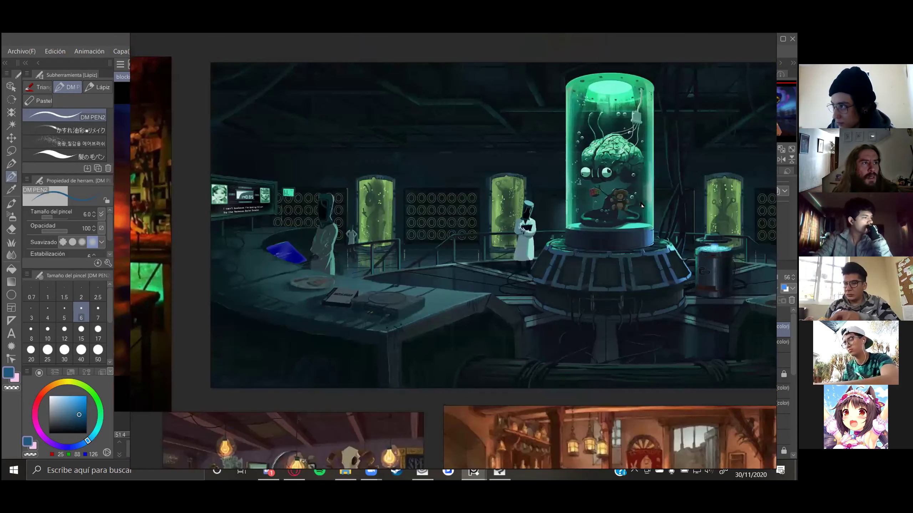
pyautogui.scroll(-3, 641, 205)
pyautogui.scroll(1, 629, 210)
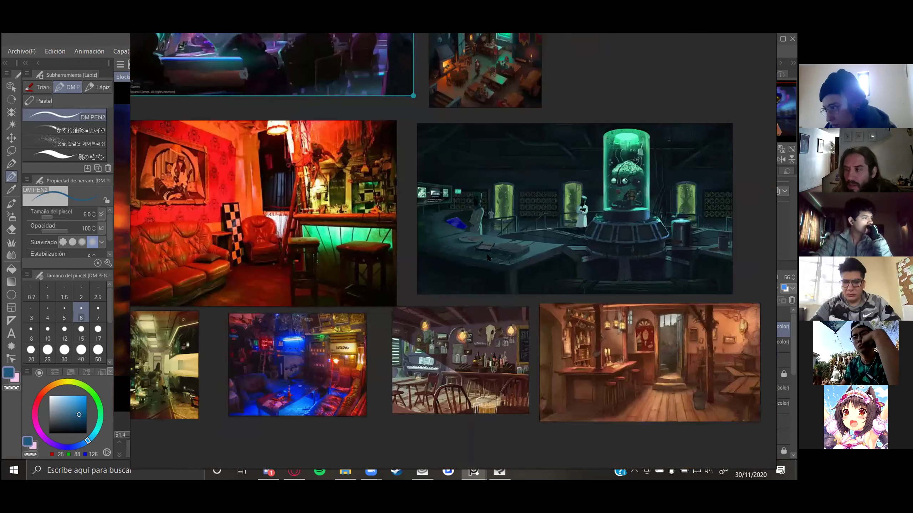
pyautogui.scroll(-1, 374, 258)
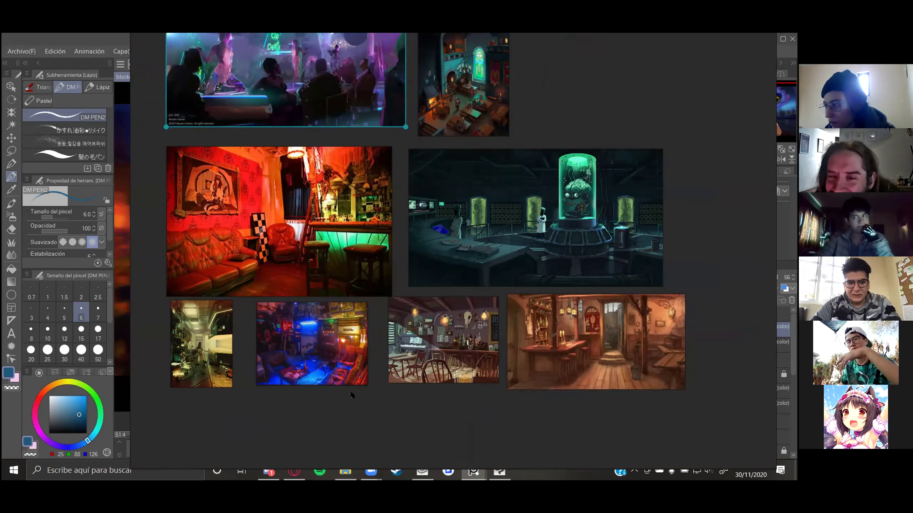
pyautogui.scroll(-1, 420, 325)
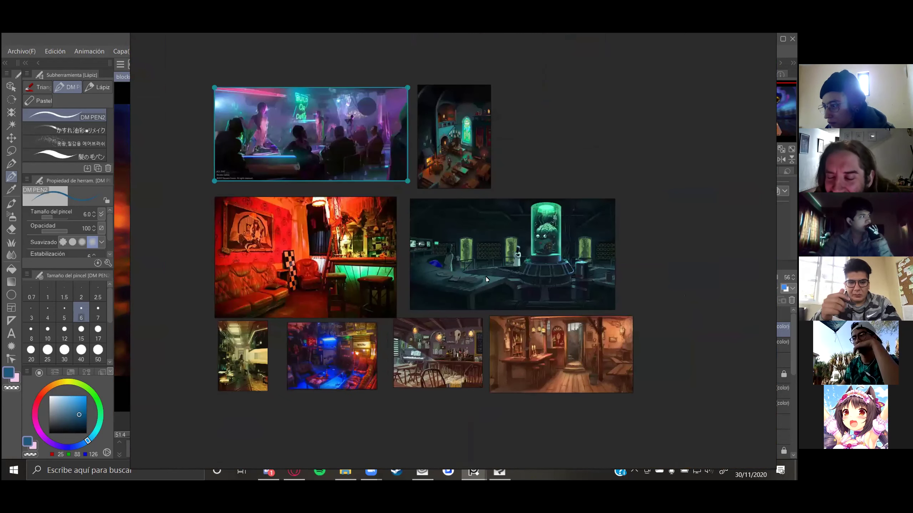
pyautogui.scroll(1, 486, 277)
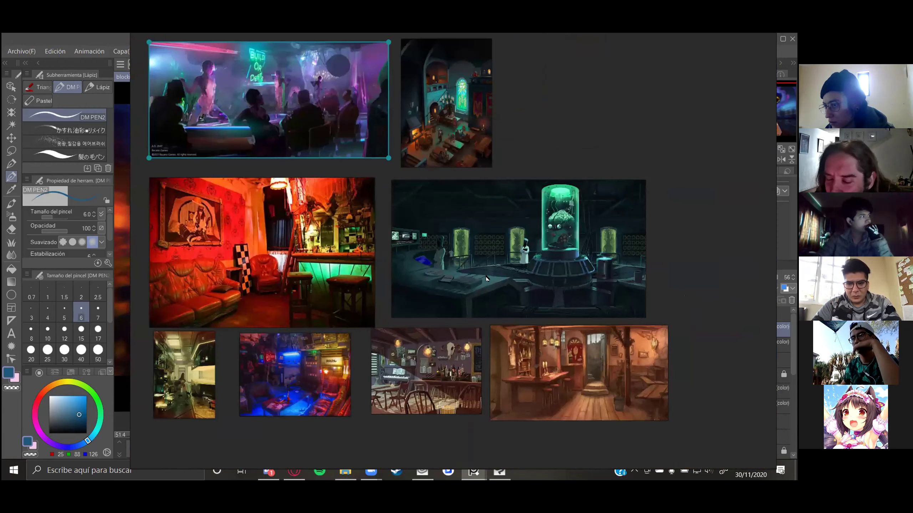
pyautogui.click(338, 410)
pyautogui.scroll(5, 334, 406)
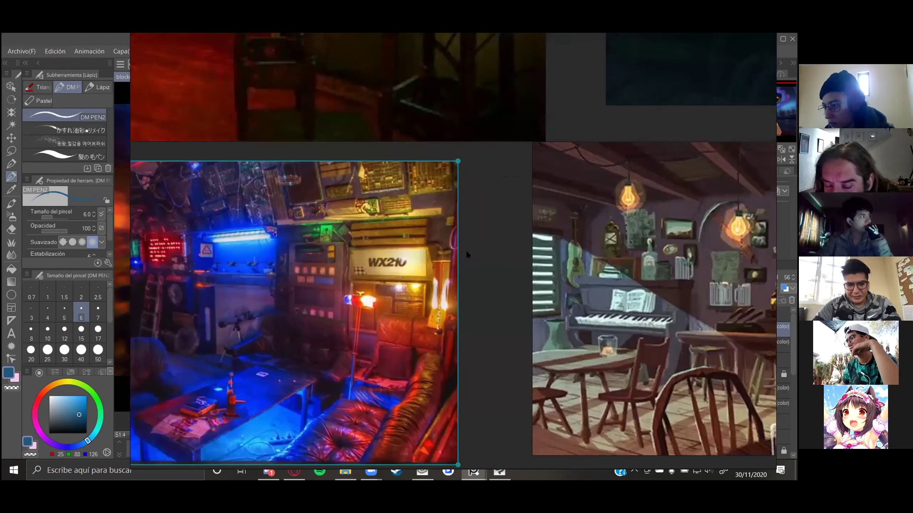
pyautogui.click(472, 251)
pyautogui.scroll(-3, 454, 255)
pyautogui.moveTo(414, 277); pyautogui.dragTo(486, 252)
pyautogui.scroll(2, 486, 252)
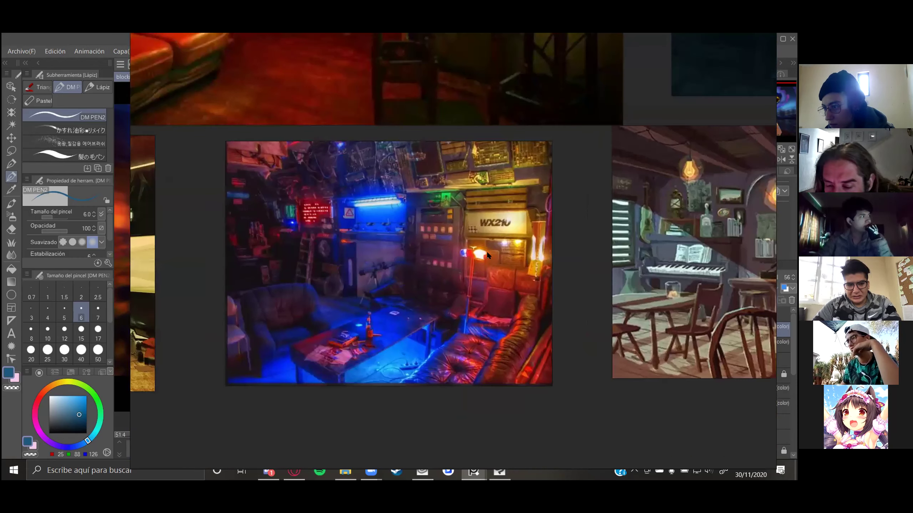
pyautogui.scroll(-5, 487, 253)
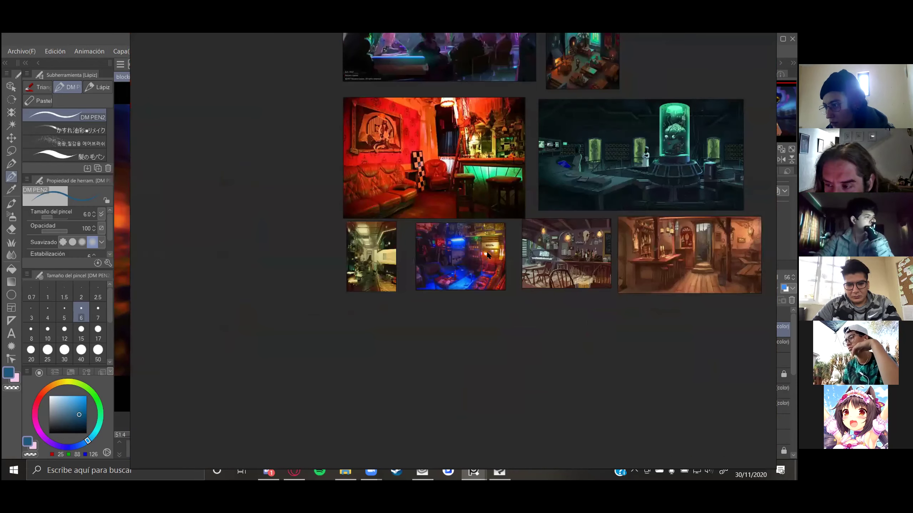
pyautogui.scroll(4, 514, 61)
pyautogui.scroll(-2, 449, 216)
pyautogui.scroll(3, 382, 84)
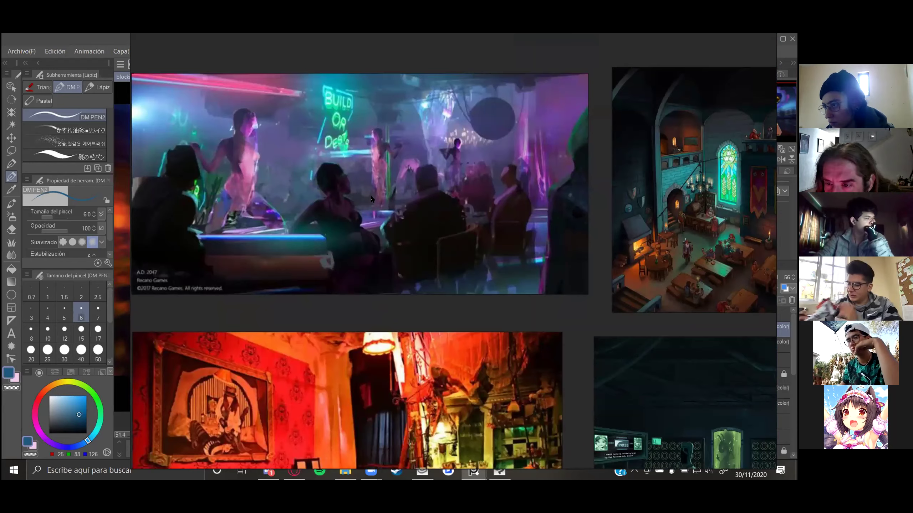
pyautogui.scroll(-2, 371, 199)
pyautogui.scroll(1, 373, 186)
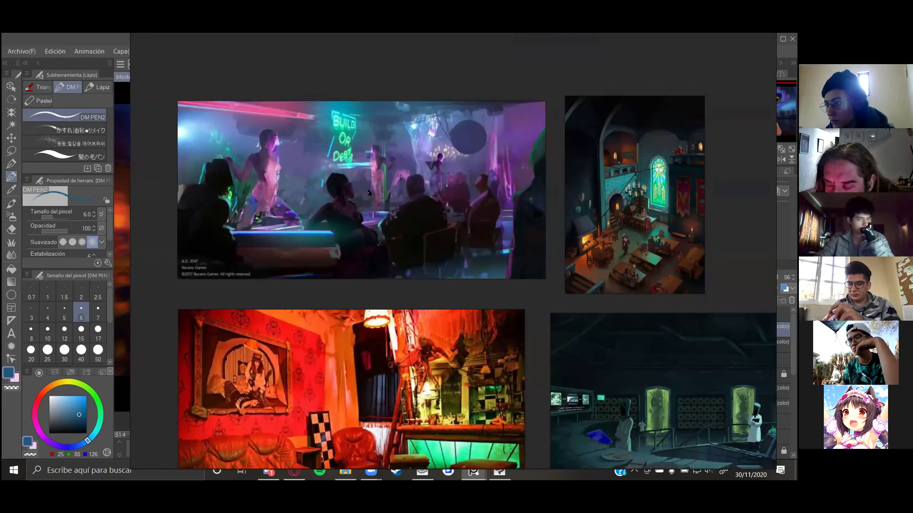
pyautogui.scroll(-1, 370, 191)
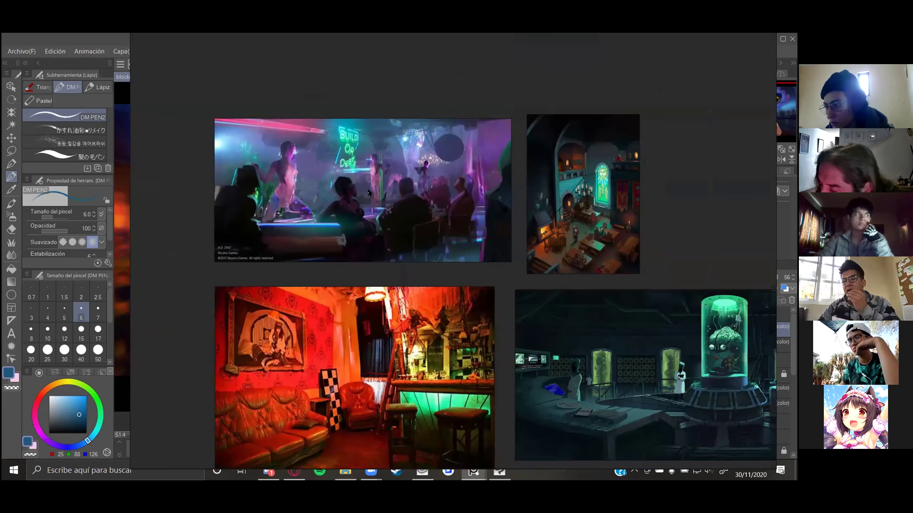
pyautogui.scroll(-3, 369, 193)
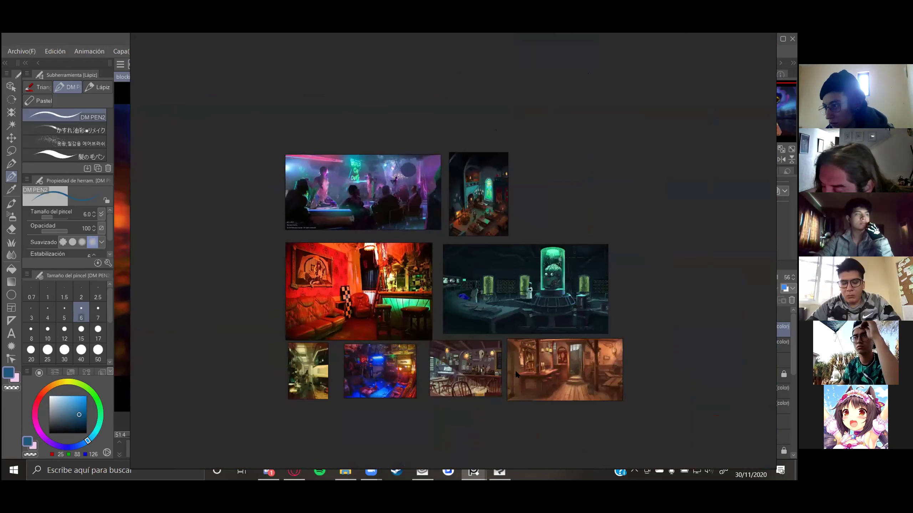
pyautogui.scroll(2, 515, 370)
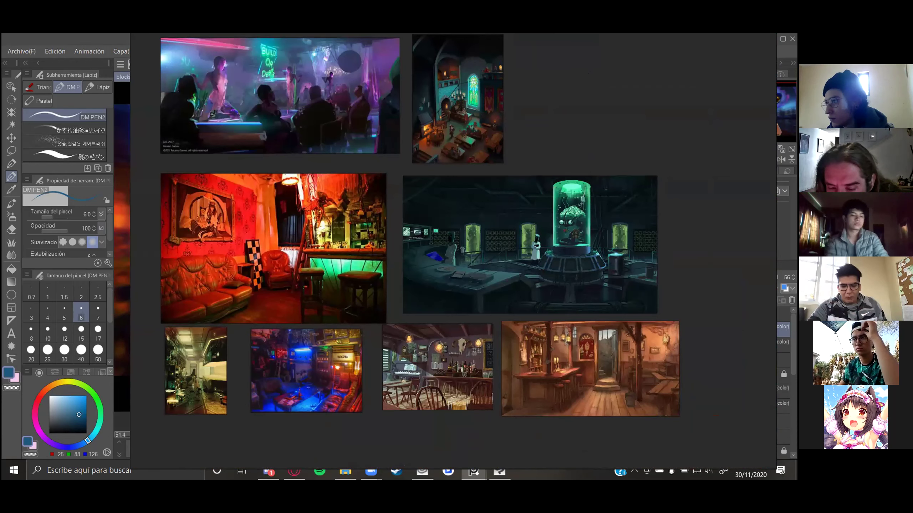
pyautogui.scroll(-1, 435, 374)
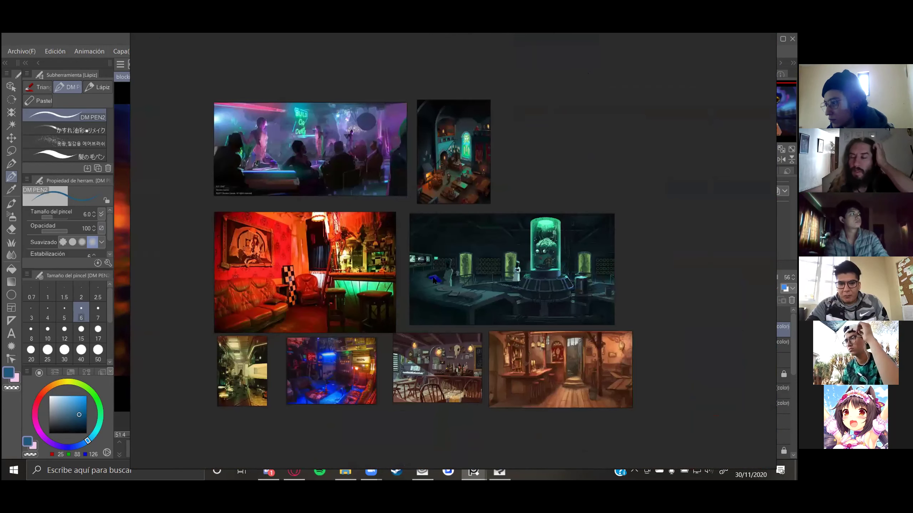
pyautogui.scroll(1, 435, 280)
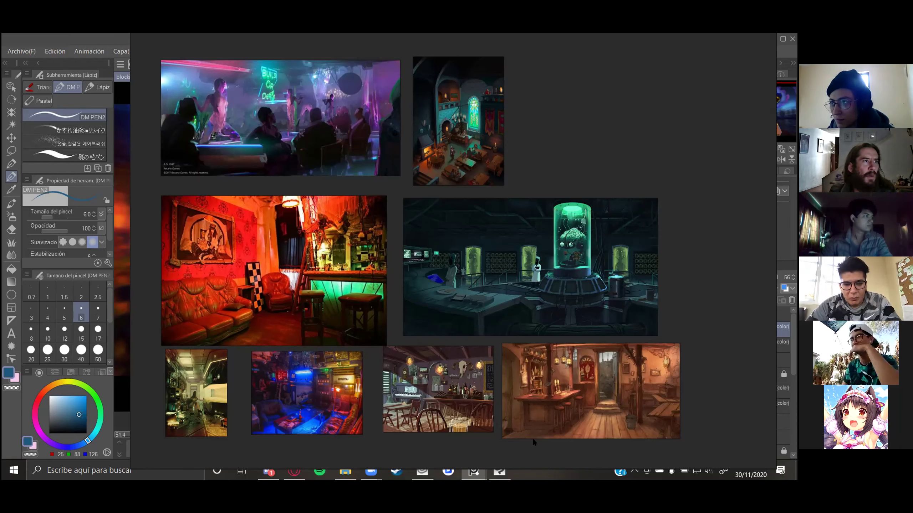
# Save the sombrero witch illustration with Ctrl+S.
pyautogui.click(497, 477)
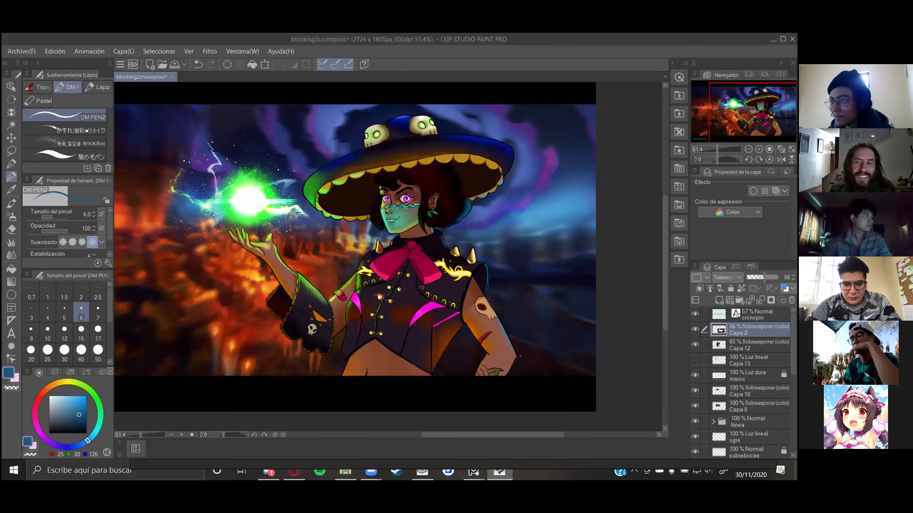
pyautogui.scroll(2, 436, 335)
pyautogui.scroll(-2, 436, 335)
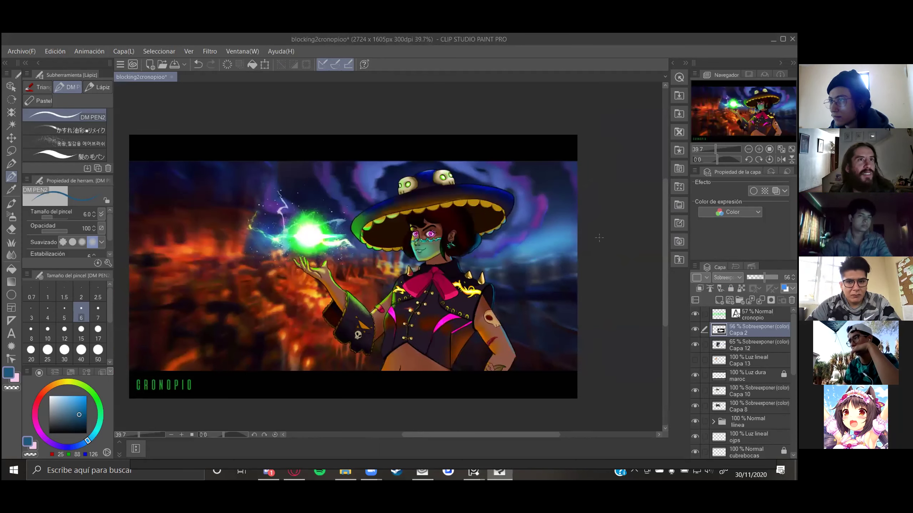
pyautogui.hotkey('ctrl', 's')
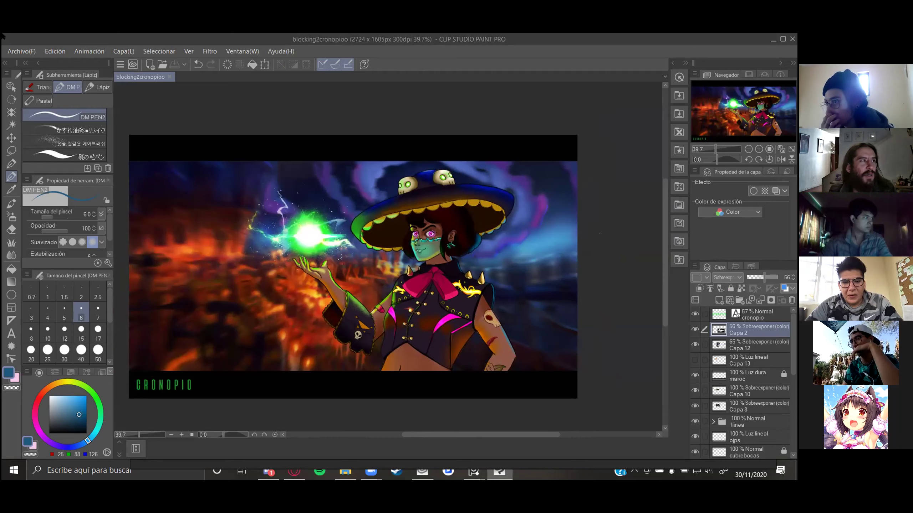
# Open remz from Archivo's recently used files list.
pyautogui.click(16, 53)
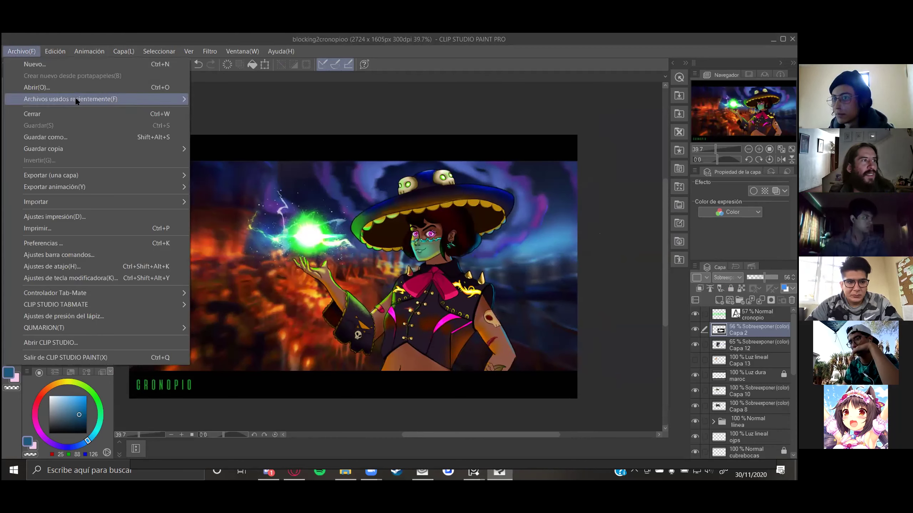
pyautogui.moveTo(75, 97)
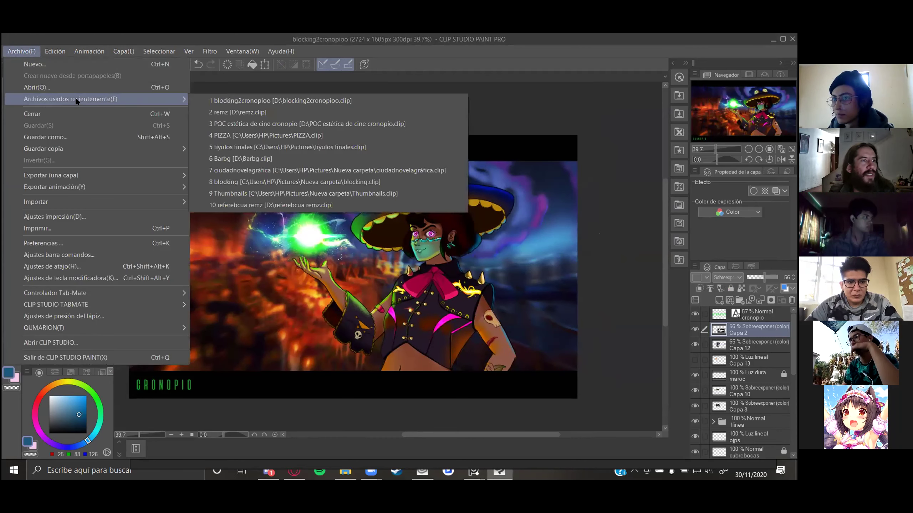
pyautogui.click(276, 113)
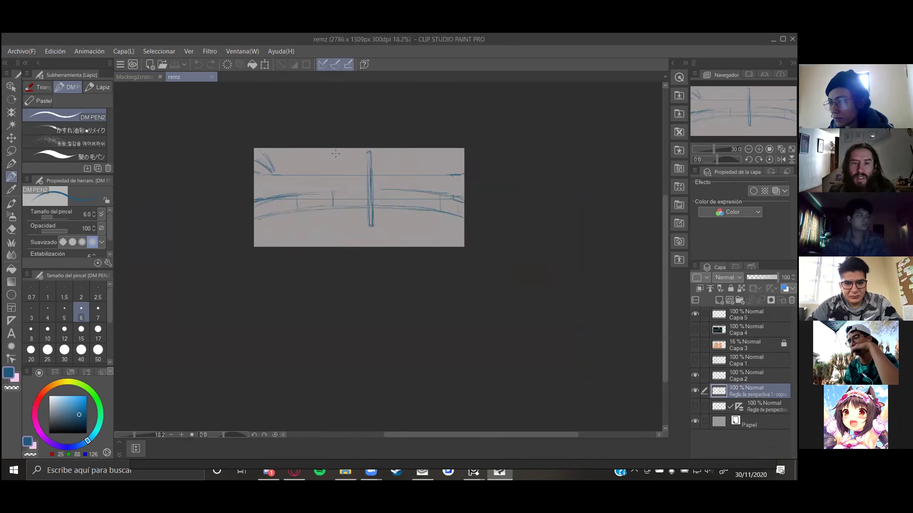
pyautogui.scroll(-2, 312, 137)
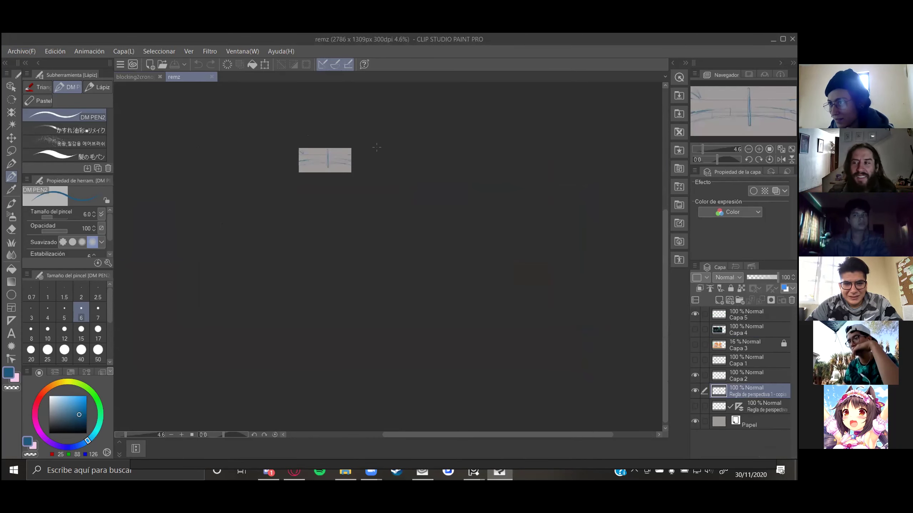
pyautogui.scroll(3, 377, 147)
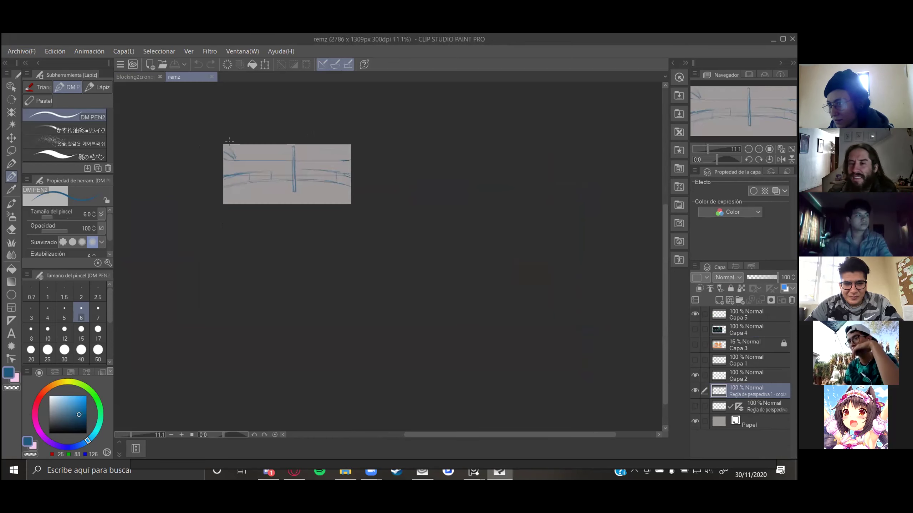
pyautogui.scroll(2, 229, 141)
pyautogui.scroll(-1, 229, 140)
pyautogui.scroll(3, 250, 142)
pyautogui.scroll(1, 250, 143)
pyautogui.scroll(-1, 355, 177)
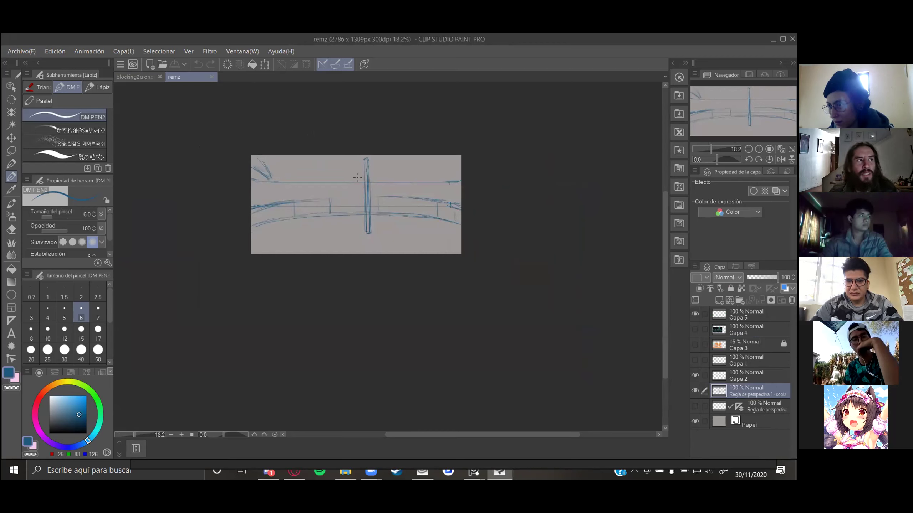
pyautogui.scroll(1, 358, 177)
pyautogui.scroll(1, 357, 177)
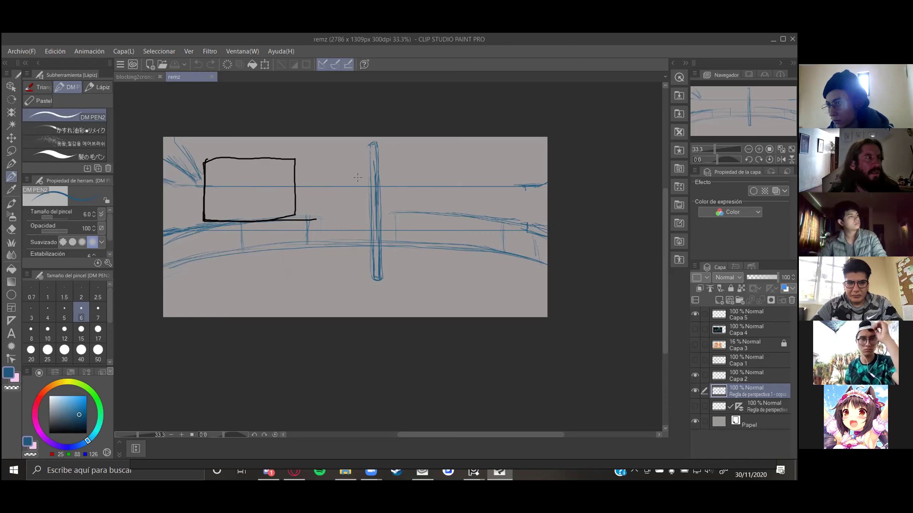
pyautogui.click(1, 283)
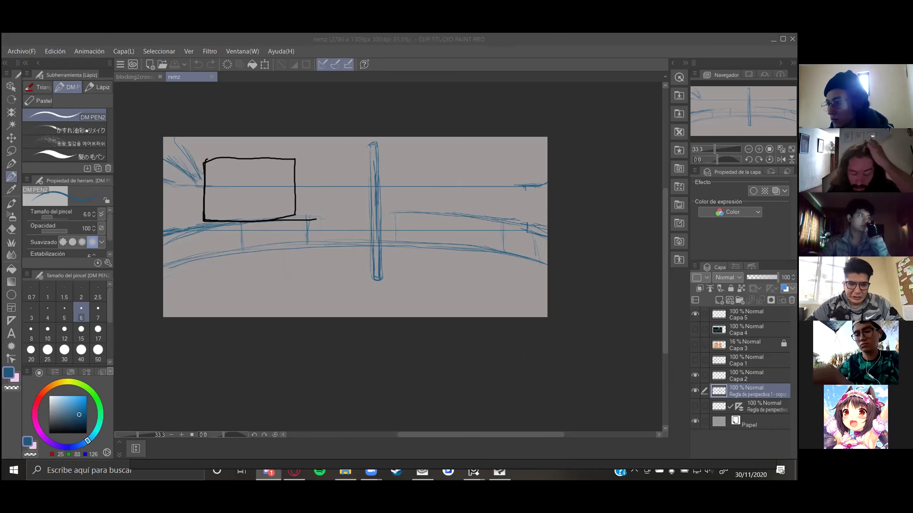
# Bring up the PureRef board, select Referenciasss in Explorer's recent files, then close Explorer.
pyautogui.moveTo(474, 470)
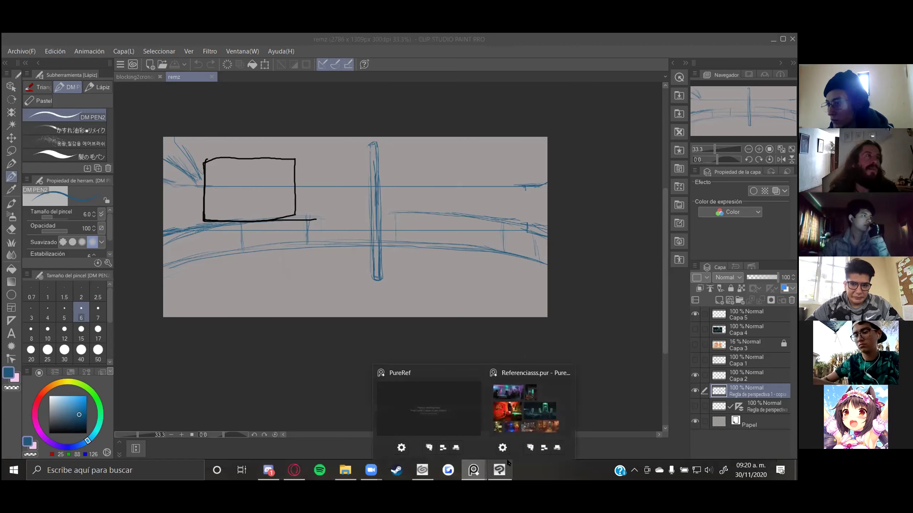
pyautogui.click(527, 409)
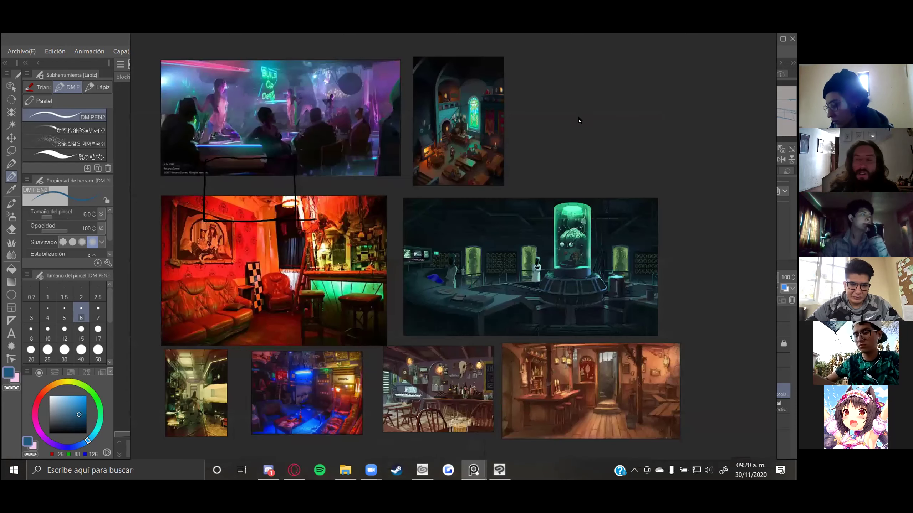
pyautogui.click(355, 474)
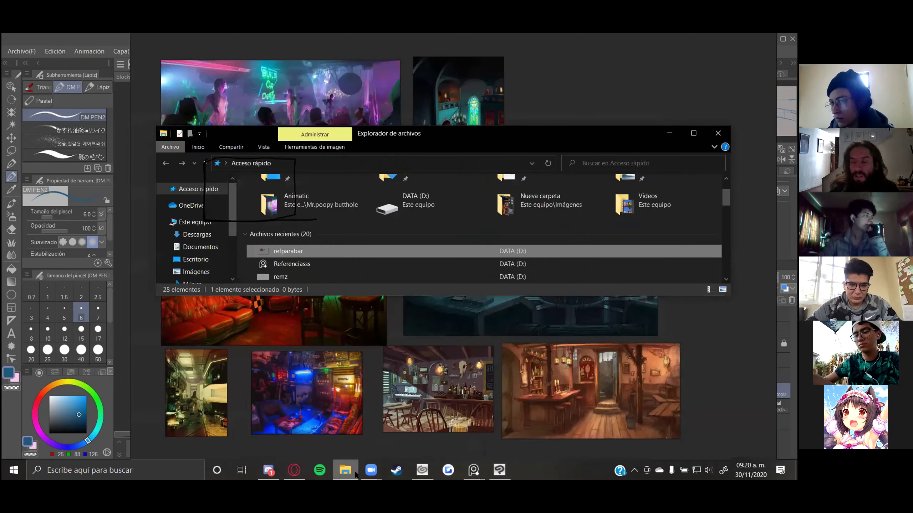
pyautogui.scroll(-1, 397, 251)
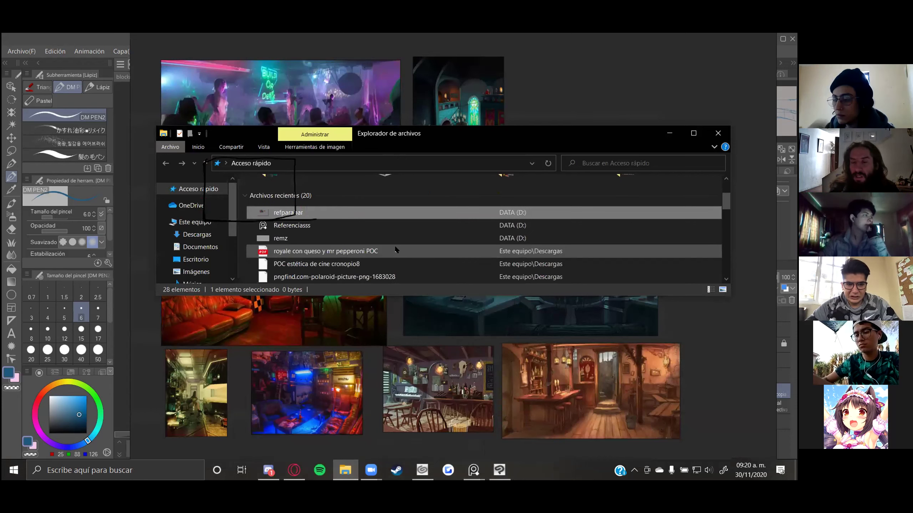
pyautogui.click(391, 226)
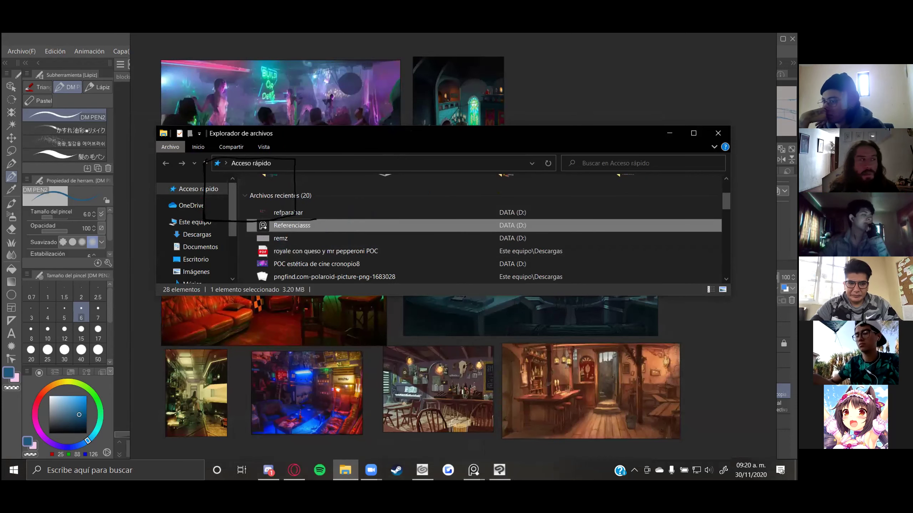
pyautogui.hotkey('alt', 'Tab')
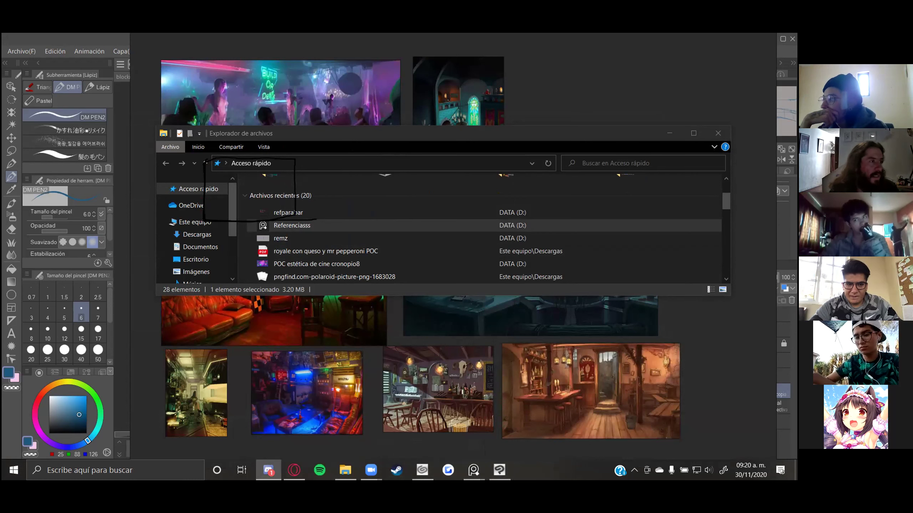
pyautogui.click(716, 135)
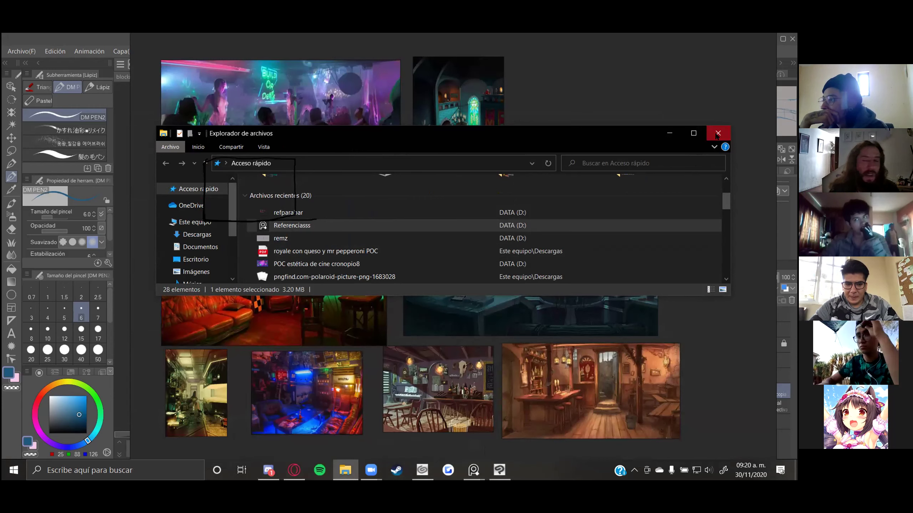
pyautogui.click(717, 135)
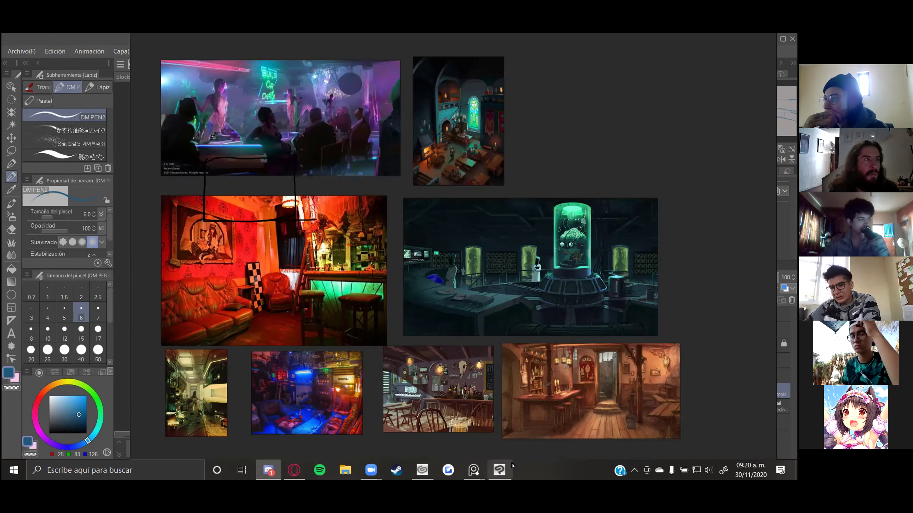
# Switch back to the remz perspective sketch and zoom the canvas to about 32%.
pyautogui.click(505, 474)
pyautogui.scroll(-2, 549, 319)
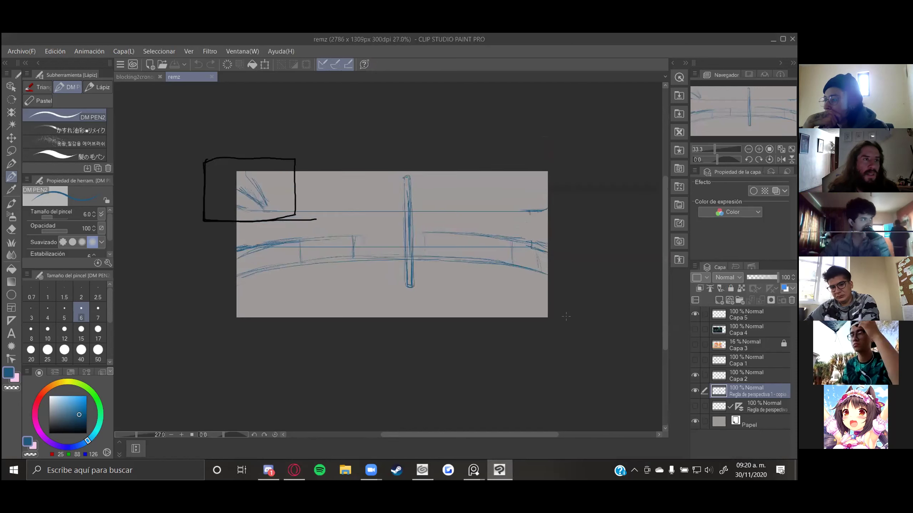
pyautogui.scroll(1, 476, 176)
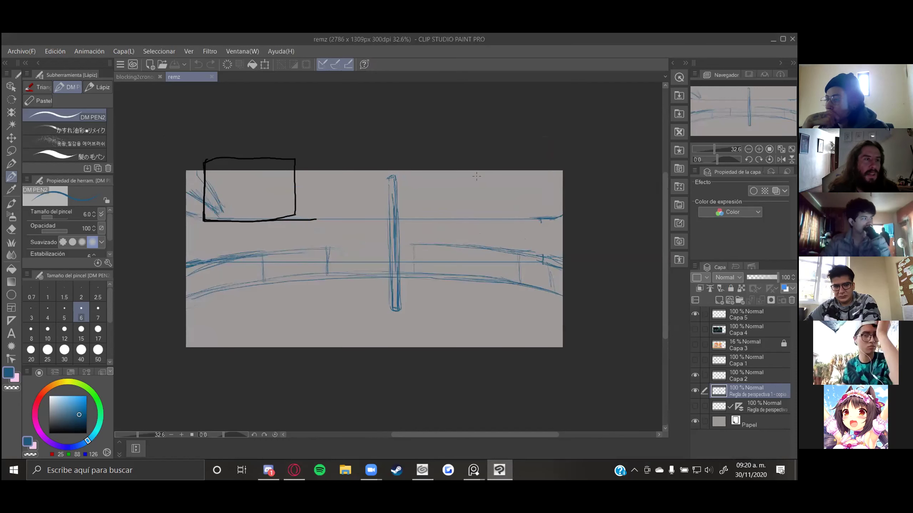
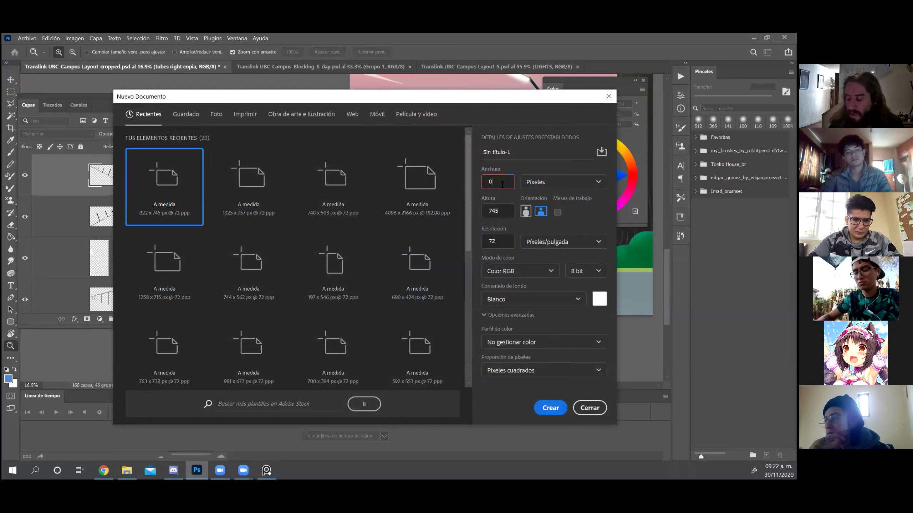
# Create a 1920×1024 px, 300 ppi document and start lowering its background Lightness toward grey.
pyautogui.write('9')
pyautogui.press('BackSpace')
pyautogui.press('BackSpace')
pyautogui.write('1920')
pyautogui.press('Tab')
pyautogui.press('Tab')
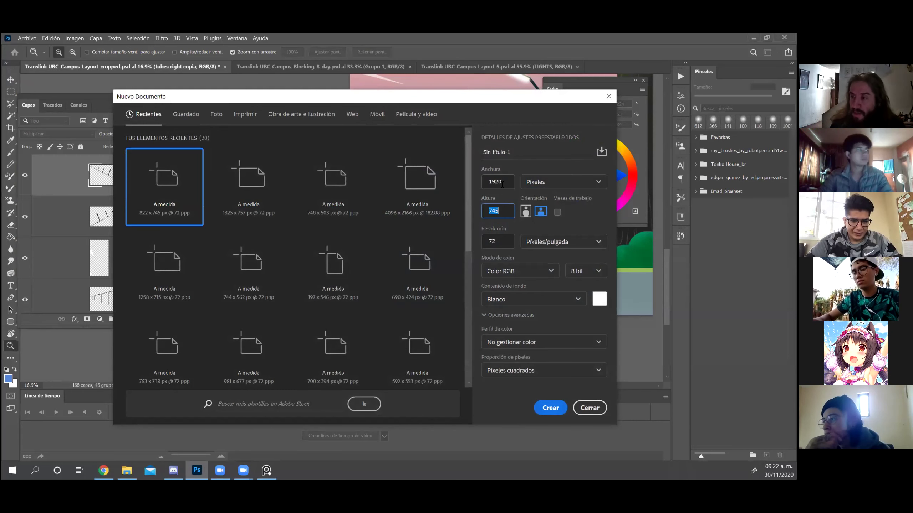
pyautogui.write('1024')
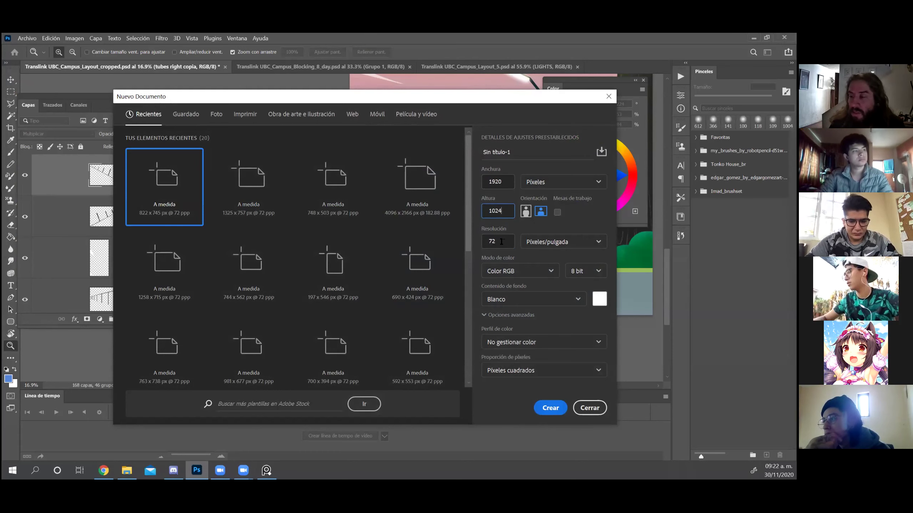
pyautogui.moveTo(498, 244); pyautogui.dragTo(474, 244)
pyautogui.write('30')
pyautogui.press('Return')
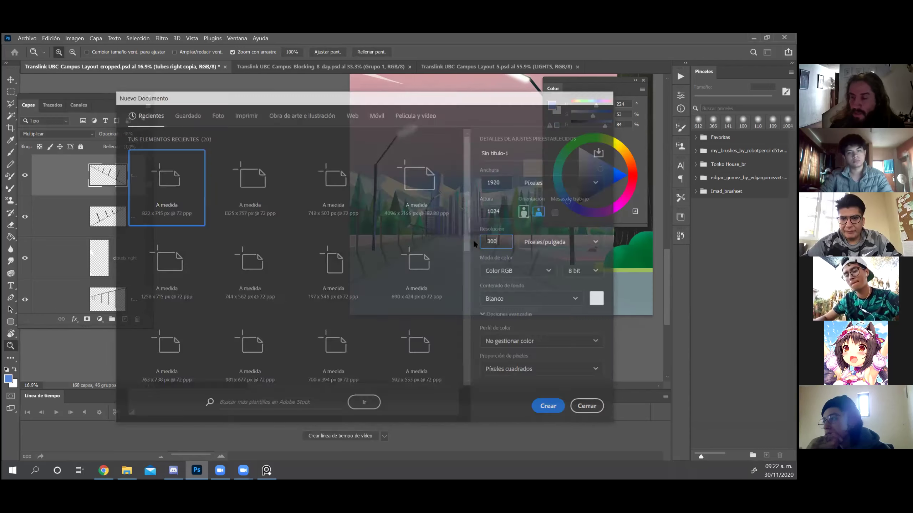
pyautogui.hotkey('ctrl', 'u')
pyautogui.moveTo(534, 358); pyautogui.dragTo(528, 355)
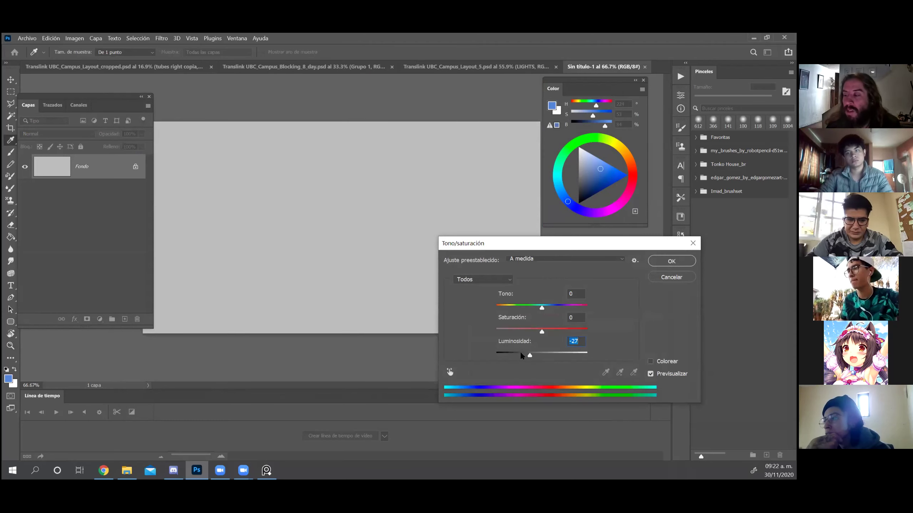
# Darken the background a bit more and apply the Hue/Saturation change.
pyautogui.click(520, 352)
pyautogui.click(680, 259)
pyautogui.press('z')
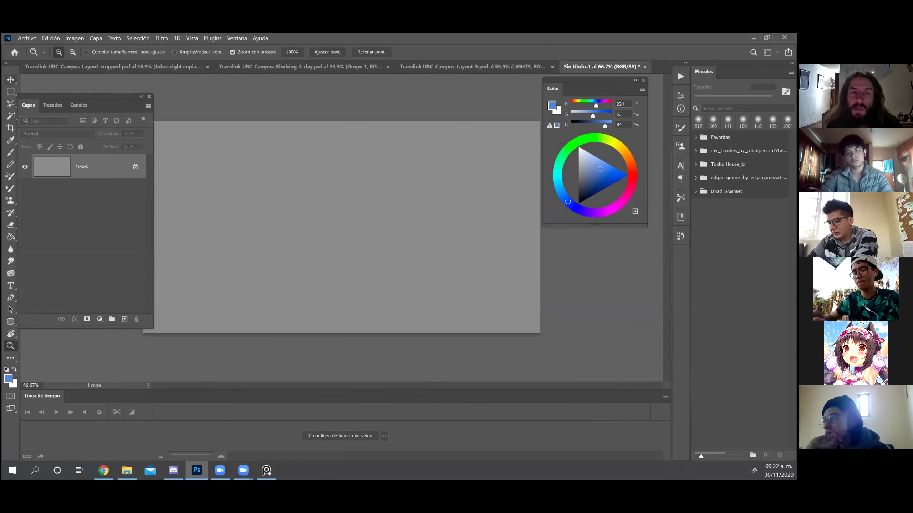
# On a new layer, fill a rectangular panel with white, then lower its Lightness to light grey.
pyautogui.click(11, 92)
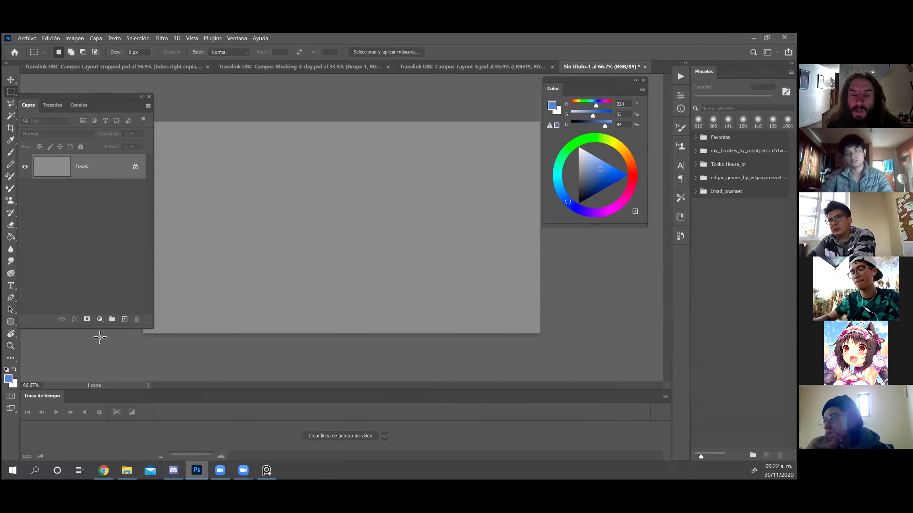
pyautogui.click(125, 319)
pyautogui.moveTo(203, 142); pyautogui.dragTo(335, 224)
pyautogui.hotkey('ctrl', 'd')
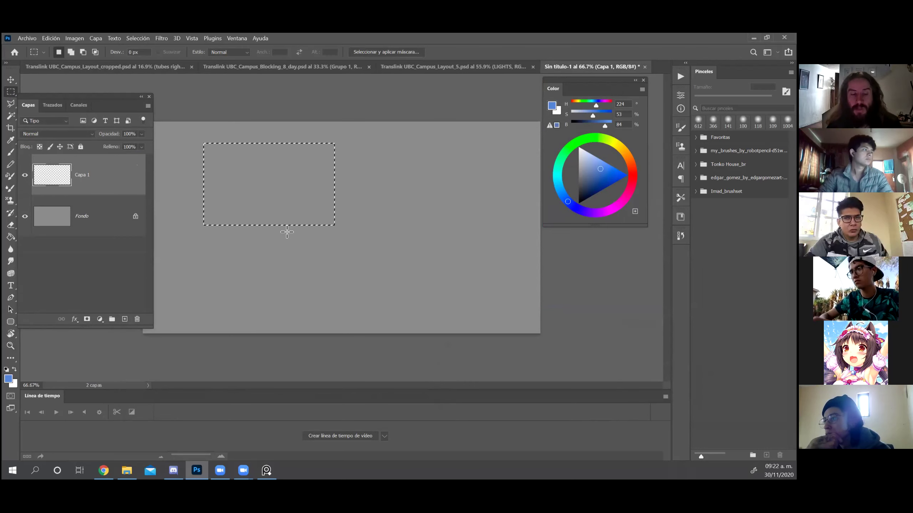
pyautogui.click(14, 370)
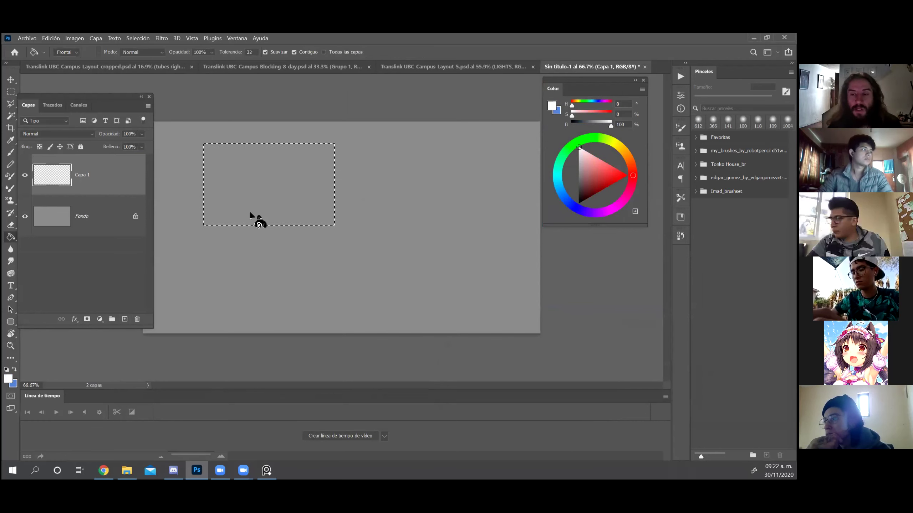
pyautogui.hotkey('alt', 'BackSpace')
pyautogui.hotkey('ctrl', 'd')
pyautogui.hotkey('ctrl', 'u')
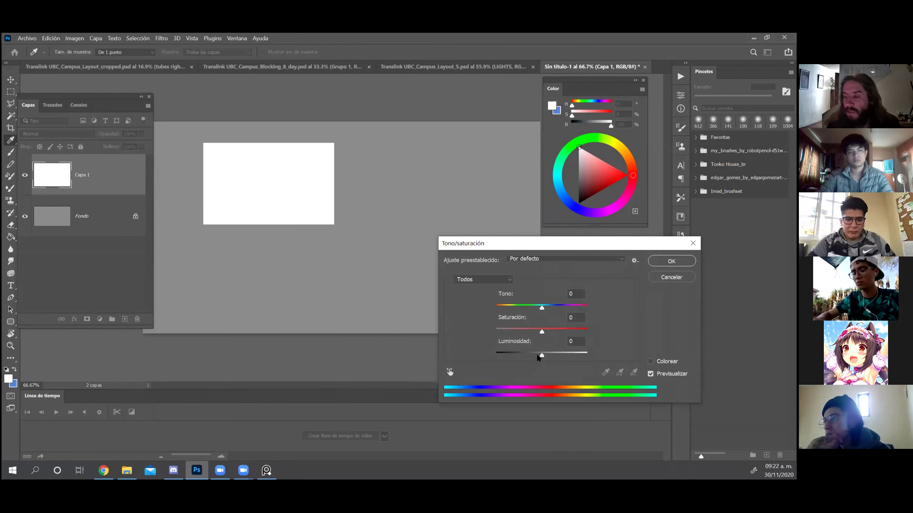
pyautogui.moveTo(541, 356); pyautogui.dragTo(531, 356)
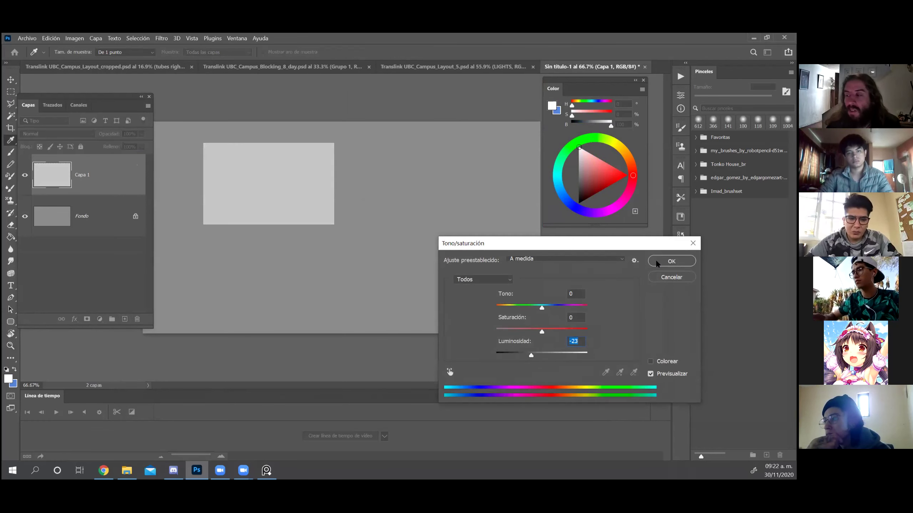
pyautogui.click(656, 263)
# Duplicate the grey panel beside the original and shift both panels to the right.
pyautogui.press('v')
pyautogui.moveTo(300, 207); pyautogui.dragTo(382, 200)
pyautogui.keyDown('shift'); pyautogui.moveTo(271, 200); pyautogui.dragTo(277, 201); pyautogui.keyUp('shift')
pyautogui.moveTo(365, 184); pyautogui.dragTo(325, 186)
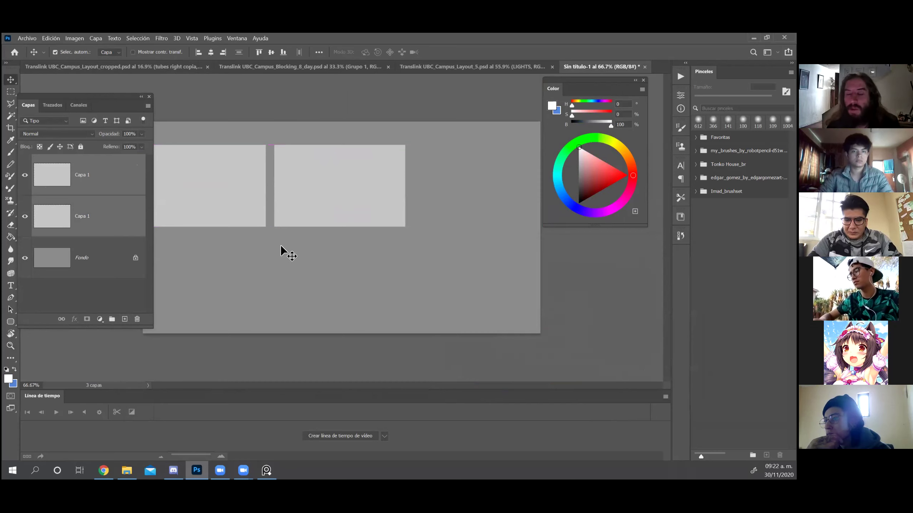
pyautogui.press('z')
pyautogui.moveTo(218, 201); pyautogui.dragTo(340, 221)
pyautogui.press('space')
pyautogui.moveTo(160, 185); pyautogui.dragTo(193, 202)
pyautogui.press('v')
pyautogui.moveTo(290, 218); pyautogui.dragTo(353, 218)
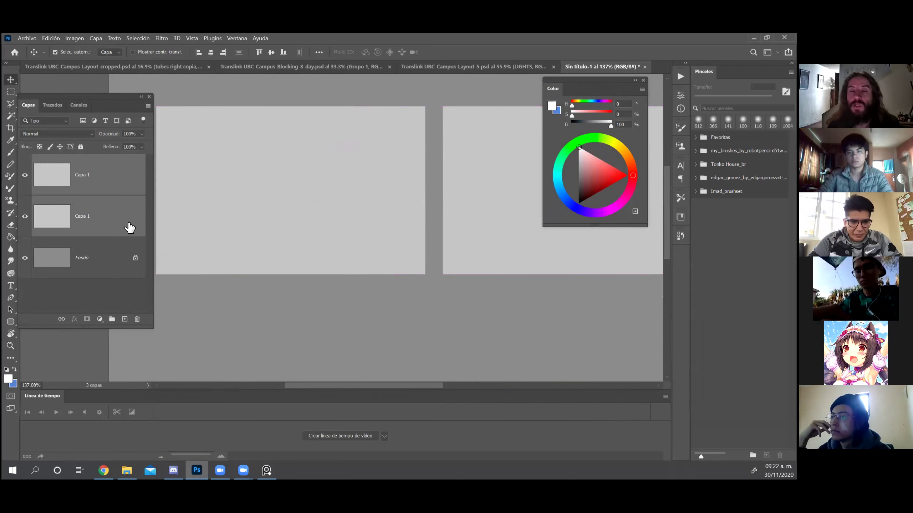
# Select the lower panel's layer, move the Layers panel aside, and set the foreground to black.
pyautogui.click(305, 284)
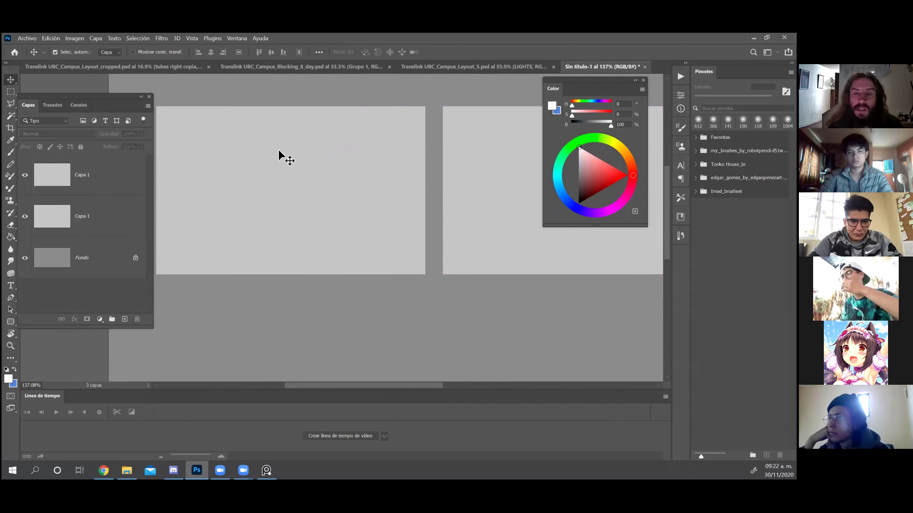
pyautogui.click(73, 215)
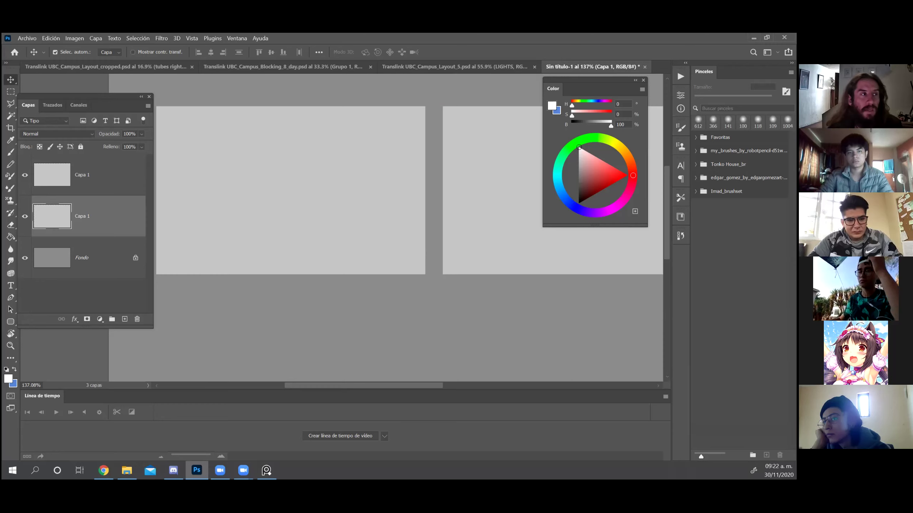
pyautogui.hotkey('alt', 'Tab')
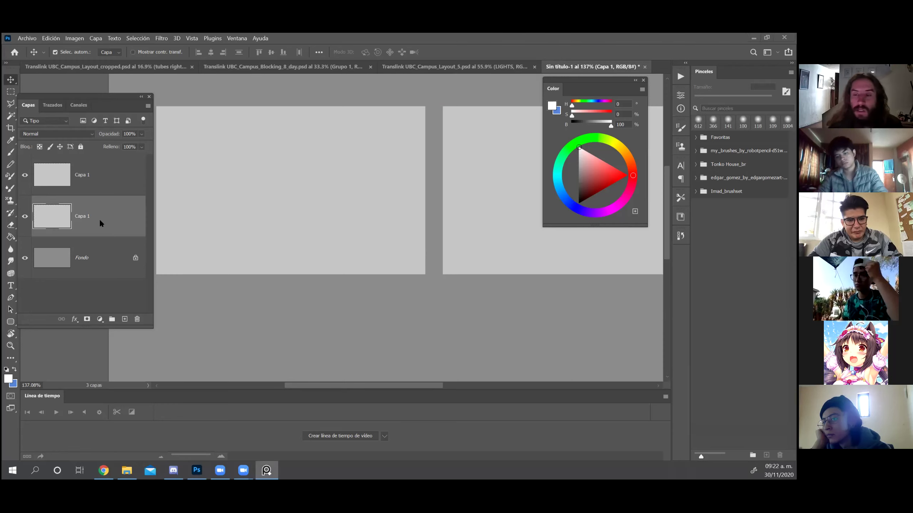
pyautogui.moveTo(37, 99); pyautogui.dragTo(548, 237)
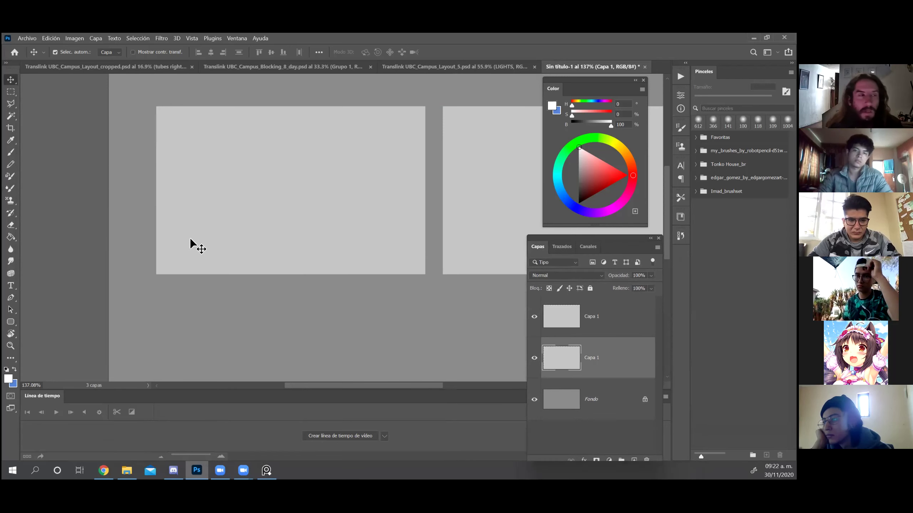
pyautogui.moveTo(575, 190); pyautogui.dragTo(560, 214)
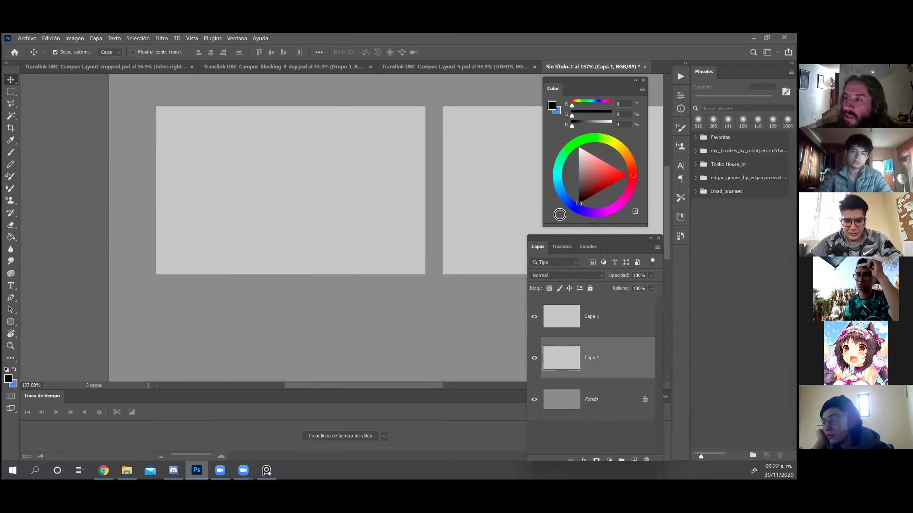
# Choose the Kyle's Drawing Box - Happy HB brush and size it to 3–4 px.
pyautogui.press('b')
pyautogui.rightClick(279, 197)
pyautogui.click(357, 405)
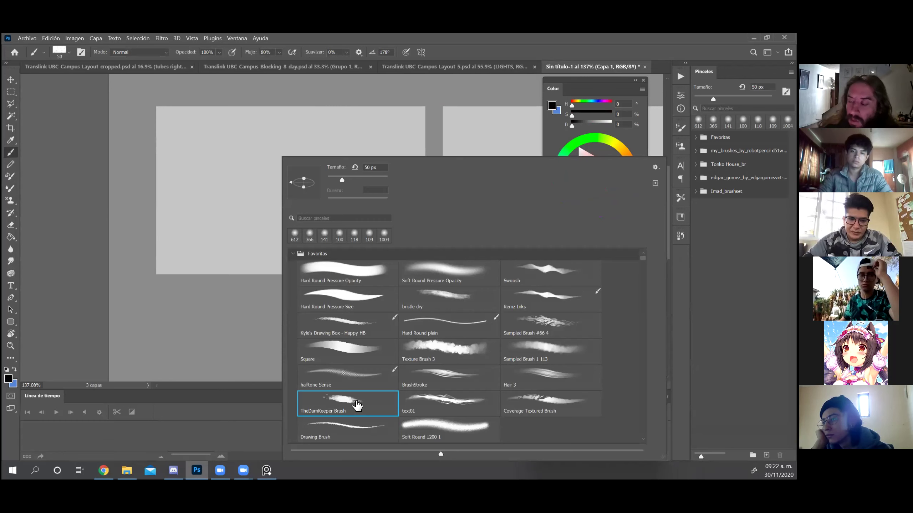
pyautogui.doubleClick(356, 328)
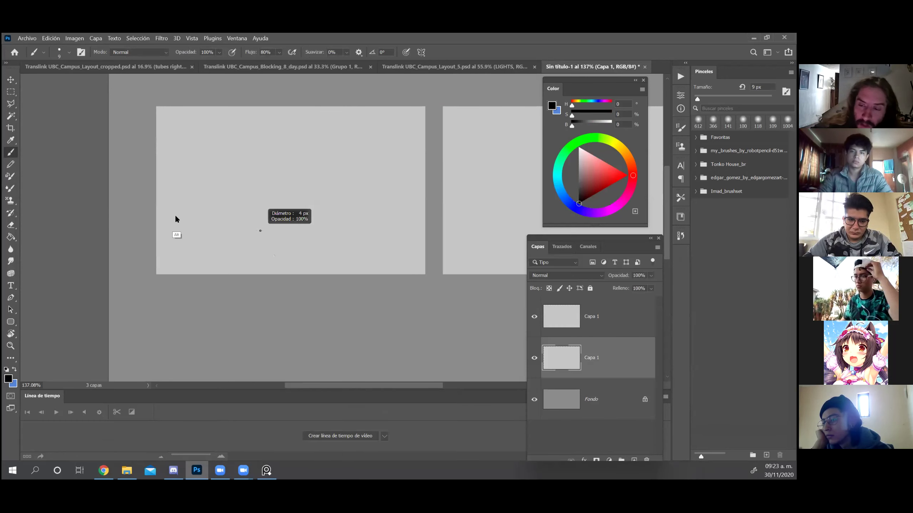
pyautogui.moveTo(176, 216); pyautogui.dragTo(176, 219)
pyautogui.click(154, 220)
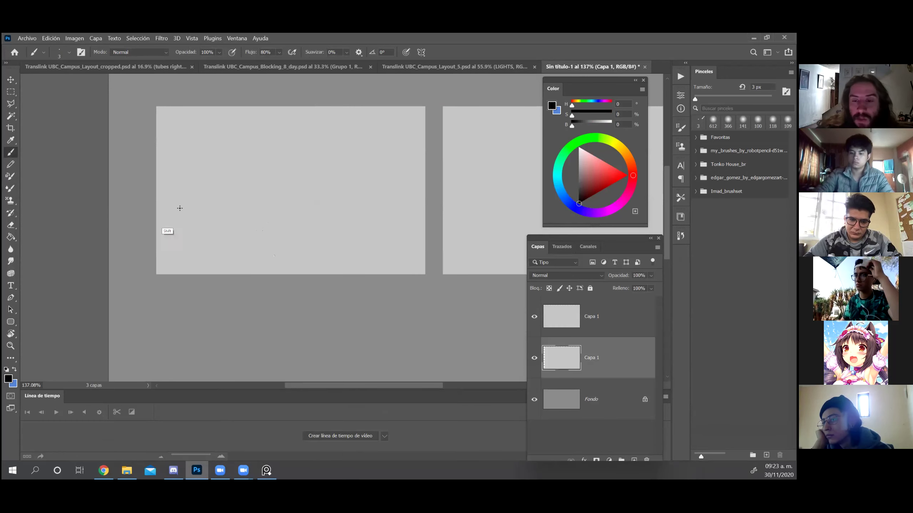
pyautogui.moveTo(175, 213); pyautogui.dragTo(176, 213)
# Test straight perspective lines across the left panel, undo the extras, and add a new layer.
pyautogui.click(156, 222)
pyautogui.keyDown('shift'); pyautogui.click(233, 191); pyautogui.keyUp('shift')
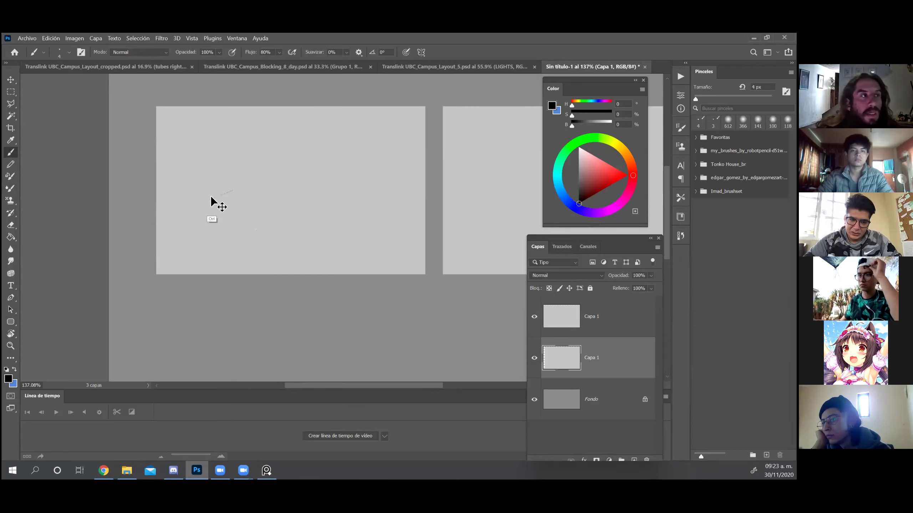
pyautogui.hotkey('ctrl', 'z')
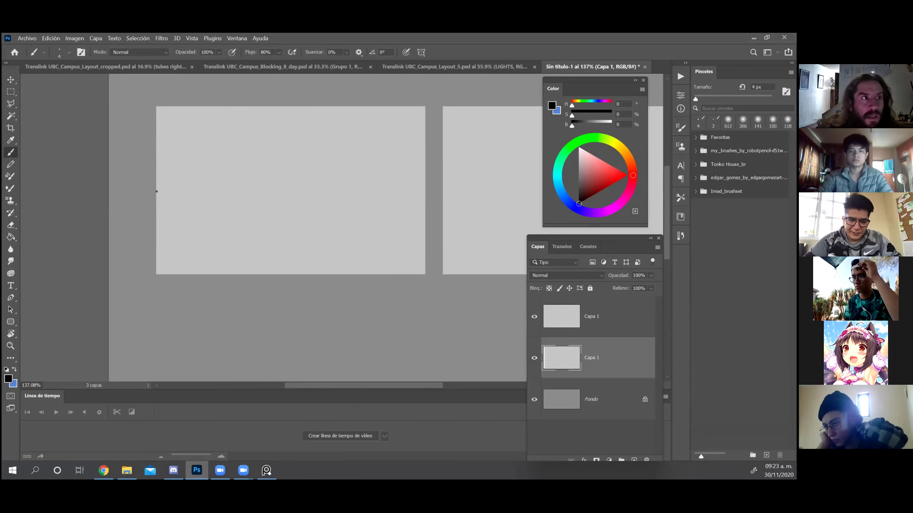
pyautogui.click(153, 173)
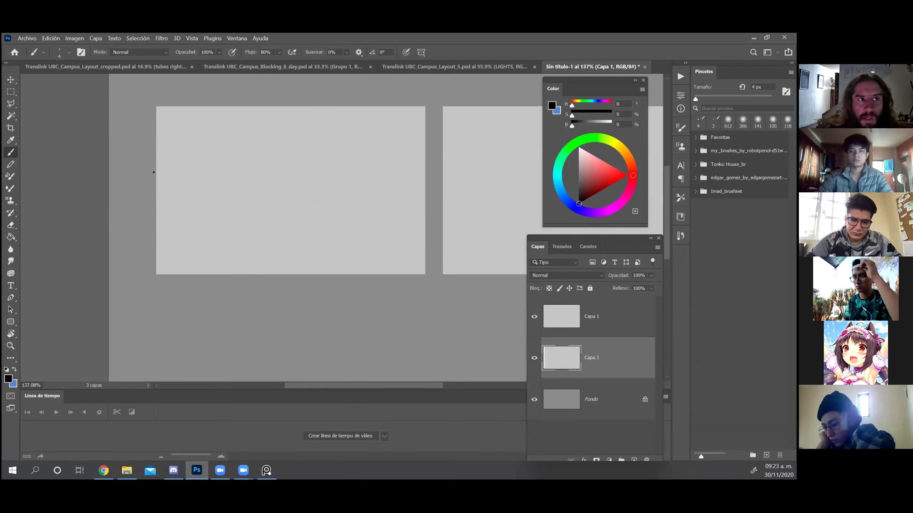
pyautogui.keyDown('shift'); pyautogui.click(431, 231); pyautogui.keyUp('shift')
pyautogui.keyDown('shift'); pyautogui.click(143, 171); pyautogui.keyUp('shift')
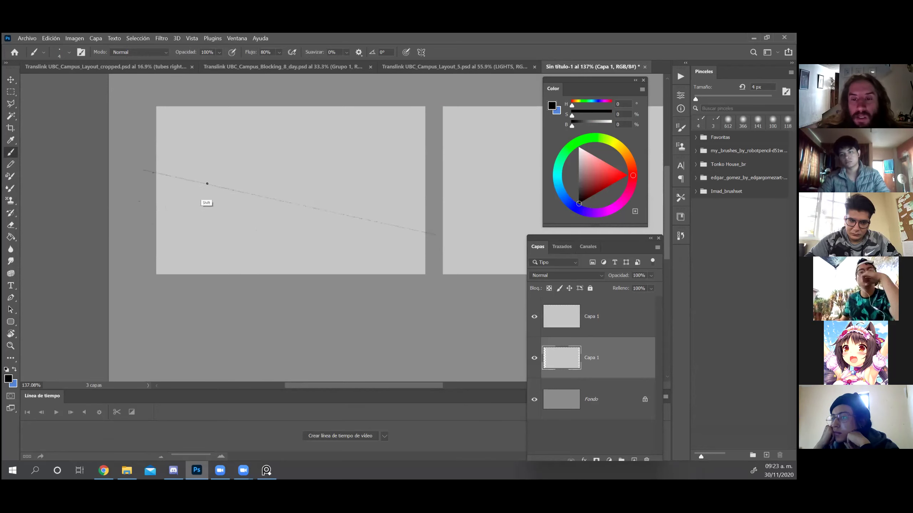
pyautogui.keyDown('shift'); pyautogui.click(208, 182); pyautogui.keyUp('shift')
pyautogui.keyDown('shift'); pyautogui.click(207, 101); pyautogui.keyUp('shift')
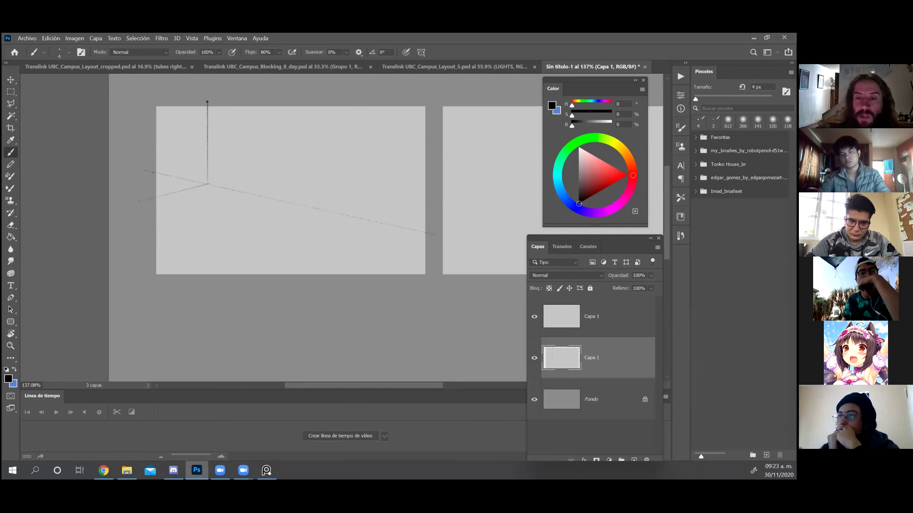
pyautogui.press('e')
pyautogui.hotkey('ctrl', 'z')
pyautogui.hotkey('ctrl', 'z')
pyautogui.hotkey('ctrl', 'z')
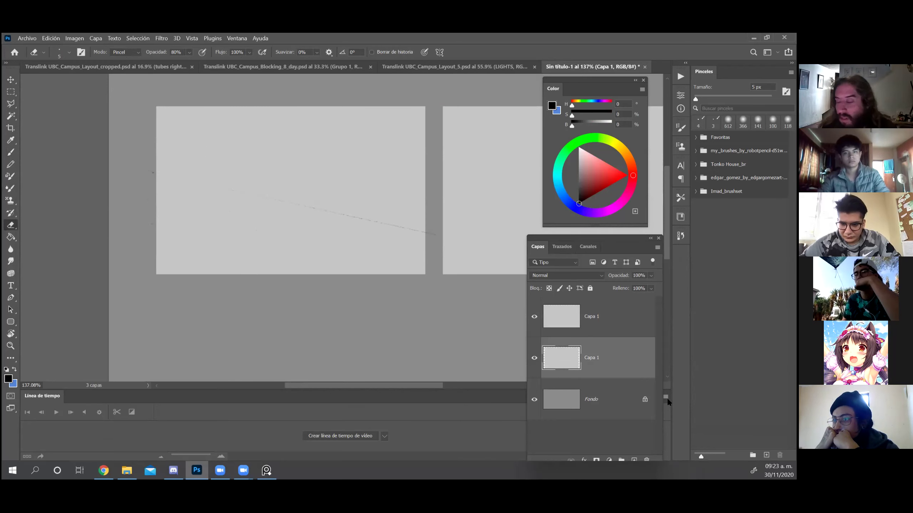
pyautogui.click(634, 461)
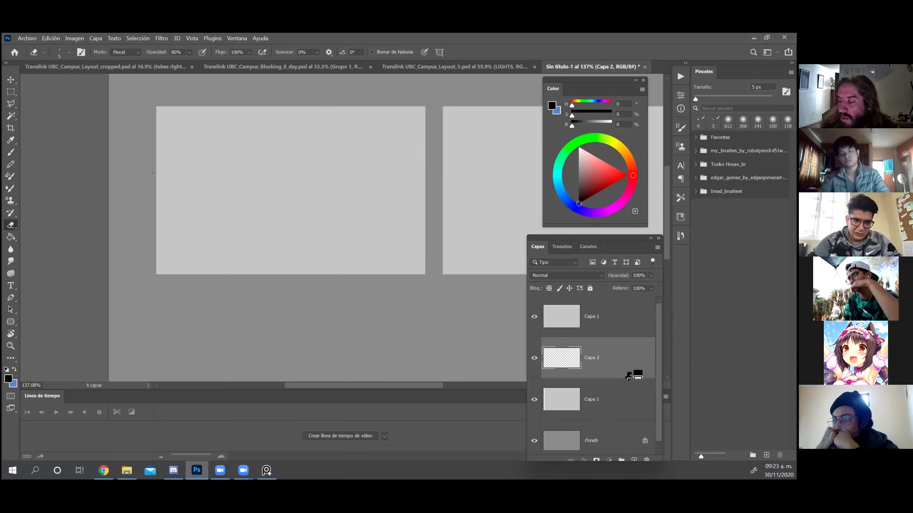
# Clip Capa 2 to the panel, set the eraser to 16 px, and try a first line.
pyautogui.keyDown('alt'); pyautogui.click(628, 376); pyautogui.keyUp('alt')
pyautogui.click(154, 174)
pyautogui.keyDown('shift'); pyautogui.click(434, 254); pyautogui.keyUp('shift')
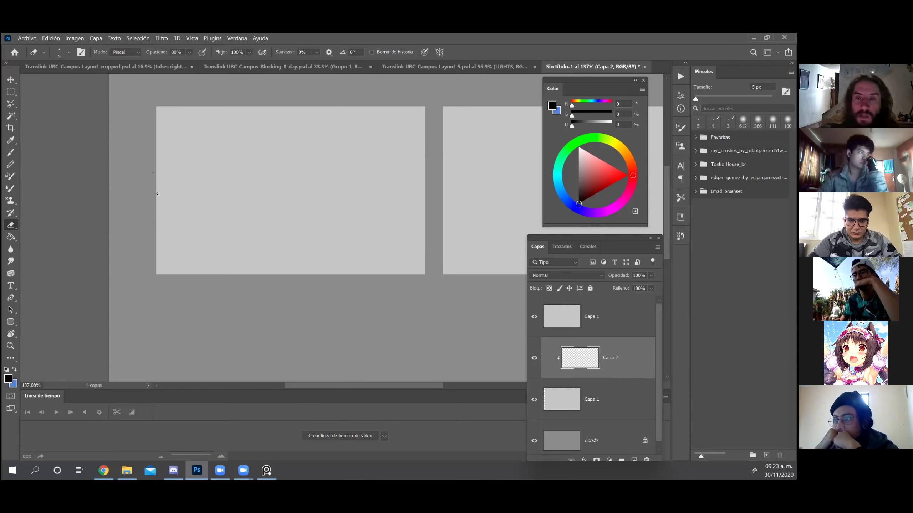
pyautogui.moveTo(277, 239); pyautogui.dragTo(284, 239)
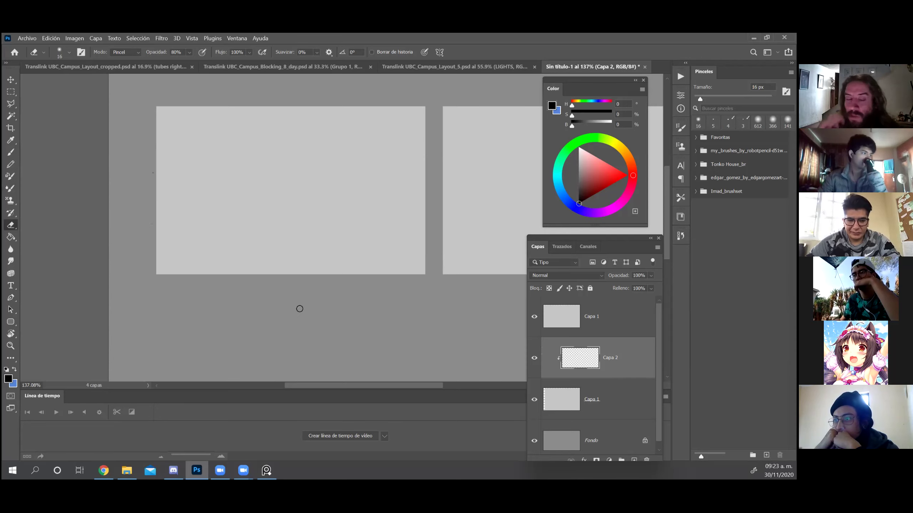
pyautogui.press('b')
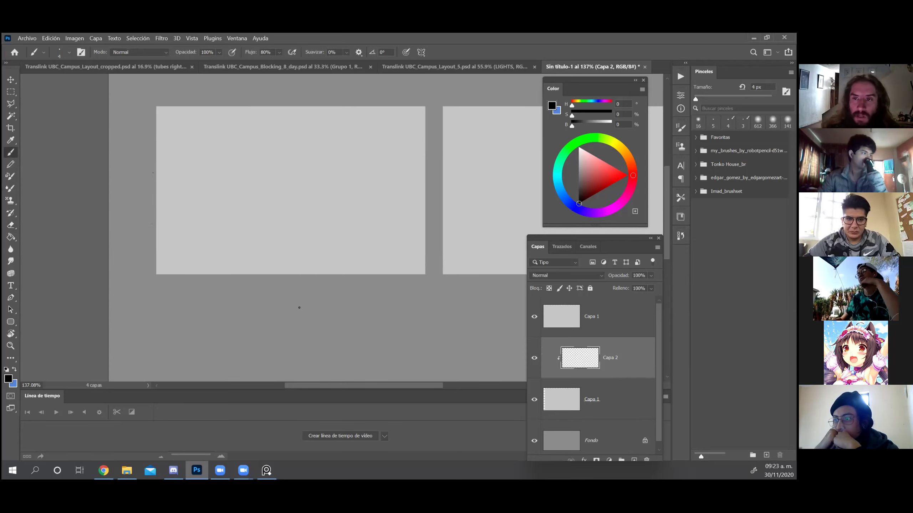
pyautogui.moveTo(293, 216); pyautogui.dragTo(354, 164)
pyautogui.hotkey('ctrl', 'z')
# Draw the straight floor line to the frame's right edge and the vertical back-wall corner.
pyautogui.click(153, 173)
pyautogui.keyDown('shift'); pyautogui.click(424, 225); pyautogui.keyUp('shift')
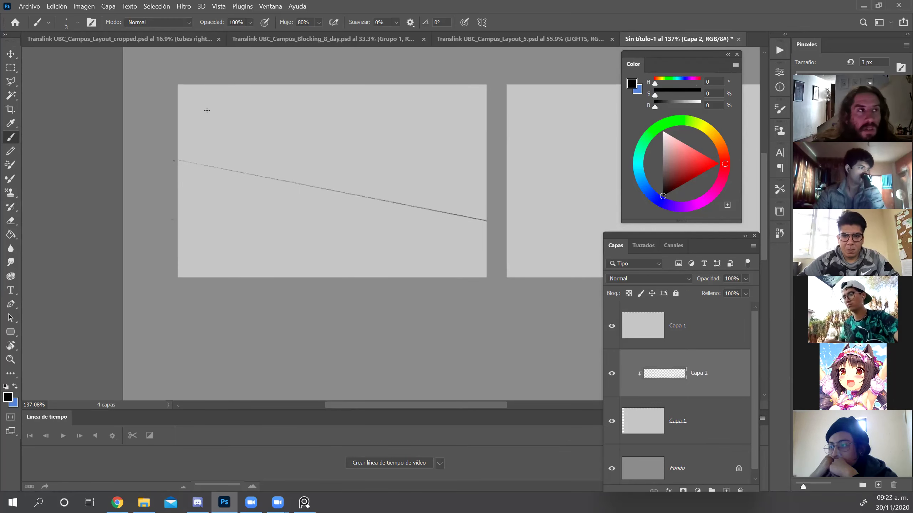
pyautogui.hotkey('ctrl', 'z')
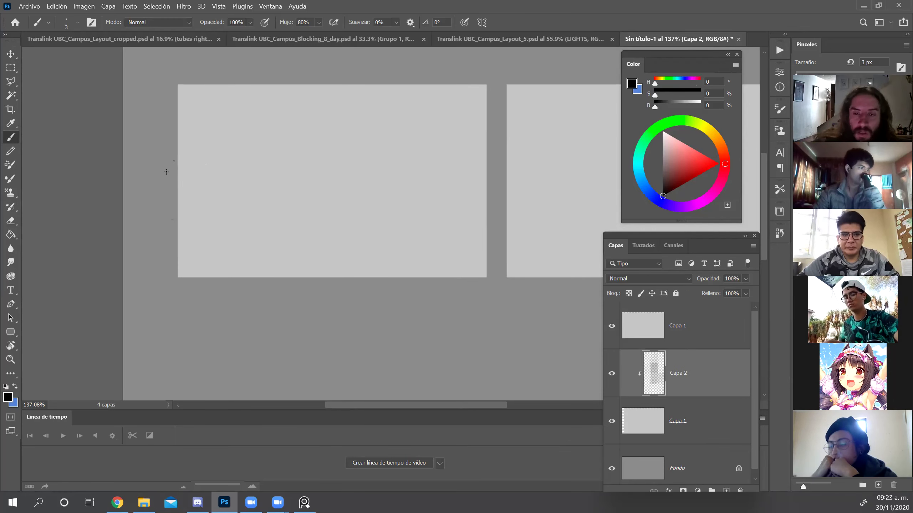
pyautogui.keyDown('shift'); pyautogui.click(491, 215); pyautogui.keyUp('shift')
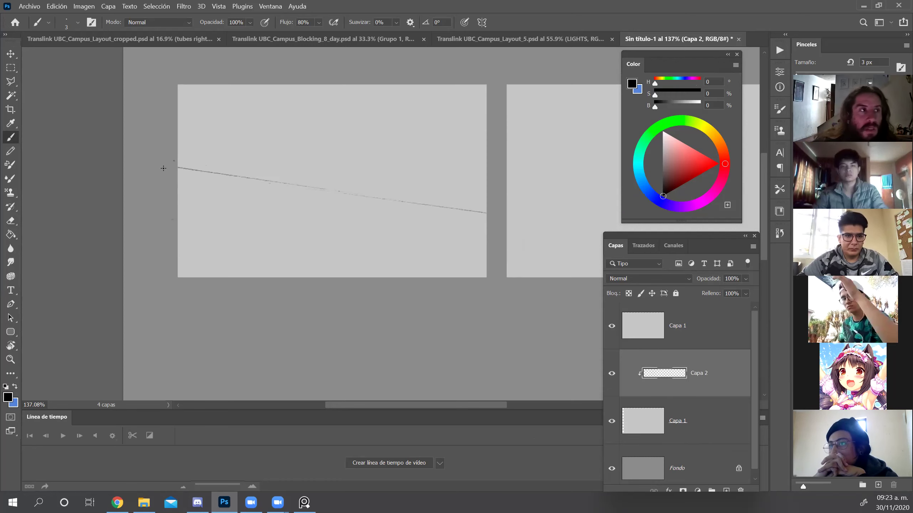
pyautogui.moveTo(238, 175); pyautogui.dragTo(239, 62)
pyautogui.press('e')
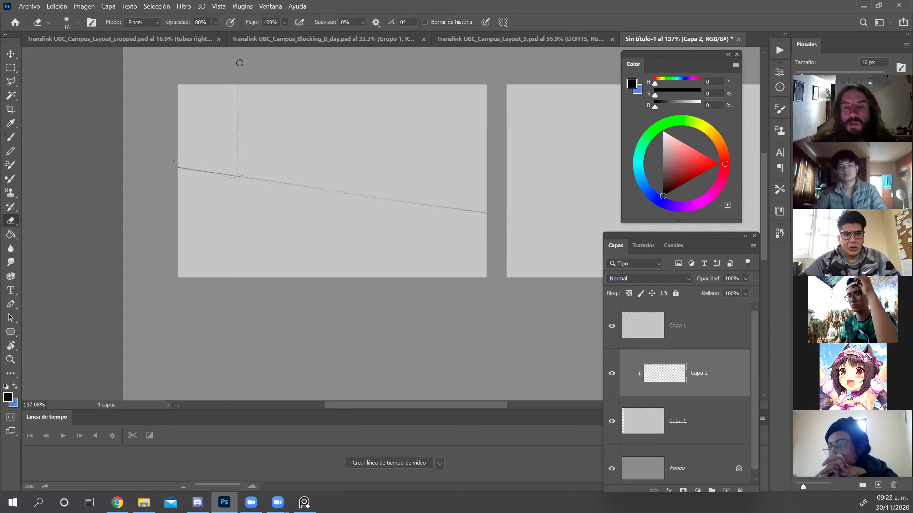
pyautogui.moveTo(203, 167)
pyautogui.mouseDown()
pyautogui.moveTo(170, 164)
pyautogui.moveTo(229, 173)
pyautogui.moveTo(166, 161)
pyautogui.moveTo(230, 169)
pyautogui.moveTo(170, 159)
pyautogui.mouseUp()
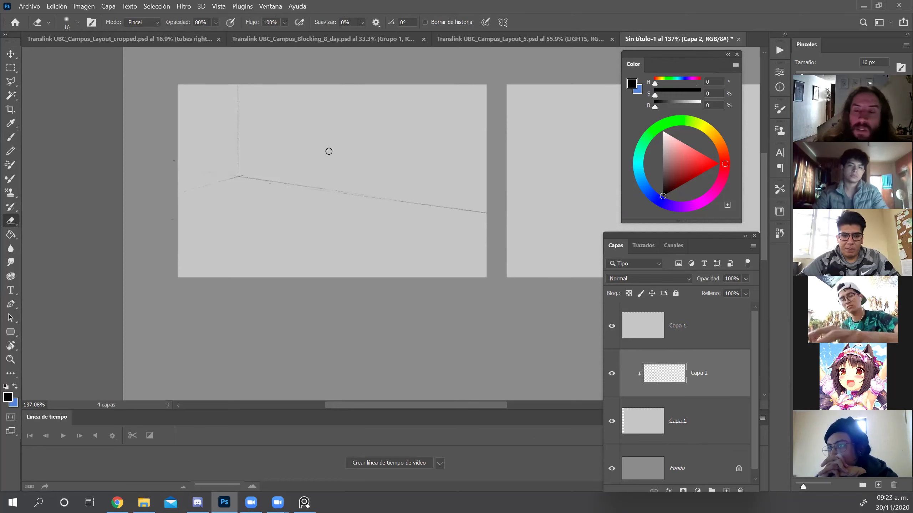
# Add the ceiling line and the upper-left diagonal ceiling edge, nudging the lines into place.
pyautogui.press('b')
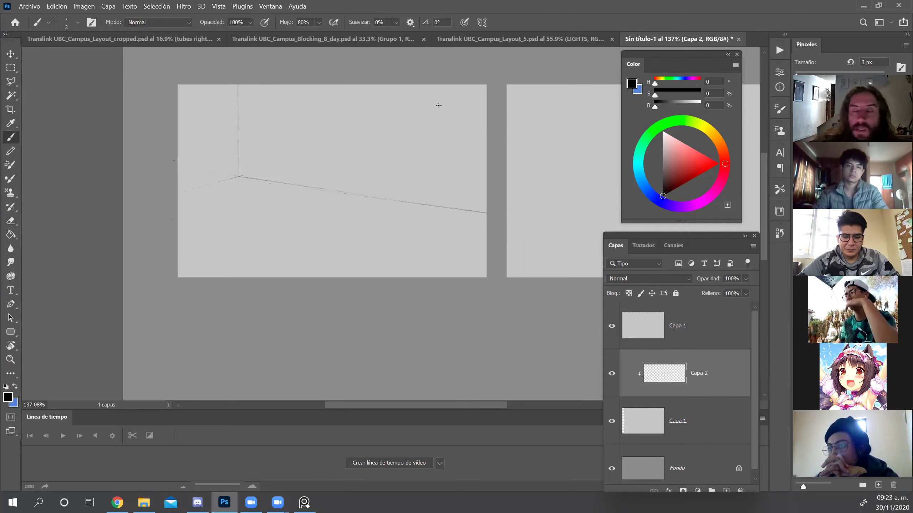
pyautogui.keyDown('shift'); pyautogui.click(489, 97); pyautogui.keyUp('shift')
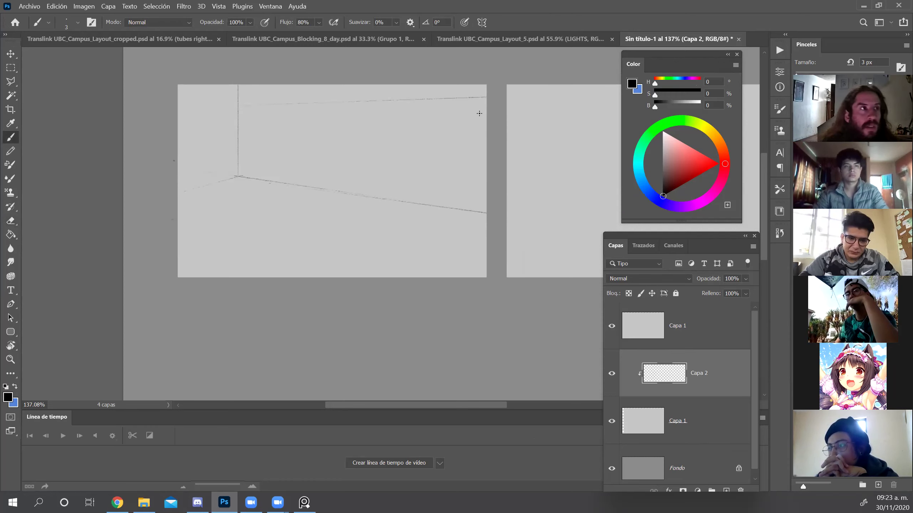
pyautogui.press('e')
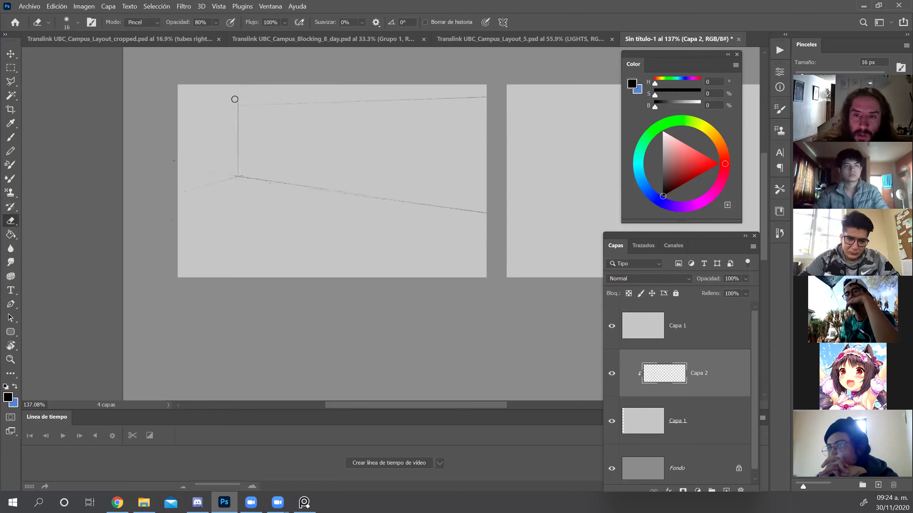
pyautogui.press('b')
pyautogui.moveTo(238, 102); pyautogui.dragTo(214, 85)
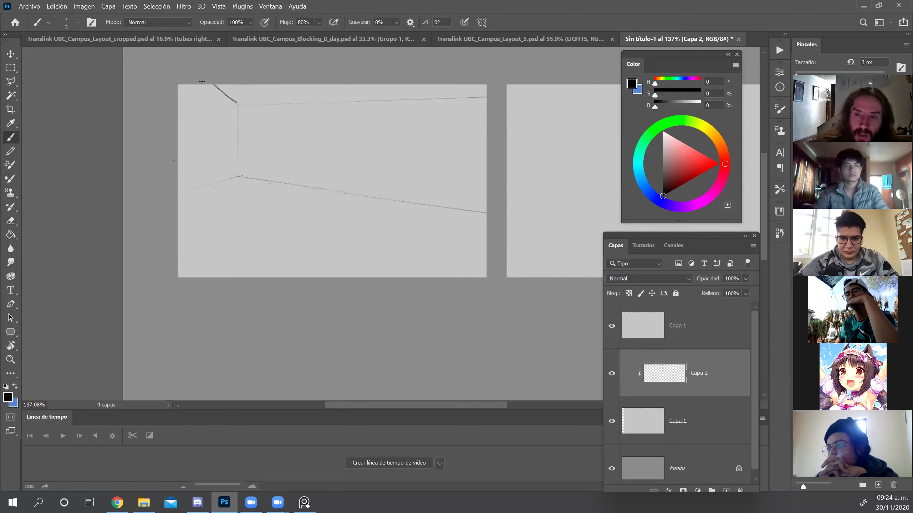
pyautogui.press('v')
pyautogui.hotkey('shift', 'Down')
pyautogui.hotkey('shift', 'Down')
pyautogui.hotkey('shift', 'Down')
pyautogui.hotkey('shift', 'Down')
pyautogui.hotkey('shift', 'Up')
pyautogui.hotkey('shift', 'Up')
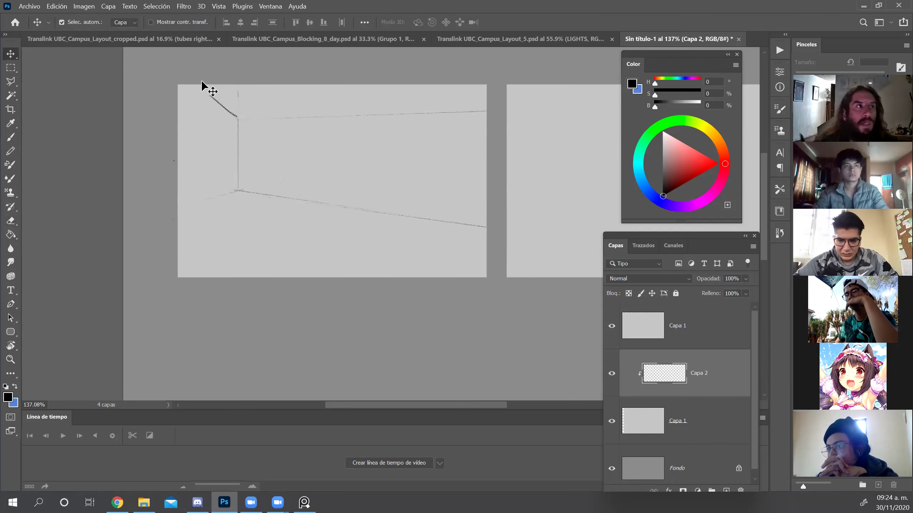
pyautogui.press('b')
pyautogui.moveTo(198, 88)
pyautogui.mouseDown()
pyautogui.moveTo(234, 115)
pyautogui.moveTo(198, 92)
pyautogui.moveTo(164, 95)
pyautogui.mouseUp()
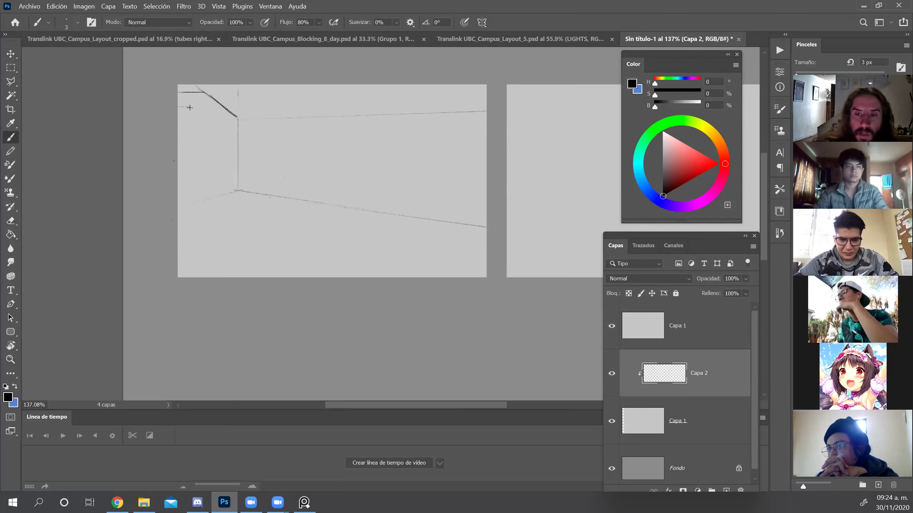
# Draw a left-wall vertical and a faint top ceiling line, erasing a stray stroke.
pyautogui.moveTo(207, 181); pyautogui.dragTo(208, 127)
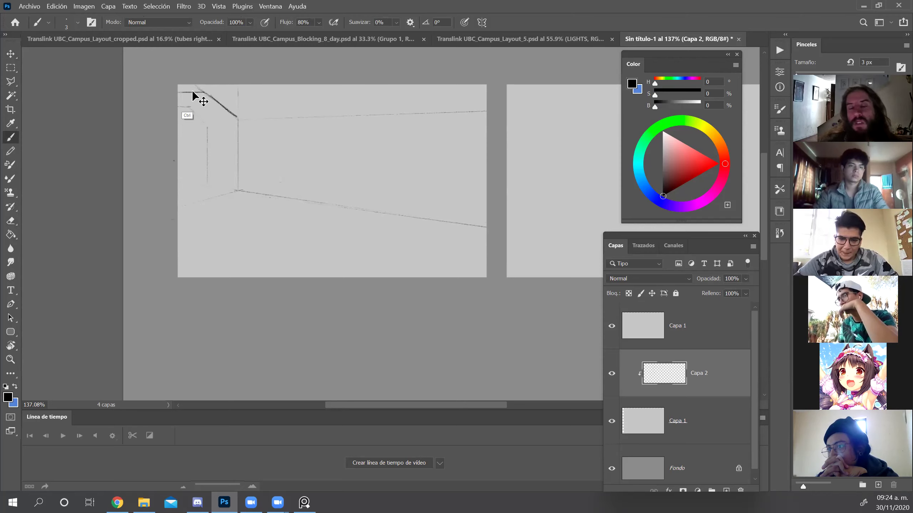
pyautogui.moveTo(187, 107); pyautogui.dragTo(286, 67)
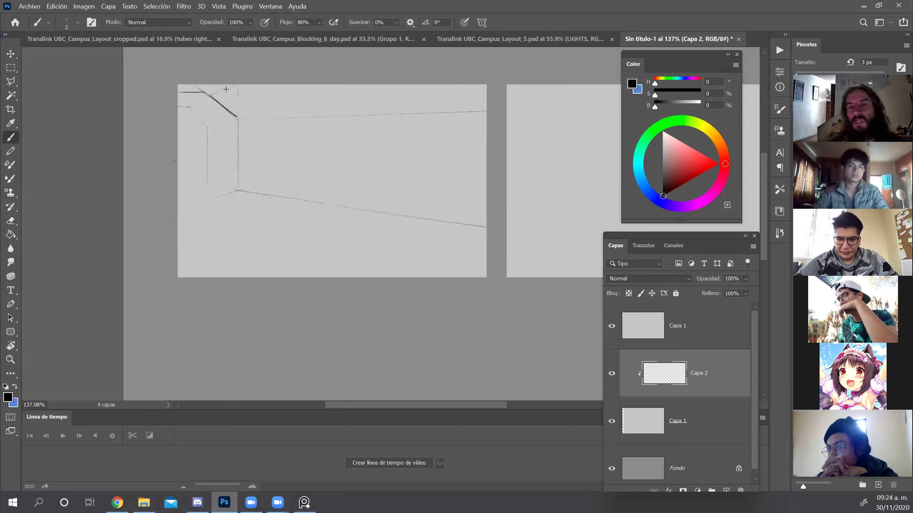
pyautogui.moveTo(226, 89); pyautogui.dragTo(288, 65)
pyautogui.press('e')
pyautogui.moveTo(186, 90)
pyautogui.mouseDown()
pyautogui.moveTo(207, 91)
pyautogui.moveTo(168, 96)
pyautogui.mouseUp()
pyautogui.press('b')
pyautogui.press('e')
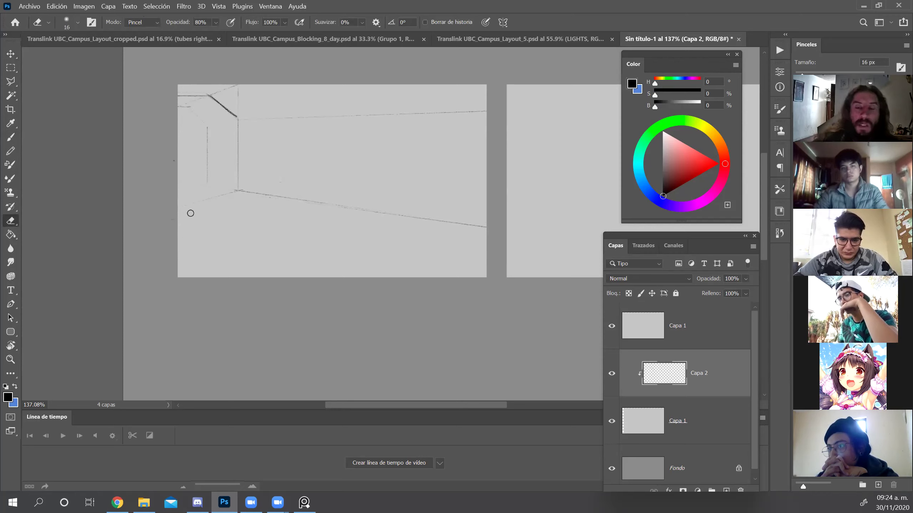
# Sketch the sofa's edge and arm outline in the lower-right corner of the room.
pyautogui.press('b')
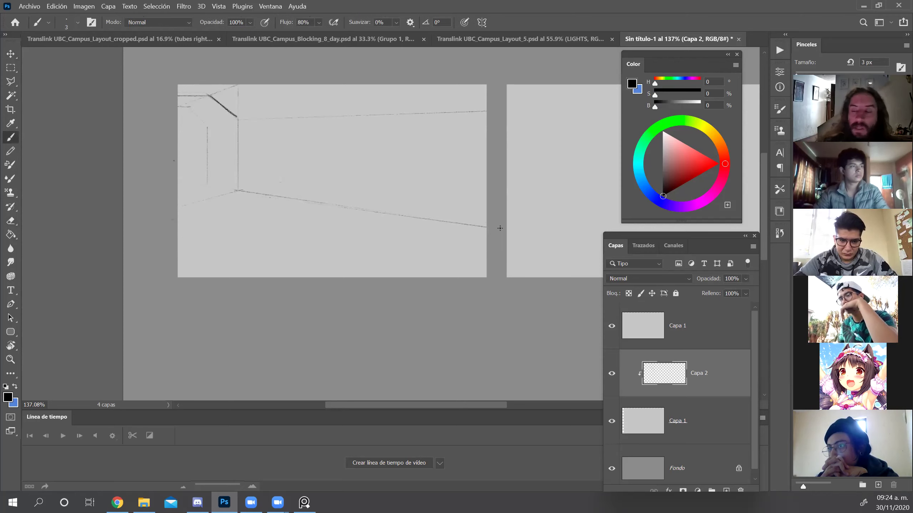
pyautogui.moveTo(432, 287); pyautogui.dragTo(529, 208)
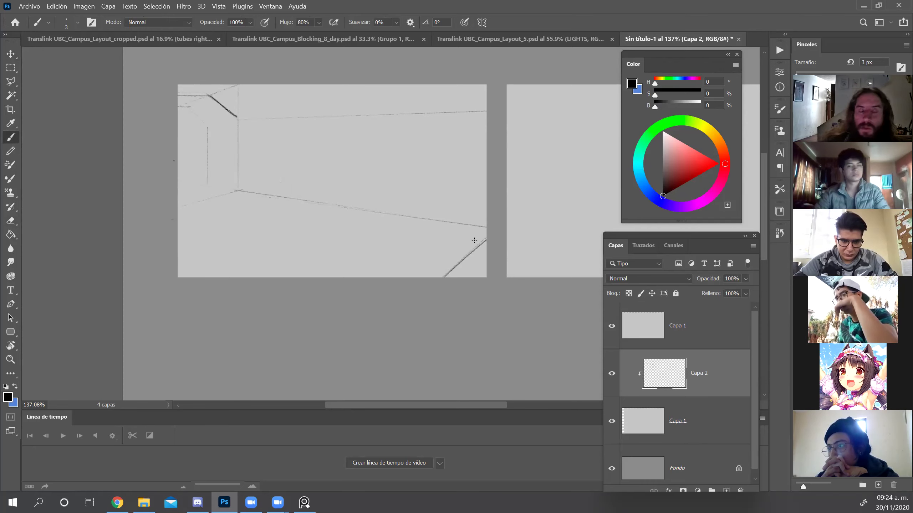
pyautogui.hotkey('ctrl', 'z')
pyautogui.moveTo(502, 206)
pyautogui.mouseDown()
pyautogui.moveTo(455, 310)
pyautogui.moveTo(493, 236)
pyautogui.moveTo(457, 281)
pyautogui.moveTo(488, 242)
pyautogui.mouseUp()
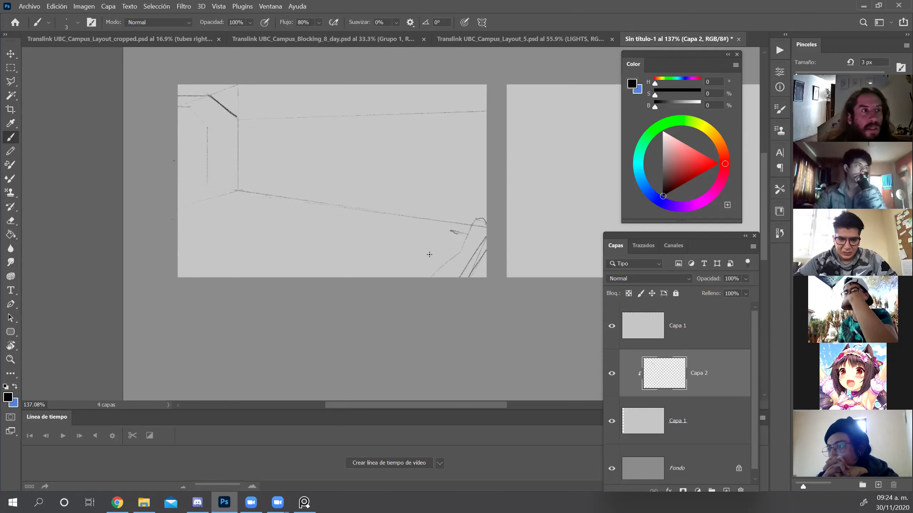
pyautogui.moveTo(412, 253); pyautogui.dragTo(447, 229)
pyautogui.moveTo(378, 279)
pyautogui.mouseDown()
pyautogui.moveTo(426, 246)
pyautogui.moveTo(427, 266)
pyautogui.mouseUp()
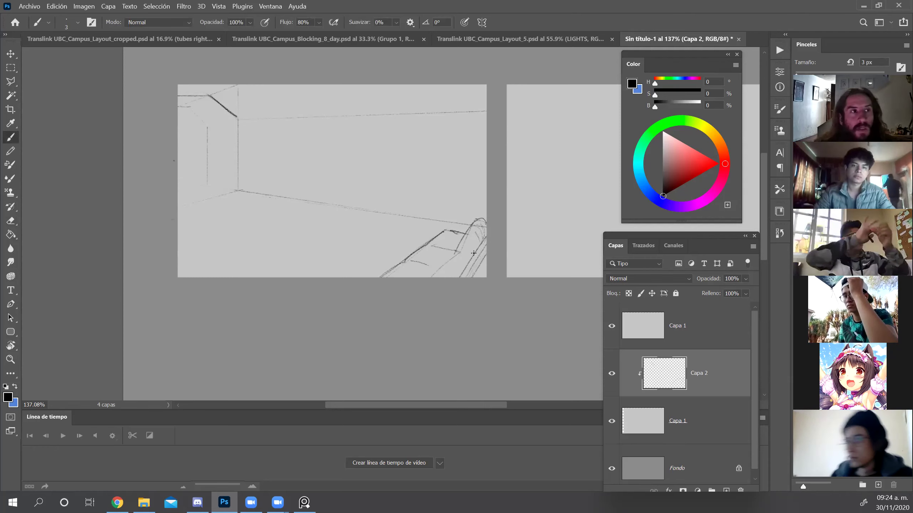
pyautogui.moveTo(486, 231); pyautogui.dragTo(459, 277)
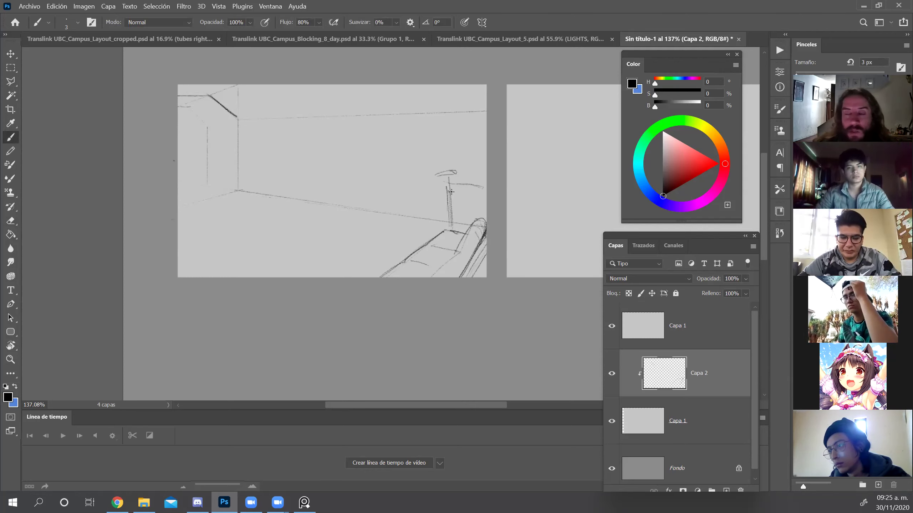
# Begin the bench against the back wall with an upright and its curved-end strokes.
pyautogui.moveTo(384, 168); pyautogui.dragTo(490, 169)
pyautogui.hotkey('ctrl', 'z')
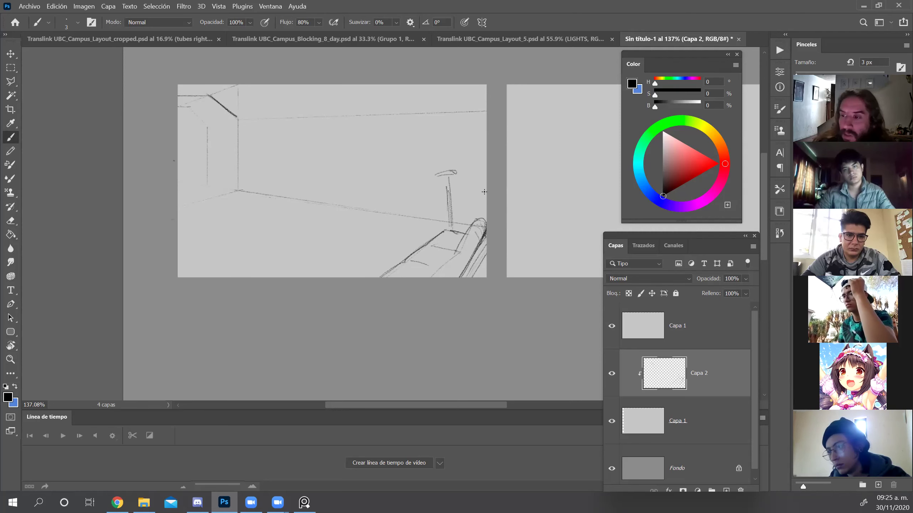
pyautogui.press('shift')
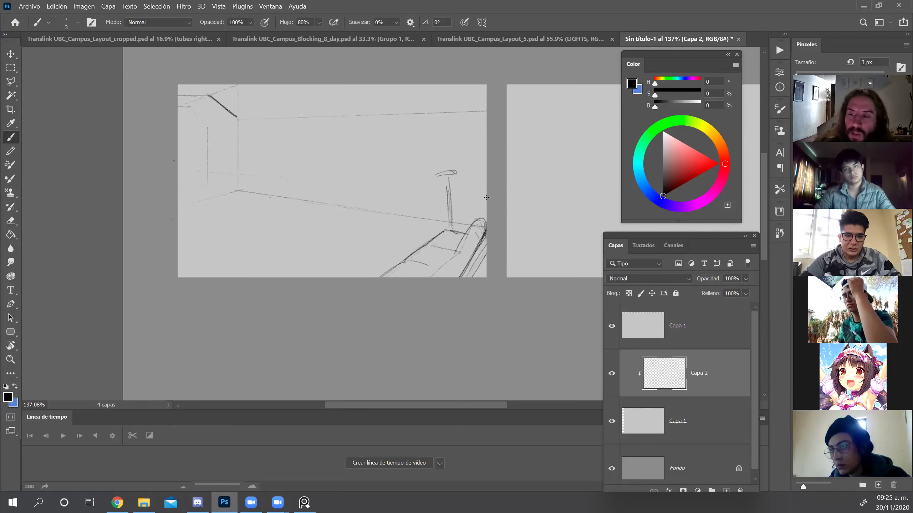
pyautogui.moveTo(317, 185); pyautogui.dragTo(316, 198)
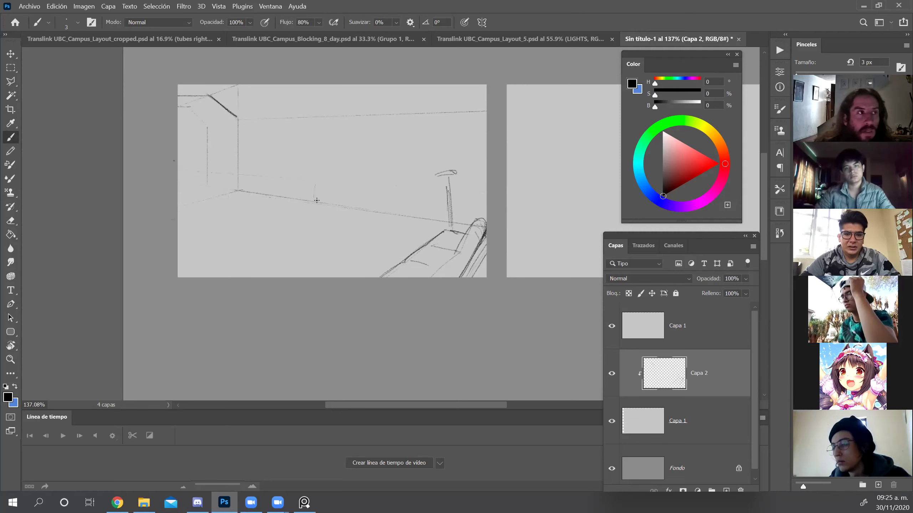
pyautogui.moveTo(384, 205); pyautogui.dragTo(382, 208)
pyautogui.moveTo(312, 198)
pyautogui.mouseDown()
pyautogui.moveTo(294, 204)
pyautogui.moveTo(305, 213)
pyautogui.mouseUp()
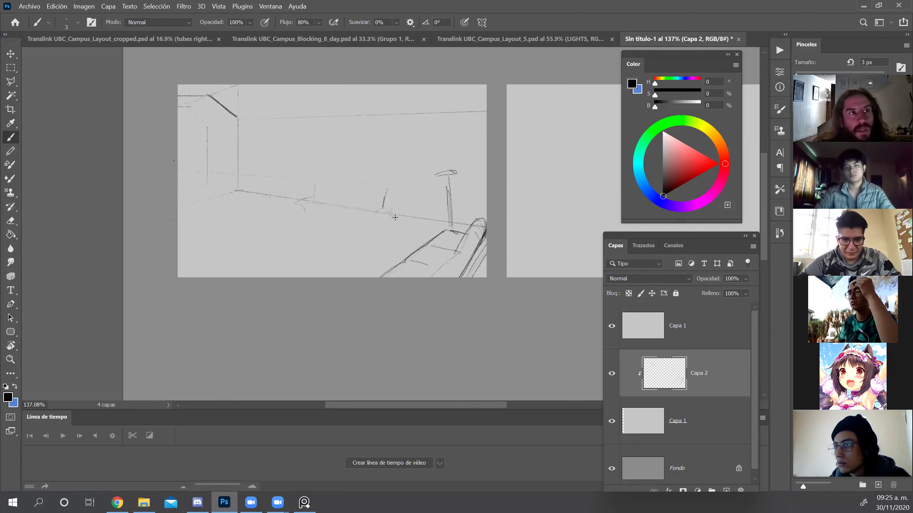
# Finish the bench with its right upright, top edge, base line and curved left end.
pyautogui.moveTo(392, 215); pyautogui.dragTo(389, 187)
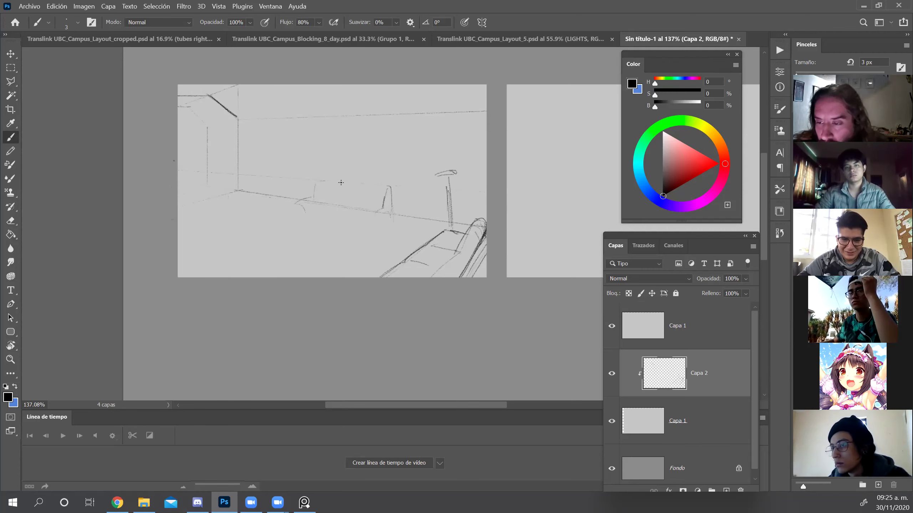
pyautogui.moveTo(316, 179); pyautogui.dragTo(372, 185)
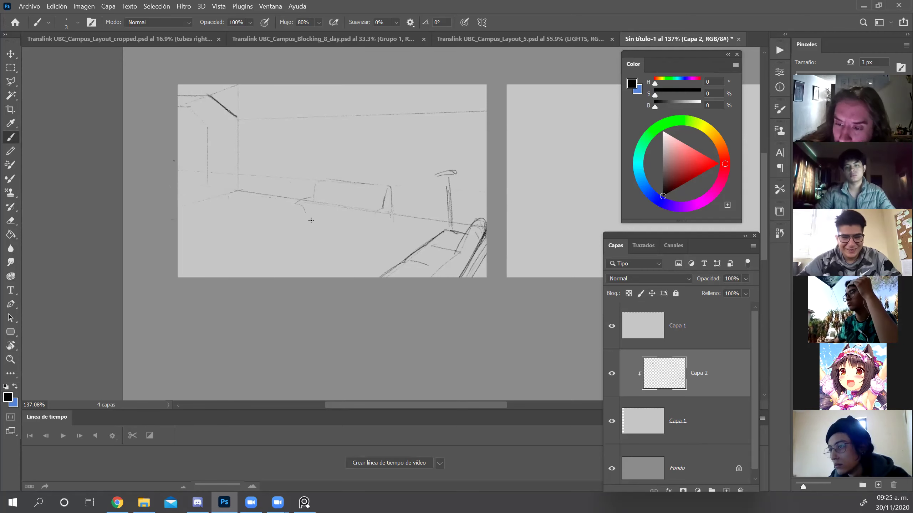
pyautogui.moveTo(313, 225); pyautogui.dragTo(378, 238)
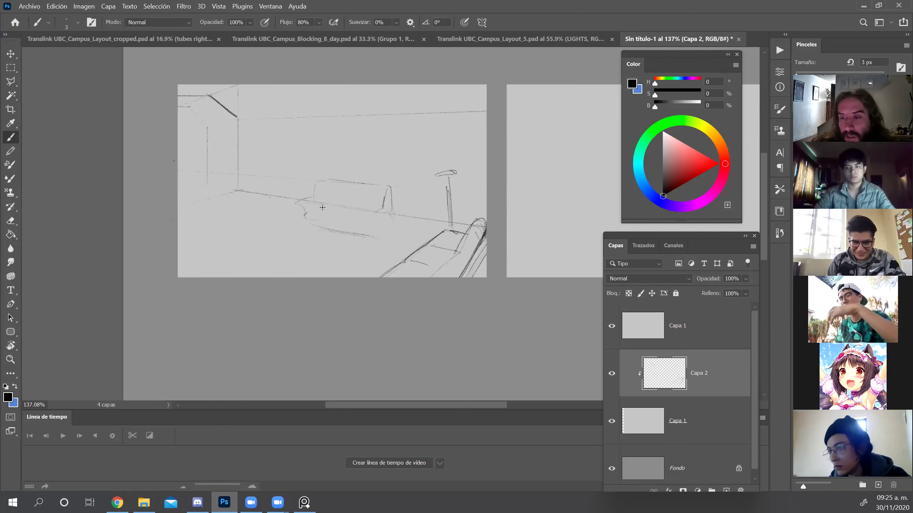
pyautogui.moveTo(318, 206); pyautogui.dragTo(305, 212)
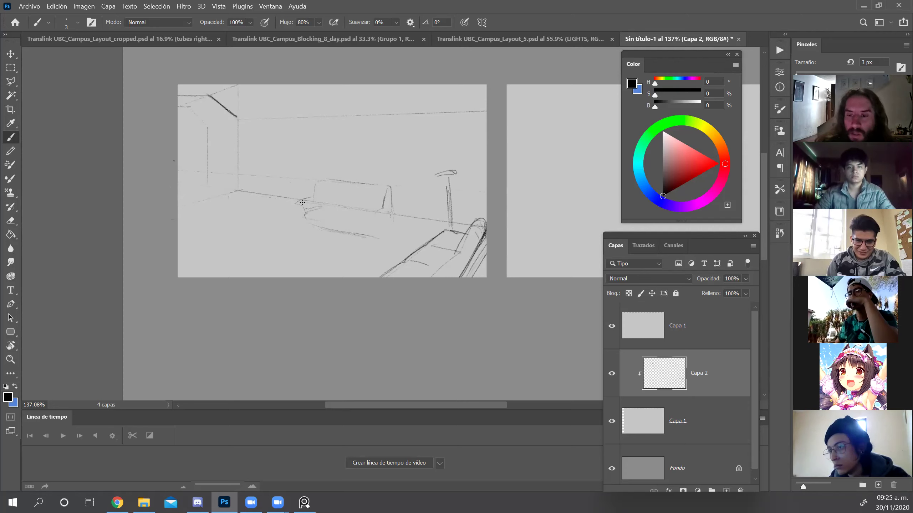
pyautogui.moveTo(393, 207); pyautogui.dragTo(394, 231)
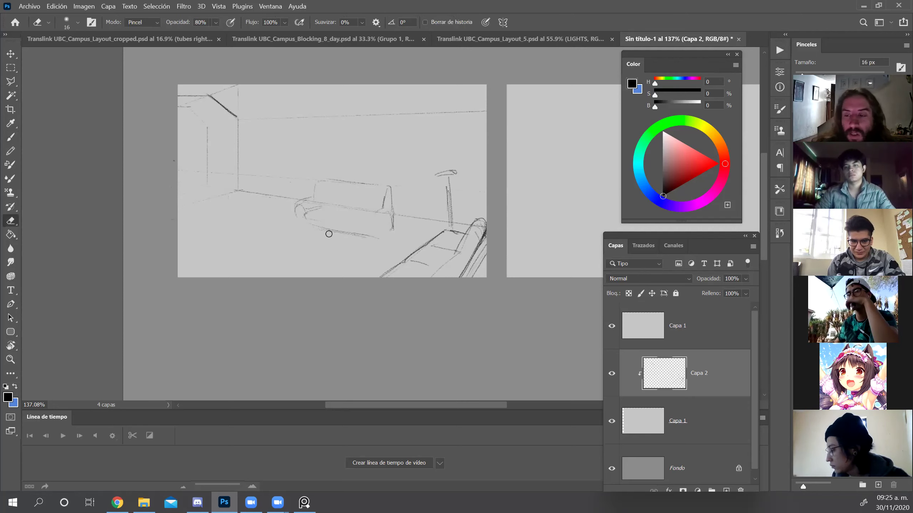
pyautogui.moveTo(317, 218)
pyautogui.mouseDown()
pyautogui.moveTo(345, 224)
pyautogui.moveTo(308, 273)
pyautogui.mouseUp()
# Draw the low table's diagonal and front edges on the floor in front of the sofa.
pyautogui.hotkey('ctrl', 'z')
pyautogui.moveTo(299, 224); pyautogui.dragTo(234, 252)
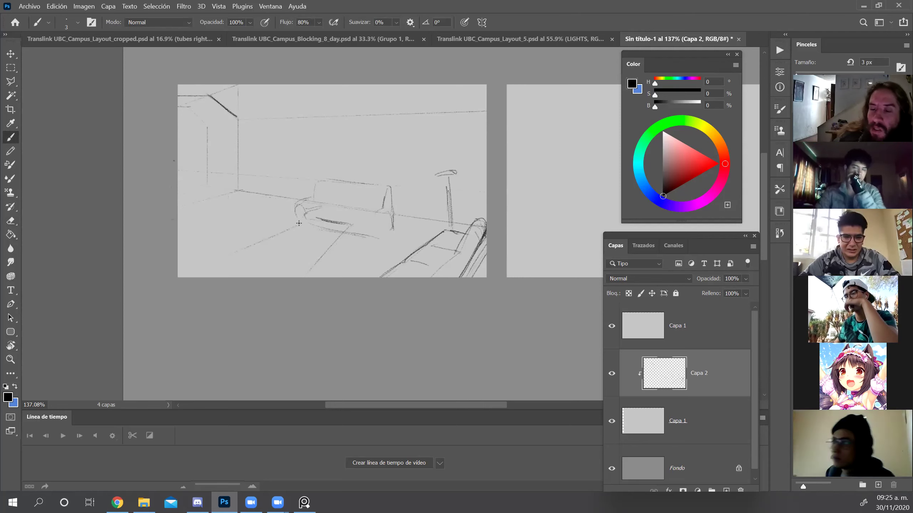
pyautogui.moveTo(339, 236); pyautogui.dragTo(283, 277)
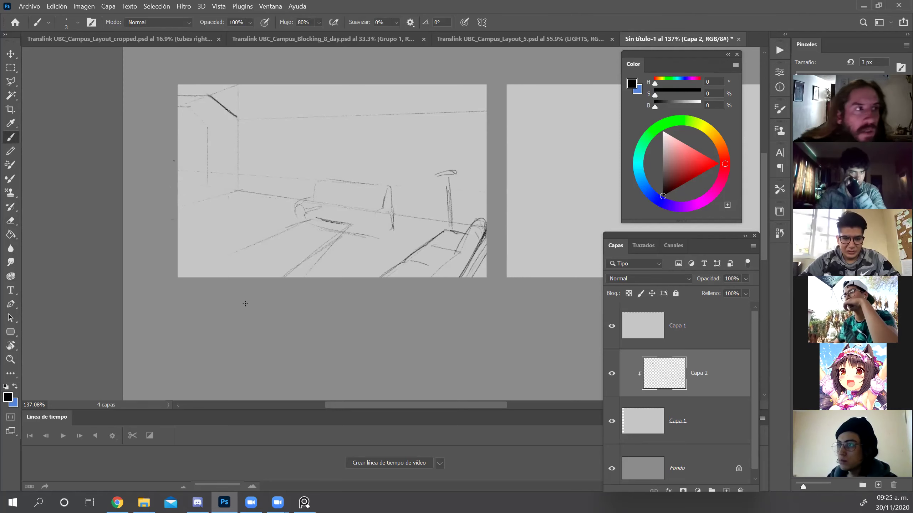
pyautogui.moveTo(224, 257)
pyautogui.mouseDown()
pyautogui.moveTo(274, 275)
pyautogui.moveTo(259, 267)
pyautogui.moveTo(347, 227)
pyautogui.moveTo(298, 269)
pyautogui.moveTo(341, 233)
pyautogui.mouseUp()
pyautogui.press('e')
pyautogui.press('b')
pyautogui.press('e')
pyautogui.press('b')
pyautogui.click(344, 227)
pyautogui.keyDown('shift'); pyautogui.click(284, 277); pyautogui.keyUp('shift')
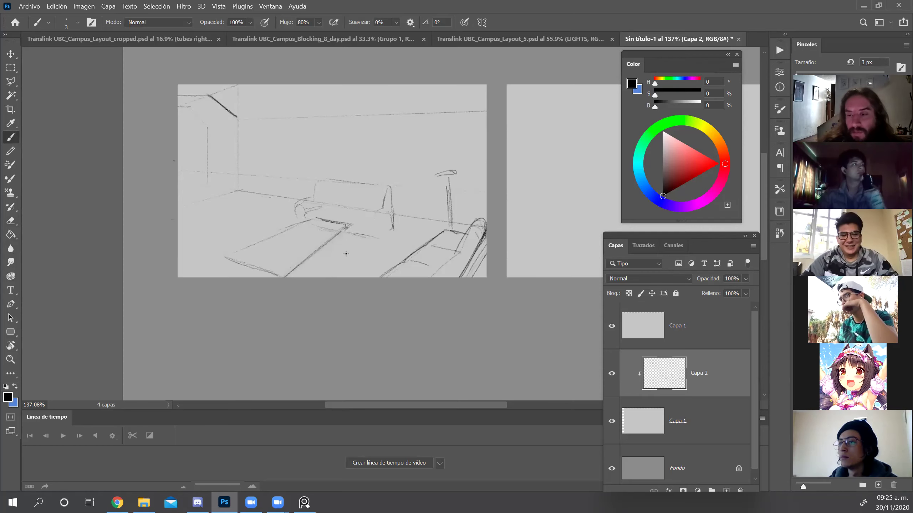
# Reset the canvas rotation, then add the table's lower-left edges and a straight top line.
pyautogui.press('r')
pyautogui.moveTo(310, 265)
pyautogui.mouseDown()
pyautogui.moveTo(380, 309)
pyautogui.moveTo(427, 248)
pyautogui.mouseUp()
pyautogui.press('Escape')
pyautogui.press('b')
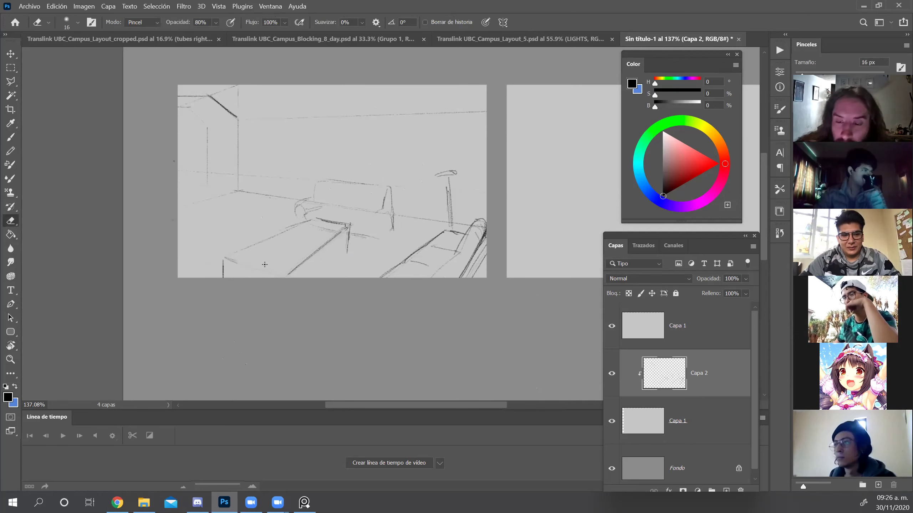
pyautogui.moveTo(231, 260)
pyautogui.mouseDown()
pyautogui.moveTo(285, 280)
pyautogui.moveTo(345, 227)
pyautogui.mouseUp()
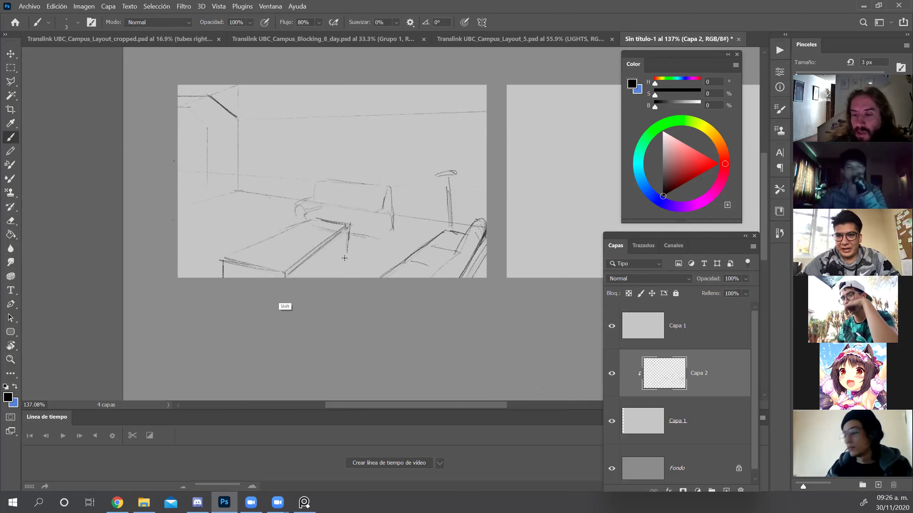
pyautogui.keyDown('shift'); pyautogui.click(315, 220); pyautogui.keyUp('shift')
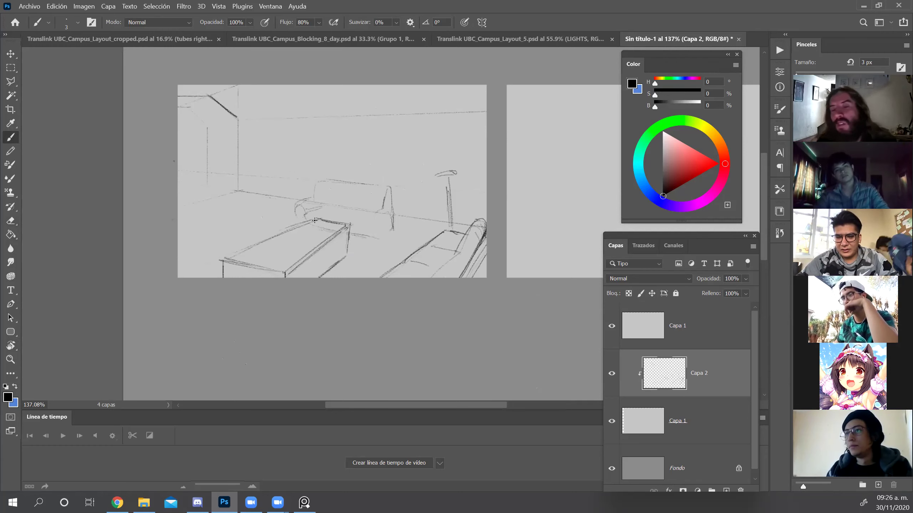
# Draw a tall vertical column through the room and rough in the left armchair's back and sides.
pyautogui.moveTo(295, 242); pyautogui.dragTo(295, 85)
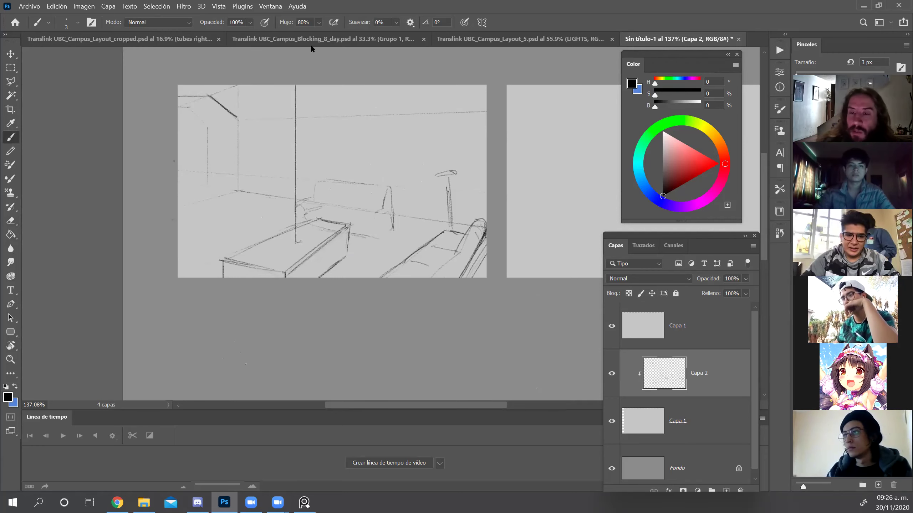
pyautogui.moveTo(301, 243); pyautogui.dragTo(313, 49)
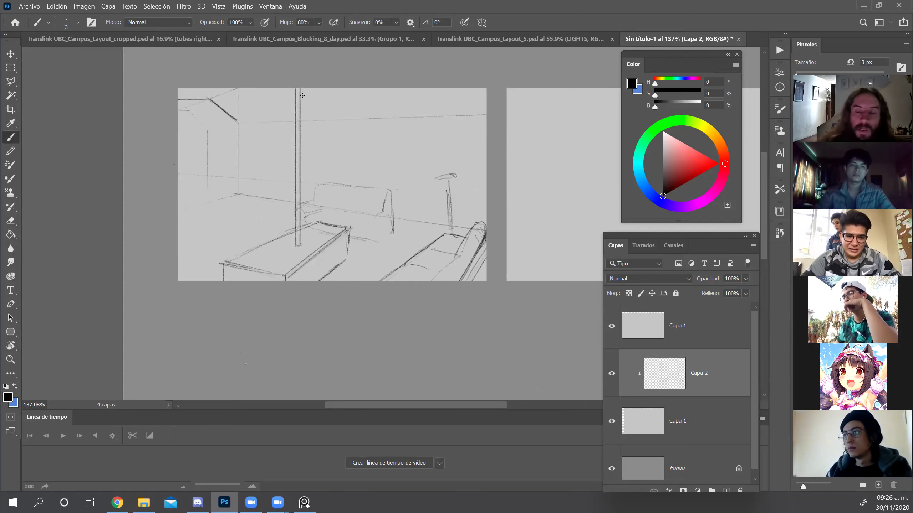
pyautogui.moveTo(181, 220)
pyautogui.mouseDown()
pyautogui.moveTo(233, 214)
pyautogui.moveTo(251, 243)
pyautogui.mouseUp()
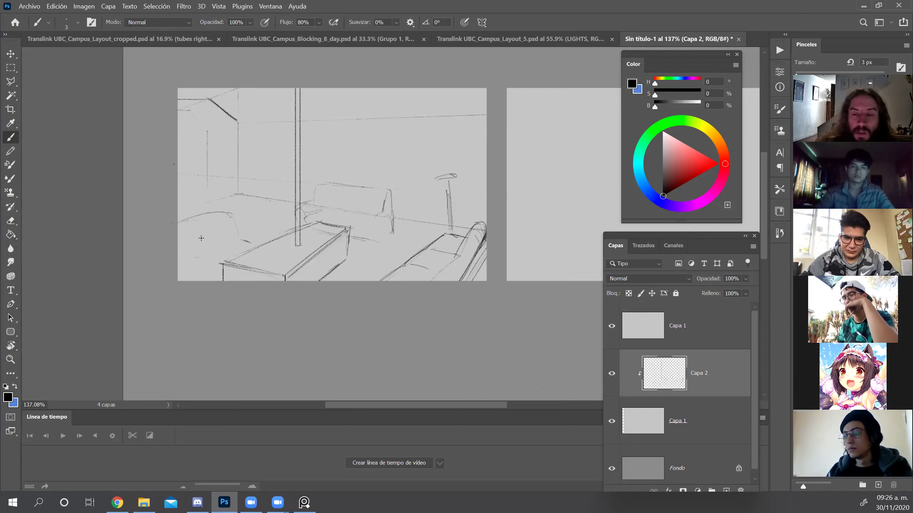
pyautogui.moveTo(220, 214); pyautogui.dragTo(223, 240)
pyautogui.moveTo(179, 229); pyautogui.dragTo(195, 251)
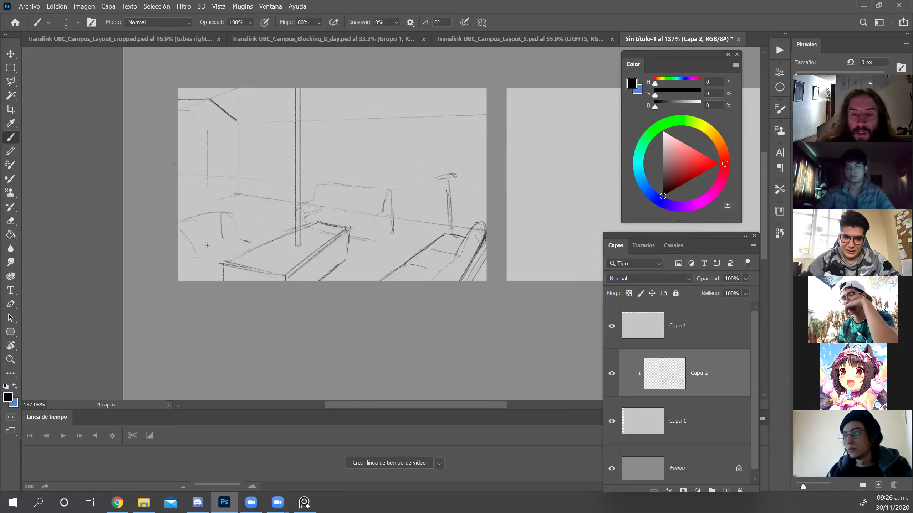
pyautogui.moveTo(214, 212)
pyautogui.mouseDown()
pyautogui.moveTo(213, 228)
pyautogui.moveTo(236, 254)
pyautogui.moveTo(222, 249)
pyautogui.moveTo(212, 257)
pyautogui.moveTo(215, 274)
pyautogui.moveTo(199, 276)
pyautogui.mouseUp()
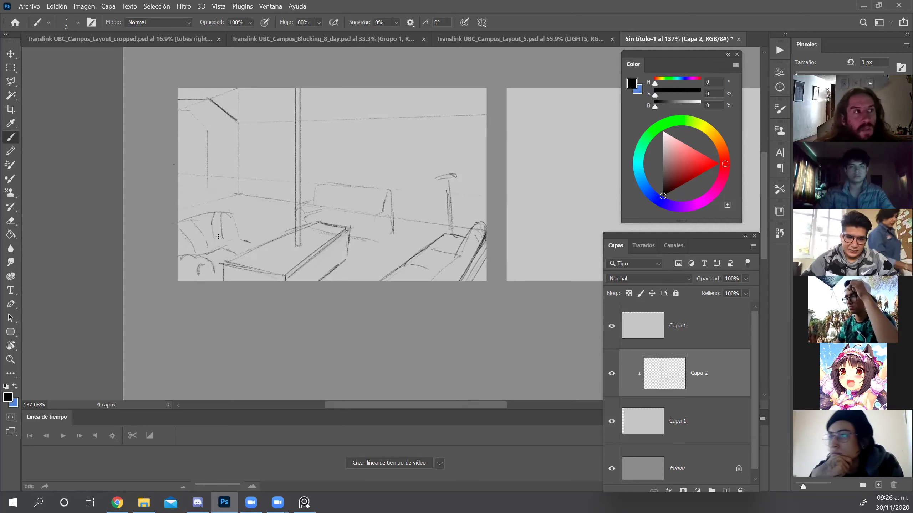
# Darken the armchair's armrest, seat edge, base and top edge.
pyautogui.press('e')
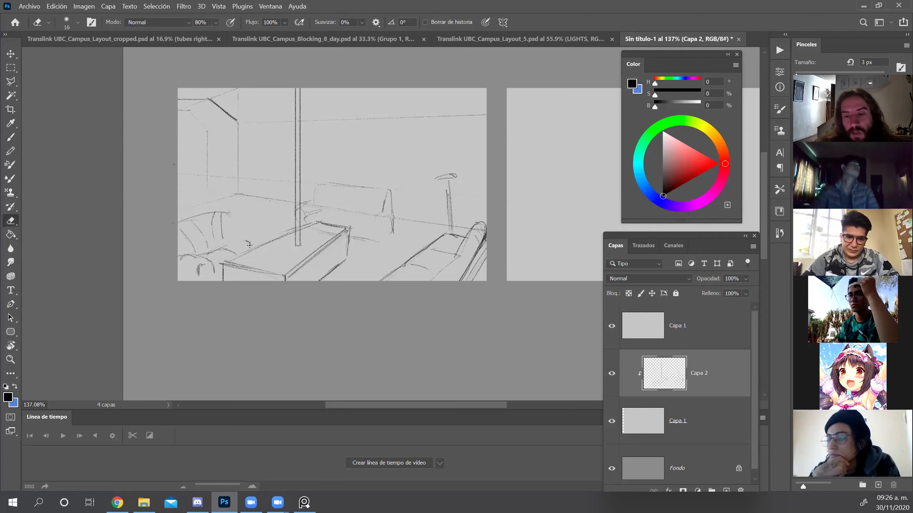
pyautogui.press('b')
pyautogui.moveTo(235, 238); pyautogui.dragTo(252, 248)
pyautogui.moveTo(220, 249)
pyautogui.mouseDown()
pyautogui.moveTo(237, 259)
pyautogui.moveTo(239, 243)
pyautogui.moveTo(226, 246)
pyautogui.moveTo(241, 233)
pyautogui.mouseUp()
pyautogui.moveTo(237, 253); pyautogui.dragTo(199, 259)
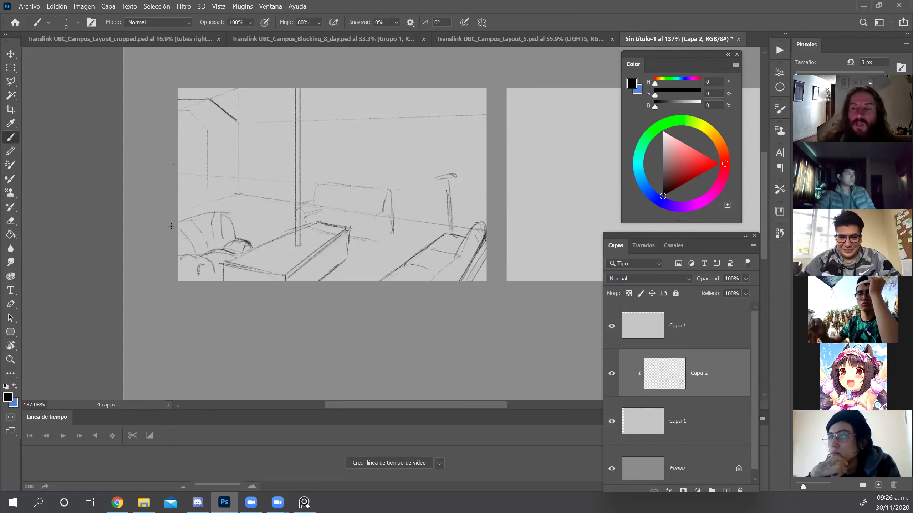
pyautogui.press('e')
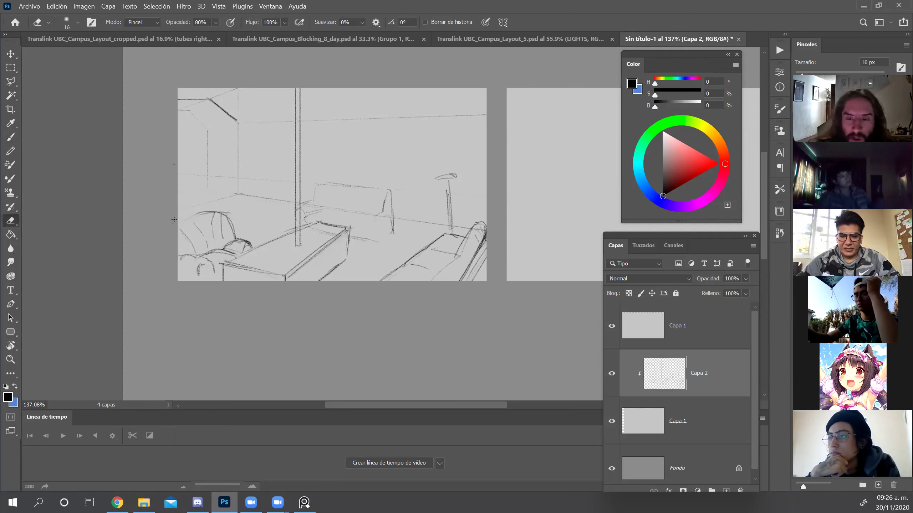
pyautogui.press('b')
pyautogui.moveTo(178, 218)
pyautogui.mouseDown()
pyautogui.moveTo(189, 239)
pyautogui.moveTo(178, 241)
pyautogui.moveTo(179, 221)
pyautogui.moveTo(181, 276)
pyautogui.moveTo(202, 283)
pyautogui.mouseUp()
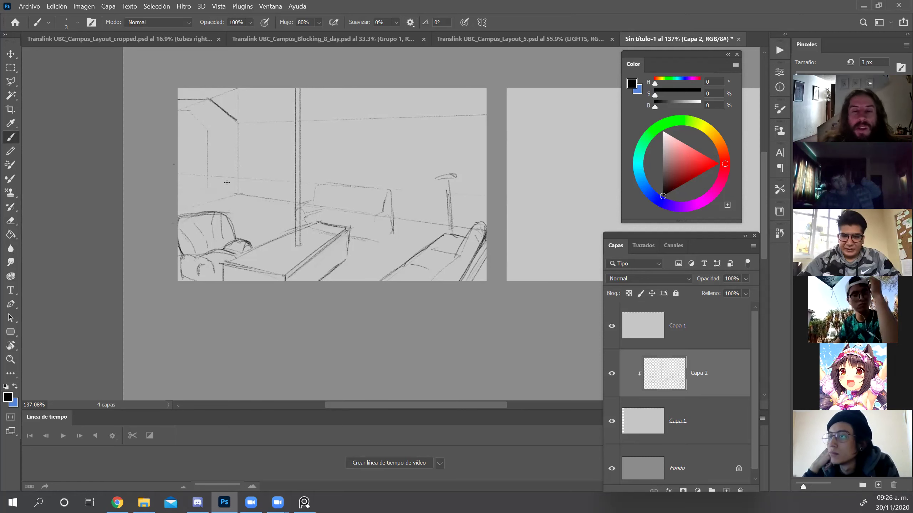
# Add a left-wall line, a back-wall horizontal line and vertical and straight upper-wall lines.
pyautogui.moveTo(222, 187)
pyautogui.mouseDown()
pyautogui.moveTo(232, 171)
pyautogui.moveTo(244, 172)
pyautogui.mouseUp()
pyautogui.moveTo(483, 125); pyautogui.dragTo(382, 127)
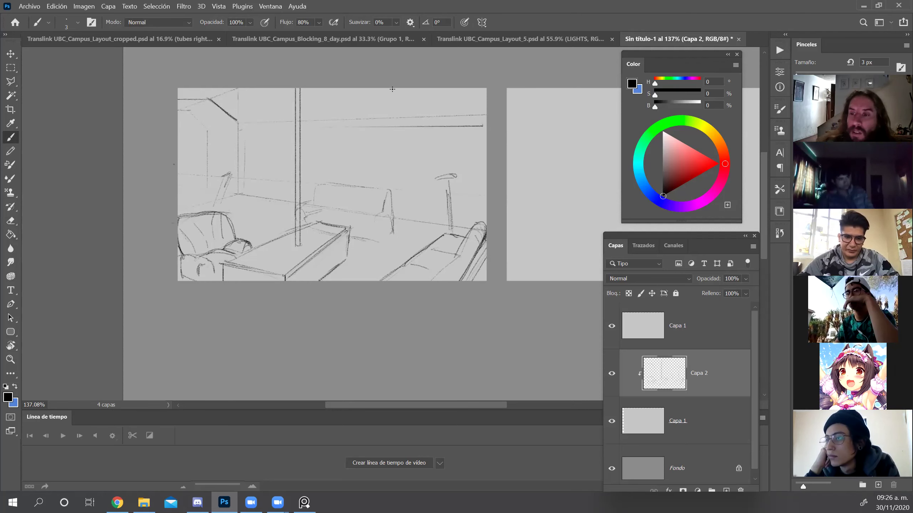
pyautogui.moveTo(435, 114); pyautogui.dragTo(434, 89)
pyautogui.moveTo(396, 115); pyautogui.dragTo(397, 89)
pyautogui.moveTo(430, 111); pyautogui.dragTo(435, 89)
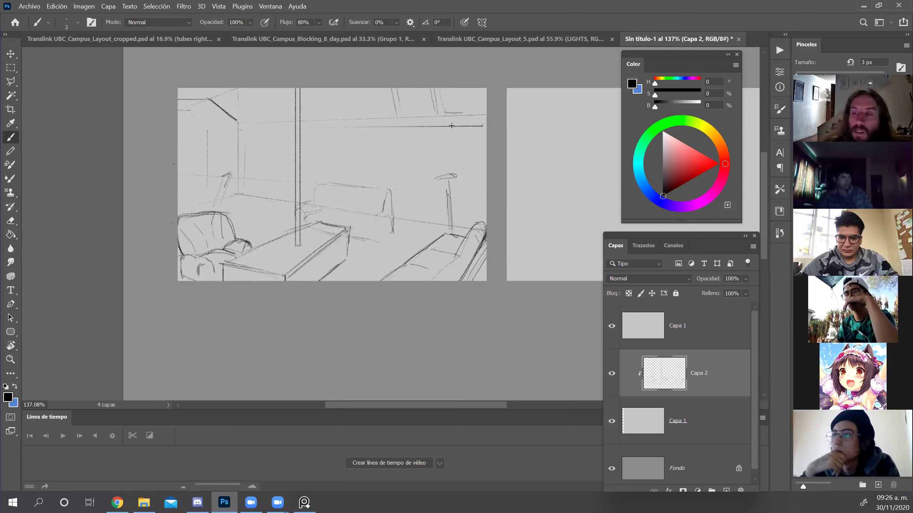
pyautogui.moveTo(405, 132); pyautogui.dragTo(405, 135)
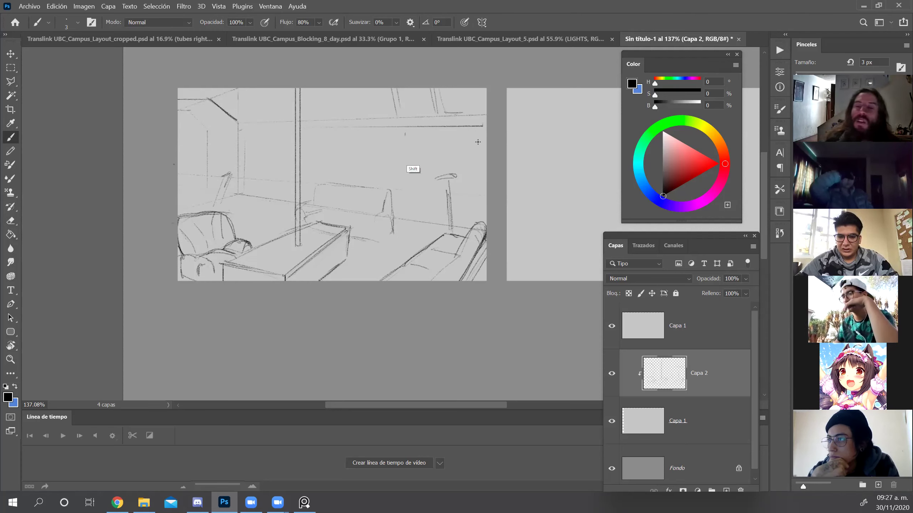
pyautogui.keyDown('shift'); pyautogui.click(476, 145); pyautogui.keyUp('shift')
# Zoom in on the table corner and pick a dark violet drawing colour.
pyautogui.press('z')
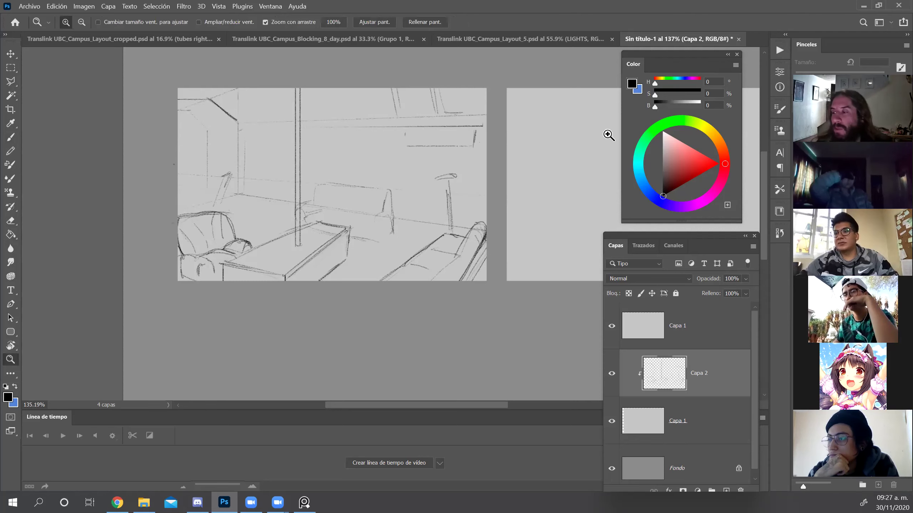
pyautogui.moveTo(385, 201); pyautogui.dragTo(609, 135)
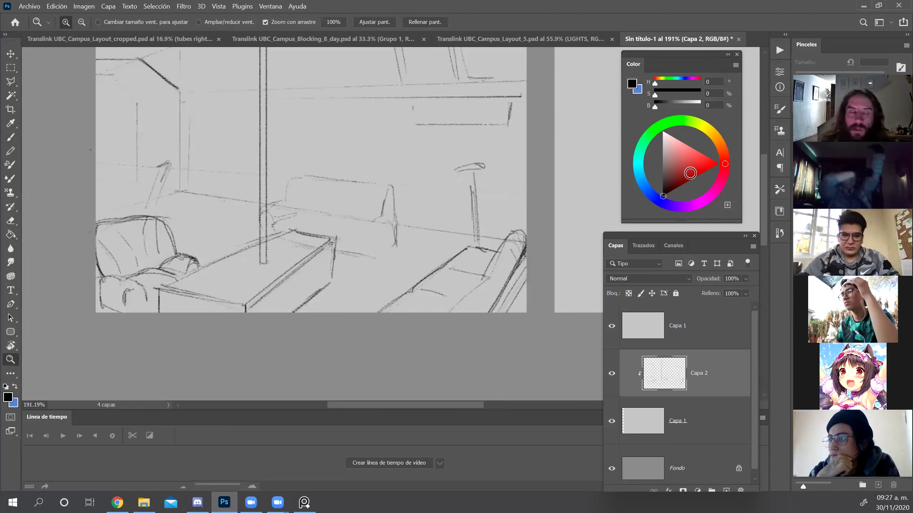
pyautogui.click(692, 173)
pyautogui.click(669, 206)
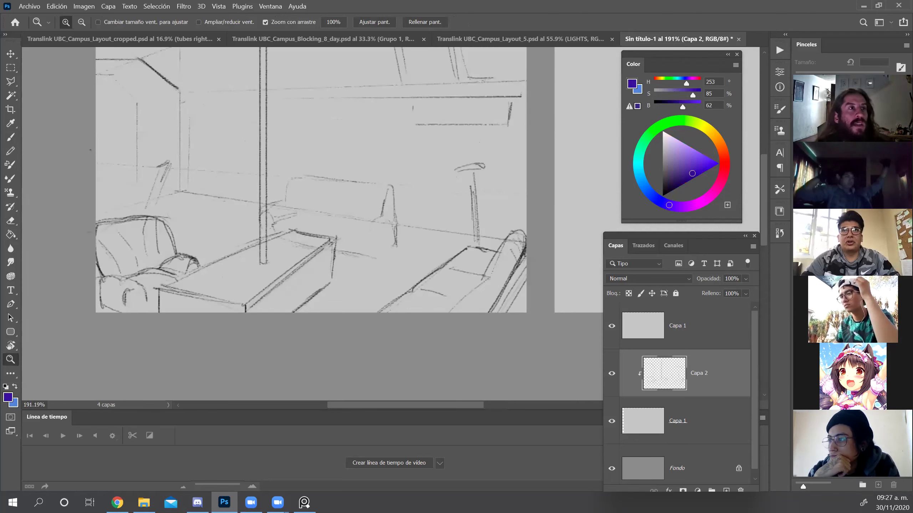
pyautogui.hotkey('alt', 'Tab')
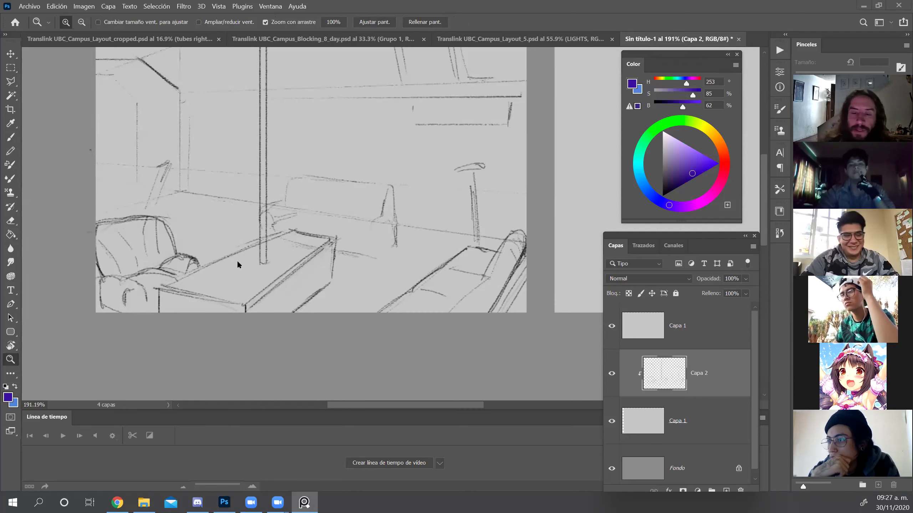
pyautogui.moveTo(245, 302); pyautogui.dragTo(350, 248)
pyautogui.scroll(-5, 217, 294)
pyautogui.press('b')
# Trace the table's front edge and rough in a purple figure beside it.
pyautogui.moveTo(267, 289); pyautogui.dragTo(228, 277)
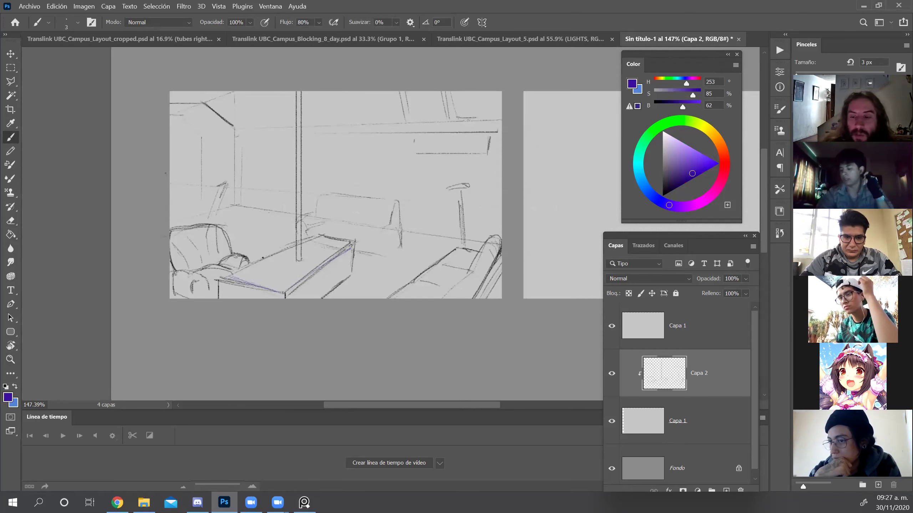
pyautogui.moveTo(252, 269)
pyautogui.mouseDown()
pyautogui.moveTo(266, 241)
pyautogui.moveTo(291, 245)
pyautogui.mouseUp()
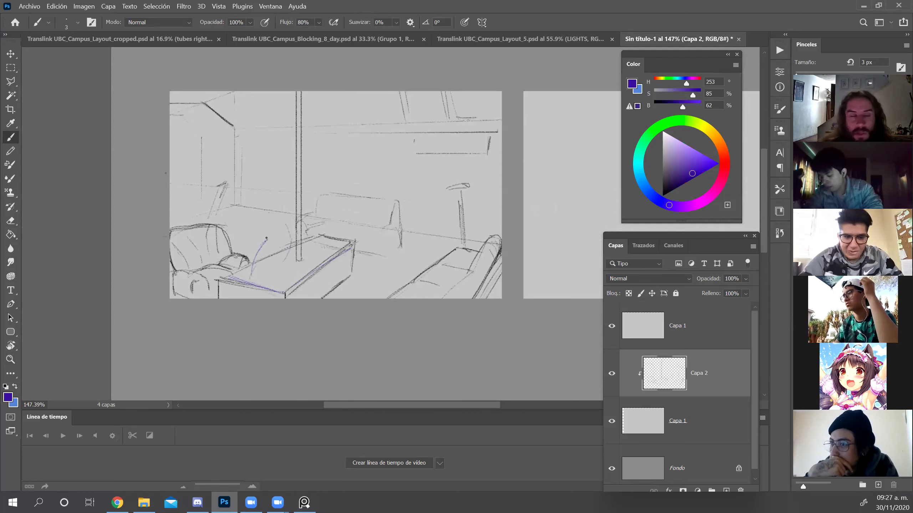
pyautogui.moveTo(256, 213)
pyautogui.mouseDown()
pyautogui.moveTo(267, 234)
pyautogui.moveTo(284, 218)
pyautogui.moveTo(249, 222)
pyautogui.moveTo(248, 234)
pyautogui.mouseUp()
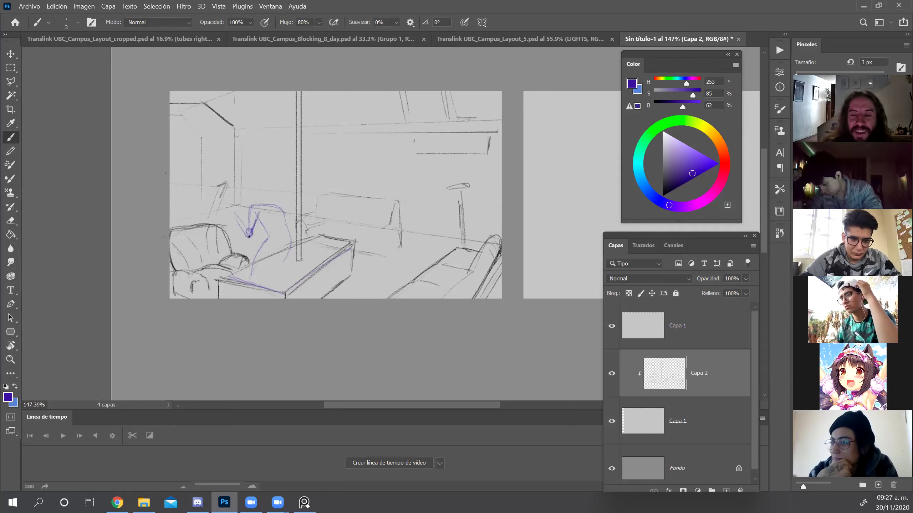
pyautogui.moveTo(247, 237); pyautogui.dragTo(231, 212)
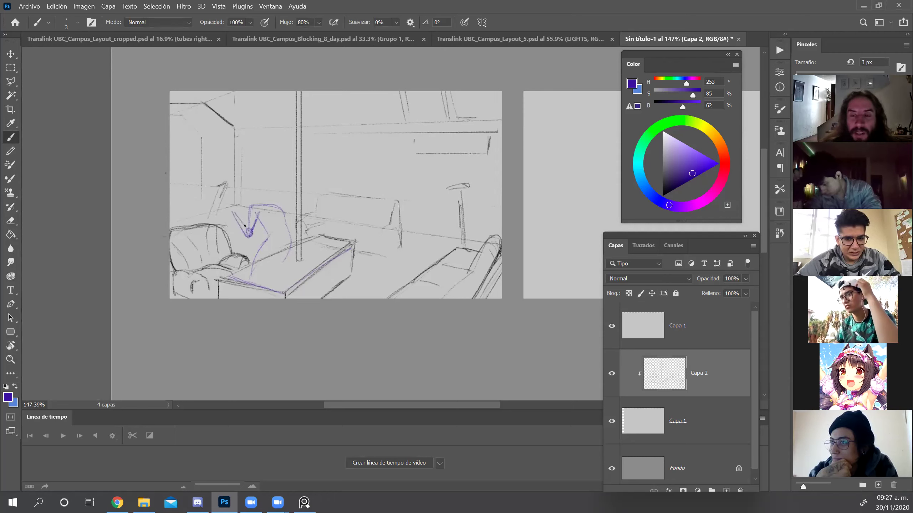
pyautogui.moveTo(235, 209); pyautogui.dragTo(239, 203)
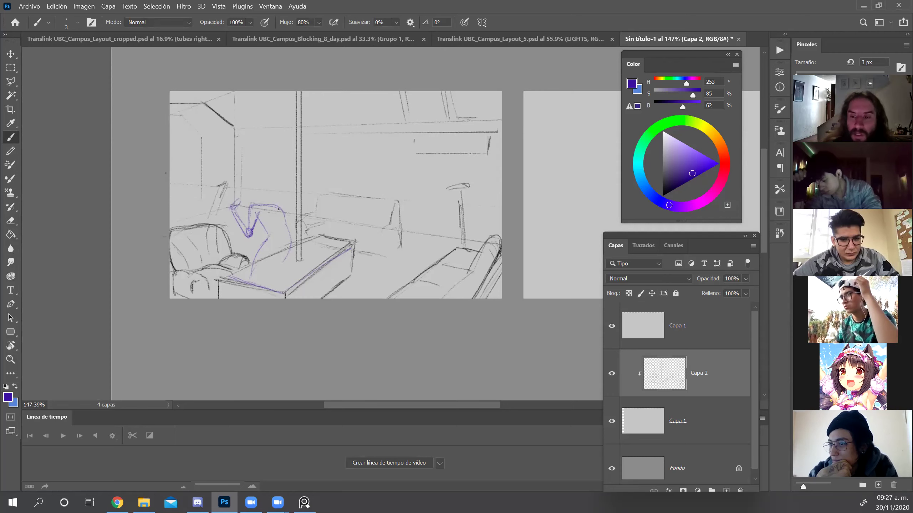
pyautogui.moveTo(270, 213); pyautogui.dragTo(268, 220)
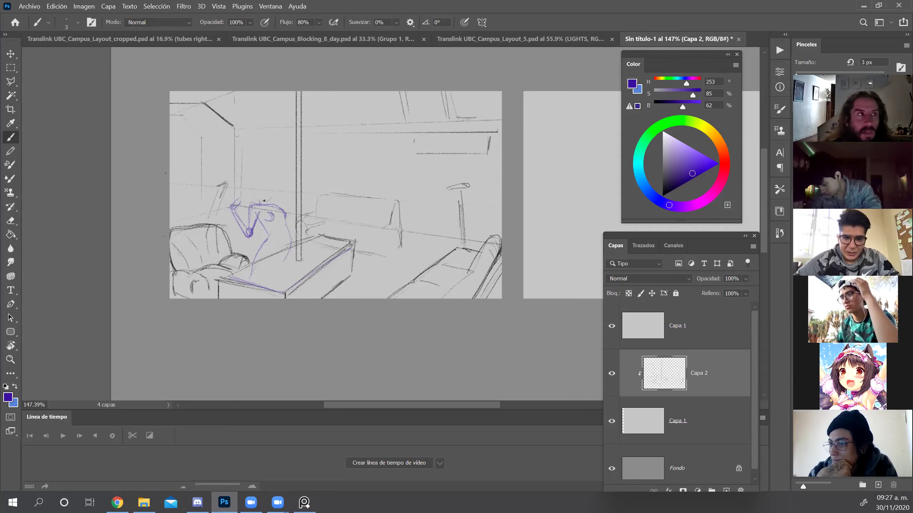
pyautogui.press('e')
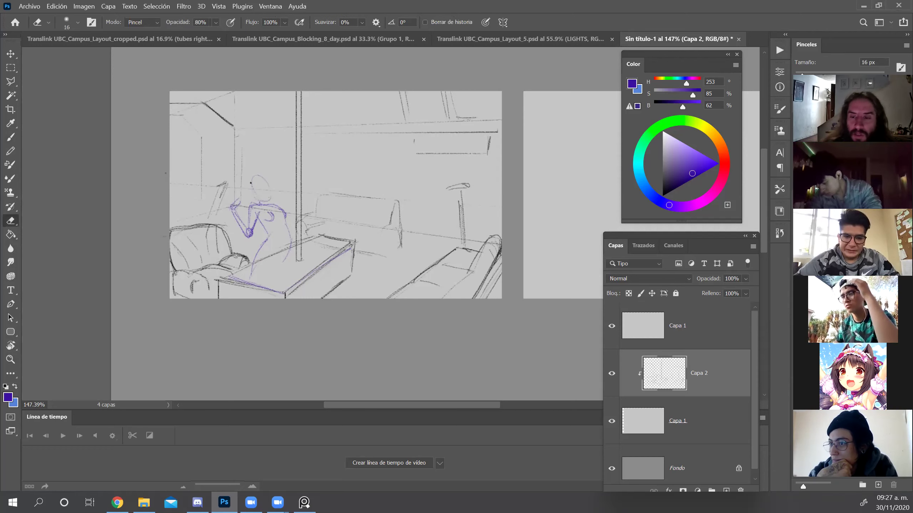
pyautogui.press('b')
# Draw the kneeling figure's head side, back, hip and right thigh, undoing misplaced strokes.
pyautogui.moveTo(269, 189); pyautogui.dragTo(280, 211)
pyautogui.hotkey('ctrl', 'z')
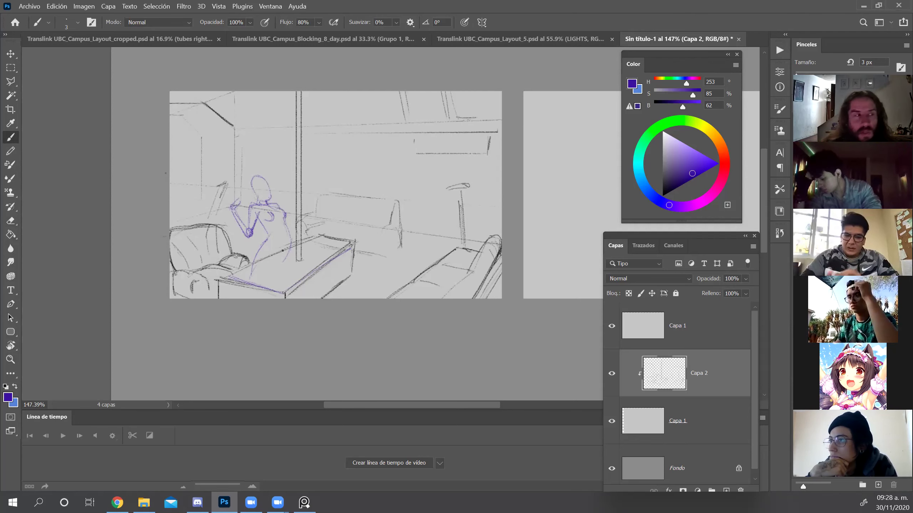
pyautogui.moveTo(286, 220); pyautogui.dragTo(282, 254)
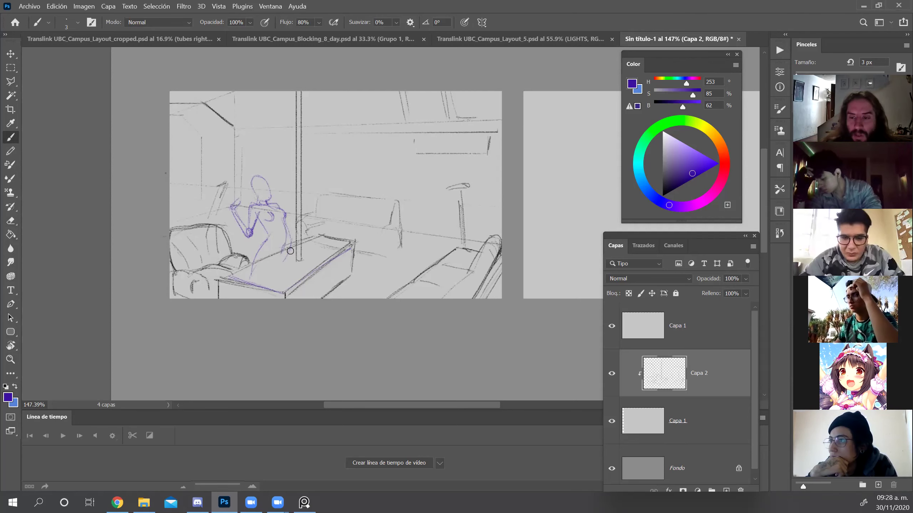
pyautogui.moveTo(282, 253)
pyautogui.mouseDown()
pyautogui.moveTo(269, 268)
pyautogui.moveTo(243, 244)
pyautogui.moveTo(260, 284)
pyautogui.mouseUp()
pyautogui.moveTo(286, 233); pyautogui.dragTo(284, 270)
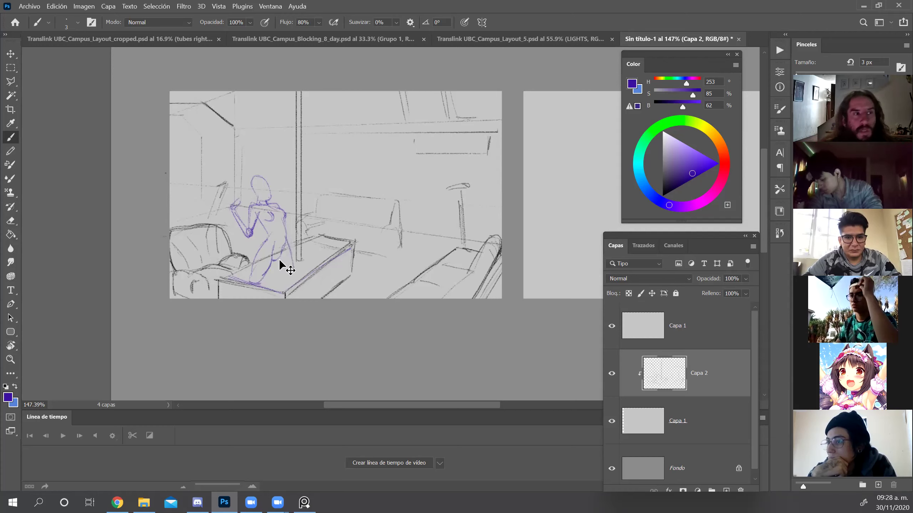
pyautogui.hotkey('ctrl', 'z')
pyautogui.moveTo(287, 248); pyautogui.dragTo(301, 262)
pyautogui.press('e')
pyautogui.press('b')
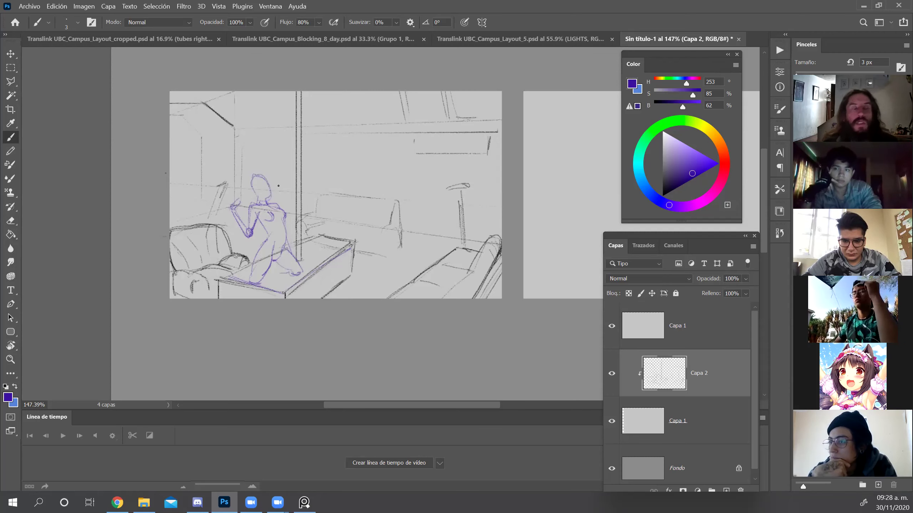
# Loosely encircle the kneeling figure with a Lasso selection.
pyautogui.hotkey('ctrl', 't')
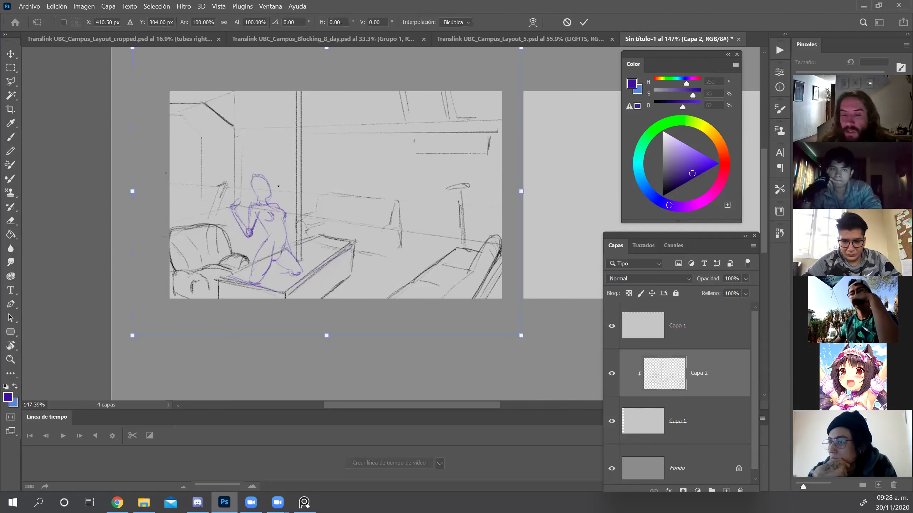
pyautogui.press('Escape')
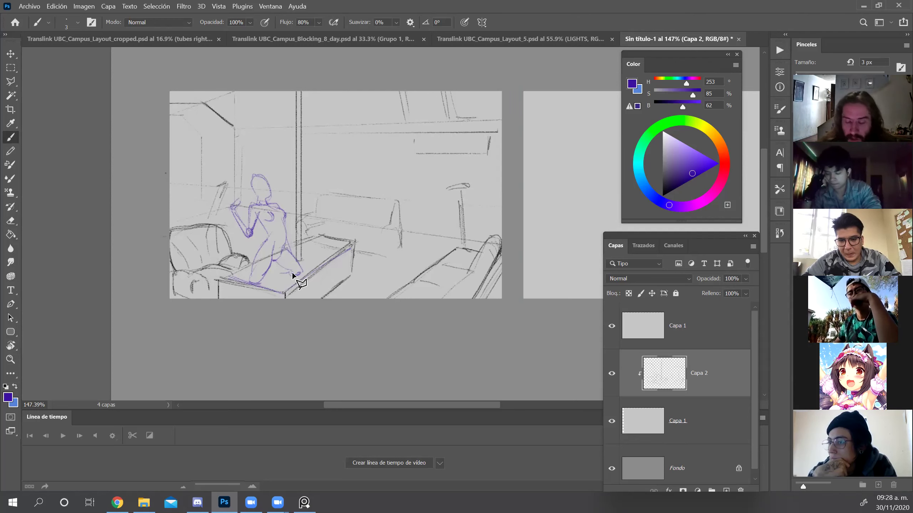
pyautogui.press('l')
pyautogui.hotkey('shift', 'l')
pyautogui.moveTo(292, 278)
pyautogui.mouseDown()
pyautogui.moveTo(275, 268)
pyautogui.moveTo(304, 274)
pyautogui.moveTo(287, 214)
pyautogui.moveTo(256, 164)
pyautogui.moveTo(246, 223)
pyautogui.moveTo(241, 198)
pyautogui.moveTo(231, 209)
pyautogui.moveTo(253, 235)
pyautogui.moveTo(259, 231)
pyautogui.moveTo(246, 278)
pyautogui.moveTo(270, 277)
pyautogui.mouseUp()
# Copy the selected kneeling figure to Capa 3, scale it to about 87% and nudge it right.
pyautogui.hotkey('ctrl', 'j')
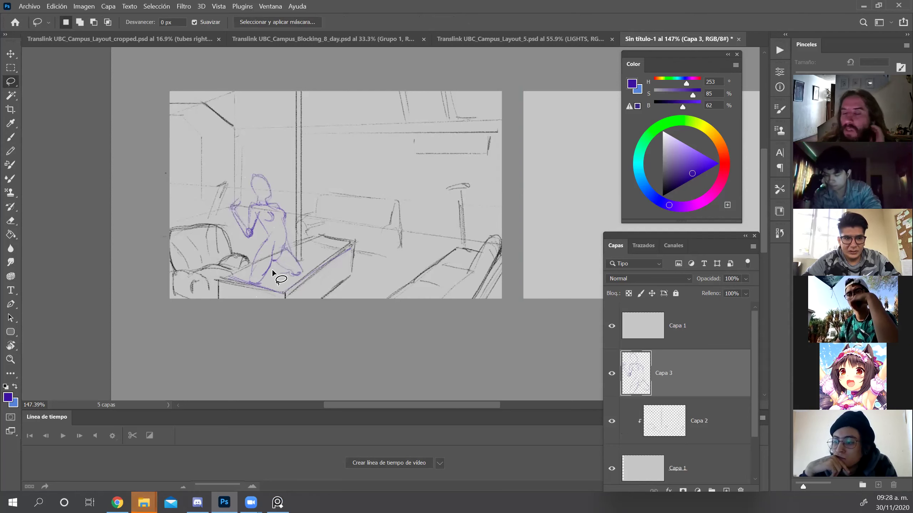
pyautogui.hotkey('ctrl', 't')
pyautogui.moveTo(231, 175); pyautogui.dragTo(245, 190)
pyautogui.moveTo(271, 244); pyautogui.dragTo(274, 241)
# Sketch a standing figure's head near the pole top, raised arm, body and legs.
pyautogui.press('b')
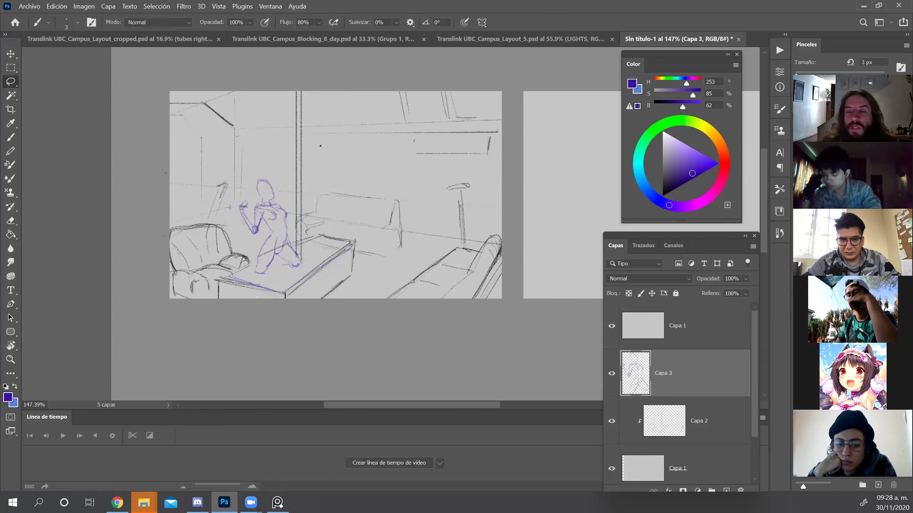
pyautogui.moveTo(326, 152)
pyautogui.mouseDown()
pyautogui.moveTo(298, 113)
pyautogui.moveTo(305, 135)
pyautogui.mouseUp()
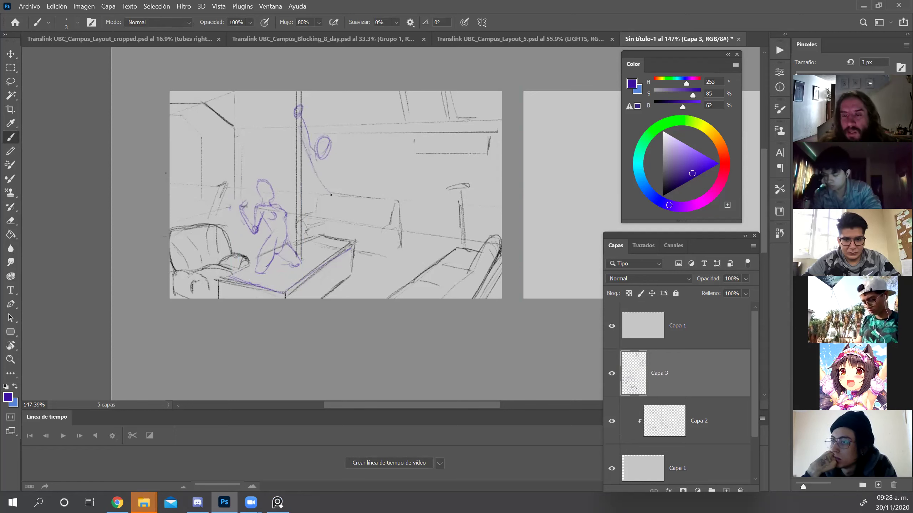
pyautogui.moveTo(335, 172); pyautogui.dragTo(342, 189)
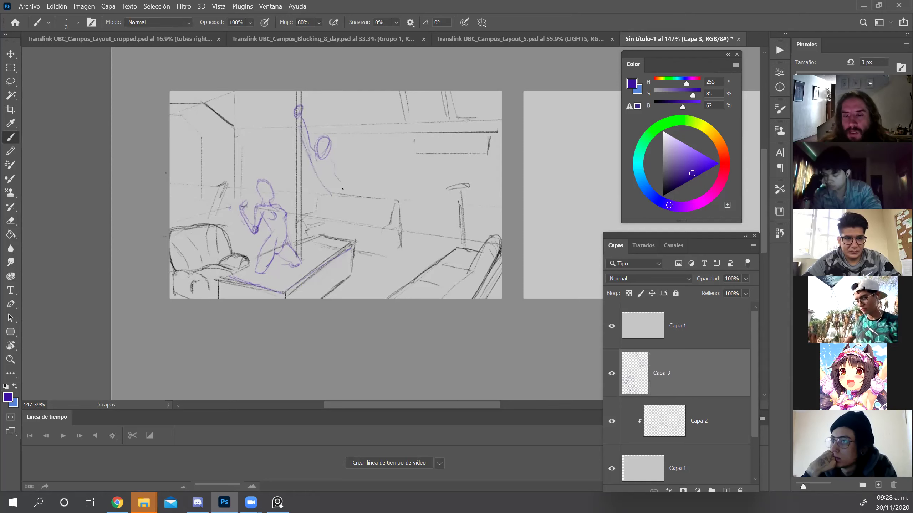
pyautogui.moveTo(325, 236)
pyautogui.mouseDown()
pyautogui.moveTo(326, 187)
pyautogui.moveTo(316, 259)
pyautogui.mouseUp()
pyautogui.moveTo(323, 212); pyautogui.dragTo(316, 258)
pyautogui.moveTo(348, 196)
pyautogui.mouseDown()
pyautogui.moveTo(319, 260)
pyautogui.moveTo(330, 237)
pyautogui.mouseUp()
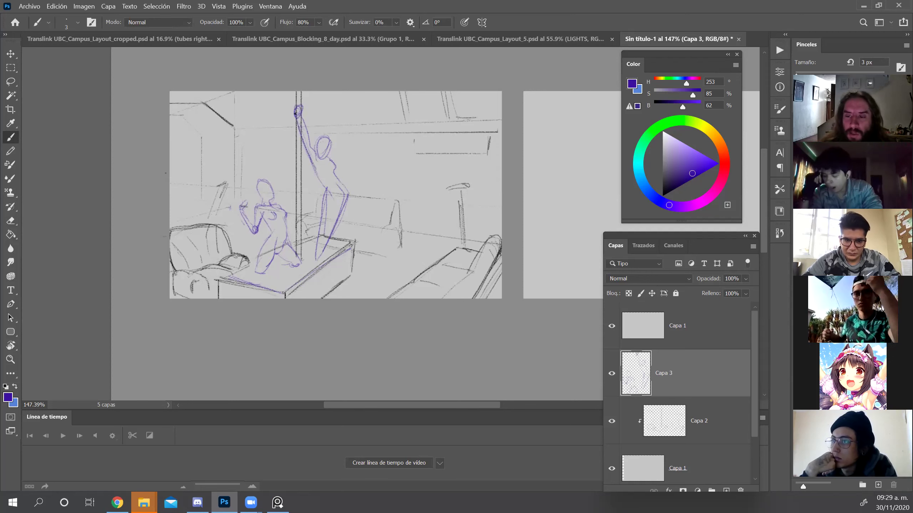
# Erase a stray line, extend the figure's arm up-right and redraw its legs.
pyautogui.press('e')
pyautogui.moveTo(332, 189); pyautogui.dragTo(327, 230)
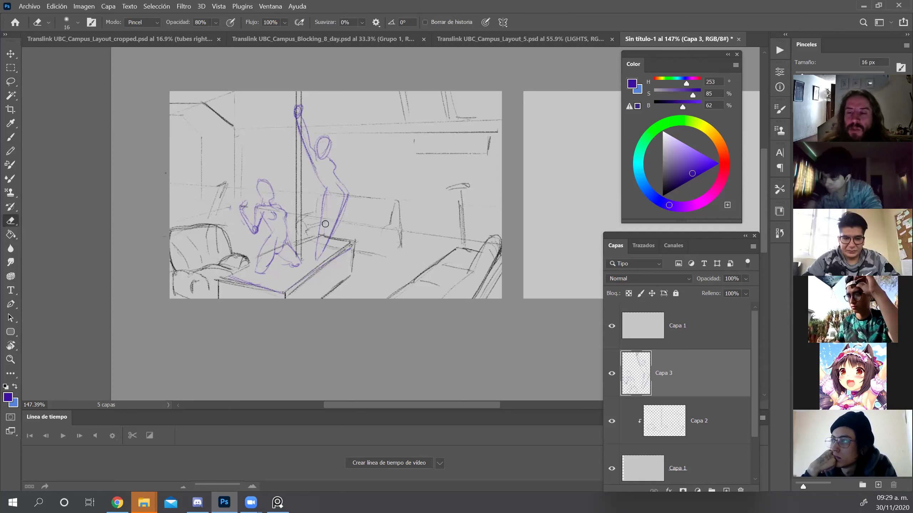
pyautogui.press('b')
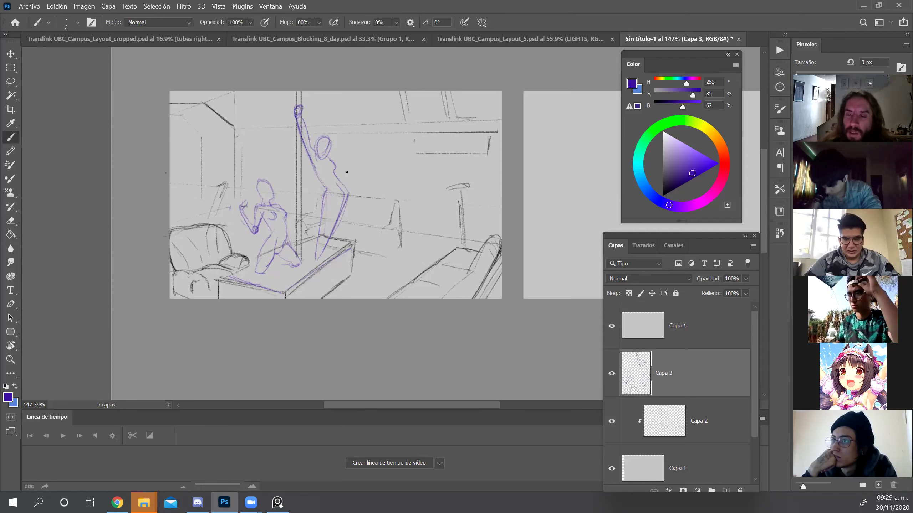
pyautogui.moveTo(345, 174); pyautogui.dragTo(362, 148)
pyautogui.moveTo(349, 200)
pyautogui.mouseDown()
pyautogui.moveTo(328, 254)
pyautogui.moveTo(341, 225)
pyautogui.moveTo(318, 255)
pyautogui.moveTo(319, 247)
pyautogui.mouseUp()
pyautogui.press('e')
pyautogui.press('b')
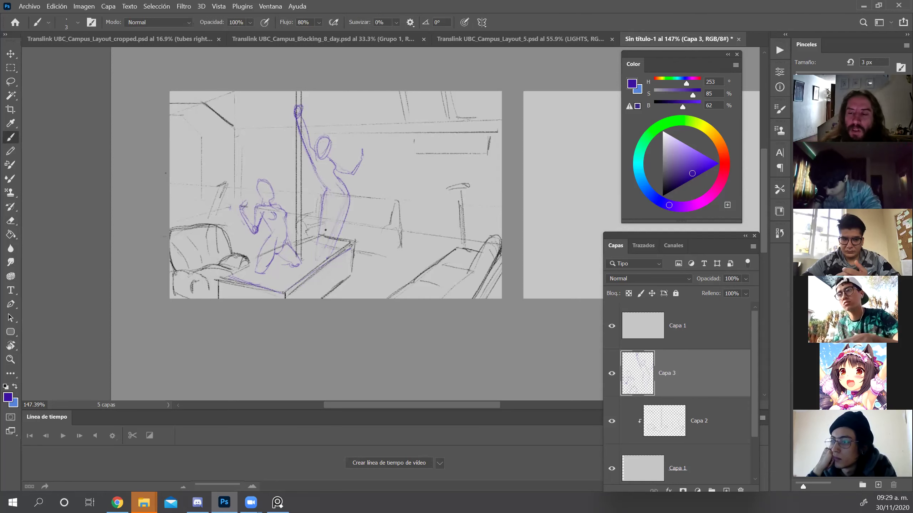
pyautogui.moveTo(310, 202); pyautogui.dragTo(320, 237)
pyautogui.moveTo(339, 199)
pyautogui.mouseDown()
pyautogui.moveTo(323, 232)
pyautogui.moveTo(328, 247)
pyautogui.moveTo(346, 203)
pyautogui.mouseUp()
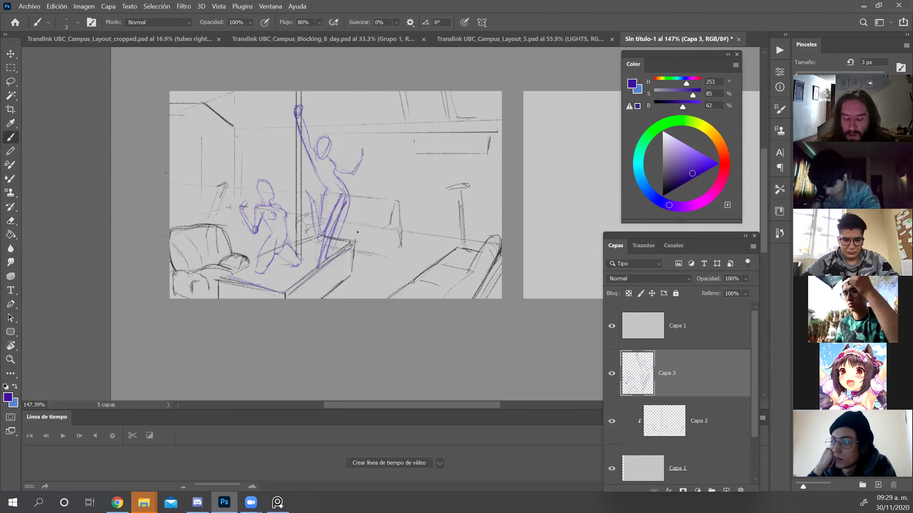
# Cut and paste the standing figure onto Capa 4, scaled to about 91% and shifted slightly.
pyautogui.press('l')
pyautogui.hotkey('ctrl', 'x')
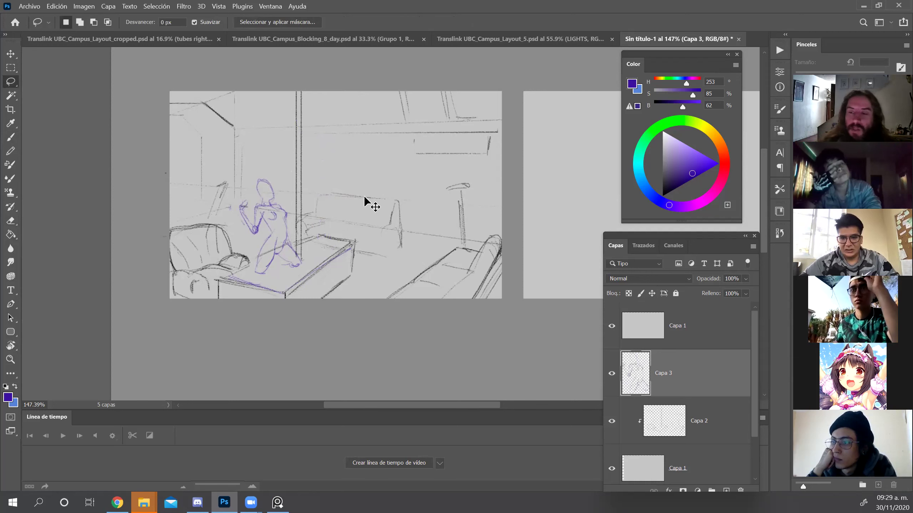
pyautogui.hotkey('ctrl', 'v')
pyautogui.hotkey('ctrl', 't')
pyautogui.moveTo(365, 270); pyautogui.dragTo(357, 255)
pyautogui.moveTo(328, 202); pyautogui.dragTo(325, 207)
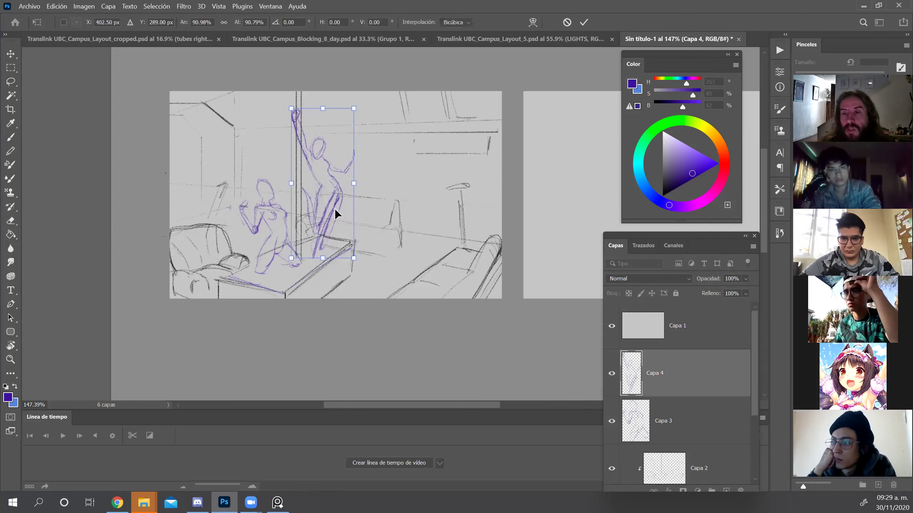
pyautogui.press('Return')
# Sketch a seated purple figure on the right chair and a head on the left couch.
pyautogui.press('b')
pyautogui.moveTo(442, 215)
pyautogui.mouseDown()
pyautogui.moveTo(420, 236)
pyautogui.moveTo(439, 248)
pyautogui.mouseUp()
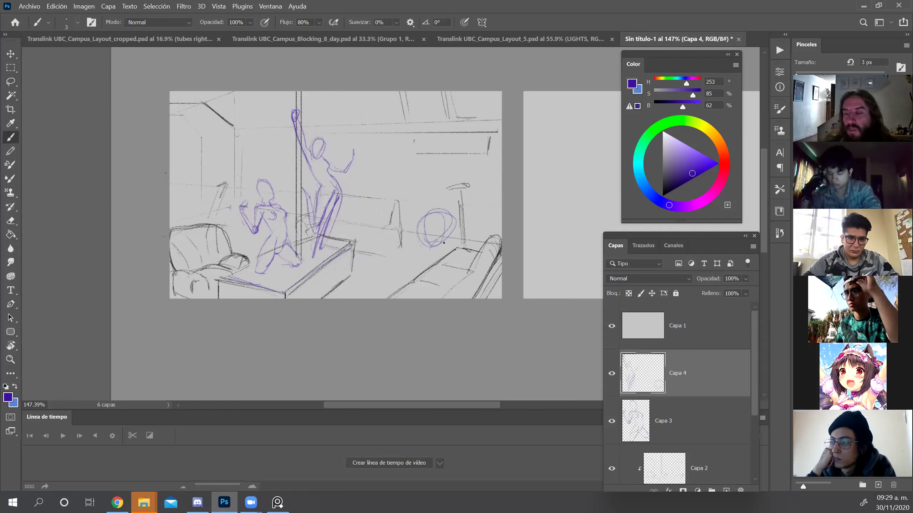
pyautogui.moveTo(470, 255)
pyautogui.mouseDown()
pyautogui.moveTo(429, 270)
pyautogui.moveTo(473, 266)
pyautogui.moveTo(389, 279)
pyautogui.moveTo(415, 266)
pyautogui.moveTo(399, 259)
pyautogui.moveTo(414, 251)
pyautogui.moveTo(396, 264)
pyautogui.moveTo(417, 254)
pyautogui.mouseUp()
pyautogui.moveTo(425, 218)
pyautogui.mouseDown()
pyautogui.moveTo(453, 220)
pyautogui.moveTo(434, 256)
pyautogui.moveTo(455, 229)
pyautogui.moveTo(477, 261)
pyautogui.moveTo(423, 273)
pyautogui.moveTo(412, 301)
pyautogui.mouseUp()
pyautogui.moveTo(484, 213); pyautogui.dragTo(482, 228)
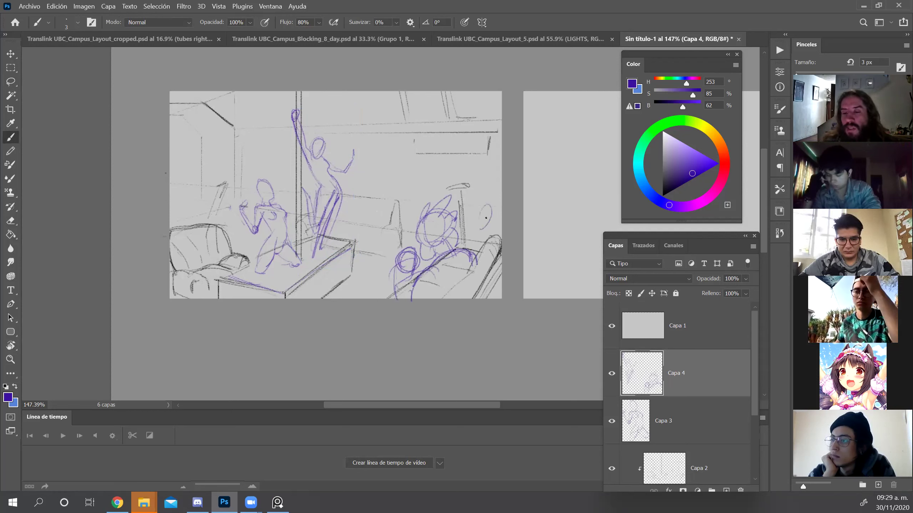
pyautogui.moveTo(200, 238); pyautogui.dragTo(197, 245)
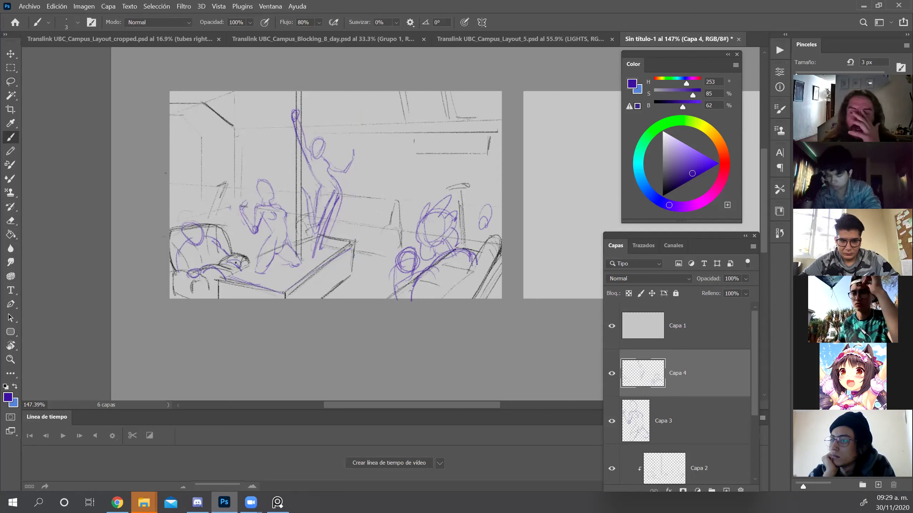
# Draw sweeping purple ribbon curves across the upper right, down the right edge and lower middle.
pyautogui.moveTo(504, 86); pyautogui.dragTo(494, 140)
pyautogui.moveTo(391, 176)
pyautogui.mouseDown()
pyautogui.moveTo(411, 166)
pyautogui.moveTo(517, 138)
pyautogui.mouseUp()
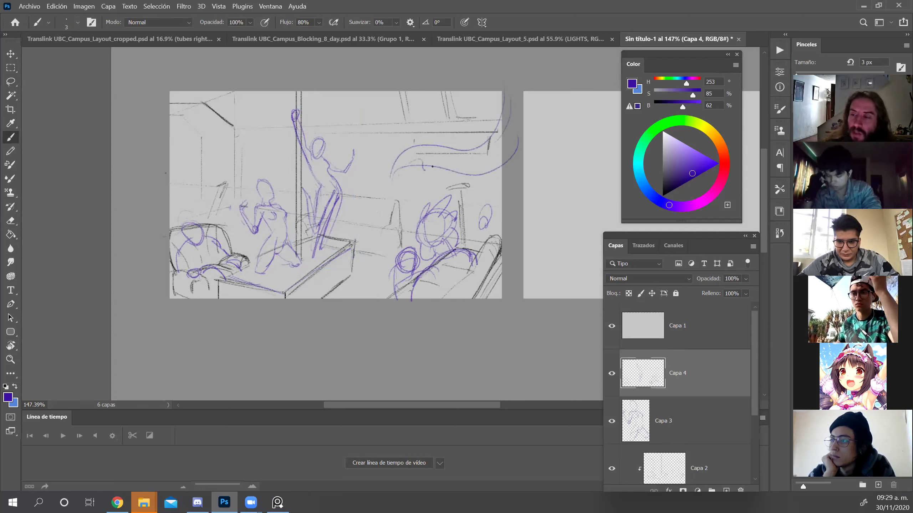
pyautogui.moveTo(383, 118)
pyautogui.mouseDown()
pyautogui.moveTo(487, 80)
pyautogui.moveTo(496, 93)
pyautogui.mouseUp()
pyautogui.moveTo(488, 98); pyautogui.dragTo(504, 101)
pyautogui.moveTo(502, 170); pyautogui.dragTo(502, 239)
pyautogui.moveTo(433, 306)
pyautogui.mouseDown()
pyautogui.moveTo(364, 261)
pyautogui.moveTo(399, 315)
pyautogui.mouseUp()
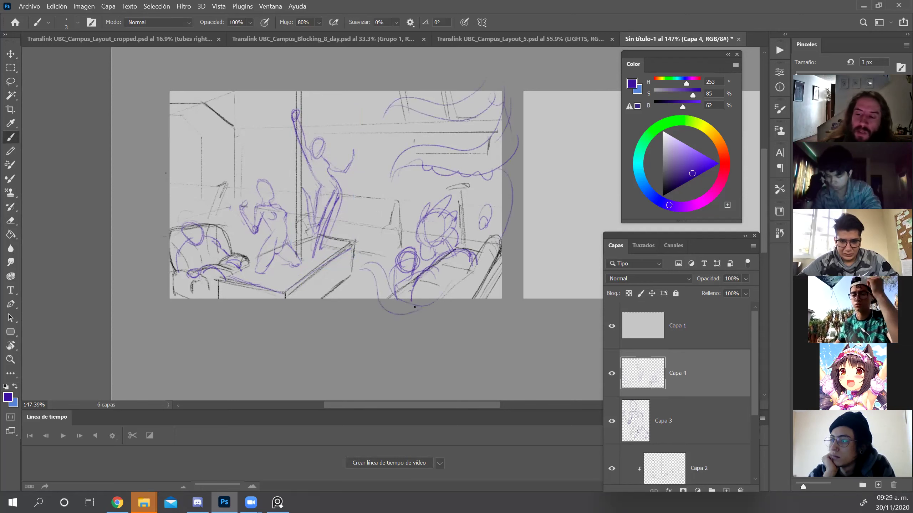
# Rough in a small mid-room figure's head, undoing a short stray stroke.
pyautogui.moveTo(380, 190)
pyautogui.mouseDown()
pyautogui.moveTo(373, 182)
pyautogui.moveTo(379, 195)
pyautogui.mouseUp()
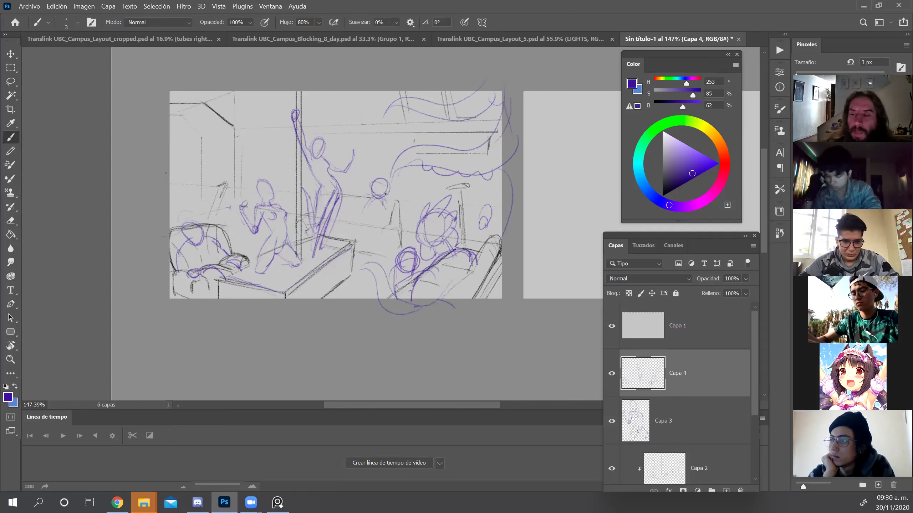
pyautogui.moveTo(355, 191); pyautogui.dragTo(356, 195)
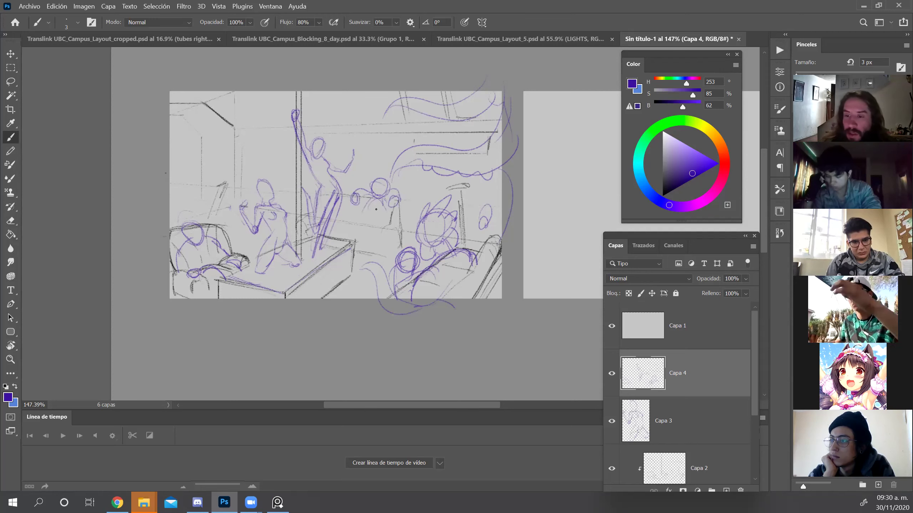
pyautogui.press('e')
pyautogui.press('b')
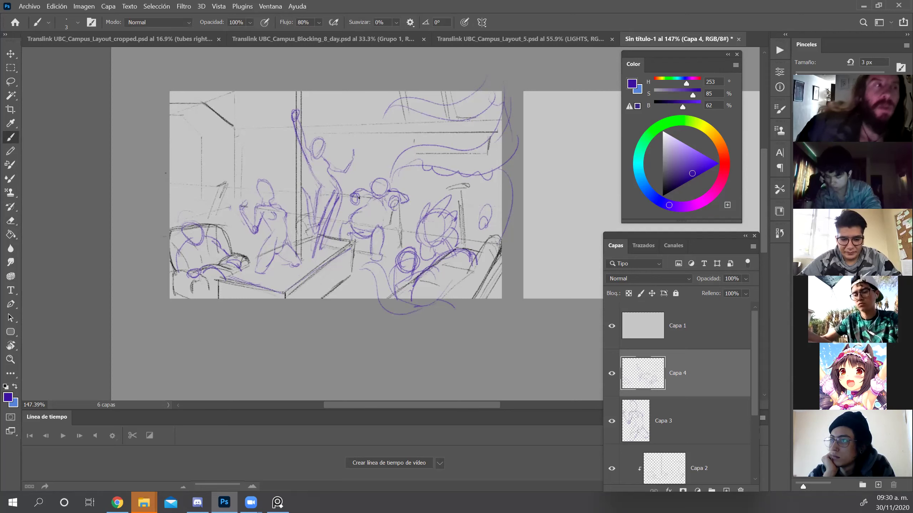
pyautogui.hotkey('ctrl', 'z')
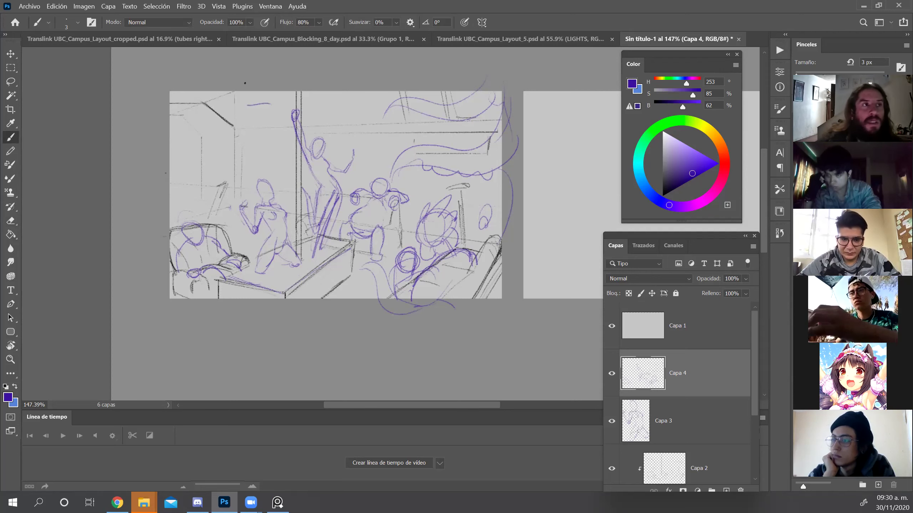
# Sketch a figure near the upper-left ceiling, undoing a stray stroke above the canvas.
pyautogui.moveTo(250, 104); pyautogui.dragTo(253, 112)
pyautogui.moveTo(257, 118); pyautogui.dragTo(245, 141)
pyautogui.moveTo(252, 104)
pyautogui.mouseDown()
pyautogui.moveTo(280, 105)
pyautogui.moveTo(279, 124)
pyautogui.moveTo(261, 116)
pyautogui.mouseUp()
pyautogui.moveTo(147, 107); pyautogui.dragTo(227, 106)
pyautogui.moveTo(386, 92); pyautogui.dragTo(410, 75)
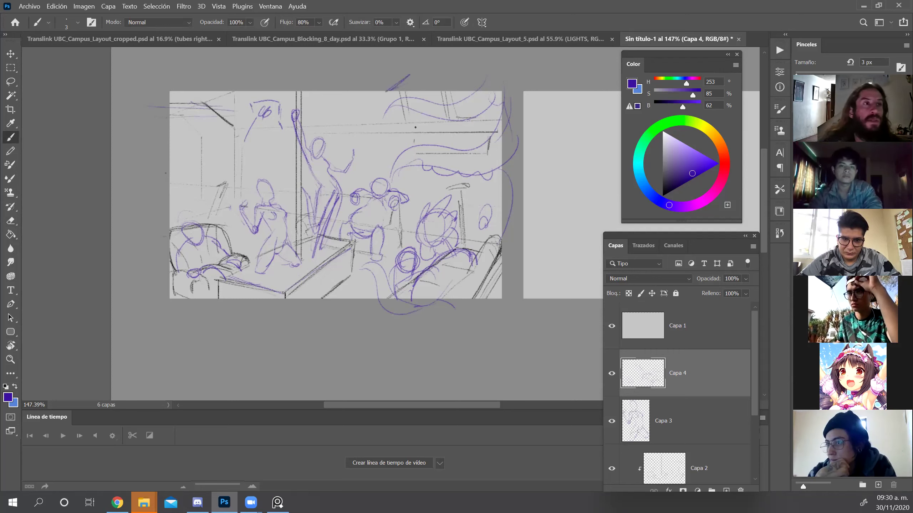
pyautogui.hotkey('ctrl', 'z')
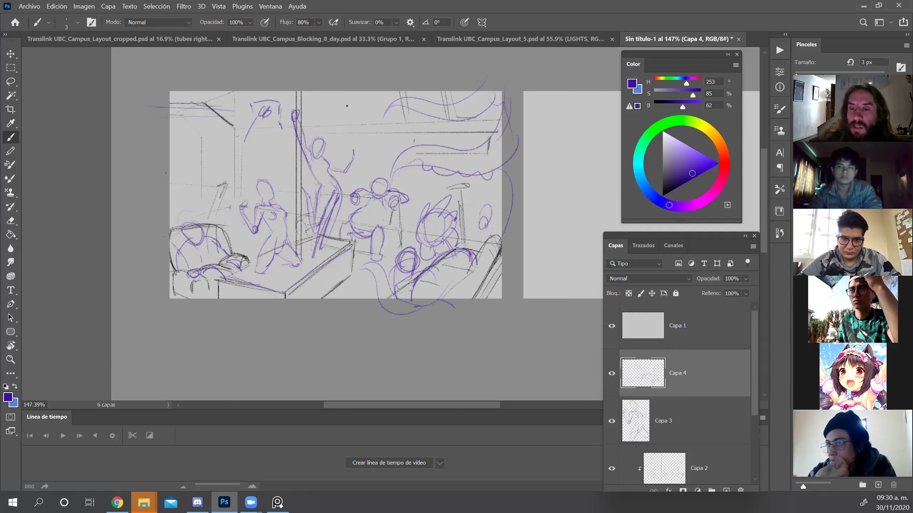
pyautogui.press('z')
pyautogui.moveTo(344, 213)
pyautogui.mouseDown()
pyautogui.moveTo(364, 217)
pyautogui.moveTo(235, 237)
pyautogui.mouseUp()
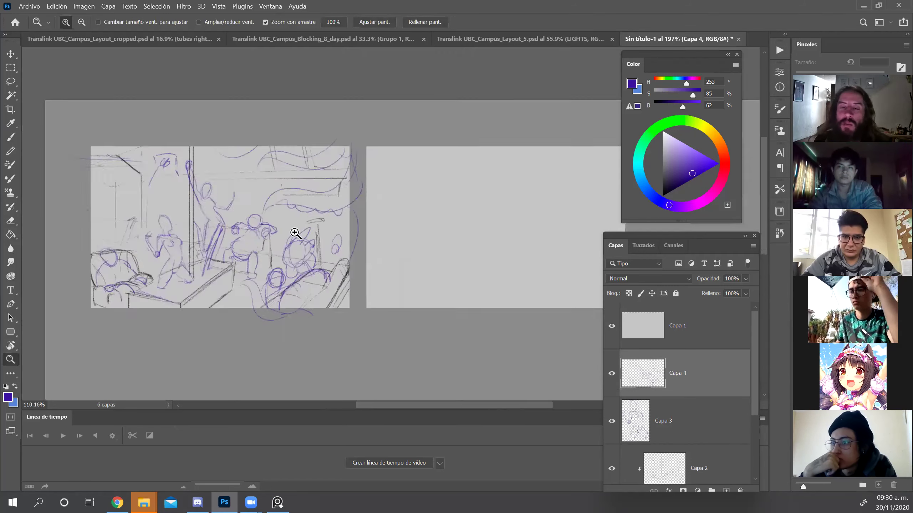
pyautogui.scroll(-5, 320, 239)
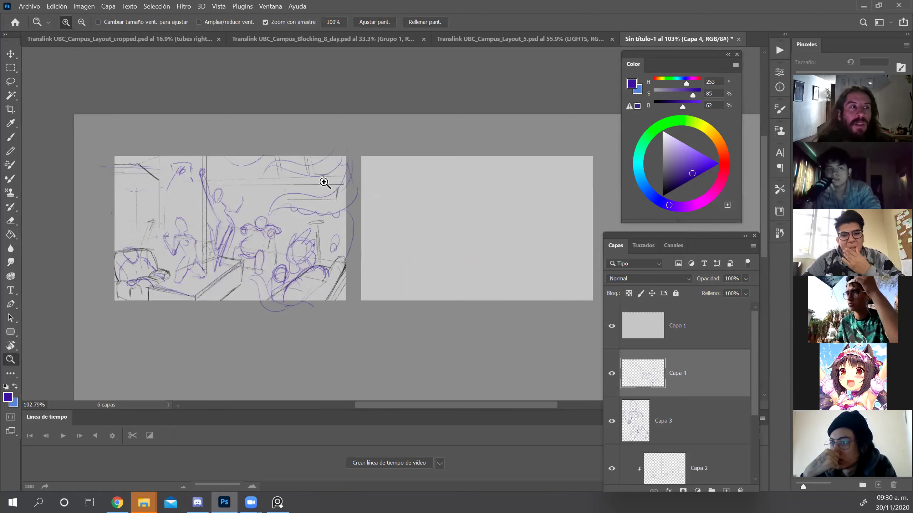
pyautogui.press('r')
pyautogui.moveTo(503, 198); pyautogui.dragTo(481, 163)
pyautogui.press('space')
pyautogui.moveTo(424, 226); pyautogui.dragTo(553, 162)
pyautogui.press('v')
pyautogui.click(396, 285)
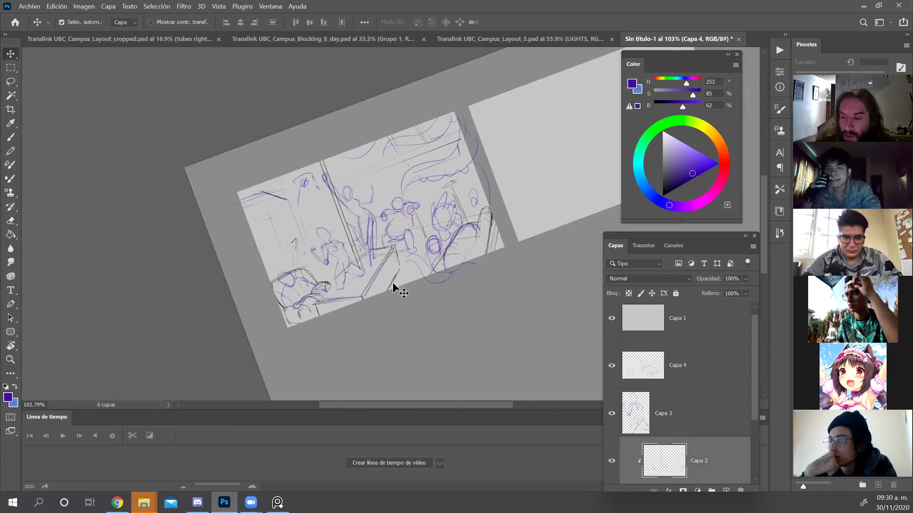
pyautogui.press('e')
pyautogui.press('v')
pyautogui.moveTo(419, 256); pyautogui.dragTo(393, 287)
pyautogui.hotkey('ctrl', 'z')
pyautogui.click(463, 252)
pyautogui.press('b')
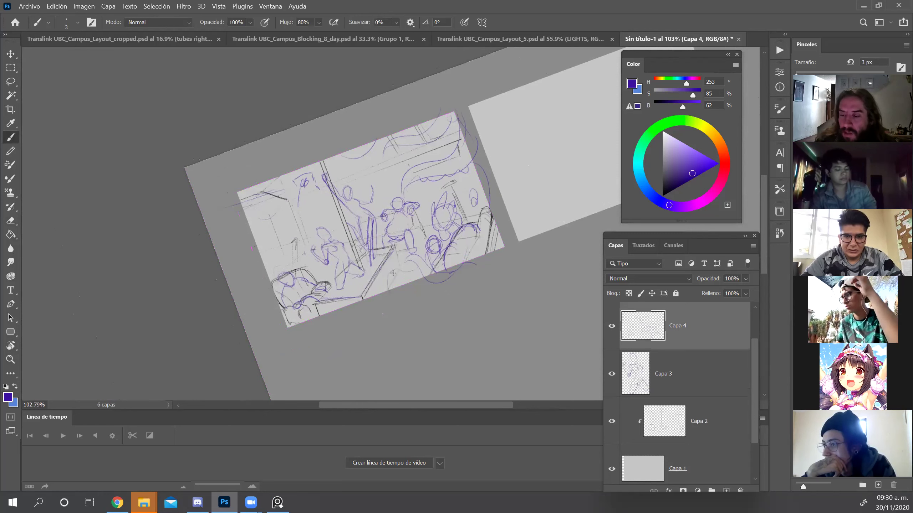
pyautogui.press('Escape')
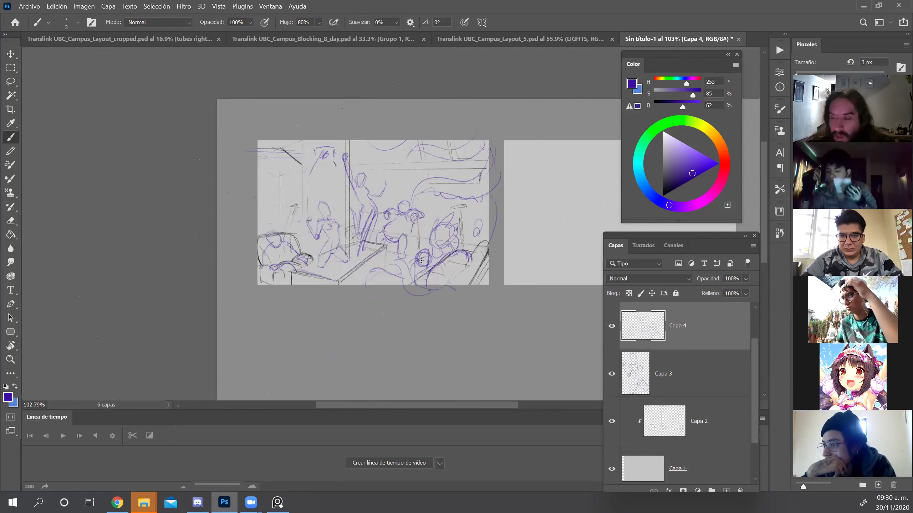
pyautogui.moveTo(339, 282)
pyautogui.mouseDown()
pyautogui.moveTo(387, 255)
pyautogui.moveTo(351, 272)
pyautogui.mouseUp()
pyautogui.hotkey('ctrl', 'z')
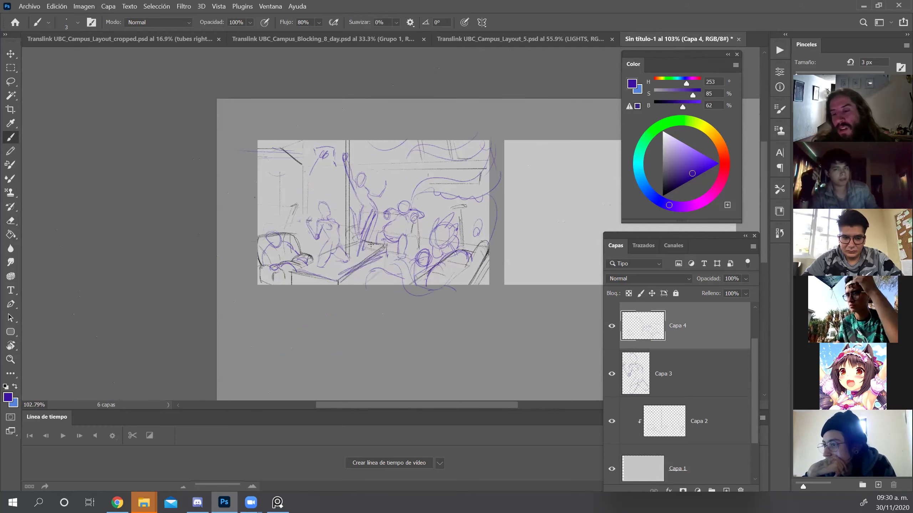
pyautogui.hotkey('ctrl', 'space')
pyautogui.keyDown('ctrl'); pyautogui.click(547, 272); pyautogui.keyUp('ctrl')
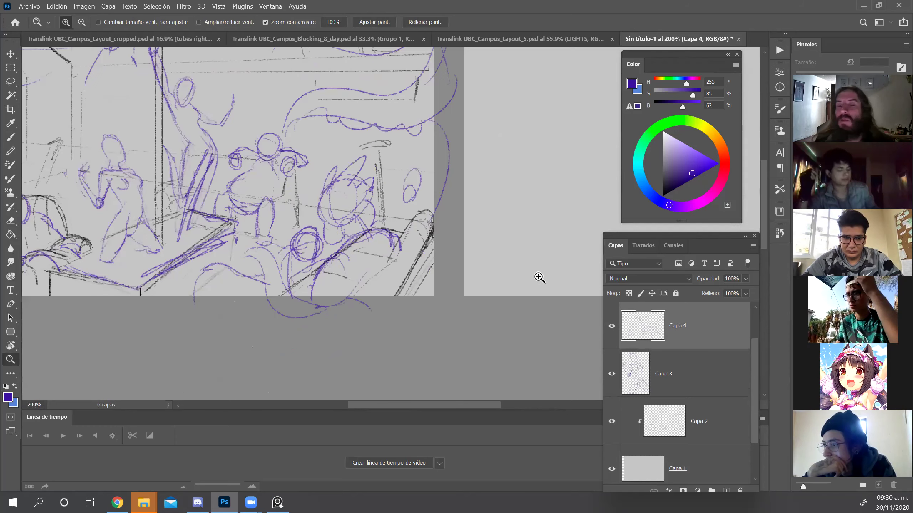
pyautogui.keyDown('ctrl'); pyautogui.keyDown('alt'); pyautogui.click(419, 253); pyautogui.keyUp('alt'); pyautogui.keyUp('ctrl')
pyautogui.moveTo(436, 249); pyautogui.dragTo(261, 281)
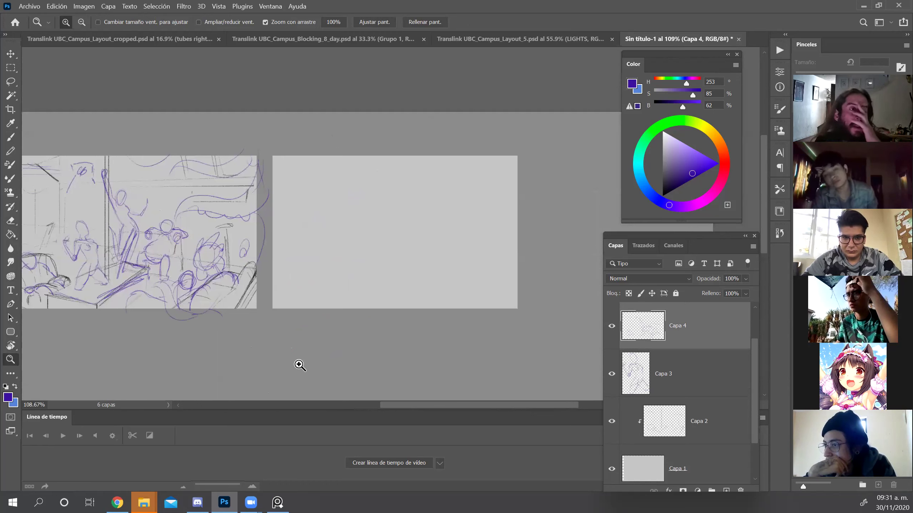
pyautogui.hotkey('alt', 'Tab')
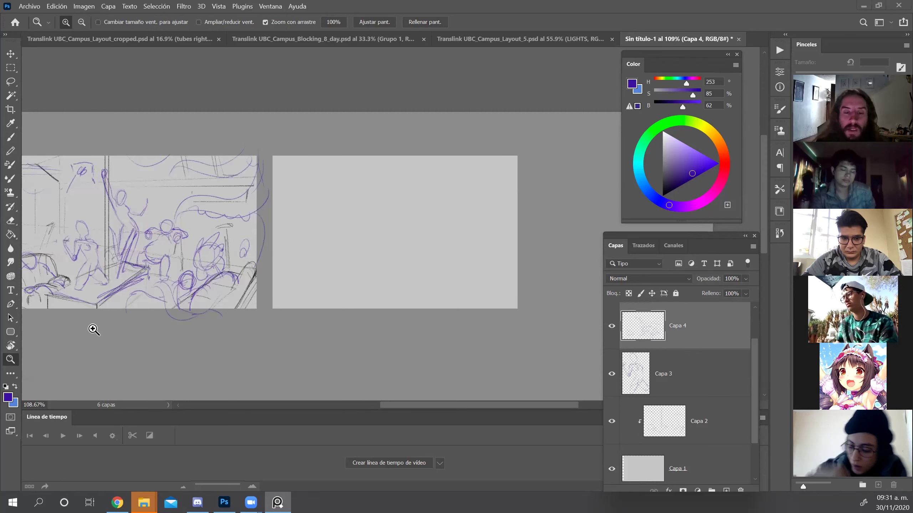
pyautogui.click(132, 254)
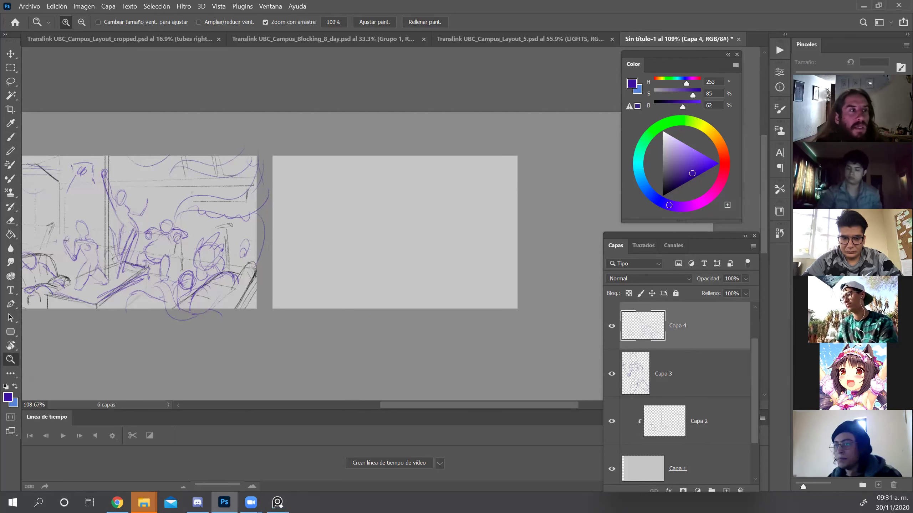
pyautogui.press('Delete')
pyautogui.hotkey('ctrl', 'z')
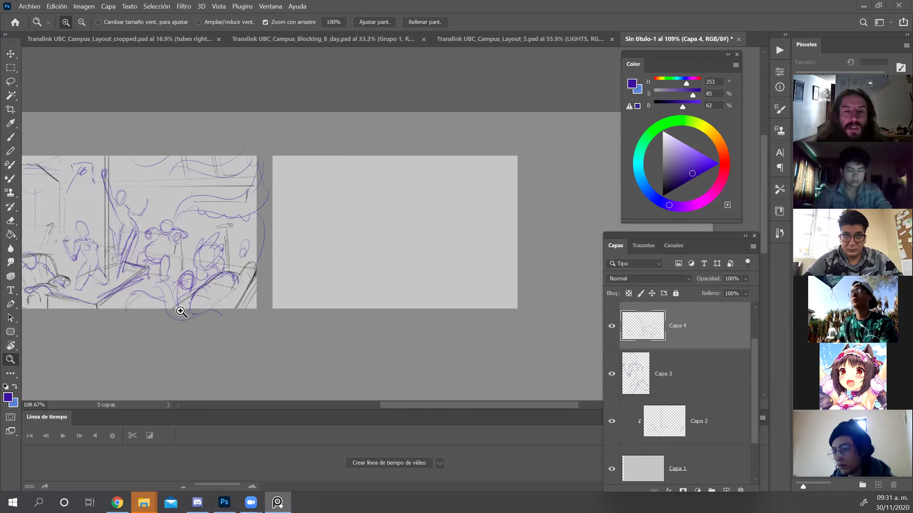
# Make Capa 3 and Capa 4 clipping masks on the grey panel layer, then select Capa 1.
pyautogui.moveTo(645, 347); pyautogui.dragTo(686, 393)
pyautogui.keyDown('alt'); pyautogui.click(686, 392); pyautogui.keyUp('alt')
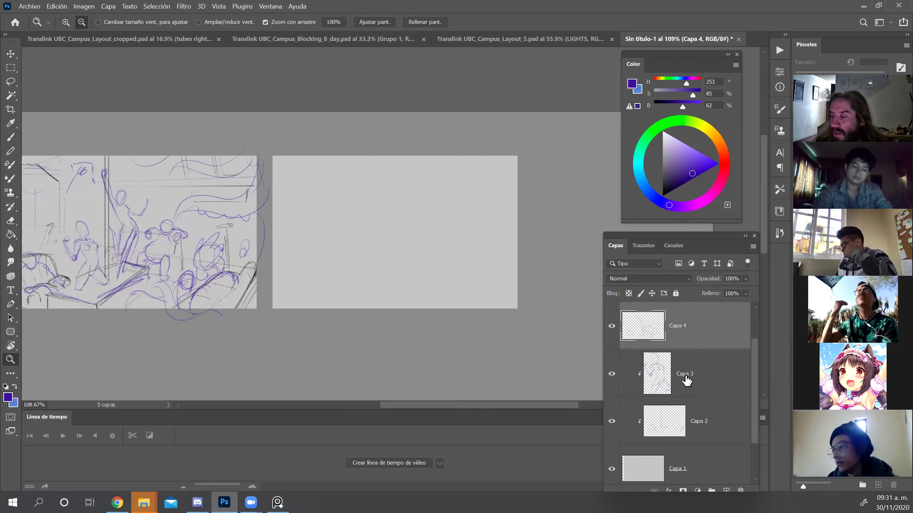
pyautogui.keyDown('alt'); pyautogui.click(688, 348); pyautogui.keyUp('alt')
pyautogui.moveTo(291, 272); pyautogui.dragTo(411, 293)
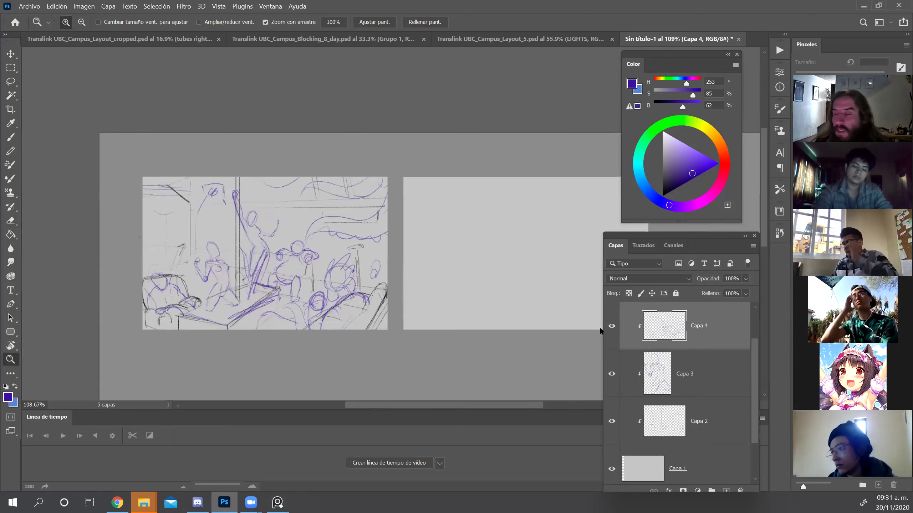
pyautogui.click(692, 455)
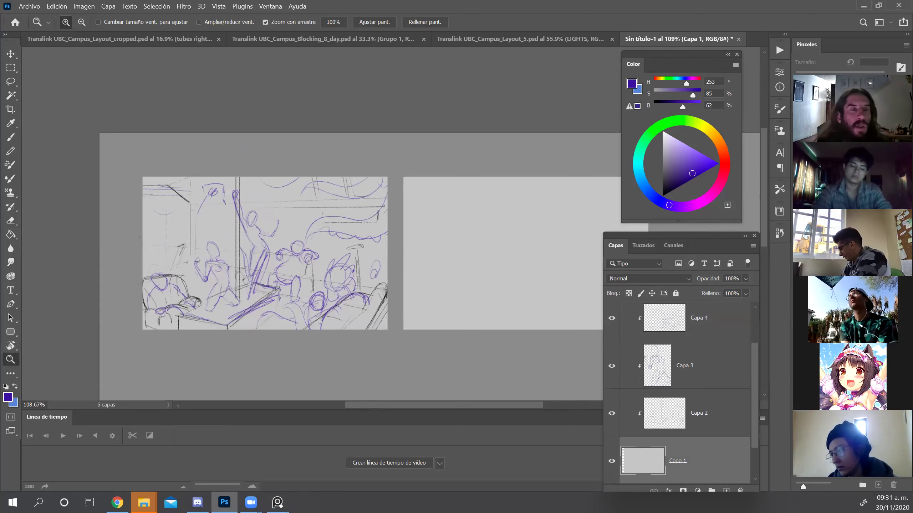
# Set up a 200 px Hard Round Pressure Opacity brush in Multiply mode with sampled light grey.
pyautogui.press('b')
pyautogui.rightClick(274, 238)
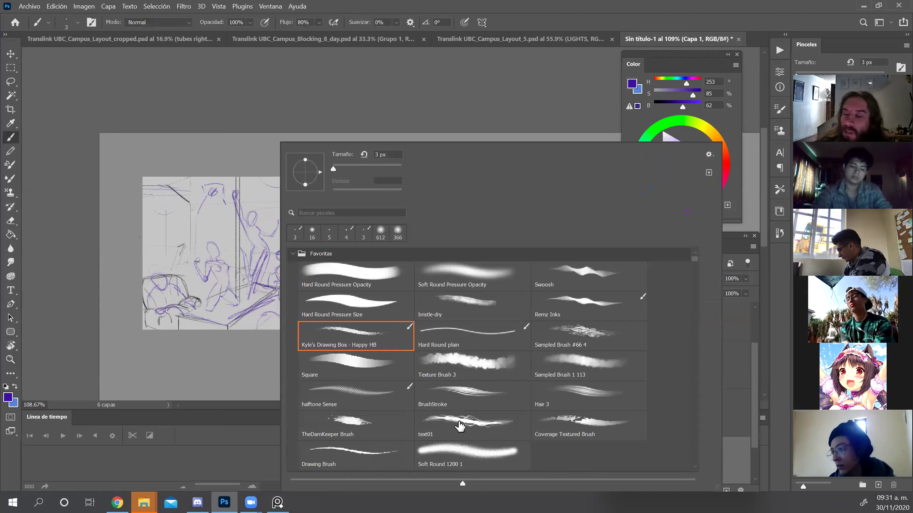
pyautogui.doubleClick(373, 287)
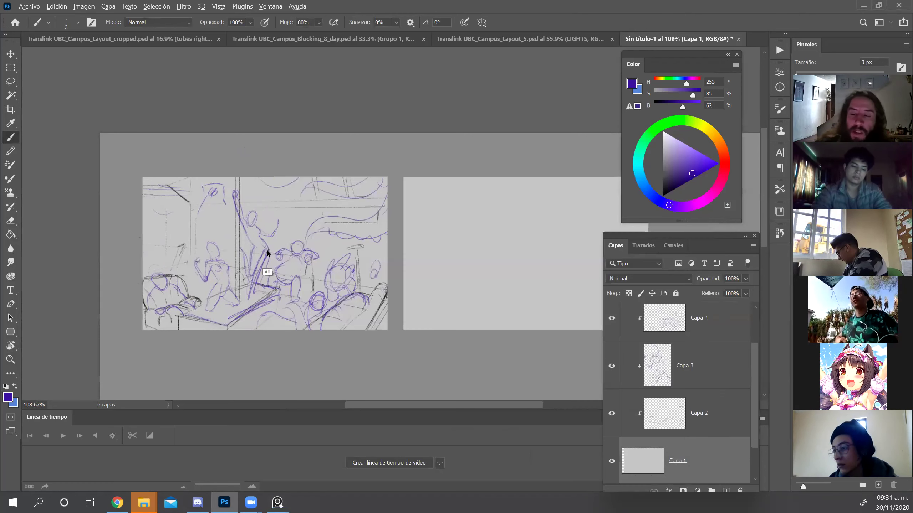
pyautogui.hotkey('alt', 'shift', 'm')
pyautogui.keyDown('alt'); pyautogui.click(294, 209); pyautogui.keyUp('alt')
pyautogui.moveTo(281, 209); pyautogui.dragTo(292, 209)
# Lock Capa 1 transparency and paint a diagonal grey shadow across the sketch.
pyautogui.moveTo(192, 172); pyautogui.dragTo(428, 286)
pyautogui.hotkey('ctrl', 'z')
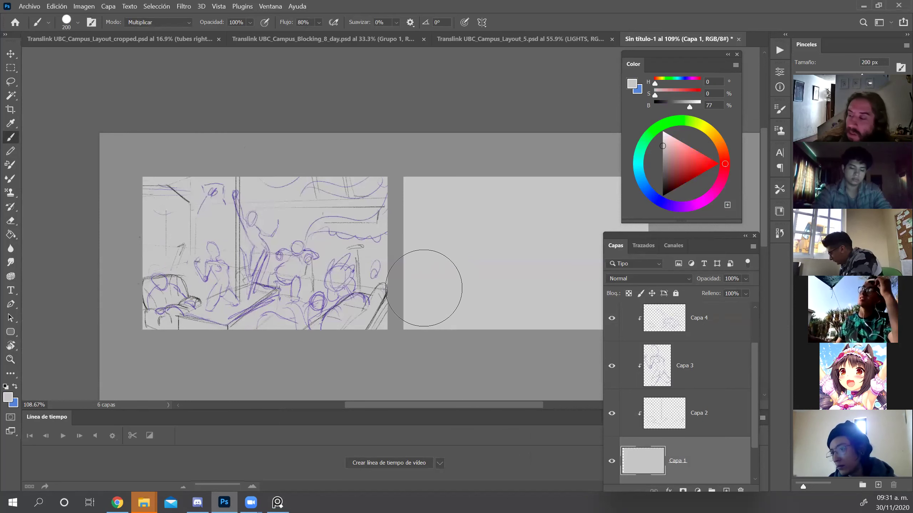
pyautogui.press('/')
pyautogui.moveTo(174, 286); pyautogui.dragTo(393, 122)
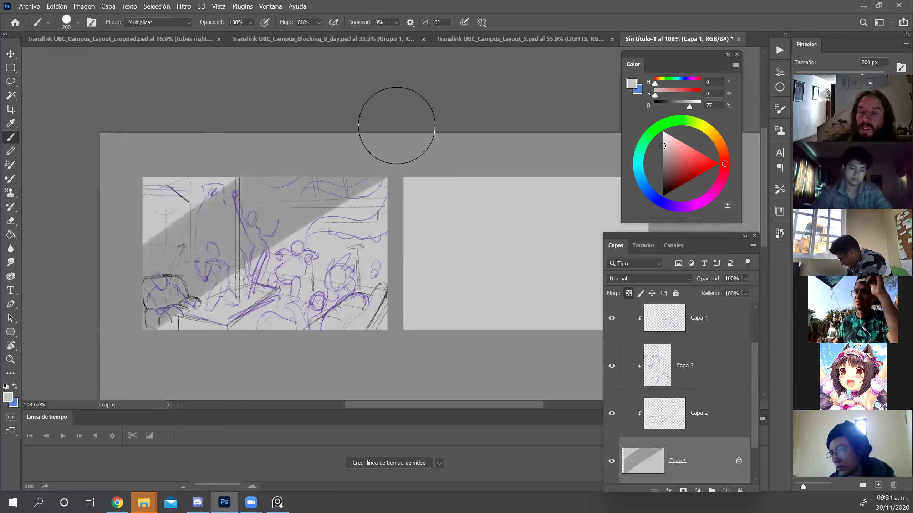
pyautogui.hotkey('ctrl', 'z')
pyautogui.moveTo(157, 273); pyautogui.dragTo(332, 112)
pyautogui.moveTo(116, 236); pyautogui.dragTo(204, 155)
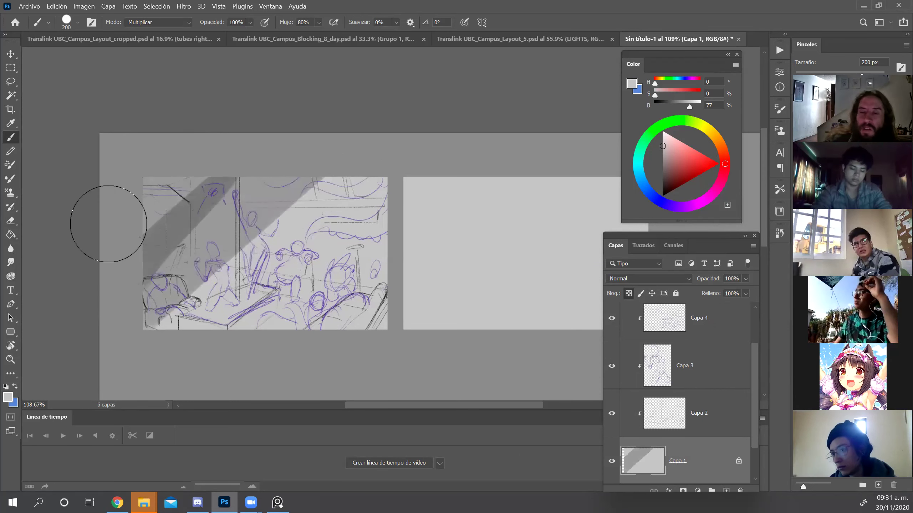
pyautogui.hotkey('ctrl', 'z')
# Try lighter and darker grey strokes in Normal mode at upper left, undoing them.
pyautogui.hotkey('shift', 'alt', 'n')
pyautogui.moveTo(160, 226); pyautogui.dragTo(201, 172)
pyautogui.hotkey('ctrl', 'z')
pyautogui.keyDown('alt'); pyautogui.click(184, 223); pyautogui.keyUp('alt')
pyautogui.moveTo(150, 254); pyautogui.dragTo(161, 224)
pyautogui.hotkey('ctrl', 'z')
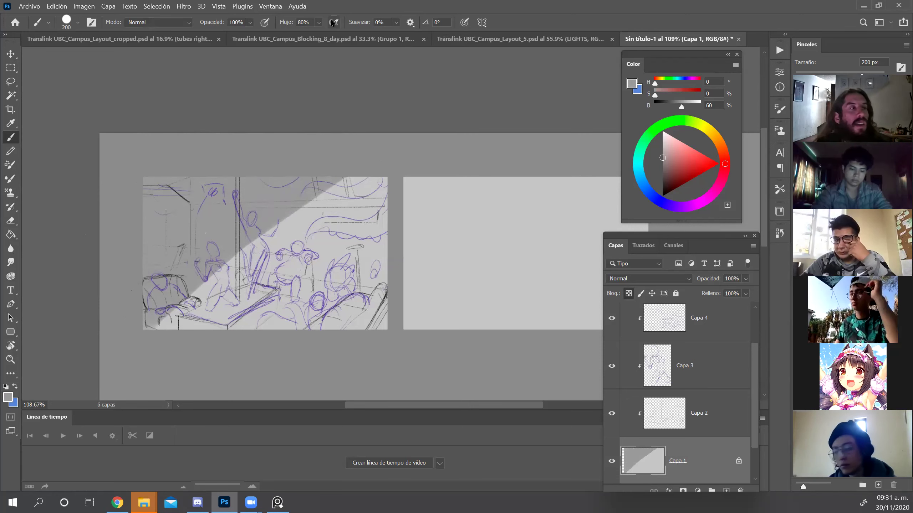
pyautogui.hotkey('alt', 'Tab')
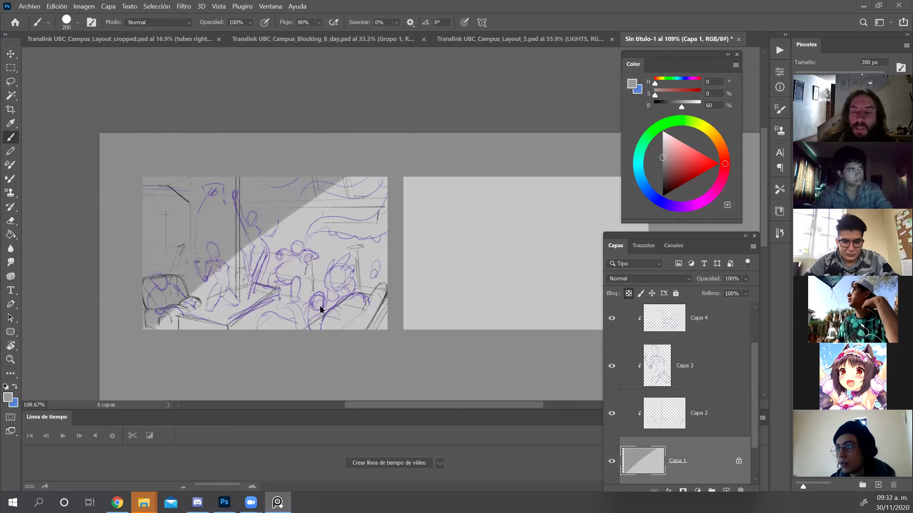
# Paint broad diagonal grey shadow strokes across the floor with a brush of about 174 px.
pyautogui.click(281, 311)
pyautogui.moveTo(231, 251)
pyautogui.mouseDown()
pyautogui.moveTo(173, 247)
pyautogui.moveTo(224, 266)
pyautogui.mouseUp()
pyautogui.moveTo(172, 332); pyautogui.dragTo(254, 269)
pyautogui.moveTo(204, 330); pyautogui.dragTo(284, 269)
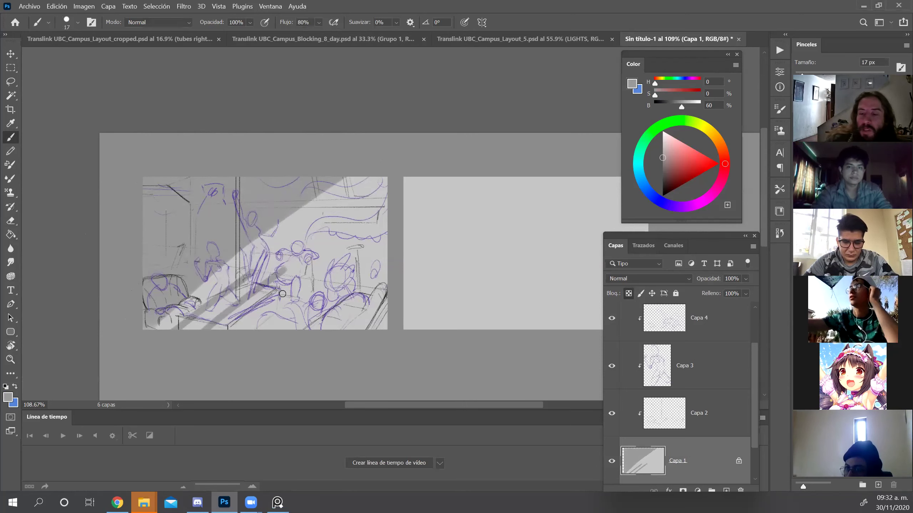
pyautogui.moveTo(236, 329); pyautogui.dragTo(287, 289)
pyautogui.moveTo(268, 329)
pyautogui.mouseDown()
pyautogui.moveTo(330, 283)
pyautogui.moveTo(354, 289)
pyautogui.mouseUp()
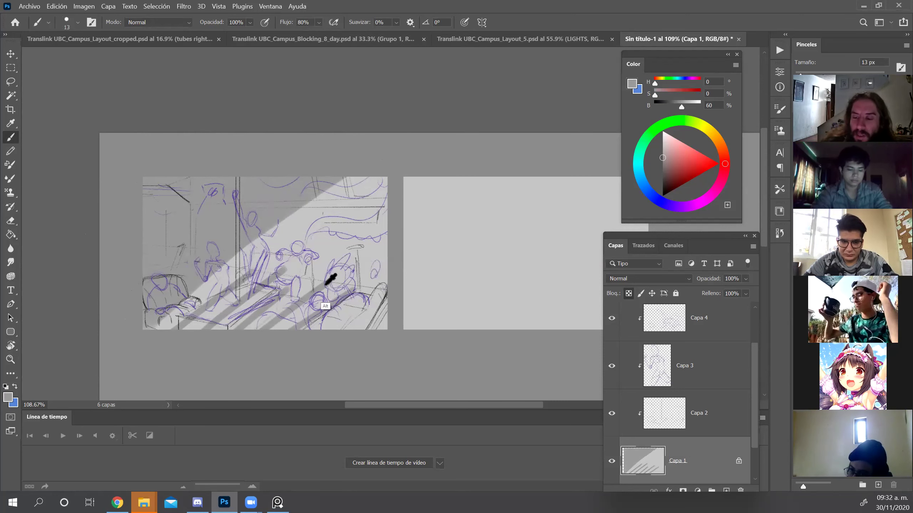
# With a 15 px brush, shade the central figure's leg, beneath the figures and the lower-right armchair.
pyautogui.moveTo(329, 286); pyautogui.dragTo(327, 284)
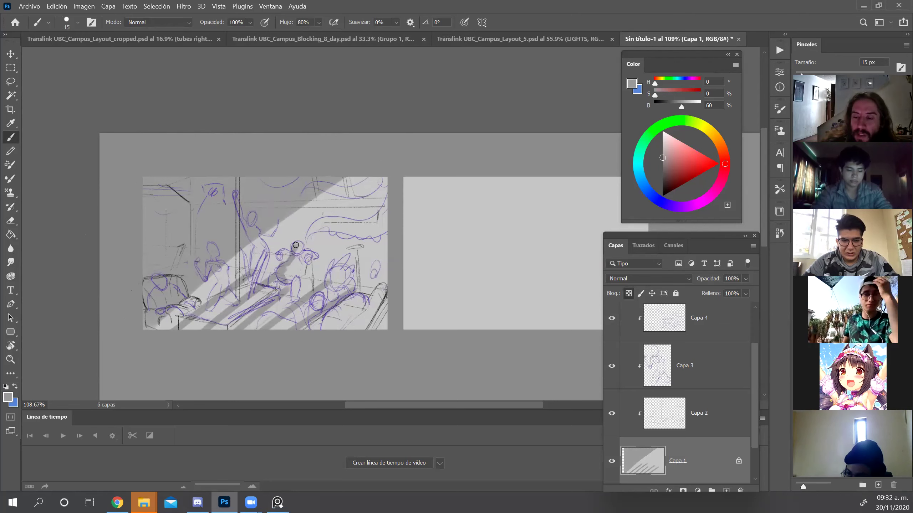
pyautogui.moveTo(290, 285); pyautogui.dragTo(290, 296)
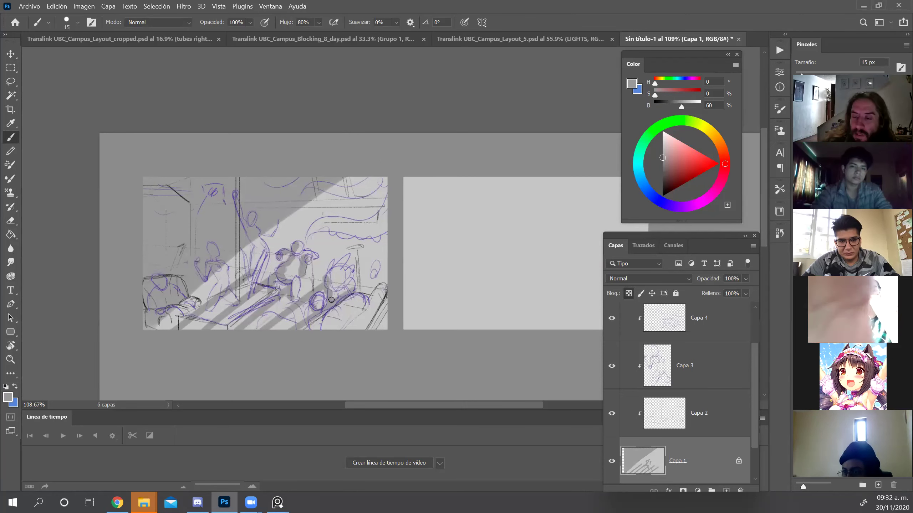
pyautogui.moveTo(312, 308); pyautogui.dragTo(315, 332)
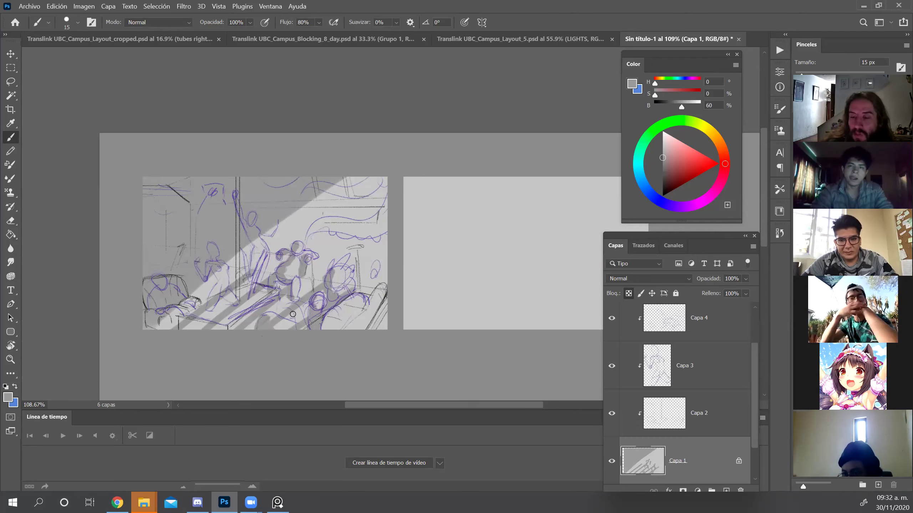
pyautogui.moveTo(287, 307); pyautogui.dragTo(296, 325)
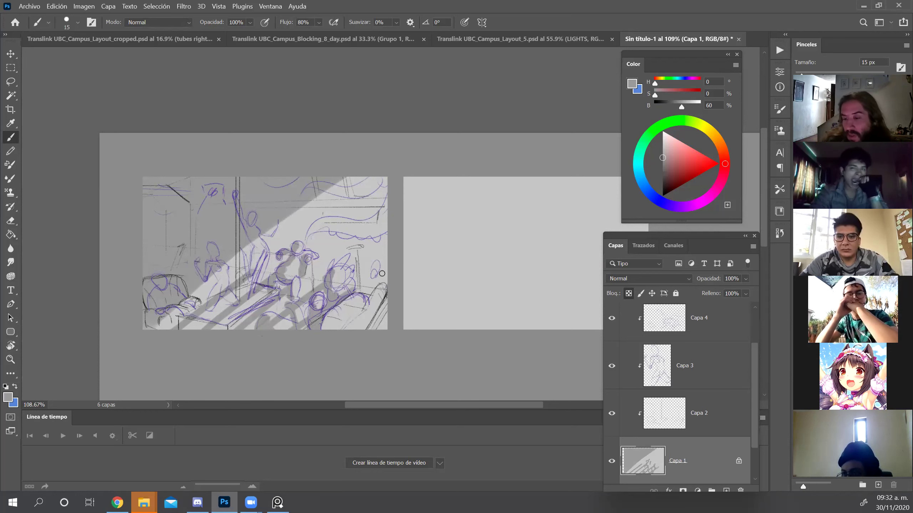
pyautogui.moveTo(348, 319)
pyautogui.mouseDown()
pyautogui.moveTo(344, 328)
pyautogui.moveTo(360, 312)
pyautogui.mouseUp()
pyautogui.moveTo(361, 346); pyautogui.dragTo(390, 317)
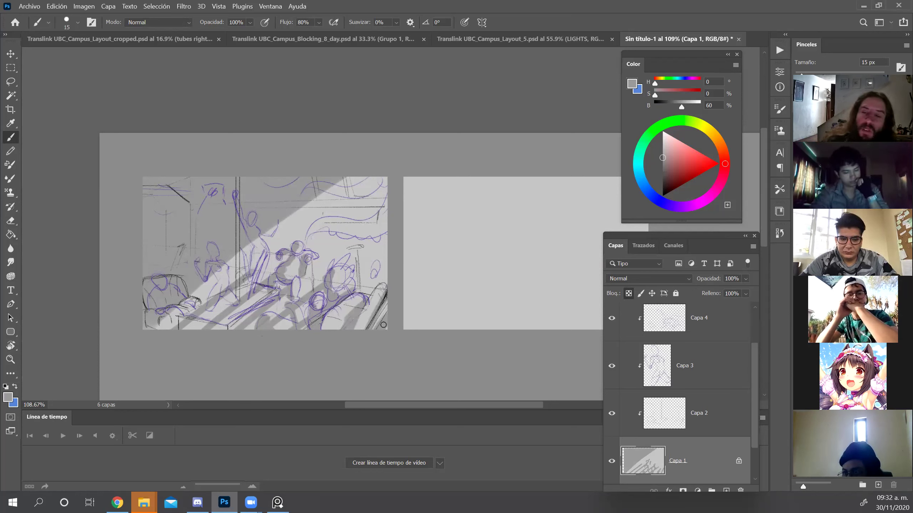
# Paint darker grey 18 px strokes under the upper cloth and along the upper curve, then load a 1200 px soft brush.
pyautogui.keyDown('alt'); pyautogui.click(261, 191); pyautogui.keyUp('alt')
pyautogui.press('ctrl')
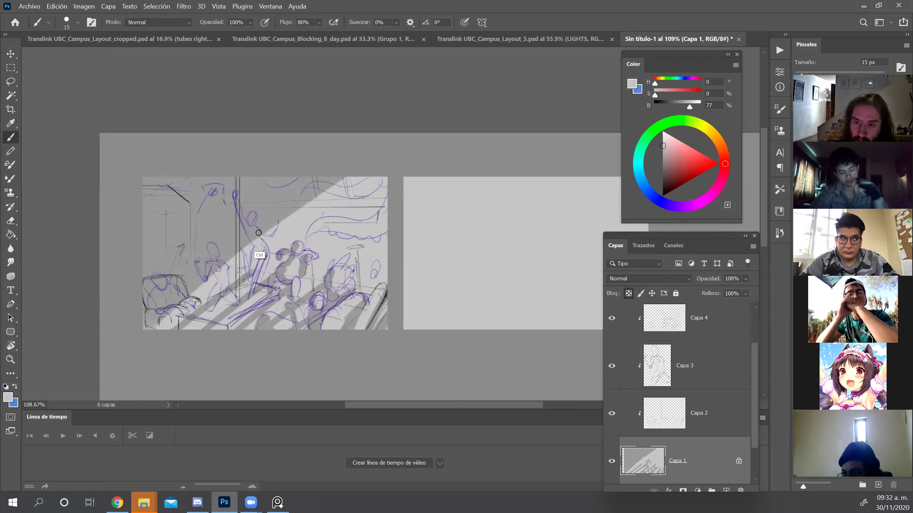
pyautogui.moveTo(210, 261)
pyautogui.mouseDown()
pyautogui.moveTo(219, 268)
pyautogui.moveTo(216, 255)
pyautogui.mouseUp()
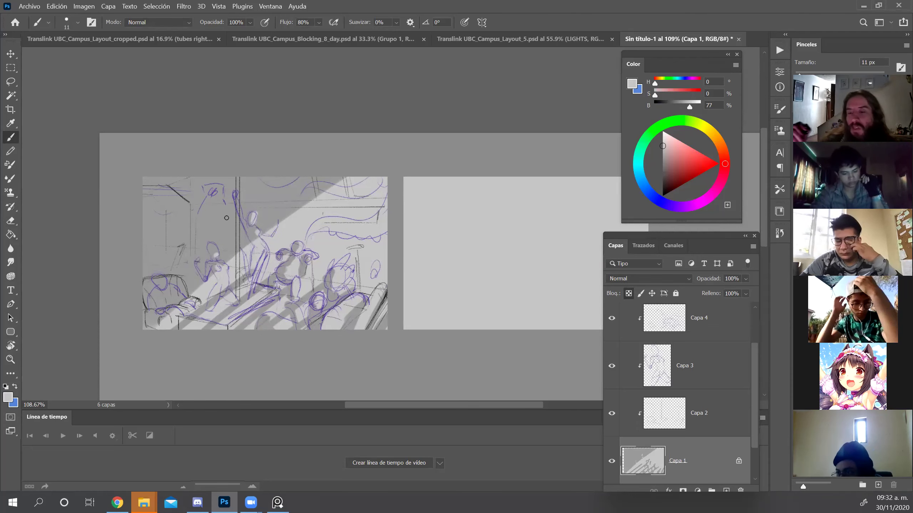
pyautogui.keyDown('alt'); pyautogui.click(329, 312); pyautogui.keyUp('alt')
pyautogui.moveTo(307, 238); pyautogui.dragTo(383, 234)
pyautogui.moveTo(319, 187)
pyautogui.mouseDown()
pyautogui.moveTo(360, 197)
pyautogui.moveTo(339, 194)
pyautogui.moveTo(377, 187)
pyautogui.mouseUp()
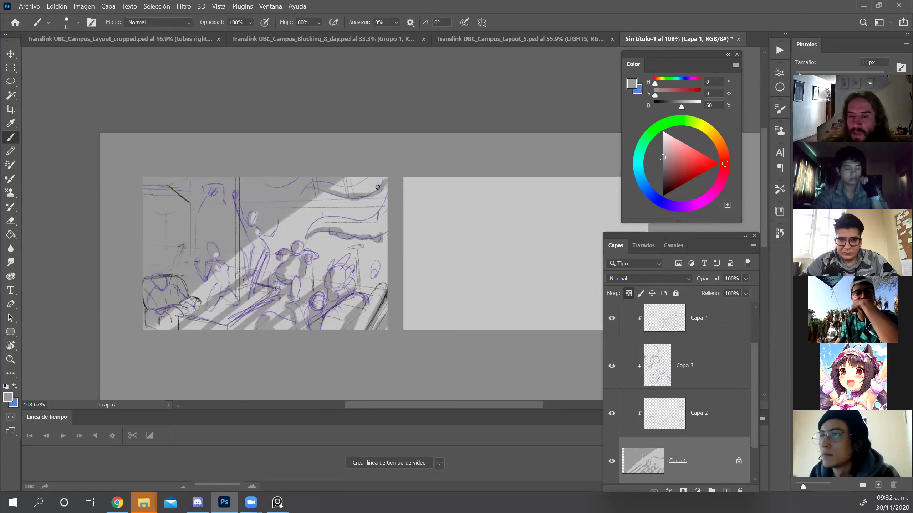
pyautogui.rightClick(417, 407)
pyautogui.doubleClick(444, 456)
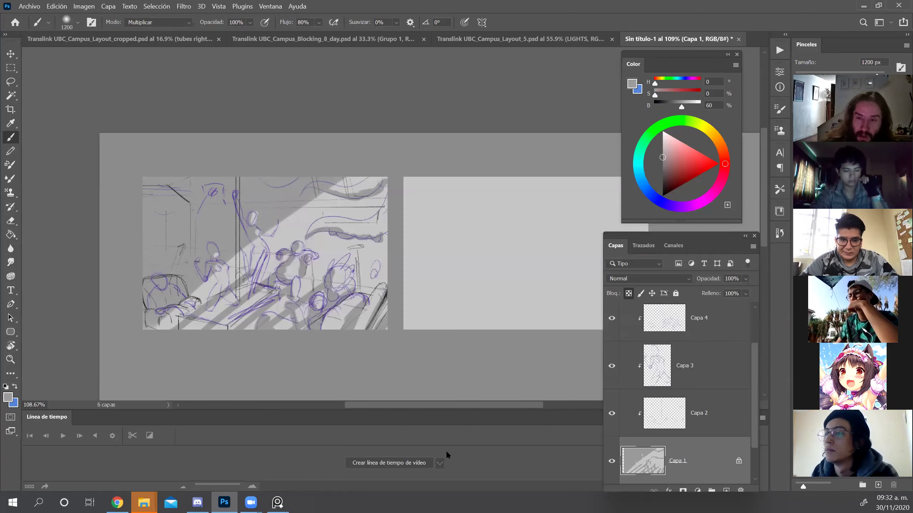
# Dab soft grey shadow into the upper-left corner with a brush of about 550 px.
pyautogui.keyDown('alt'); pyautogui.click(247, 253); pyautogui.keyUp('alt')
pyautogui.moveTo(242, 236)
pyautogui.mouseDown()
pyautogui.moveTo(282, 234)
pyautogui.moveTo(3, 260)
pyautogui.mouseUp()
pyautogui.moveTo(170, 209)
pyautogui.mouseDown()
pyautogui.moveTo(225, 206)
pyautogui.moveTo(155, 189)
pyautogui.moveTo(177, 215)
pyautogui.moveTo(150, 220)
pyautogui.moveTo(144, 192)
pyautogui.mouseUp()
pyautogui.click(154, 187)
pyautogui.click(144, 193)
pyautogui.click(154, 204)
pyautogui.click(151, 195)
pyautogui.moveTo(342, 224)
pyautogui.mouseDown()
pyautogui.moveTo(284, 231)
pyautogui.moveTo(186, 186)
pyautogui.mouseUp()
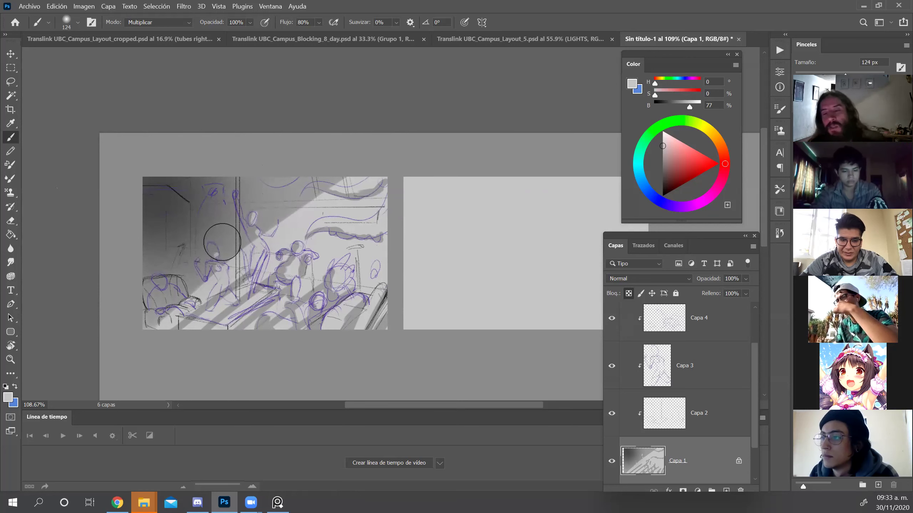
# Undo a stray light top-edge stroke and draw a near-black 8 px curve along the top-left corner.
pyautogui.press('z')
pyautogui.moveTo(271, 220)
pyautogui.mouseDown()
pyautogui.moveTo(250, 224)
pyautogui.moveTo(263, 229)
pyautogui.mouseUp()
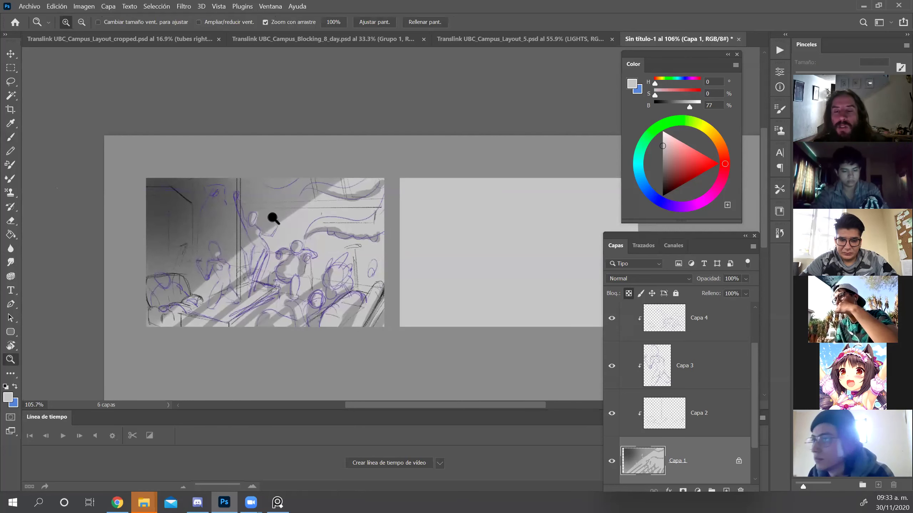
pyautogui.press('b')
pyautogui.keyDown('alt'); pyautogui.click(324, 282); pyautogui.keyUp('alt')
pyautogui.moveTo(323, 281)
pyautogui.mouseDown()
pyautogui.moveTo(290, 276)
pyautogui.moveTo(291, 290)
pyautogui.moveTo(372, 290)
pyautogui.moveTo(352, 295)
pyautogui.moveTo(354, 251)
pyautogui.mouseUp()
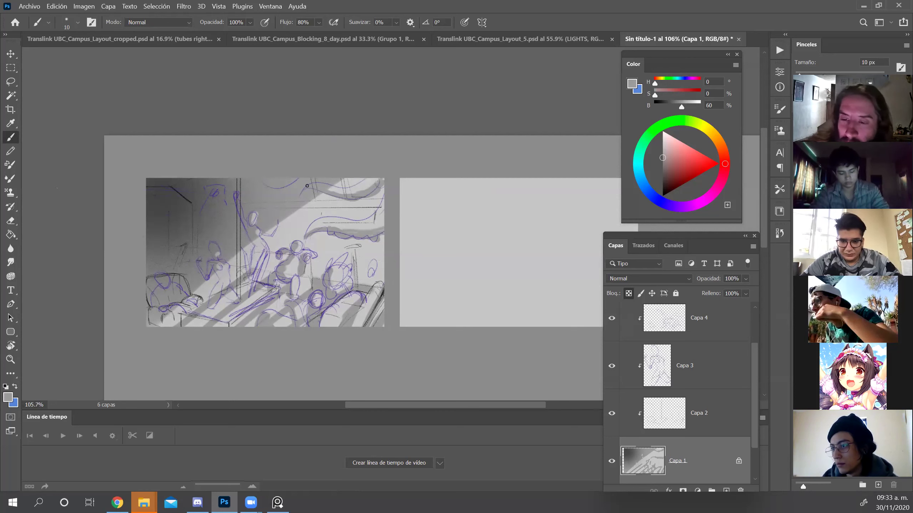
pyautogui.keyDown('alt'); pyautogui.click(316, 214); pyautogui.keyUp('alt')
pyautogui.moveTo(298, 182); pyautogui.dragTo(253, 187)
pyautogui.hotkey('ctrl', 'z')
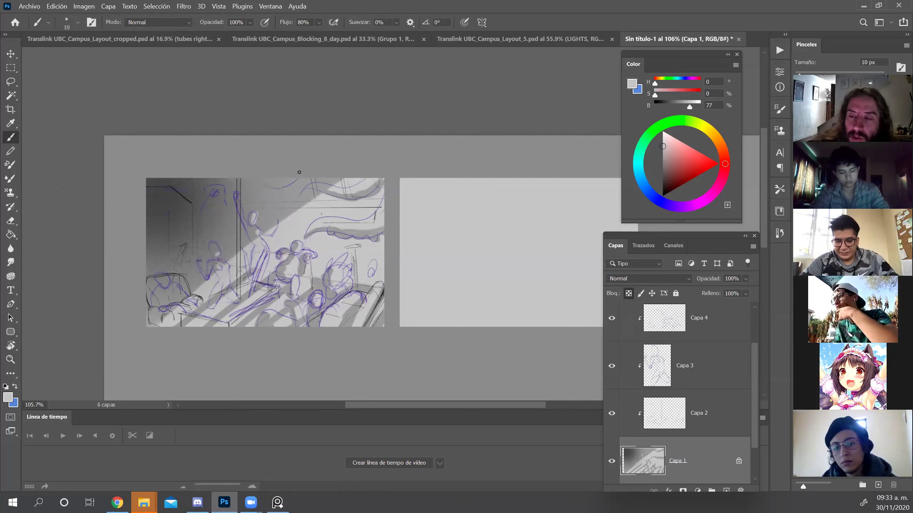
pyautogui.hotkey('ctrl', 'z')
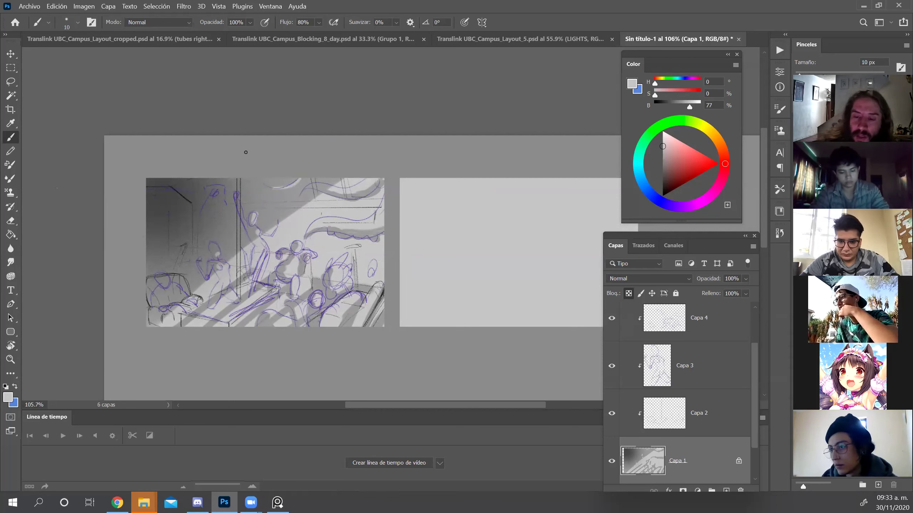
pyautogui.keyDown('alt'); pyautogui.click(179, 189); pyautogui.keyUp('alt')
pyautogui.moveTo(156, 189)
pyautogui.mouseDown()
pyautogui.moveTo(177, 172)
pyautogui.moveTo(192, 199)
pyautogui.moveTo(158, 173)
pyautogui.moveTo(194, 181)
pyautogui.mouseUp()
# Switch to a 29 px square brush at 30% opacity and set the view zoom to about 92%.
pyautogui.moveTo(145, 218)
pyautogui.mouseDown()
pyautogui.moveTo(171, 229)
pyautogui.moveTo(147, 254)
pyautogui.moveTo(155, 265)
pyautogui.moveTo(155, 241)
pyautogui.moveTo(165, 262)
pyautogui.moveTo(154, 220)
pyautogui.moveTo(166, 241)
pyautogui.moveTo(181, 244)
pyautogui.moveTo(173, 230)
pyautogui.moveTo(189, 257)
pyautogui.moveTo(189, 233)
pyautogui.mouseUp()
pyautogui.press('3')
pyautogui.rightClick(164, 237)
pyautogui.click(252, 374)
pyautogui.moveTo(219, 270); pyautogui.dragTo(178, 272)
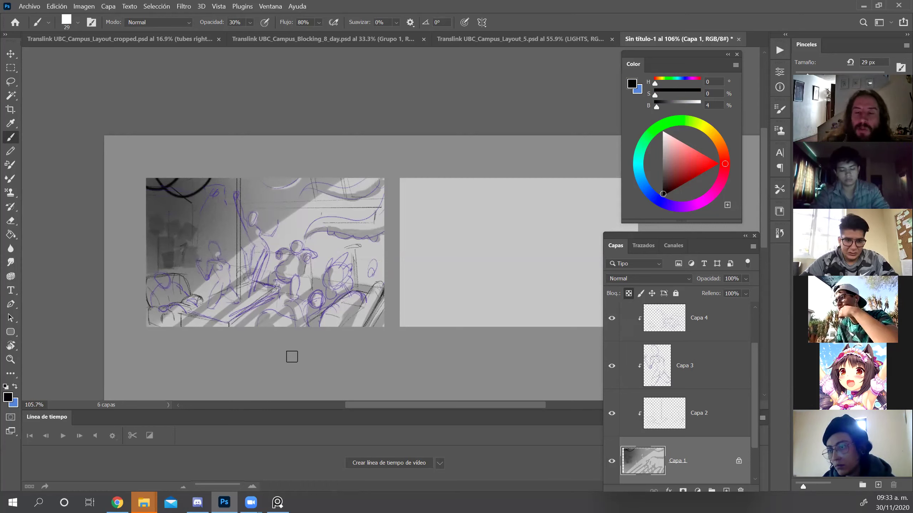
pyautogui.press('z')
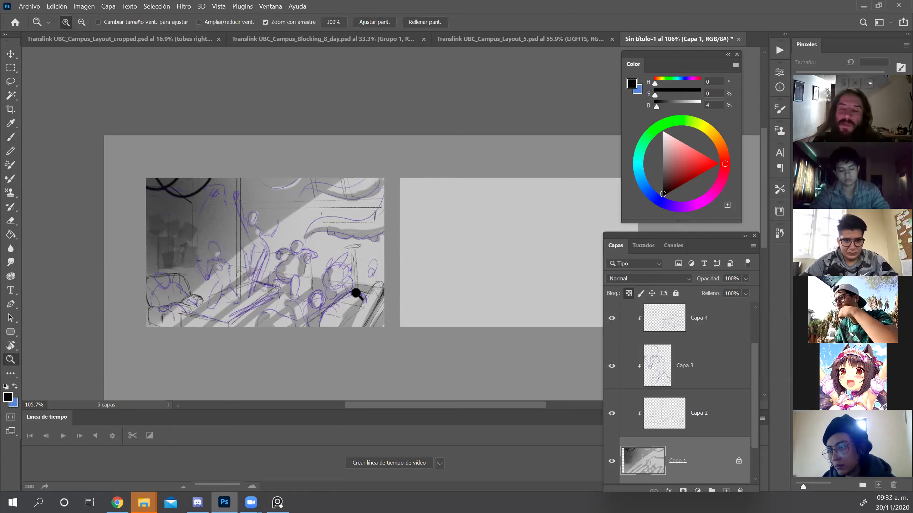
pyautogui.moveTo(356, 295); pyautogui.dragTo(340, 292)
pyautogui.moveTo(354, 153); pyautogui.dragTo(387, 146)
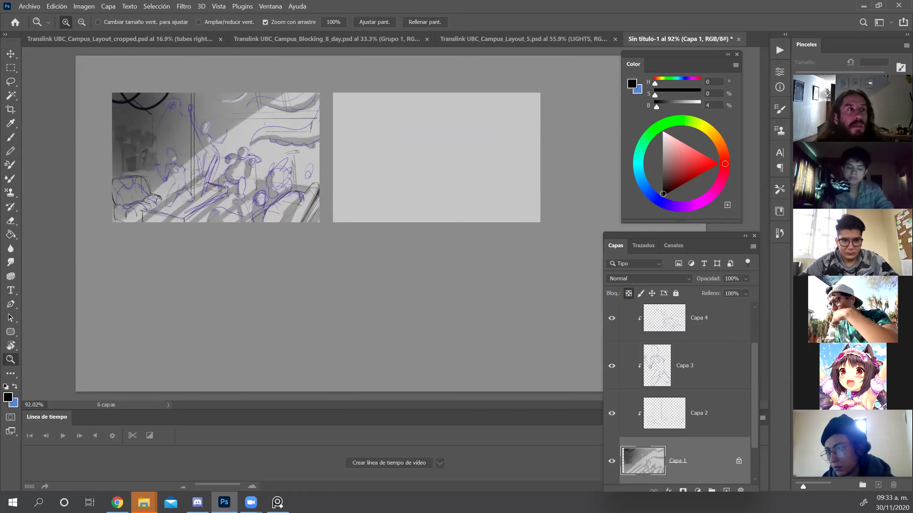
pyautogui.hotkey('alt', 'Tab')
pyautogui.moveTo(457, 239); pyautogui.dragTo(407, 197)
pyautogui.scroll(-2, 408, 197)
pyautogui.scroll(2, 407, 197)
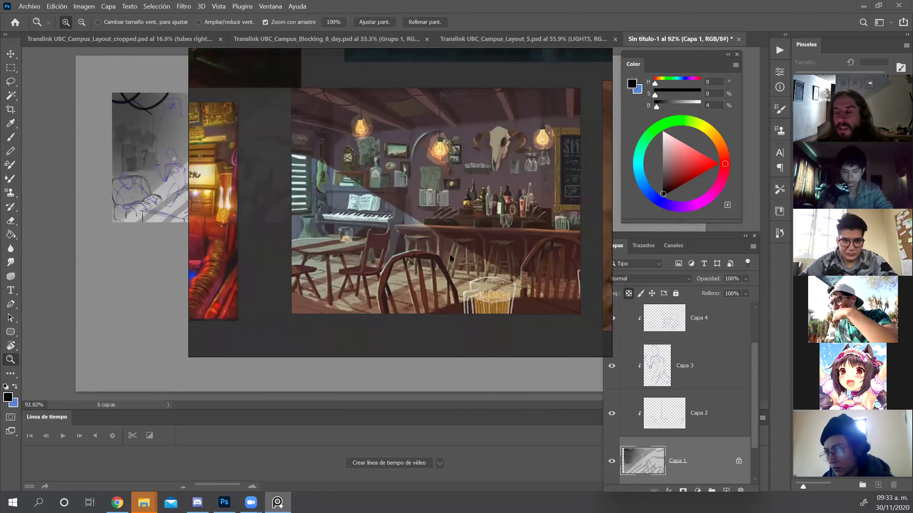
pyautogui.moveTo(272, 235); pyautogui.dragTo(545, 255)
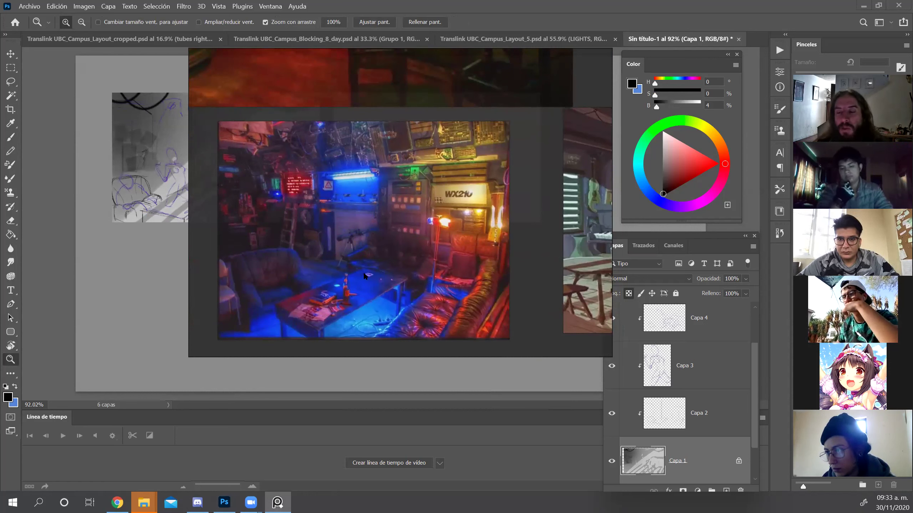
pyautogui.scroll(-3, 355, 173)
pyautogui.moveTo(327, 181); pyautogui.dragTo(402, 272)
pyautogui.moveTo(372, 231); pyautogui.dragTo(385, 340)
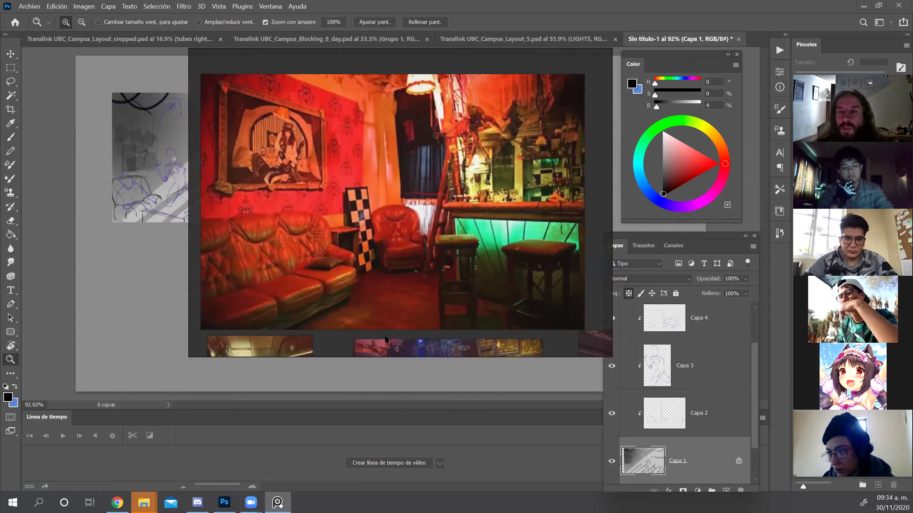
pyautogui.scroll(-4, 334, 175)
pyautogui.scroll(3, 334, 174)
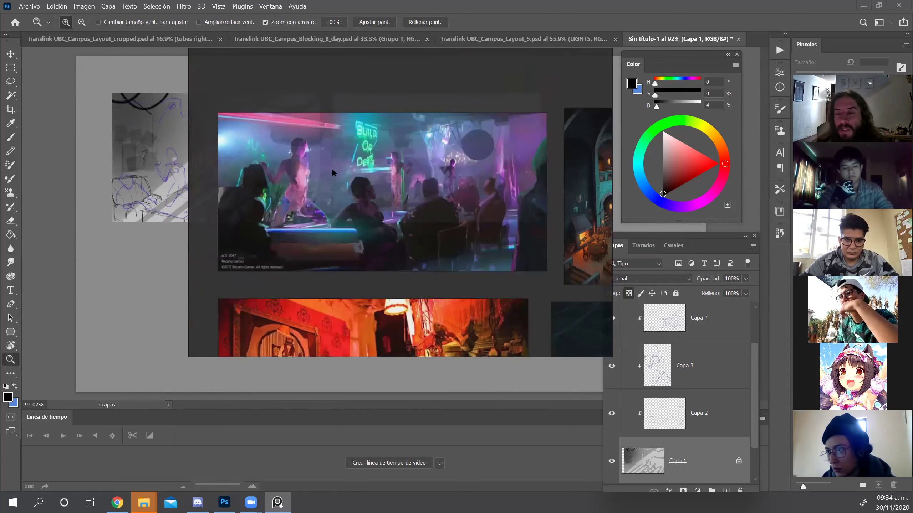
pyautogui.moveTo(304, 62); pyautogui.dragTo(0, 72)
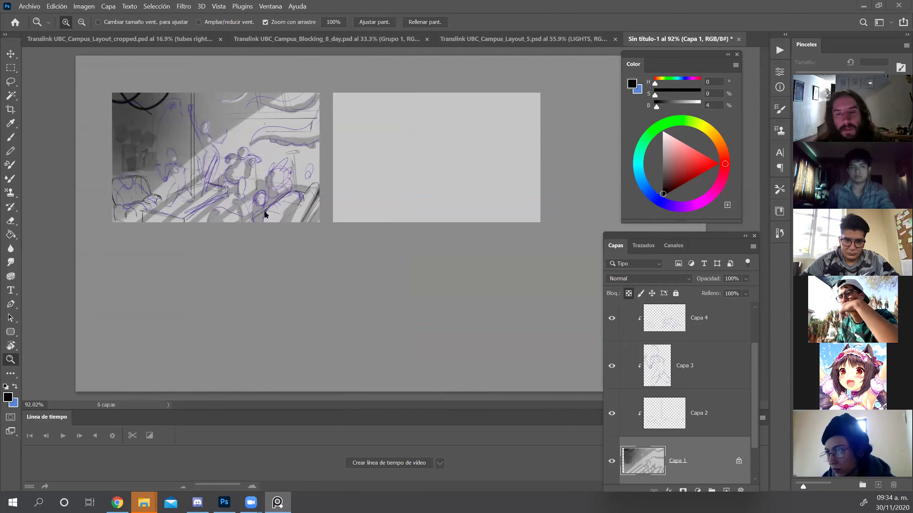
pyautogui.moveTo(188, 141); pyautogui.dragTo(255, 170)
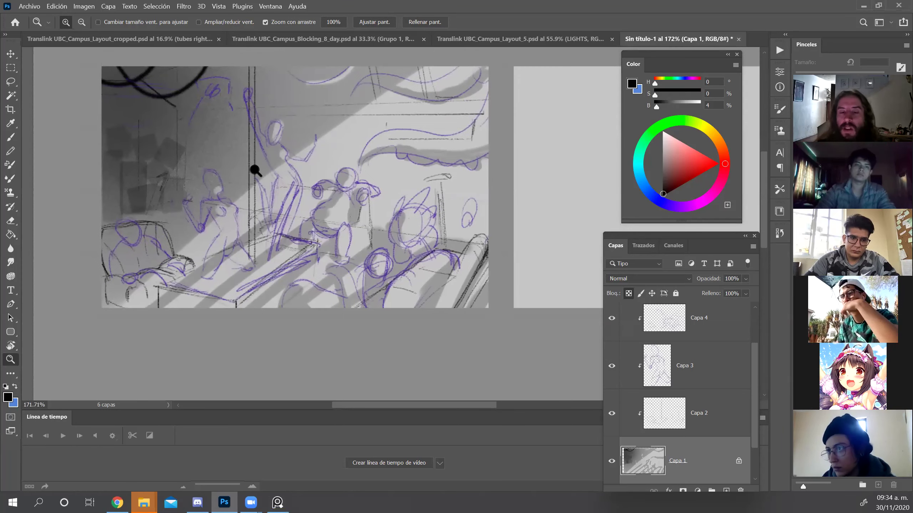
pyautogui.moveTo(312, 165); pyautogui.dragTo(305, 167)
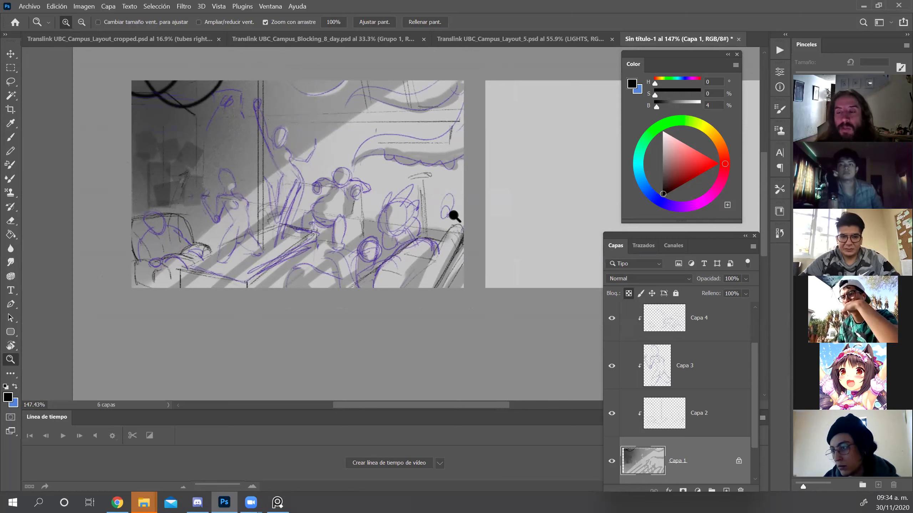
pyautogui.moveTo(452, 215); pyautogui.dragTo(444, 216)
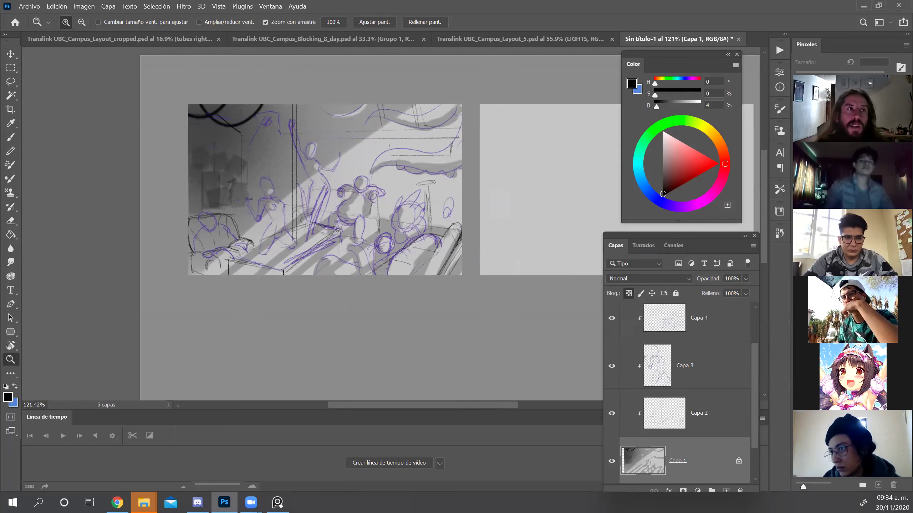
pyautogui.moveTo(340, 198)
pyautogui.mouseDown()
pyautogui.moveTo(302, 200)
pyautogui.moveTo(338, 212)
pyautogui.mouseUp()
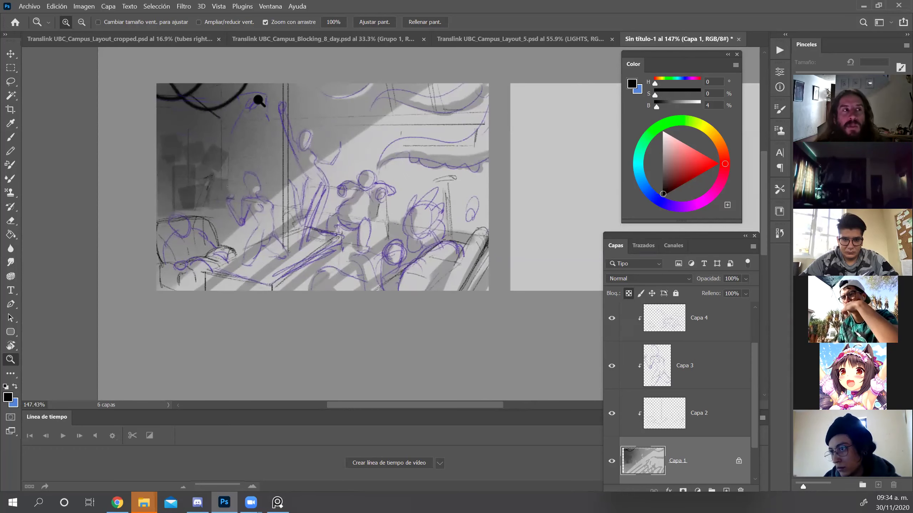
pyautogui.scroll(-1, 325, 175)
pyautogui.scroll(2, 326, 174)
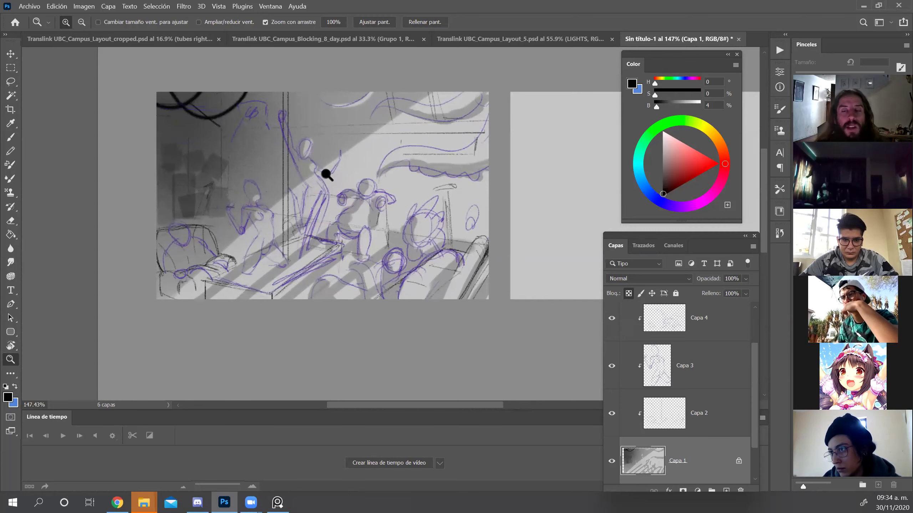
pyautogui.moveTo(356, 119); pyautogui.dragTo(332, 112)
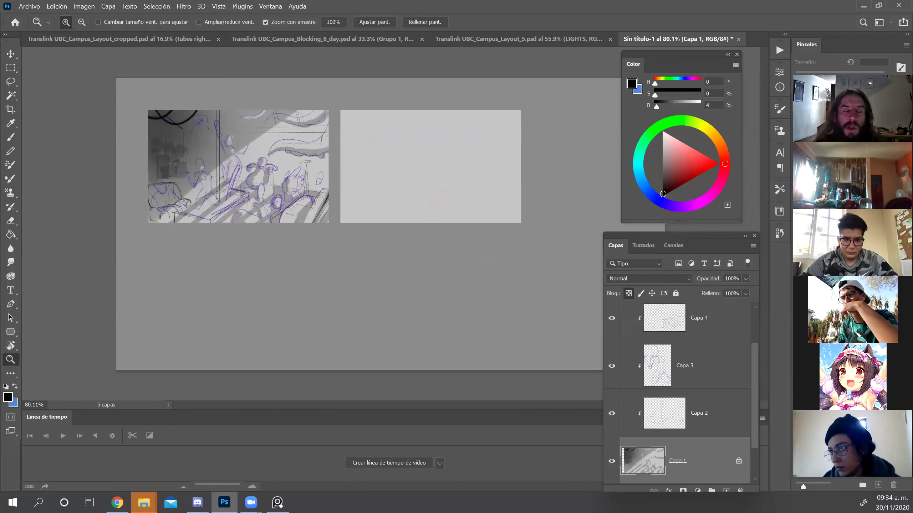
# Reposition the PureRef board lower-left and pan it to the red sofa and blue-lit room references.
pyautogui.moveTo(0, 225); pyautogui.dragTo(302, 190)
pyautogui.scroll(7, 302, 256)
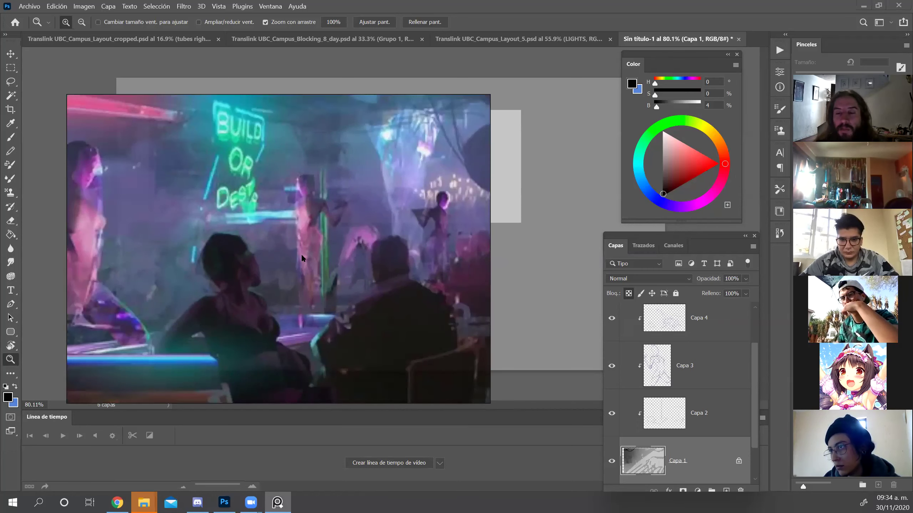
pyautogui.scroll(-7, 301, 256)
pyautogui.moveTo(349, 295); pyautogui.dragTo(298, 208)
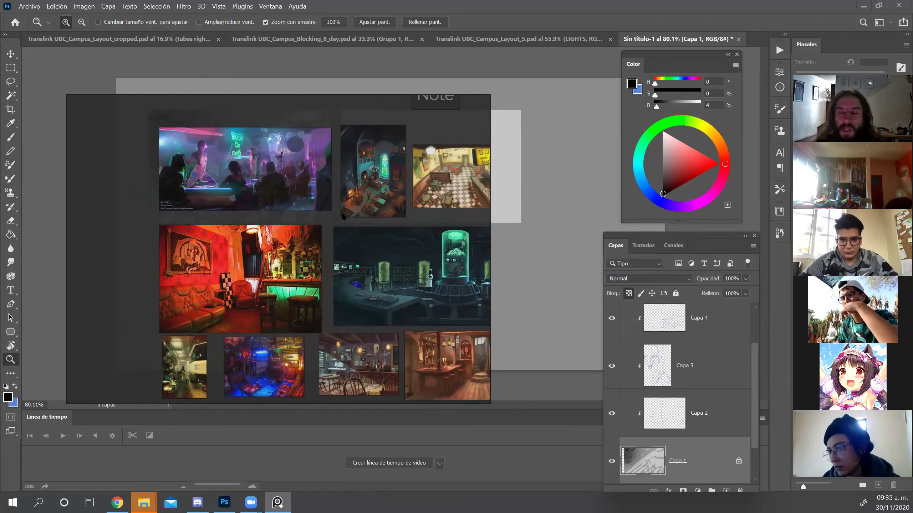
pyautogui.moveTo(348, 239); pyautogui.dragTo(384, 141)
pyautogui.scroll(8, 326, 274)
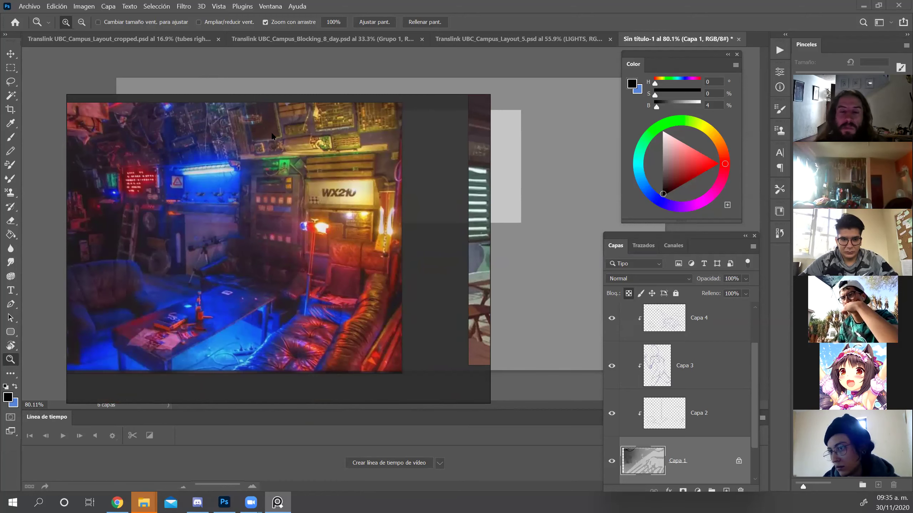
pyautogui.doubleClick(287, 161)
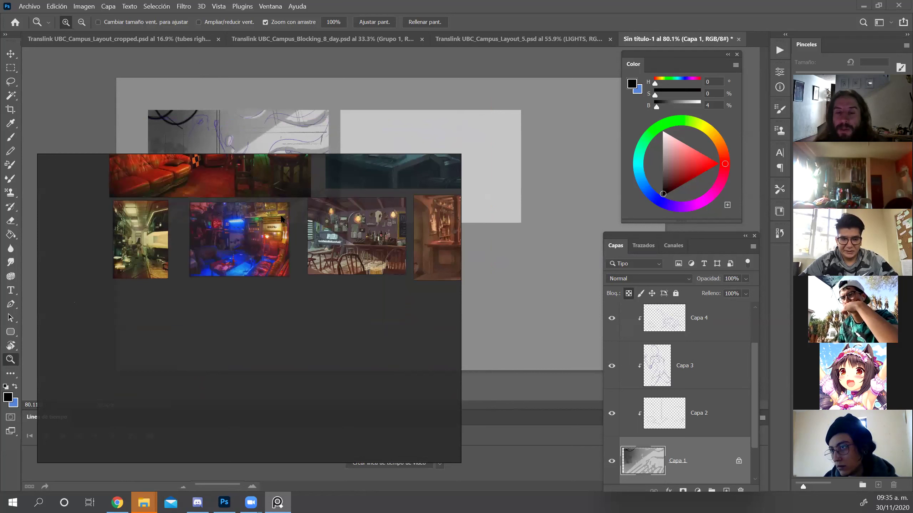
pyautogui.moveTo(281, 216); pyautogui.dragTo(271, 246)
pyautogui.scroll(3, 294, 267)
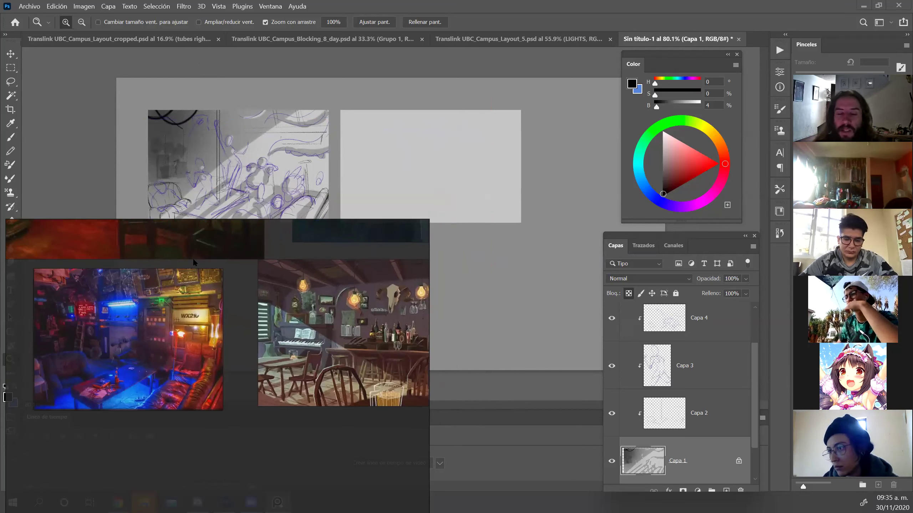
pyautogui.moveTo(140, 294); pyautogui.dragTo(138, 466)
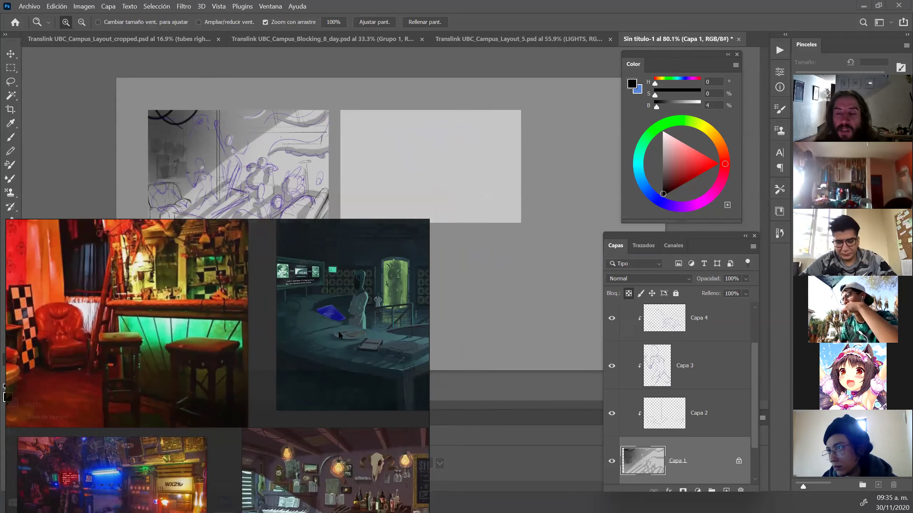
pyautogui.moveTo(76, 486); pyautogui.dragTo(218, 391)
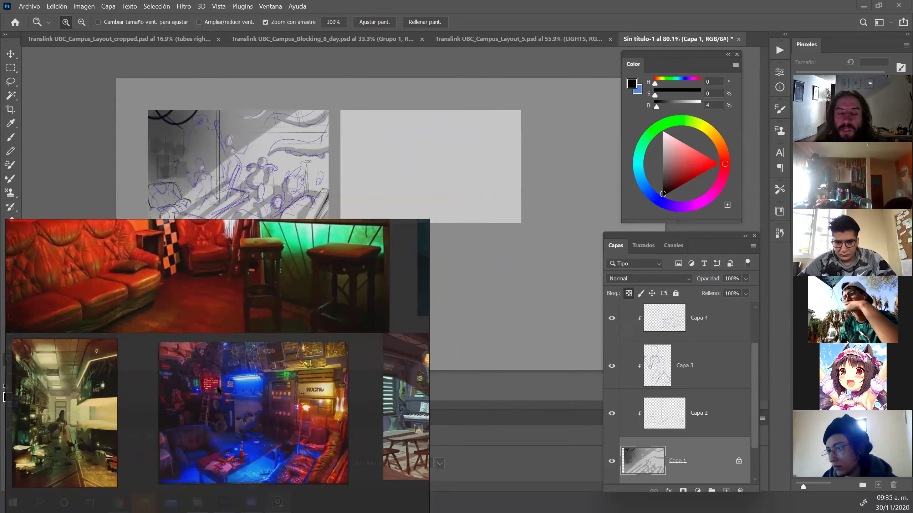
pyautogui.scroll(3, 270, 408)
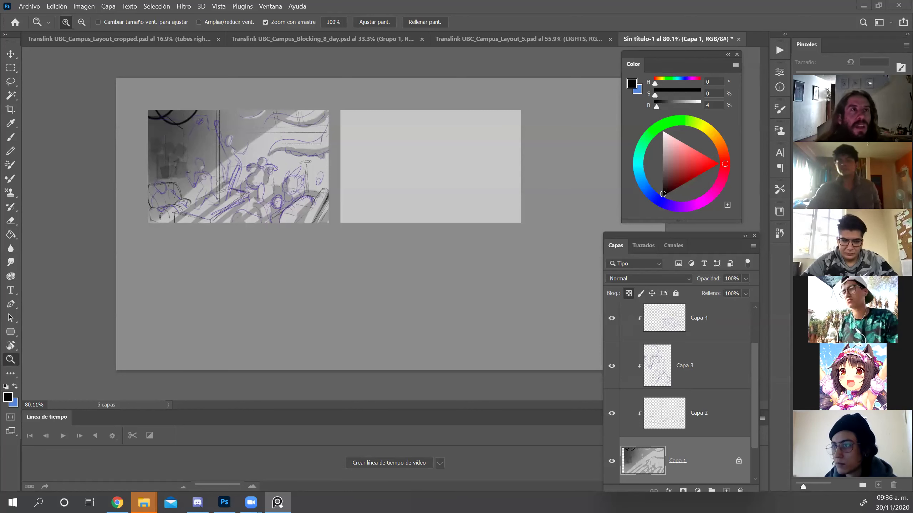
# Search Google in Chrome for 'pole dancer strip cyberpunk'.
pyautogui.hotkey('alt', 'Tab')
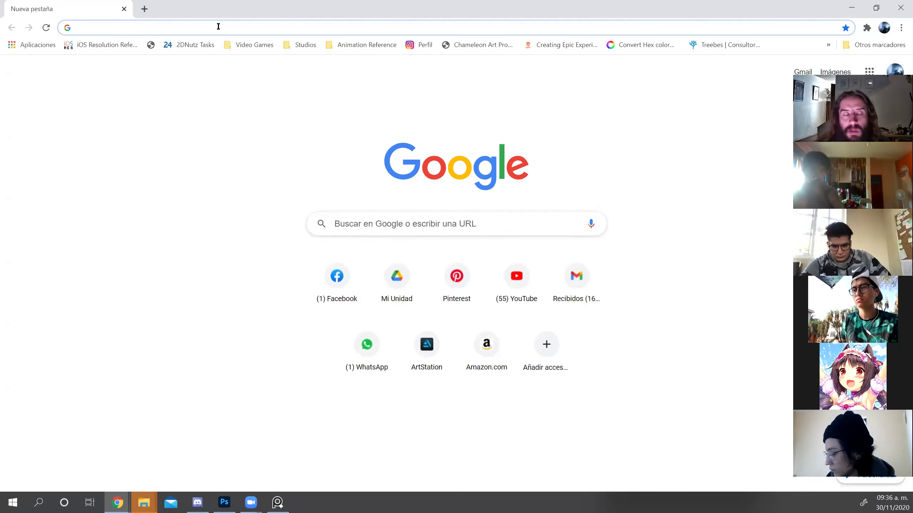
pyautogui.write('tri')
pyautogui.press('BackSpace')
pyautogui.press('BackSpace')
pyautogui.press('BackSpace')
pyautogui.write('st')
pyautogui.press('BackSpace')
pyautogui.press('BackSpace')
pyautogui.press('BackSpace')
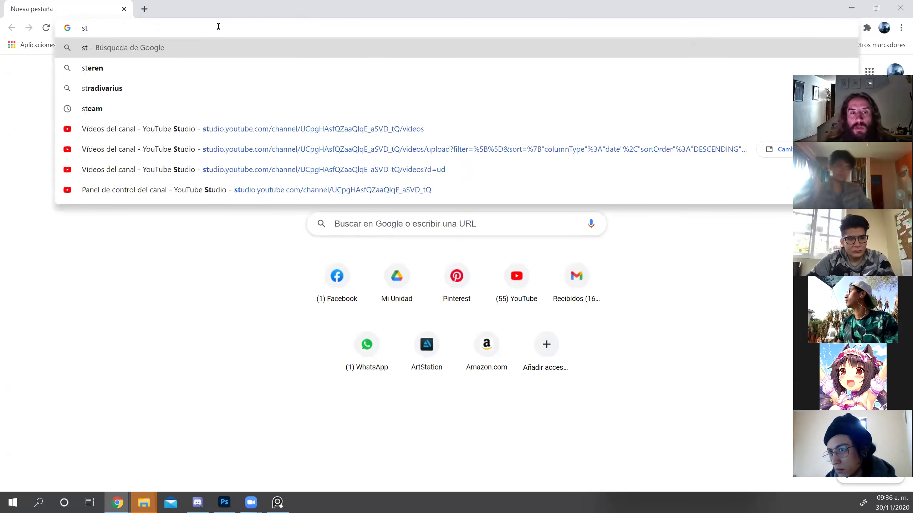
pyautogui.write('pole')
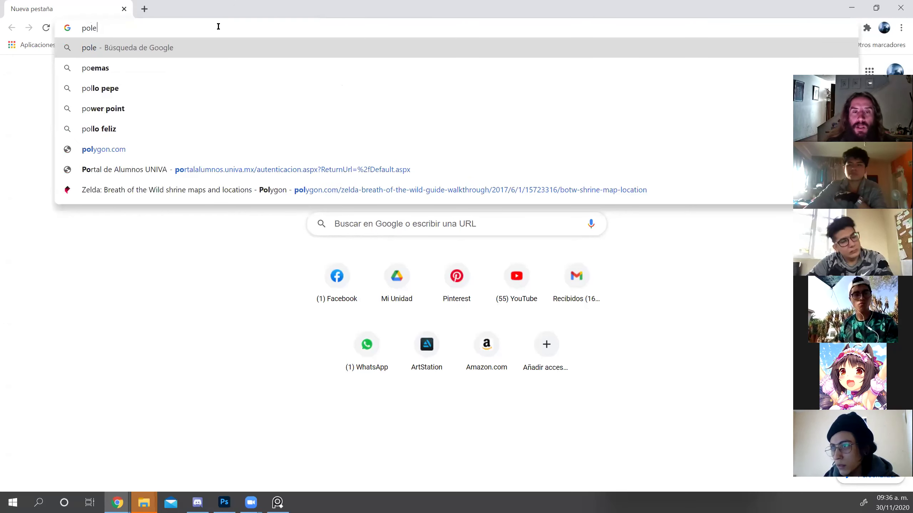
pyautogui.write(' dancer ')
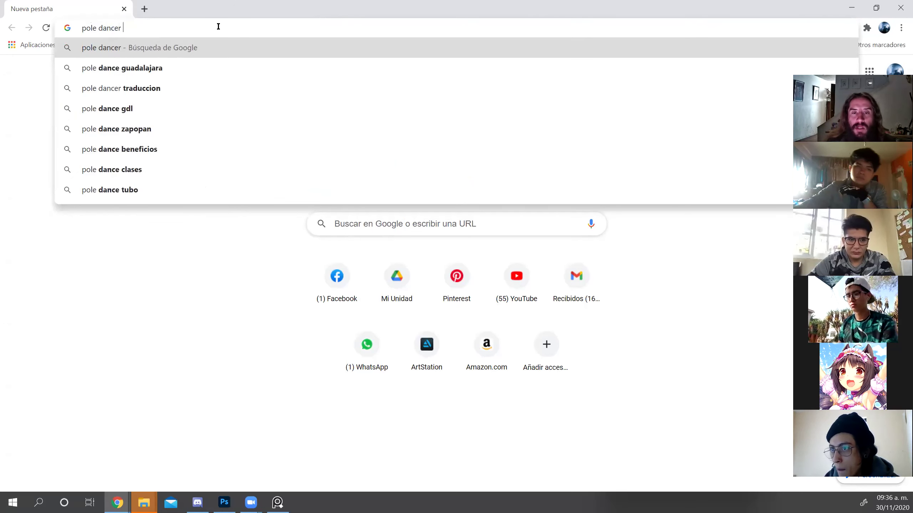
pyautogui.write('strip cyberpunk')
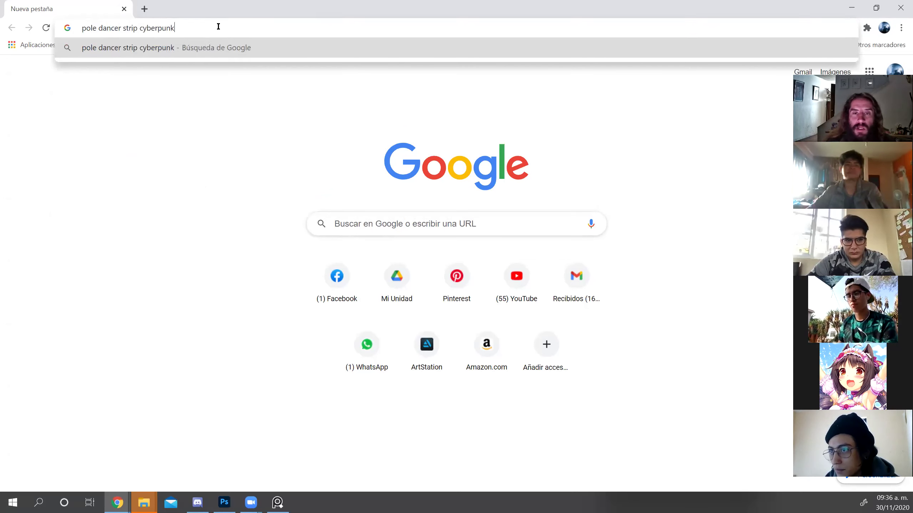
pyautogui.press('Return')
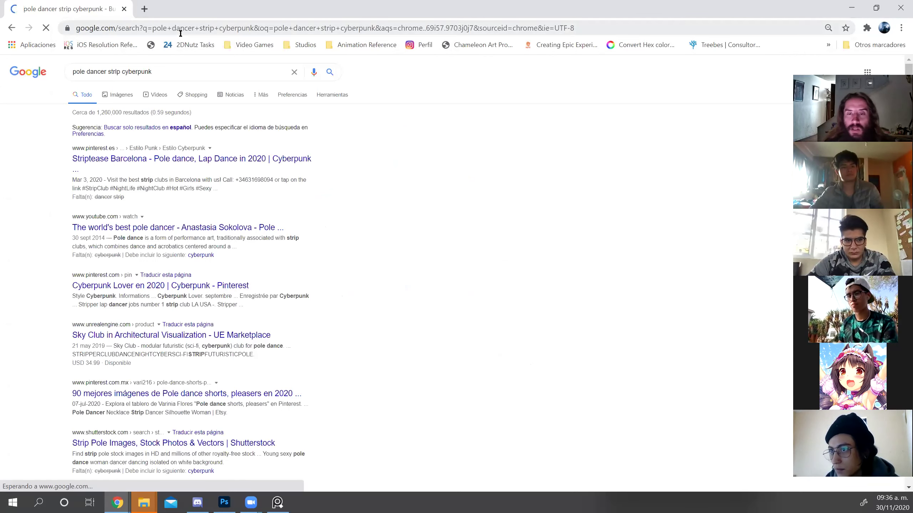
# Preview the Bachelor Party Pics and nonediary strip-club image results, then restore and lower the browser window.
pyautogui.click(127, 97)
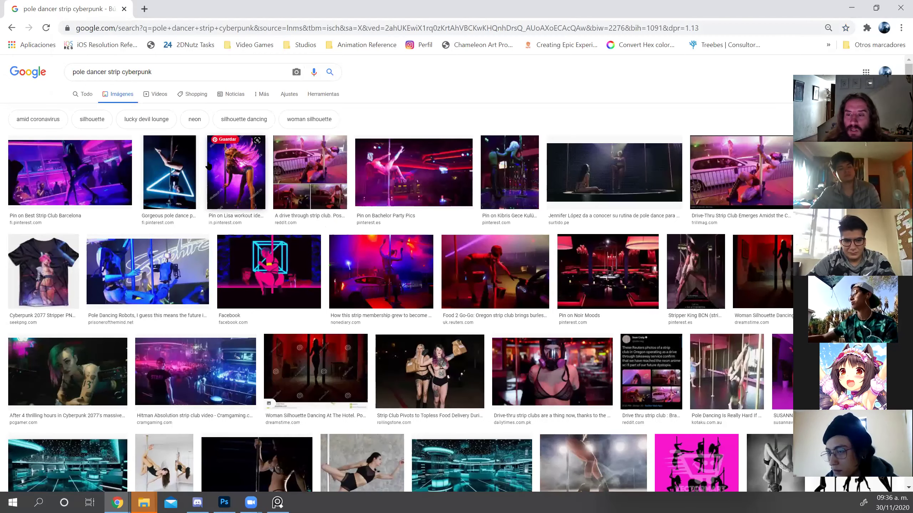
pyautogui.click(409, 173)
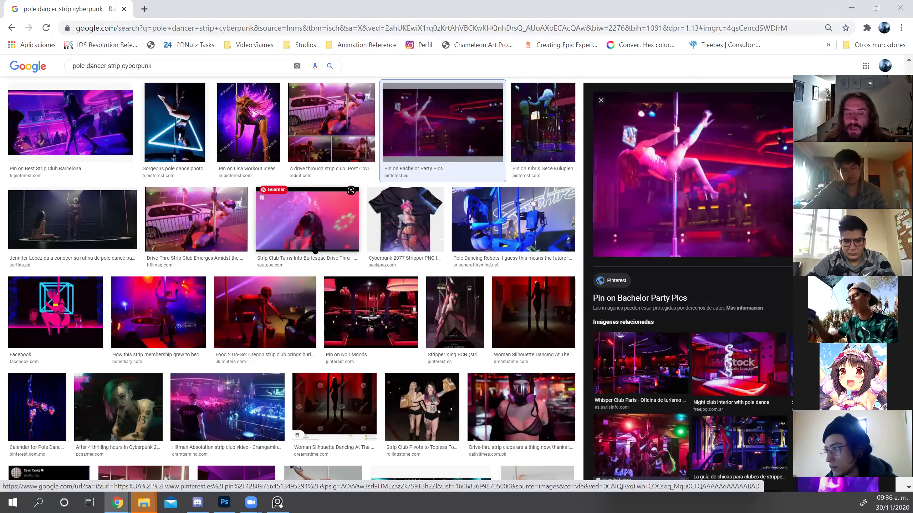
pyautogui.click(158, 313)
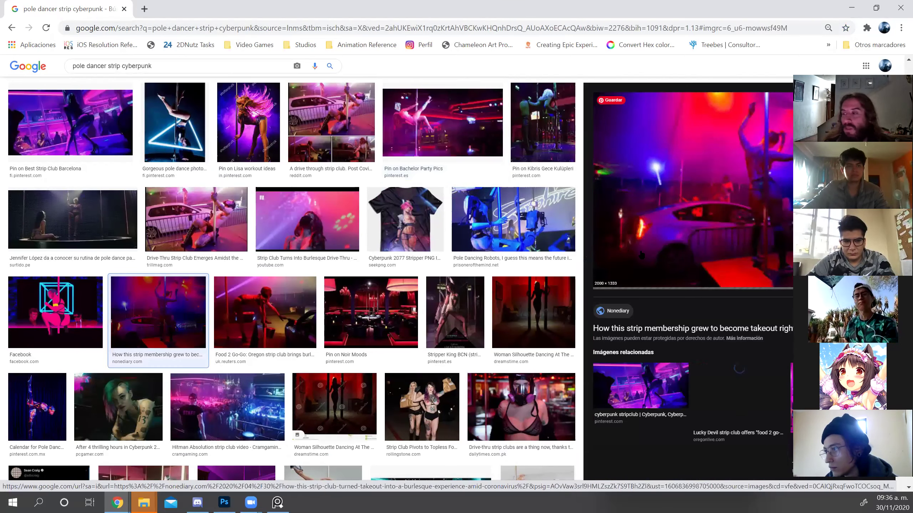
pyautogui.scroll(-3, 716, 233)
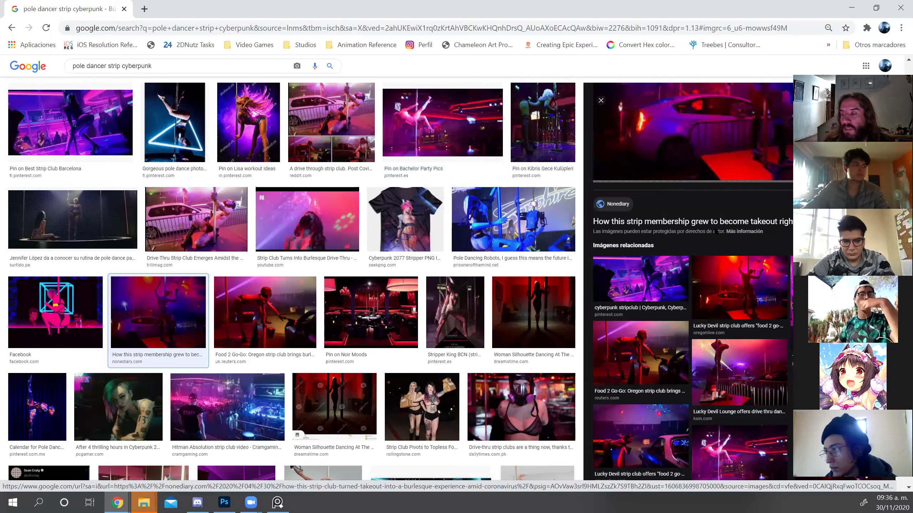
pyautogui.scroll(-3, 548, 296)
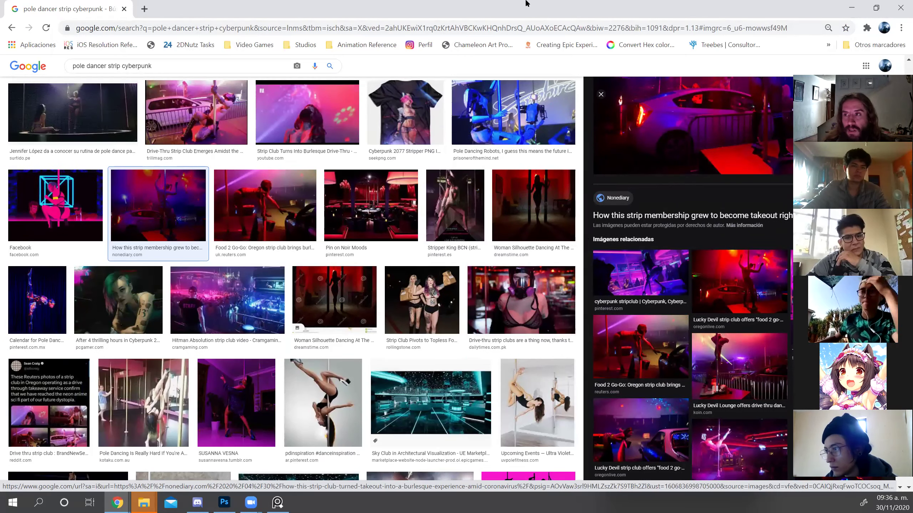
pyautogui.doubleClick(529, 12)
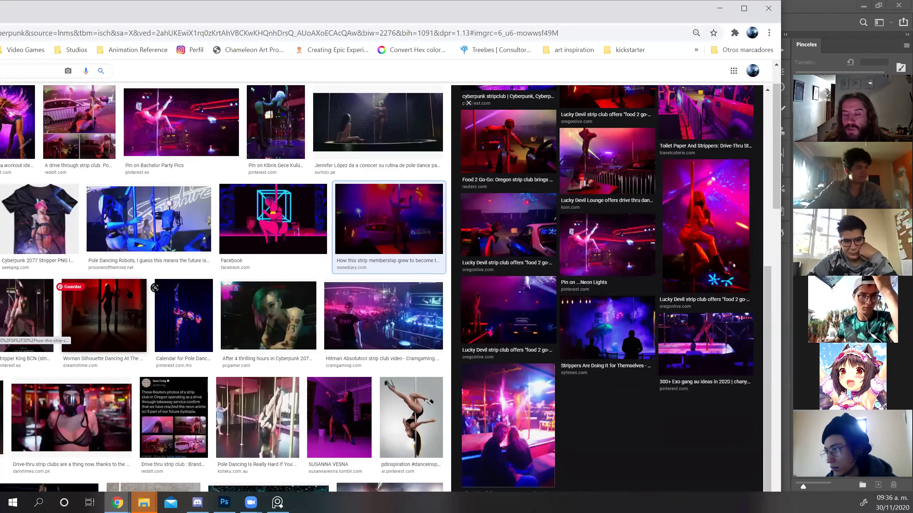
pyautogui.scroll(-4, 180, 207)
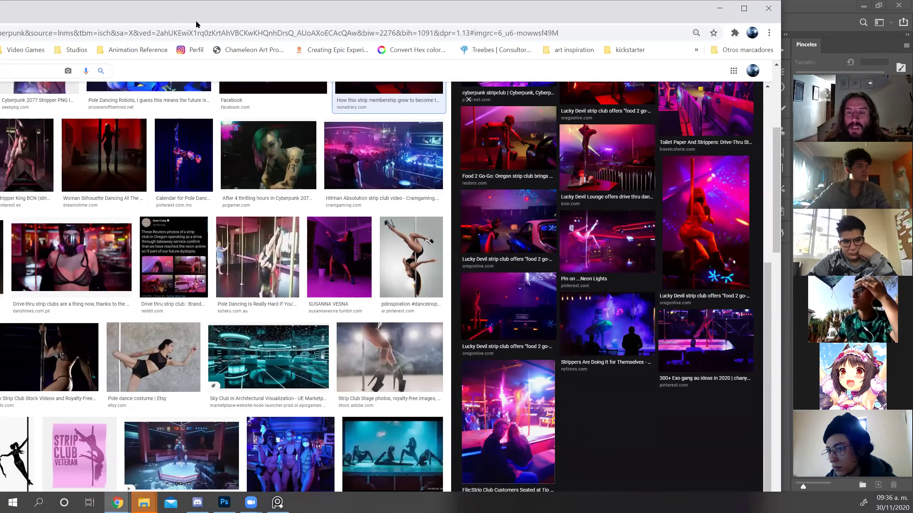
pyautogui.moveTo(197, 22); pyautogui.dragTo(264, 144)
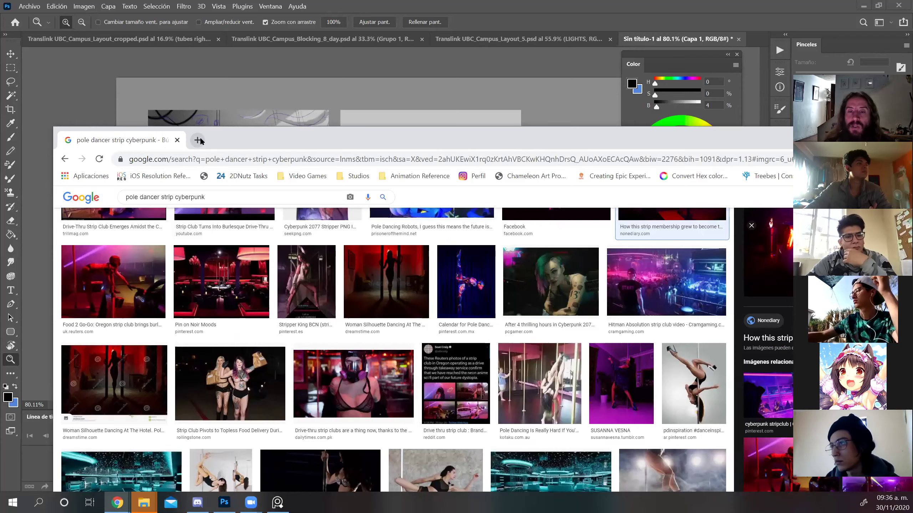
# Open Sketchfab in a new tab, search its models for 'bar sitted', and maximize the browser.
pyautogui.click(198, 140)
pyautogui.click(230, 159)
pyautogui.write('s')
pyautogui.press('Return')
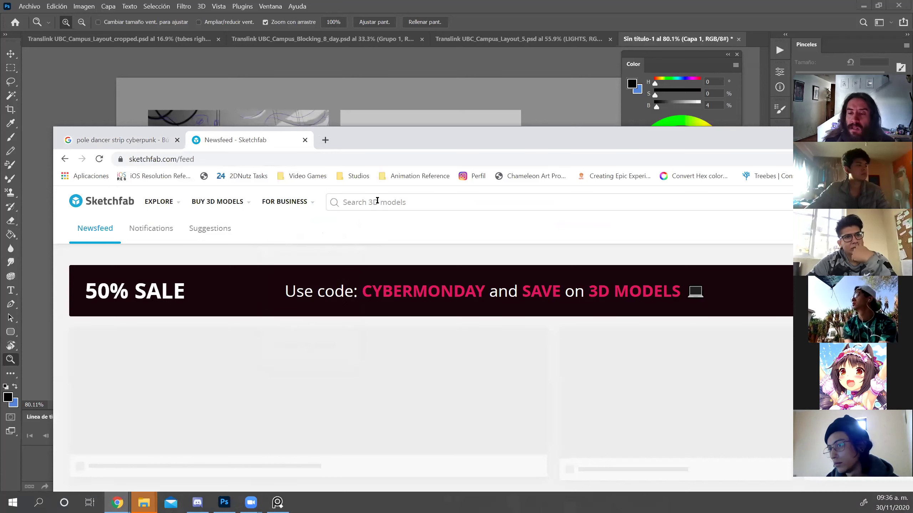
pyautogui.click(377, 201)
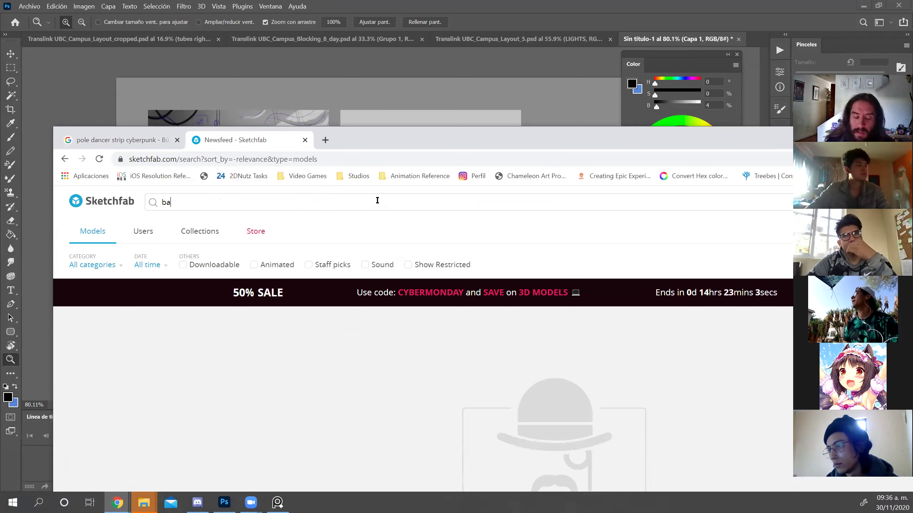
pyautogui.press('Return')
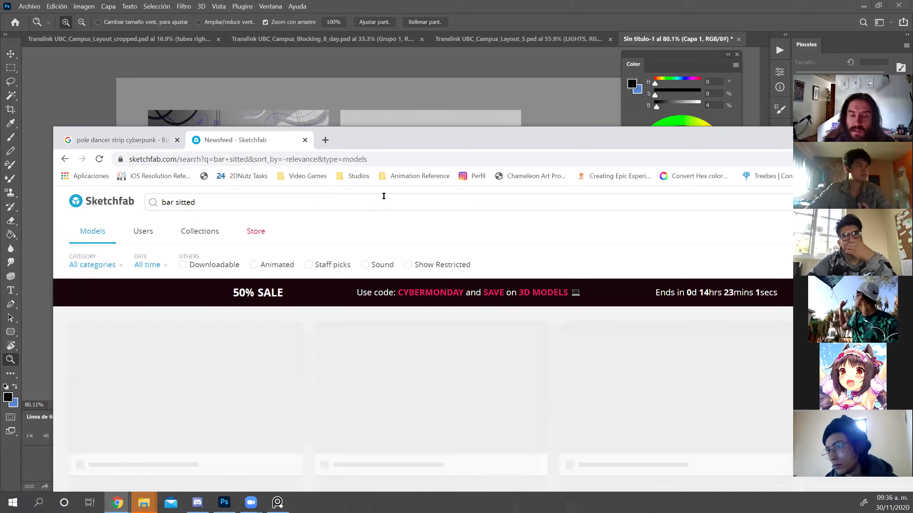
pyautogui.scroll(-10, 375, 301)
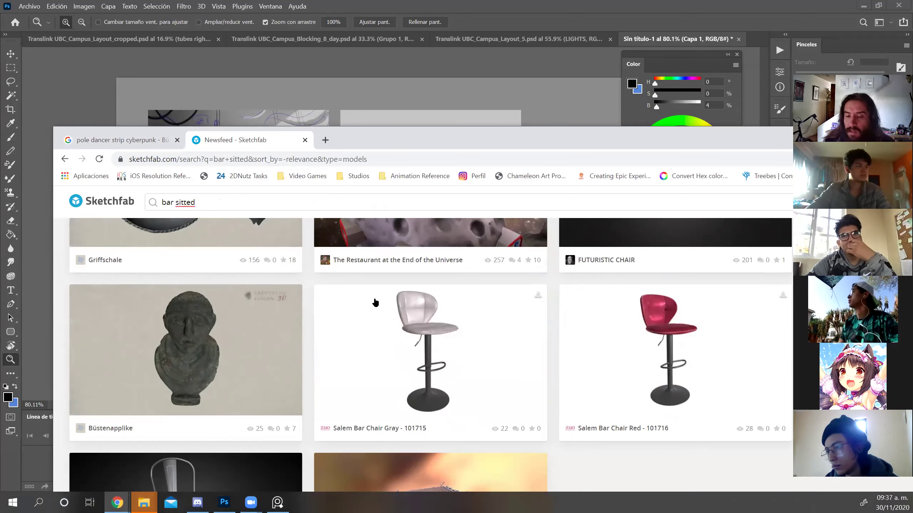
pyautogui.doubleClick(358, 134)
pyautogui.scroll(10, 322, 198)
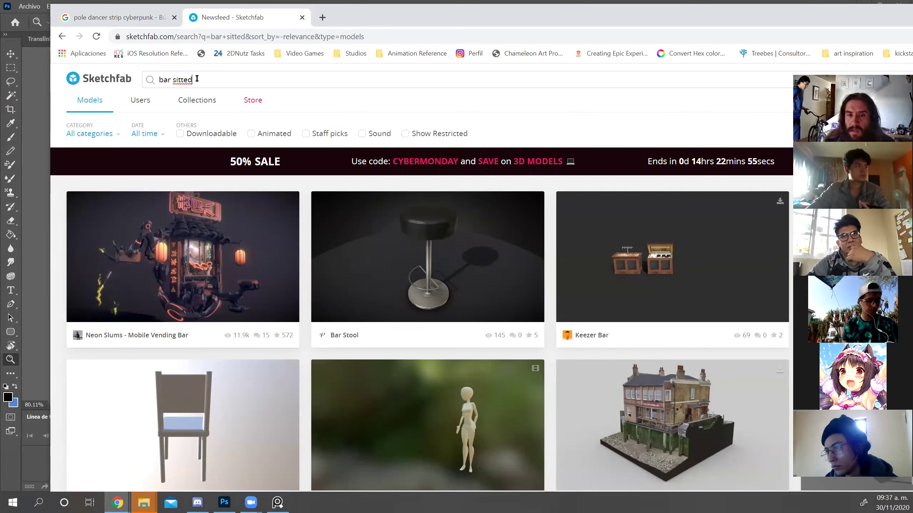
# Refine the Sketchfab search to 'character sitted', then to 'character couch', and maximize the browser again.
pyautogui.click(197, 78)
pyautogui.write('cahi')
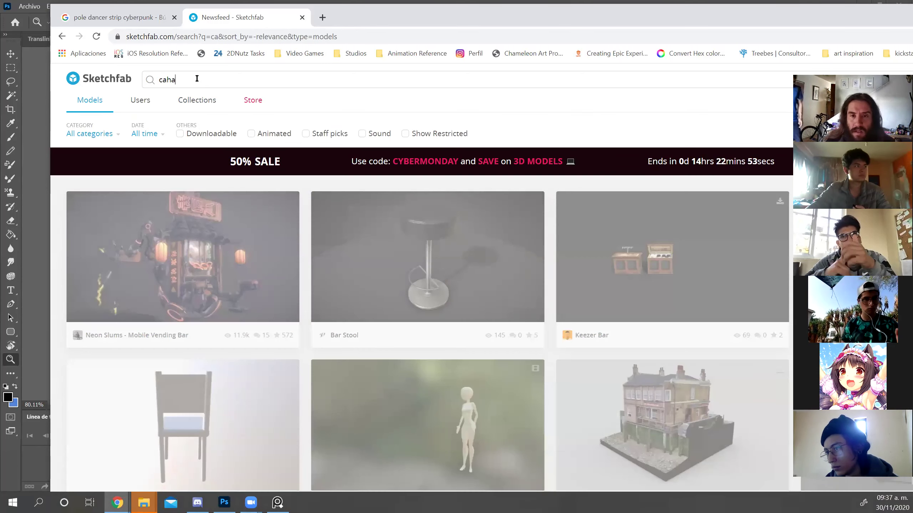
pyautogui.press('BackSpace')
pyautogui.press('BackSpace')
pyautogui.press('BackSpace')
pyautogui.write('haracter sit')
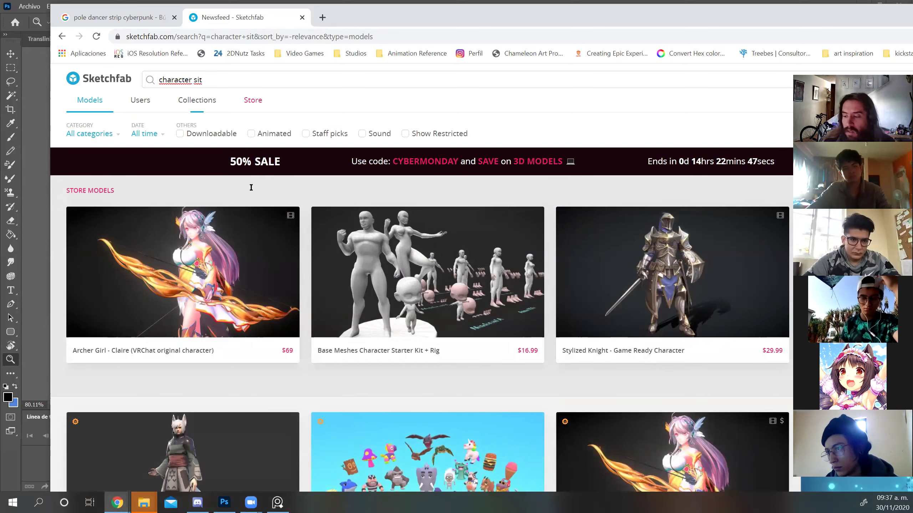
pyautogui.scroll(-8, 251, 187)
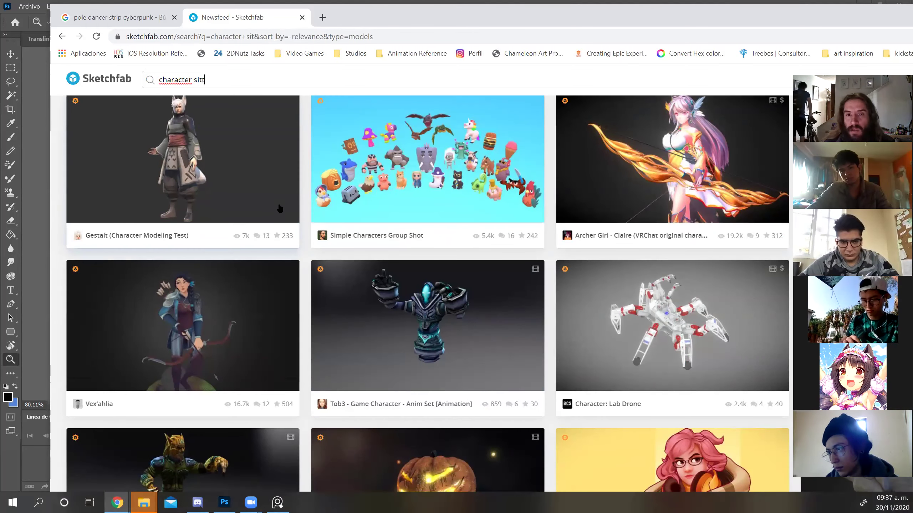
pyautogui.write('ed')
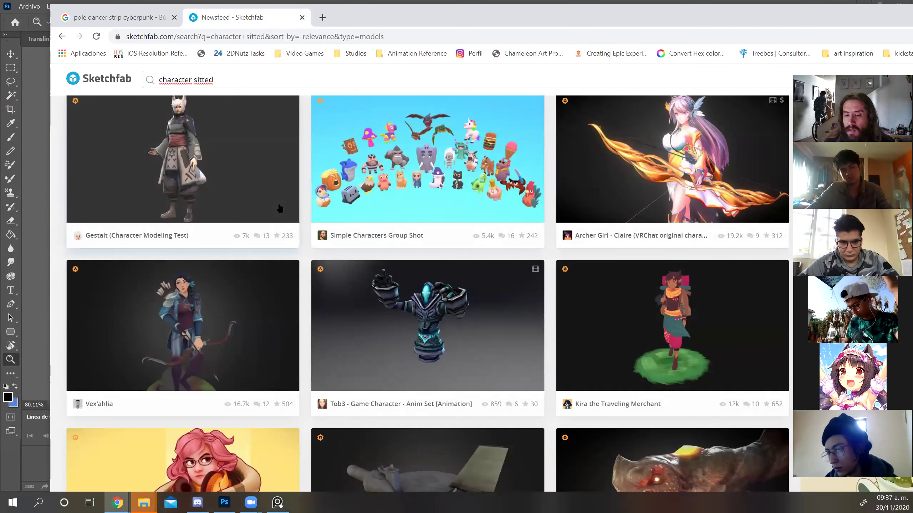
pyautogui.scroll(-5, 279, 206)
pyautogui.scroll(5, 278, 203)
pyautogui.moveTo(193, 80); pyautogui.dragTo(245, 92)
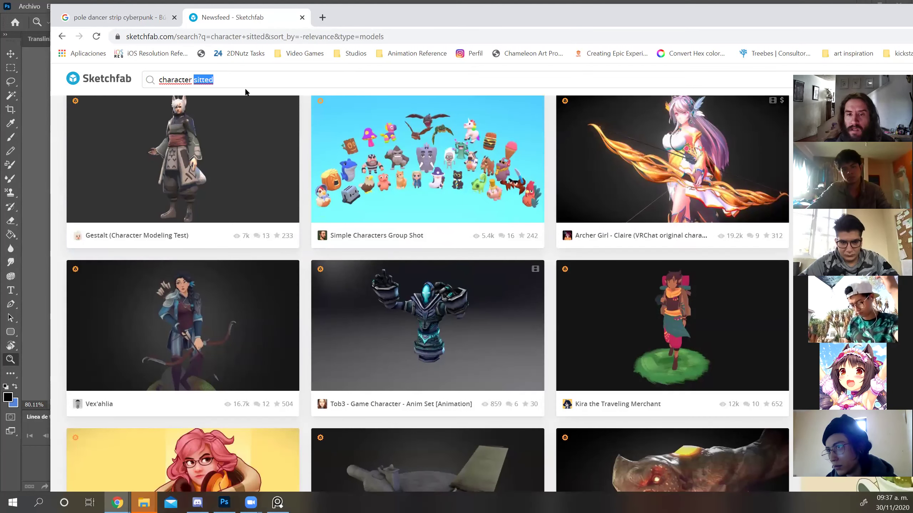
pyautogui.press('Return')
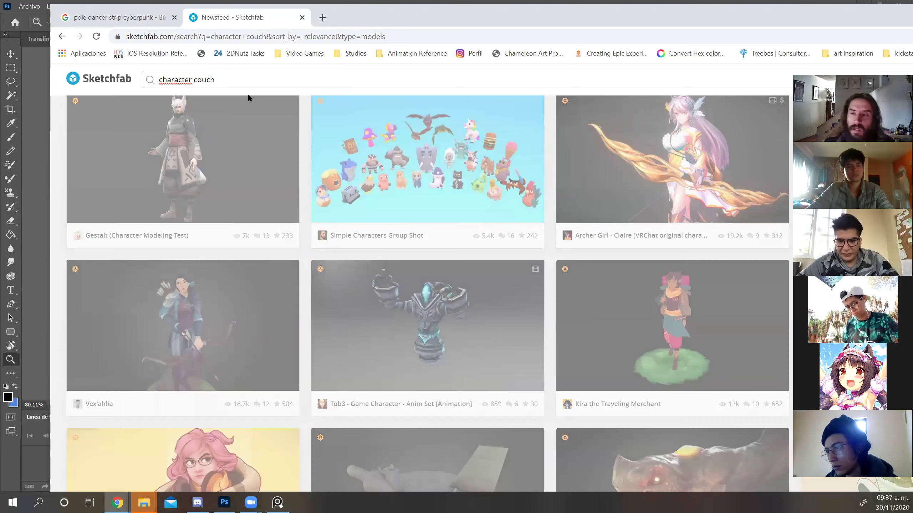
pyautogui.scroll(-15, 448, 234)
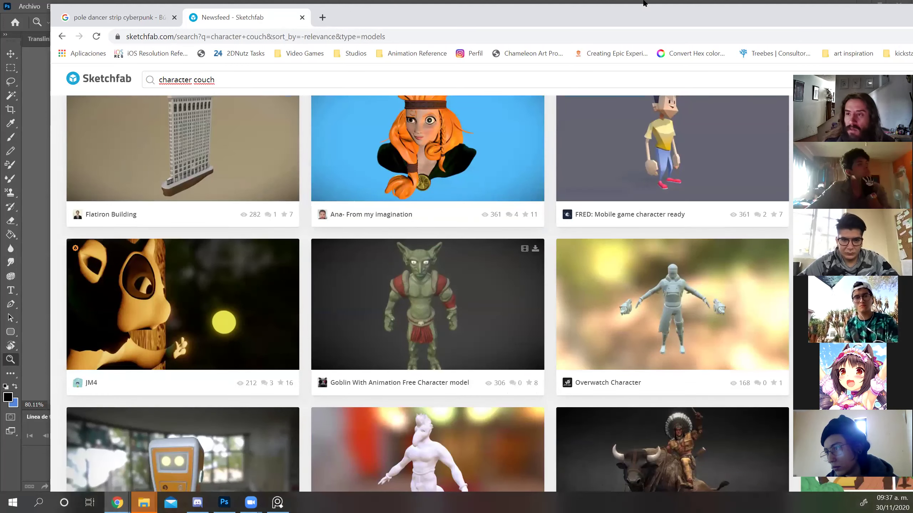
pyautogui.doubleClick(480, 2)
# Scroll through the character couch results, then search for 'character sitting'.
pyautogui.scroll(-6, 492, 216)
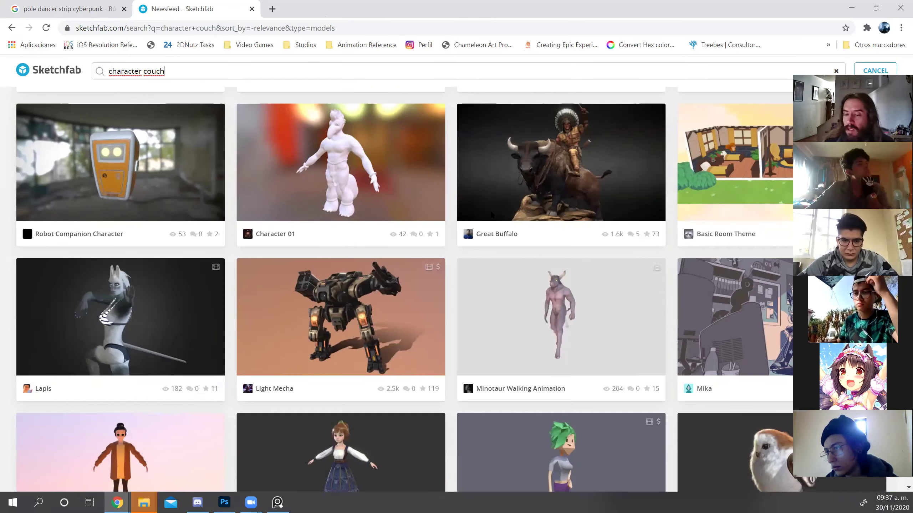
pyautogui.scroll(-5, 491, 215)
pyautogui.scroll(-5, 492, 215)
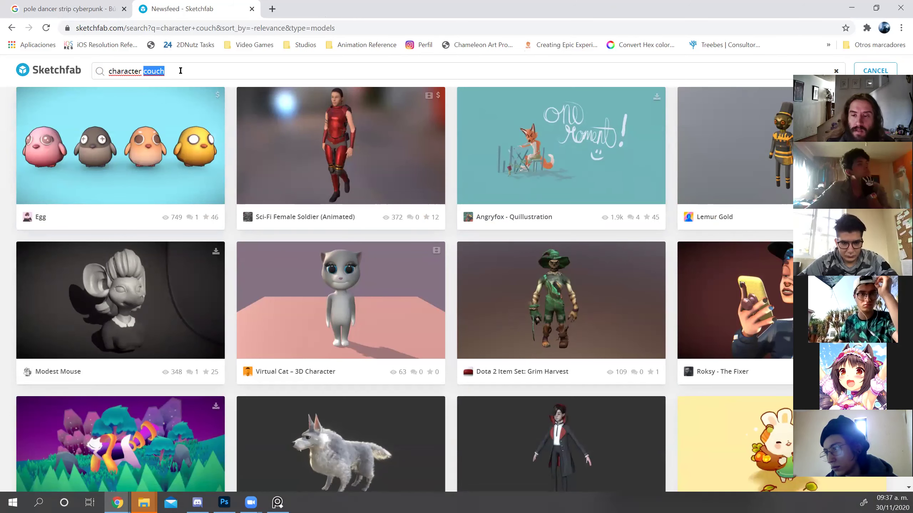
pyautogui.scroll(-12, 247, 229)
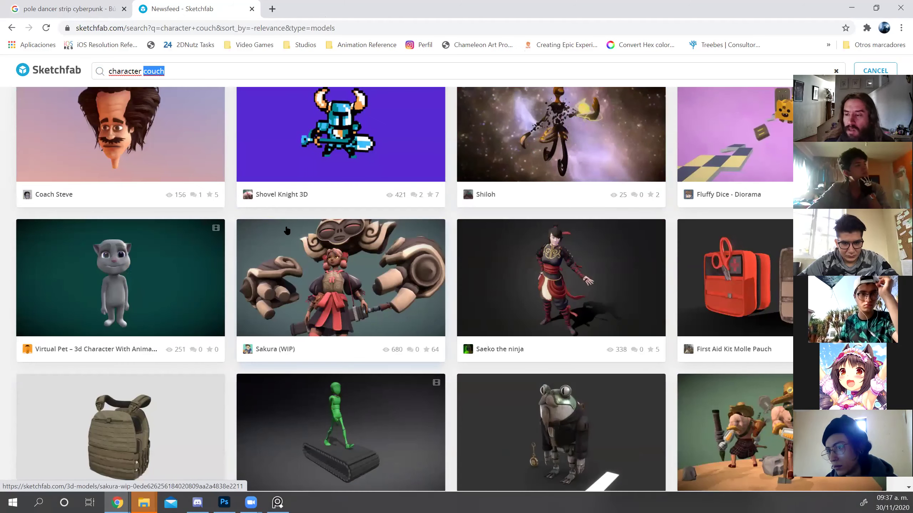
pyautogui.scroll(-5, 286, 230)
pyautogui.scroll(-5, 287, 230)
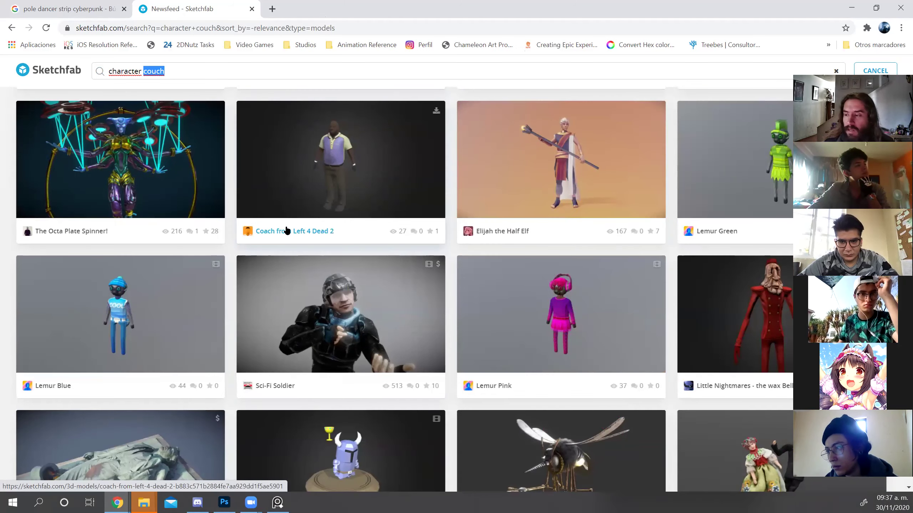
pyautogui.scroll(-11, 287, 230)
pyautogui.scroll(-6, 286, 225)
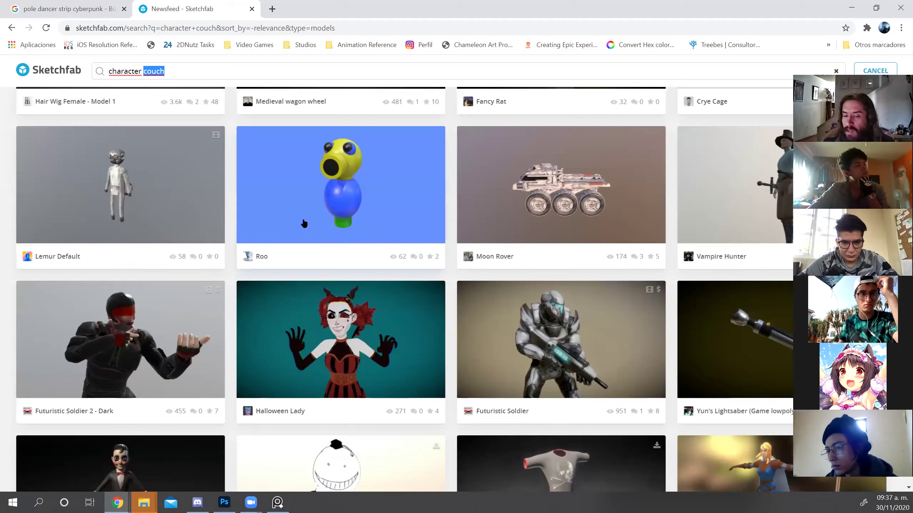
pyautogui.scroll(-12, 368, 205)
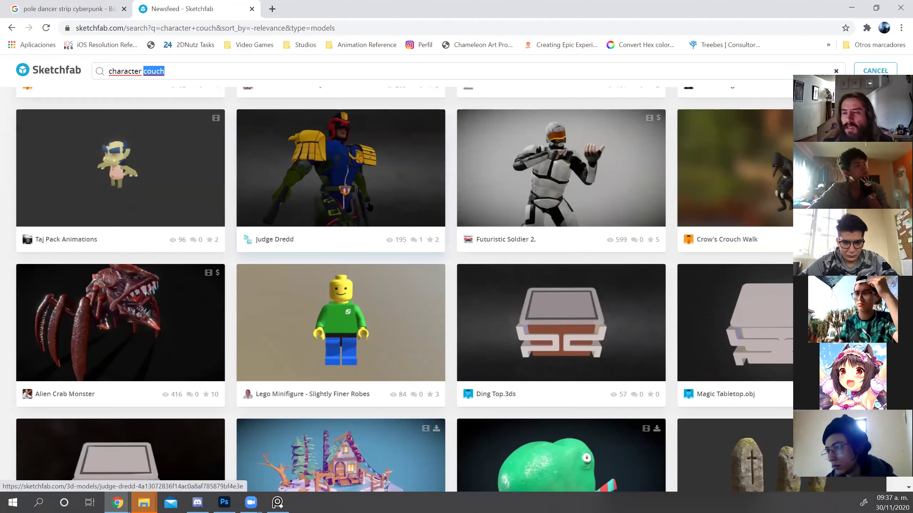
pyautogui.scroll(-7, 369, 206)
pyautogui.scroll(-19, 369, 214)
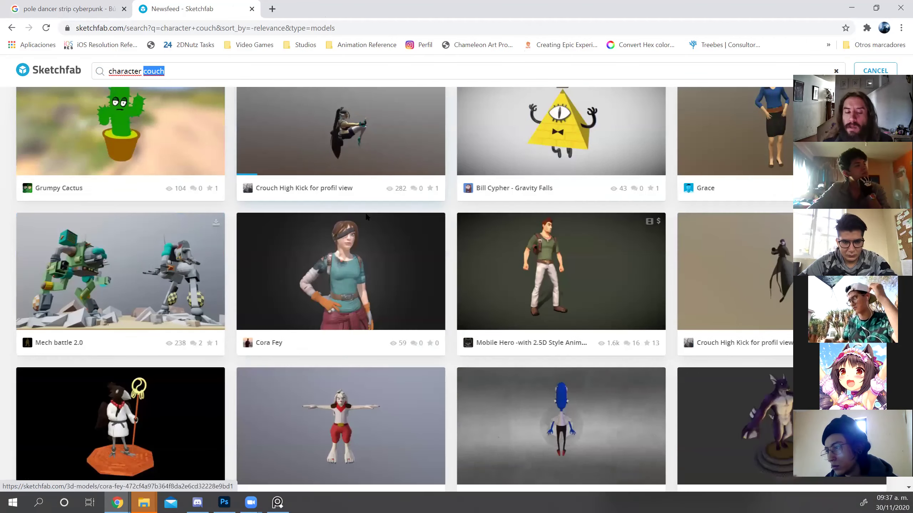
pyautogui.scroll(-7, 366, 218)
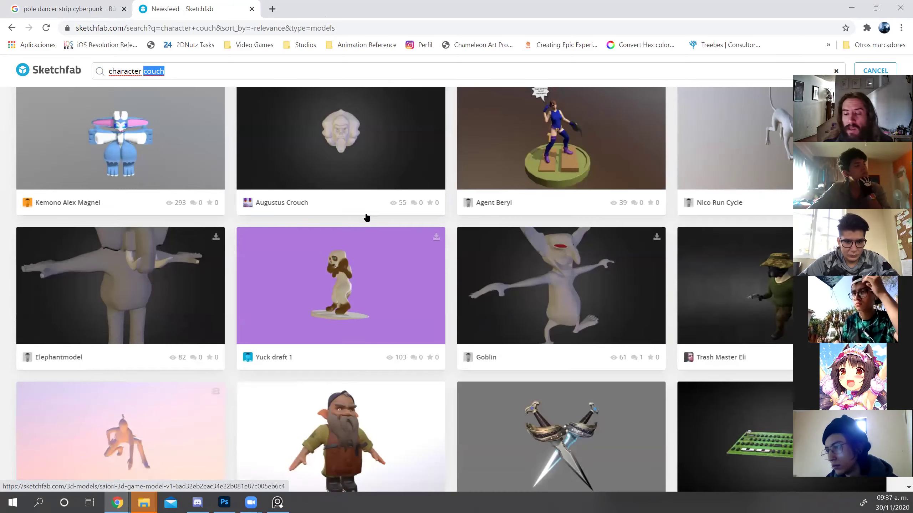
pyautogui.scroll(-4, 366, 216)
pyautogui.scroll(-13, 366, 215)
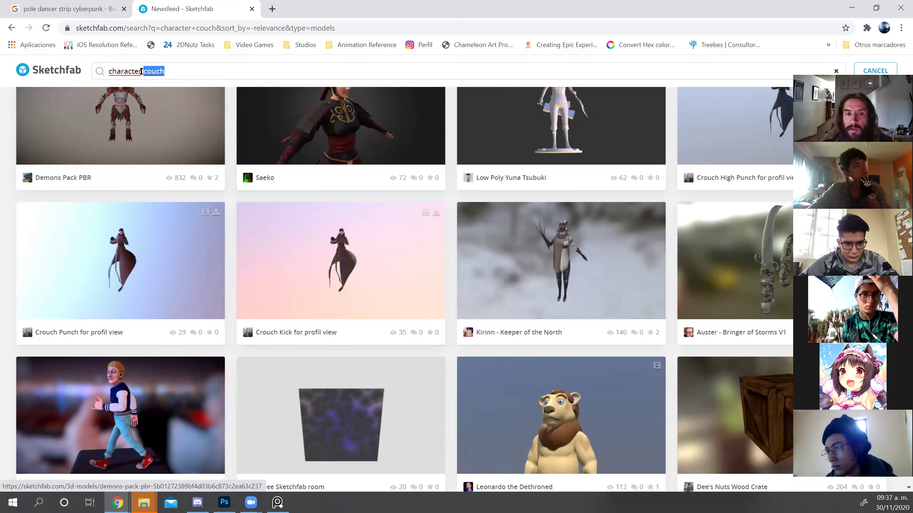
pyautogui.click(140, 72)
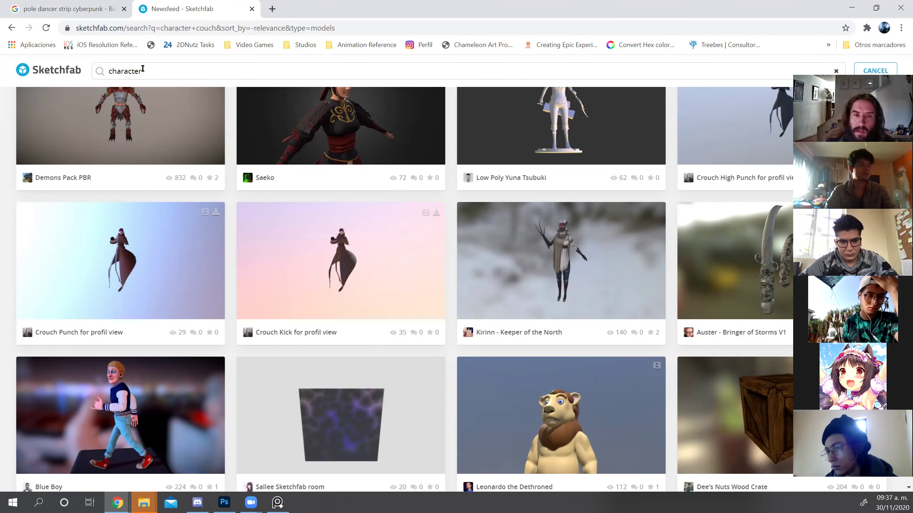
pyautogui.write('sitting')
pyautogui.press('Return')
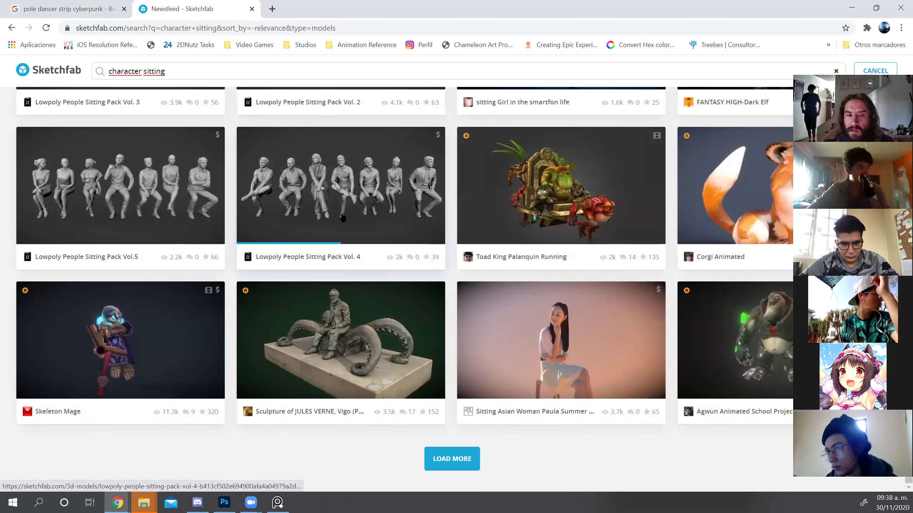
# Orbit the Lowpoly People Sitting Pack Vol. 4 model from several angles, then close it.
pyautogui.click(367, 183)
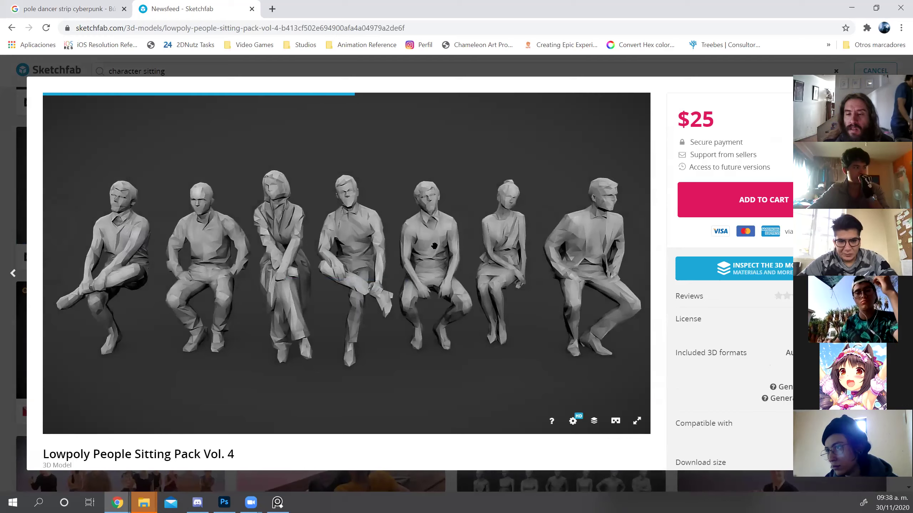
pyautogui.moveTo(388, 180); pyautogui.dragTo(312, 248)
pyautogui.scroll(-3, 302, 284)
pyautogui.scroll(6, 299, 299)
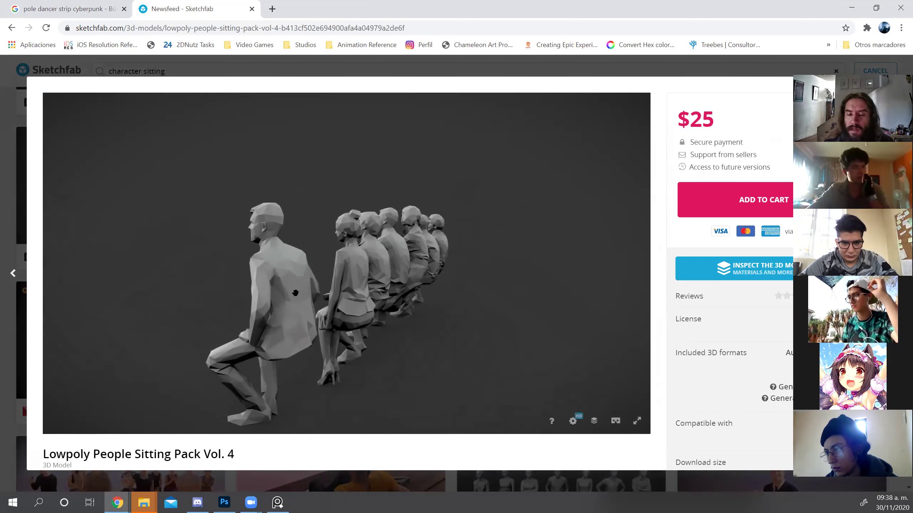
pyautogui.moveTo(290, 294)
pyautogui.mouseDown()
pyautogui.moveTo(296, 305)
pyautogui.moveTo(318, 290)
pyautogui.moveTo(289, 297)
pyautogui.moveTo(255, 277)
pyautogui.moveTo(268, 271)
pyautogui.moveTo(253, 275)
pyautogui.moveTo(277, 262)
pyautogui.moveTo(177, 273)
pyautogui.moveTo(189, 263)
pyautogui.moveTo(405, 267)
pyautogui.moveTo(538, 318)
pyautogui.moveTo(116, 317)
pyautogui.mouseUp()
pyautogui.moveTo(215, 324); pyautogui.dragTo(302, 327)
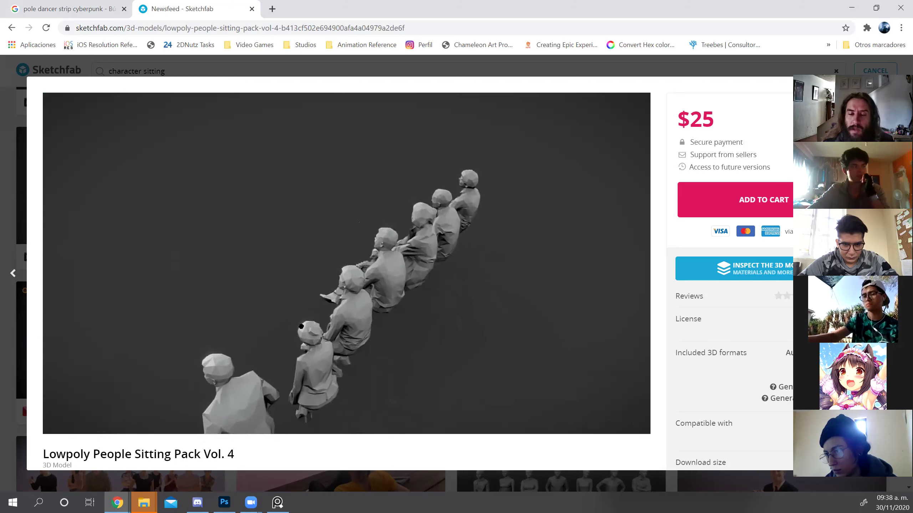
pyautogui.moveTo(323, 293); pyautogui.dragTo(288, 322)
pyautogui.moveTo(328, 281); pyautogui.dragTo(405, 218)
pyautogui.press('Escape')
pyautogui.scroll(-5, 431, 386)
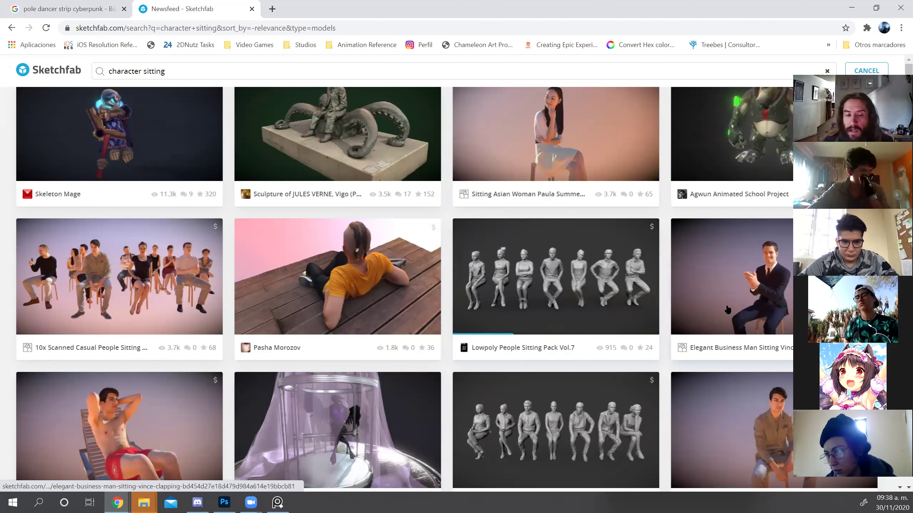
pyautogui.scroll(-3, 598, 335)
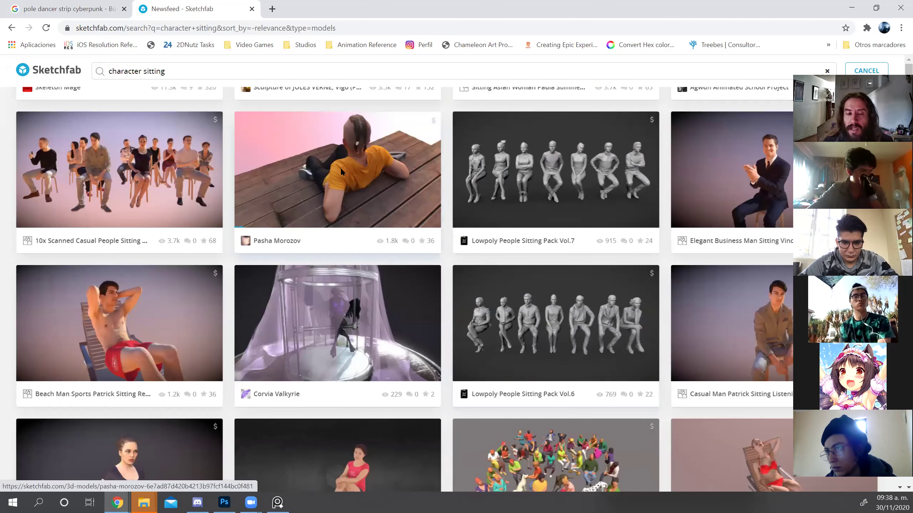
# Snip a back view of the man-on-wooden-steps scan, then return to the Photoshop sketch.
pyautogui.click(341, 167)
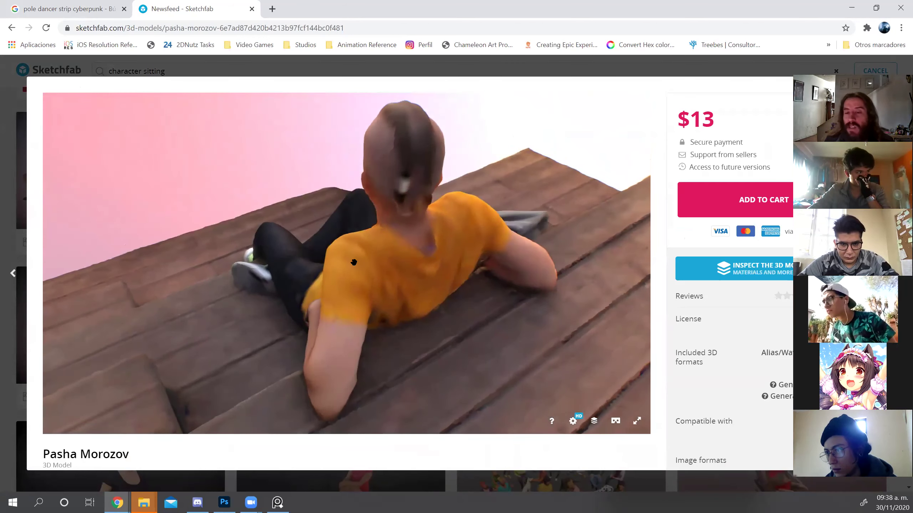
pyautogui.moveTo(354, 263); pyautogui.dragTo(375, 241)
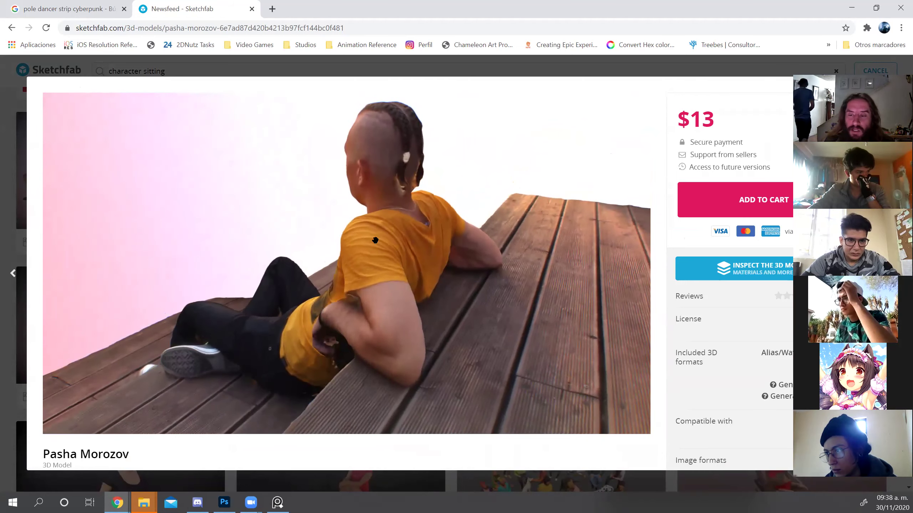
pyautogui.press('super+shift+s')
pyautogui.moveTo(133, 95); pyautogui.dragTo(551, 407)
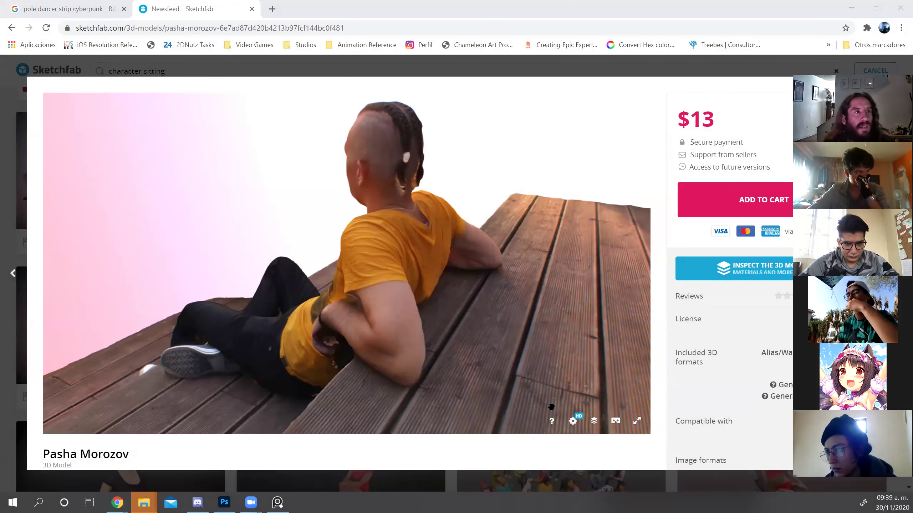
pyautogui.hotkey('alt', 'Tab')
pyautogui.moveTo(256, 185)
pyautogui.mouseDown()
pyautogui.moveTo(316, 210)
pyautogui.moveTo(286, 198)
pyautogui.mouseUp()
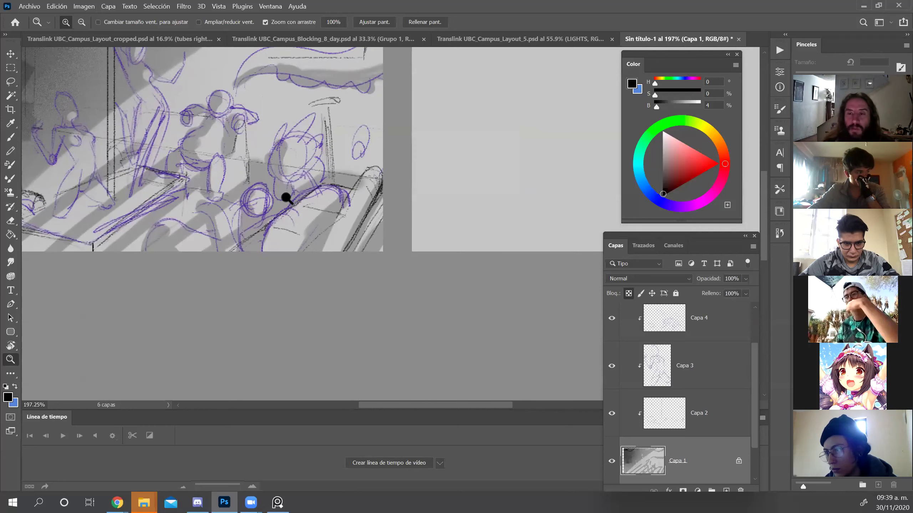
# Paste the back-view seated-man snip as a layer, scaled to about 32% over the sketch's lower right.
pyautogui.hotkey('ctrl', 'v')
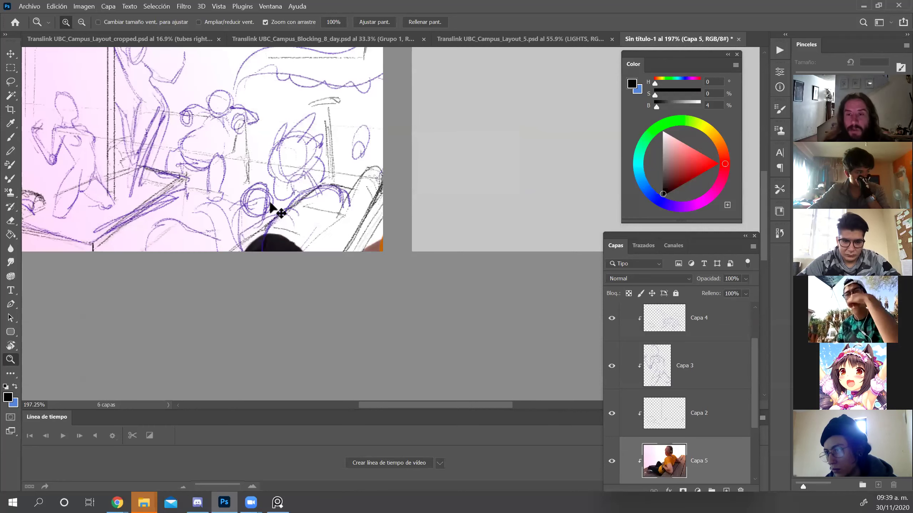
pyautogui.hotkey('ctrl', '-')
pyautogui.hotkey('ctrl', '-')
pyautogui.hotkey('ctrl', '-')
pyautogui.hotkey('ctrl', 't')
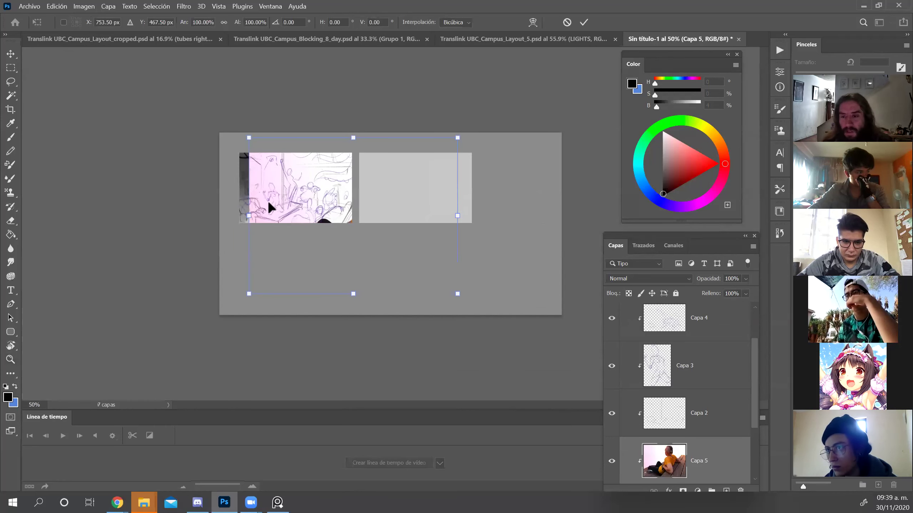
pyautogui.moveTo(456, 292); pyautogui.dragTo(362, 255)
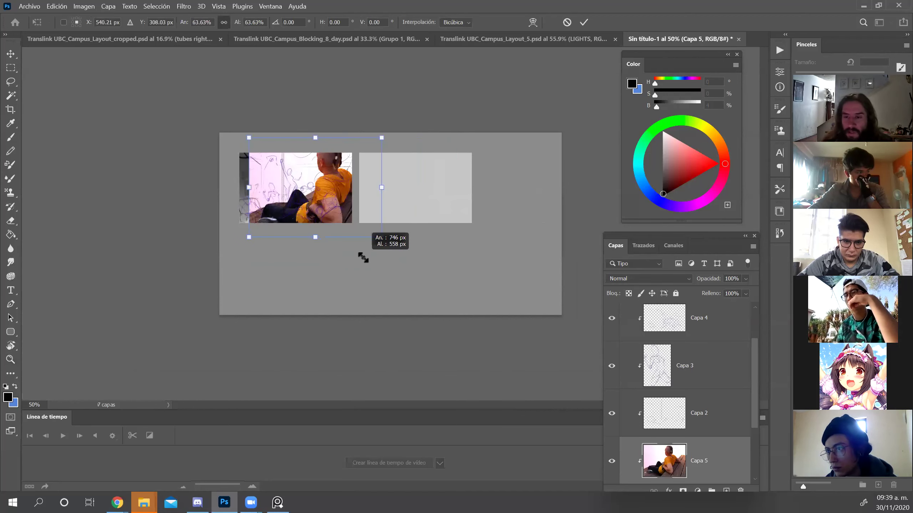
pyautogui.moveTo(313, 189); pyautogui.dragTo(312, 211)
pyautogui.moveTo(379, 159); pyautogui.dragTo(354, 215)
pyautogui.press('Return')
pyautogui.press('z')
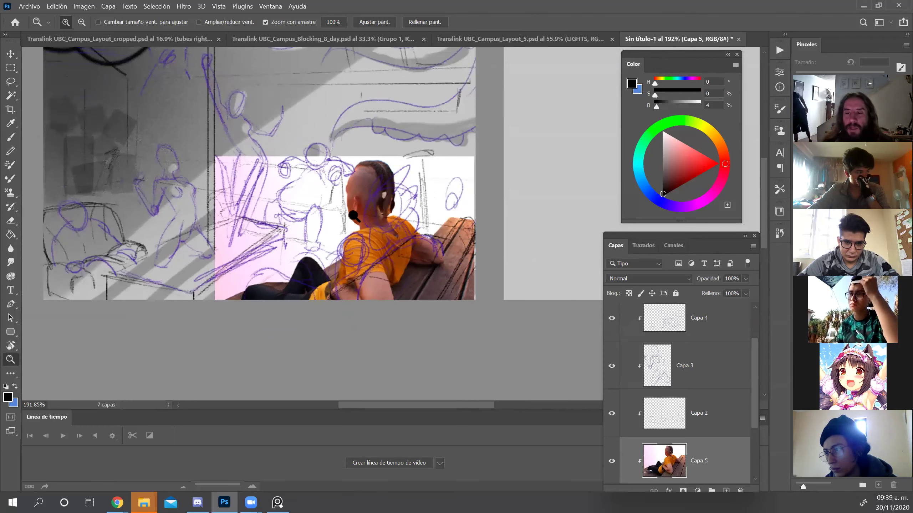
# Orbit the Sketchfab seated man to a front view and snip it.
pyautogui.hotkey('alt', 'Tab')
pyautogui.moveTo(342, 257)
pyautogui.mouseDown()
pyautogui.moveTo(461, 251)
pyautogui.moveTo(393, 276)
pyautogui.moveTo(387, 244)
pyautogui.mouseUp()
pyautogui.scroll(-5, 462, 252)
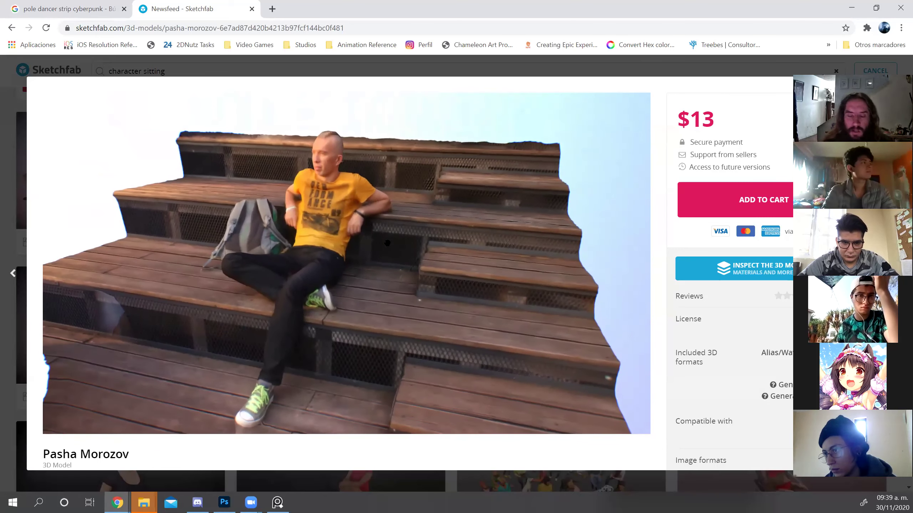
pyautogui.press('super+shift+s')
pyautogui.moveTo(205, 101); pyautogui.dragTo(401, 435)
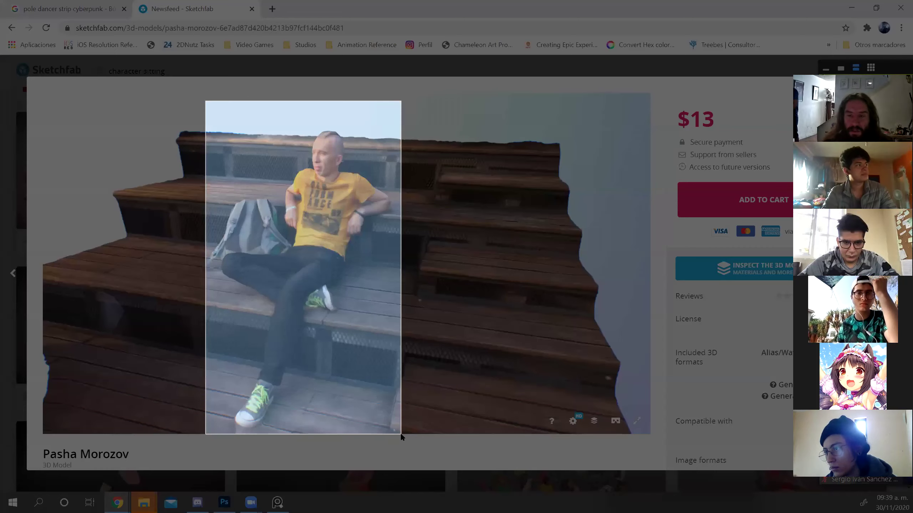
pyautogui.hotkey('alt', 'Tab')
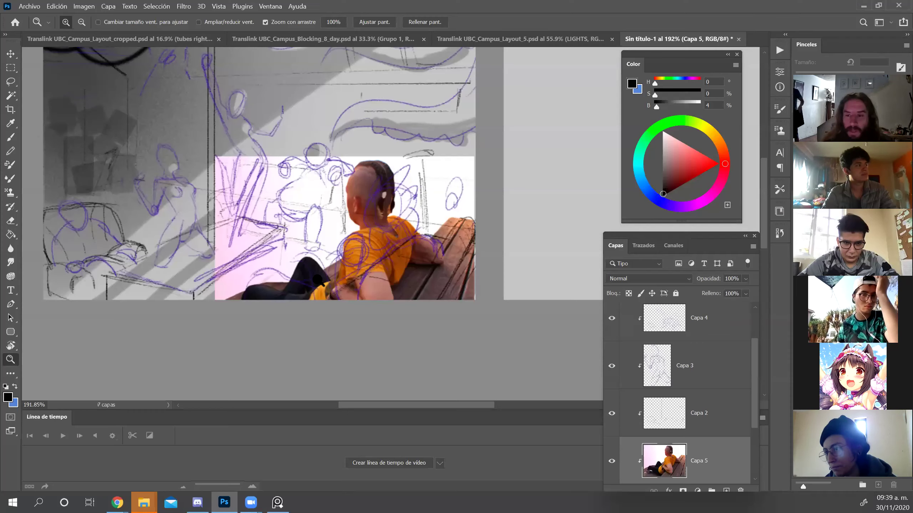
# Paste the front-view snip as Capa 6, shrunk and placed centre-left on the sketch.
pyautogui.hotkey('ctrl', 'v')
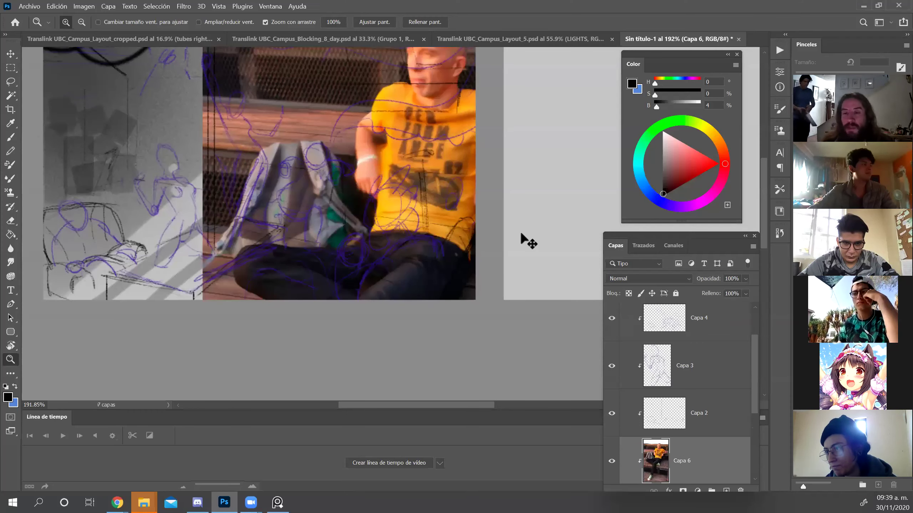
pyautogui.hotkey('ctrl', 't')
pyautogui.hotkey('ctrl', '1')
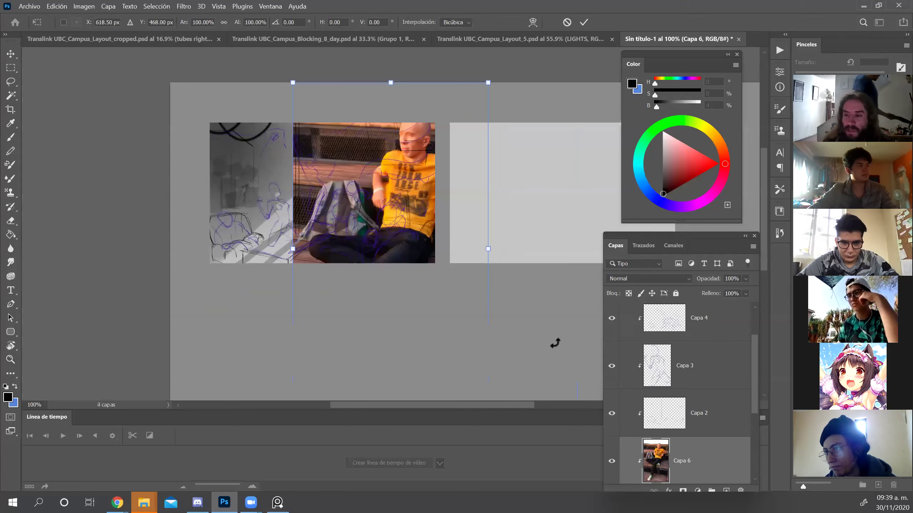
pyautogui.click(488, 83)
pyautogui.moveTo(486, 83)
pyautogui.mouseDown()
pyautogui.moveTo(425, 147)
pyautogui.moveTo(506, 46)
pyautogui.moveTo(487, 86)
pyautogui.mouseUp()
pyautogui.moveTo(420, 181); pyautogui.dragTo(322, 213)
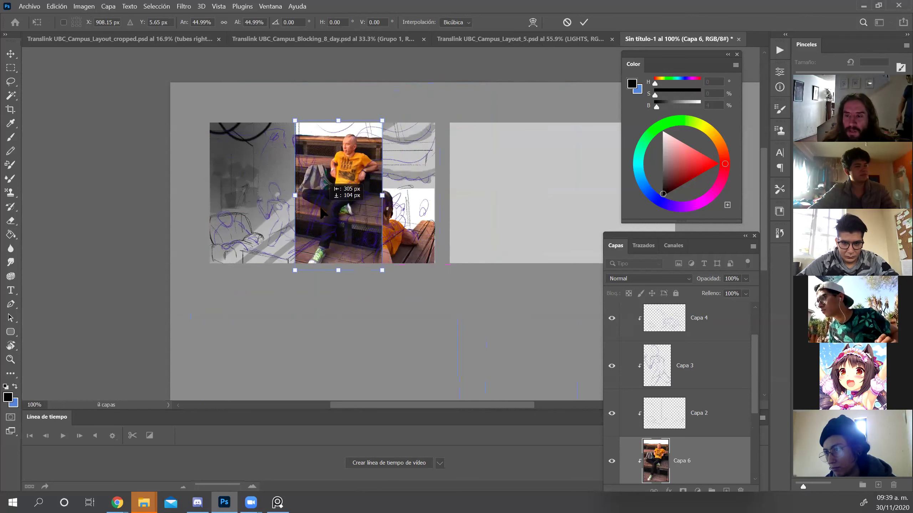
pyautogui.moveTo(379, 118); pyautogui.dragTo(424, 107)
pyautogui.moveTo(416, 164); pyautogui.dragTo(358, 224)
pyautogui.moveTo(367, 168); pyautogui.dragTo(361, 178)
pyautogui.moveTo(337, 214); pyautogui.dragTo(346, 212)
pyautogui.press('Return')
pyautogui.press('z')
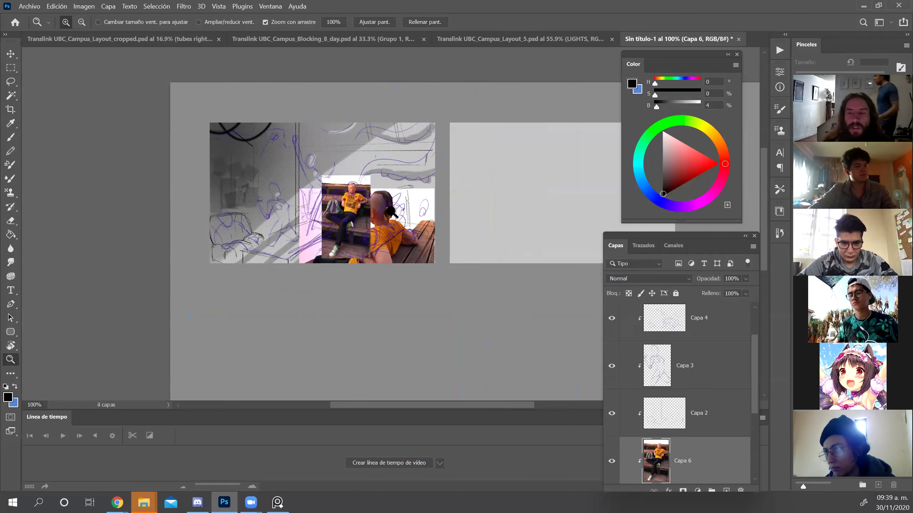
pyautogui.scroll(-3, 652, 341)
# Erase the pink area beside the boy photo on Capa 5 with the Magic Wand.
pyautogui.click(675, 372)
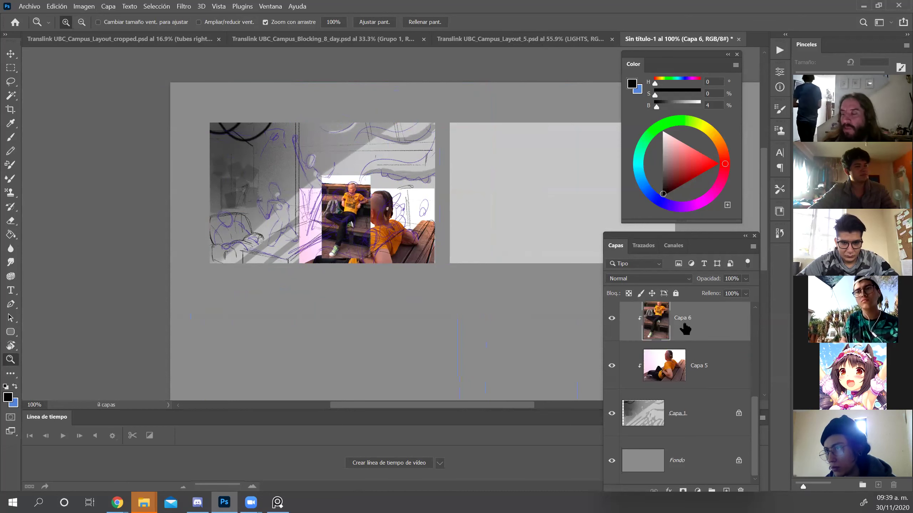
pyautogui.press('w')
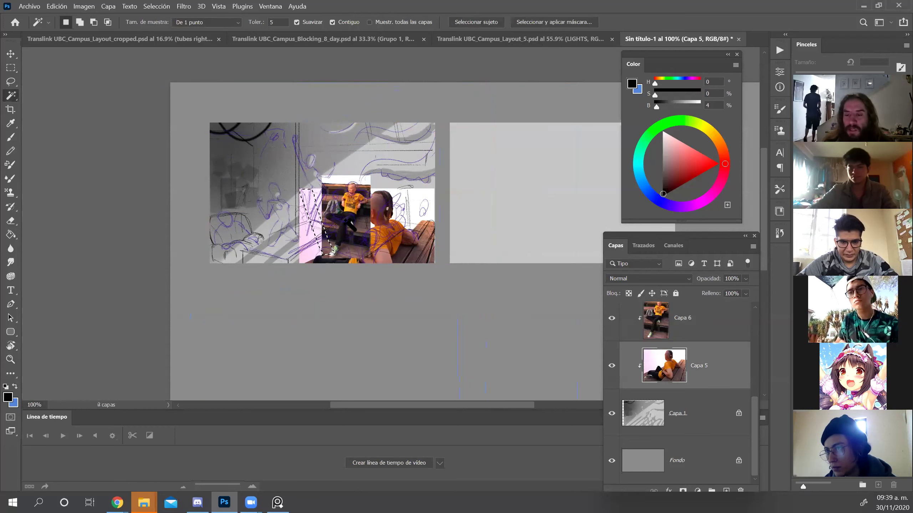
pyautogui.click(303, 203)
pyautogui.press('Delete')
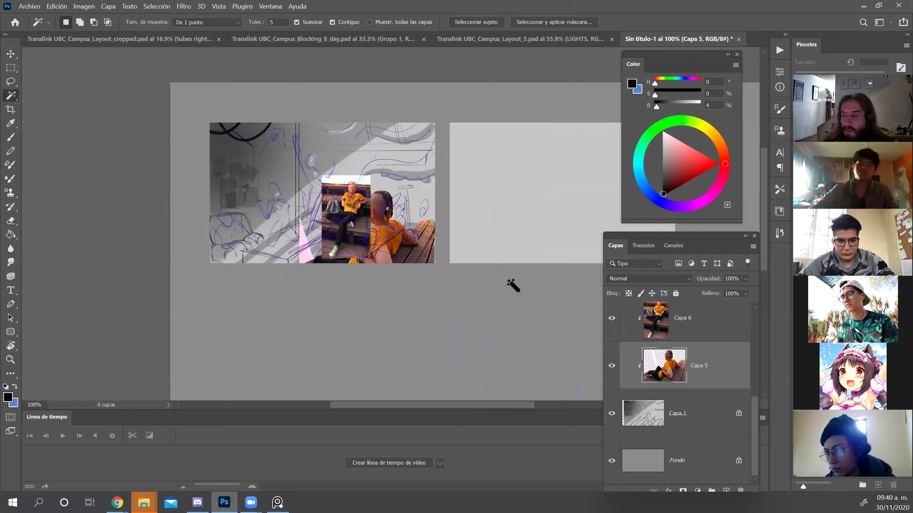
# Move the Capa 6 layer below Capa 5 in the Layers panel.
pyautogui.moveTo(654, 309); pyautogui.dragTo(680, 387)
pyautogui.press('z')
pyautogui.moveTo(396, 217)
pyautogui.mouseDown()
pyautogui.moveTo(380, 213)
pyautogui.moveTo(392, 214)
pyautogui.mouseUp()
# Return to the character sitting results and open the Beach Man Sports Patrick Sitting Relaxing model.
pyautogui.hotkey('alt', 'Tab')
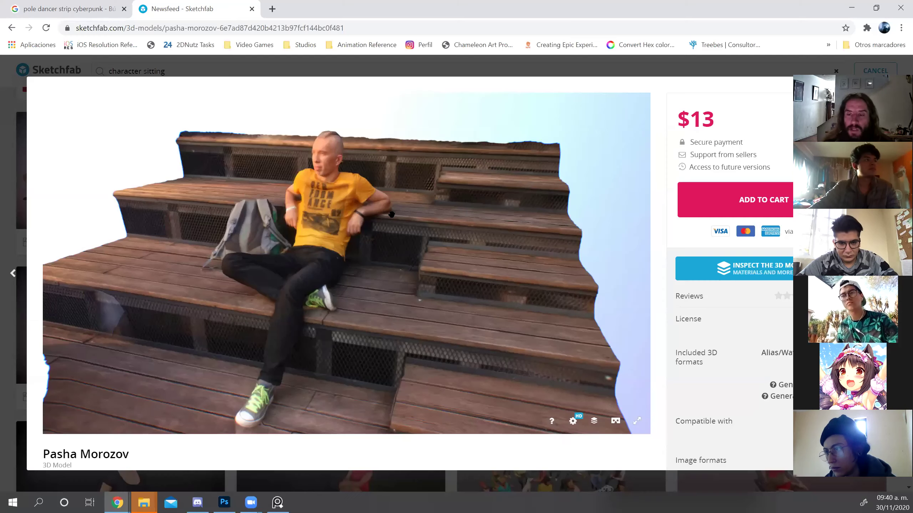
pyautogui.click(12, 27)
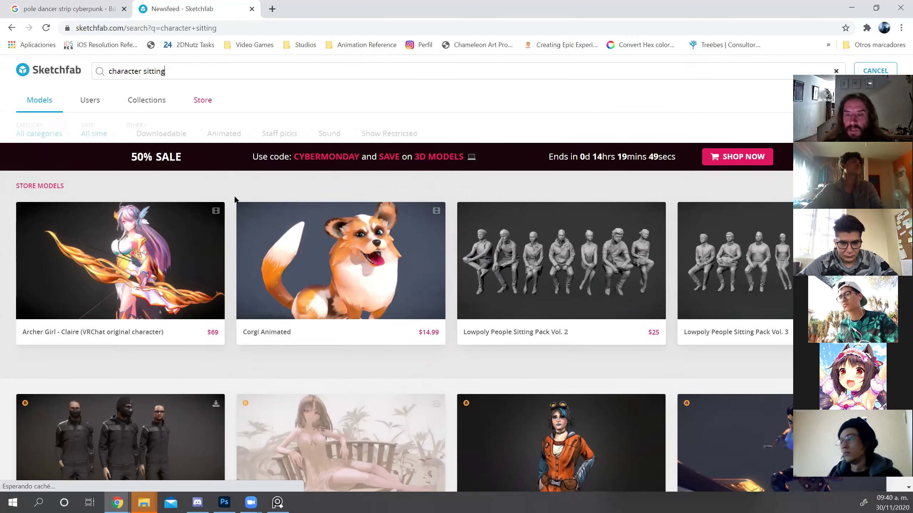
pyautogui.scroll(-3, 287, 237)
pyautogui.scroll(-4, 289, 235)
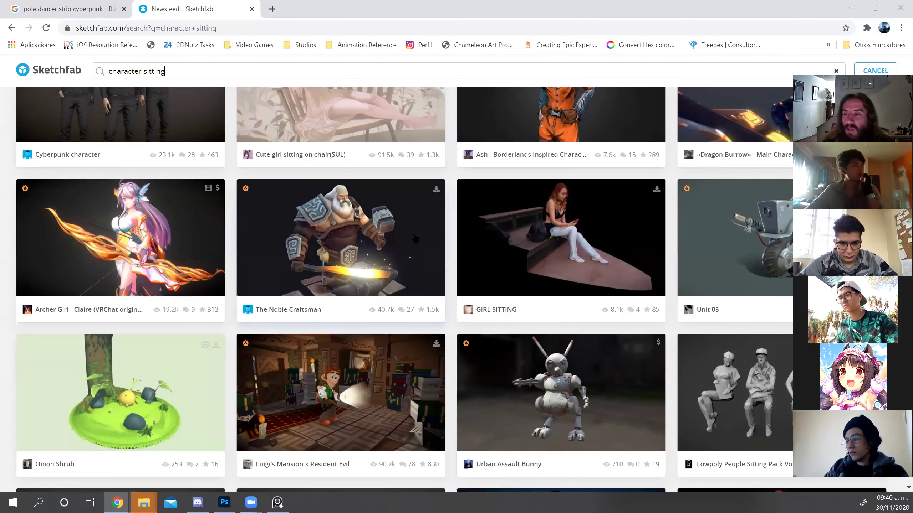
pyautogui.scroll(-5, 504, 312)
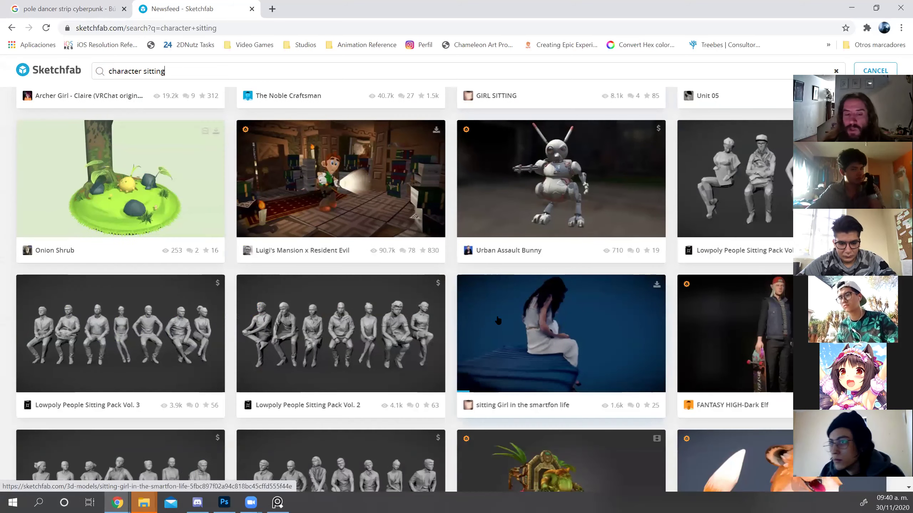
pyautogui.scroll(-5, 497, 320)
pyautogui.scroll(-3, 499, 320)
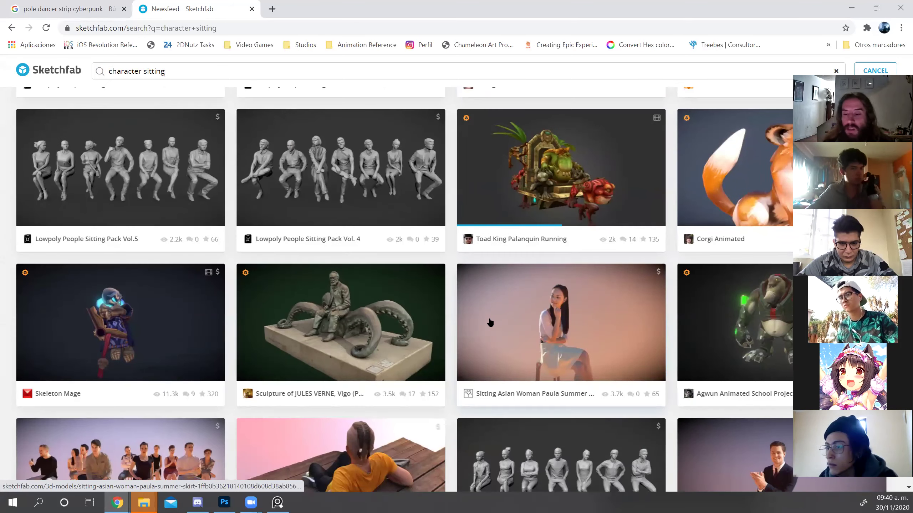
pyautogui.scroll(-7, 491, 319)
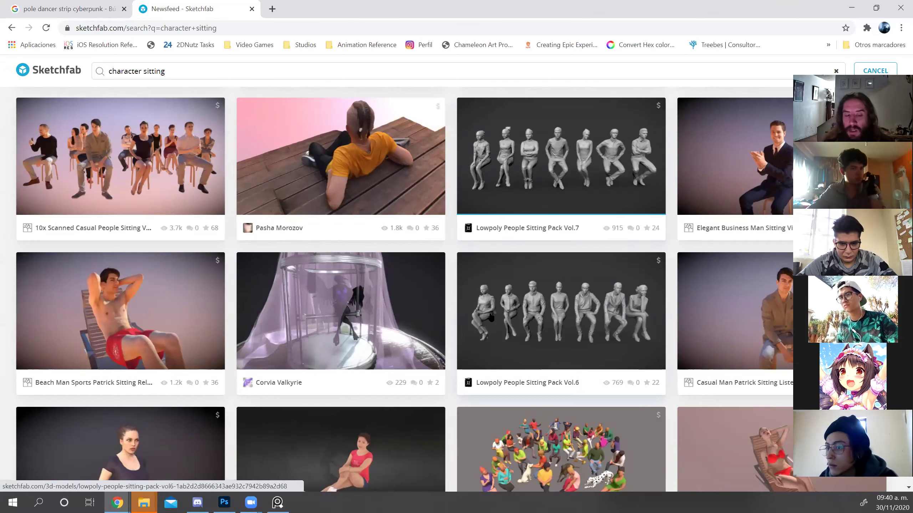
pyautogui.click(153, 296)
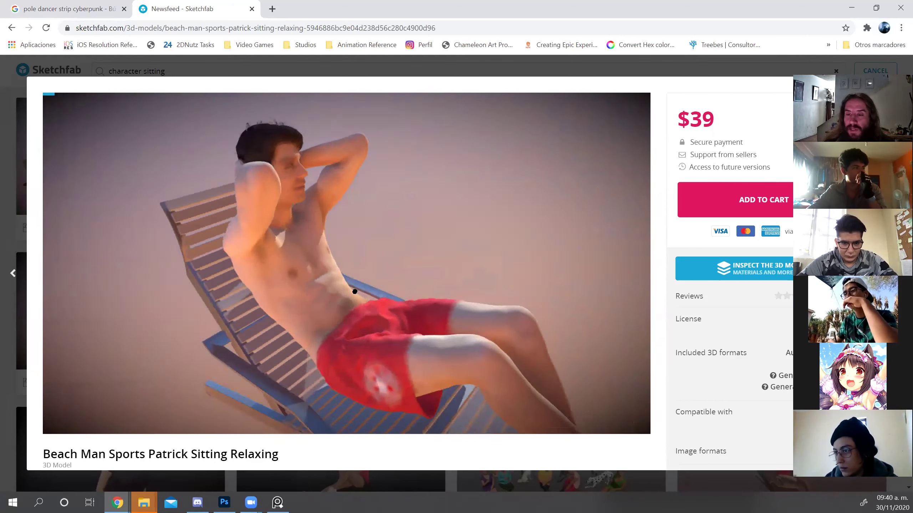
# Orbit the Beach Man model to a high top-down angle, then close its viewer.
pyautogui.moveTo(320, 282); pyautogui.dragTo(447, 336)
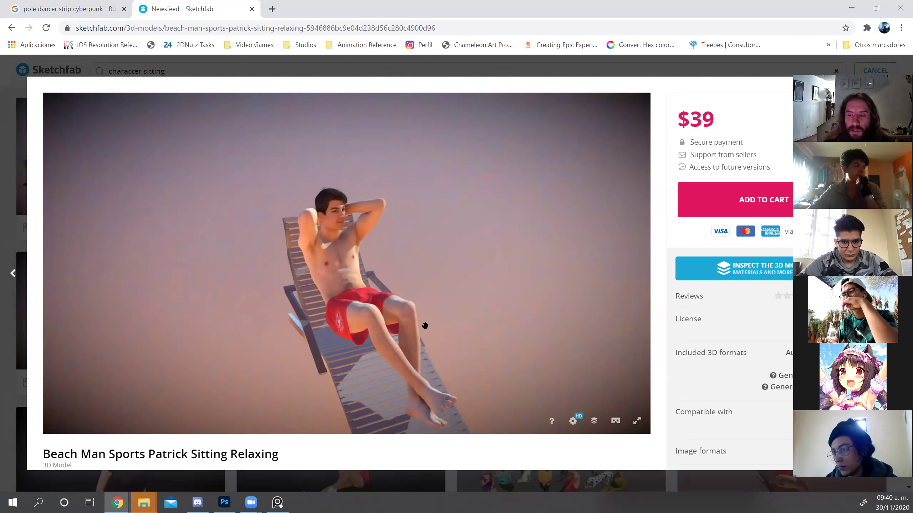
pyautogui.hotkey('alt', 'Tab')
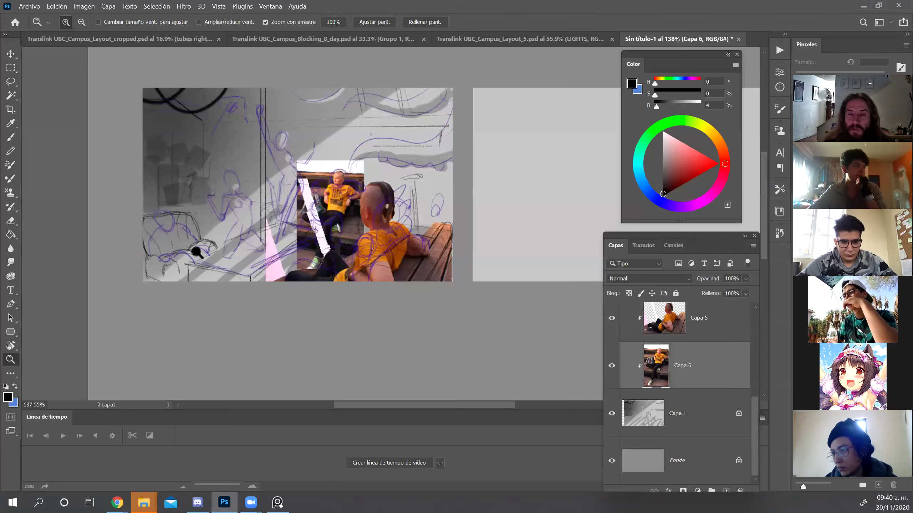
pyautogui.hotkey('alt', 'Tab')
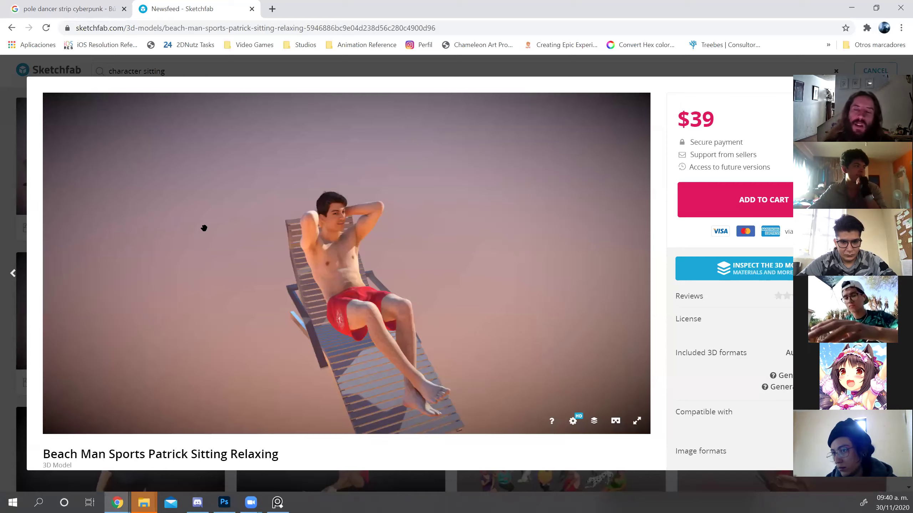
pyautogui.press('Escape')
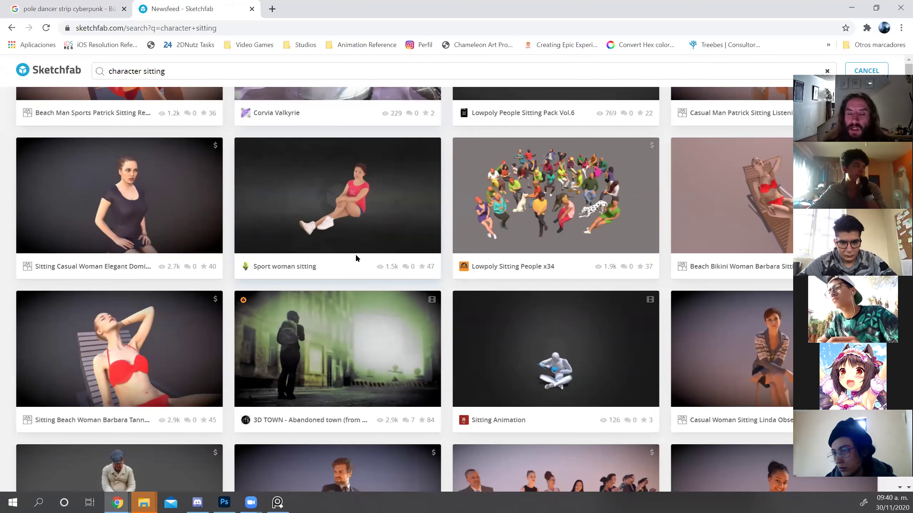
# Scroll further through the sitting results and close the Sketchfab tab.
pyautogui.scroll(-8, 356, 258)
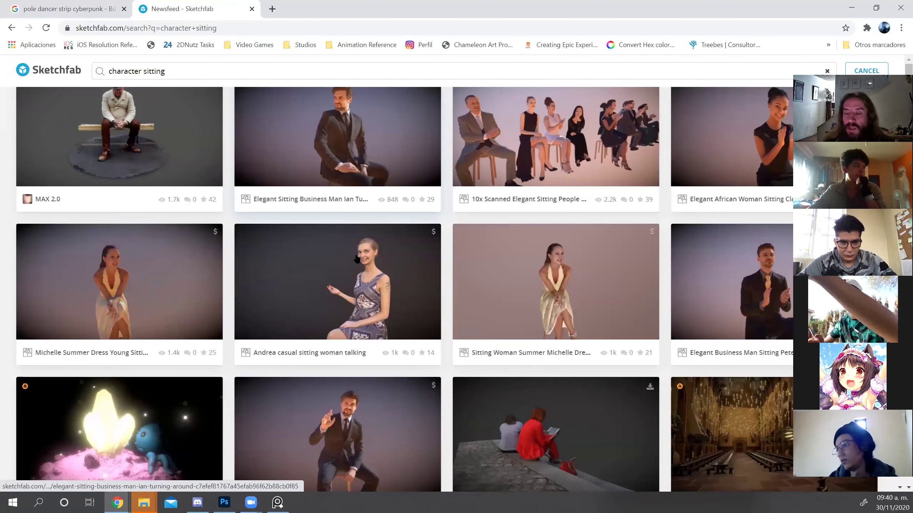
pyautogui.scroll(-6, 357, 257)
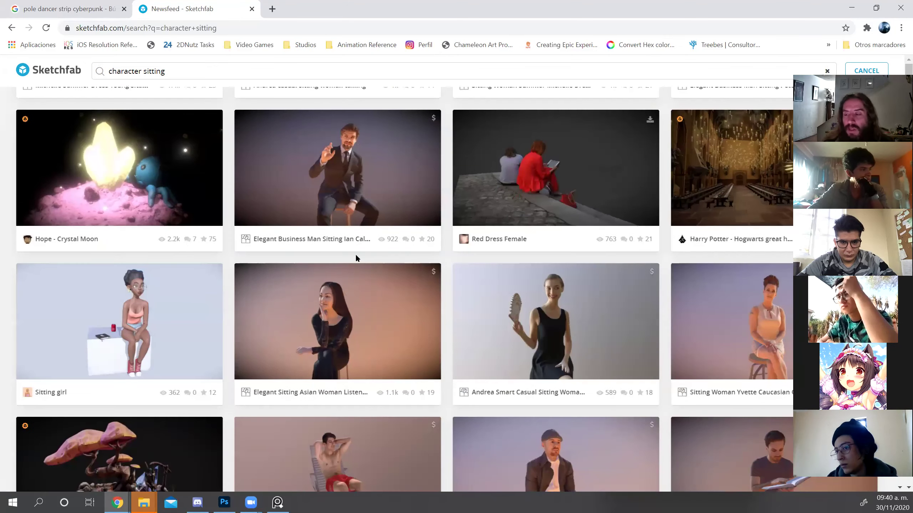
pyautogui.scroll(-6, 356, 256)
pyautogui.scroll(-2, 357, 255)
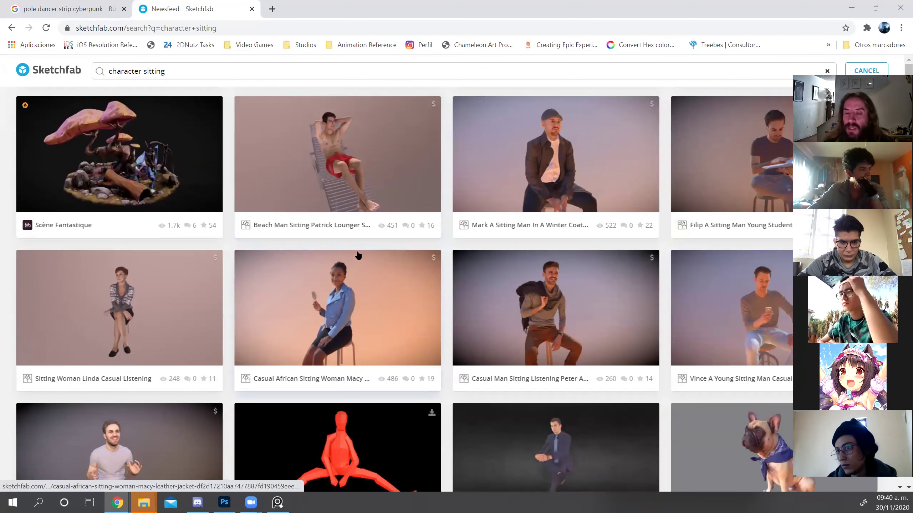
pyautogui.scroll(-5, 358, 256)
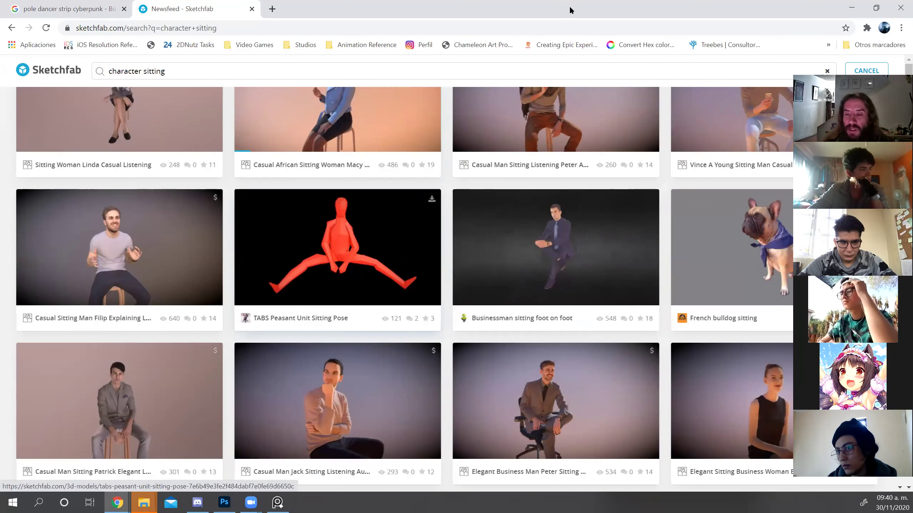
pyautogui.click(250, 8)
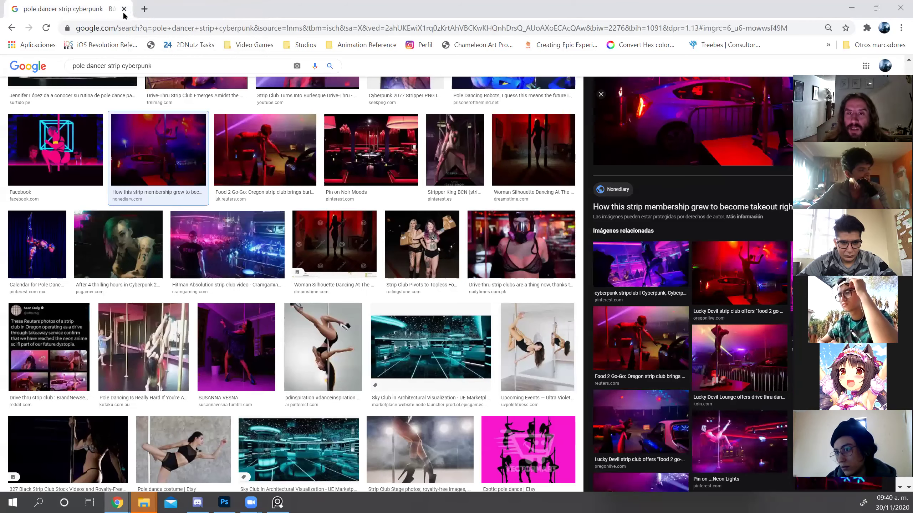
# Close the browser, zoom the composition to about 189%, and hide the Capa 6 boy photo.
pyautogui.click(124, 9)
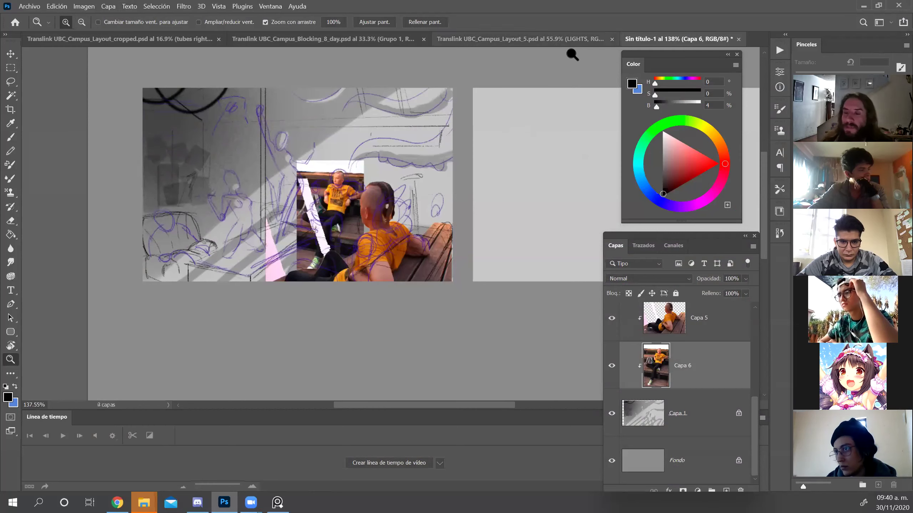
pyautogui.press('space')
pyautogui.moveTo(564, 142); pyautogui.dragTo(533, 181)
pyautogui.moveTo(282, 258); pyautogui.dragTo(313, 256)
pyautogui.press('space')
pyautogui.moveTo(312, 257); pyautogui.dragTo(343, 264)
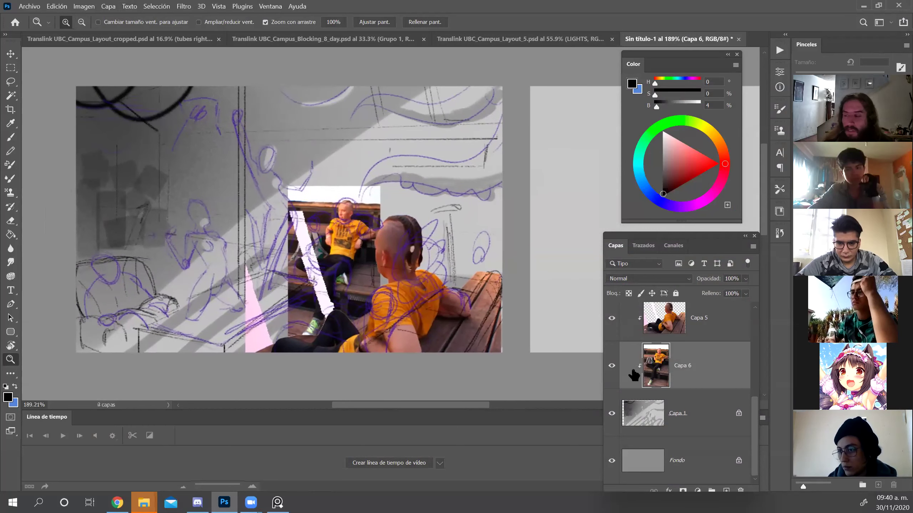
pyautogui.click(612, 366)
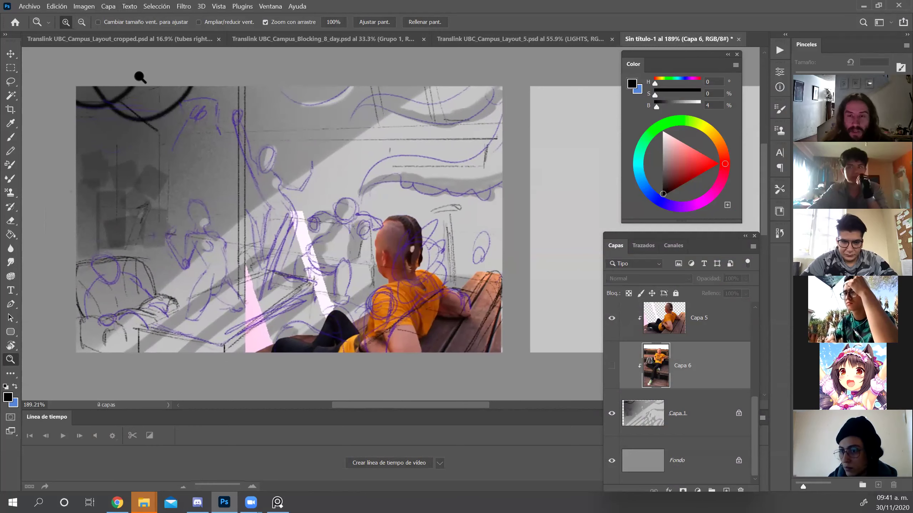
# Take a Win+Shift+S snip of the composition area.
pyautogui.press('super+shift+s')
pyautogui.moveTo(76, 84); pyautogui.dragTo(502, 362)
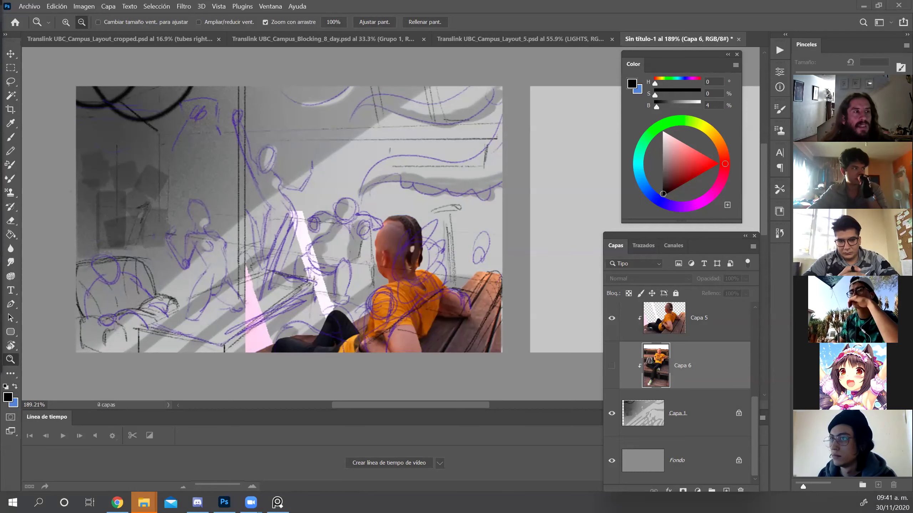
pyautogui.hotkey('alt', 'Tab')
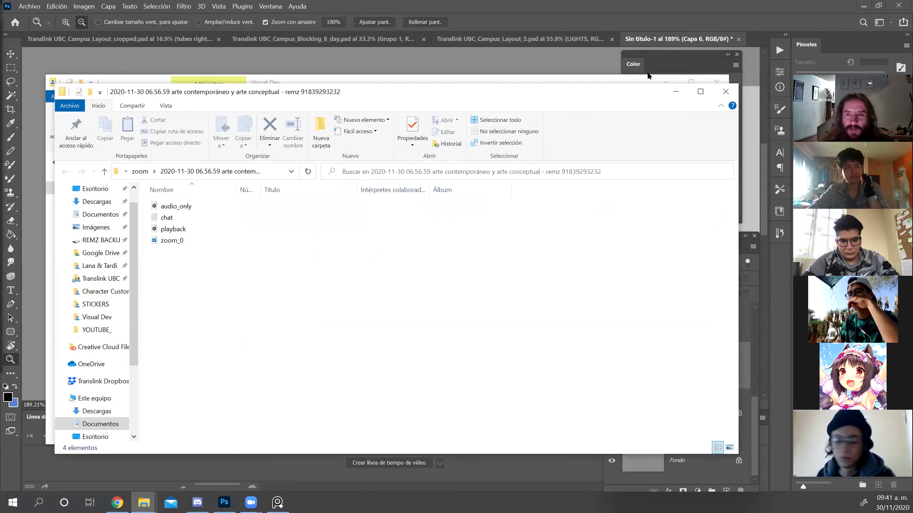
# Minimize the Zoom recording and Visual Dev Explorer windows and move the call window off the brushes panel.
pyautogui.click(675, 93)
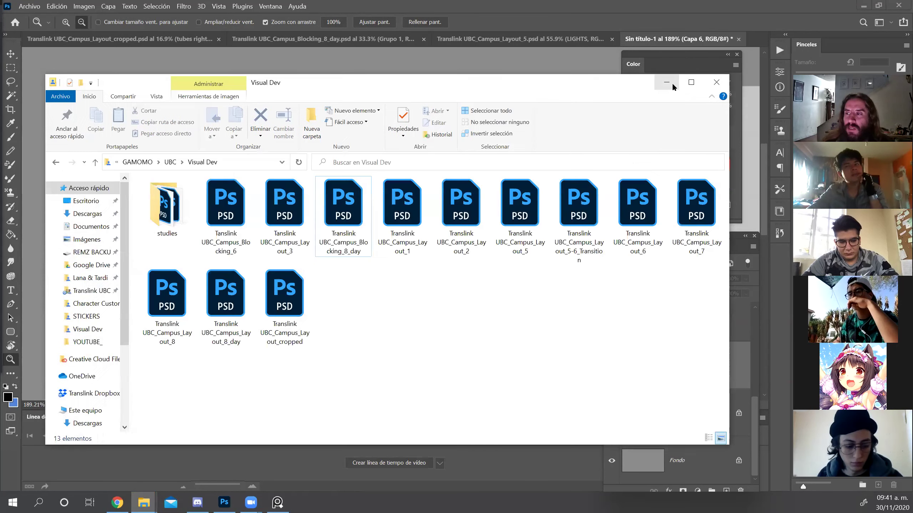
pyautogui.click(671, 83)
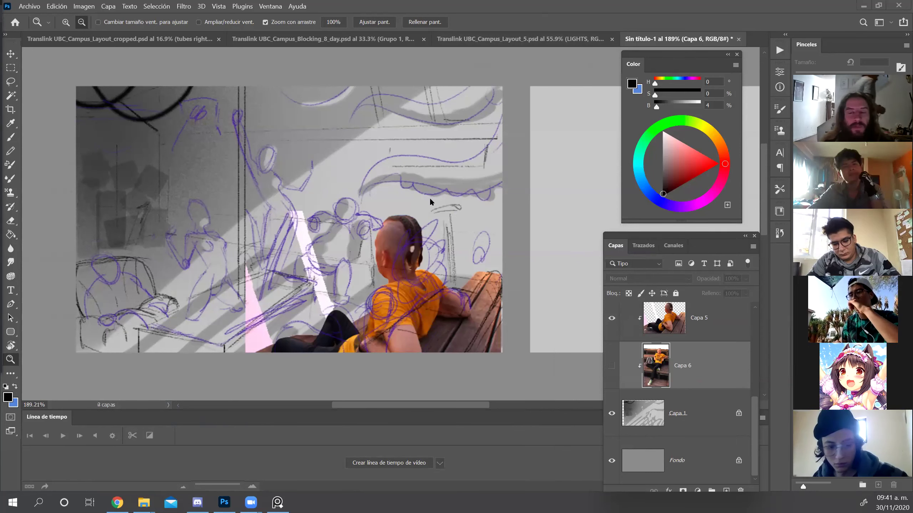
pyautogui.hotkey('alt', 'Tab')
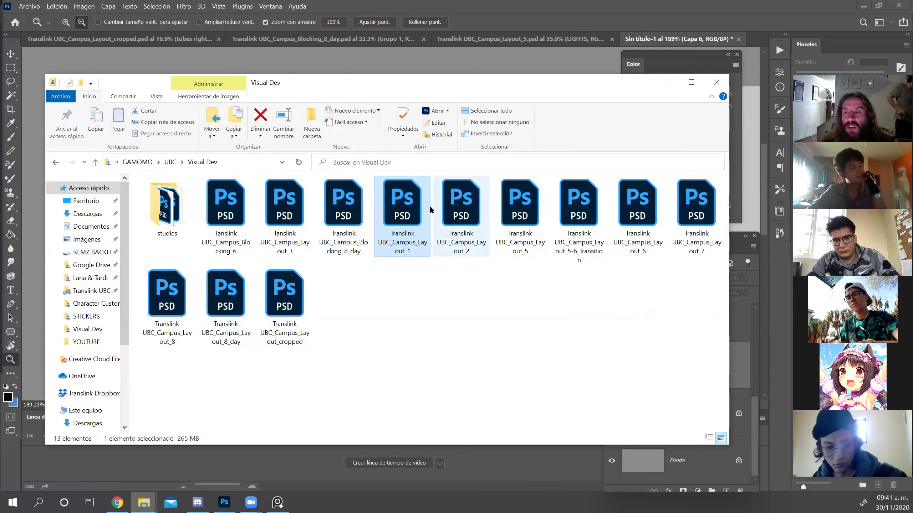
pyautogui.click(667, 84)
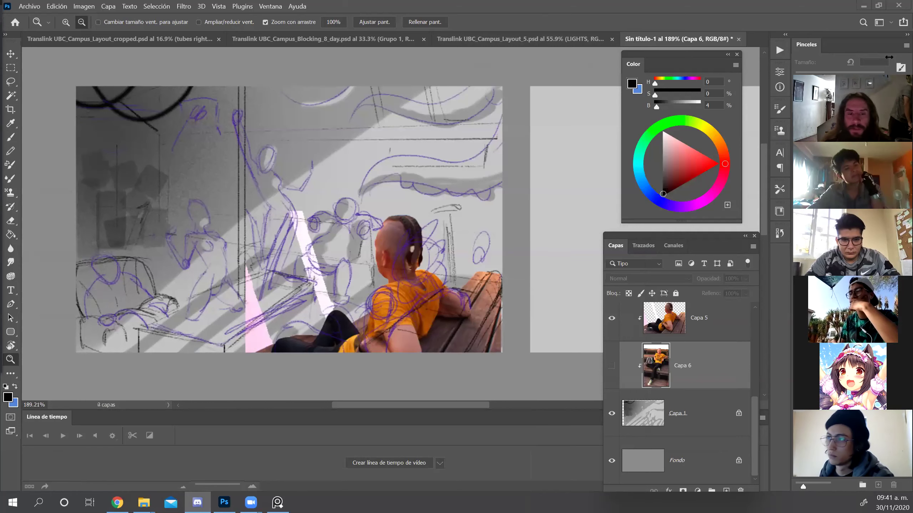
pyautogui.moveTo(889, 58); pyautogui.dragTo(819, 36)
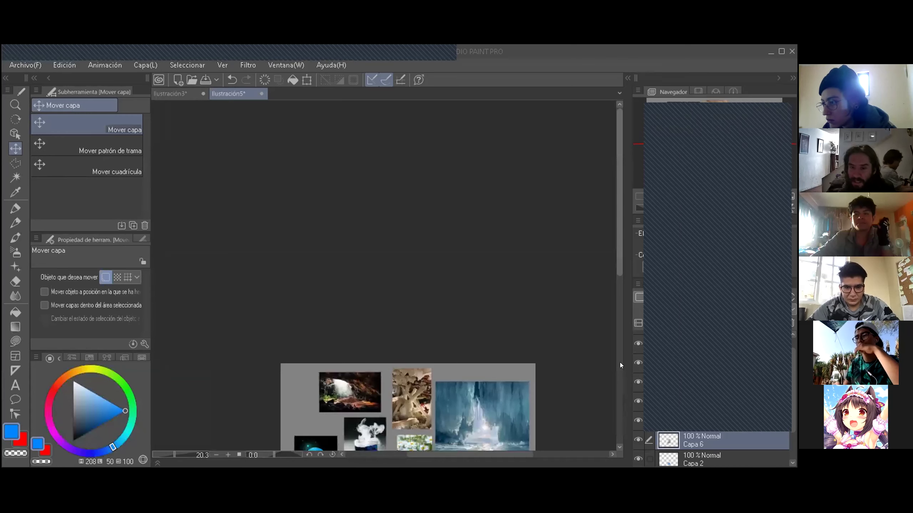
# Zoom the ice-cave moodboard from about 20% to 30% so the collage fills the canvas.
pyautogui.click(617, 357)
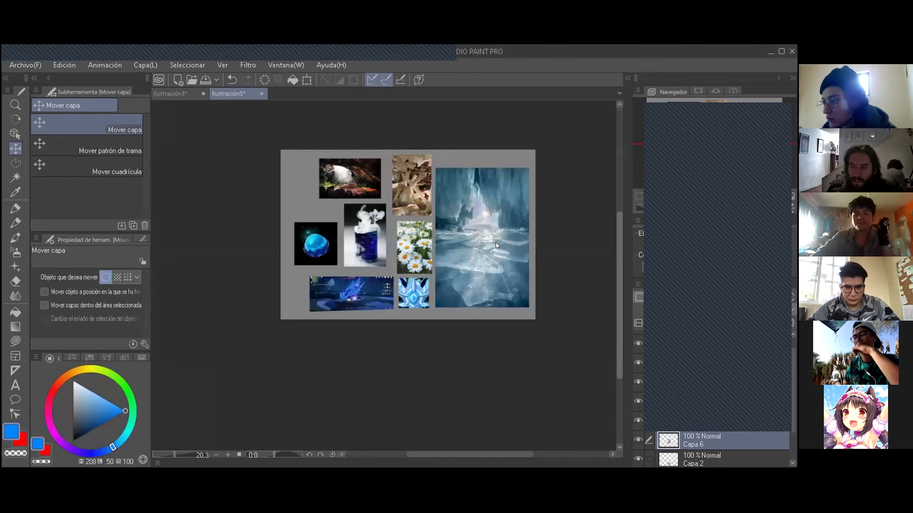
pyautogui.scroll(1, 503, 227)
pyautogui.scroll(1, 478, 205)
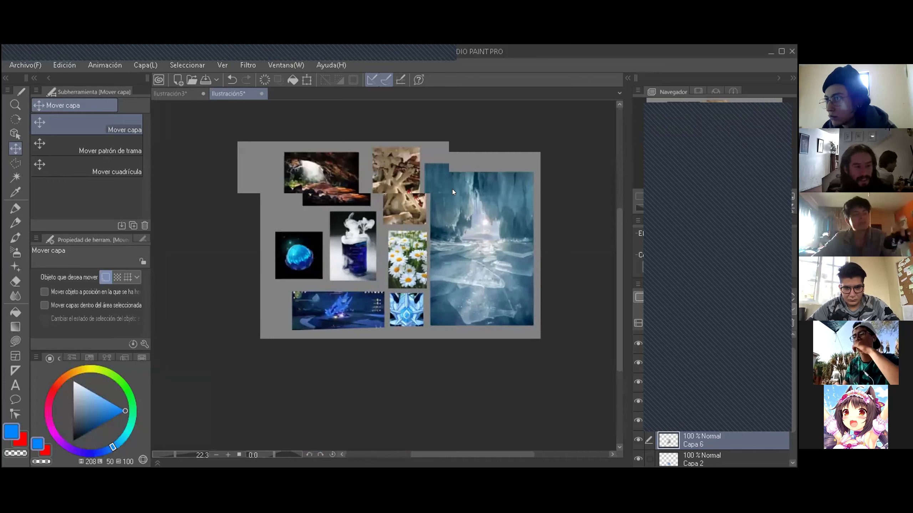
pyautogui.scroll(1, 452, 189)
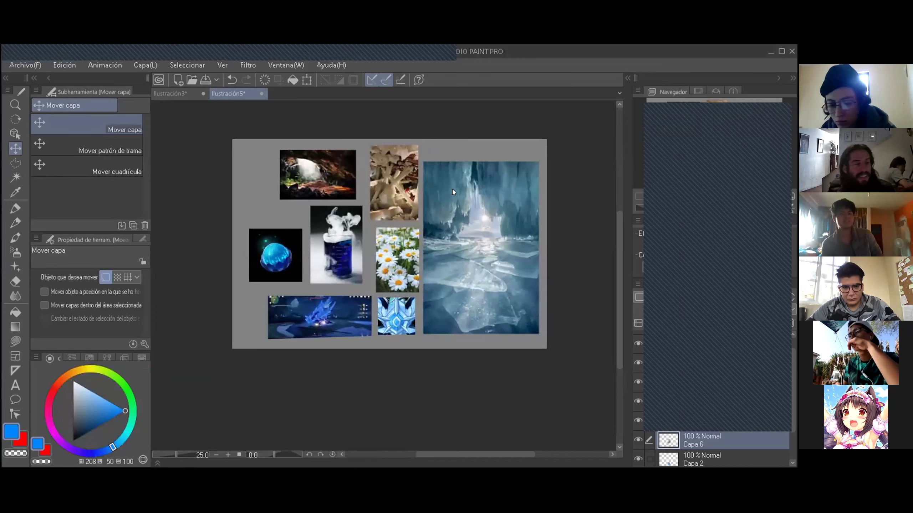
pyautogui.scroll(2, 453, 189)
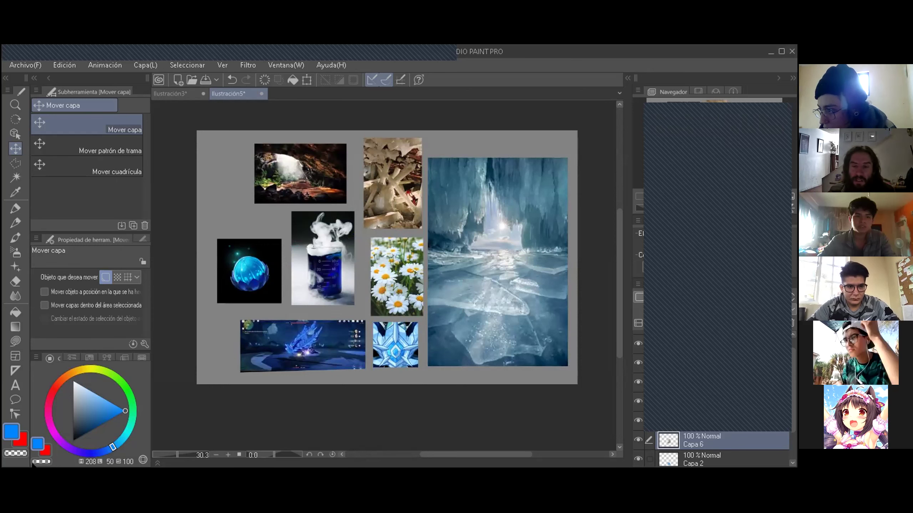
pyautogui.scroll(3, 227, 354)
# Switch to the G real pen in black and zoom out to fit the whole moodboard.
pyautogui.press('p')
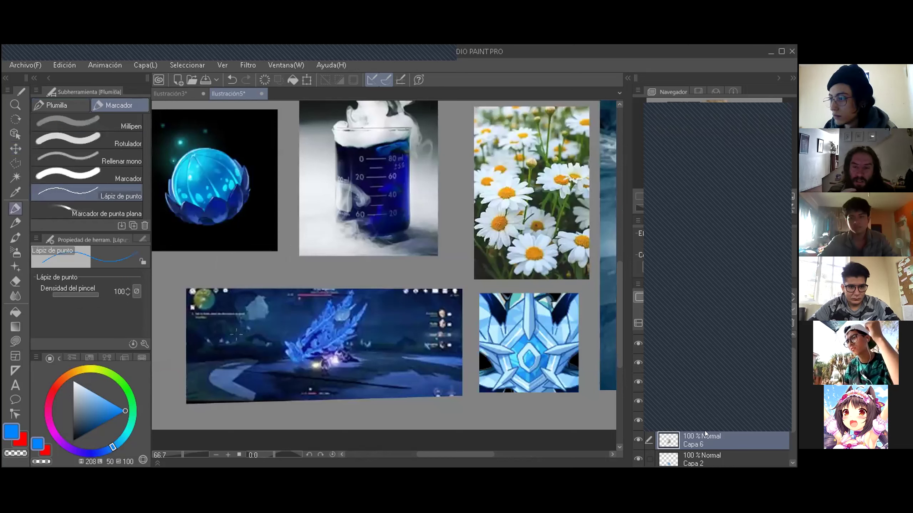
pyautogui.click(74, 441)
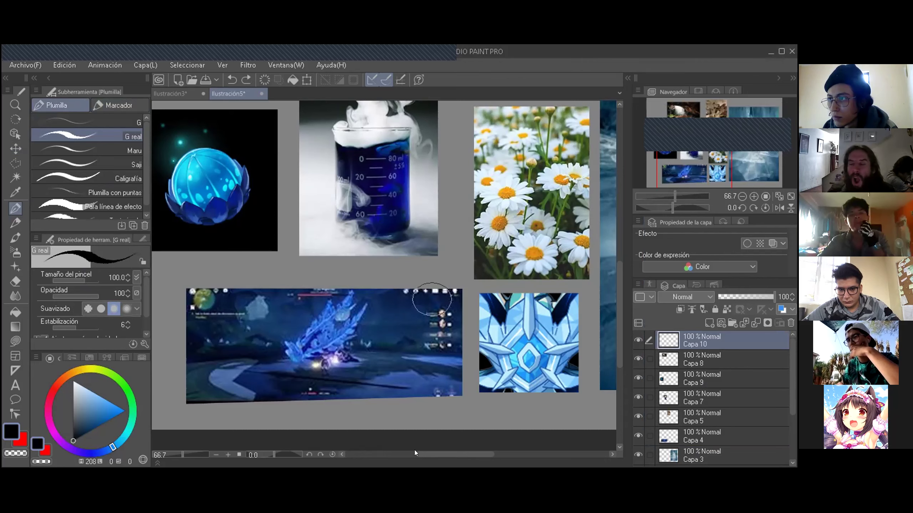
pyautogui.scroll(-1, 547, 283)
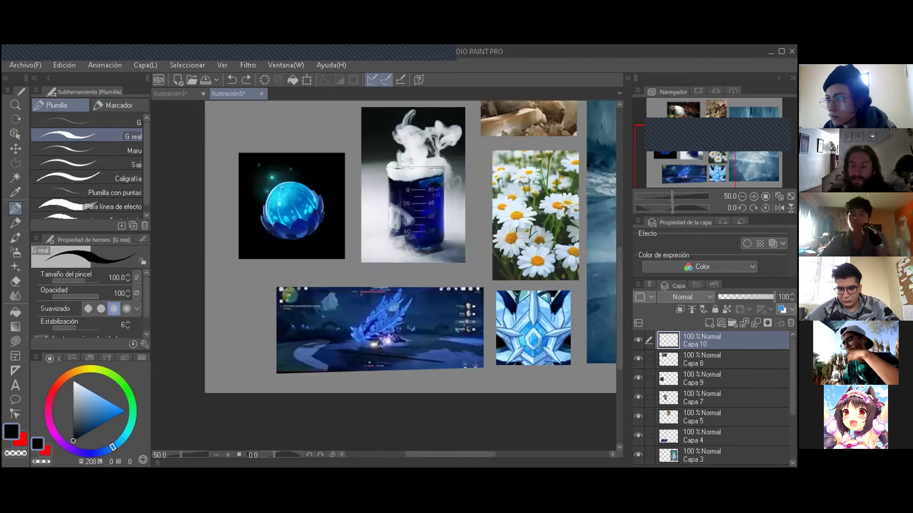
pyautogui.hotkey('ctrl', '-')
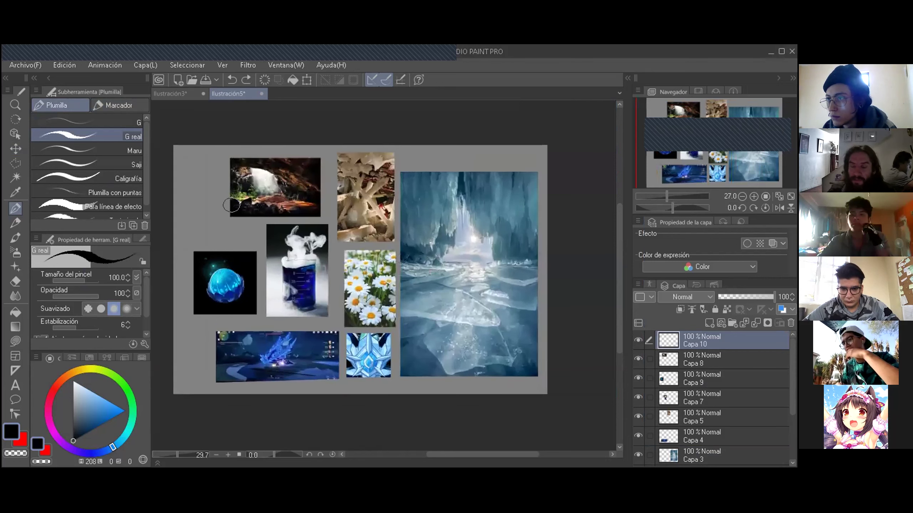
pyautogui.scroll(1, 231, 205)
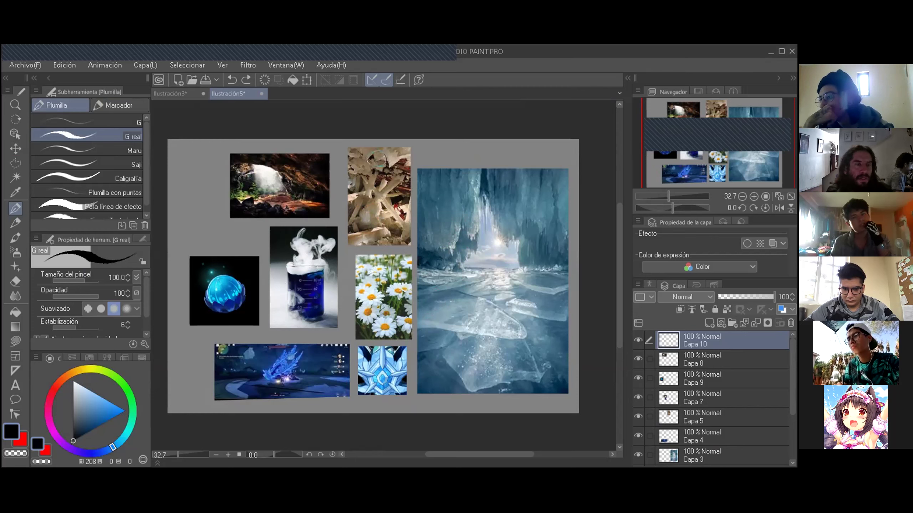
# Draw an arrow and checkmark over the crystal and ice-cave images, undo them, then switch to Pinterest.
pyautogui.moveTo(374, 163); pyautogui.dragTo(412, 216)
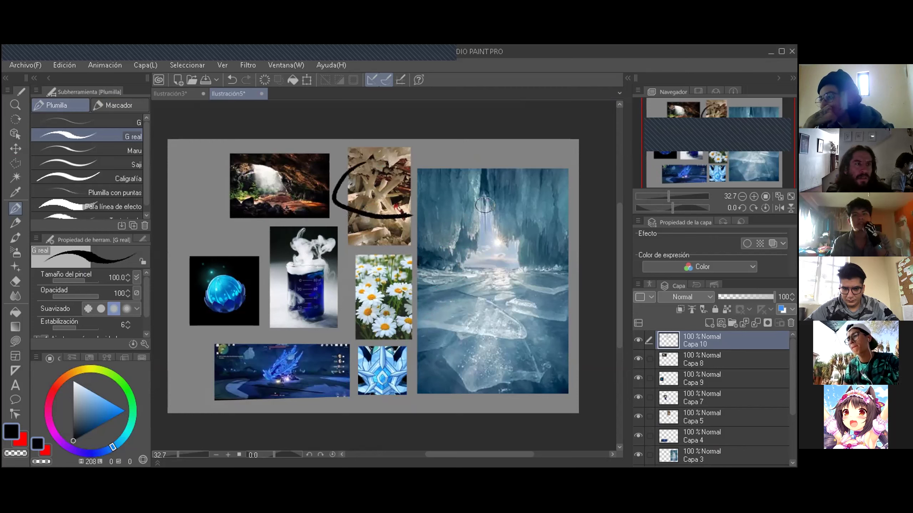
pyautogui.moveTo(495, 189)
pyautogui.mouseDown()
pyautogui.moveTo(507, 202)
pyautogui.moveTo(536, 176)
pyautogui.mouseUp()
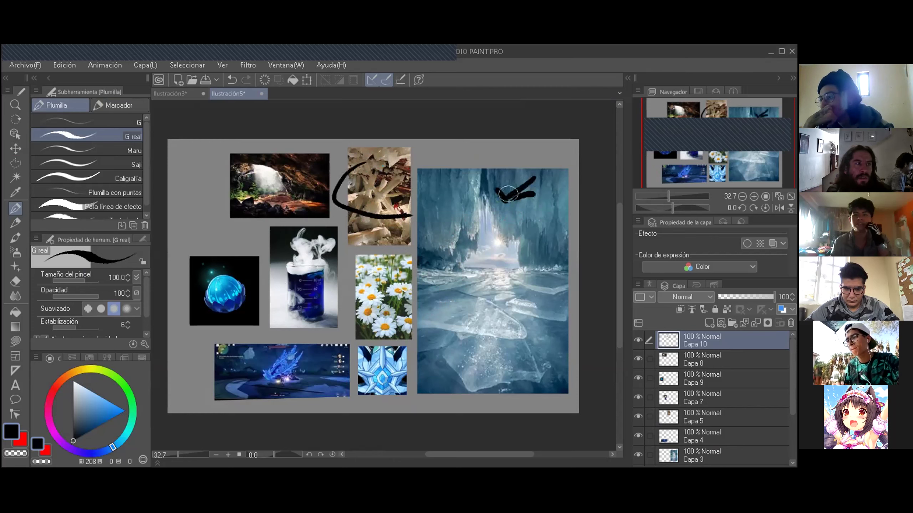
pyautogui.hotkey('ctrl', 'z')
pyautogui.hotkey('ctrl', 'z')
pyautogui.hotkey('ctrl', 'z')
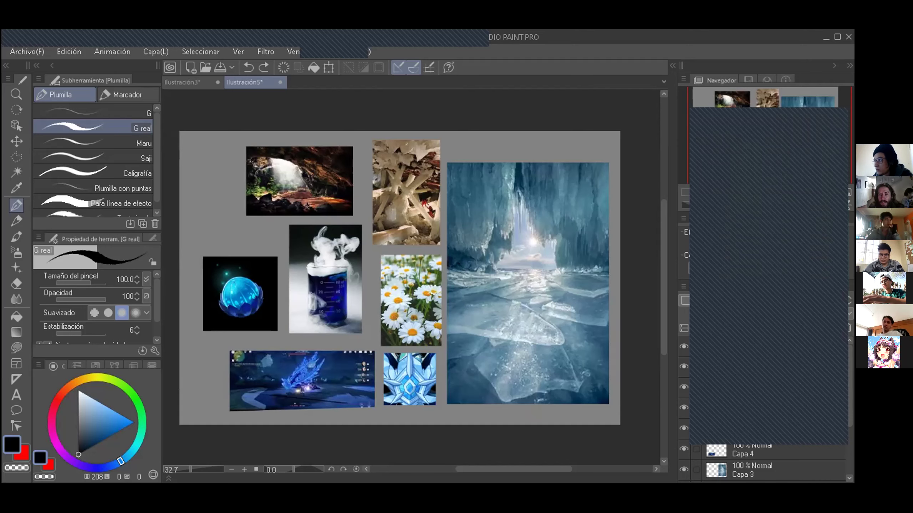
pyautogui.hotkey('alt', 'Tab')
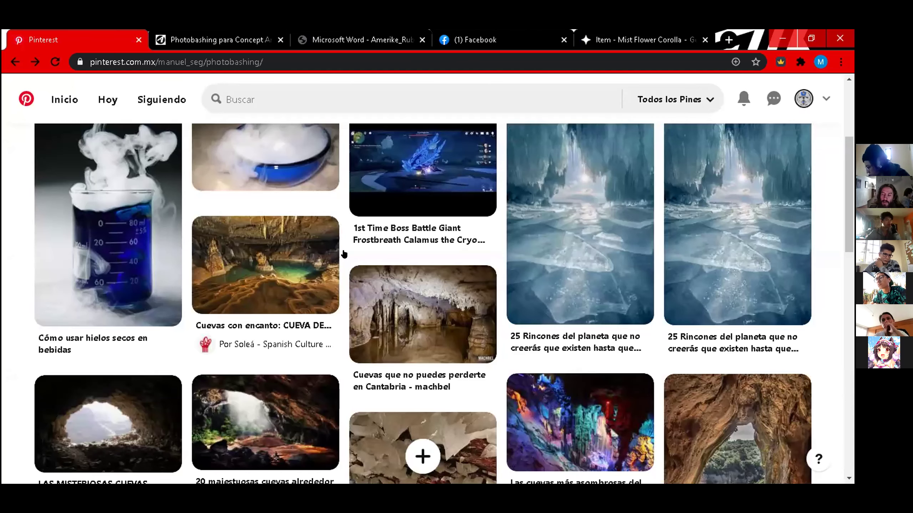
pyautogui.scroll(-5, 344, 255)
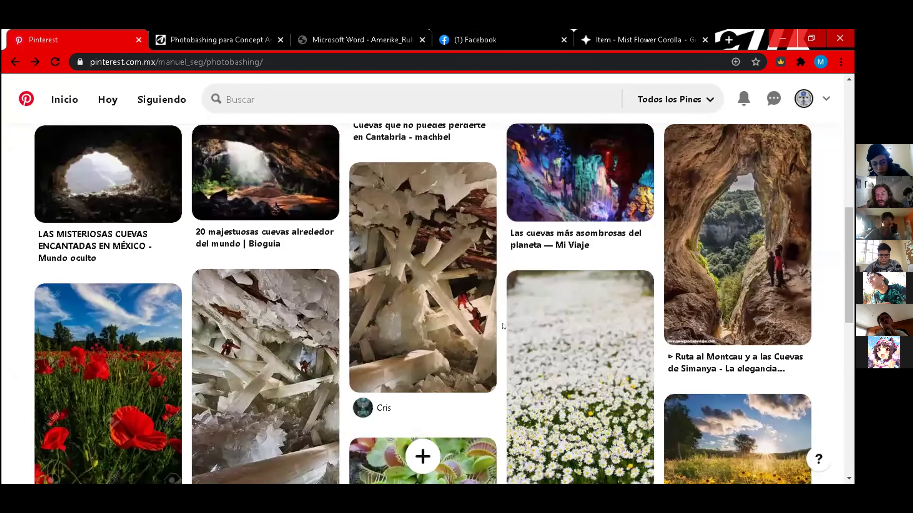
pyautogui.scroll(3, 502, 325)
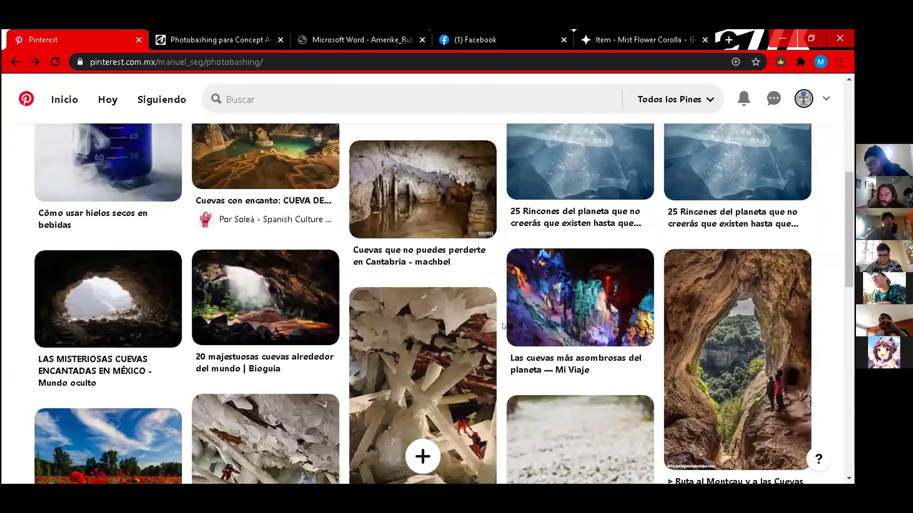
pyautogui.scroll(2, 502, 326)
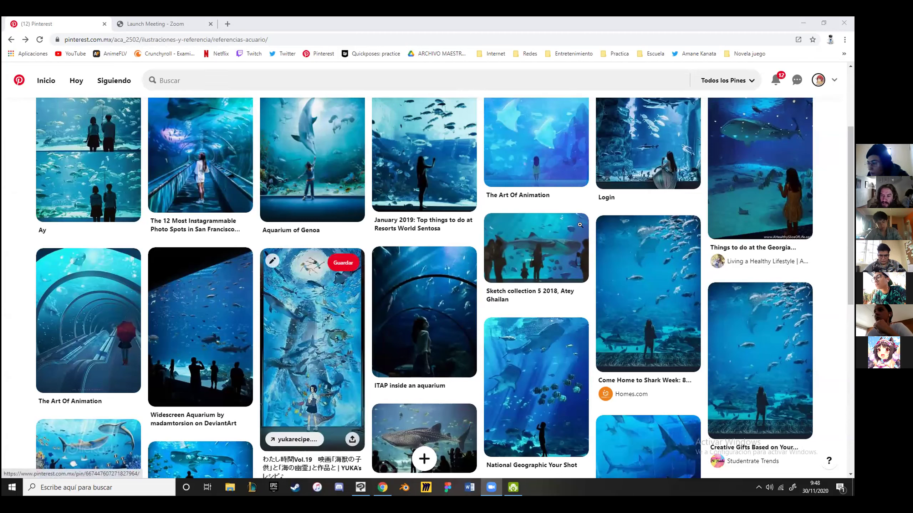
# Copy the Referencias Acuario board's URL from the Chrome address bar, then switch to Discord.
pyautogui.scroll(4, 579, 225)
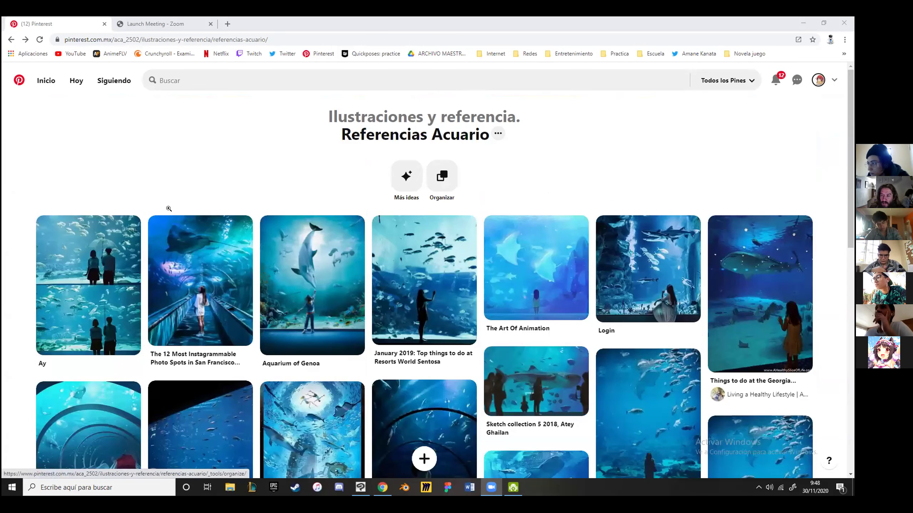
pyautogui.scroll(-1, 164, 237)
pyautogui.scroll(-1, 185, 241)
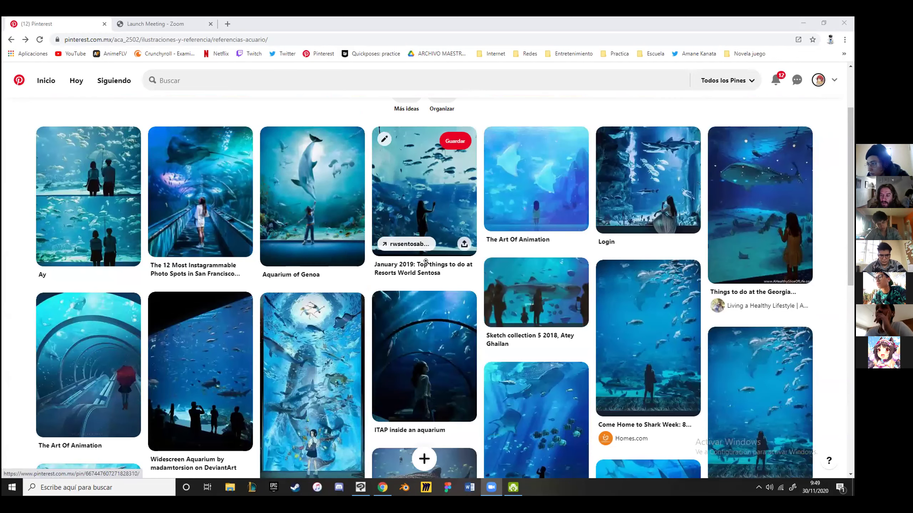
pyautogui.scroll(-1, 334, 143)
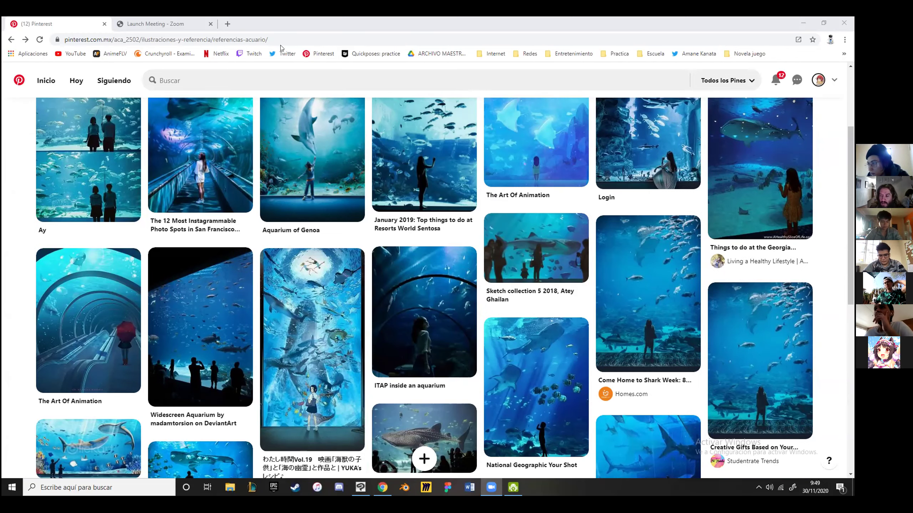
pyautogui.click(279, 40)
pyautogui.rightClick(279, 40)
pyautogui.hotkey('ctrl', 'c')
pyautogui.click(311, 86)
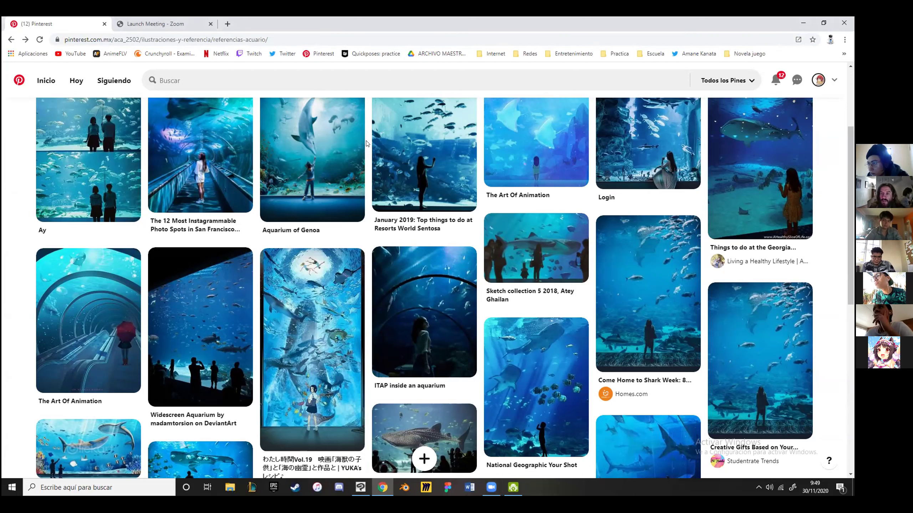
pyautogui.click(343, 491)
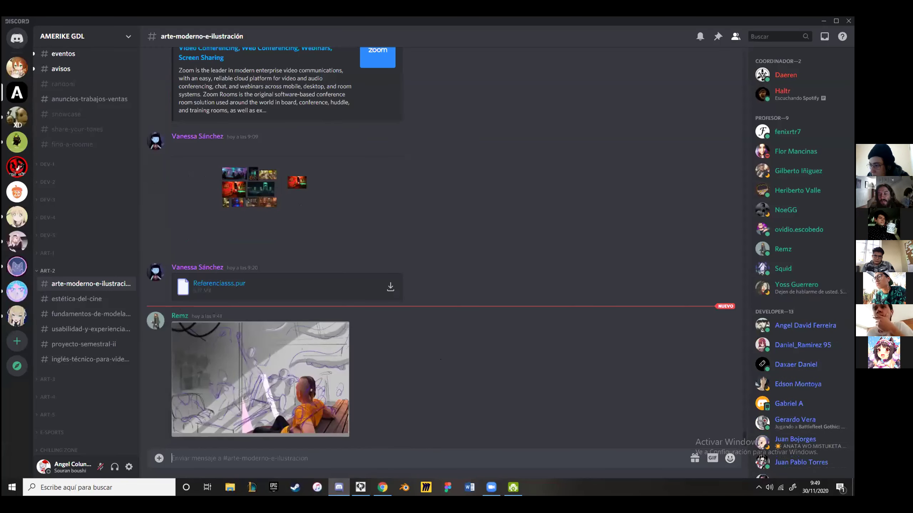
# Send the Referencias Acuario board link in arte-moderno-e-ilustración, then return to Clip Studio Paint.
pyautogui.hotkey('ctrl', 'v')
pyautogui.press('Return')
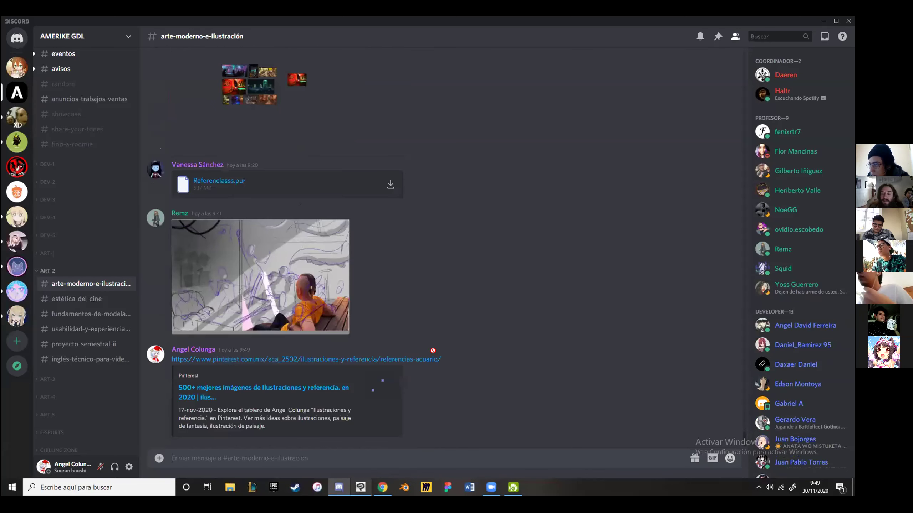
pyautogui.hotkey('alt', 'Tab')
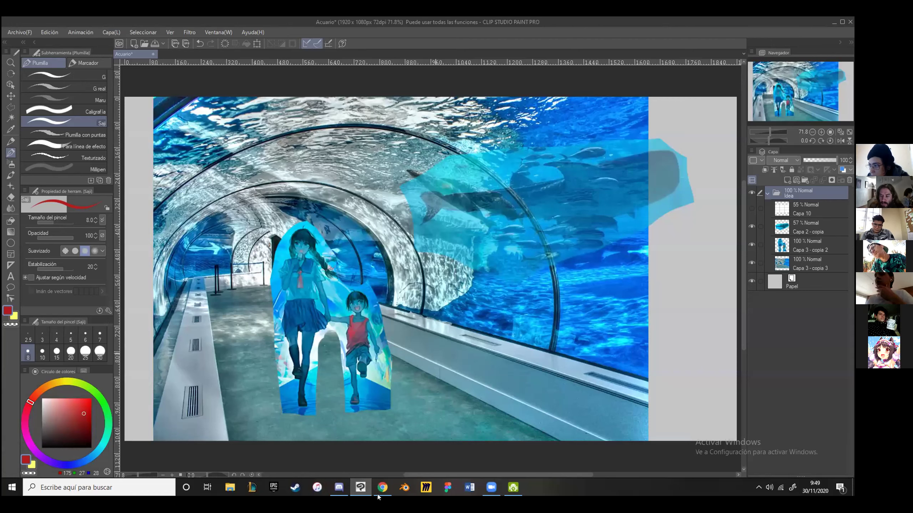
pyautogui.moveTo(378, 497)
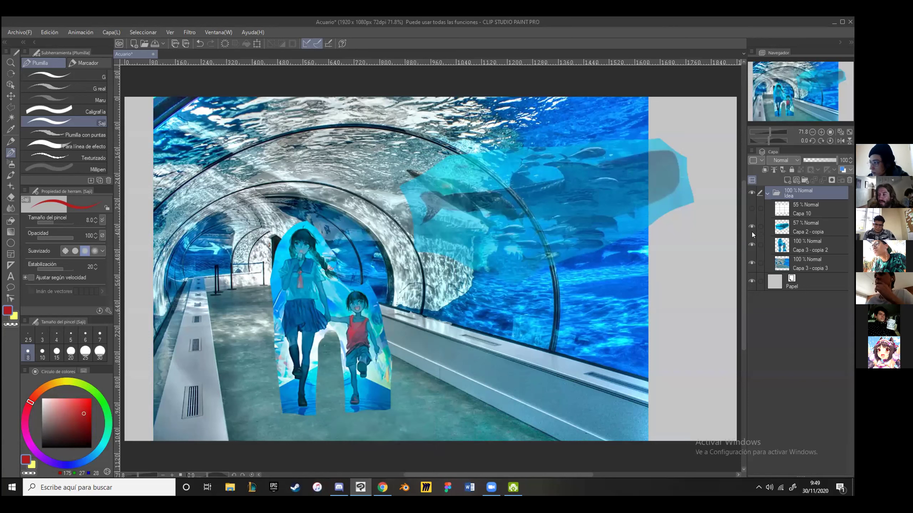
pyautogui.click(752, 245)
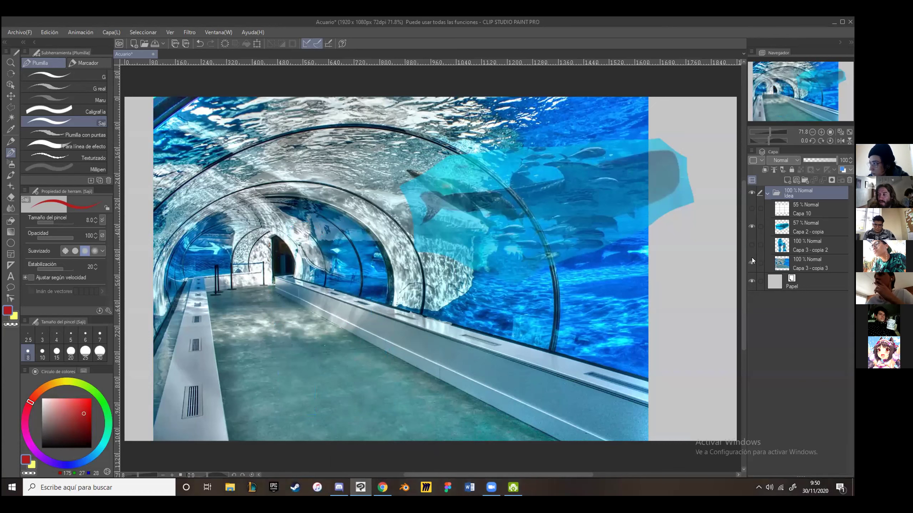
pyautogui.click(751, 226)
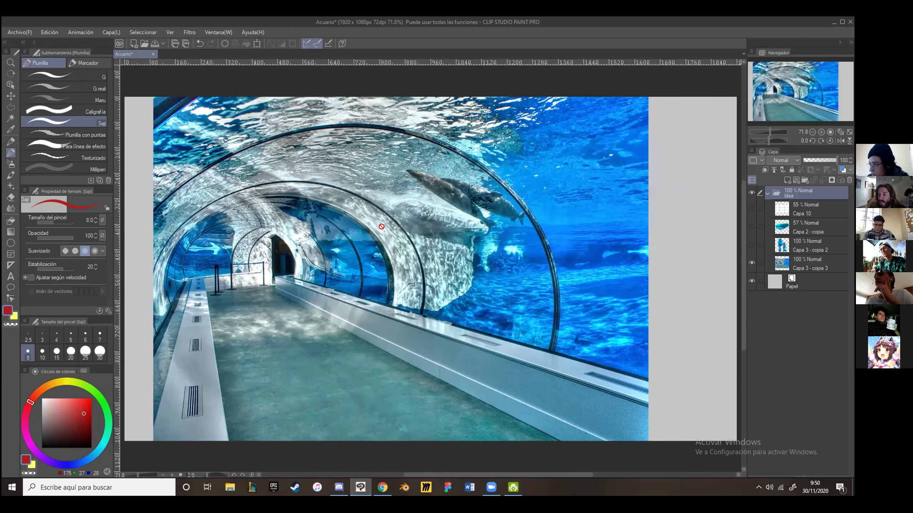
pyautogui.click(749, 261)
pyautogui.click(750, 261)
pyautogui.click(749, 246)
pyautogui.click(751, 226)
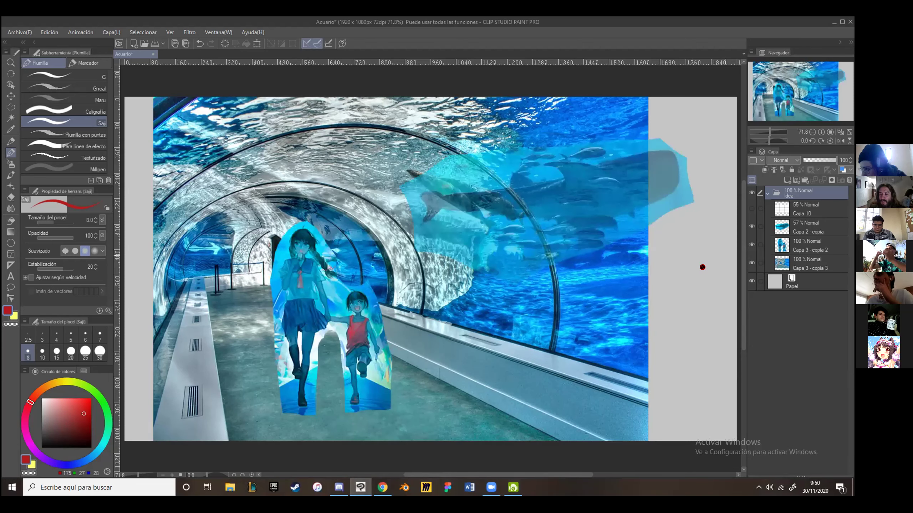
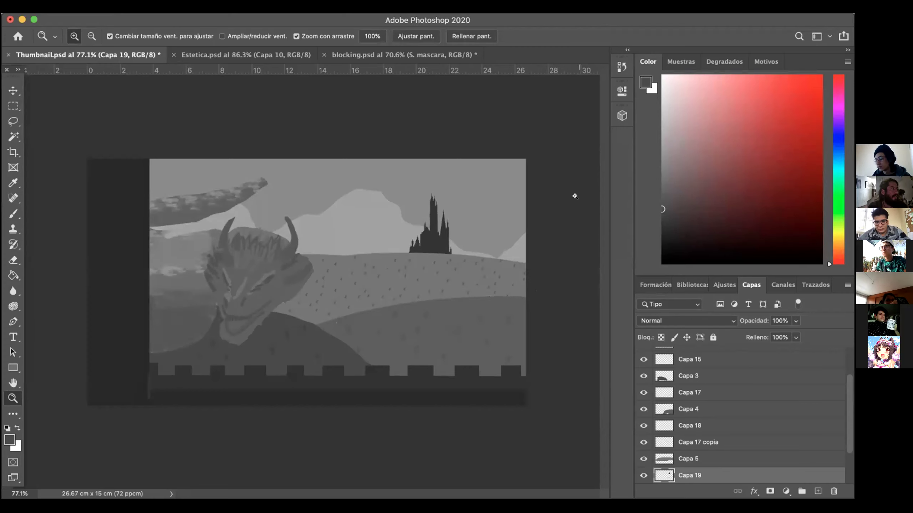
# Switch to the blocking.psd tab showing the horned, masked monster painting.
pyautogui.click(430, 53)
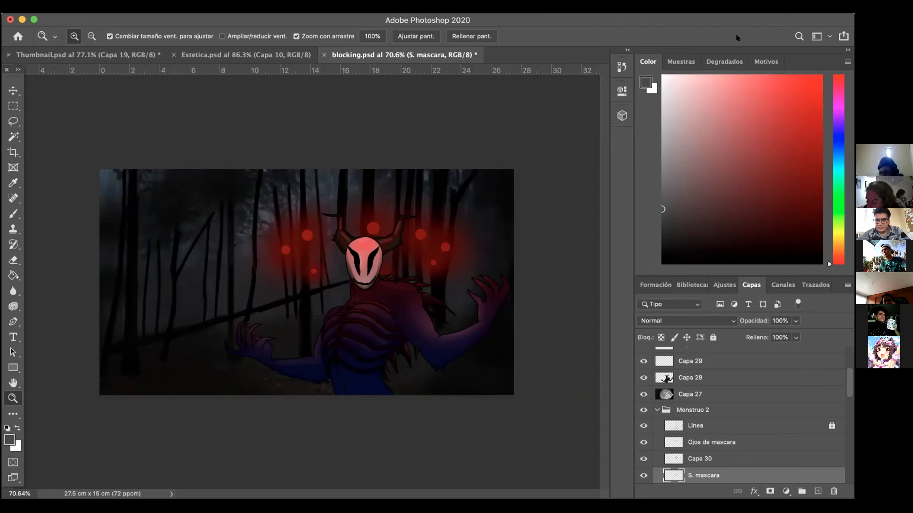
# Hide the Capa 28, Capa 35 and Capa 25 glowing red-orb layers.
pyautogui.scroll(-3, 687, 427)
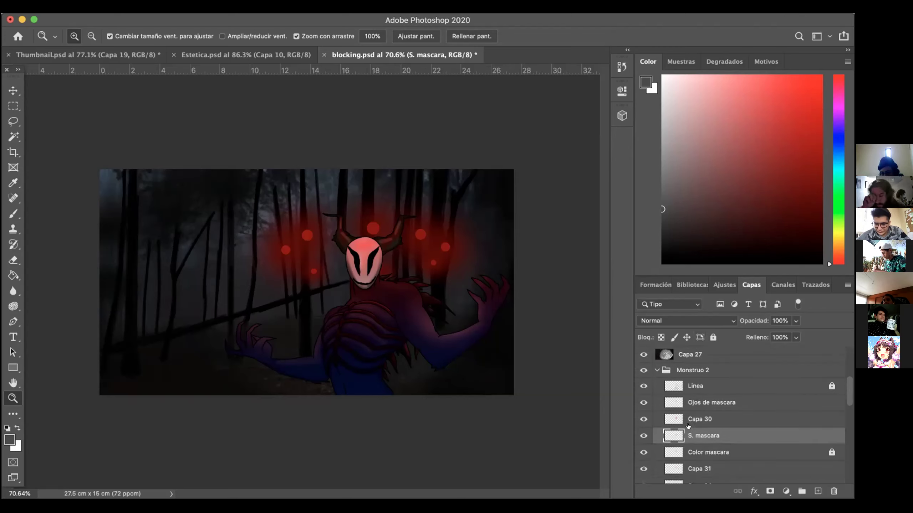
pyautogui.scroll(-2, 687, 377)
pyautogui.scroll(3, 687, 378)
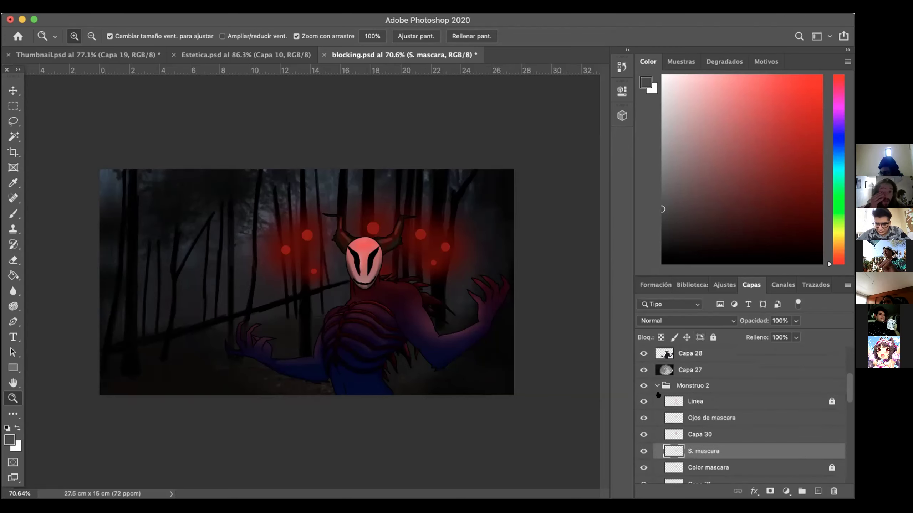
pyautogui.scroll(2, 654, 388)
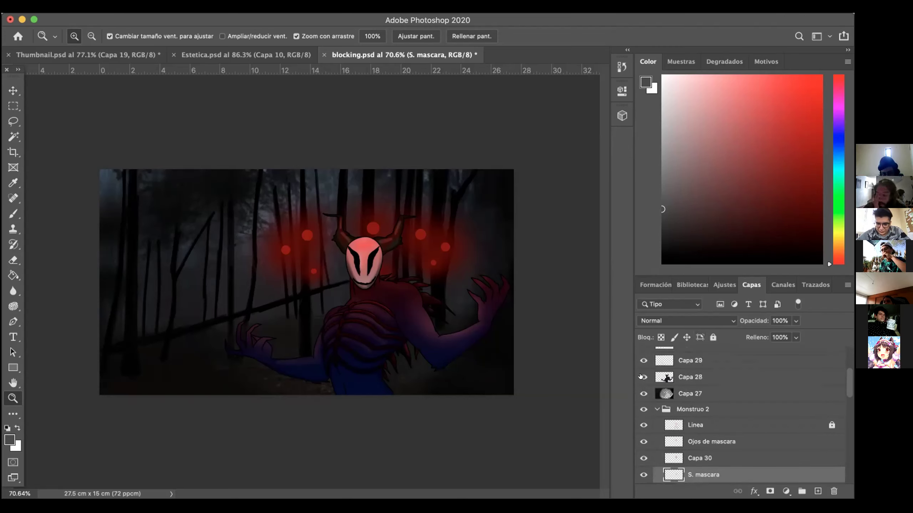
pyautogui.click(641, 376)
pyautogui.scroll(2, 640, 376)
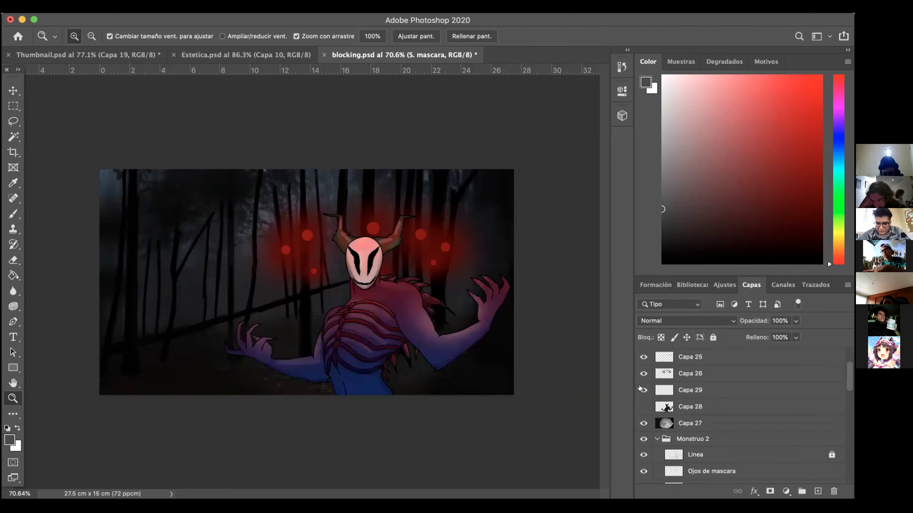
pyautogui.scroll(3, 641, 390)
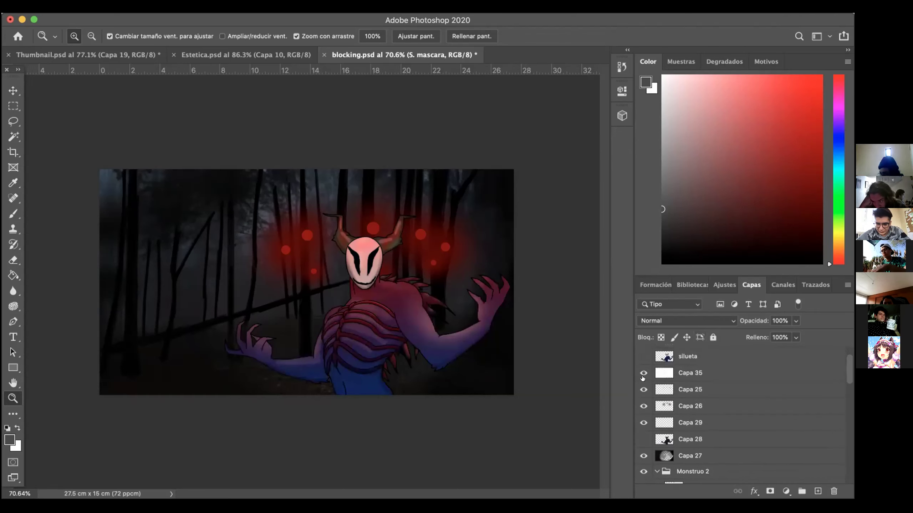
pyautogui.click(641, 374)
pyautogui.click(643, 389)
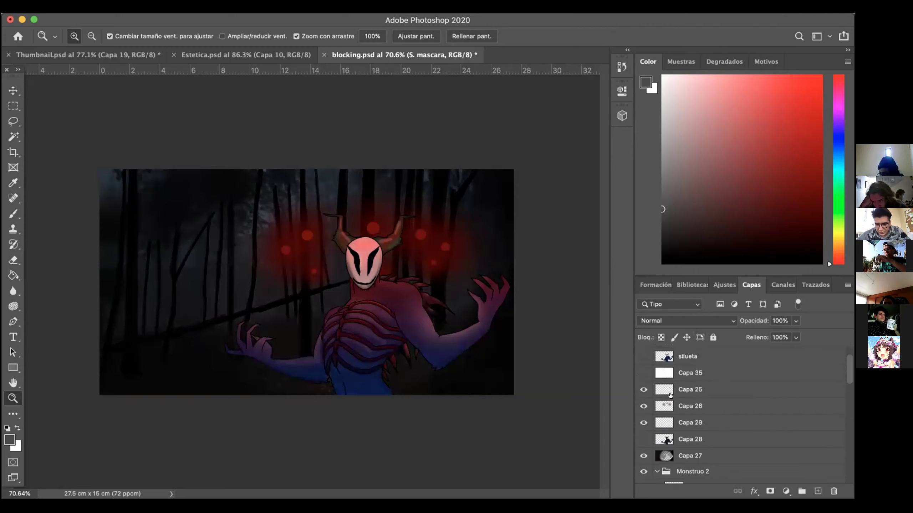
pyautogui.click(643, 389)
# Hide Capa 26's red glow, Capa 29 and Capa 27's dark overlay, keeping Linea visible.
pyautogui.click(643, 406)
pyautogui.scroll(-2, 641, 405)
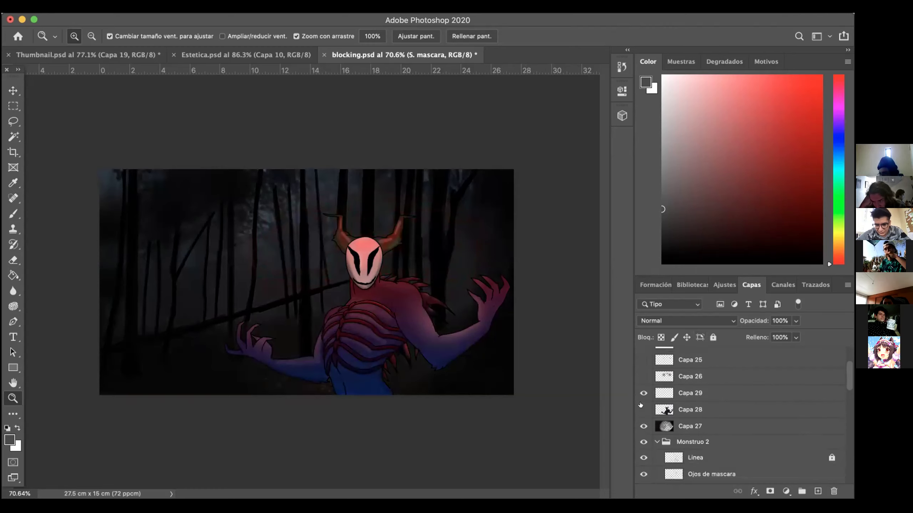
pyautogui.click(641, 391)
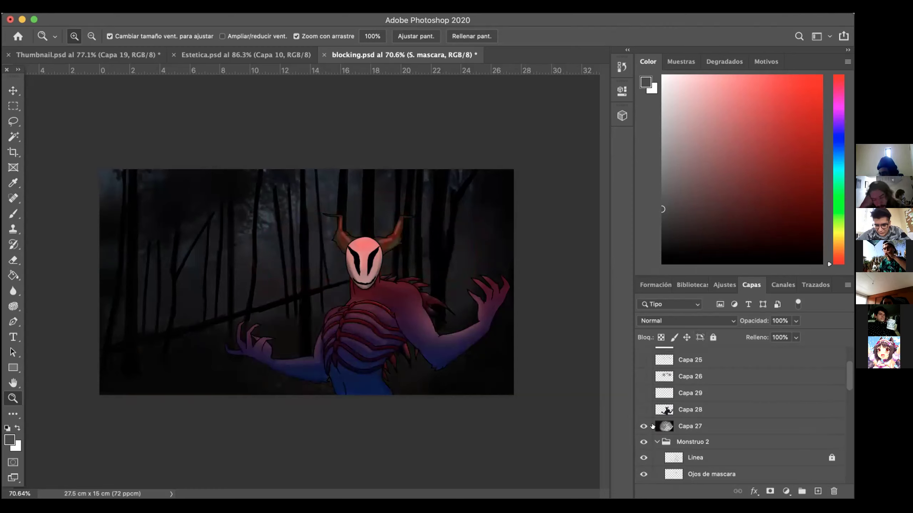
pyautogui.scroll(-2, 660, 434)
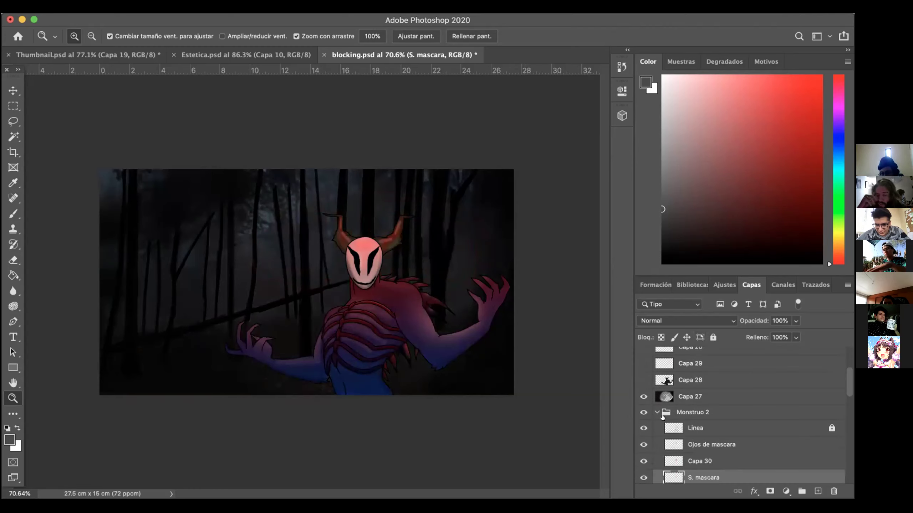
pyautogui.scroll(-1, 650, 409)
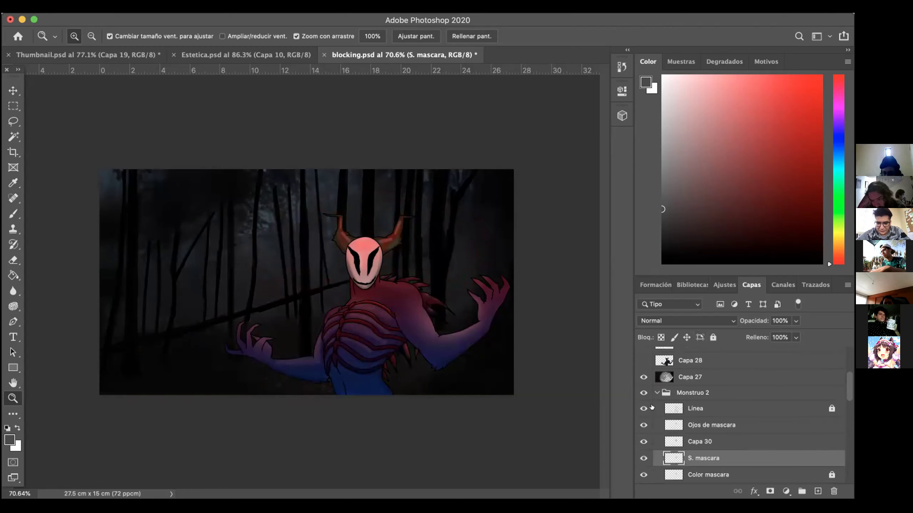
pyautogui.click(643, 377)
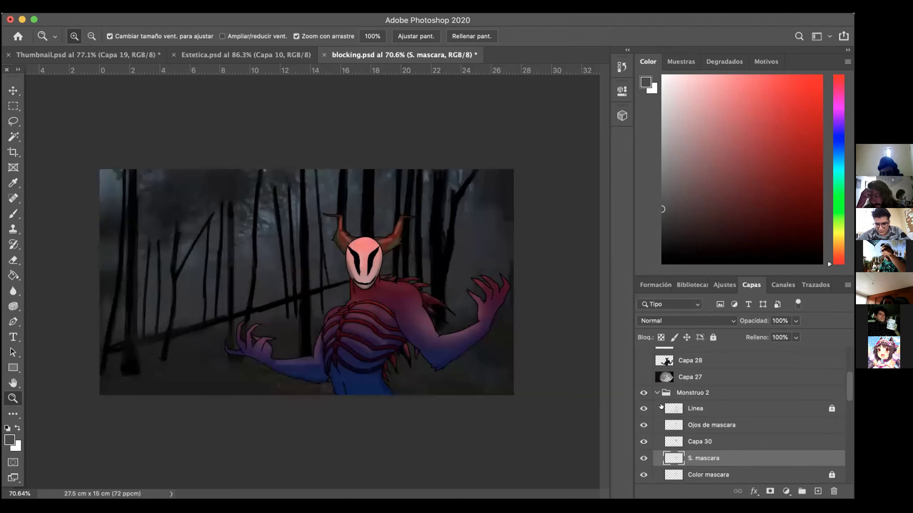
pyautogui.click(642, 409)
pyautogui.click(642, 408)
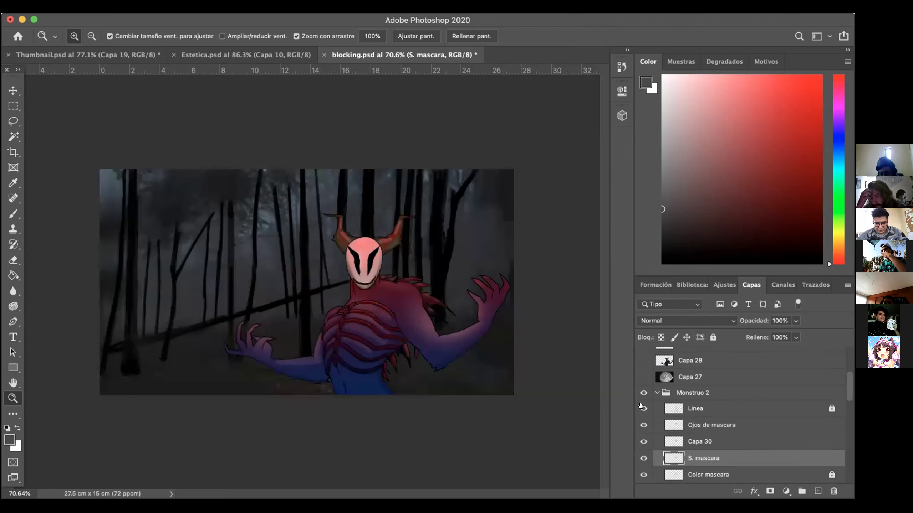
# Unlock the Linea line art layer and shift it up and to the left.
pyautogui.click(805, 410)
pyautogui.press('v')
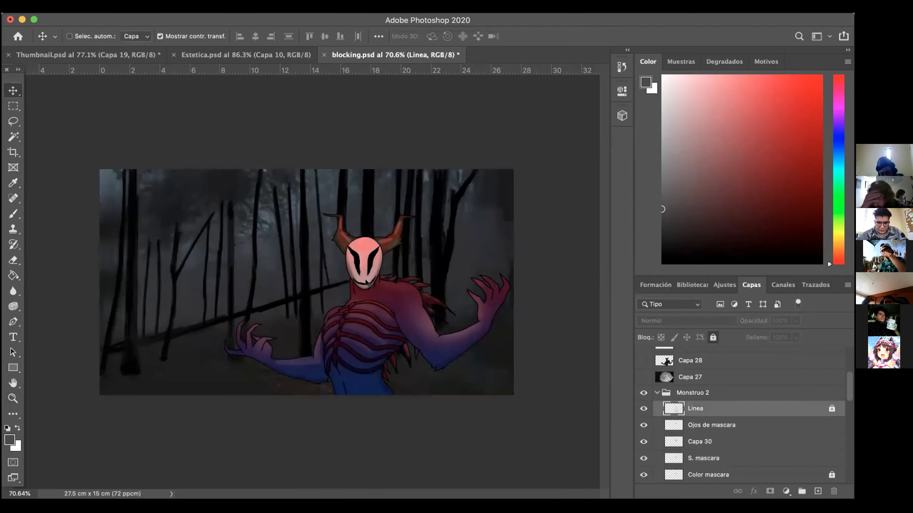
pyautogui.moveTo(328, 274); pyautogui.dragTo(293, 239)
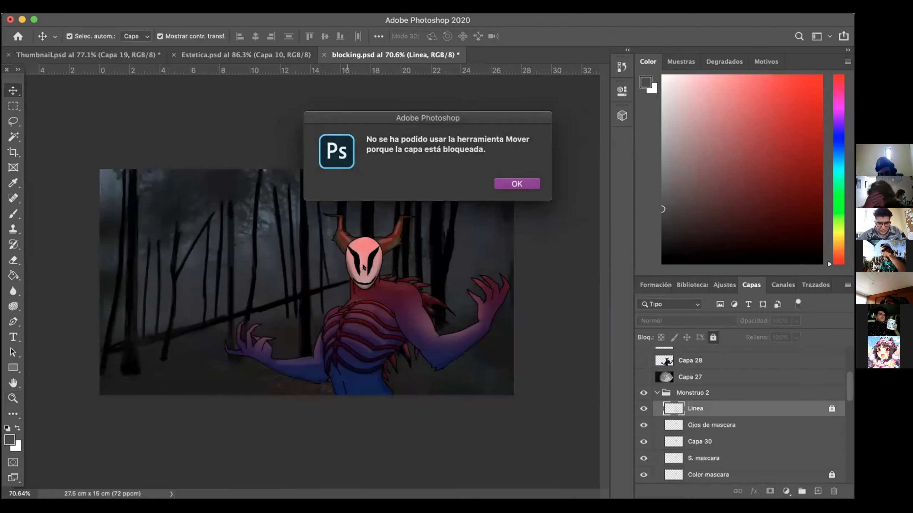
pyautogui.click(517, 185)
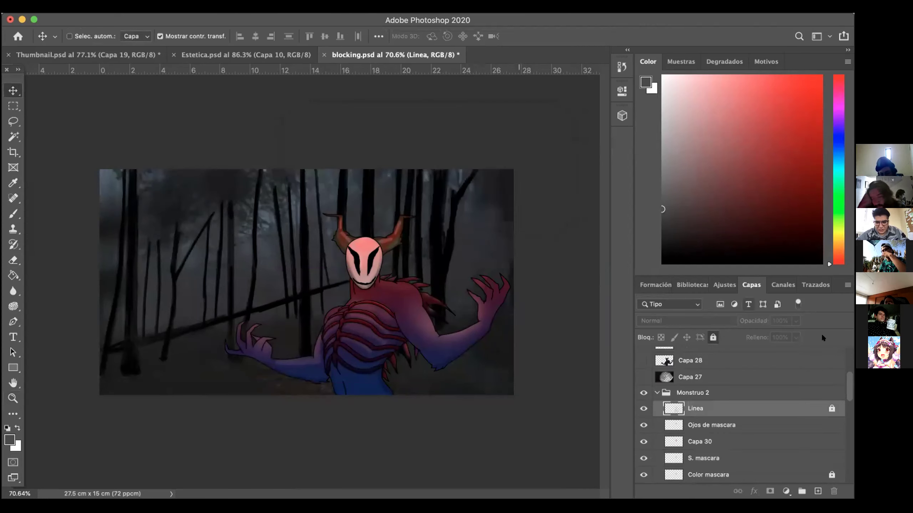
pyautogui.click(830, 408)
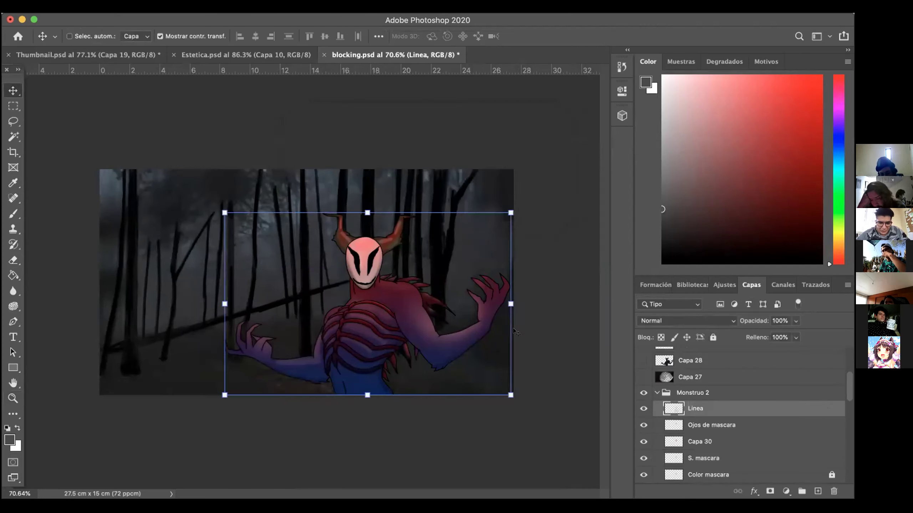
pyautogui.moveTo(374, 263); pyautogui.dragTo(245, 178)
# Move the Ojos de mascara eyes and the pink mask off to the monster's right.
pyautogui.click(716, 425)
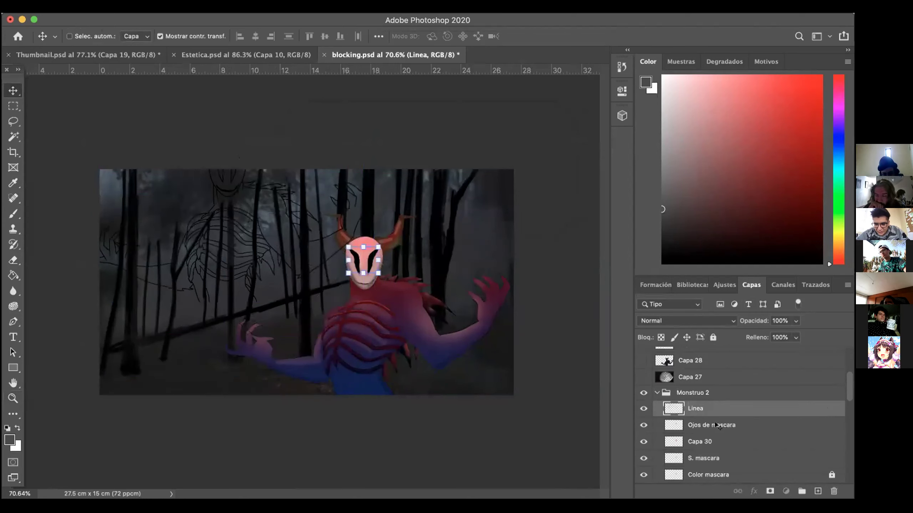
pyautogui.moveTo(350, 271); pyautogui.dragTo(438, 198)
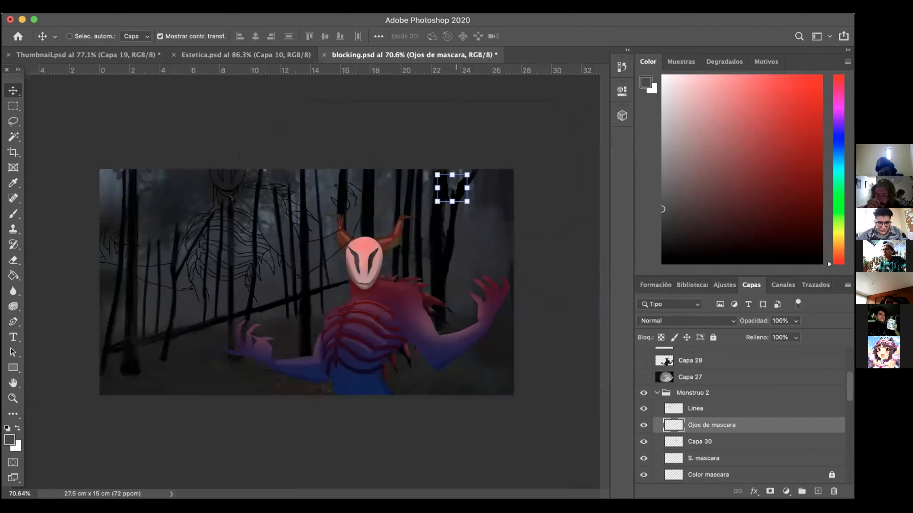
pyautogui.moveTo(370, 266); pyautogui.dragTo(456, 266)
pyautogui.click(404, 198)
# Try shifting the Capa 11 forest background several ways, undoing each move.
pyautogui.moveTo(405, 198); pyautogui.dragTo(437, 147)
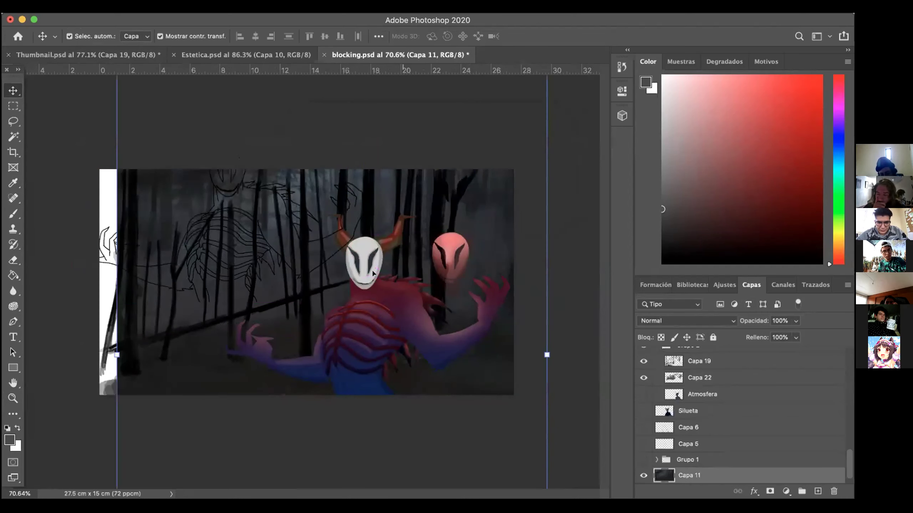
pyautogui.press('super+z')
pyautogui.moveTo(375, 290); pyautogui.dragTo(392, 227)
pyautogui.moveTo(377, 302); pyautogui.dragTo(230, 266)
pyautogui.press('super+z')
pyautogui.moveTo(346, 312); pyautogui.dragTo(238, 288)
pyautogui.press('super+z')
pyautogui.press('super+z')
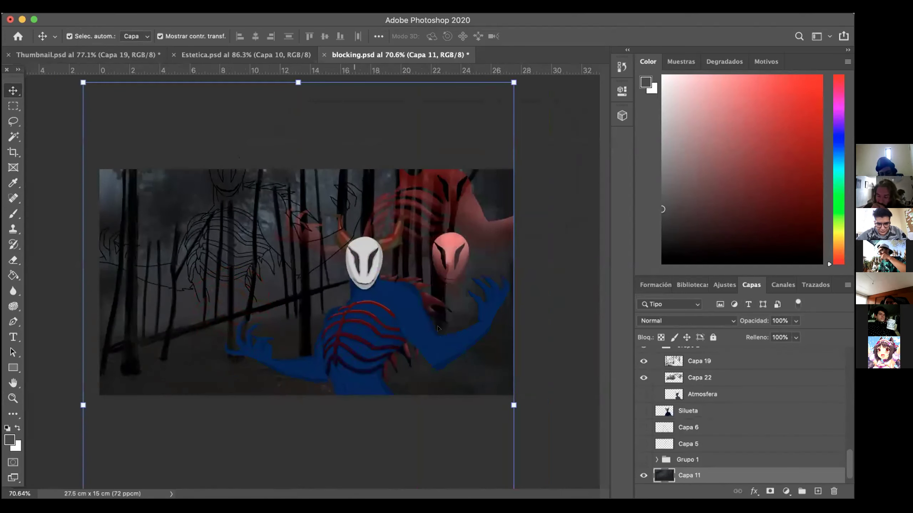
# Move the S.Base red ribs left onto the trees, then undo the earlier layer moves.
pyautogui.click(421, 292)
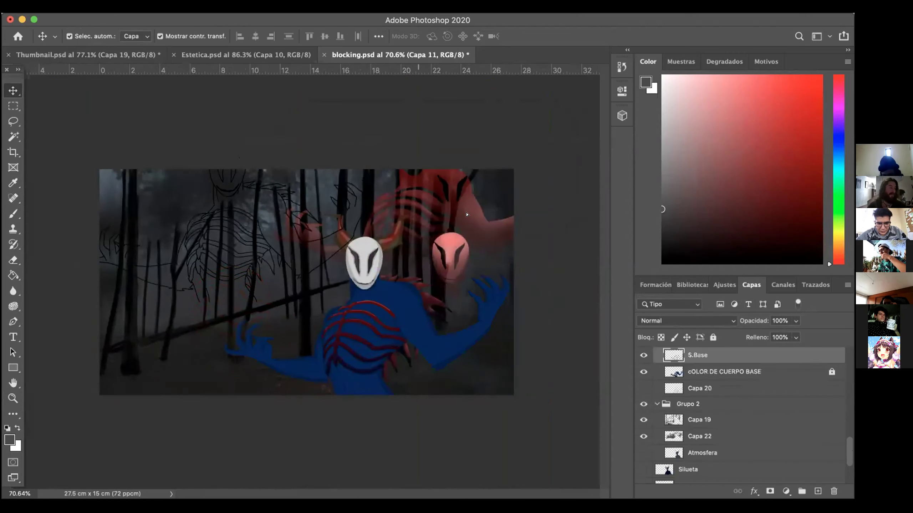
pyautogui.moveTo(361, 370); pyautogui.dragTo(194, 341)
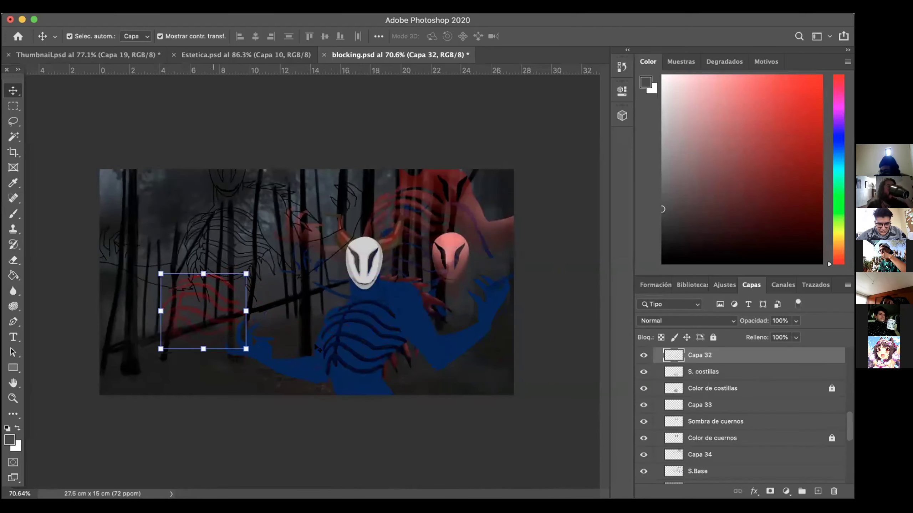
pyautogui.click(338, 333)
pyautogui.moveTo(338, 333); pyautogui.dragTo(314, 333)
pyautogui.press('super+z')
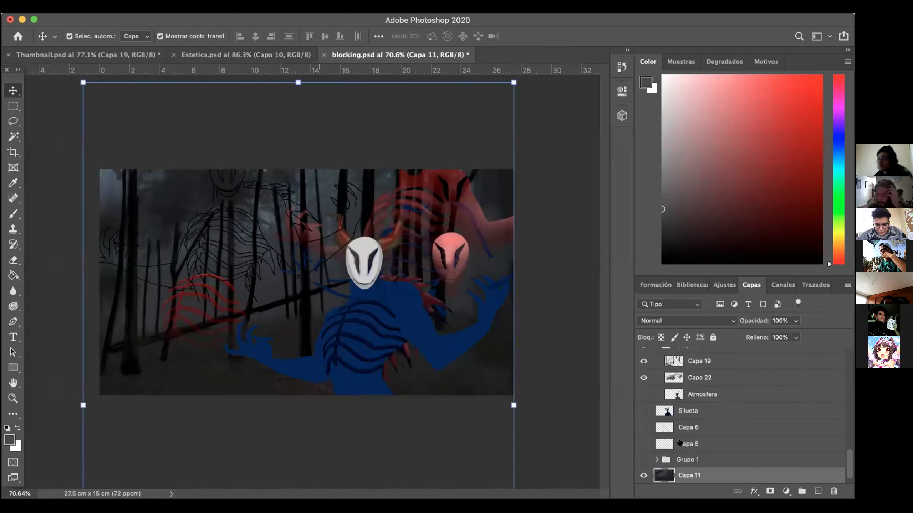
pyautogui.press('super')
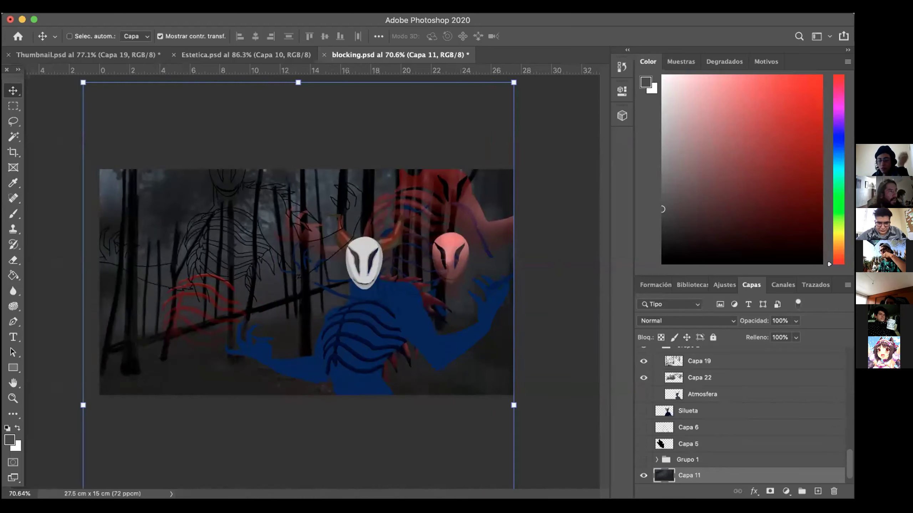
pyautogui.press('super+z')
pyautogui.press('super+z')
pyautogui.press('super+z')
pyautogui.press('super+z')
pyautogui.press('super+z')
pyautogui.press('super+z')
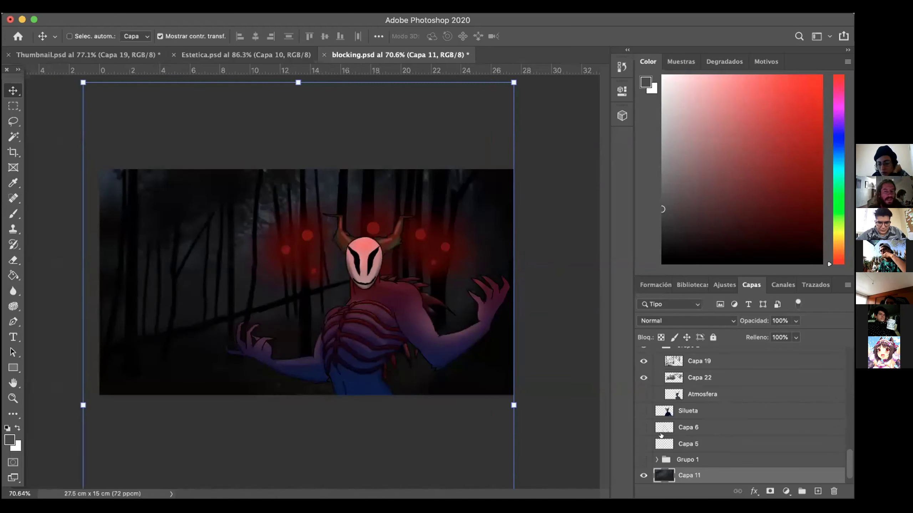
# Deselect all layers and zoom in on the restored monster with its glowing red orbs.
pyautogui.scroll(5, 661, 437)
pyautogui.scroll(10, 716, 396)
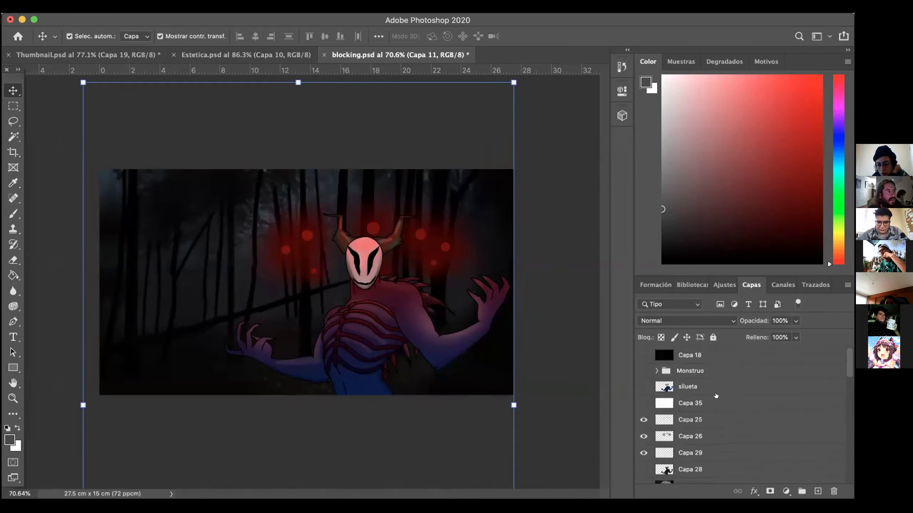
pyautogui.click(591, 340)
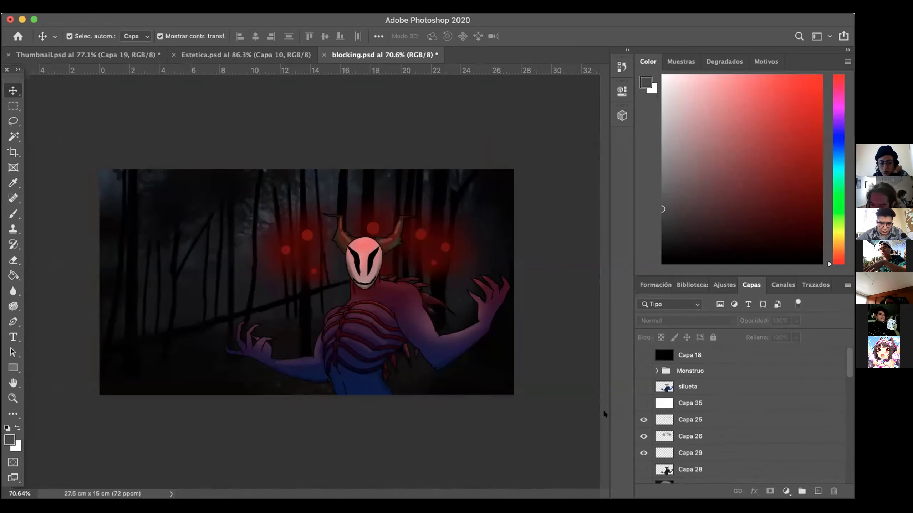
pyautogui.scroll(2, 533, 336)
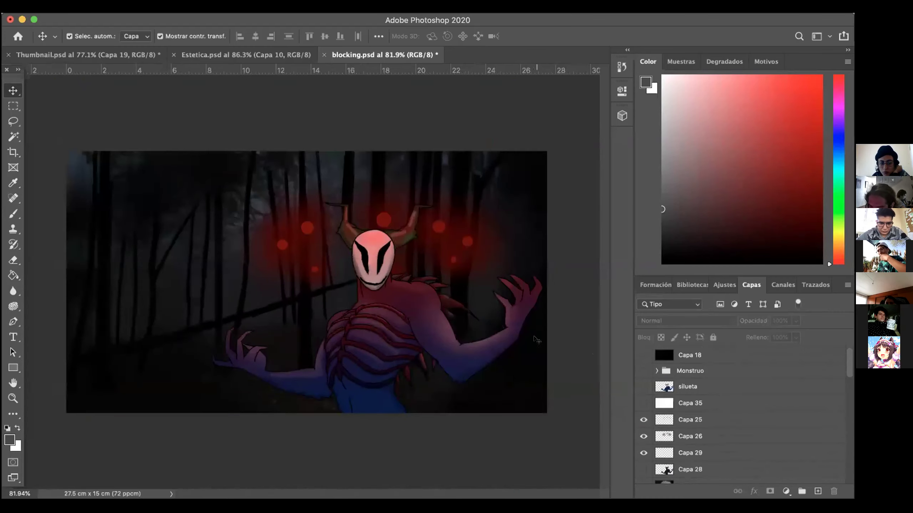
pyautogui.scroll(2, 497, 386)
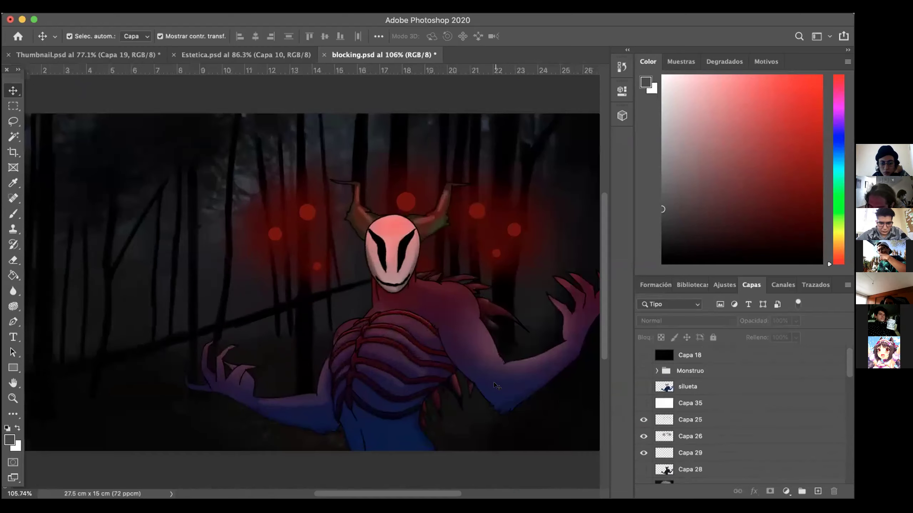
pyautogui.scroll(-1, 497, 386)
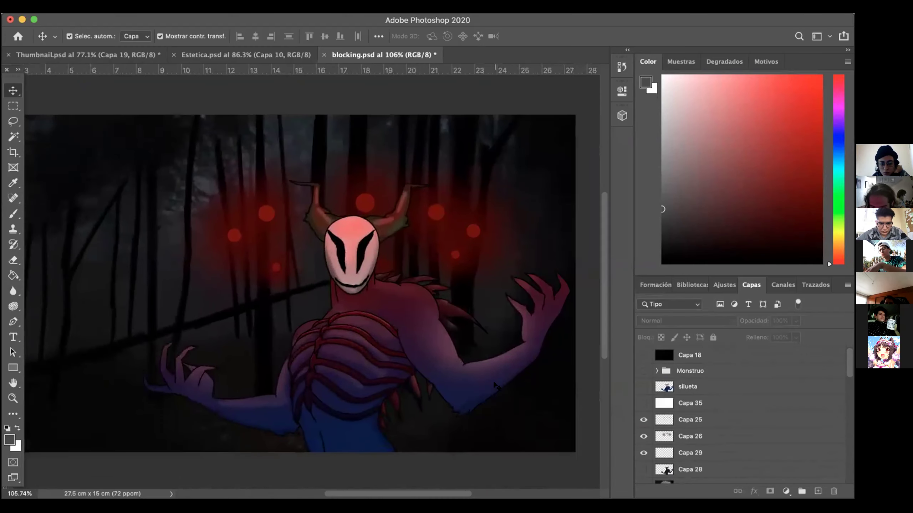
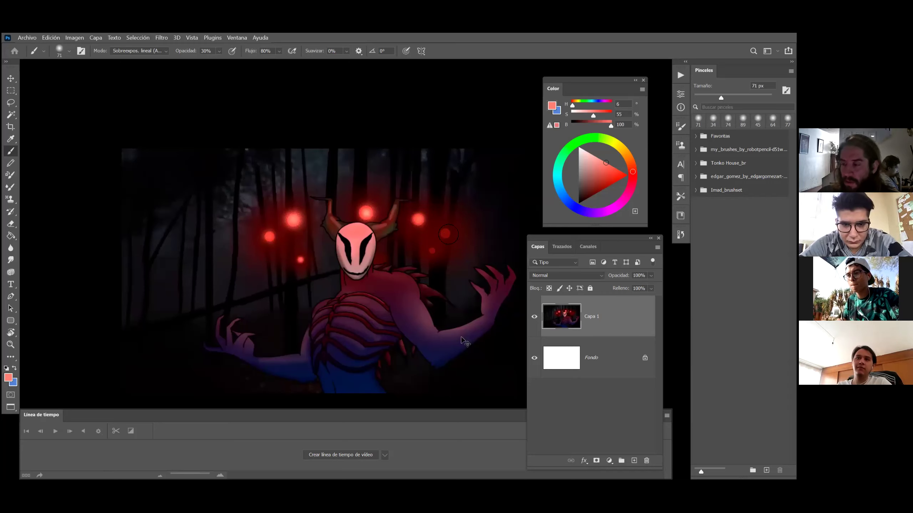
# Brighten the orb right of the horns and dab small red orbs in the forest at 49–73 px.
pyautogui.click(445, 232)
pyautogui.click(445, 233)
pyautogui.click(445, 232)
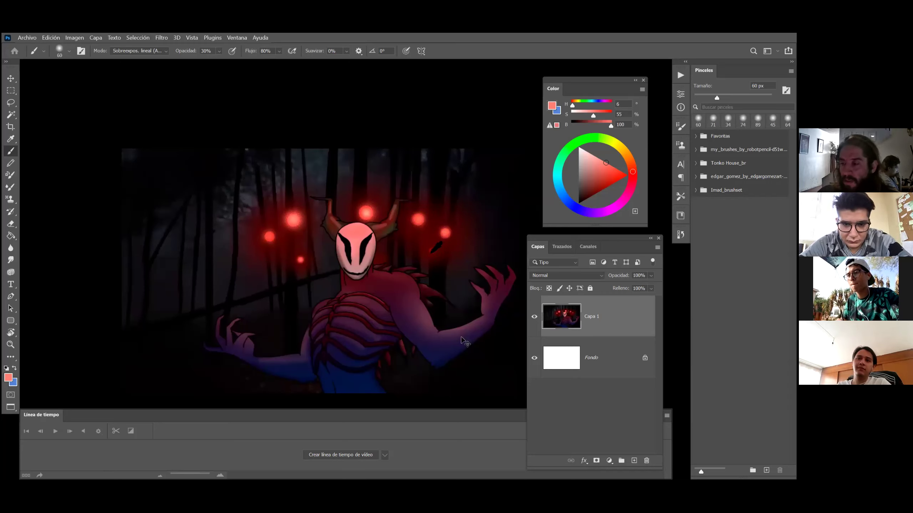
pyautogui.keyDown('alt'); pyautogui.rightClick(437, 248); pyautogui.keyUp('alt')
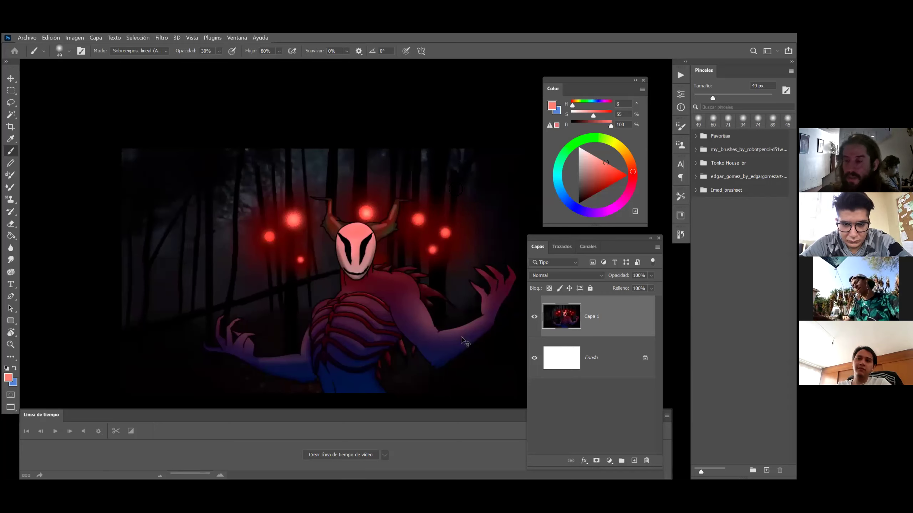
pyautogui.click(433, 249)
pyautogui.keyDown('alt'); pyautogui.rightClick(417, 220); pyautogui.keyUp('alt')
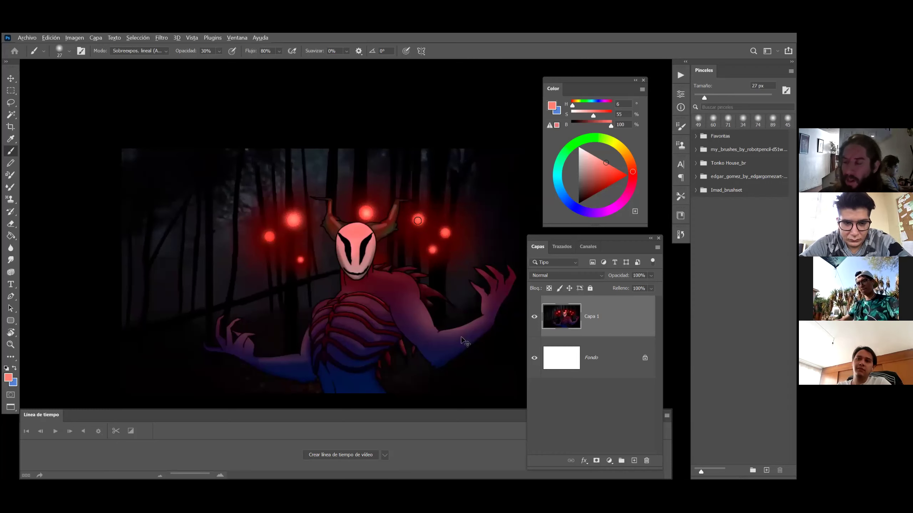
pyautogui.click(445, 235)
pyautogui.keyDown('alt'); pyautogui.rightClick(371, 215); pyautogui.keyUp('alt')
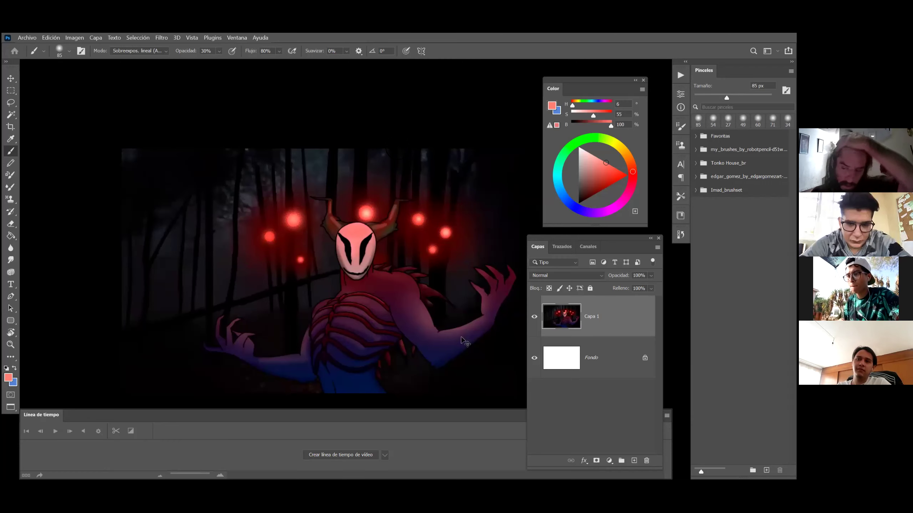
# Tilt and zoom the canvas view, reset it upright, and undo an accidental layer move.
pyautogui.press('r')
pyautogui.moveTo(464, 340); pyautogui.dragTo(461, 290)
pyautogui.press('z')
pyautogui.press('r')
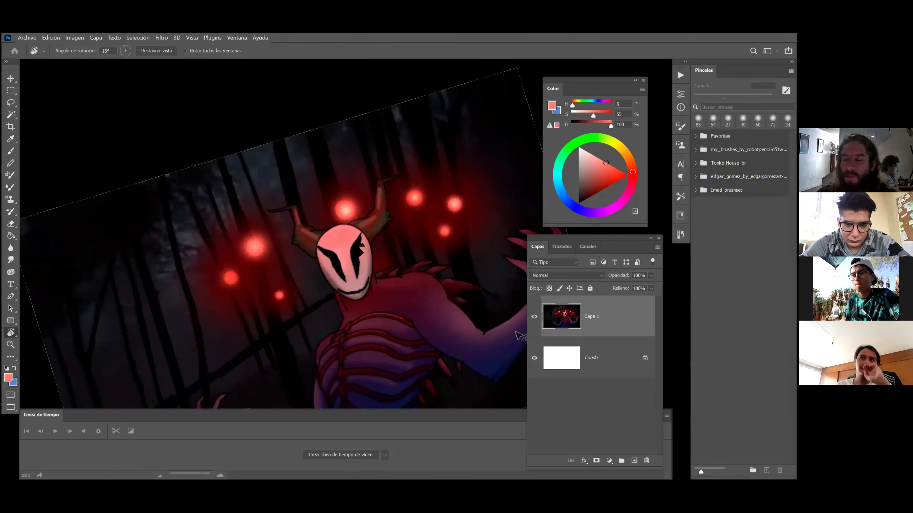
pyautogui.press('Escape')
pyautogui.press('v')
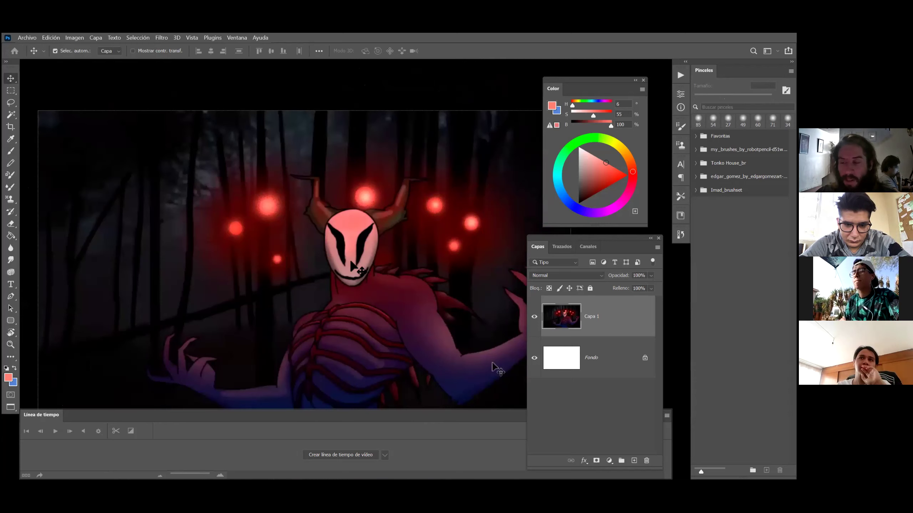
pyautogui.moveTo(352, 259); pyautogui.dragTo(355, 270)
pyautogui.hotkey('ctrl', 'z')
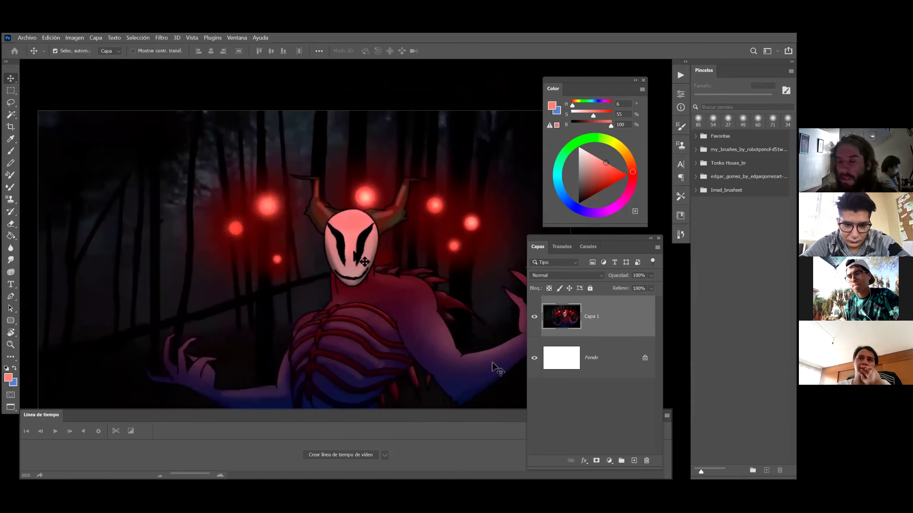
# Lasso-select the mask and brush over it with a large brush sampled from the mask colour.
pyautogui.press('l')
pyautogui.moveTo(378, 246)
pyautogui.mouseDown()
pyautogui.moveTo(360, 267)
pyautogui.moveTo(327, 248)
pyautogui.moveTo(329, 225)
pyautogui.moveTo(370, 212)
pyautogui.moveTo(379, 242)
pyautogui.moveTo(375, 216)
pyautogui.moveTo(352, 211)
pyautogui.moveTo(327, 243)
pyautogui.moveTo(369, 280)
pyautogui.mouseUp()
pyautogui.press('alt')
pyautogui.hotkey('ctrl', 'd')
pyautogui.press('b')
pyautogui.keyDown('alt'); pyautogui.click(349, 229); pyautogui.keyUp('alt')
pyautogui.moveTo(354, 239)
pyautogui.mouseDown()
pyautogui.moveTo(366, 239)
pyautogui.moveTo(348, 240)
pyautogui.mouseUp()
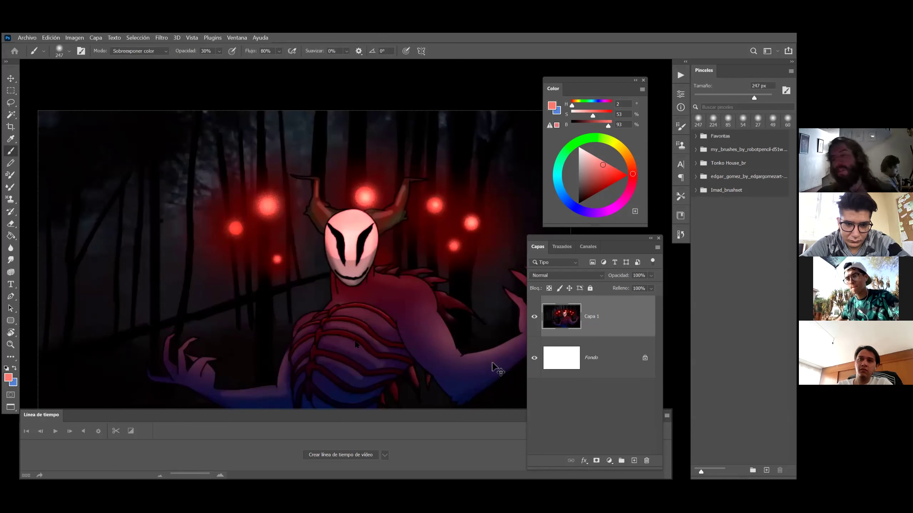
# Lasso a patch on the mask's upper right and brighten it with the brush.
pyautogui.press('l')
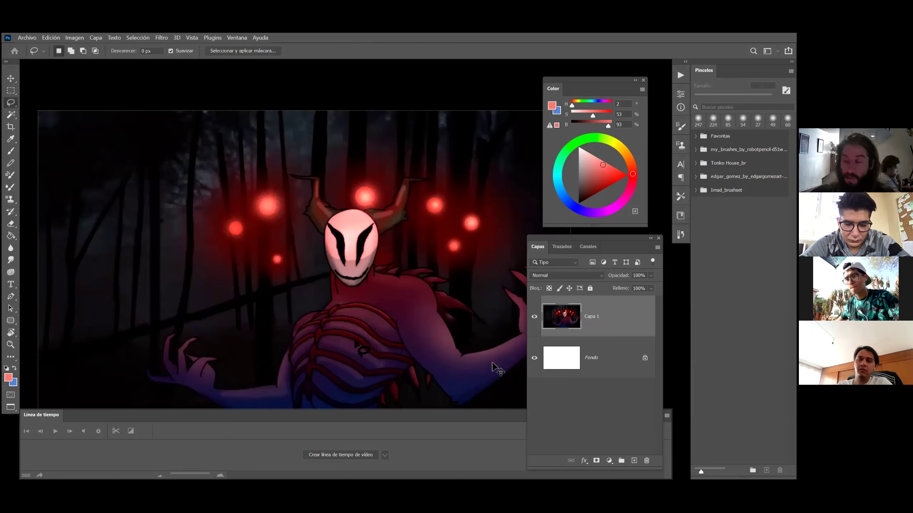
pyautogui.press('b')
pyautogui.rightClick(358, 222)
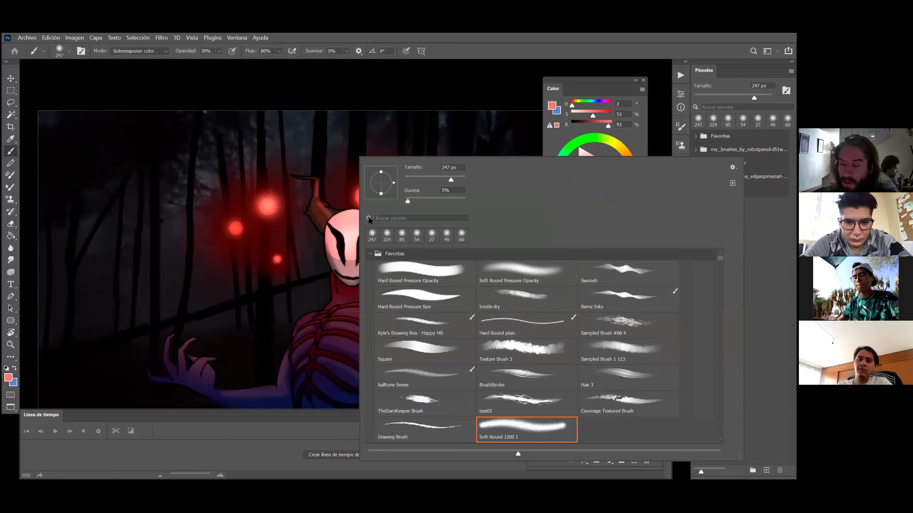
pyautogui.press('Escape')
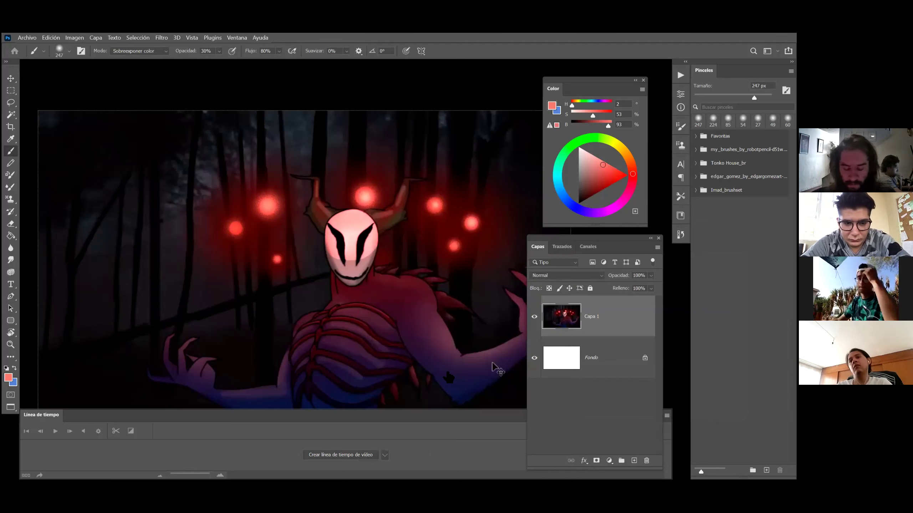
pyautogui.press('l')
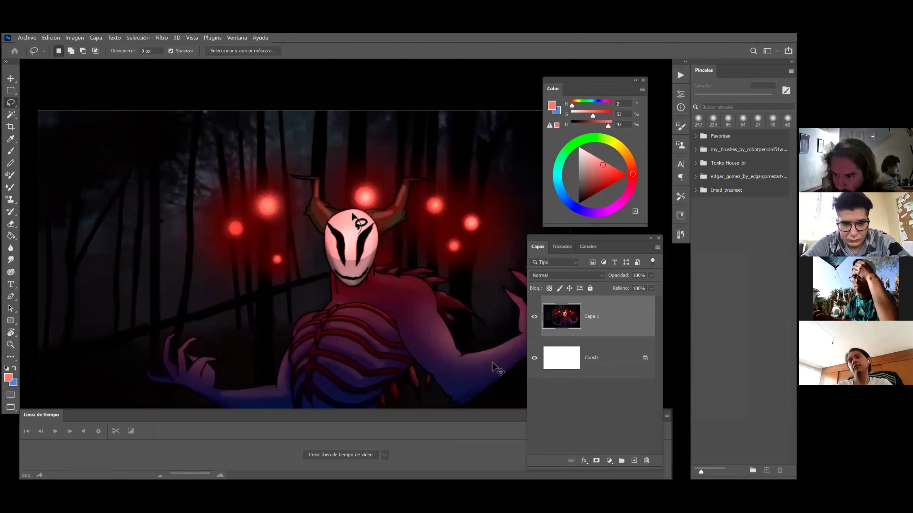
pyautogui.moveTo(352, 213)
pyautogui.mouseDown()
pyautogui.moveTo(371, 221)
pyautogui.moveTo(360, 233)
pyautogui.moveTo(375, 231)
pyautogui.moveTo(366, 248)
pyautogui.mouseUp()
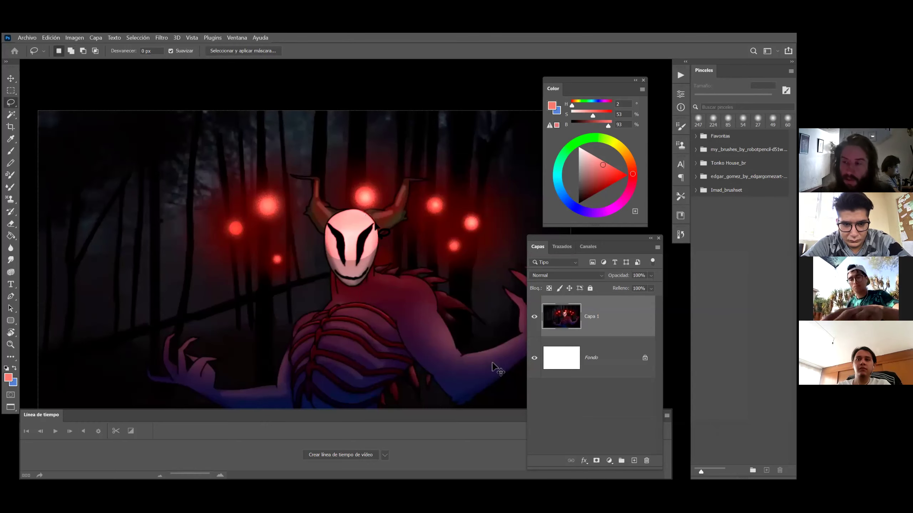
pyautogui.press('b')
pyautogui.moveTo(368, 225); pyautogui.dragTo(370, 227)
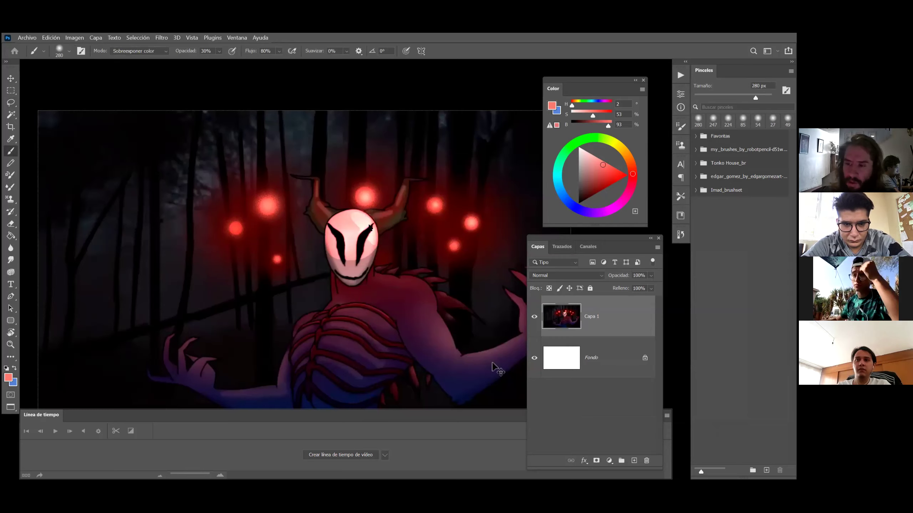
# Brighten the mask's edge beside the left eye with a 29 px brush.
pyautogui.press('l')
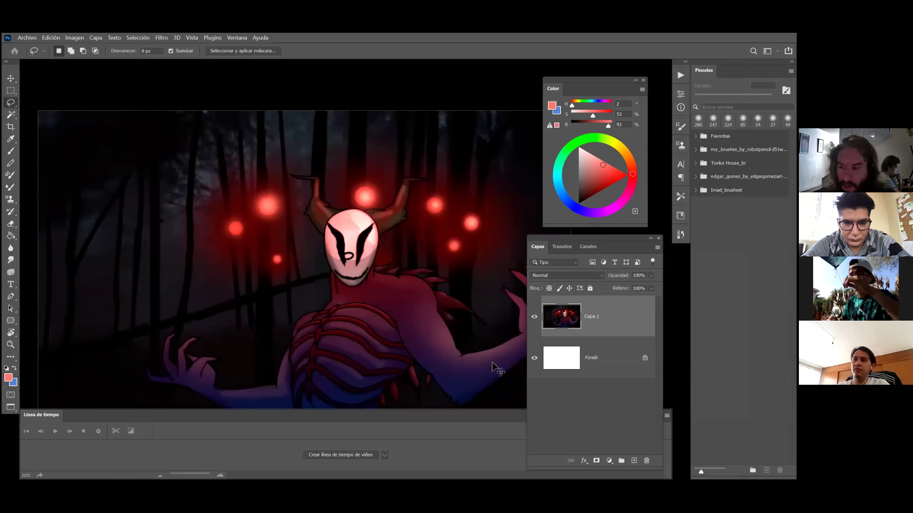
pyautogui.moveTo(337, 248)
pyautogui.mouseDown()
pyautogui.moveTo(329, 228)
pyautogui.moveTo(347, 271)
pyautogui.moveTo(329, 220)
pyautogui.moveTo(255, 239)
pyautogui.moveTo(338, 231)
pyautogui.mouseUp()
pyautogui.hotkey('ctrl', 'd')
pyautogui.press('b')
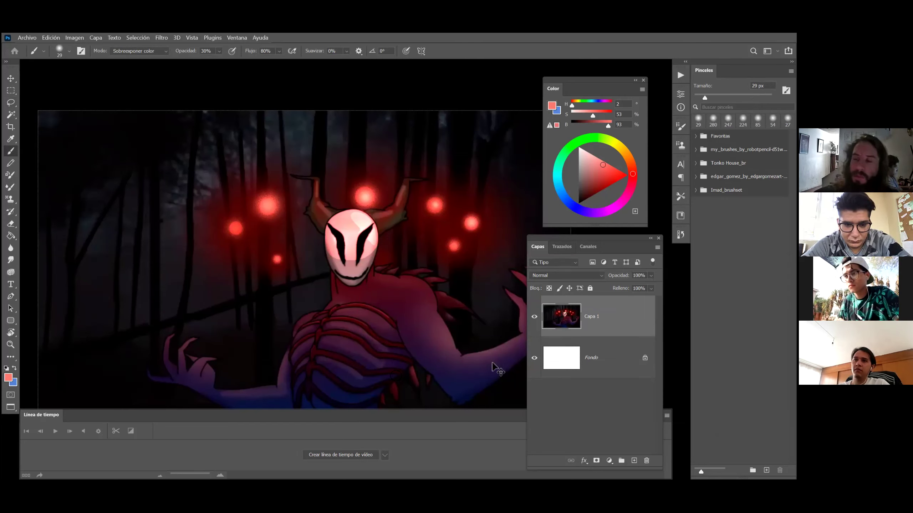
pyautogui.moveTo(329, 222); pyautogui.dragTo(334, 253)
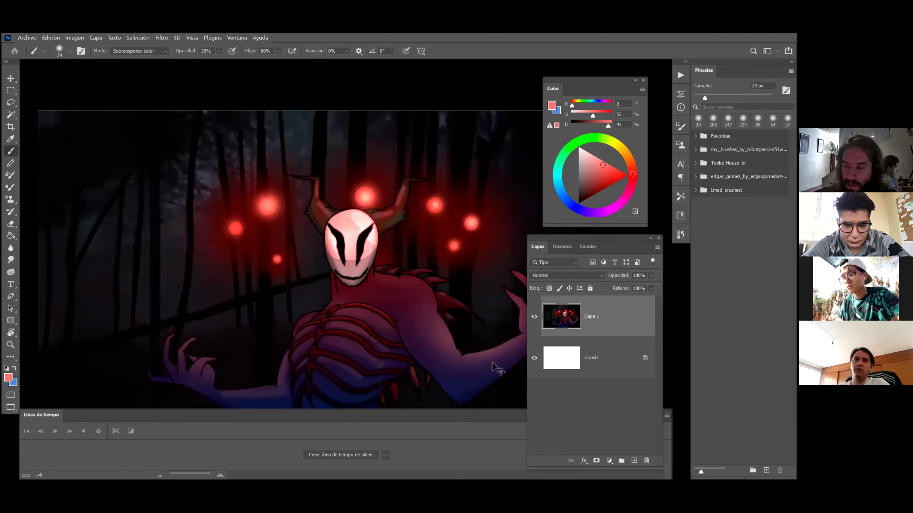
# Select strips along the mask's left and right edges and sample a brighter red.
pyautogui.press('l')
pyautogui.moveTo(360, 290)
pyautogui.mouseDown()
pyautogui.moveTo(336, 261)
pyautogui.moveTo(327, 226)
pyautogui.moveTo(343, 279)
pyautogui.moveTo(355, 285)
pyautogui.mouseUp()
pyautogui.moveTo(373, 229)
pyautogui.mouseDown()
pyautogui.moveTo(364, 280)
pyautogui.moveTo(374, 230)
pyautogui.moveTo(374, 252)
pyautogui.mouseUp()
pyautogui.hotkey('ctrl', 'h')
pyautogui.press('b')
pyautogui.keyDown('alt'); pyautogui.click(374, 202); pyautogui.keyUp('alt')
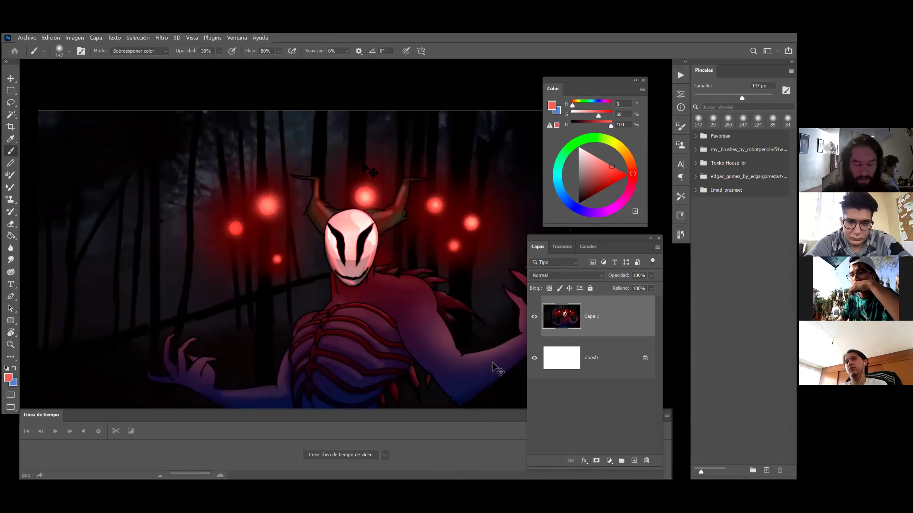
# Select both mouth corners for highlighting, then readjust the zoom, rotation and pan of the view.
pyautogui.press('l')
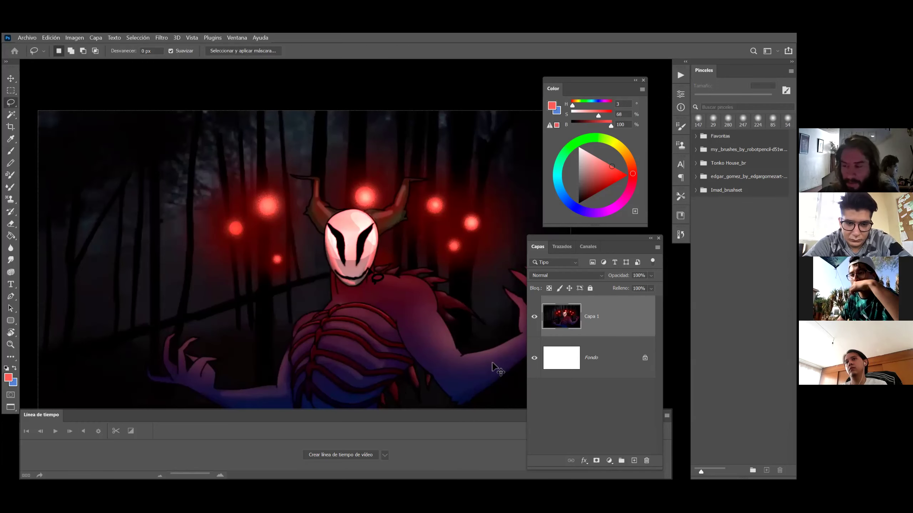
pyautogui.moveTo(371, 261)
pyautogui.mouseDown()
pyautogui.moveTo(365, 283)
pyautogui.moveTo(334, 263)
pyautogui.mouseUp()
pyautogui.press('b')
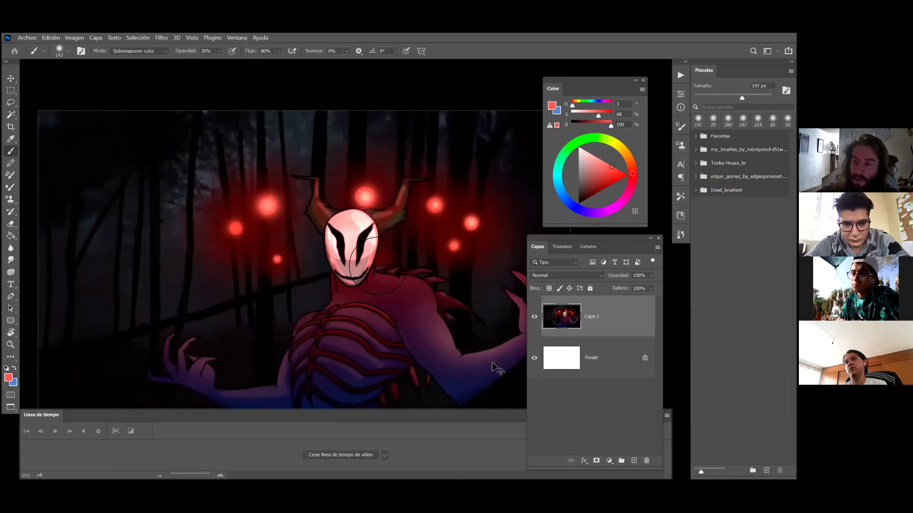
pyautogui.hotkey('ctrl', 'space')
pyautogui.moveTo(387, 249); pyautogui.dragTo(382, 249)
pyautogui.moveTo(461, 329)
pyautogui.mouseDown()
pyautogui.moveTo(445, 361)
pyautogui.moveTo(430, 343)
pyautogui.moveTo(480, 288)
pyautogui.moveTo(468, 311)
pyautogui.moveTo(419, 349)
pyautogui.moveTo(406, 340)
pyautogui.moveTo(453, 283)
pyautogui.moveTo(428, 316)
pyautogui.mouseUp()
pyautogui.press('space')
pyautogui.press('r')
pyautogui.press('b')
pyautogui.moveTo(317, 297); pyautogui.dragTo(340, 273)
# Load the BrushStroke preset in Normal mode and sample a dark maroon (H 346, S 42%, B 32%) from the shoulder.
pyautogui.rightClick(344, 277)
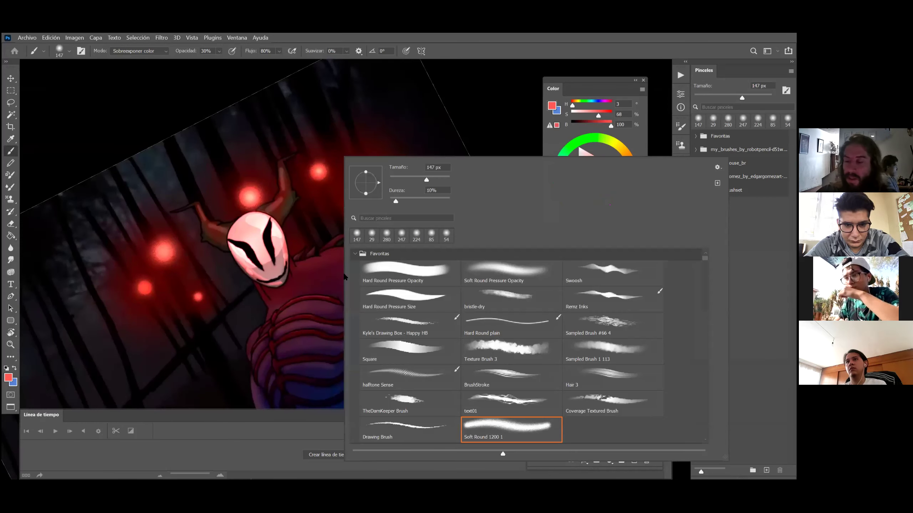
pyautogui.doubleClick(508, 374)
pyautogui.hotkey('shift', 'alt', 'n')
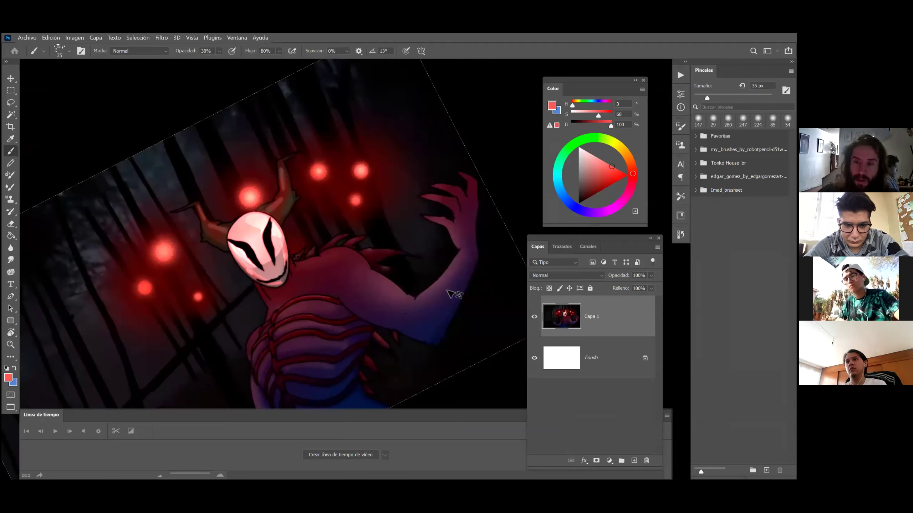
pyautogui.keyDown('alt'); pyautogui.click(259, 198); pyautogui.keyUp('alt')
pyautogui.moveTo(294, 251); pyautogui.dragTo(304, 262)
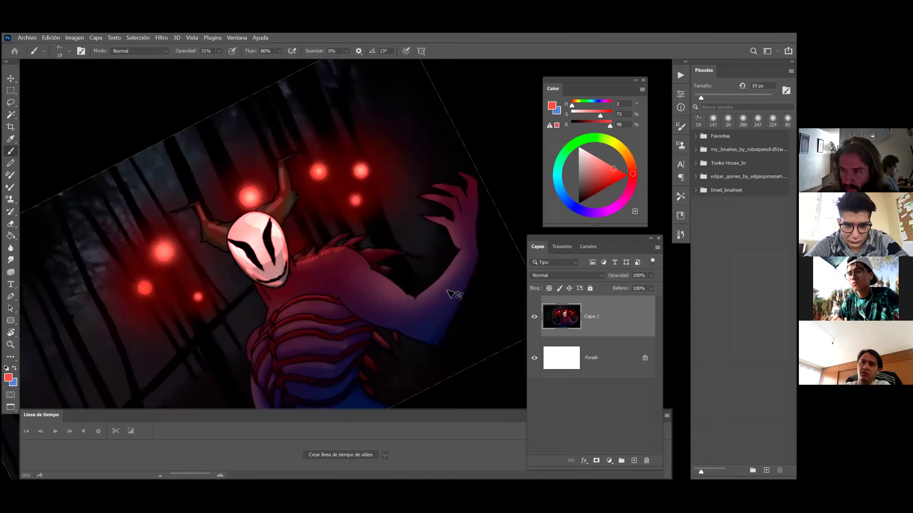
pyautogui.press('Escape')
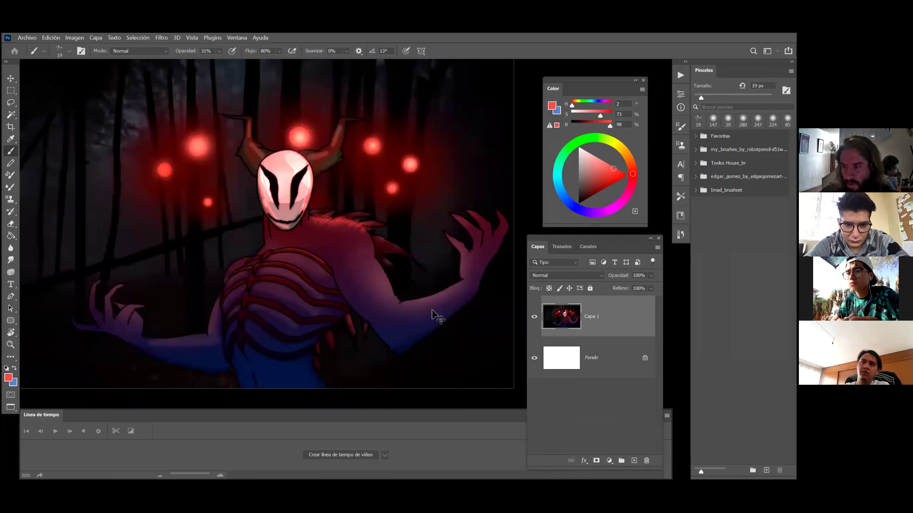
pyautogui.keyDown('alt'); pyautogui.click(373, 267); pyautogui.keyUp('alt')
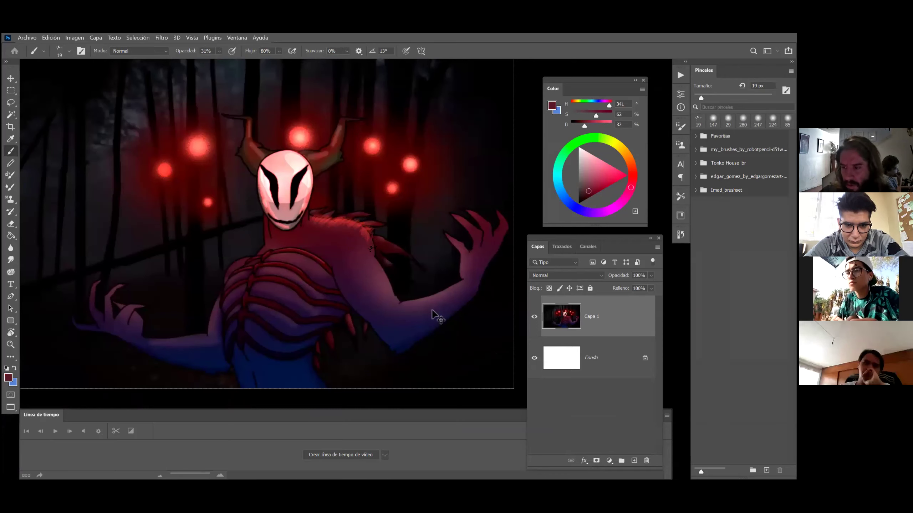
pyautogui.keyDown('alt'); pyautogui.click(370, 256); pyautogui.keyUp('alt')
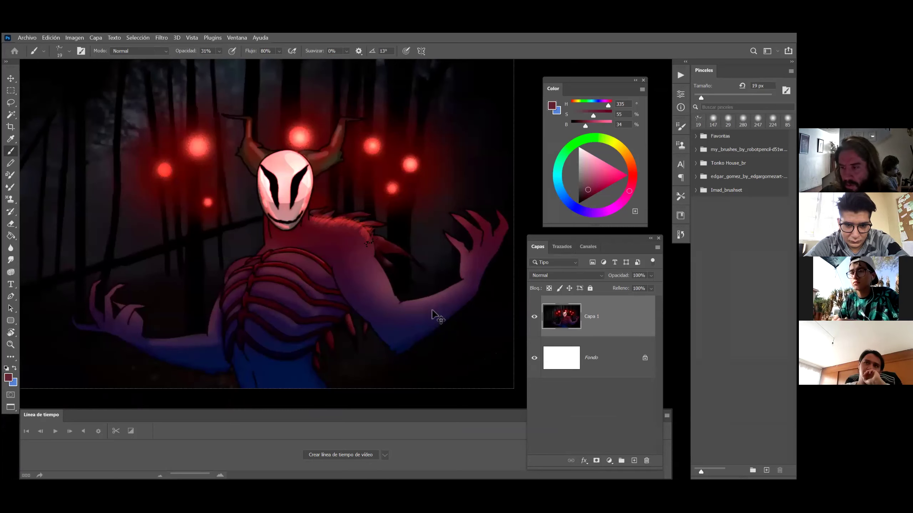
pyautogui.keyDown('alt'); pyautogui.click(378, 270); pyautogui.keyUp('alt')
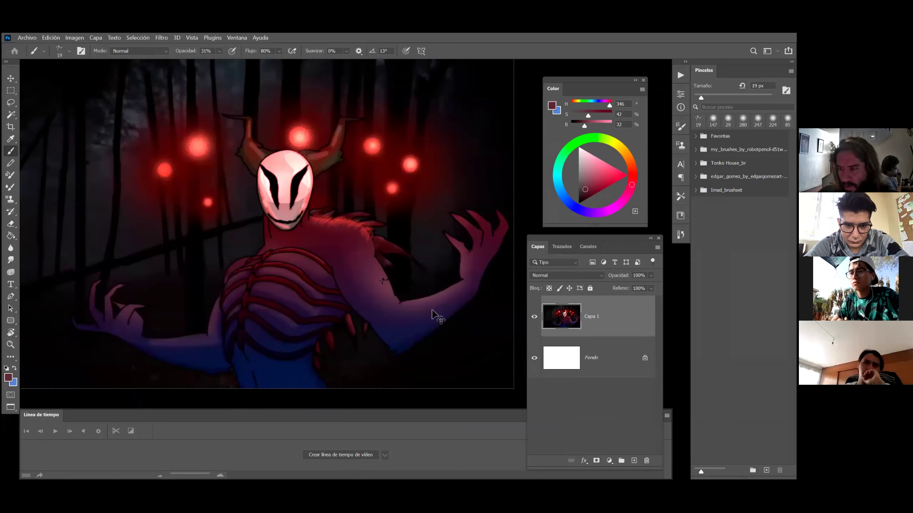
# On a new Capa 2 layer, paint sampled fur strokes down the arm, shoulder and forearm edge.
pyautogui.click(634, 461)
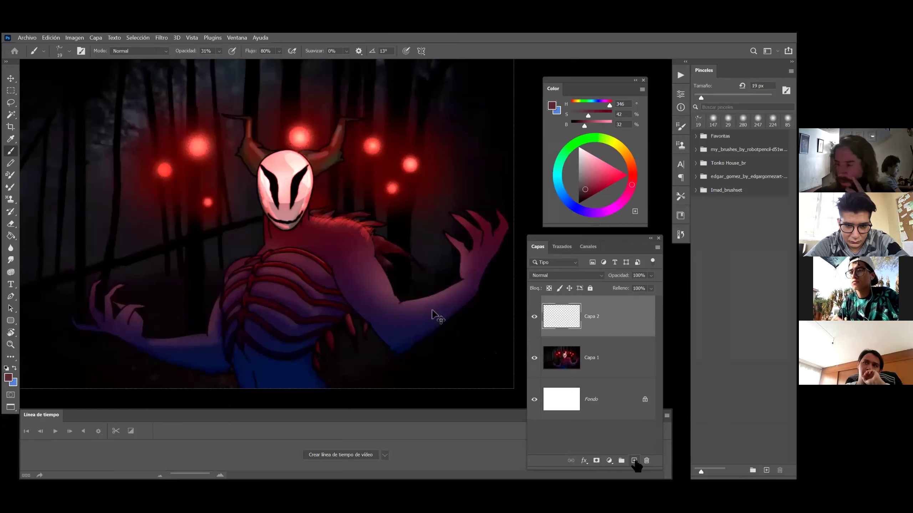
pyautogui.keyDown('alt'); pyautogui.click(377, 270); pyautogui.keyUp('alt')
pyautogui.moveTo(380, 268); pyautogui.dragTo(383, 285)
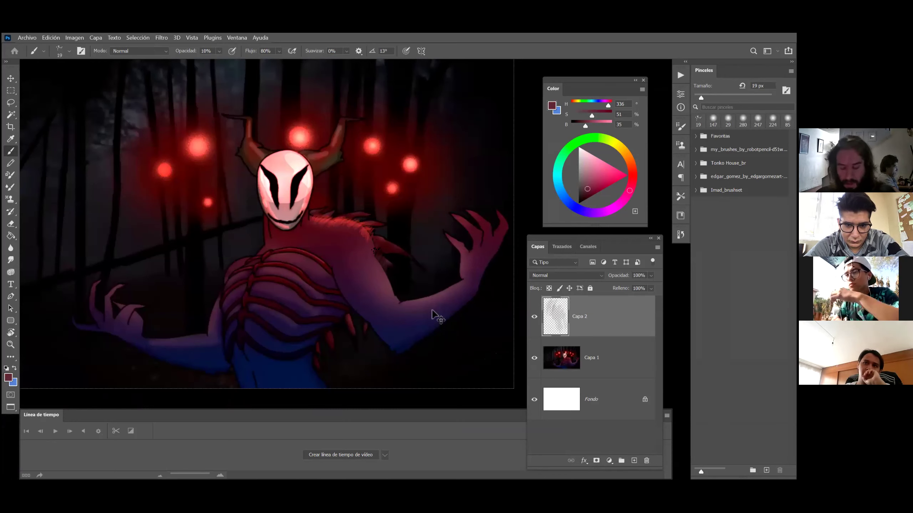
pyautogui.keyDown('alt'); pyautogui.rightClick(375, 267); pyautogui.keyUp('alt')
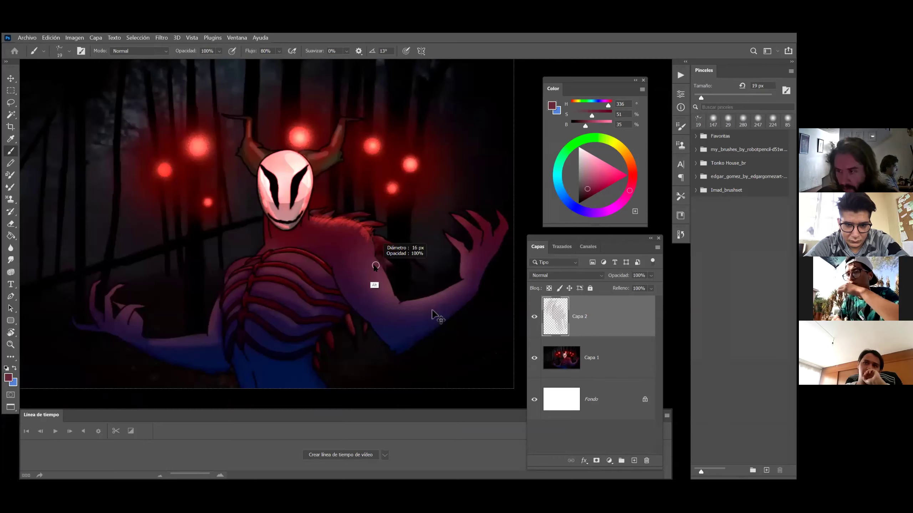
pyautogui.keyDown('alt'); pyautogui.click(366, 240); pyautogui.keyUp('alt')
pyautogui.moveTo(368, 236); pyautogui.dragTo(374, 242)
pyautogui.keyDown('alt'); pyautogui.click(370, 256); pyautogui.keyUp('alt')
pyautogui.moveTo(381, 269); pyautogui.dragTo(410, 302)
pyautogui.keyDown('alt'); pyautogui.click(401, 311); pyautogui.keyUp('alt')
pyautogui.moveTo(409, 306); pyautogui.dragTo(446, 292)
# Undo the upper-arm test strokes and resample purples and reds, resizing the brush between 27 and 44 px.
pyautogui.keyDown('alt'); pyautogui.rightClick(414, 307); pyautogui.keyUp('alt')
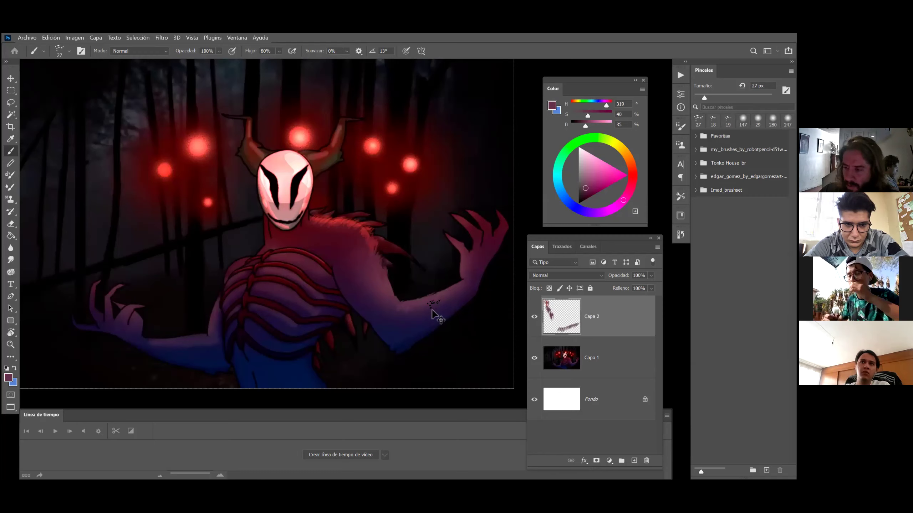
pyautogui.keyDown('alt'); pyautogui.click(386, 298); pyautogui.keyUp('alt')
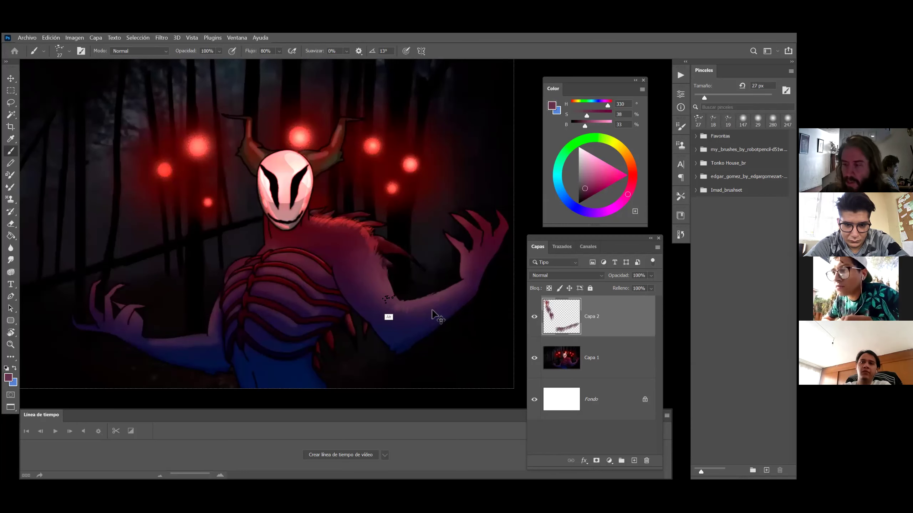
pyautogui.keyDown('alt'); pyautogui.rightClick(383, 308); pyautogui.keyUp('alt')
pyautogui.moveTo(368, 301)
pyautogui.mouseDown()
pyautogui.moveTo(375, 289)
pyautogui.moveTo(387, 300)
pyautogui.mouseUp()
pyautogui.hotkey('ctrl', 'z')
pyautogui.hotkey('ctrl', 'z')
pyautogui.keyDown('alt'); pyautogui.click(375, 297); pyautogui.keyUp('alt')
pyautogui.keyDown('alt'); pyautogui.rightClick(373, 292); pyautogui.keyUp('alt')
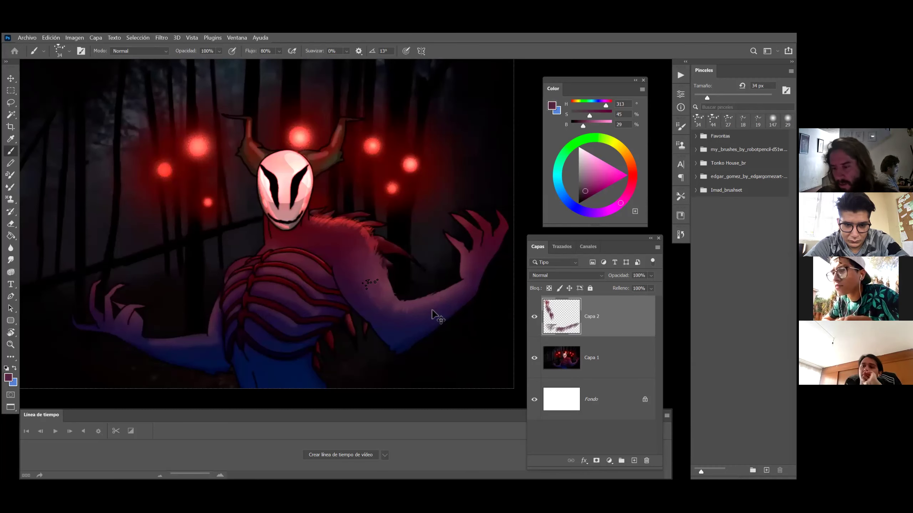
pyautogui.keyDown('alt'); pyautogui.click(381, 301); pyautogui.keyUp('alt')
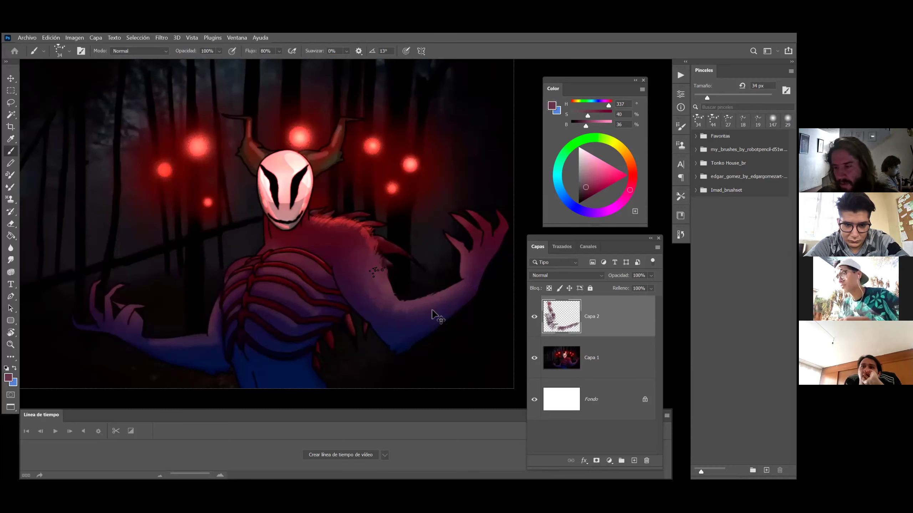
pyautogui.moveTo(374, 265); pyautogui.dragTo(353, 226)
pyautogui.keyDown('alt'); pyautogui.click(368, 256); pyautogui.keyUp('alt')
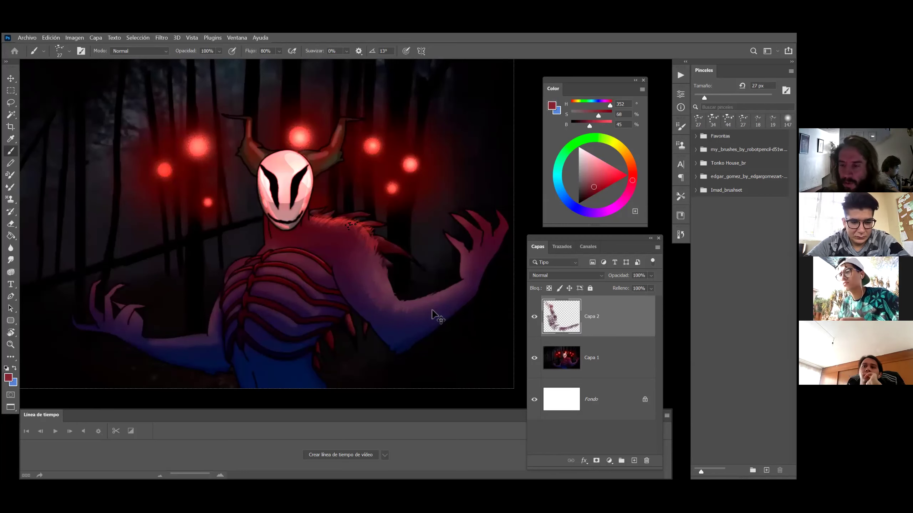
pyautogui.moveTo(435, 316)
pyautogui.mouseDown()
pyautogui.moveTo(363, 329)
pyautogui.moveTo(340, 315)
pyautogui.moveTo(445, 314)
pyautogui.moveTo(362, 326)
pyautogui.mouseUp()
pyautogui.keyDown('alt'); pyautogui.click(332, 317); pyautogui.keyUp('alt')
# Paint light pink fur highlights on the shoulder with a 15 px brush.
pyautogui.press('r')
pyautogui.keyDown('alt'); pyautogui.click(332, 316); pyautogui.keyUp('alt')
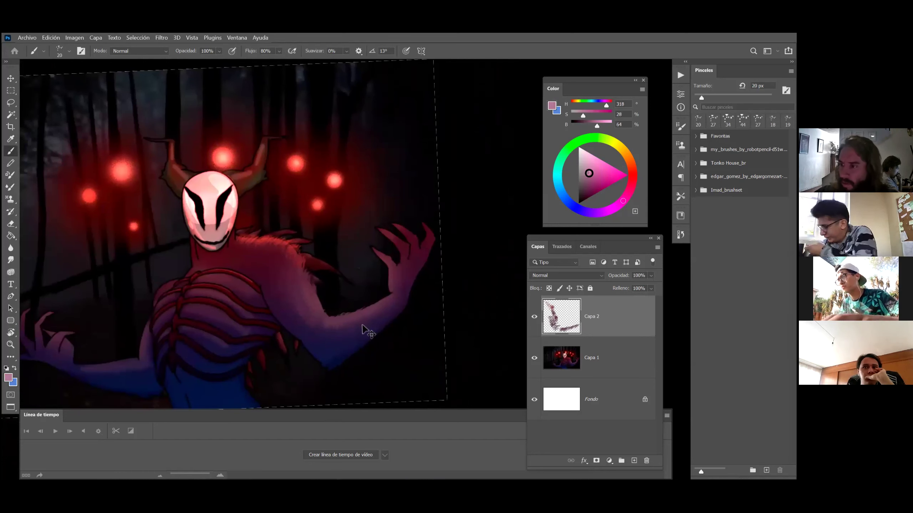
pyautogui.moveTo(331, 316); pyautogui.dragTo(330, 319)
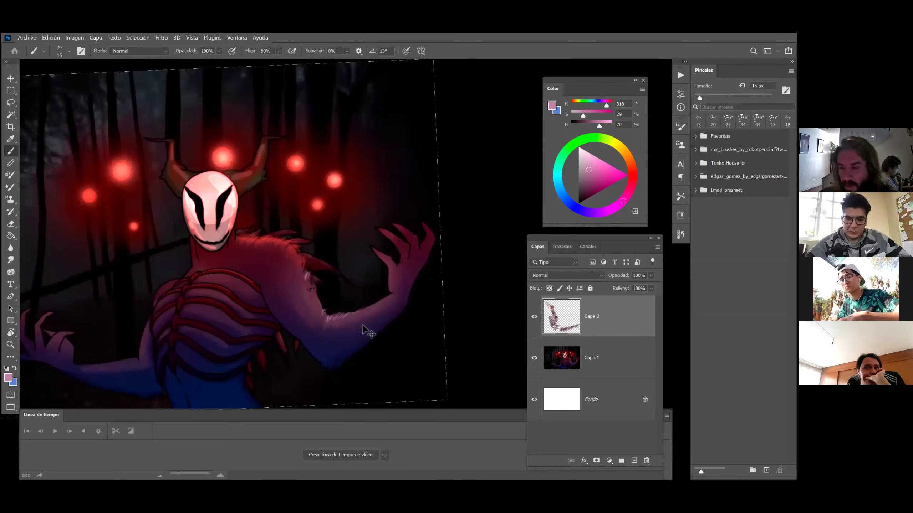
pyautogui.moveTo(310, 289); pyautogui.dragTo(304, 274)
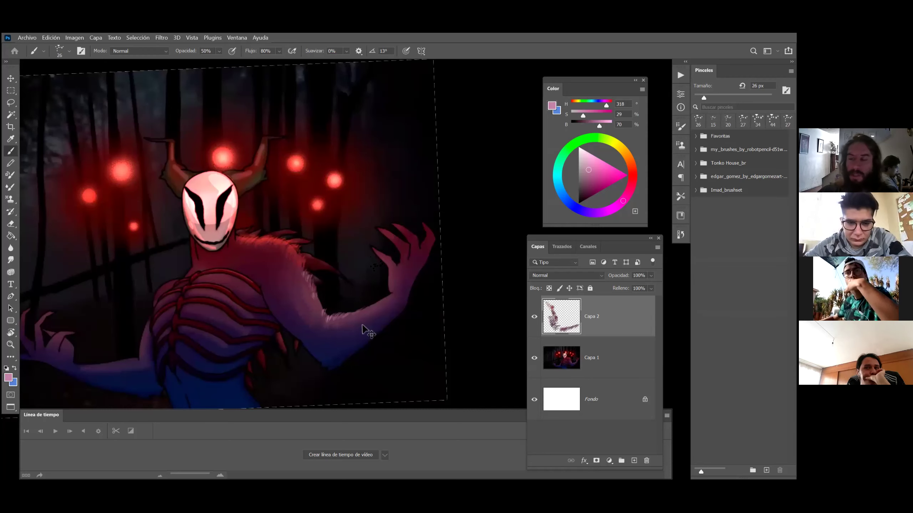
# Shade the chest with rosy and darker reds using 22–36 px brushes.
pyautogui.keyDown('alt'); pyautogui.click(210, 276); pyautogui.keyUp('alt')
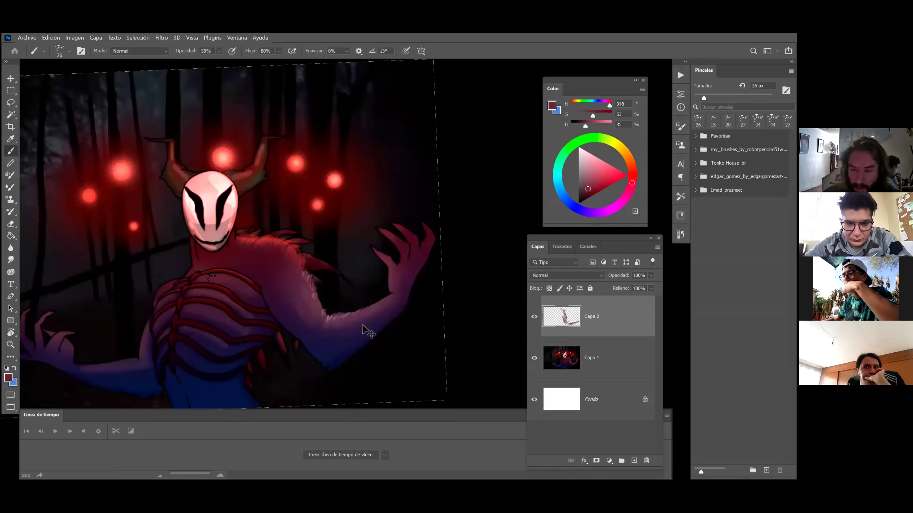
pyautogui.keyDown('alt'); pyautogui.click(234, 268); pyautogui.keyUp('alt')
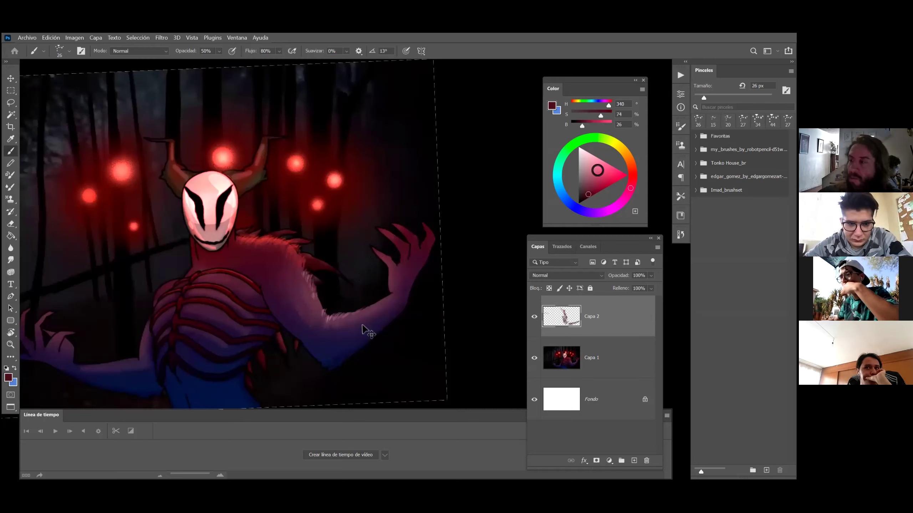
pyautogui.click(593, 178)
pyautogui.moveTo(229, 266); pyautogui.dragTo(225, 266)
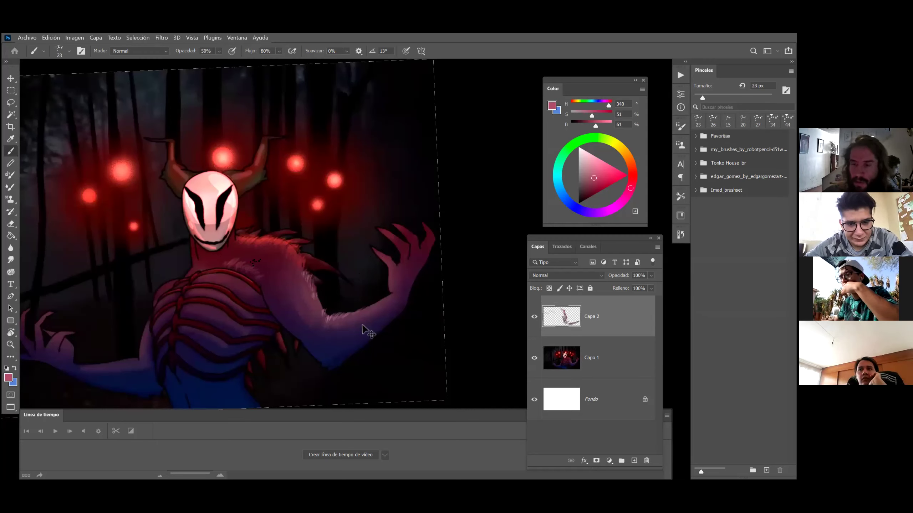
pyautogui.keyDown('alt'); pyautogui.click(248, 262); pyautogui.keyUp('alt')
pyautogui.keyDown('alt'); pyautogui.click(251, 289); pyautogui.keyUp('alt')
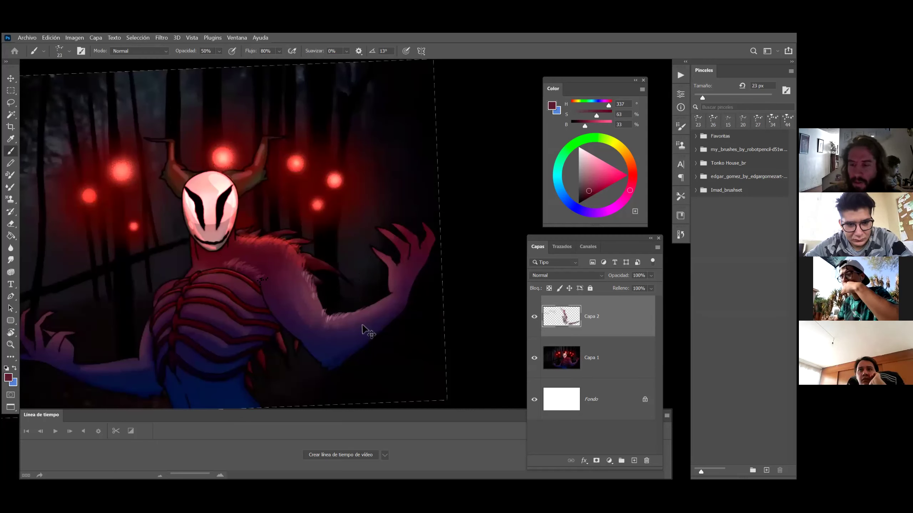
pyautogui.keyDown('alt'); pyautogui.click(265, 281); pyautogui.keyUp('alt')
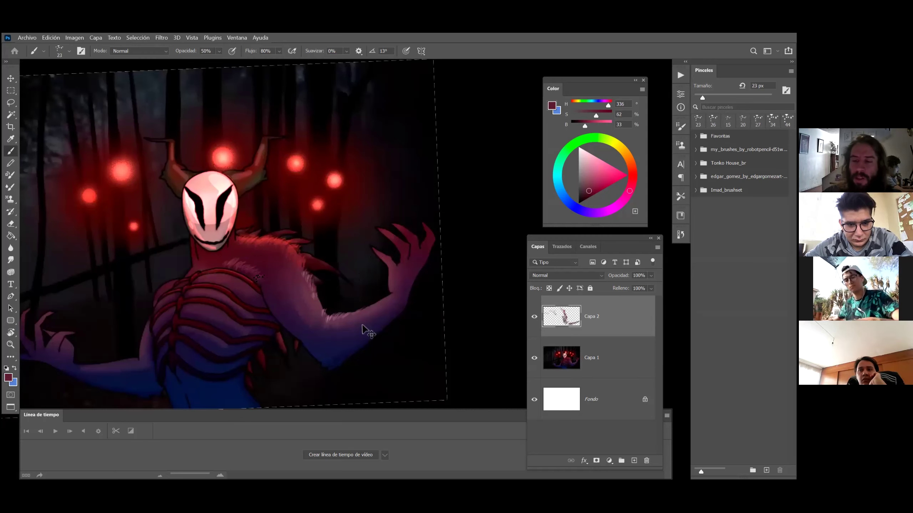
pyautogui.keyDown('alt'); pyautogui.rightClick(256, 279); pyautogui.keyUp('alt')
pyautogui.moveTo(249, 268); pyautogui.dragTo(265, 269)
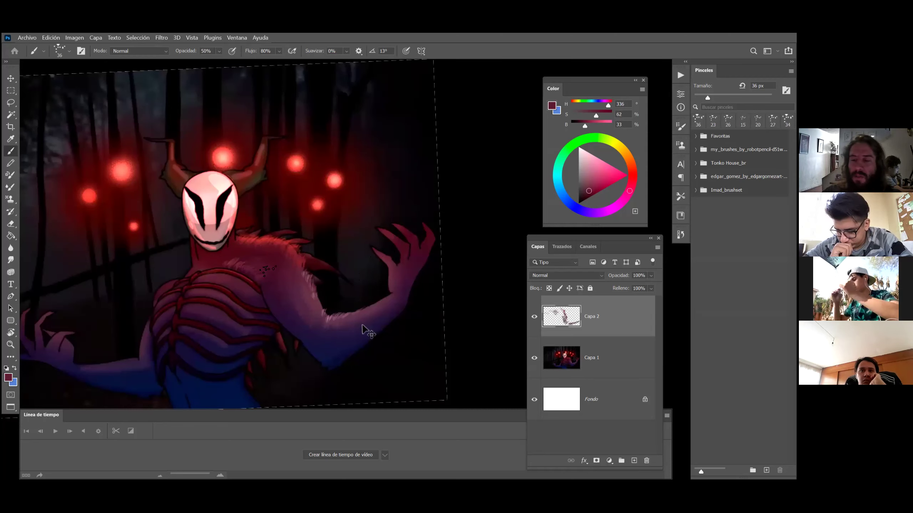
pyautogui.keyDown('alt'); pyautogui.click(239, 272); pyautogui.keyUp('alt')
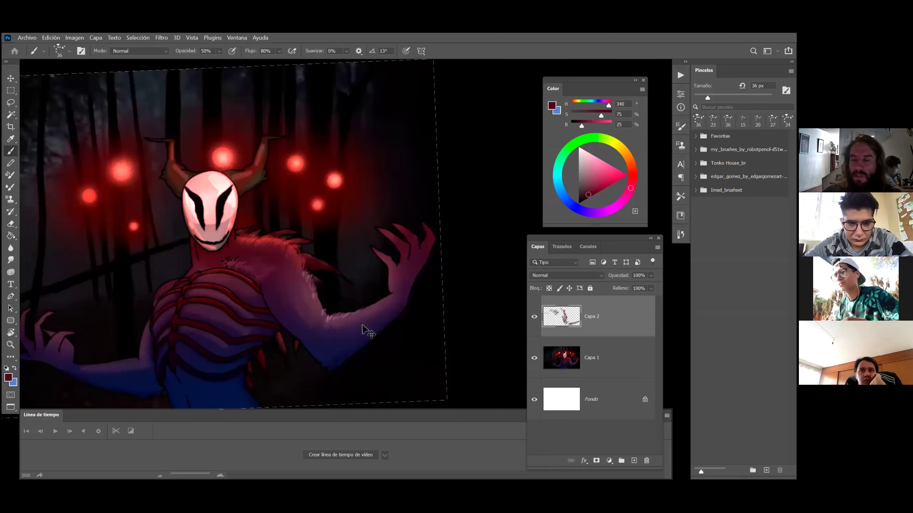
pyautogui.moveTo(239, 254); pyautogui.dragTo(234, 254)
# Sample further chest reds and purples, adjusting the brush between 23 and 37 px.
pyautogui.keyDown('alt'); pyautogui.click(234, 258); pyautogui.keyUp('alt')
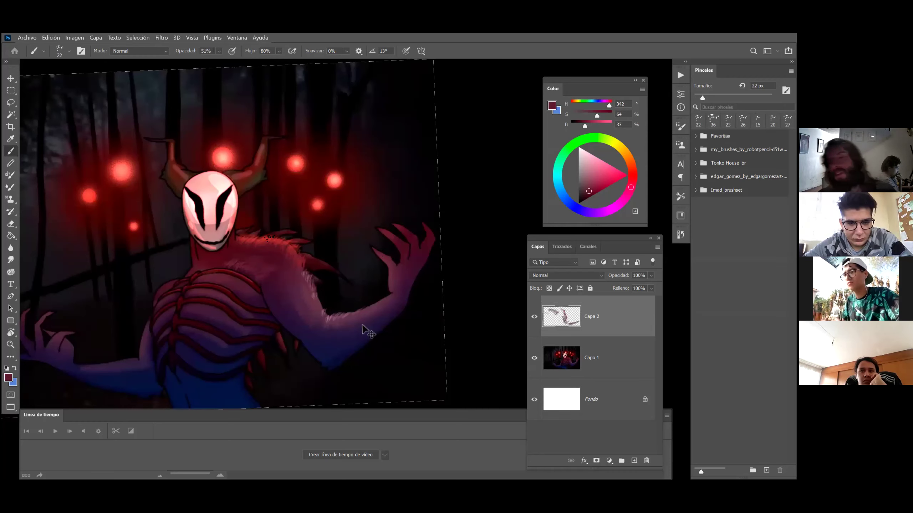
pyautogui.keyDown('alt'); pyautogui.click(221, 280); pyautogui.keyUp('alt')
pyautogui.moveTo(219, 279); pyautogui.dragTo(219, 280)
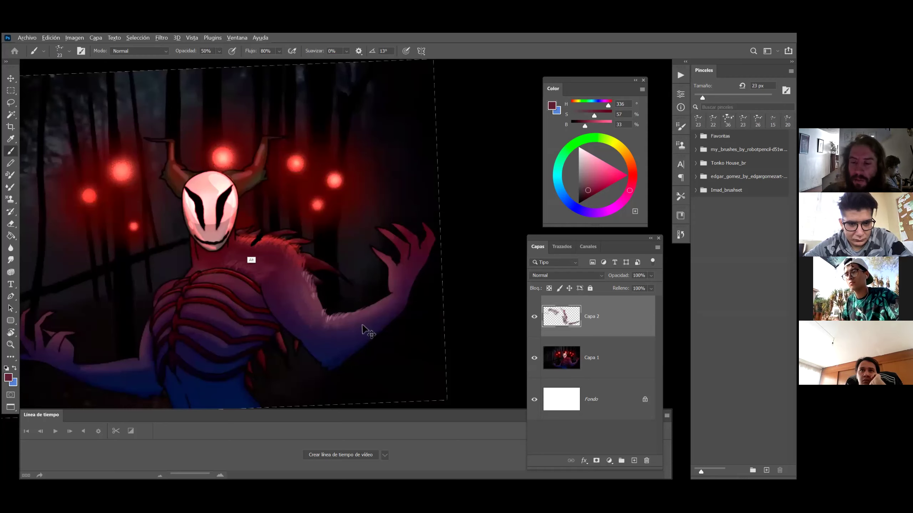
pyautogui.keyDown('alt'); pyautogui.click(252, 240); pyautogui.keyUp('alt')
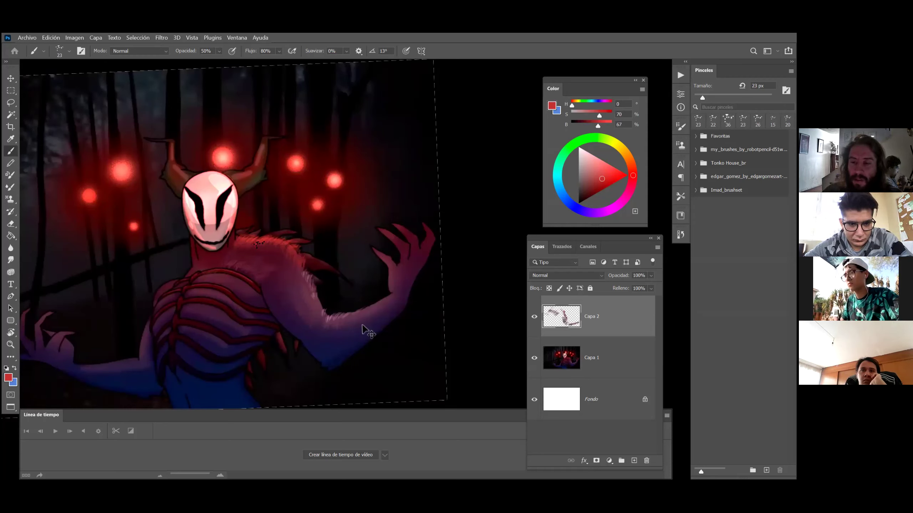
pyautogui.keyDown('alt'); pyautogui.click(230, 260); pyautogui.keyUp('alt')
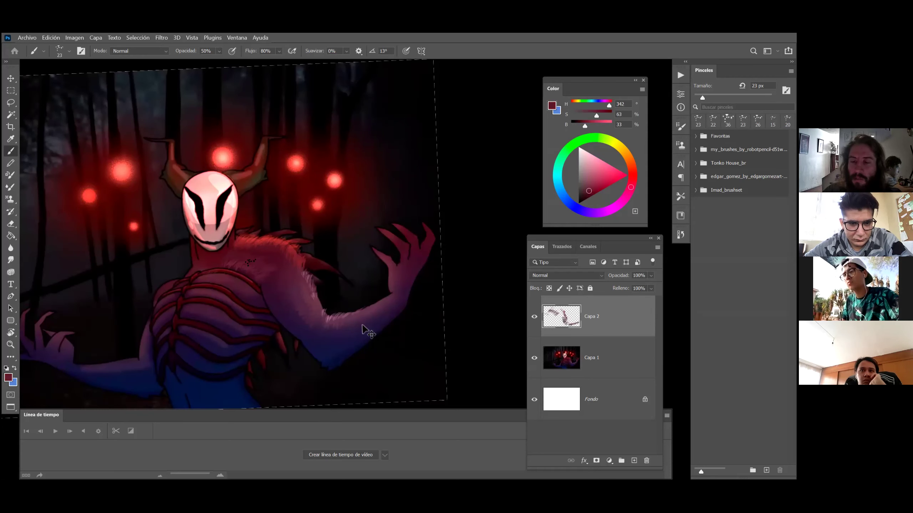
pyautogui.keyDown('alt'); pyautogui.click(272, 288); pyautogui.keyUp('alt')
pyautogui.moveTo(267, 284); pyautogui.dragTo(272, 284)
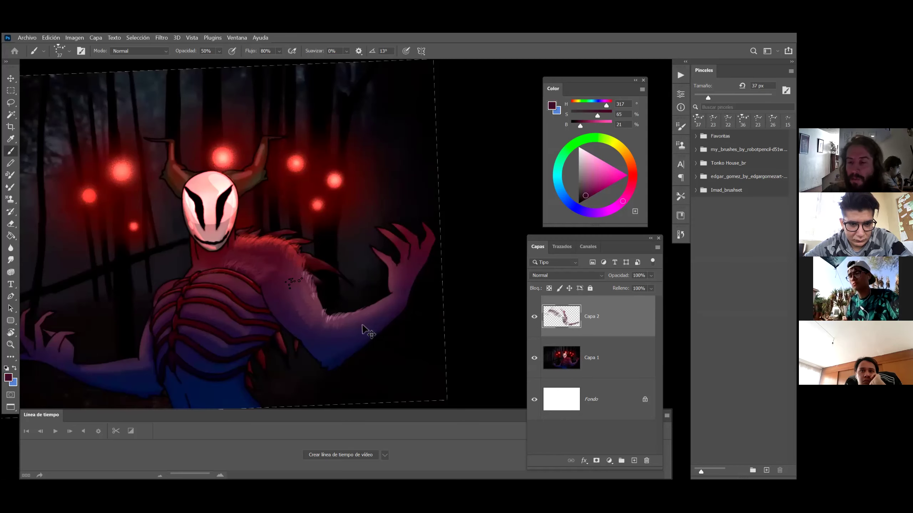
pyautogui.keyDown('alt'); pyautogui.click(283, 276); pyautogui.keyUp('alt')
# Add a small deep red stroke on the left shoulder, ending on red H 355, S 71%, B 47%.
pyautogui.press('z')
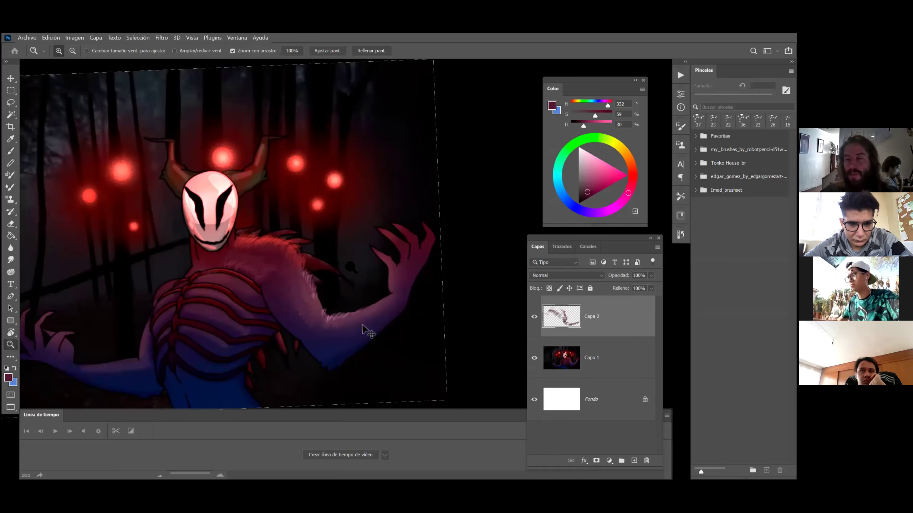
pyautogui.moveTo(365, 269); pyautogui.dragTo(327, 270)
pyautogui.click(364, 304)
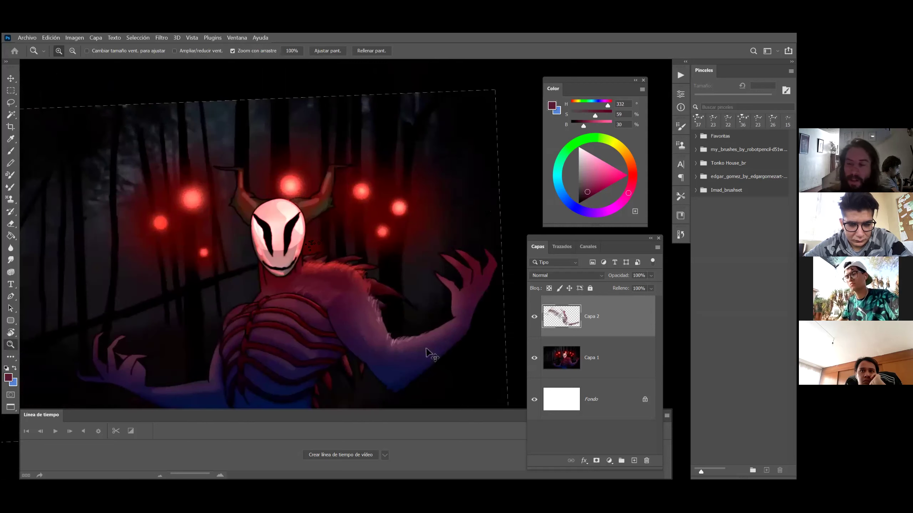
pyautogui.press('b')
pyautogui.keyDown('alt'); pyautogui.click(246, 282); pyautogui.keyUp('alt')
pyautogui.moveTo(232, 305); pyautogui.dragTo(236, 305)
pyautogui.keyDown('alt'); pyautogui.click(309, 287); pyautogui.keyUp('alt')
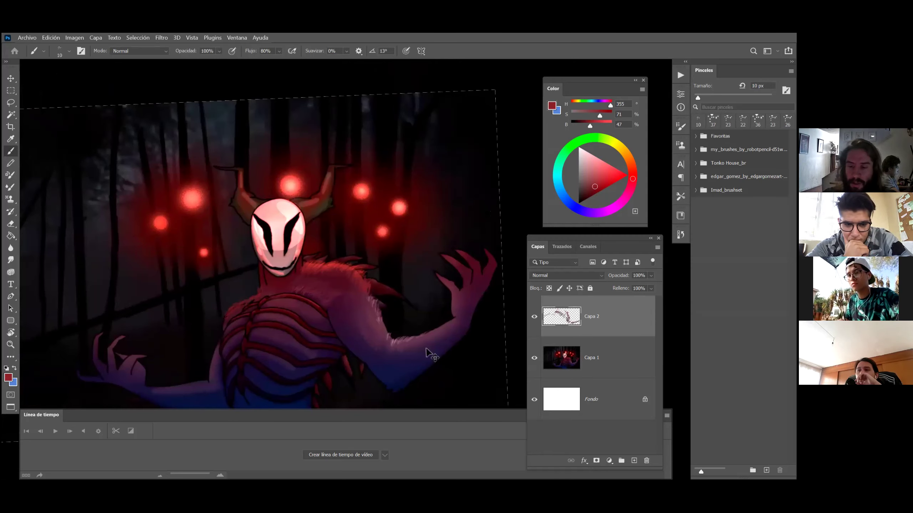
# Tilt the canvas view about 35 degrees, zoom in on the figure, then turn it upright.
pyautogui.press('z')
pyautogui.moveTo(374, 281)
pyautogui.mouseDown()
pyautogui.moveTo(356, 279)
pyautogui.moveTo(371, 286)
pyautogui.mouseUp()
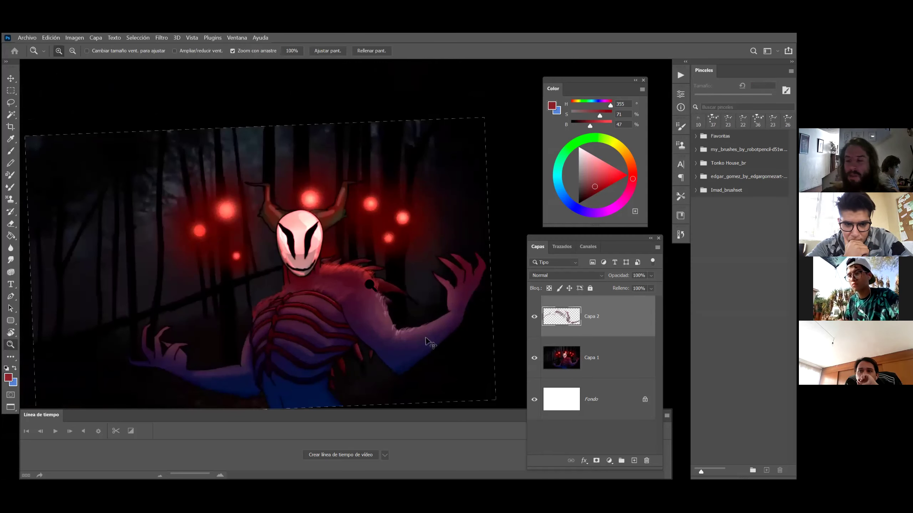
pyautogui.press('r')
pyautogui.moveTo(426, 339); pyautogui.dragTo(446, 259)
pyautogui.press('z')
pyautogui.click(341, 284)
pyautogui.press('b')
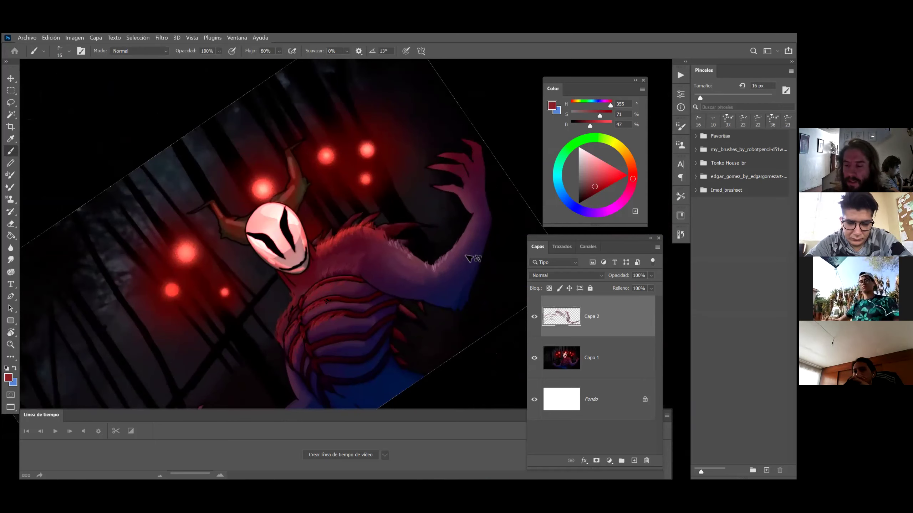
pyautogui.moveTo(469, 259); pyautogui.dragTo(464, 299)
# Add short red and pale fur strokes on the left arm and forearm; enlarge the brush to 46 px.
pyautogui.moveTo(245, 308); pyautogui.dragTo(247, 302)
pyautogui.keyDown('alt'); pyautogui.click(415, 282); pyautogui.keyUp('alt')
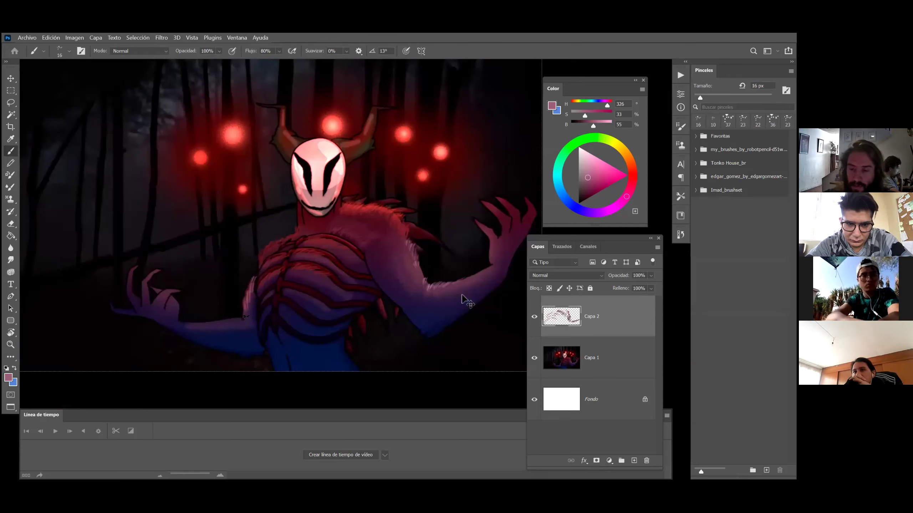
pyautogui.hotkey('ctrl', 'z')
pyautogui.moveTo(187, 325); pyautogui.dragTo(190, 321)
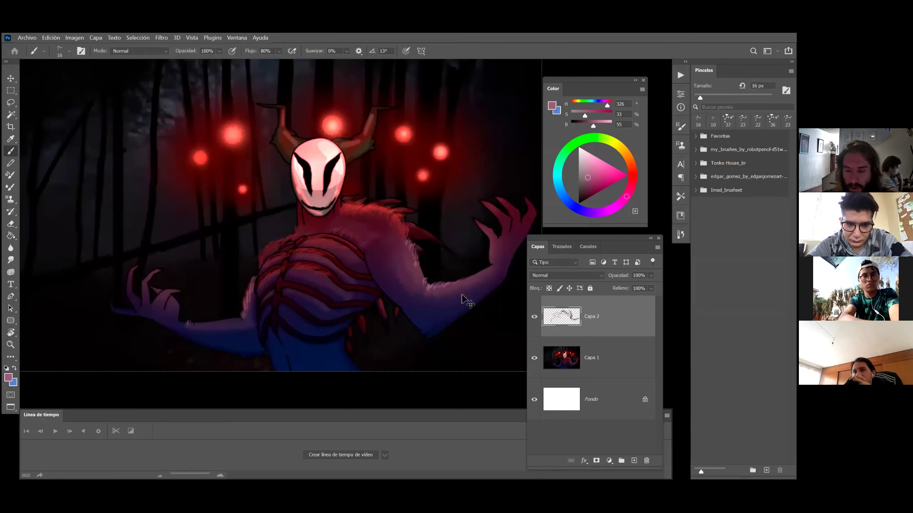
pyautogui.scroll(-1, 464, 300)
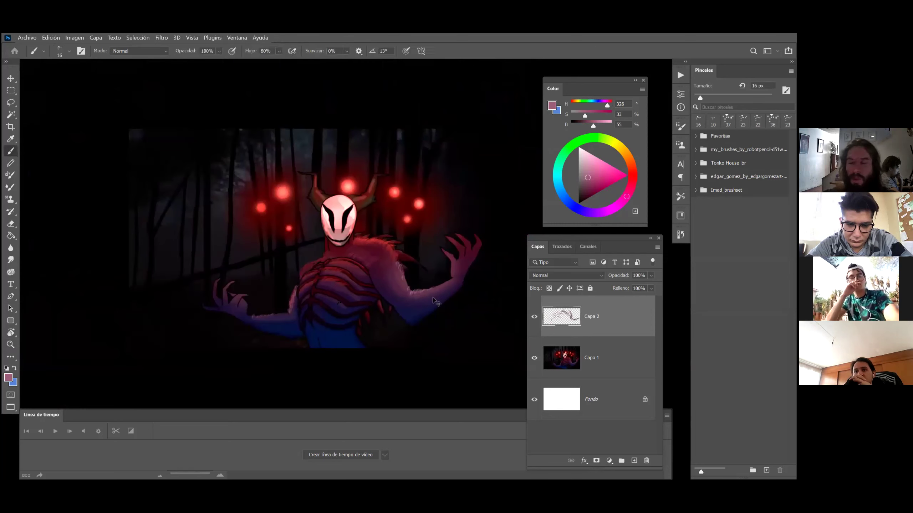
pyautogui.keyDown('alt'); pyautogui.click(456, 298); pyautogui.keyUp('alt')
pyautogui.moveTo(262, 323); pyautogui.dragTo(269, 326)
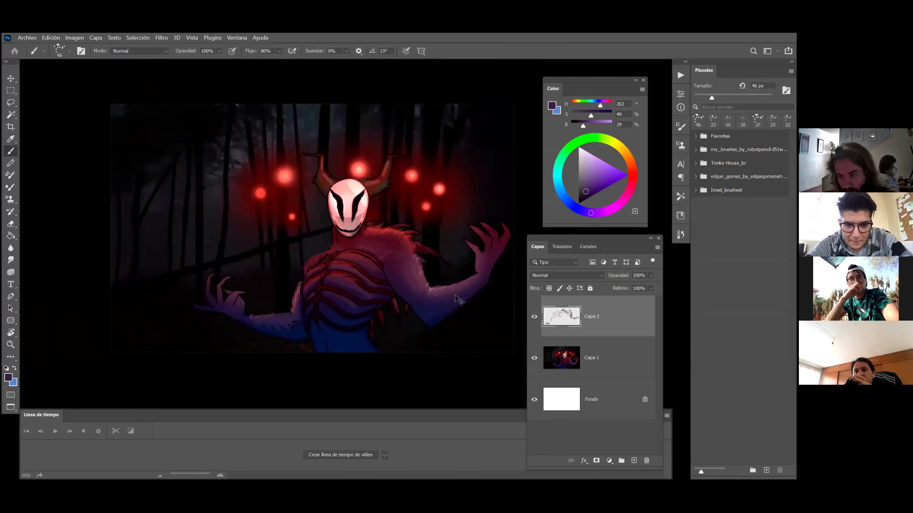
# Rotate the canvas view to 37 degrees and zoom in on the tilted figure.
pyautogui.press('z')
pyautogui.click(448, 283)
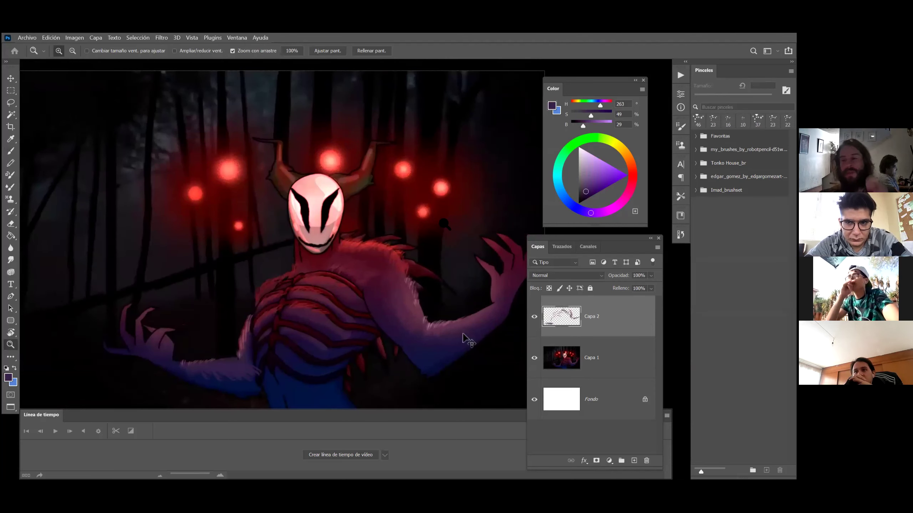
pyautogui.press('r')
pyautogui.moveTo(438, 382)
pyautogui.mouseDown()
pyautogui.moveTo(271, 265)
pyautogui.moveTo(364, 387)
pyautogui.moveTo(485, 356)
pyautogui.moveTo(515, 296)
pyautogui.mouseUp()
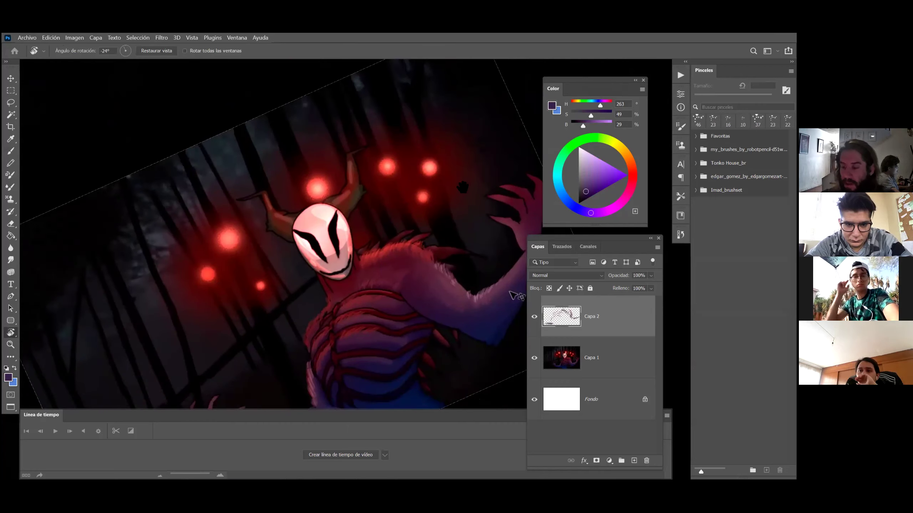
pyautogui.press('z')
pyautogui.click(348, 290)
pyautogui.press('b')
# Sample the dark purple from the chest with a 19 px brush.
pyautogui.keyDown('alt'); pyautogui.click(351, 298); pyautogui.keyUp('alt')
pyautogui.moveTo(345, 296); pyautogui.dragTo(330, 301)
pyautogui.keyDown('alt'); pyautogui.click(346, 361); pyautogui.keyUp('alt')
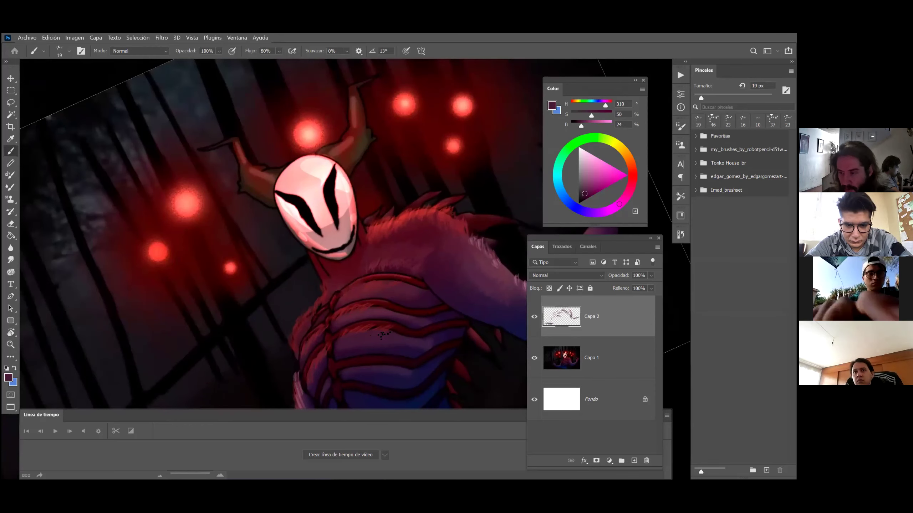
pyautogui.keyDown('alt'); pyautogui.click(315, 388); pyautogui.keyUp('alt')
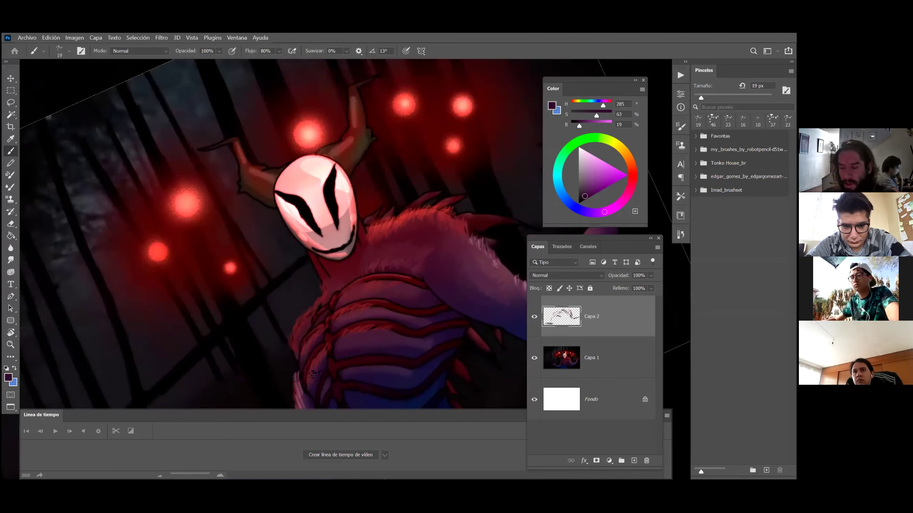
# Reset the canvas rotation to upright and zoom in around the mask.
pyautogui.press('Escape')
pyautogui.press('z')
pyautogui.keyDown('alt'); pyautogui.click(425, 319); pyautogui.keyUp('alt')
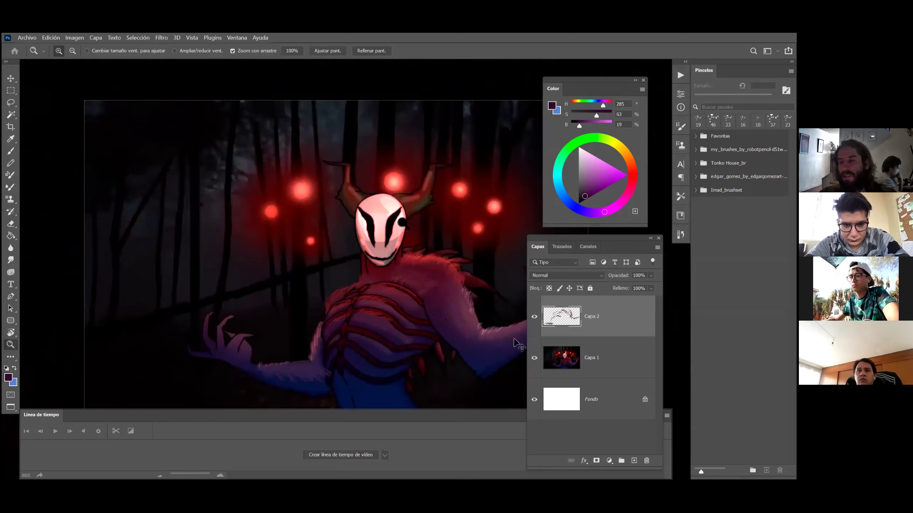
pyautogui.click(403, 222)
# Frame the torso higher in view and start a freehand outline of the chest, clearing the first try.
pyautogui.moveTo(378, 282); pyautogui.dragTo(368, 285)
pyautogui.moveTo(391, 315); pyautogui.dragTo(336, 303)
pyautogui.moveTo(470, 370); pyautogui.dragTo(444, 283)
pyautogui.press('l')
pyautogui.moveTo(324, 237)
pyautogui.mouseDown()
pyautogui.moveTo(291, 277)
pyautogui.moveTo(279, 328)
pyautogui.mouseUp()
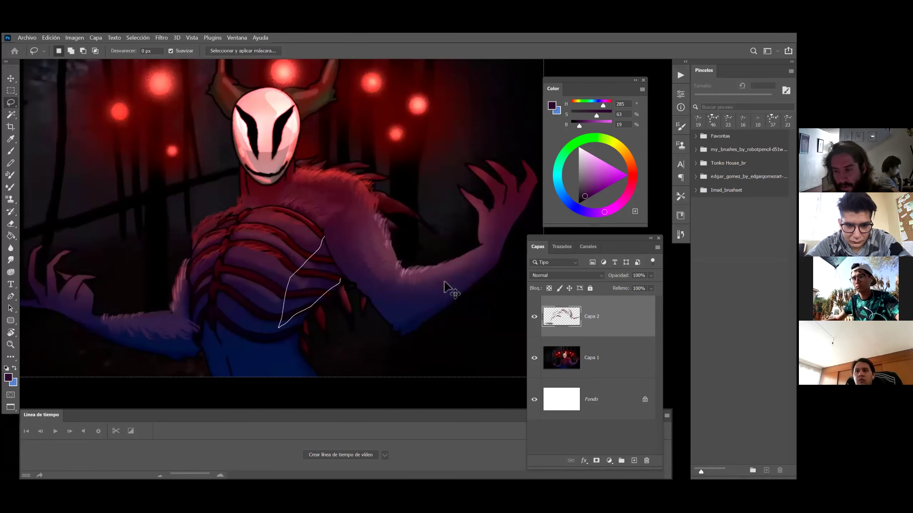
pyautogui.moveTo(340, 279); pyautogui.dragTo(340, 281)
pyautogui.hotkey('ctrl', 'd')
# Lasso the chest, neck, left forearm and lower arm with waist, then deselect.
pyautogui.moveTo(325, 242)
pyautogui.mouseDown()
pyautogui.moveTo(310, 278)
pyautogui.moveTo(319, 281)
pyautogui.moveTo(290, 321)
pyautogui.moveTo(293, 334)
pyautogui.moveTo(344, 280)
pyautogui.moveTo(325, 236)
pyautogui.mouseUp()
pyautogui.moveTo(240, 165)
pyautogui.mouseDown()
pyautogui.moveTo(264, 201)
pyautogui.moveTo(277, 196)
pyautogui.moveTo(293, 160)
pyautogui.moveTo(274, 187)
pyautogui.moveTo(256, 189)
pyautogui.moveTo(236, 164)
pyautogui.mouseUp()
pyautogui.moveTo(192, 266)
pyautogui.mouseDown()
pyautogui.moveTo(187, 300)
pyautogui.moveTo(130, 337)
pyautogui.moveTo(193, 358)
pyautogui.moveTo(219, 383)
pyautogui.moveTo(197, 346)
pyautogui.moveTo(191, 269)
pyautogui.mouseUp()
pyautogui.moveTo(199, 342)
pyautogui.mouseDown()
pyautogui.moveTo(207, 315)
pyautogui.moveTo(266, 343)
pyautogui.moveTo(308, 327)
pyautogui.moveTo(297, 367)
pyautogui.moveTo(211, 362)
pyautogui.mouseUp()
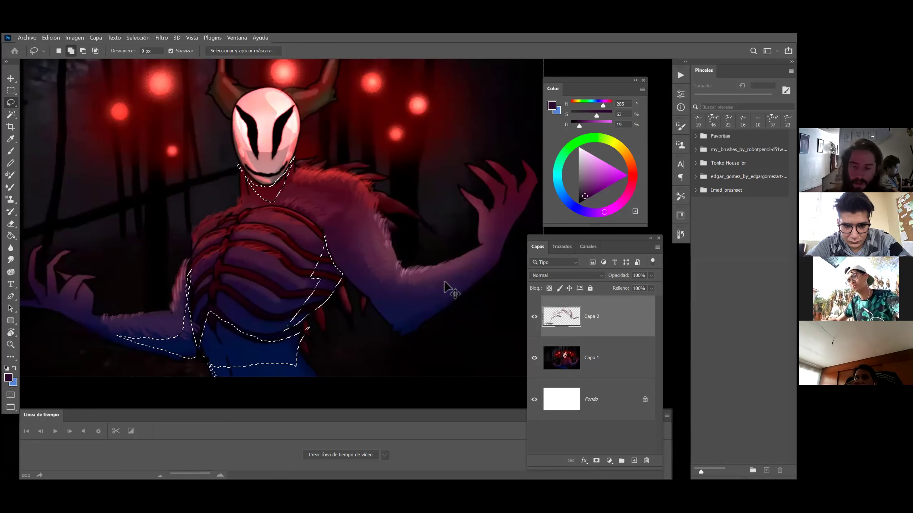
pyautogui.hotkey('ctrl', 'd')
# Add a new layer above Capa 2 and pick the large soft round brush at a smaller size.
pyautogui.click(634, 460)
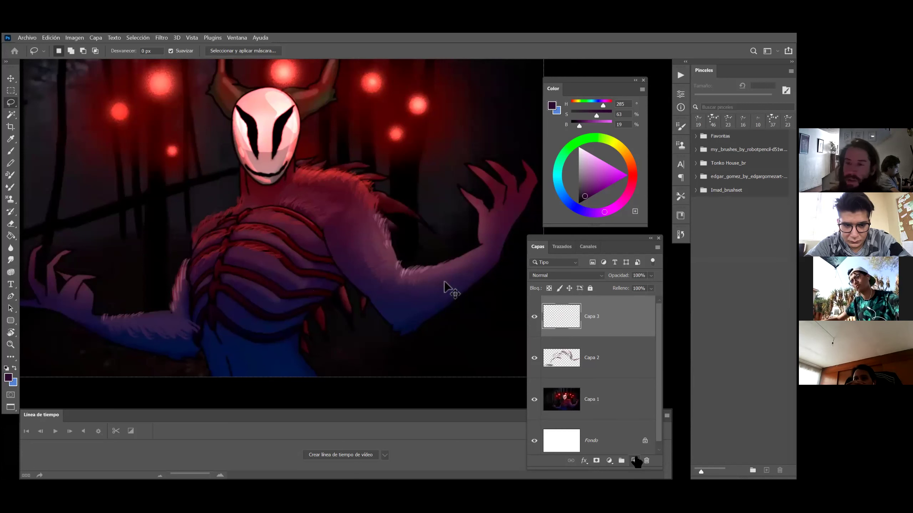
pyautogui.press('b')
pyautogui.rightClick(344, 158)
pyautogui.click(512, 425)
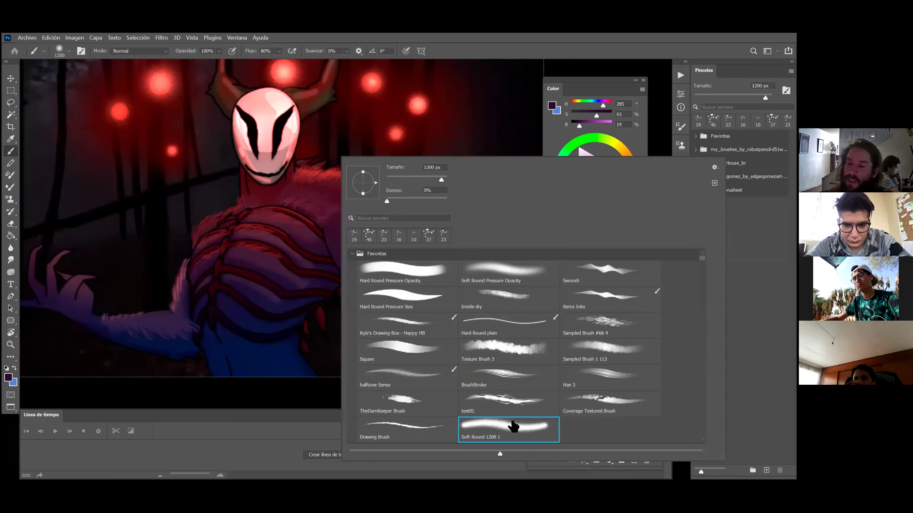
pyautogui.keyDown('alt'); pyautogui.click(311, 267); pyautogui.keyUp('alt')
pyautogui.moveTo(354, 253); pyautogui.dragTo(324, 252)
# Sample a near-black from the canvas, shrink the brush to 242 px and set opacity to 40%.
pyautogui.keyDown('alt'); pyautogui.click(11, 320); pyautogui.keyUp('alt')
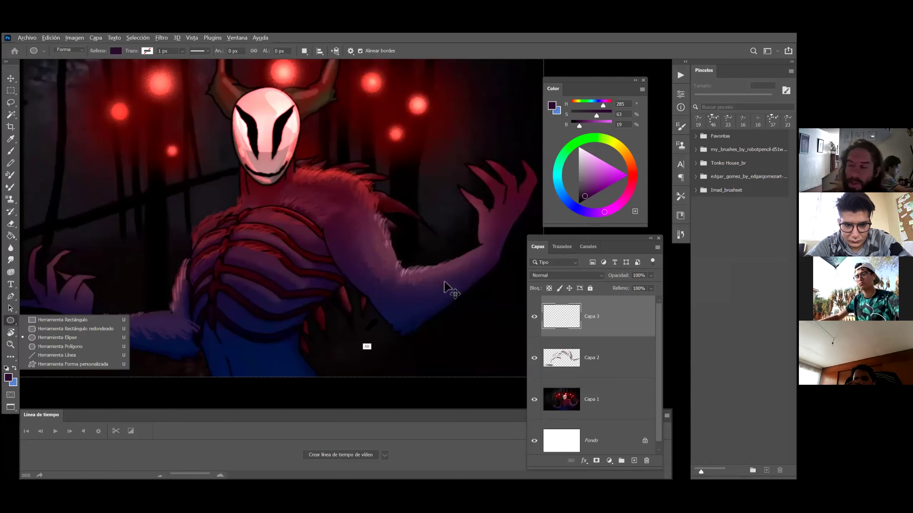
pyautogui.keyDown('alt'); pyautogui.click(358, 326); pyautogui.keyUp('alt')
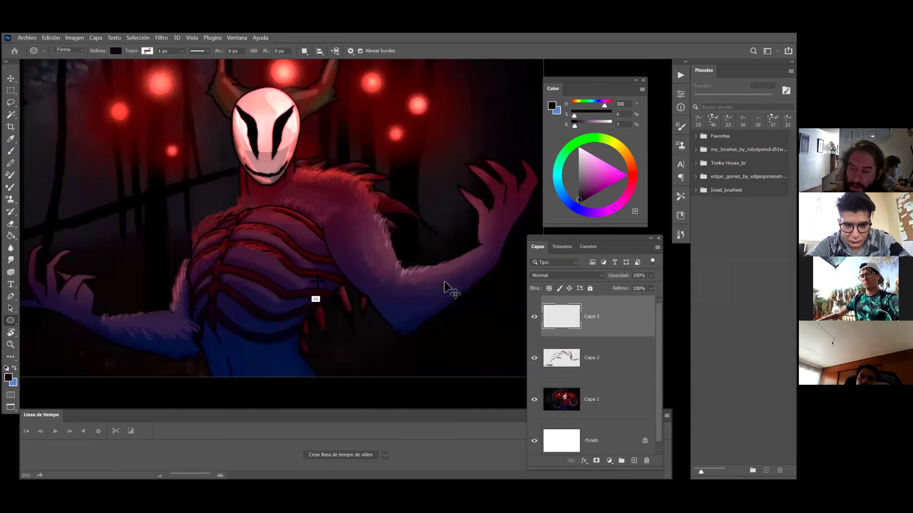
pyautogui.press('b')
pyautogui.rightClick(351, 274)
pyautogui.keyDown('alt'); pyautogui.click(261, 275); pyautogui.keyUp('alt')
pyautogui.moveTo(246, 277); pyautogui.dragTo(143, 283)
pyautogui.moveTo(344, 294); pyautogui.dragTo(356, 352)
pyautogui.hotkey('ctrl', 'z')
pyautogui.press('4')
# Paint soft shadows over the lower-right ribs, neck, lower torso and left side.
pyautogui.moveTo(351, 254)
pyautogui.mouseDown()
pyautogui.moveTo(309, 335)
pyautogui.moveTo(288, 341)
pyautogui.mouseUp()
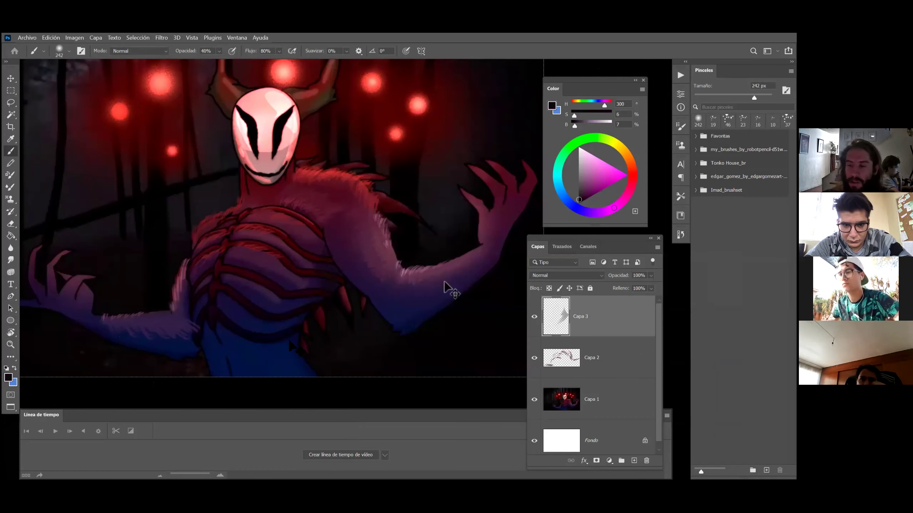
pyautogui.moveTo(260, 163); pyautogui.dragTo(271, 189)
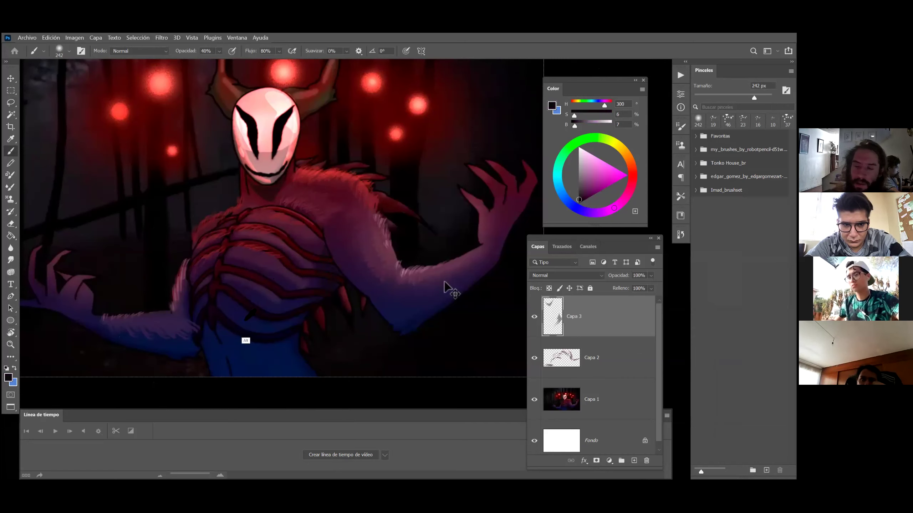
pyautogui.moveTo(249, 316); pyautogui.dragTo(259, 331)
pyautogui.moveTo(254, 280)
pyautogui.mouseDown()
pyautogui.moveTo(292, 343)
pyautogui.moveTo(211, 338)
pyautogui.moveTo(168, 312)
pyautogui.mouseUp()
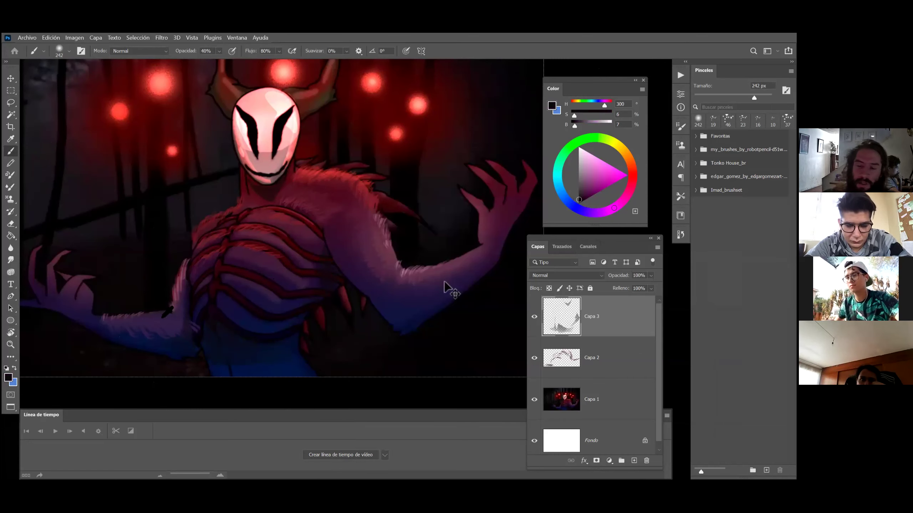
# Erase the shading along the left forearm with an enlarged eraser.
pyautogui.press('r')
pyautogui.moveTo(445, 281); pyautogui.dragTo(435, 168)
pyautogui.press('e')
pyautogui.moveTo(356, 309)
pyautogui.mouseDown()
pyautogui.moveTo(374, 310)
pyautogui.moveTo(365, 248)
pyautogui.mouseUp()
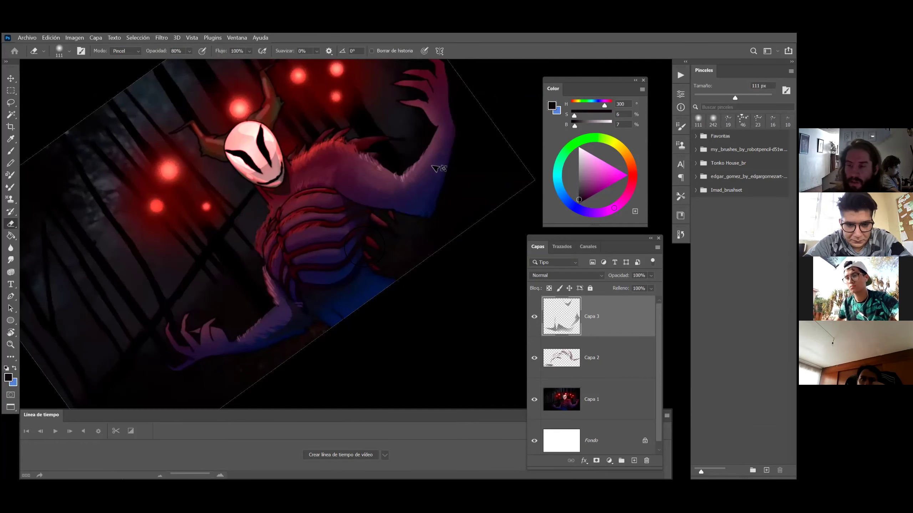
pyautogui.press('Escape')
pyautogui.moveTo(276, 252)
pyautogui.mouseDown()
pyautogui.moveTo(229, 235)
pyautogui.moveTo(283, 236)
pyautogui.moveTo(221, 281)
pyautogui.mouseUp()
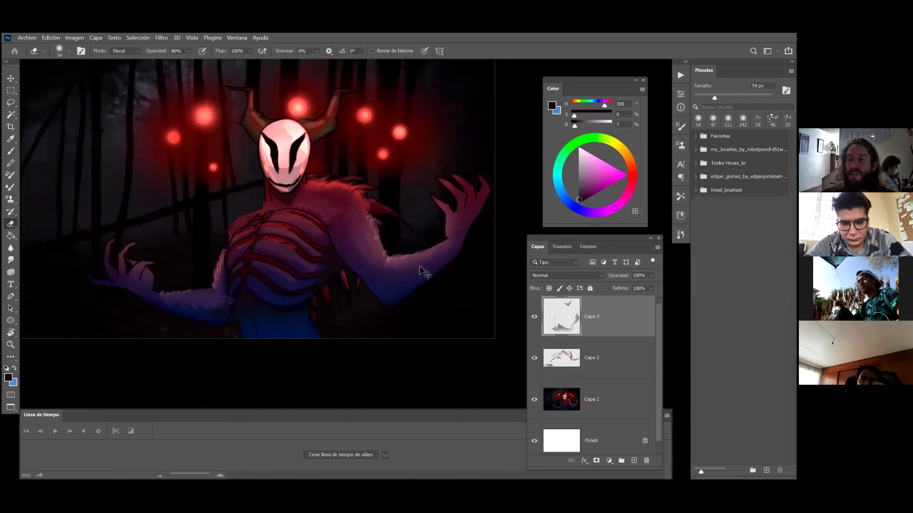
# Zoom out to review the whole painting and save it.
pyautogui.press('b')
pyautogui.press('z')
pyautogui.moveTo(341, 230)
pyautogui.mouseDown()
pyautogui.moveTo(335, 226)
pyautogui.moveTo(356, 201)
pyautogui.moveTo(378, 222)
pyautogui.mouseUp()
pyautogui.press('e')
pyautogui.press('z')
pyautogui.hotkey('ctrl', 's')
pyautogui.press('Escape')
# Lasso the chest and raised arm with a freehand selection.
pyautogui.moveTo(406, 266); pyautogui.dragTo(395, 294)
pyautogui.press('l')
pyautogui.moveTo(292, 256)
pyautogui.mouseDown()
pyautogui.moveTo(276, 236)
pyautogui.moveTo(298, 231)
pyautogui.moveTo(305, 261)
pyautogui.moveTo(349, 313)
pyautogui.moveTo(434, 278)
pyautogui.moveTo(444, 269)
pyautogui.moveTo(437, 249)
pyautogui.moveTo(467, 218)
pyautogui.moveTo(450, 281)
pyautogui.moveTo(361, 350)
pyautogui.mouseUp()
# Add the raised hand to the selection, hide its outline, and darken the raised arm and wrist.
pyautogui.moveTo(395, 299); pyautogui.dragTo(395, 298)
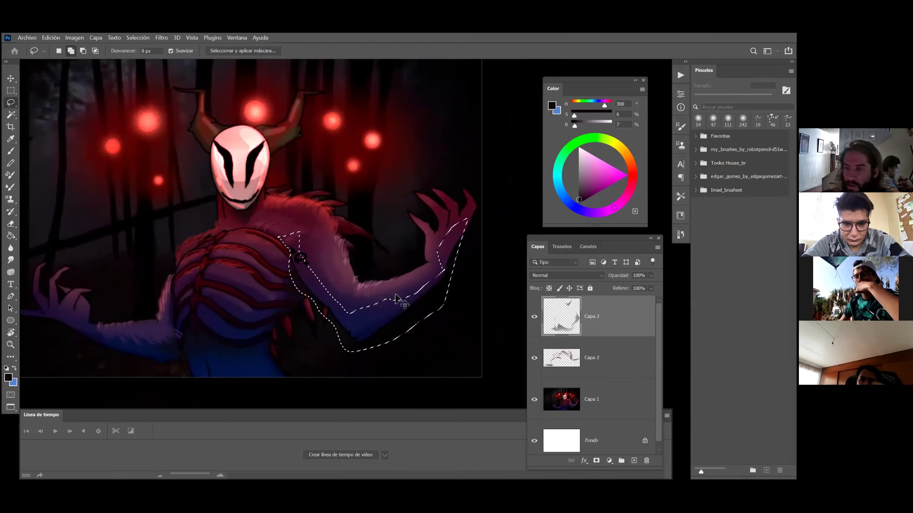
pyautogui.moveTo(441, 267)
pyautogui.mouseDown()
pyautogui.moveTo(428, 238)
pyautogui.moveTo(445, 239)
pyautogui.moveTo(457, 205)
pyautogui.moveTo(478, 222)
pyautogui.moveTo(444, 270)
pyautogui.mouseUp()
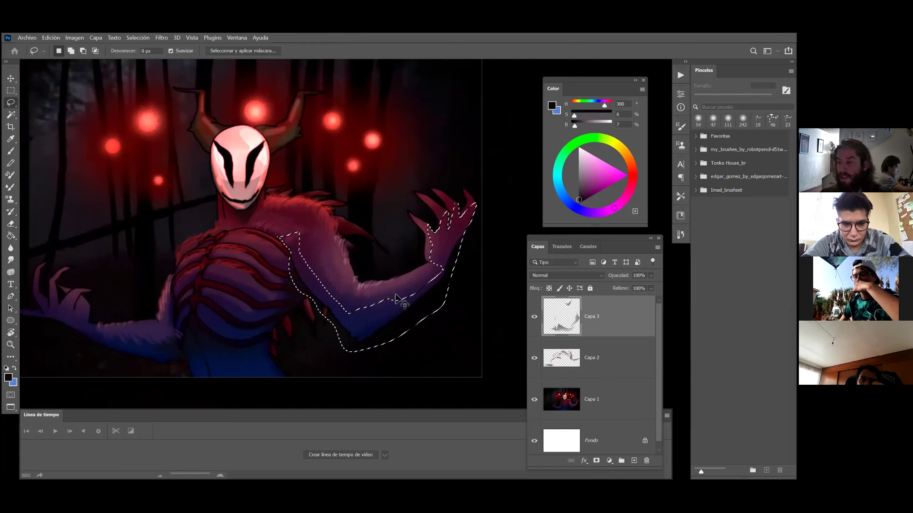
pyautogui.hotkey('ctrl', 'h')
pyautogui.press('b')
pyautogui.moveTo(351, 279)
pyautogui.mouseDown()
pyautogui.moveTo(324, 242)
pyautogui.moveTo(354, 299)
pyautogui.moveTo(440, 251)
pyautogui.mouseUp()
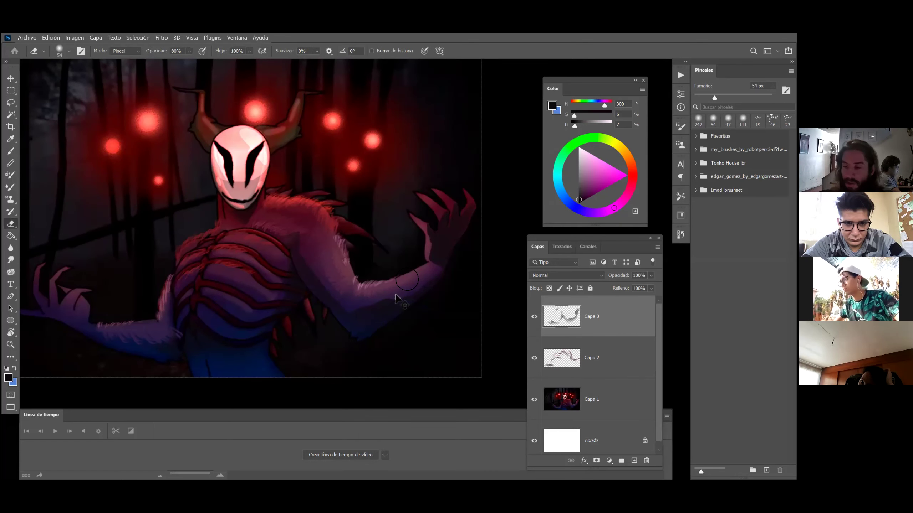
# Switch to the Eraser with a textured tip shrunk to 25 px.
pyautogui.press('e')
pyautogui.rightClick(323, 264)
pyautogui.click(489, 381)
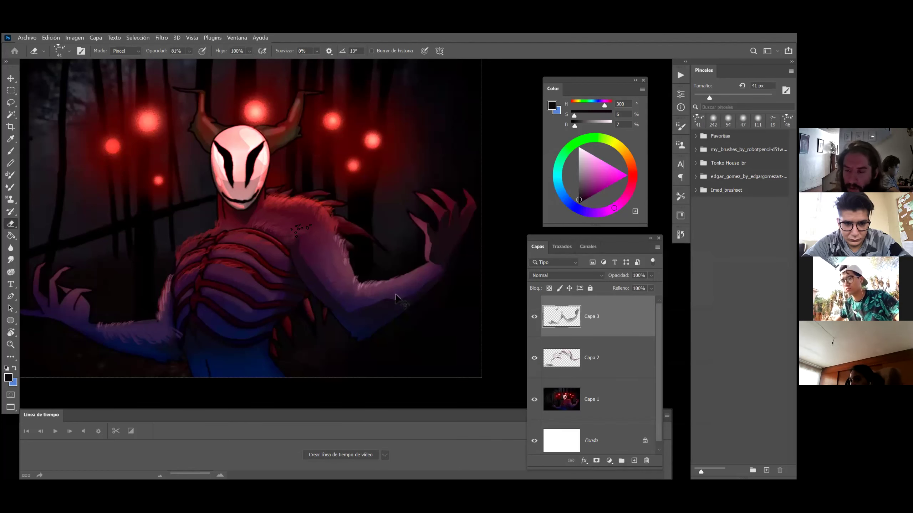
pyautogui.keyDown('alt'); pyautogui.moveTo(304, 247); pyautogui.dragTo(314, 259); pyautogui.keyUp('alt')
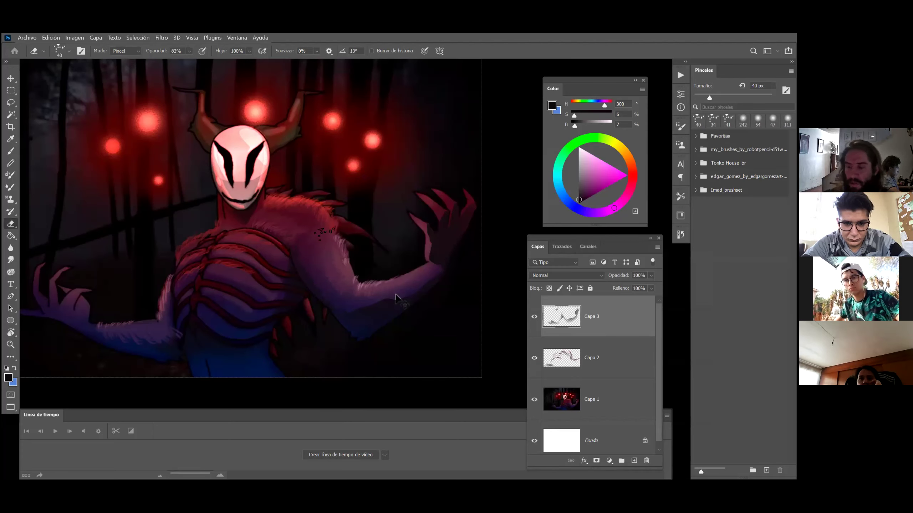
pyautogui.keyDown('alt'); pyautogui.moveTo(360, 304); pyautogui.dragTo(365, 314); pyautogui.keyUp('alt')
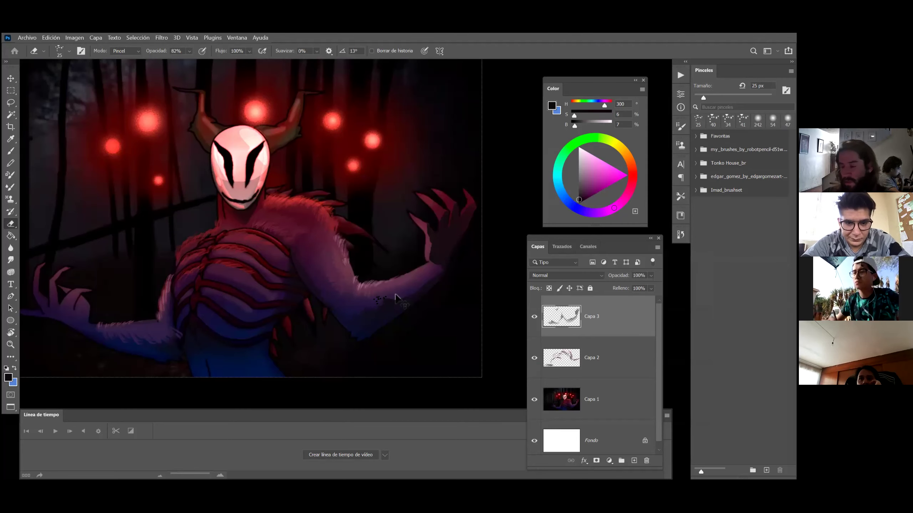
pyautogui.rightClick(395, 297)
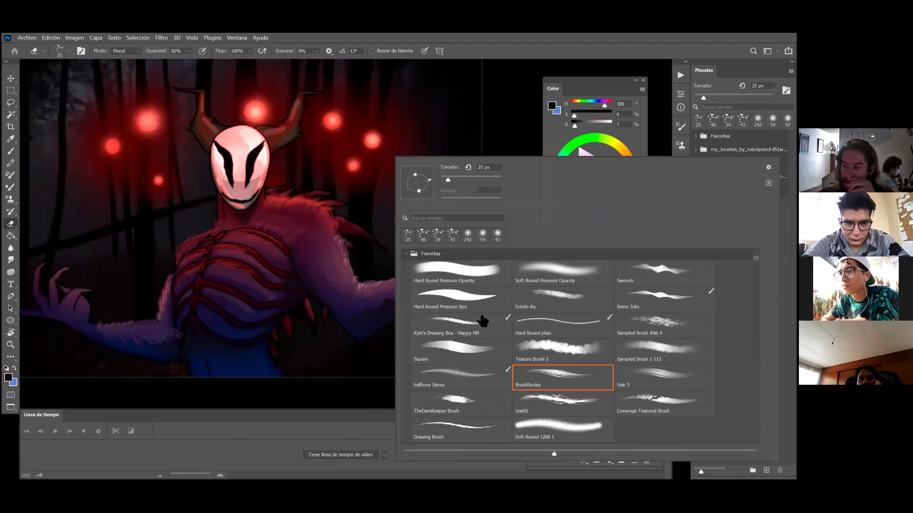
# Choose the bristle-dry eraser tip and undo the dark strokes on the raised hand.
pyautogui.doubleClick(560, 301)
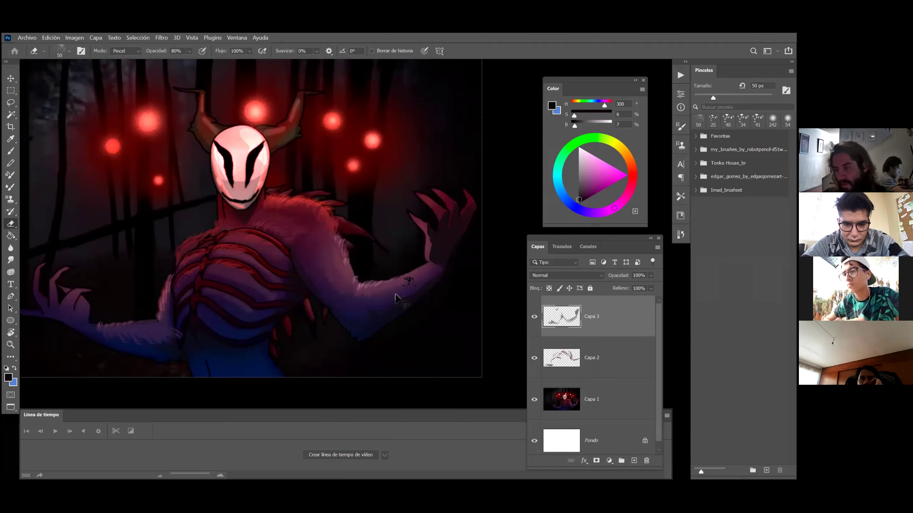
pyautogui.rightClick(431, 263)
pyautogui.hotkey('ctrl', 'z')
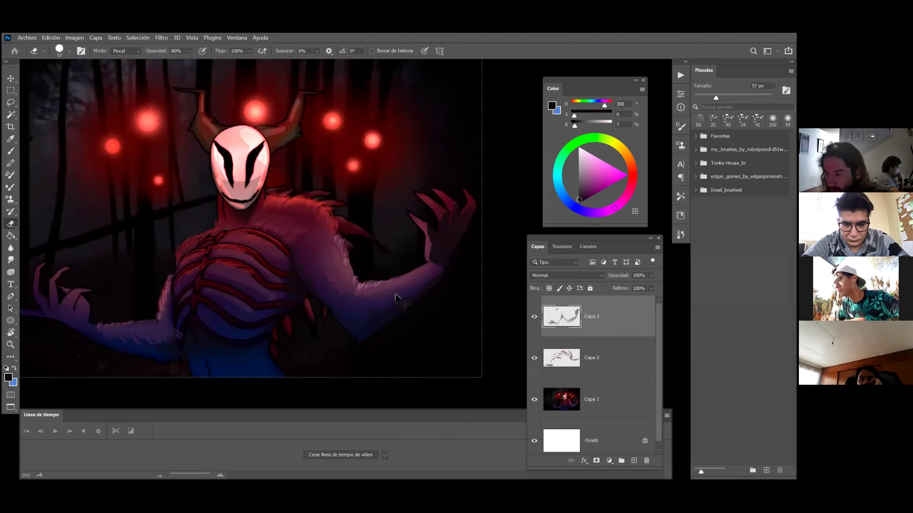
# Switch to a soft round eraser tip enlarged to 22 px, then zoom out to review.
pyautogui.rightClick(458, 274)
pyautogui.click(581, 276)
pyautogui.moveTo(404, 244)
pyautogui.mouseDown()
pyautogui.moveTo(391, 245)
pyautogui.moveTo(414, 213)
pyautogui.moveTo(445, 236)
pyautogui.mouseUp()
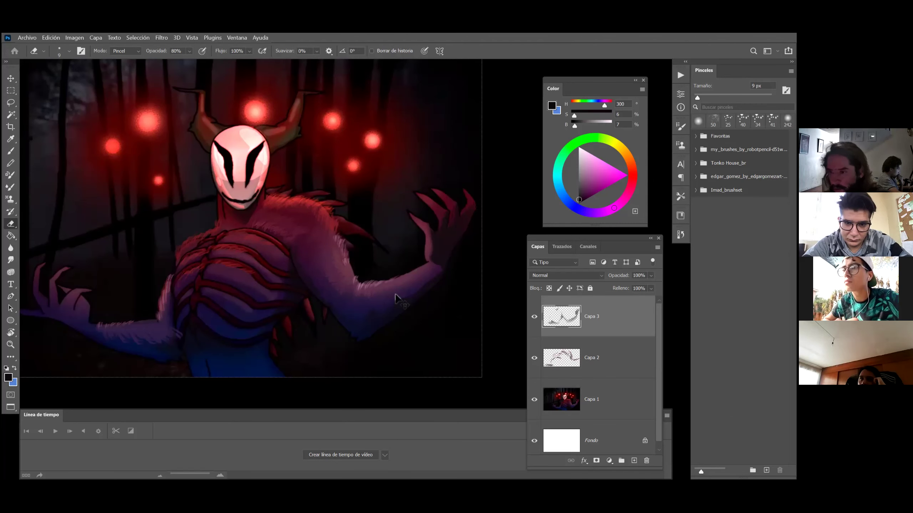
pyautogui.moveTo(472, 244); pyautogui.dragTo(475, 244)
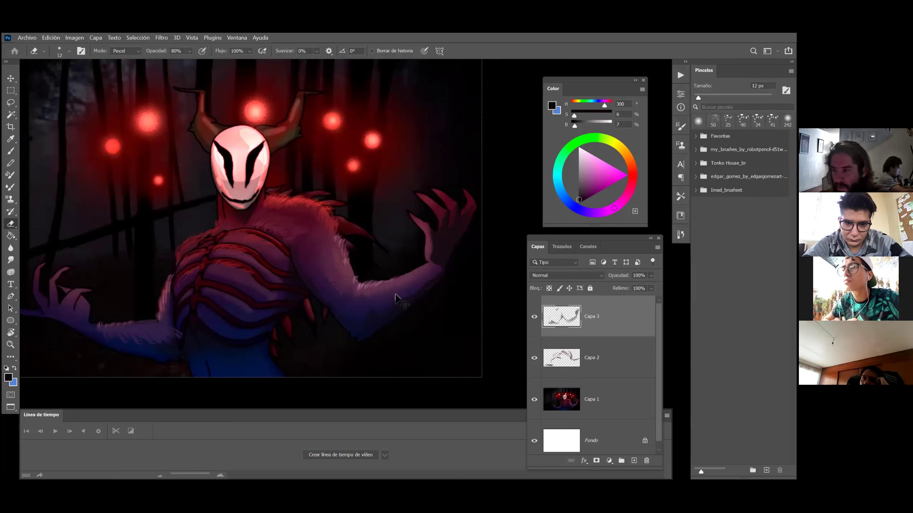
pyautogui.press(']')
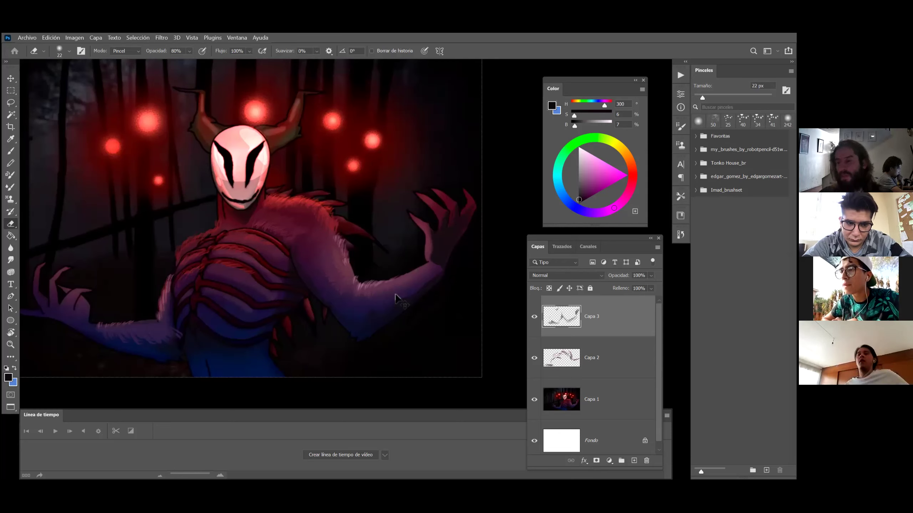
pyautogui.press('z')
pyautogui.moveTo(334, 269); pyautogui.dragTo(352, 274)
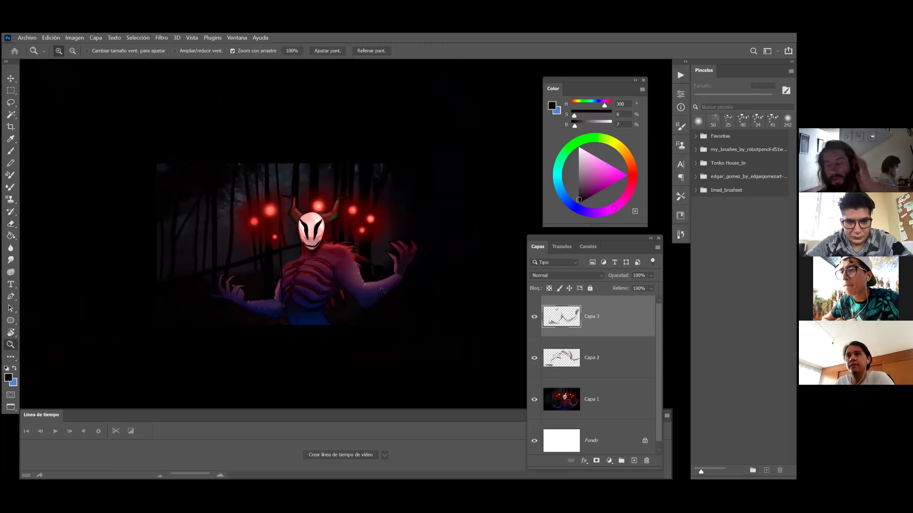
# Zoom in on the right arm, then zoom out to review the whole painting.
pyautogui.click(380, 270)
pyautogui.press('e')
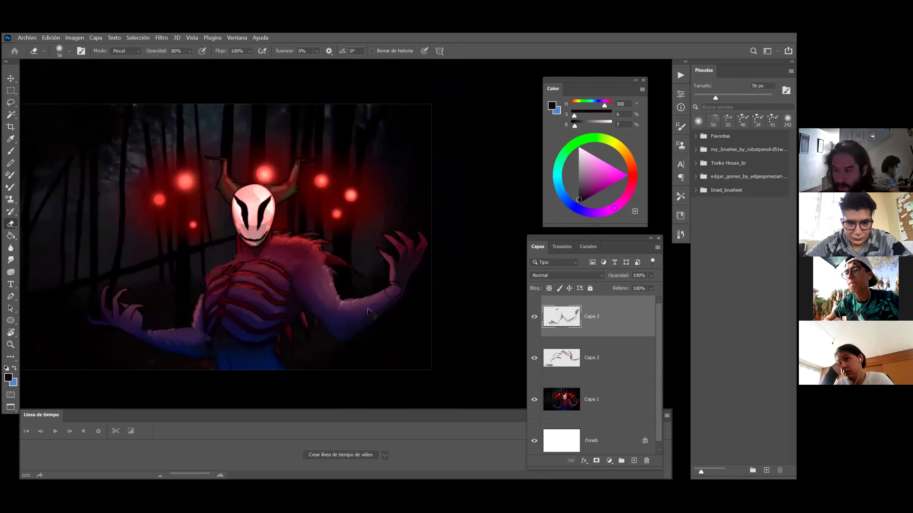
pyautogui.press('z')
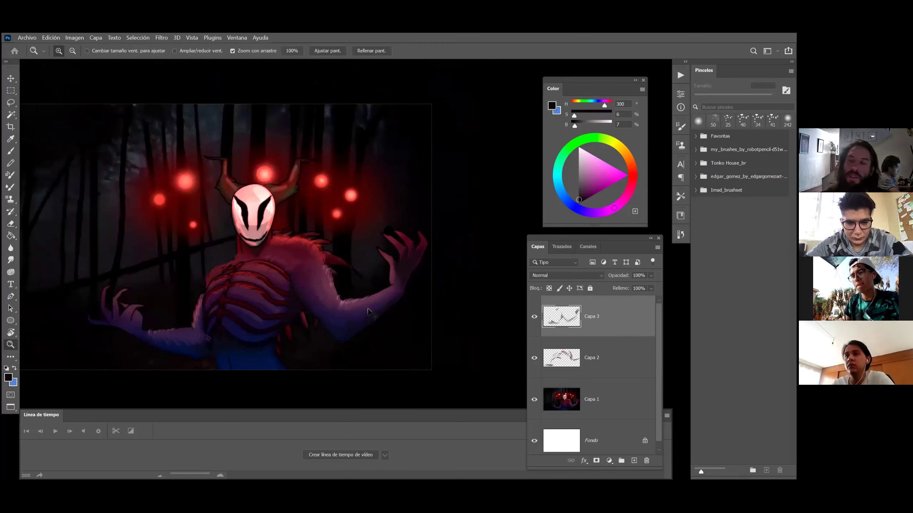
pyautogui.moveTo(357, 242); pyautogui.dragTo(311, 249)
pyautogui.moveTo(360, 284); pyautogui.dragTo(397, 296)
# Show the painting full screen without panels and frame the capture area around it.
pyautogui.press('f')
pyautogui.press('f')
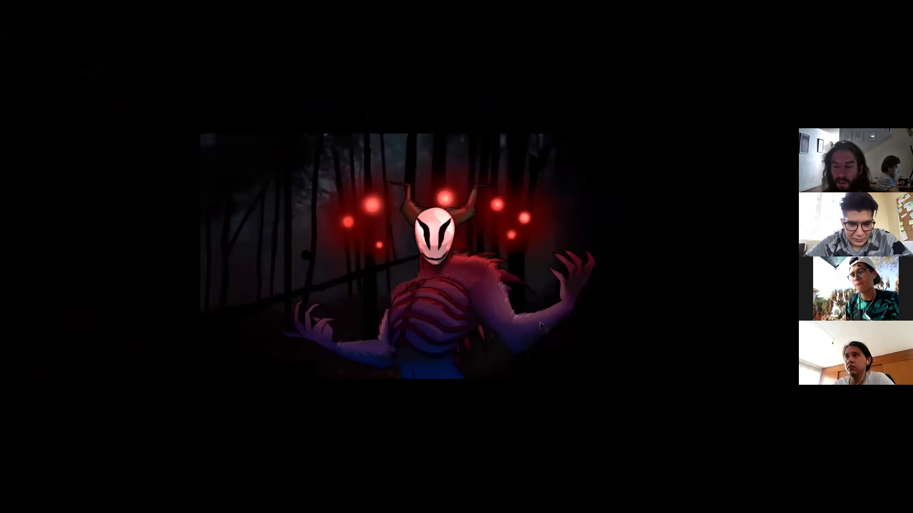
pyautogui.press('f')
pyautogui.press('f')
pyautogui.press('f')
pyautogui.press('f')
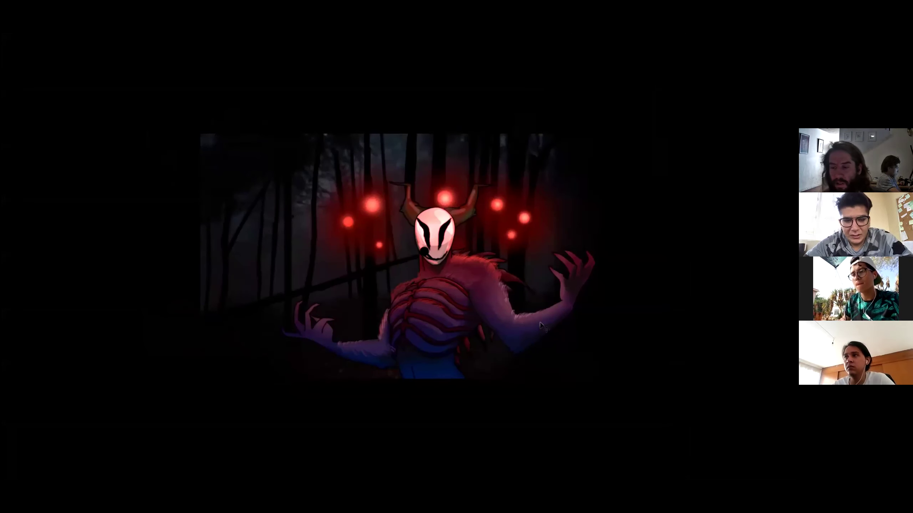
pyautogui.moveTo(425, 252); pyautogui.dragTo(460, 253)
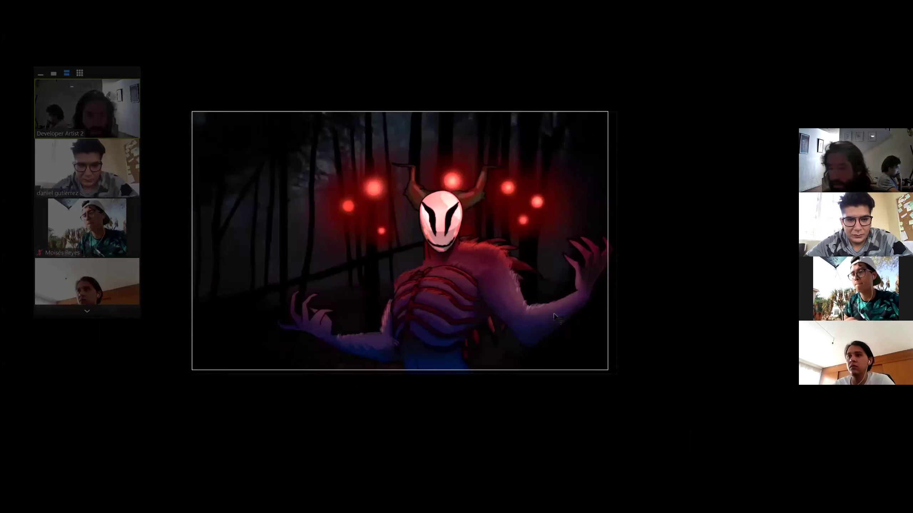
pyautogui.moveTo(627, 373); pyautogui.dragTo(614, 375)
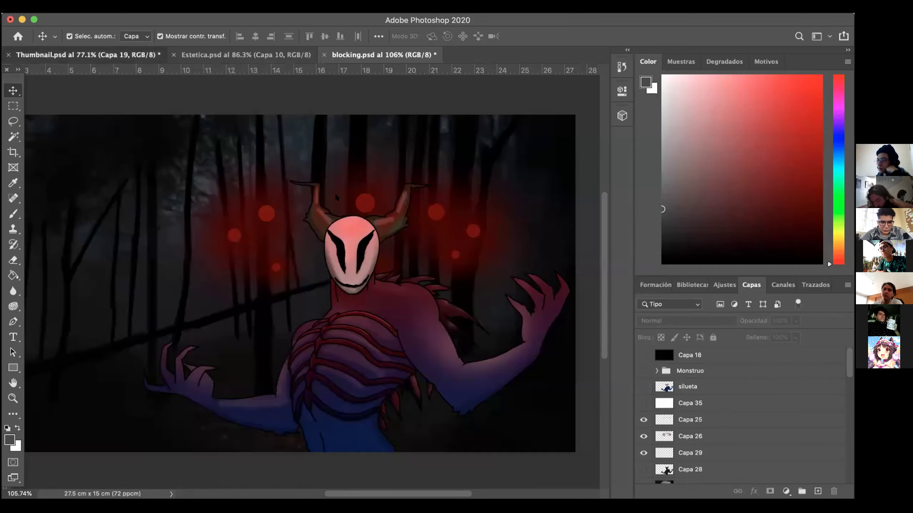
# Bring up Thumbnail.psd, then move two desktop spaces over to the Pinterest browser.
pyautogui.hotkey('ctrl', 'Tab')
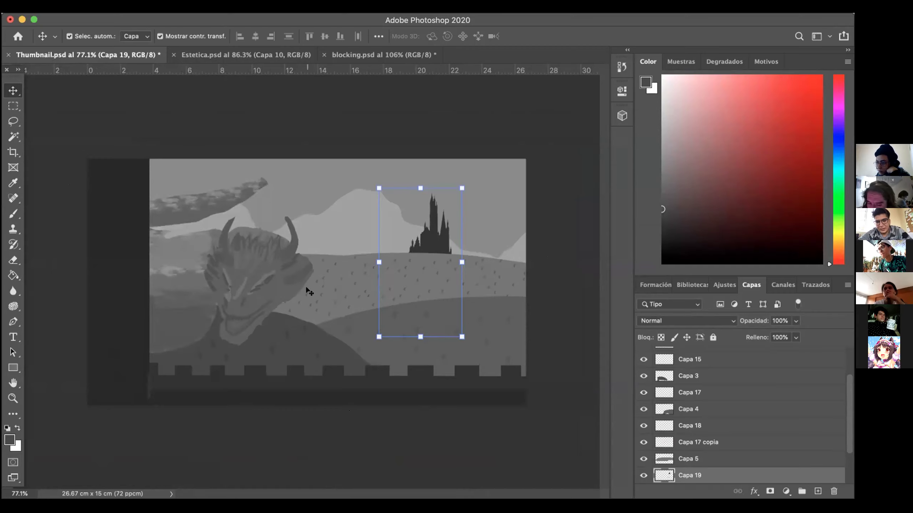
pyautogui.hotkey('ctrl', 'Right')
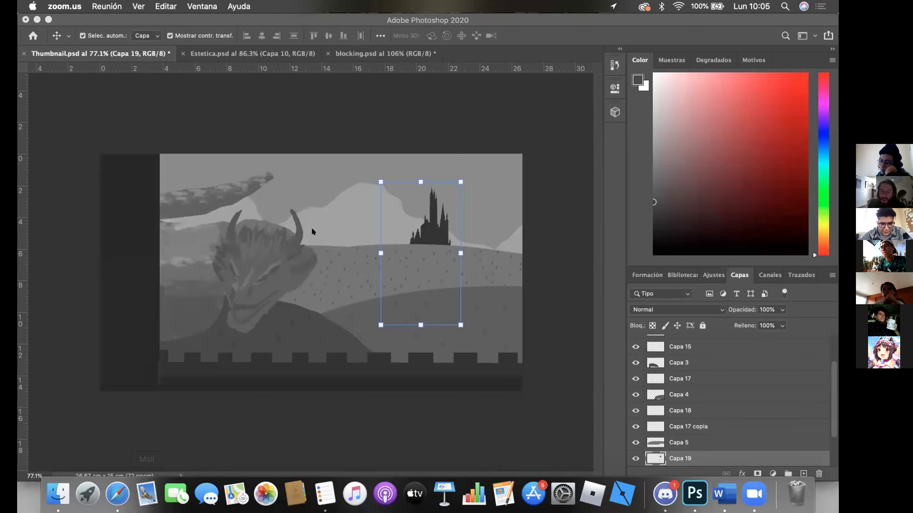
pyautogui.hotkey('ctrl', 'Right')
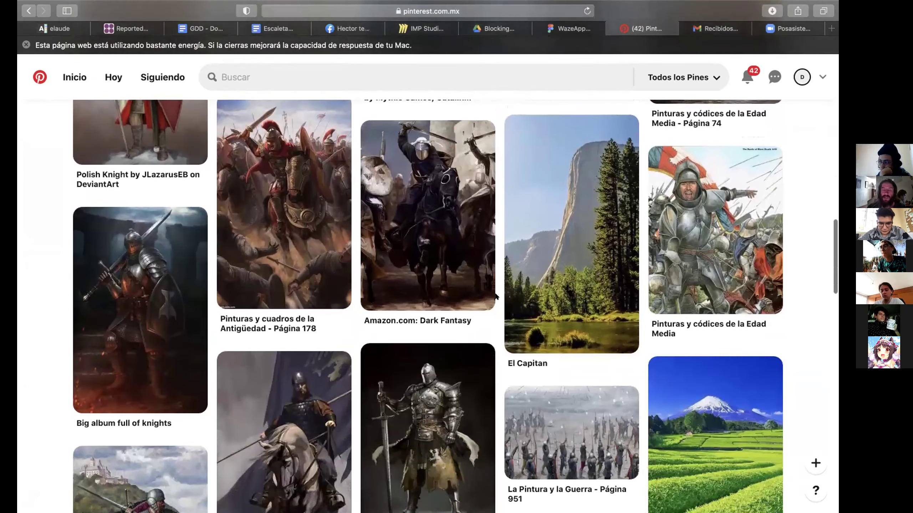
pyautogui.scroll(-5, 495, 297)
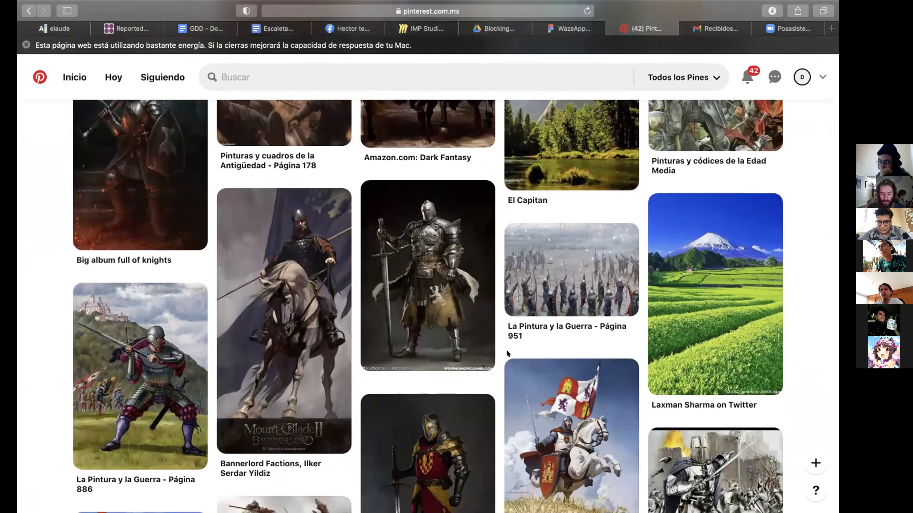
pyautogui.scroll(-1, 513, 350)
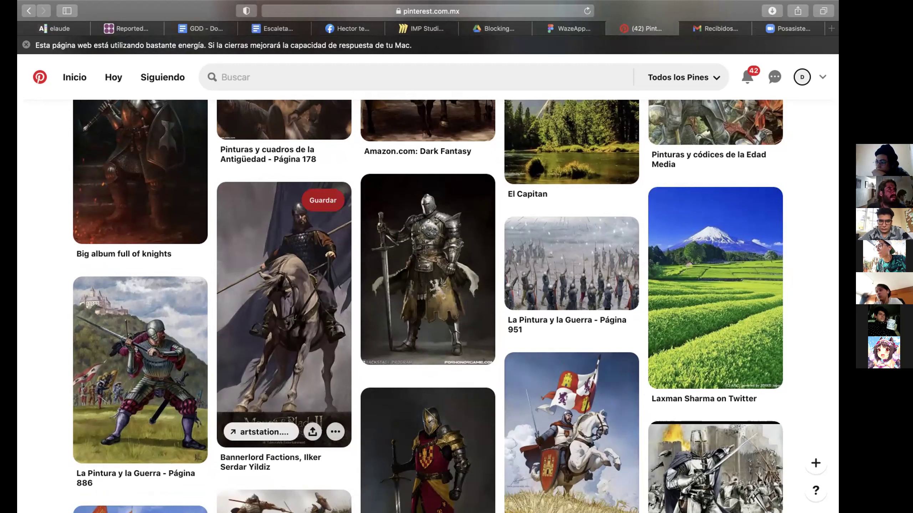
pyautogui.scroll(-5, 377, 234)
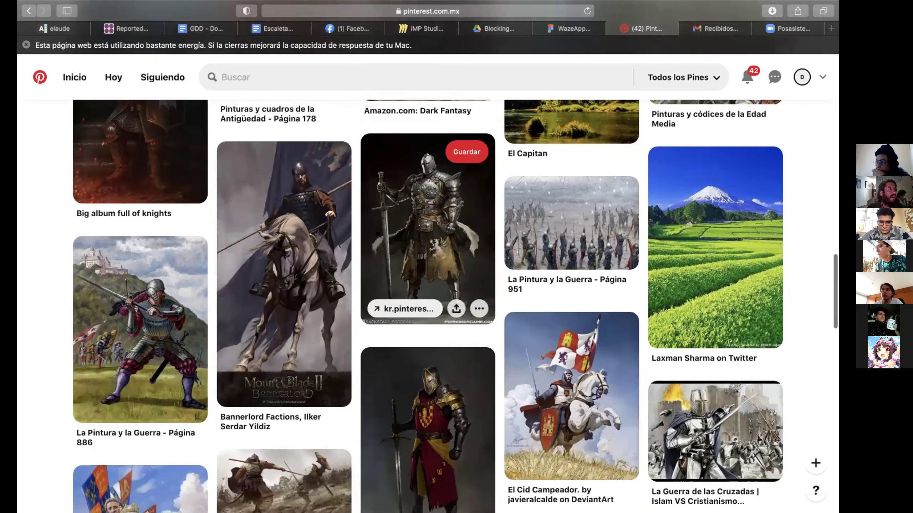
pyautogui.scroll(-2, 378, 234)
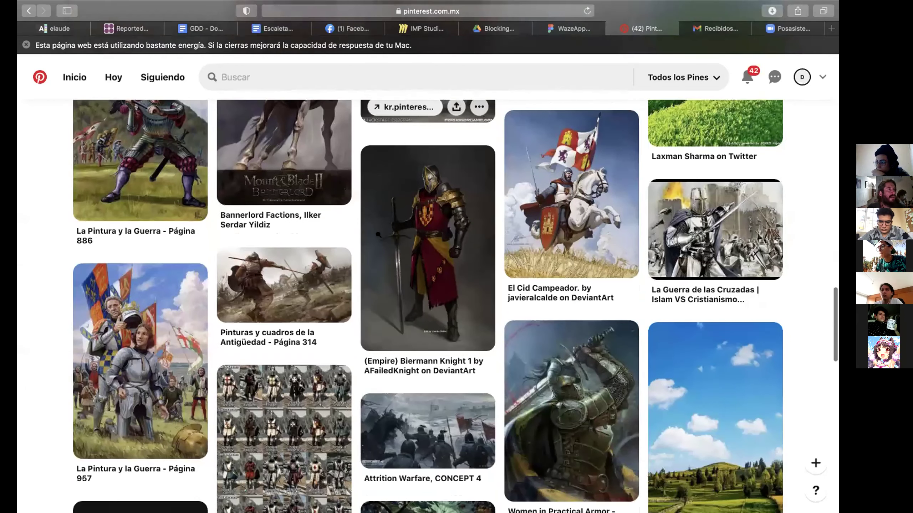
pyautogui.scroll(-2, 378, 234)
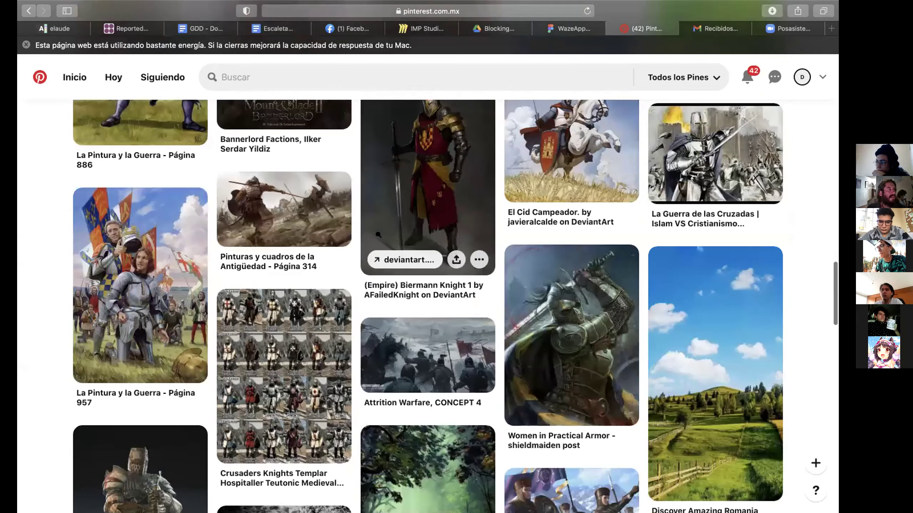
pyautogui.scroll(2, 378, 234)
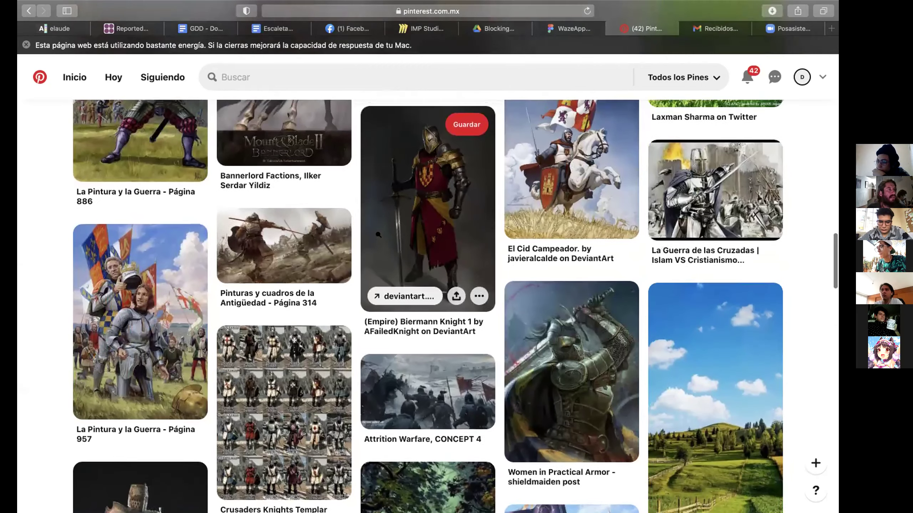
pyautogui.scroll(2, 378, 234)
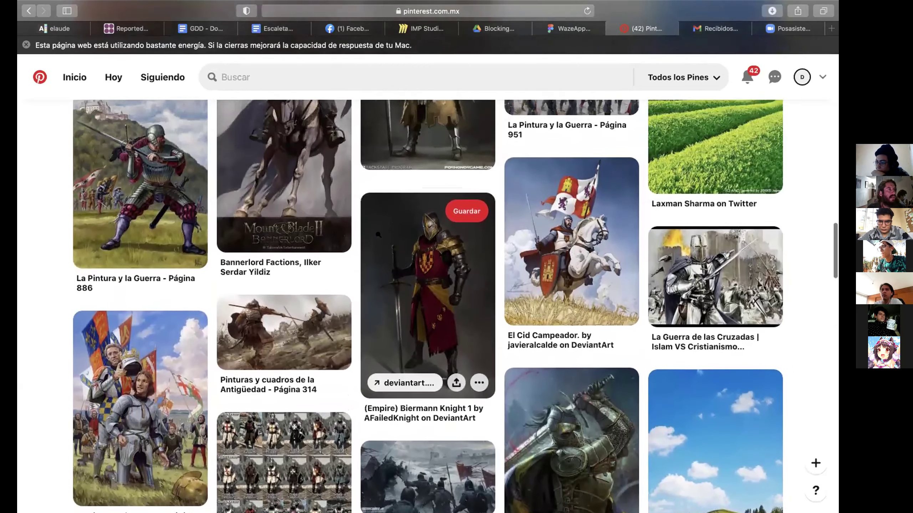
pyautogui.scroll(5, 377, 236)
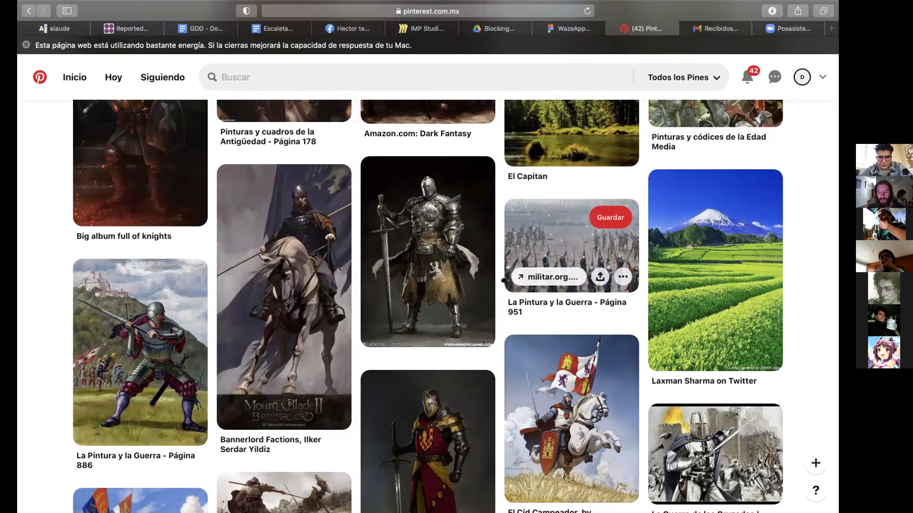
# Browse further down the Pinterest knight pins, then return to the Photoshop desktop space.
pyautogui.scroll(-1, 503, 283)
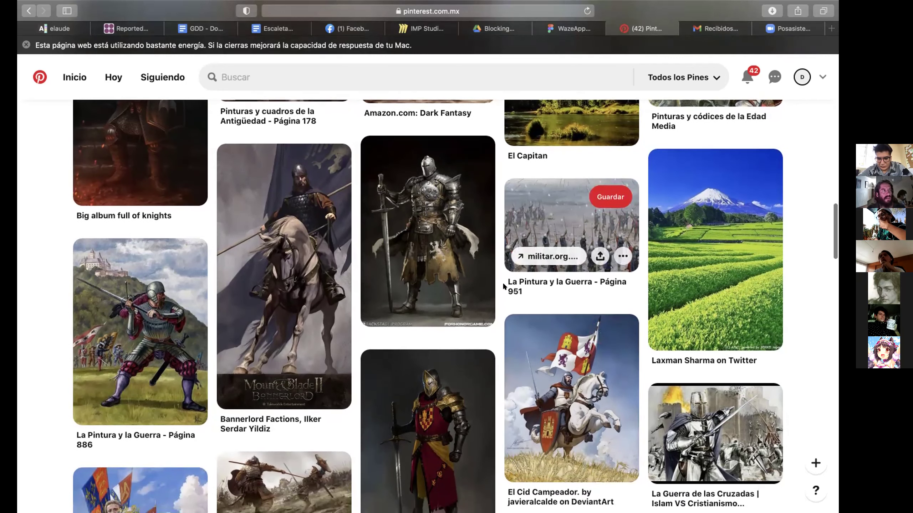
pyautogui.scroll(1, 502, 282)
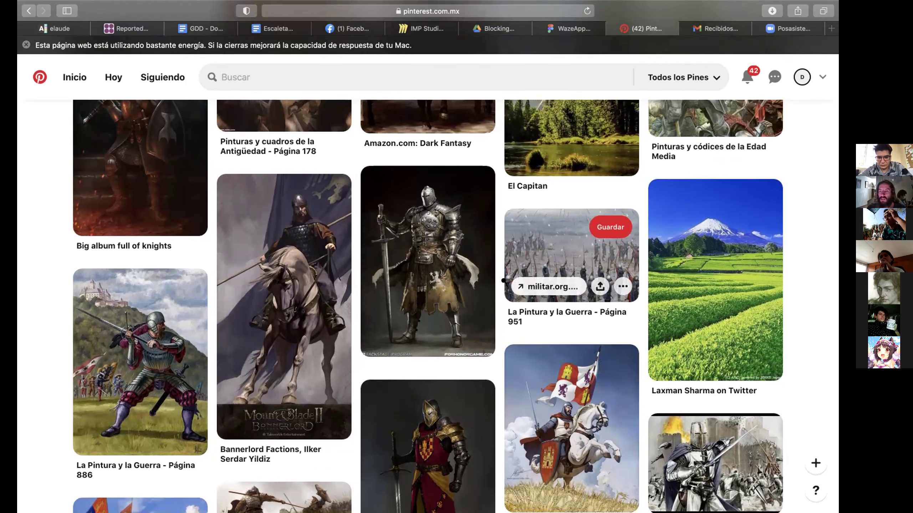
pyautogui.scroll(-1, 503, 281)
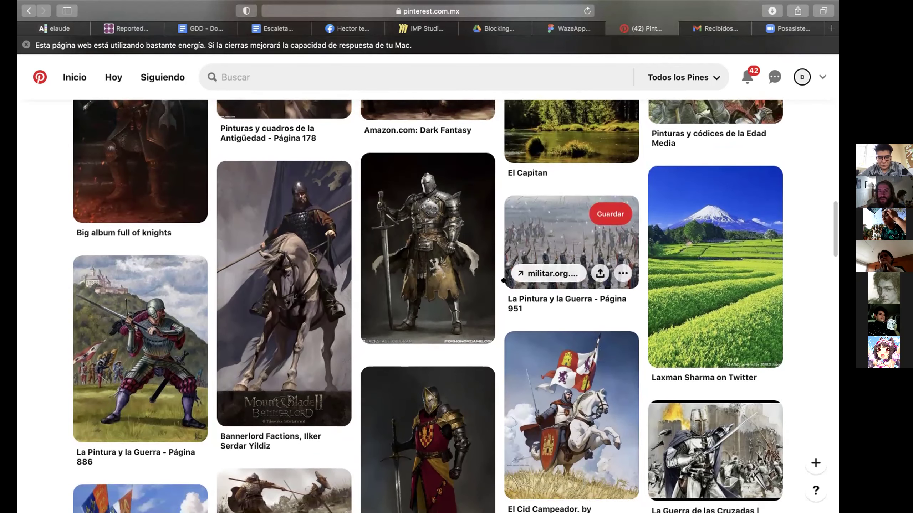
pyautogui.scroll(1, 503, 284)
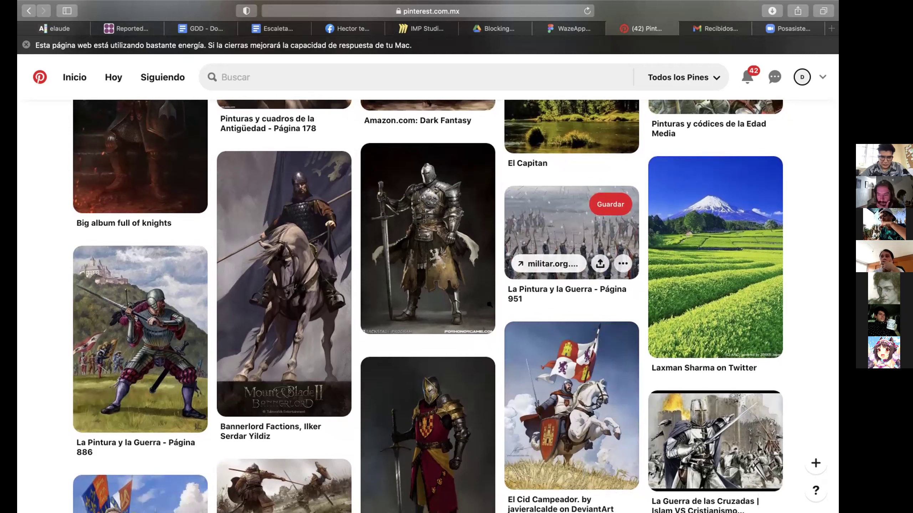
pyautogui.scroll(-2, 489, 304)
pyautogui.scroll(-1, 489, 304)
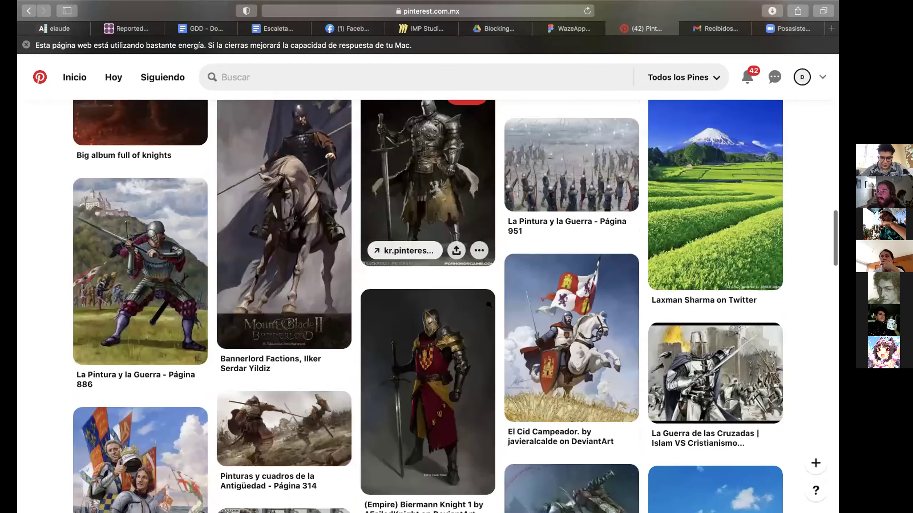
pyautogui.scroll(-5, 489, 305)
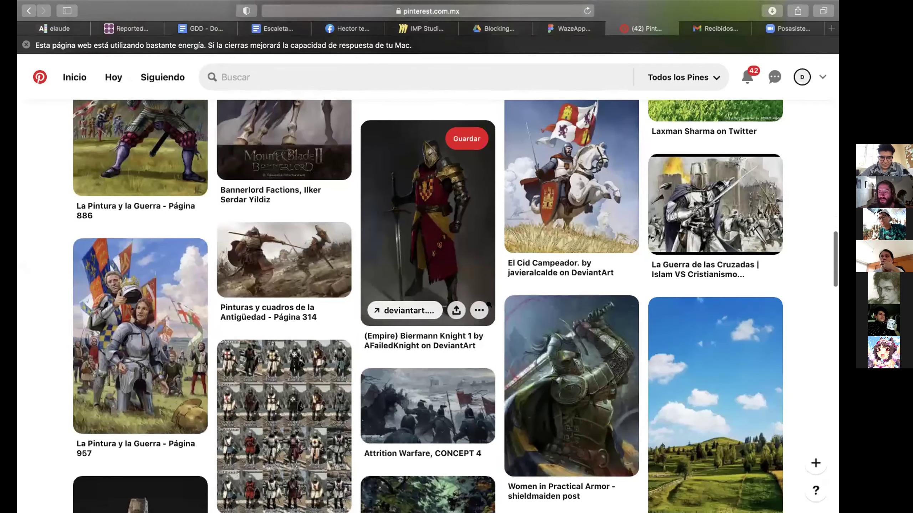
pyautogui.scroll(-7, 489, 305)
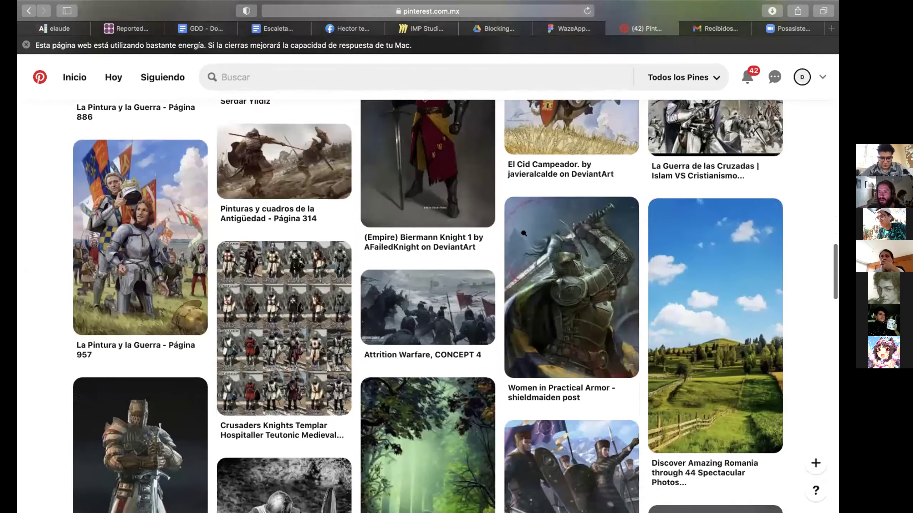
pyautogui.scroll(-6, 507, 275)
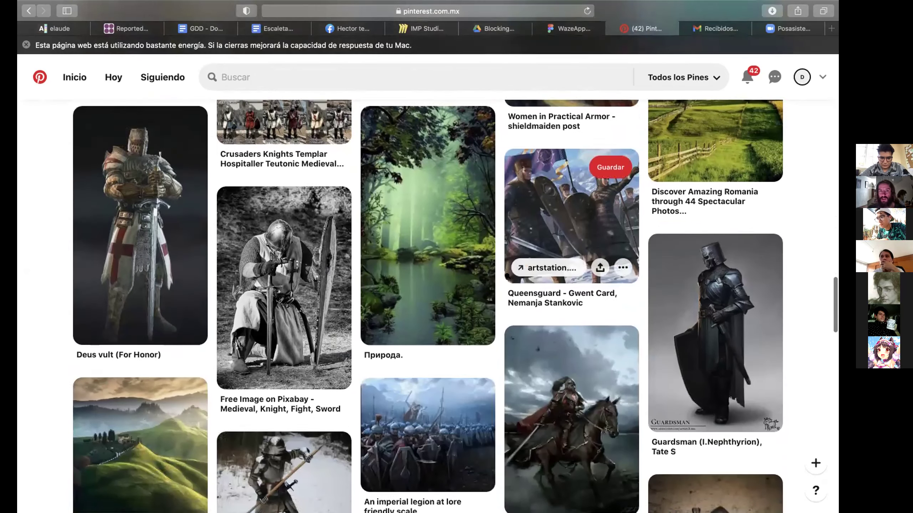
pyautogui.scroll(-1, 507, 276)
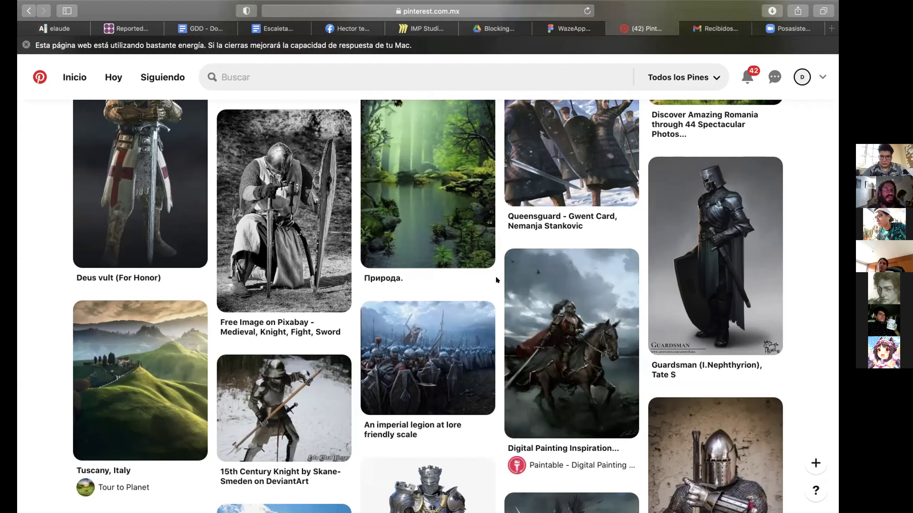
pyautogui.moveTo(534, 279)
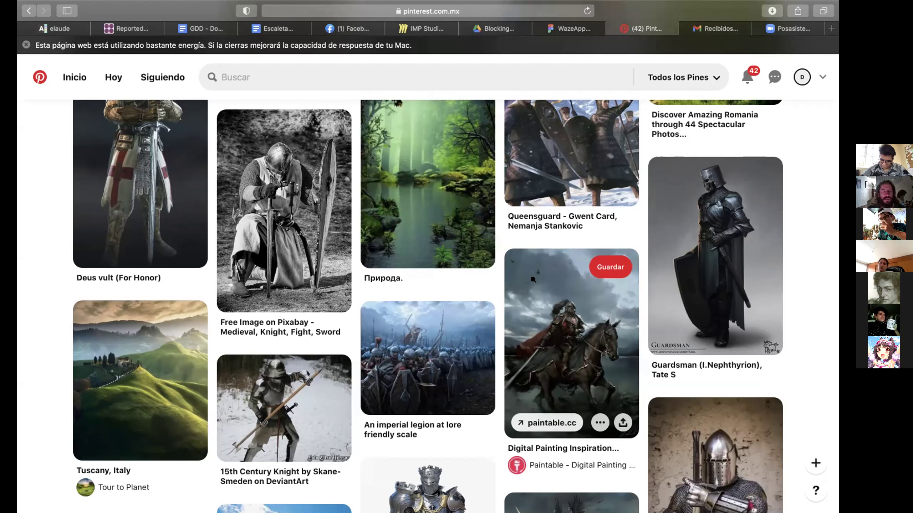
pyautogui.scroll(-1, 553, 341)
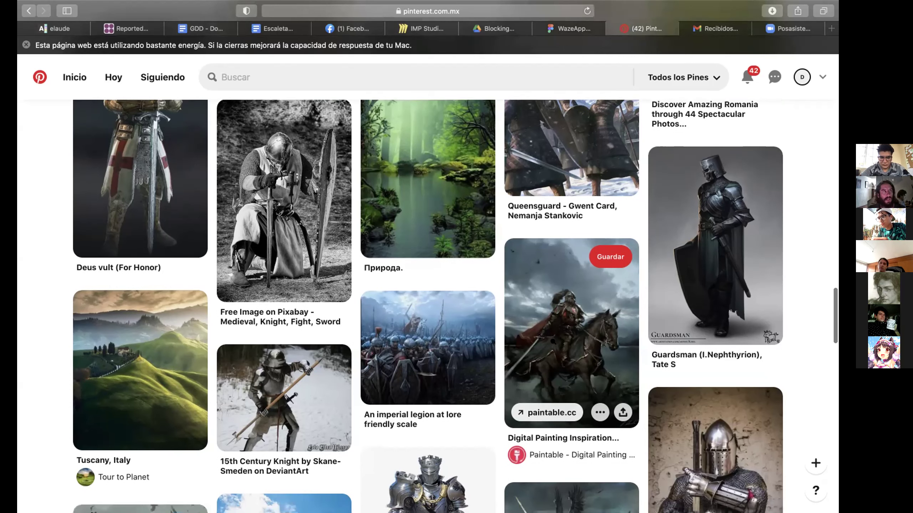
pyautogui.hotkey('ctrl', 'Right')
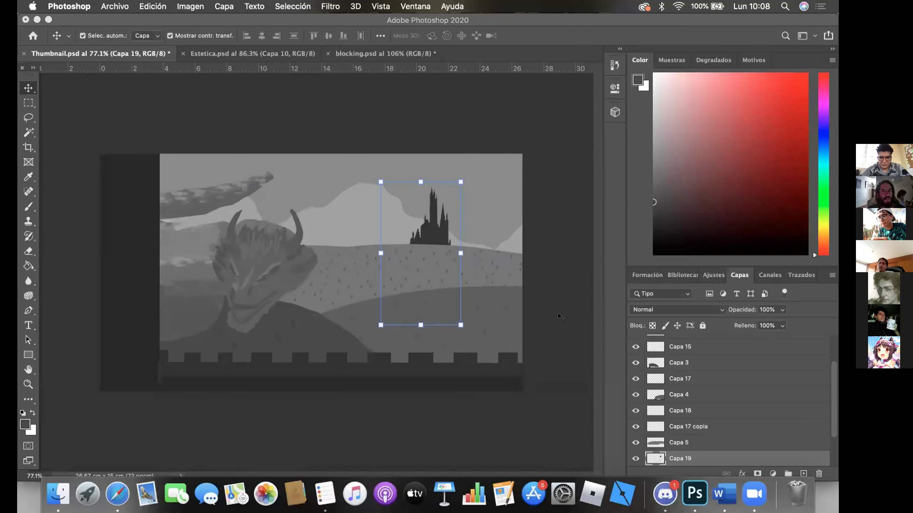
# Deselect Capa 19, select Capa 2 and add the new layer Capa 20 above it.
pyautogui.click(558, 315)
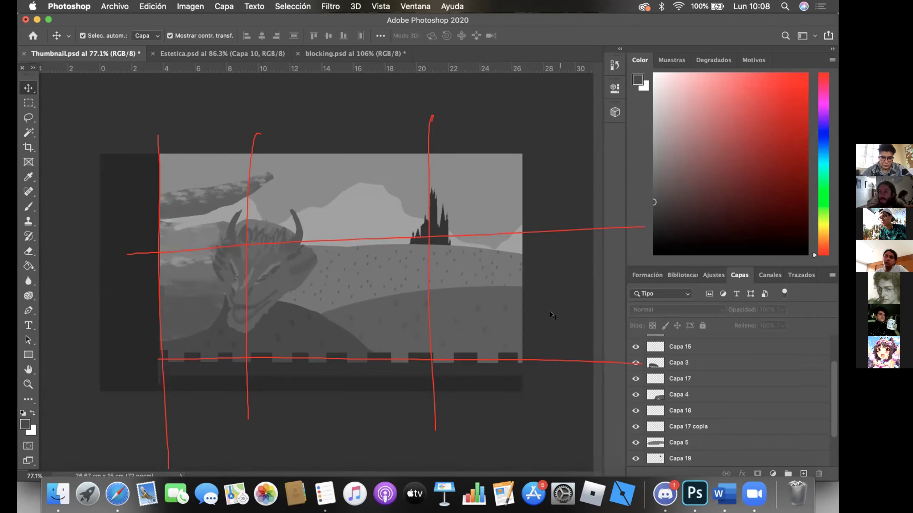
pyautogui.scroll(3, 679, 379)
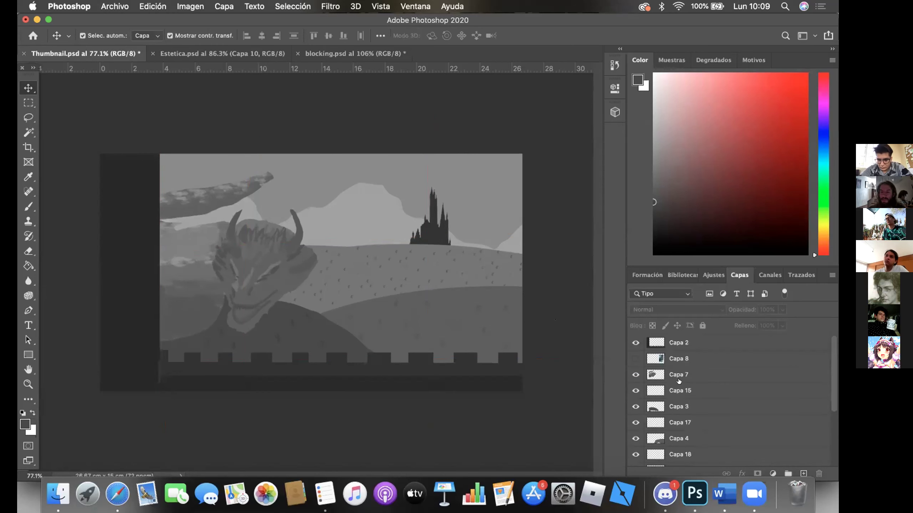
pyautogui.click(707, 343)
pyautogui.click(707, 343)
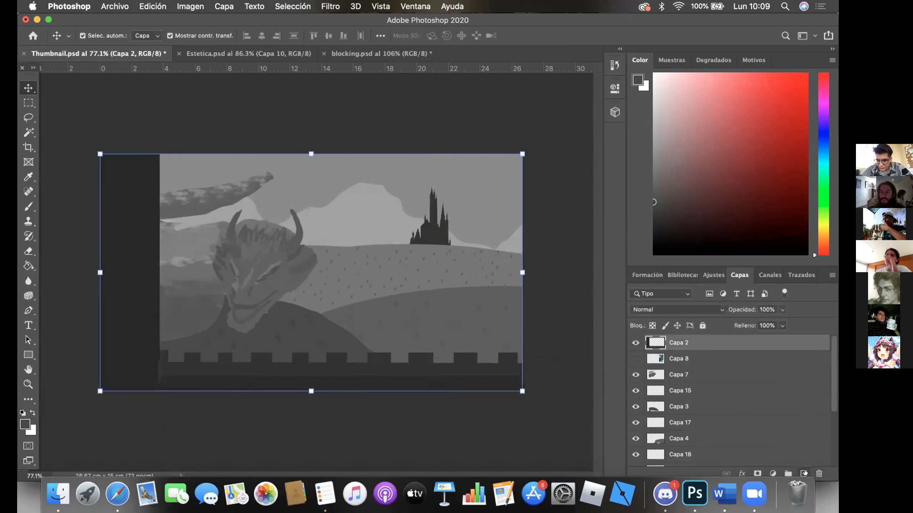
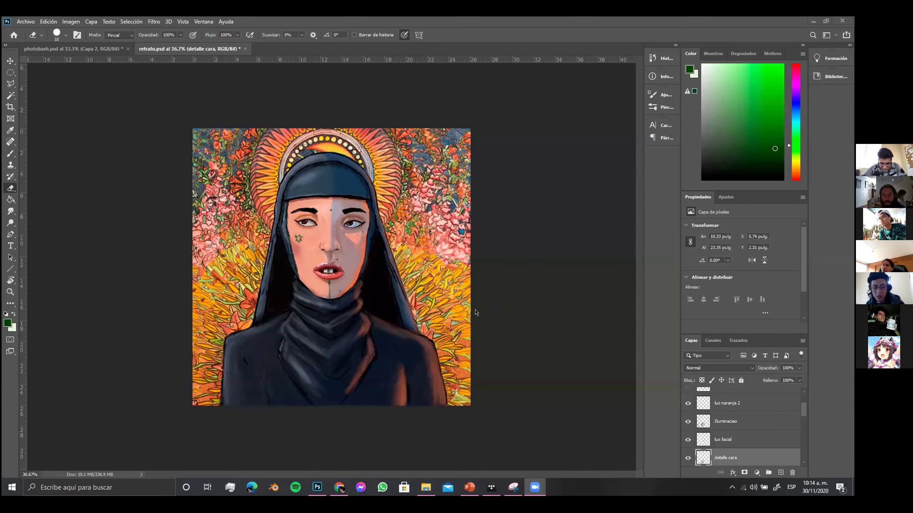
# Bring up the retrato.psd portrait of the veiled woman with the golden halo.
pyautogui.scroll(2, 493, 316)
# Zoom in to about 102% on the portrait's right eye to inspect the freckles and mouth.
pyautogui.scroll(-1, 493, 316)
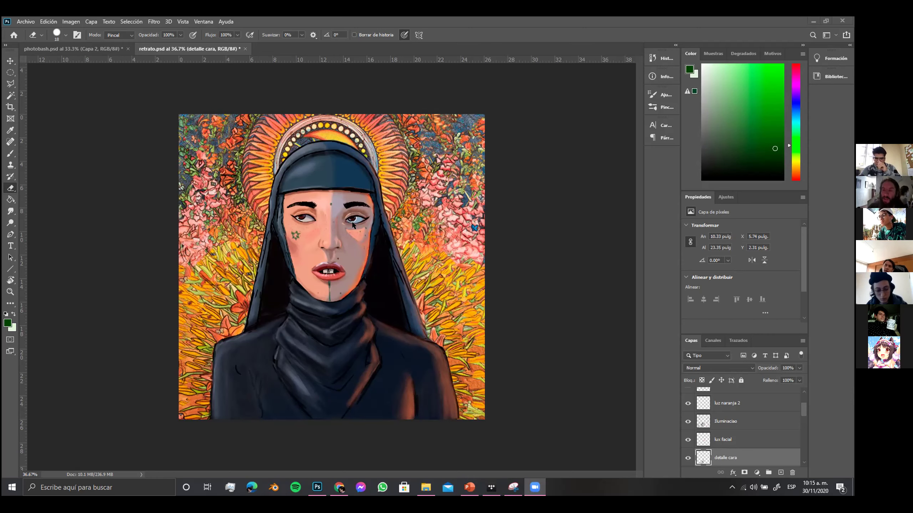
pyautogui.scroll(8, 352, 225)
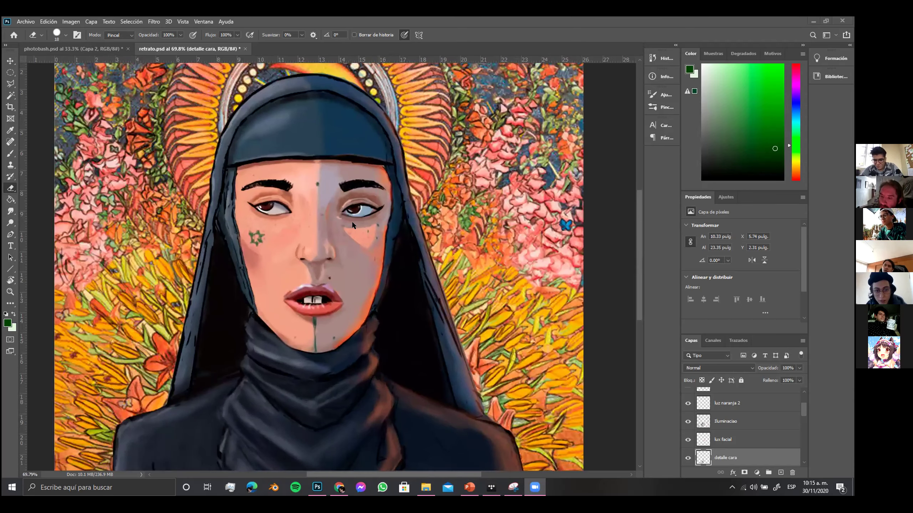
pyautogui.scroll(2, 352, 225)
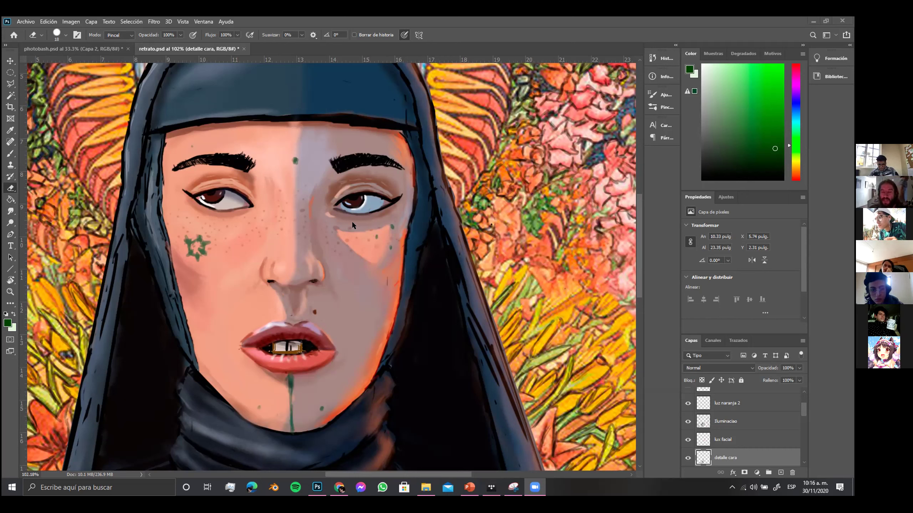
# Undo the gold teeth outline, zoom out to about 45%, and switch to the Chrome browser.
pyautogui.hotkey('ctrl', 'z')
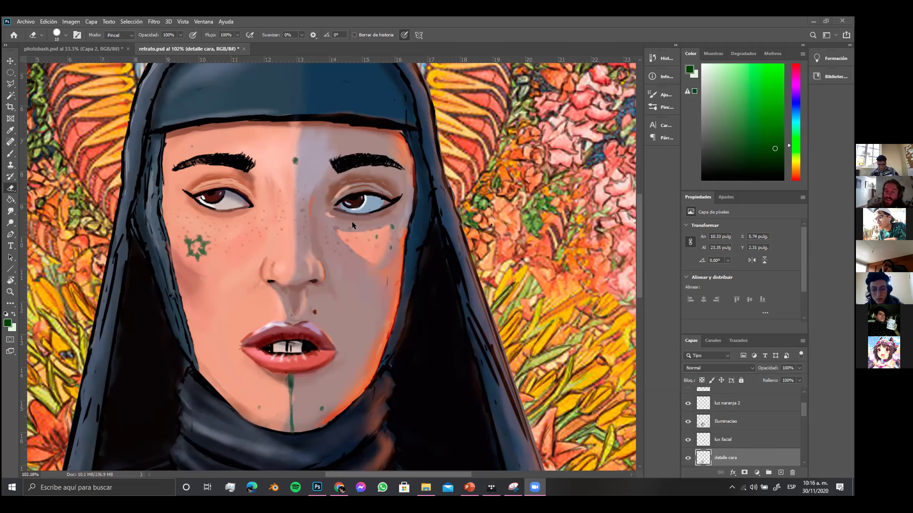
pyautogui.scroll(-1, 353, 222)
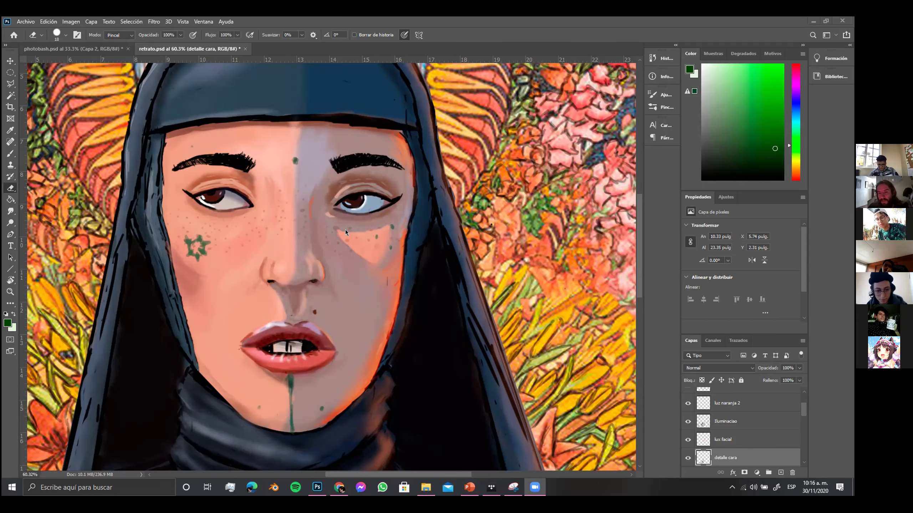
pyautogui.scroll(-5, 345, 229)
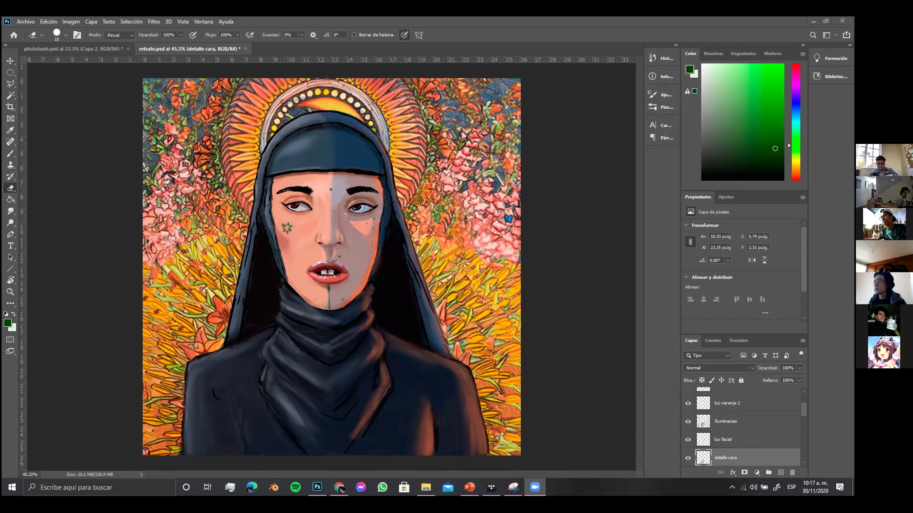
pyautogui.hotkey('alt', 'Tab')
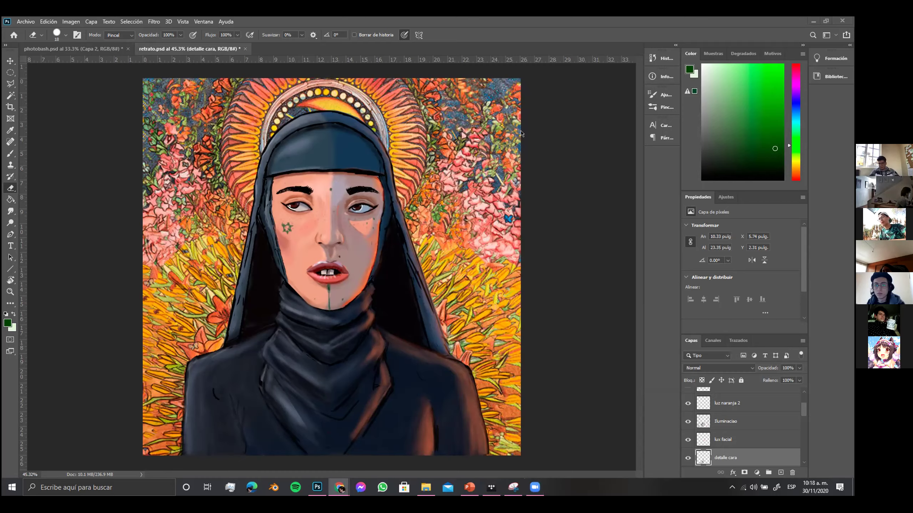
pyautogui.hotkey('alt', 'Tab')
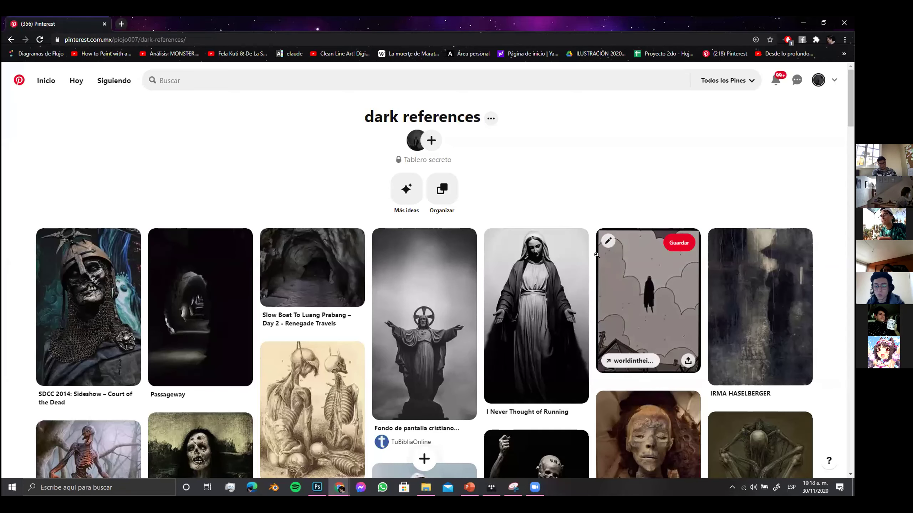
pyautogui.scroll(-1, 593, 263)
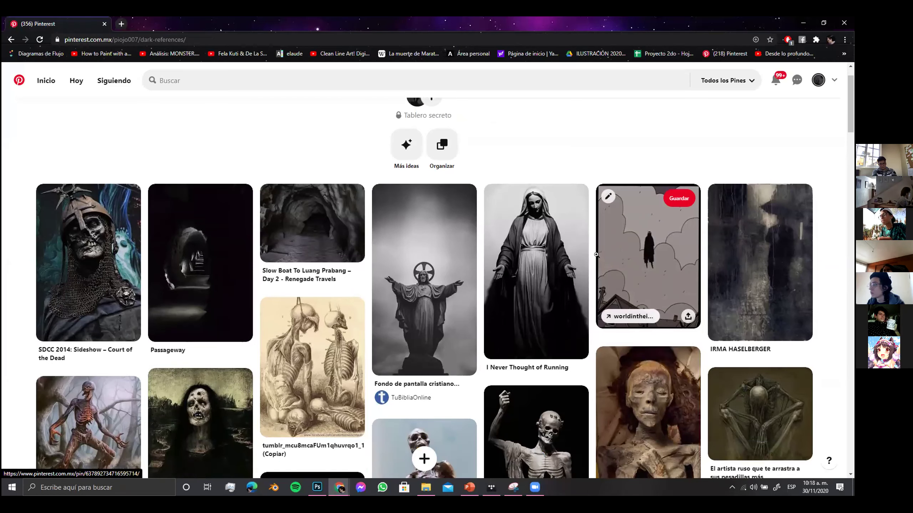
pyautogui.scroll(1, 596, 255)
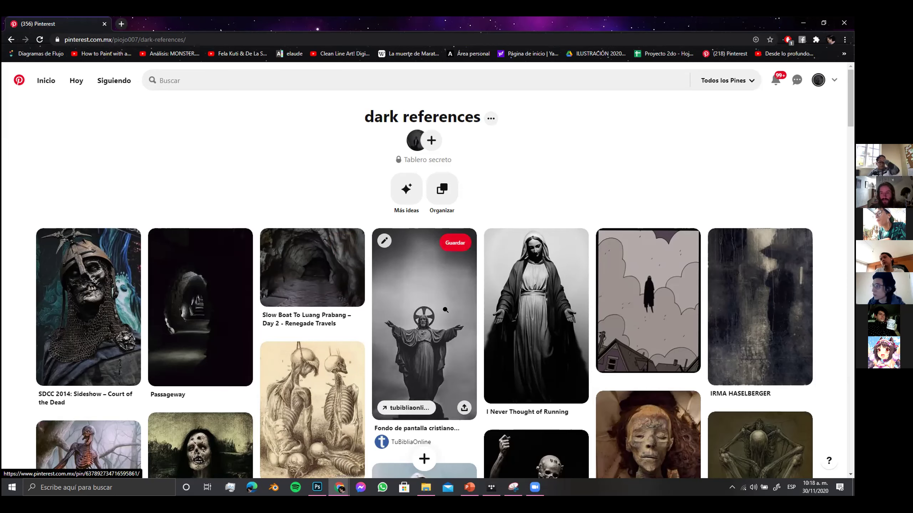
pyautogui.scroll(-1, 315, 313)
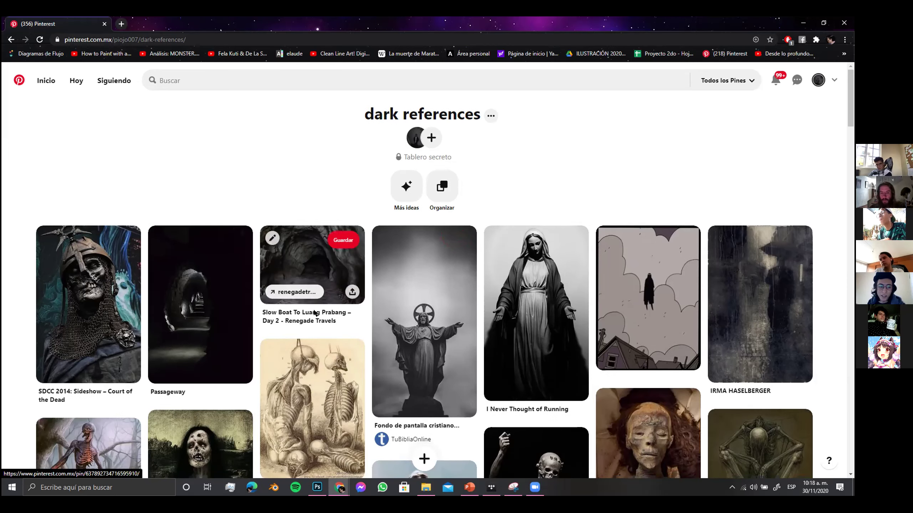
pyautogui.scroll(-2, 314, 312)
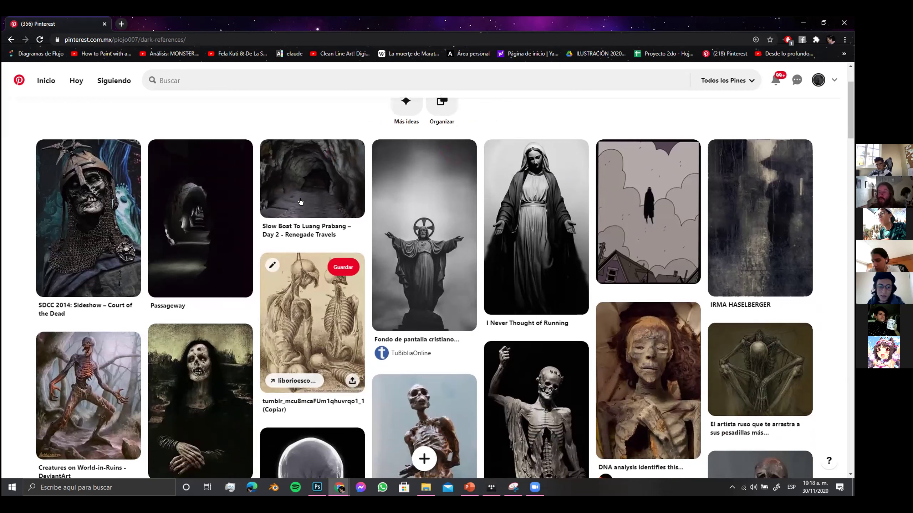
pyautogui.click(315, 185)
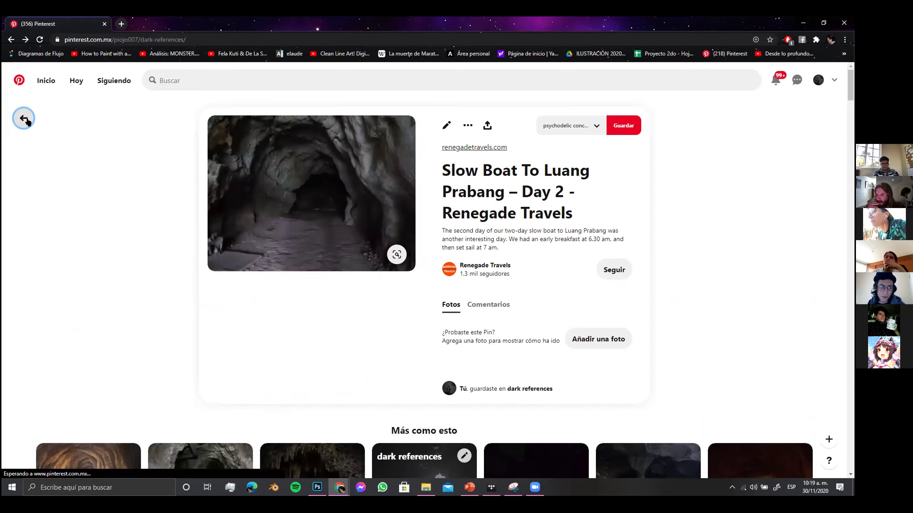
pyautogui.click(24, 118)
pyautogui.scroll(-2, 324, 269)
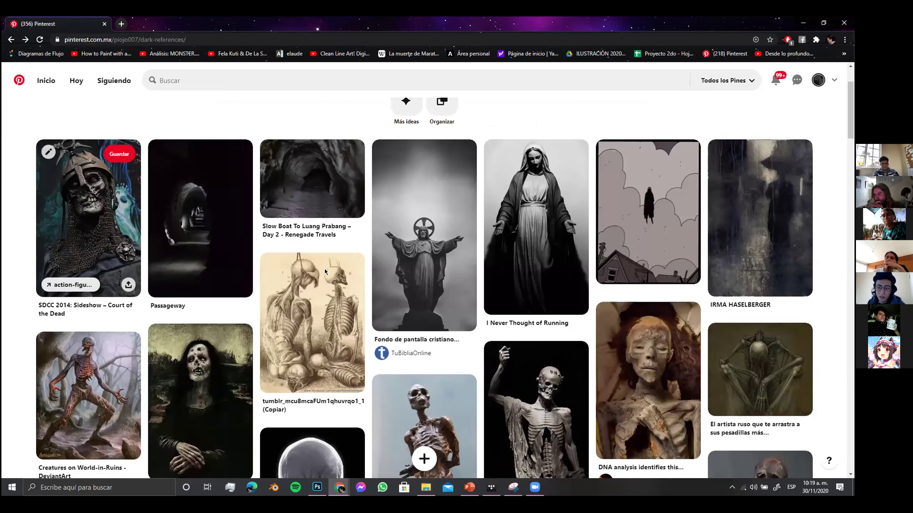
pyautogui.scroll(-1, 344, 298)
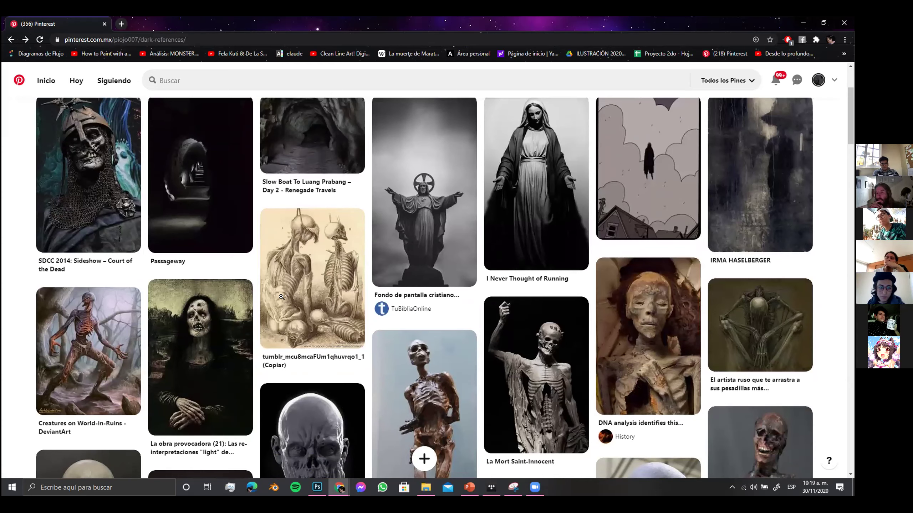
pyautogui.click(188, 178)
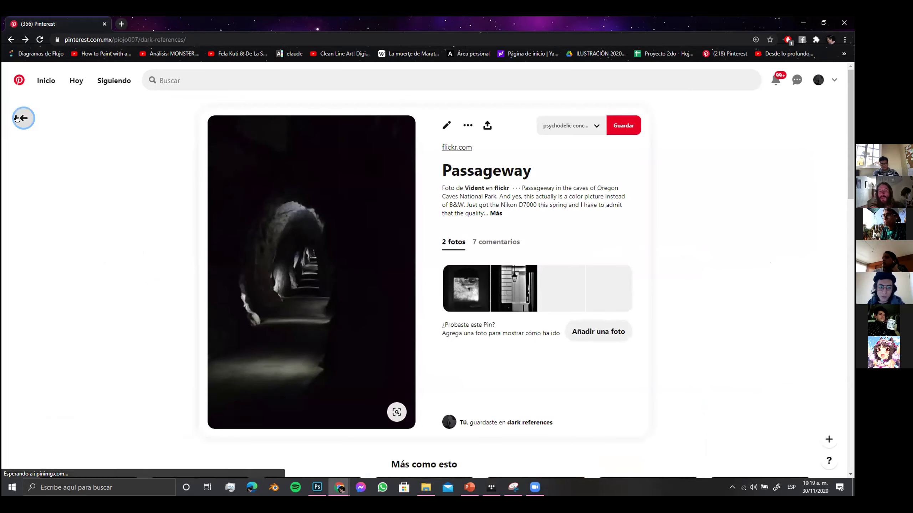
pyautogui.click(17, 119)
pyautogui.scroll(-5, 153, 249)
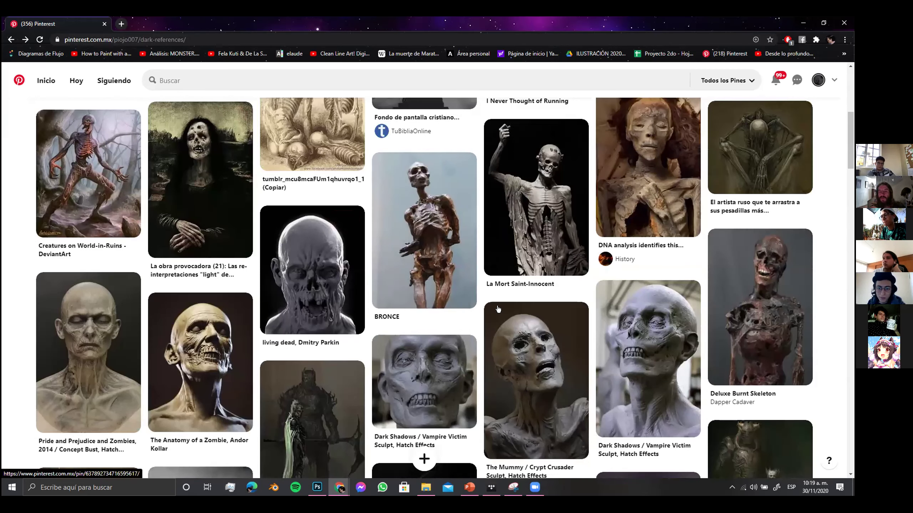
pyautogui.scroll(1, 510, 279)
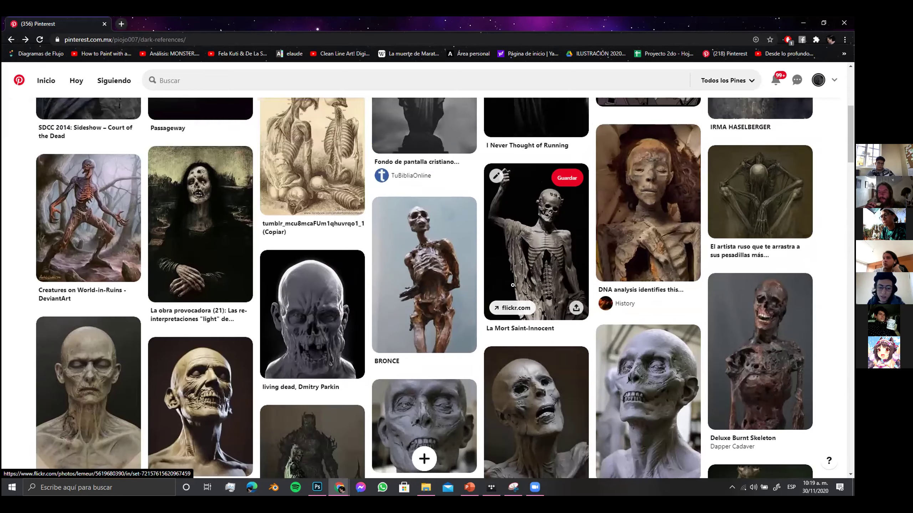
pyautogui.scroll(-6, 519, 273)
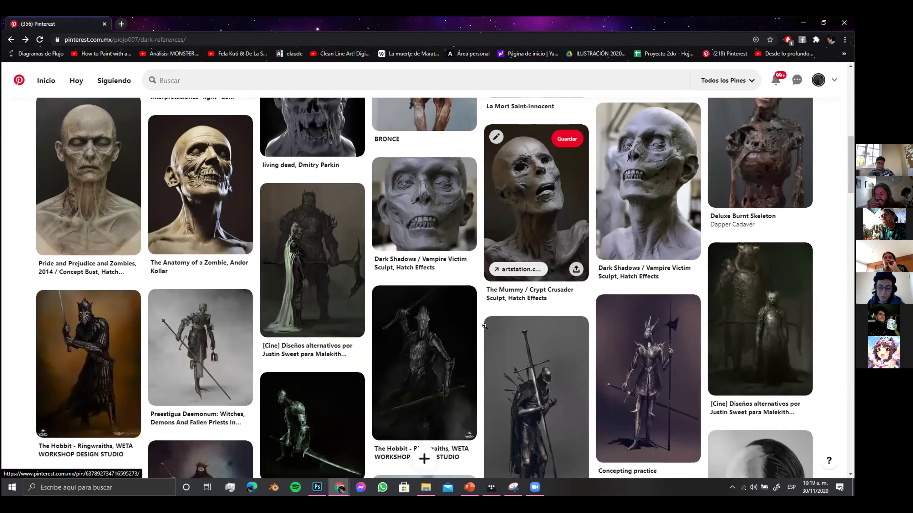
pyautogui.scroll(-9, 491, 319)
pyautogui.scroll(-11, 464, 341)
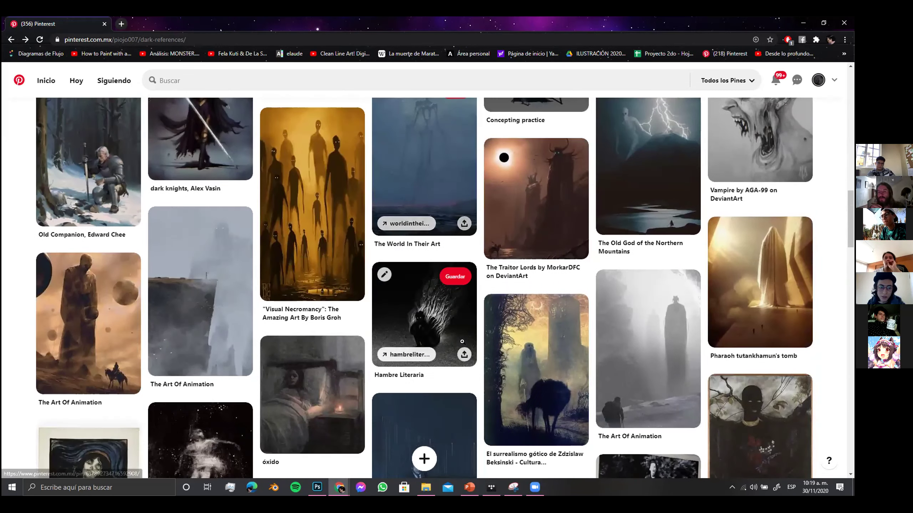
pyautogui.scroll(-18, 462, 342)
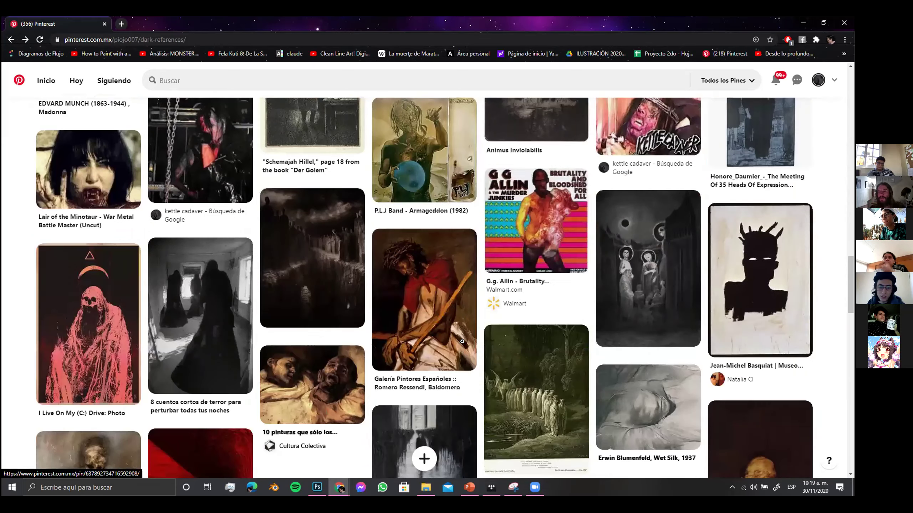
pyautogui.scroll(-9, 463, 342)
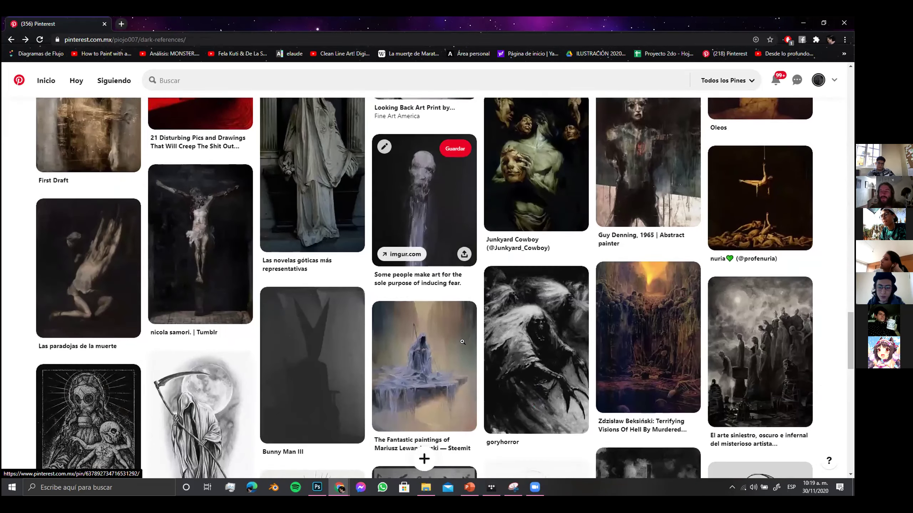
pyautogui.scroll(-4, 391, 412)
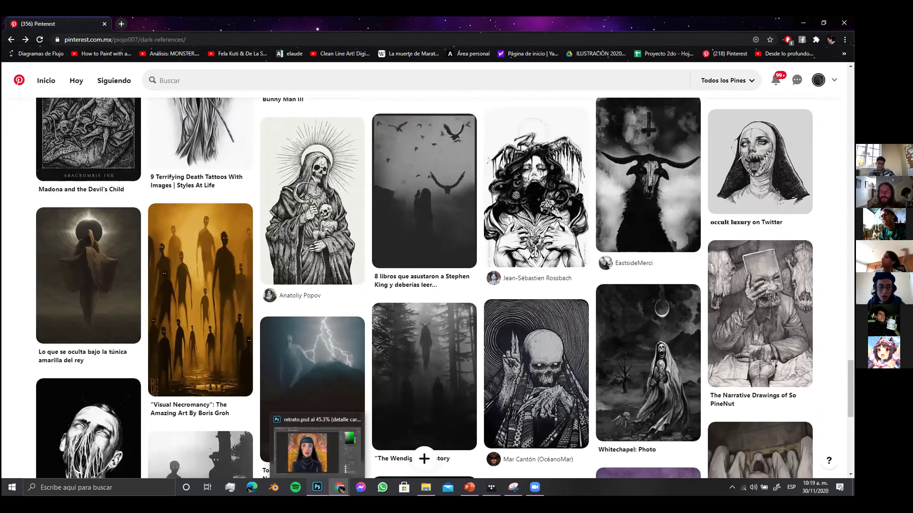
pyautogui.click(317, 487)
# In photobash.psd hide the sketch layer Capa 2, then bring the Pinterest window forward.
pyautogui.click(72, 49)
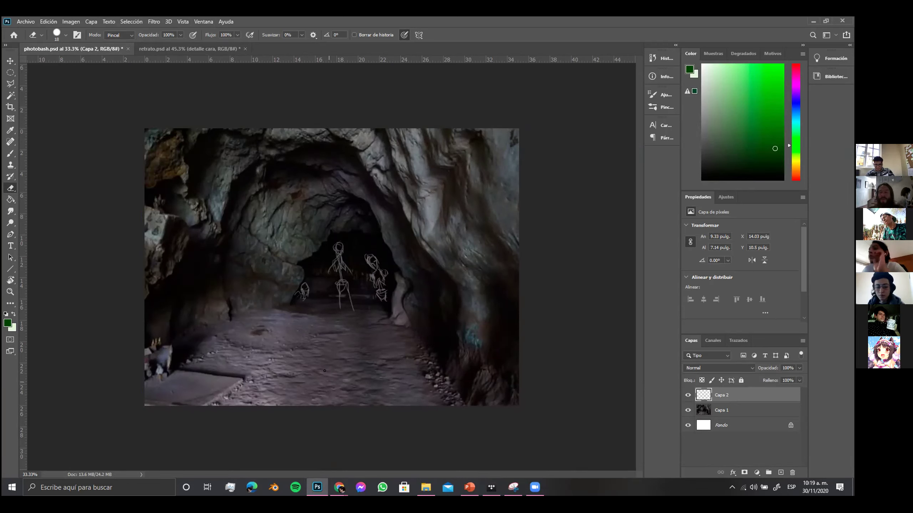
pyautogui.moveTo(337, 478)
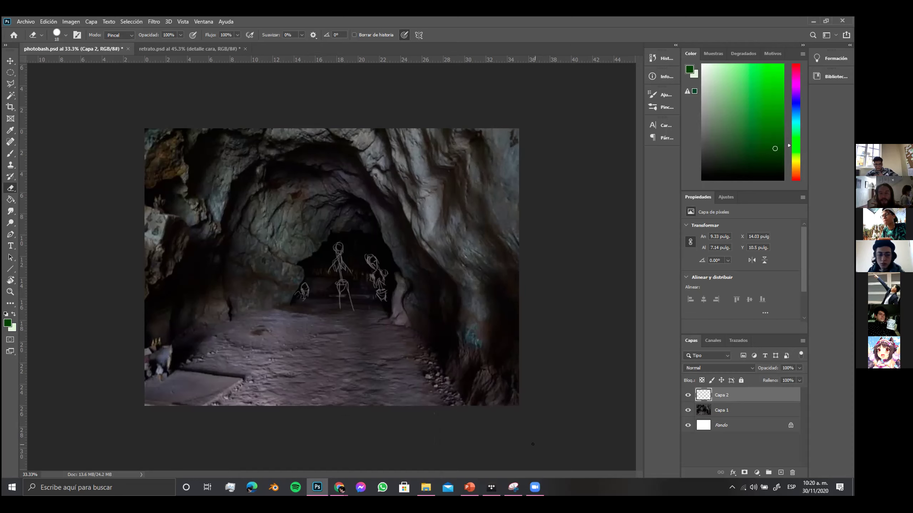
pyautogui.click(687, 395)
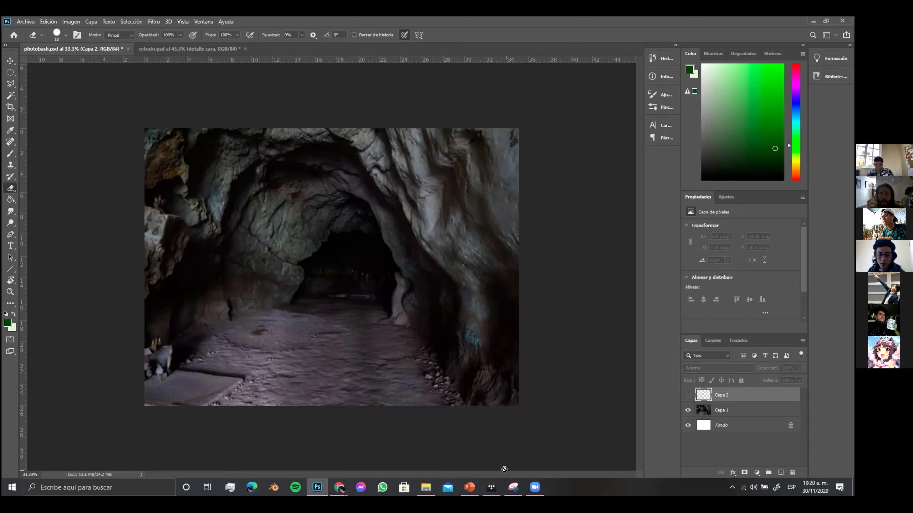
pyautogui.moveTo(339, 487)
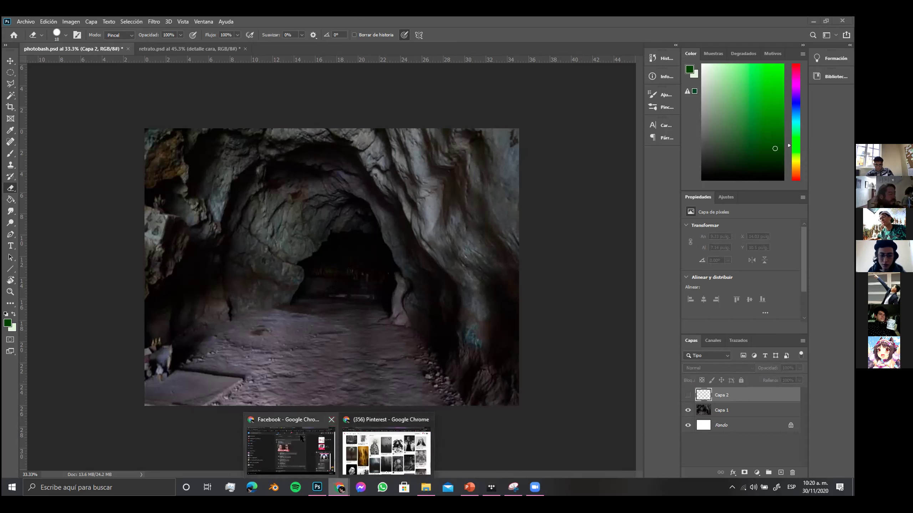
pyautogui.click(356, 447)
# Look over the Pinterest reference board, then return to the Photoshop photobash document.
pyautogui.click(277, 41)
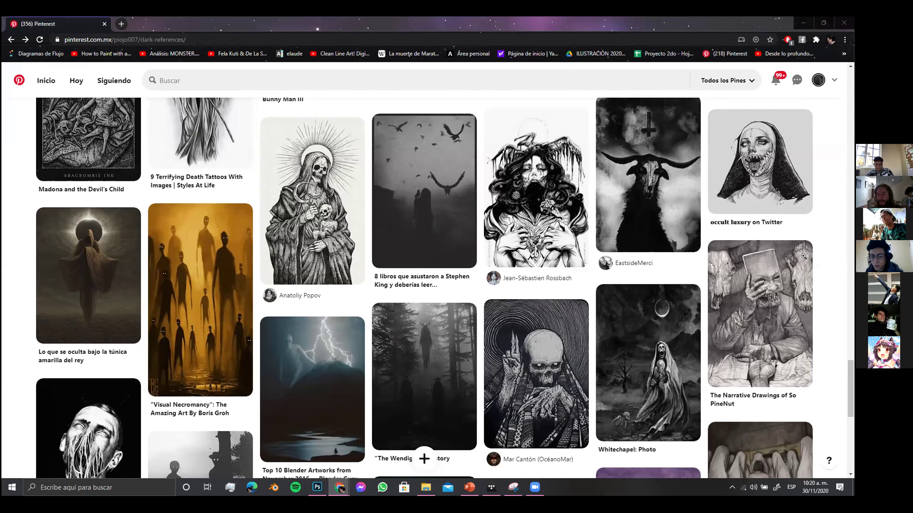
pyautogui.moveTo(804, 259)
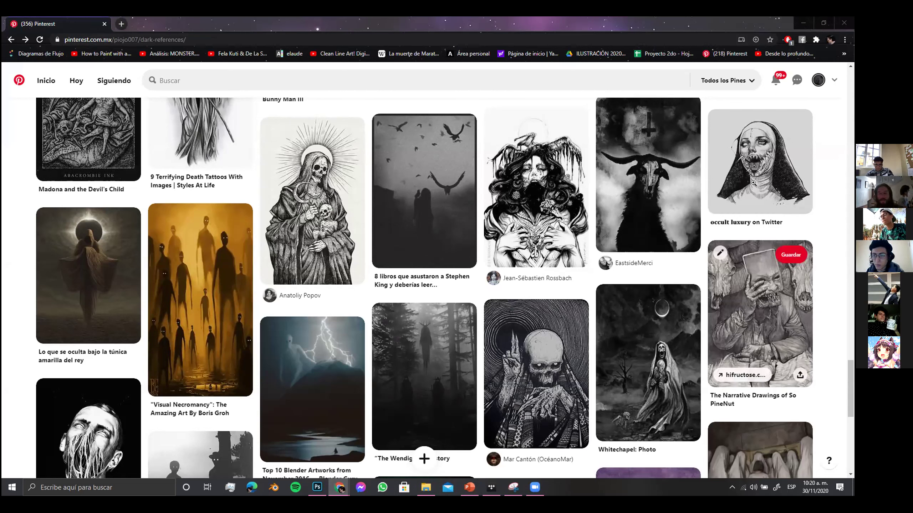
pyautogui.moveTo(535, 486)
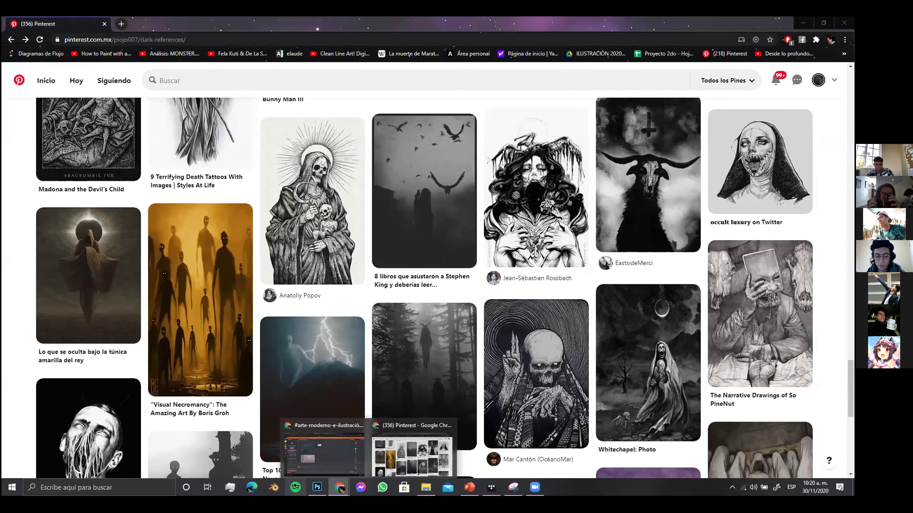
pyautogui.moveTo(310, 491)
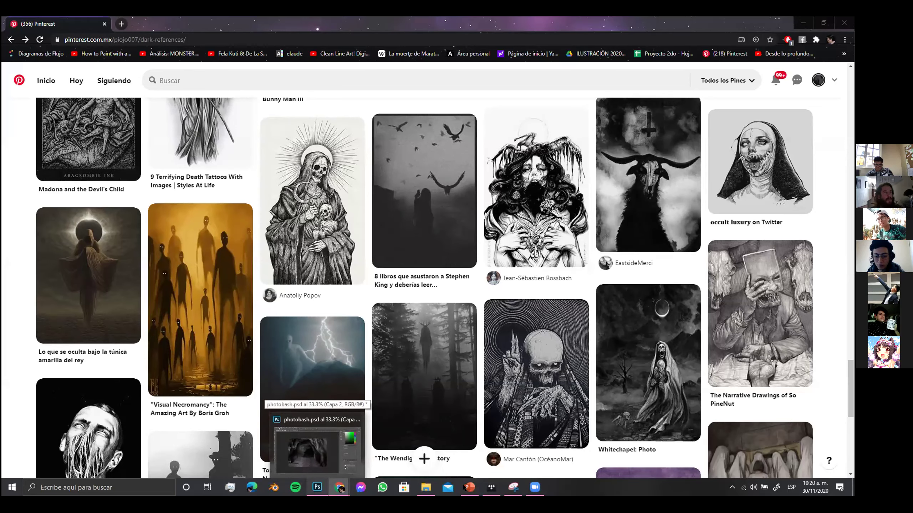
pyautogui.click(307, 449)
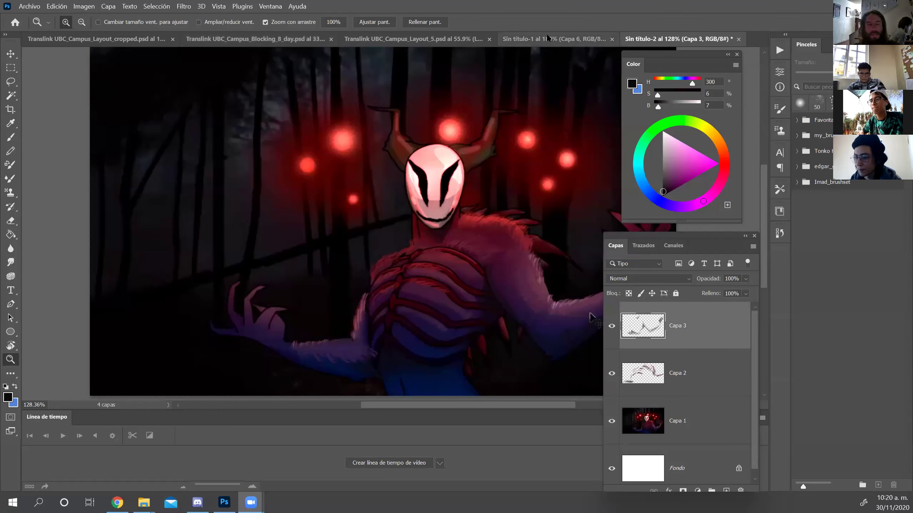
# Create a new default document, Sin título-3, and paste the cave photo in as Capa 1.
pyautogui.click(231, 243)
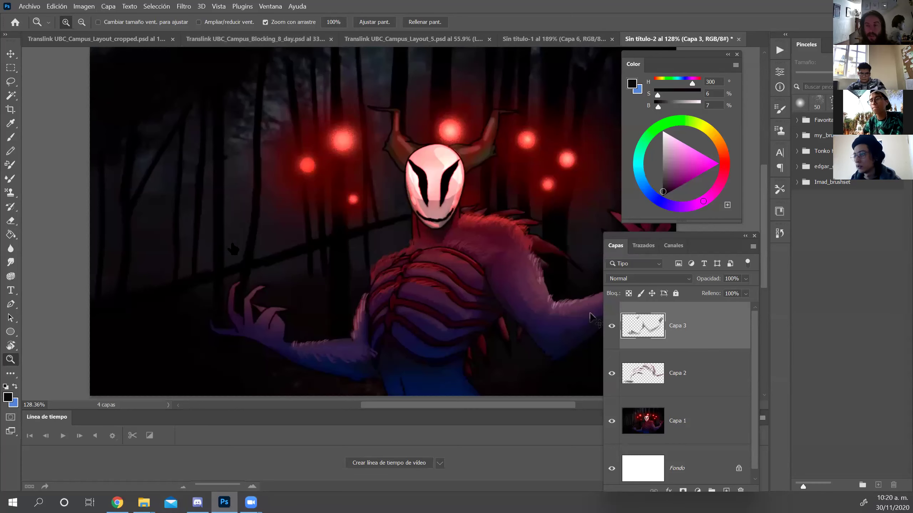
pyautogui.hotkey('ctrl', 'n')
pyautogui.press('Return')
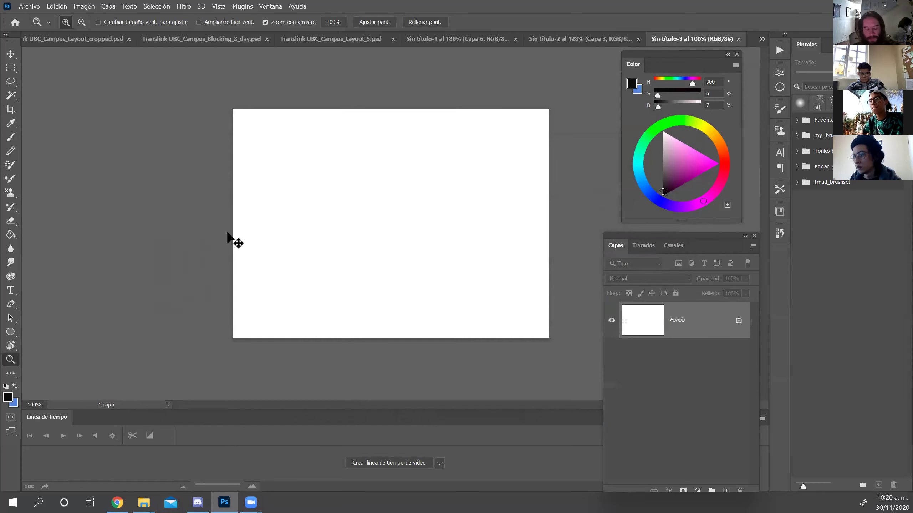
pyautogui.hotkey('ctrl', 'v')
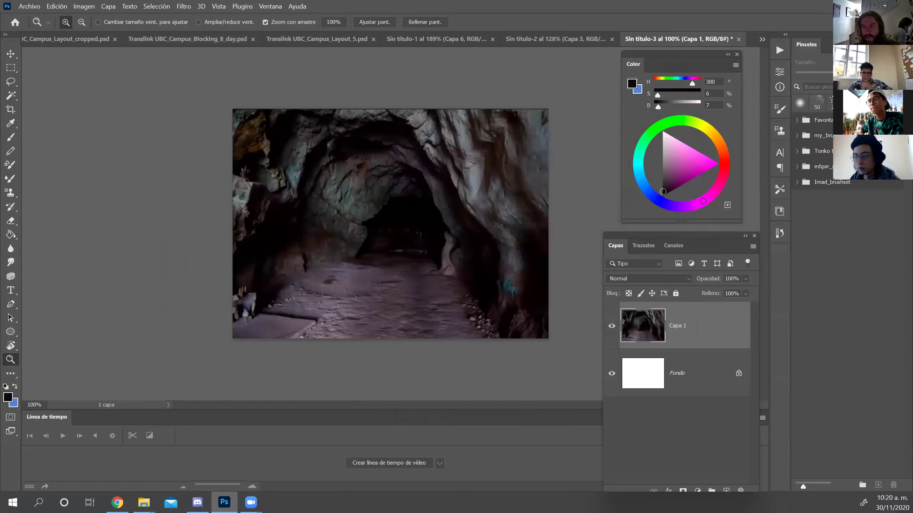
# Flip the canvas horizontally and rotate it 90° clockwise to portrait.
pyautogui.moveTo(454, 184); pyautogui.dragTo(428, 200)
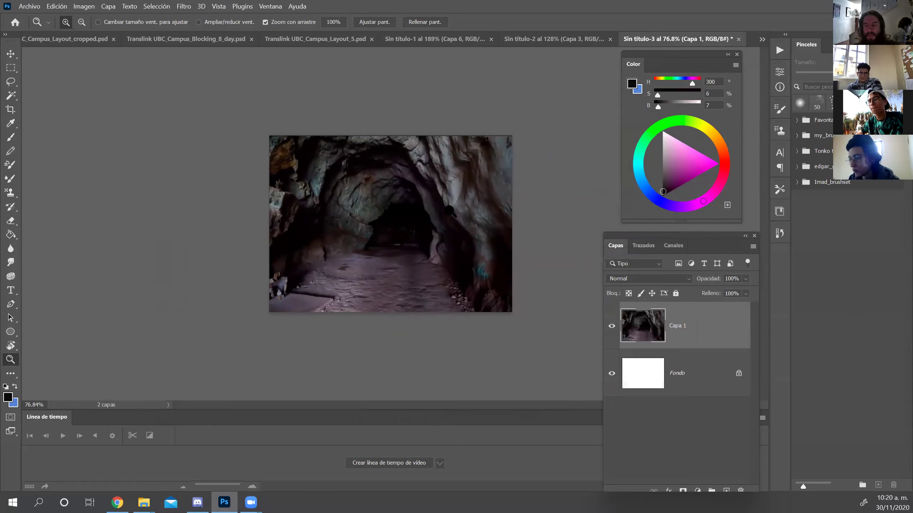
pyautogui.hotkey('ctrl', 't')
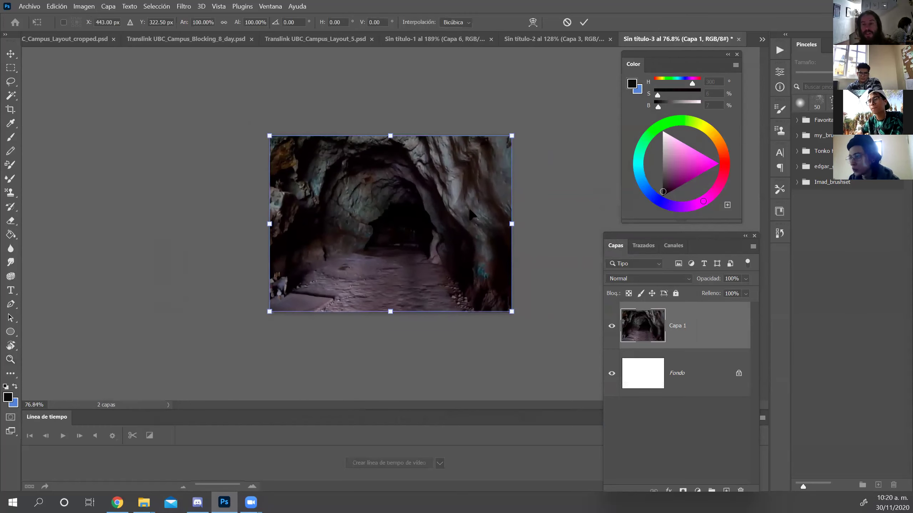
pyautogui.press('Escape')
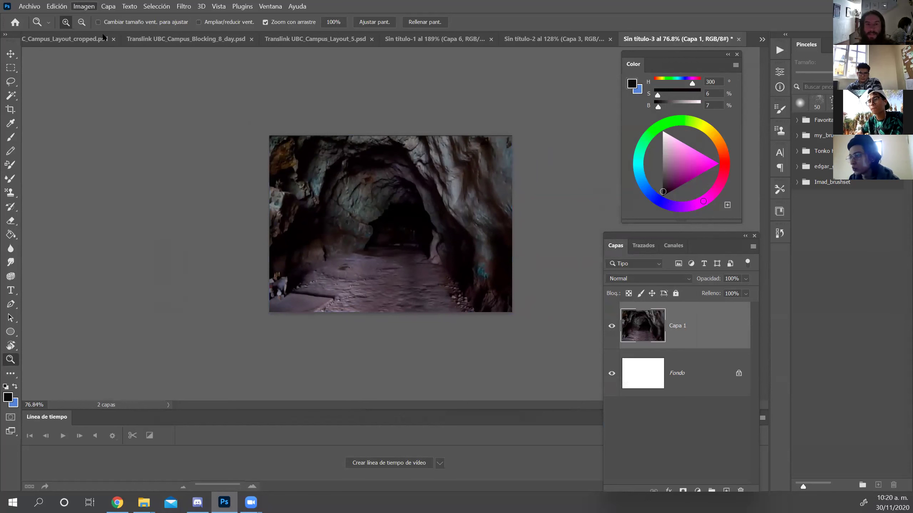
pyautogui.click(84, 6)
pyautogui.moveTo(131, 112)
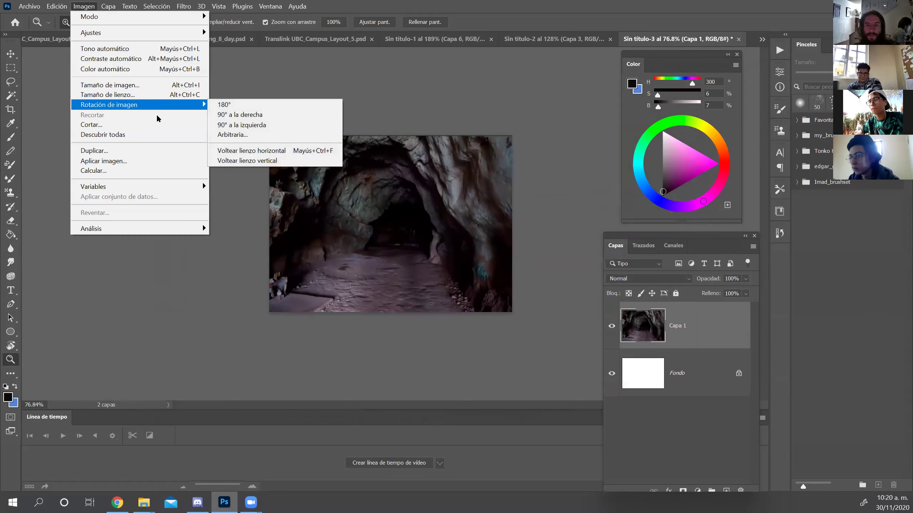
pyautogui.click(241, 151)
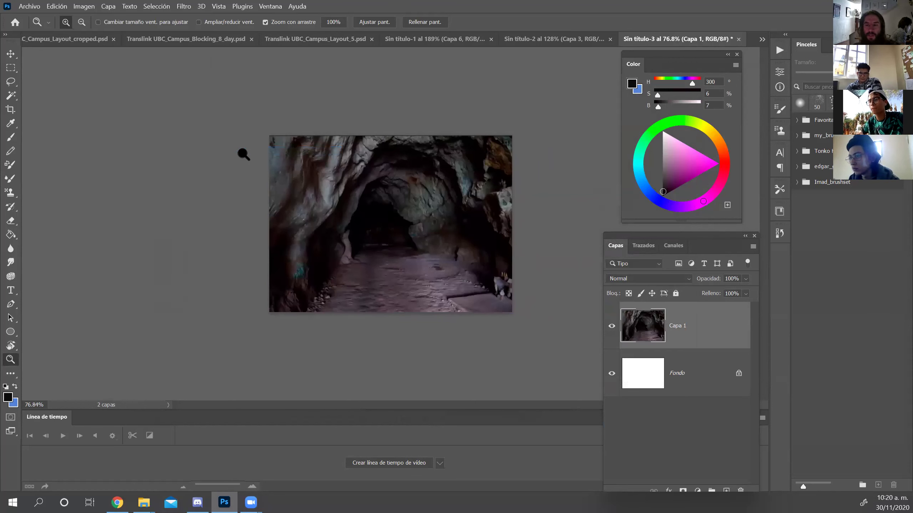
pyautogui.click(87, 6)
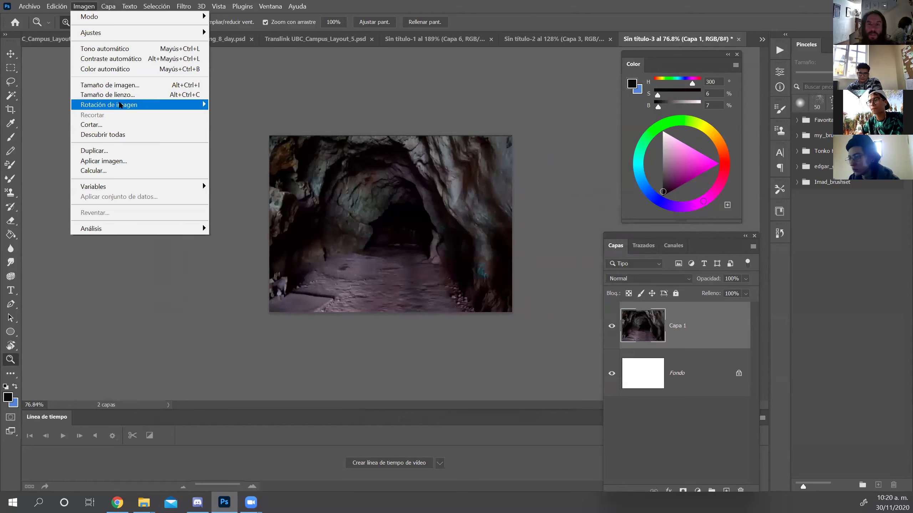
pyautogui.moveTo(121, 104)
pyautogui.click(267, 116)
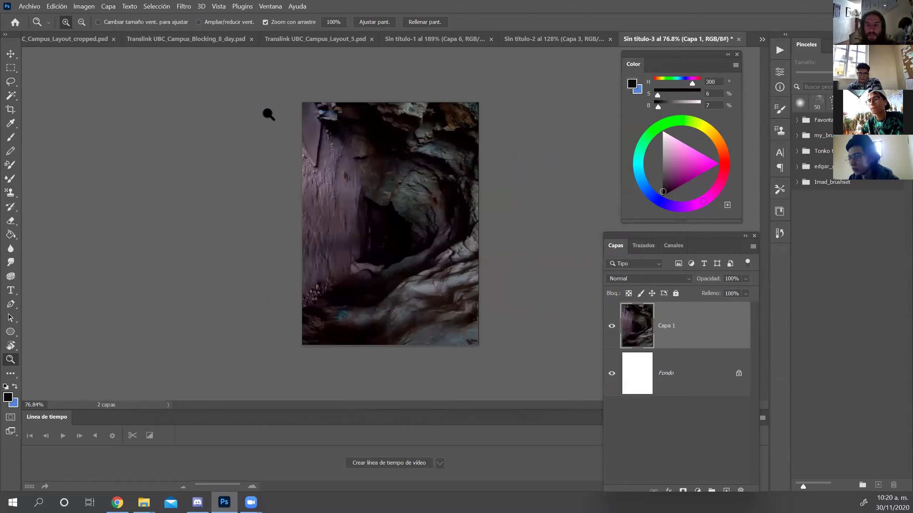
# Turn the cave photo upright, move it to the canvas top and stretch it downward.
pyautogui.hotkey('ctrl', 't')
pyautogui.moveTo(538, 323); pyautogui.dragTo(501, 148)
pyautogui.moveTo(400, 162); pyautogui.dragTo(400, 130)
pyautogui.moveTo(473, 223); pyautogui.dragTo(475, 222)
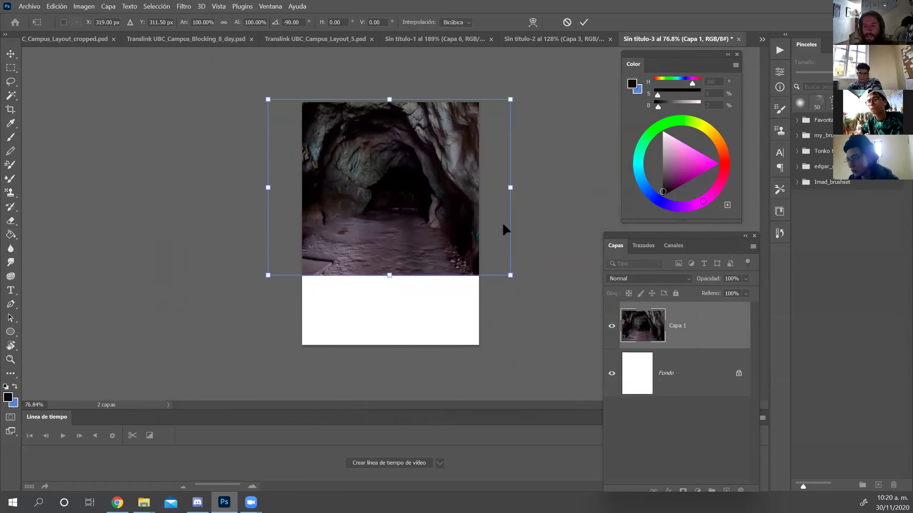
pyautogui.moveTo(394, 276); pyautogui.dragTo(392, 300)
pyautogui.press('Return')
# On new layer Capa 2, paint sampled dark strokes over the cave floor with Texture Brush 3.
pyautogui.press('b')
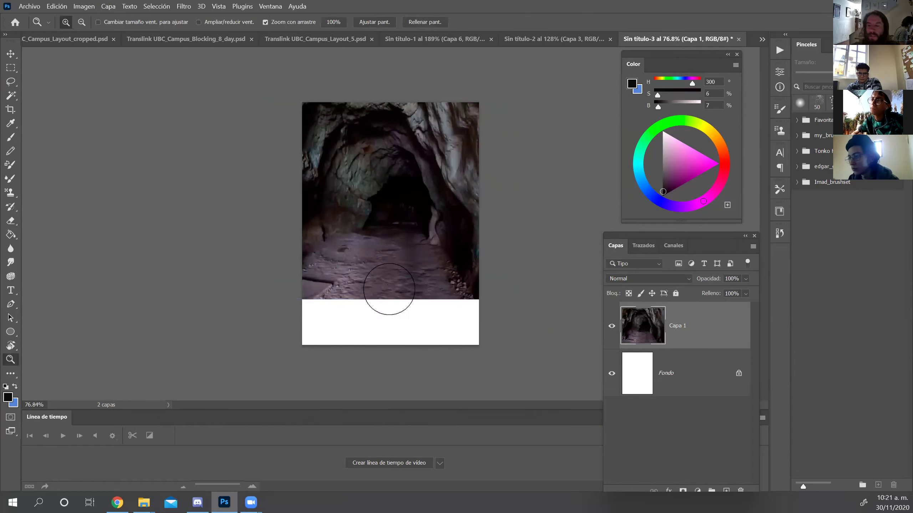
pyautogui.click(726, 490)
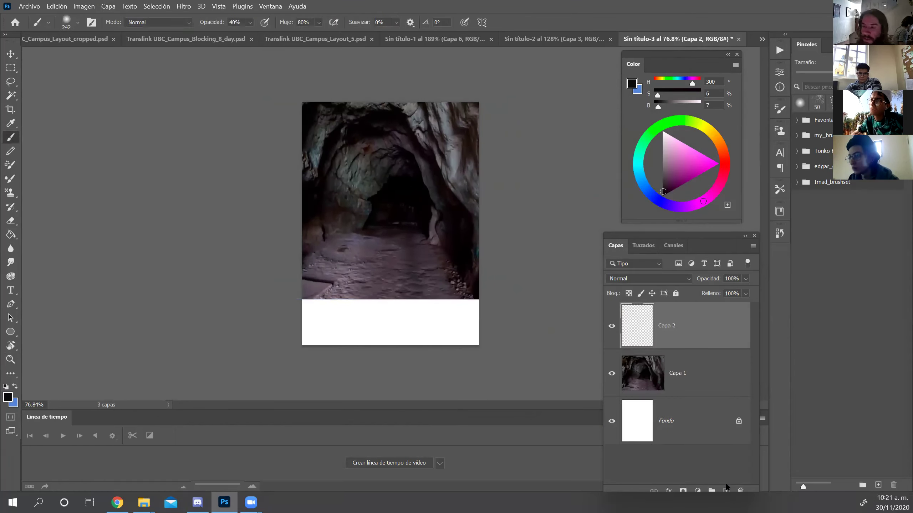
pyautogui.rightClick(408, 237)
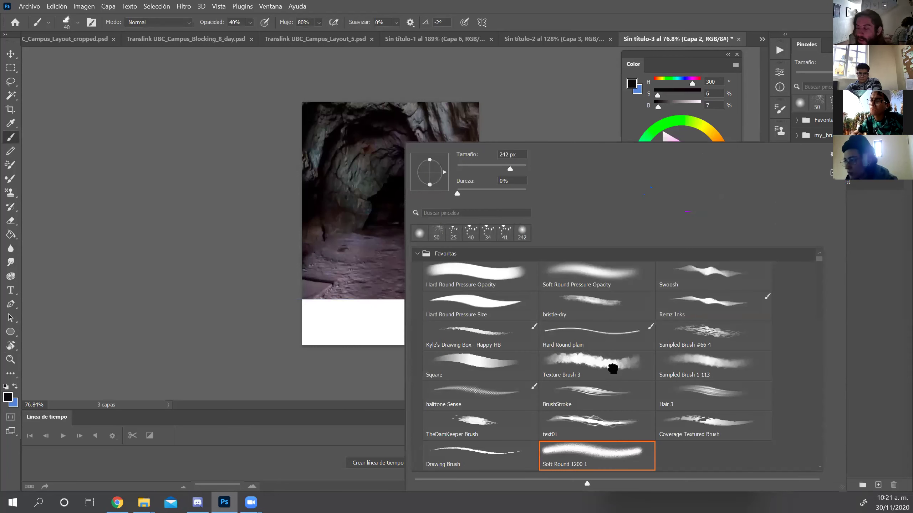
pyautogui.doubleClick(611, 365)
pyautogui.keyDown('alt'); pyautogui.click(397, 225); pyautogui.keyUp('alt')
pyautogui.moveTo(402, 229)
pyautogui.mouseDown()
pyautogui.moveTo(412, 230)
pyautogui.moveTo(405, 251)
pyautogui.moveTo(389, 242)
pyautogui.mouseUp()
pyautogui.rightClick(391, 245)
pyautogui.click(384, 243)
pyautogui.moveTo(386, 286)
pyautogui.mouseDown()
pyautogui.moveTo(411, 256)
pyautogui.moveTo(380, 284)
pyautogui.mouseUp()
pyautogui.moveTo(380, 239)
pyautogui.mouseDown()
pyautogui.moveTo(376, 292)
pyautogui.moveTo(382, 250)
pyautogui.mouseUp()
# With the TheDamKeeper Brush at 136 px, extend the dark shadow down into the white strip.
pyautogui.rightClick(383, 250)
pyautogui.click(471, 431)
pyautogui.moveTo(373, 220); pyautogui.dragTo(381, 220)
pyautogui.keyDown('alt'); pyautogui.click(403, 213); pyautogui.keyUp('alt')
pyautogui.moveTo(413, 253)
pyautogui.mouseDown()
pyautogui.moveTo(427, 283)
pyautogui.moveTo(381, 345)
pyautogui.mouseUp()
pyautogui.moveTo(374, 248)
pyautogui.mouseDown()
pyautogui.moveTo(365, 337)
pyautogui.moveTo(370, 252)
pyautogui.moveTo(350, 341)
pyautogui.mouseUp()
pyautogui.moveTo(409, 248)
pyautogui.mouseDown()
pyautogui.moveTo(424, 338)
pyautogui.moveTo(441, 341)
pyautogui.moveTo(391, 348)
pyautogui.moveTo(370, 379)
pyautogui.moveTo(406, 382)
pyautogui.moveTo(376, 398)
pyautogui.mouseUp()
# Set Capa 2 opacity to 90% and darken the lower part of the shadow.
pyautogui.press('z')
pyautogui.press('9')
pyautogui.hotkey('ctrl', '0')
pyautogui.press('b')
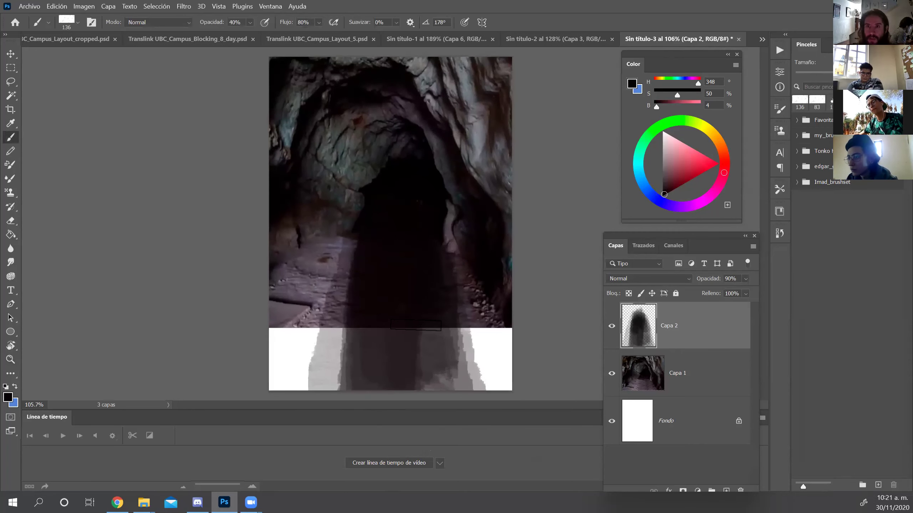
pyautogui.moveTo(389, 366)
pyautogui.mouseDown()
pyautogui.moveTo(373, 393)
pyautogui.moveTo(407, 383)
pyautogui.moveTo(433, 388)
pyautogui.mouseUp()
pyautogui.keyDown('alt'); pyautogui.click(399, 300); pyautogui.keyUp('alt')
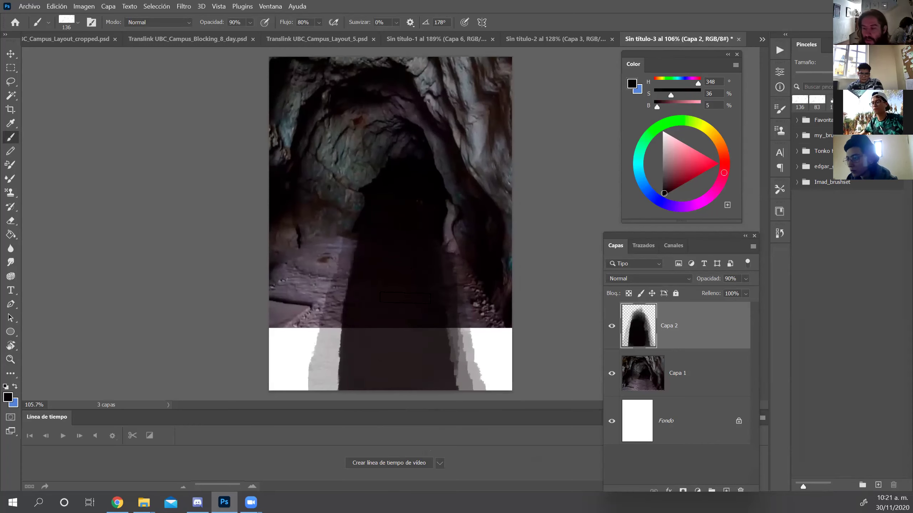
pyautogui.press('z')
pyautogui.moveTo(427, 326); pyautogui.dragTo(415, 325)
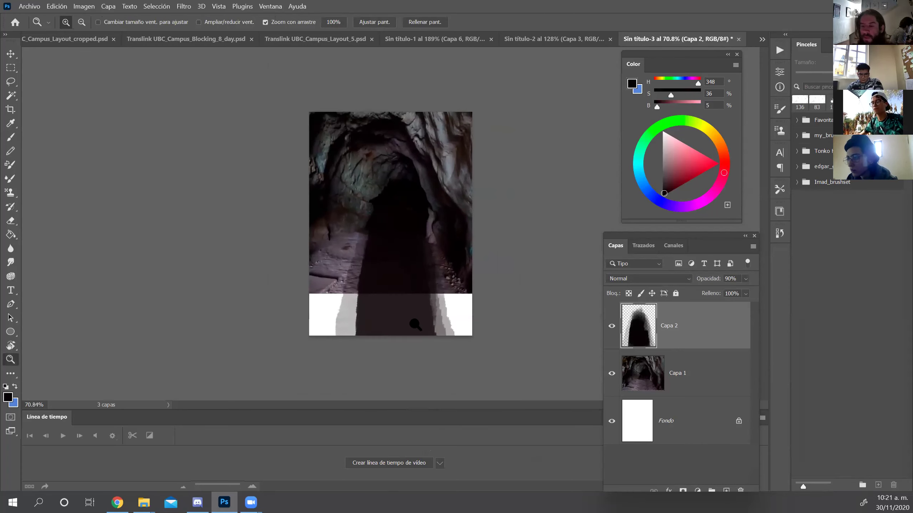
pyautogui.press('b')
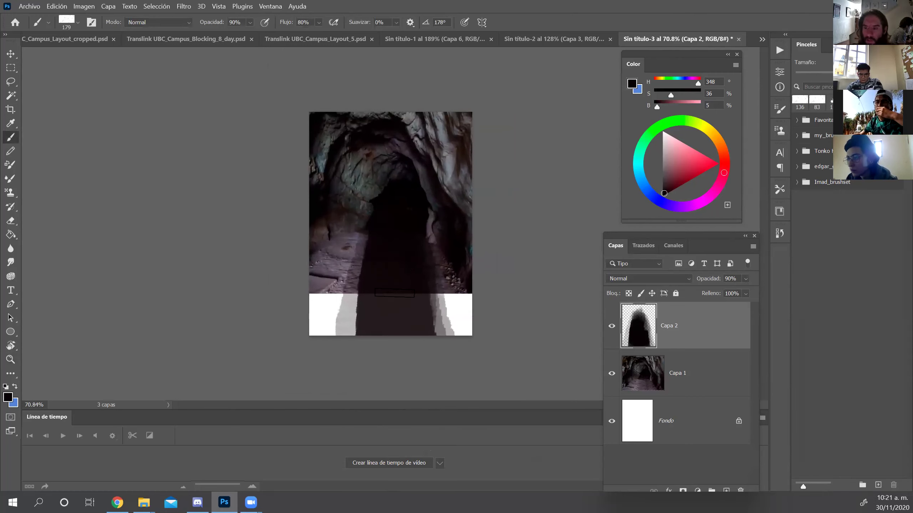
pyautogui.press('alt')
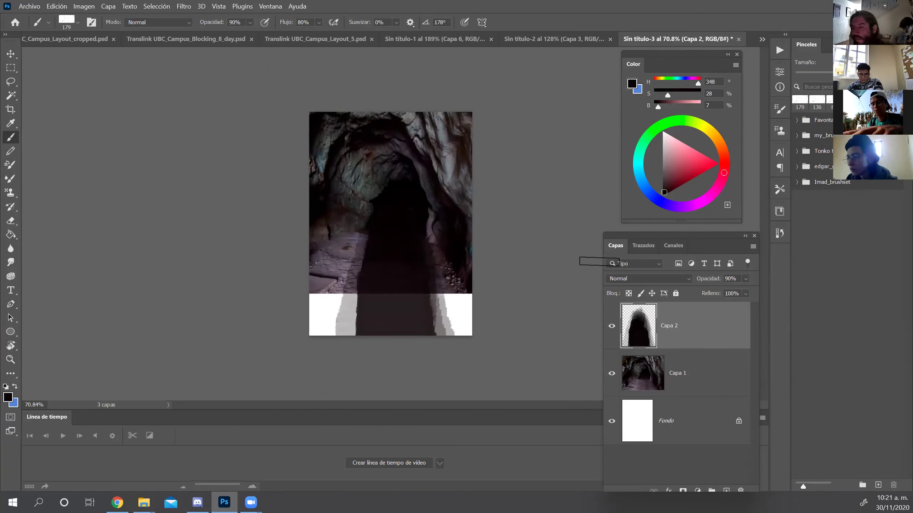
pyautogui.click(672, 423)
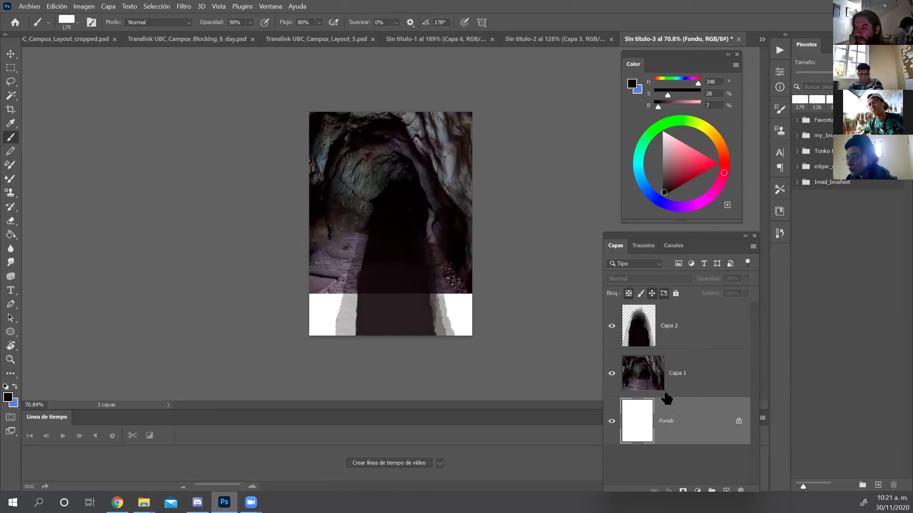
# Fill the background layer Fondo with a grey sampled from the canvas.
pyautogui.press('o')
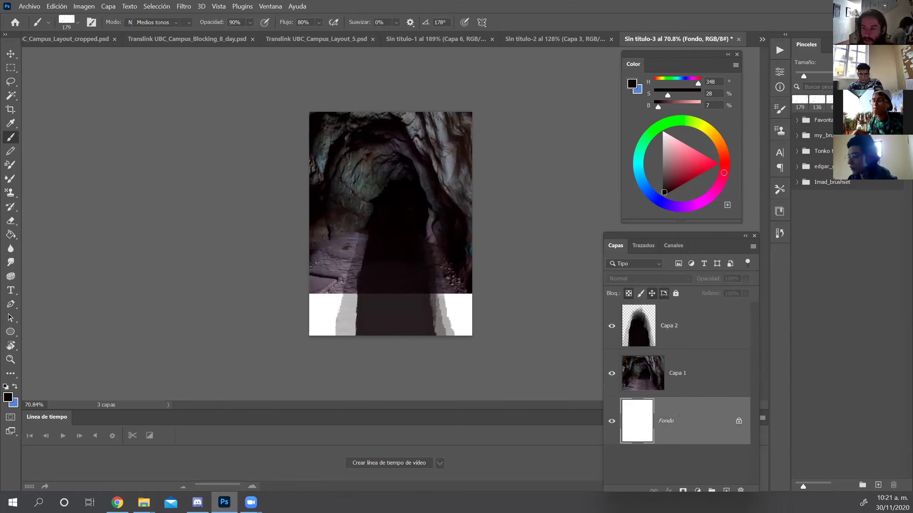
pyautogui.press('i')
pyautogui.click(450, 181)
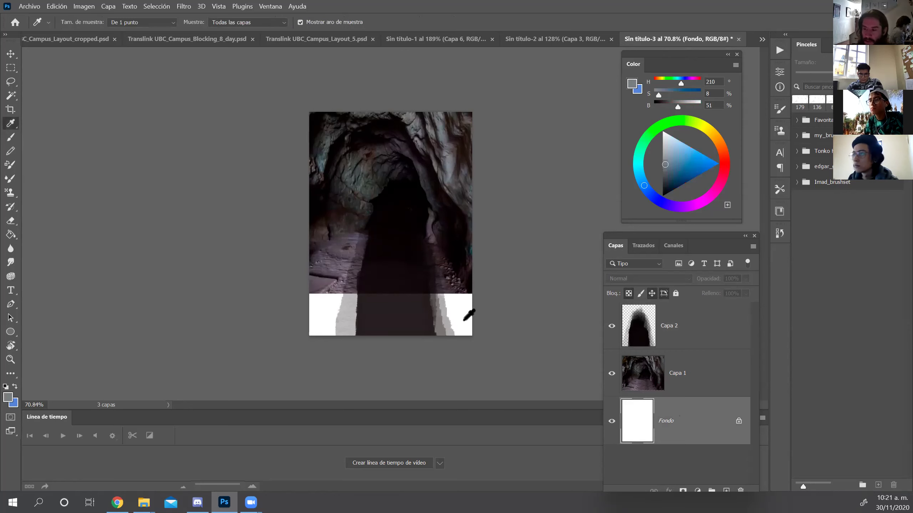
pyautogui.press('g')
pyautogui.click(470, 323)
pyautogui.click(676, 326)
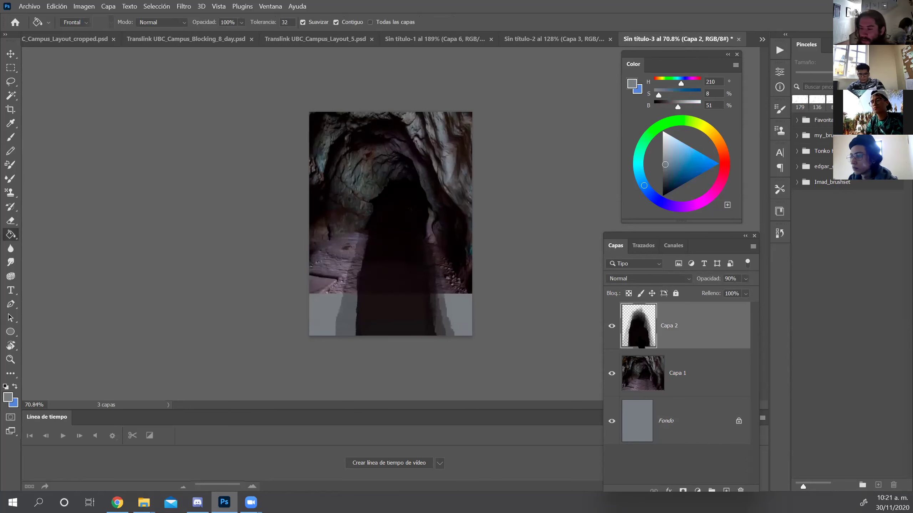
# Paint near-black along the tunnel base's left and right edges, brush size around 94.
pyautogui.press('b')
pyautogui.moveTo(396, 335); pyautogui.dragTo(386, 302)
pyautogui.hotkey('ctrl', 'z')
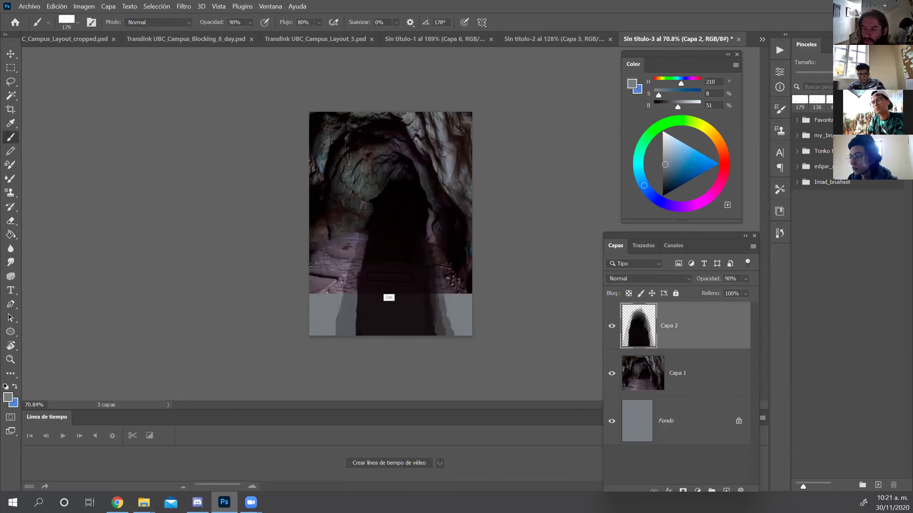
pyautogui.keyDown('alt'); pyautogui.click(389, 299); pyautogui.keyUp('alt')
pyautogui.moveTo(371, 268); pyautogui.dragTo(368, 352)
pyautogui.moveTo(419, 281); pyautogui.dragTo(423, 377)
pyautogui.keyDown('alt'); pyautogui.click(328, 288); pyautogui.keyUp('alt')
pyautogui.keyDown('alt'); pyautogui.rightClick(330, 303); pyautogui.keyUp('alt')
pyautogui.keyDown('alt'); pyautogui.click(352, 229); pyautogui.keyUp('alt')
pyautogui.keyDown('alt'); pyautogui.rightClick(349, 250); pyautogui.keyUp('alt')
pyautogui.keyDown('alt'); pyautogui.rightClick(343, 244); pyautogui.keyUp('alt')
pyautogui.moveTo(338, 233)
pyautogui.mouseDown()
pyautogui.moveTo(337, 274)
pyautogui.moveTo(333, 234)
pyautogui.moveTo(326, 278)
pyautogui.moveTo(320, 269)
pyautogui.moveTo(321, 334)
pyautogui.mouseUp()
# Cover the remaining grey patches with dark and purple-grey tones and darken the lower floor.
pyautogui.keyDown('alt'); pyautogui.click(451, 263); pyautogui.keyUp('alt')
pyautogui.moveTo(452, 256)
pyautogui.mouseDown()
pyautogui.moveTo(461, 335)
pyautogui.moveTo(457, 305)
pyautogui.mouseUp()
pyautogui.keyDown('alt'); pyautogui.click(433, 244); pyautogui.keyUp('alt')
pyautogui.keyDown('alt'); pyautogui.rightClick(437, 258); pyautogui.keyUp('alt')
pyautogui.moveTo(435, 247); pyautogui.dragTo(443, 299)
pyautogui.keyDown('alt'); pyautogui.click(345, 247); pyautogui.keyUp('alt')
pyautogui.moveTo(354, 241)
pyautogui.mouseDown()
pyautogui.moveTo(333, 327)
pyautogui.moveTo(334, 294)
pyautogui.moveTo(306, 320)
pyautogui.moveTo(340, 307)
pyautogui.moveTo(341, 284)
pyautogui.moveTo(342, 323)
pyautogui.moveTo(334, 330)
pyautogui.moveTo(347, 258)
pyautogui.moveTo(371, 231)
pyautogui.moveTo(354, 315)
pyautogui.mouseUp()
pyautogui.keyDown('alt'); pyautogui.rightClick(333, 312); pyautogui.keyUp('alt')
pyautogui.keyDown('alt'); pyautogui.click(345, 297); pyautogui.keyUp('alt')
pyautogui.keyDown('alt'); pyautogui.rightClick(371, 232); pyautogui.keyUp('alt')
pyautogui.keyDown('alt'); pyautogui.click(369, 275); pyautogui.keyUp('alt')
pyautogui.keyDown('alt'); pyautogui.click(401, 228); pyautogui.keyUp('alt')
pyautogui.moveTo(408, 328)
pyautogui.mouseDown()
pyautogui.moveTo(427, 302)
pyautogui.moveTo(377, 306)
pyautogui.moveTo(361, 319)
pyautogui.mouseUp()
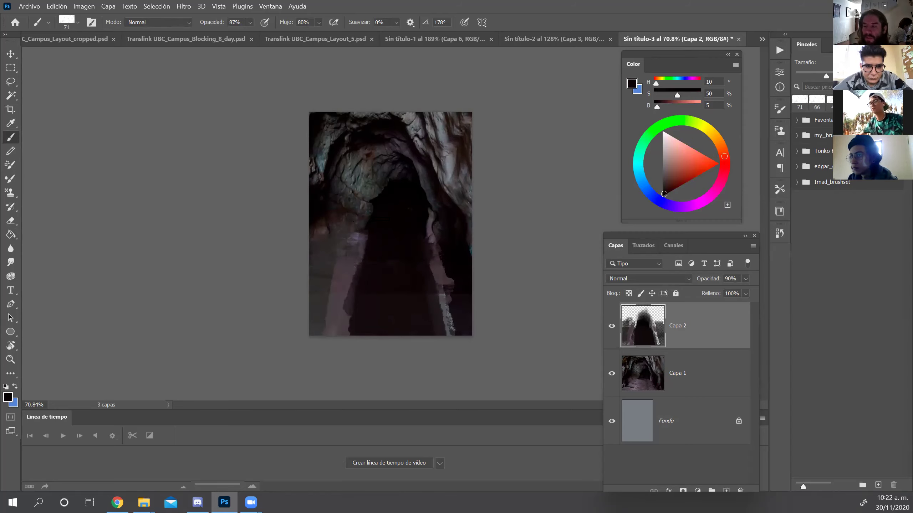
pyautogui.keyDown('alt'); pyautogui.rightClick(370, 245); pyautogui.keyUp('alt')
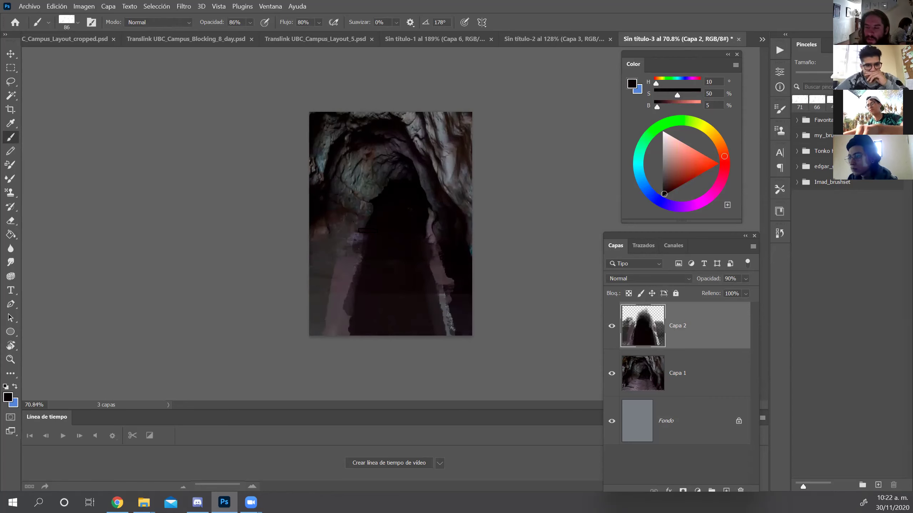
pyautogui.moveTo(447, 326); pyautogui.dragTo(435, 292)
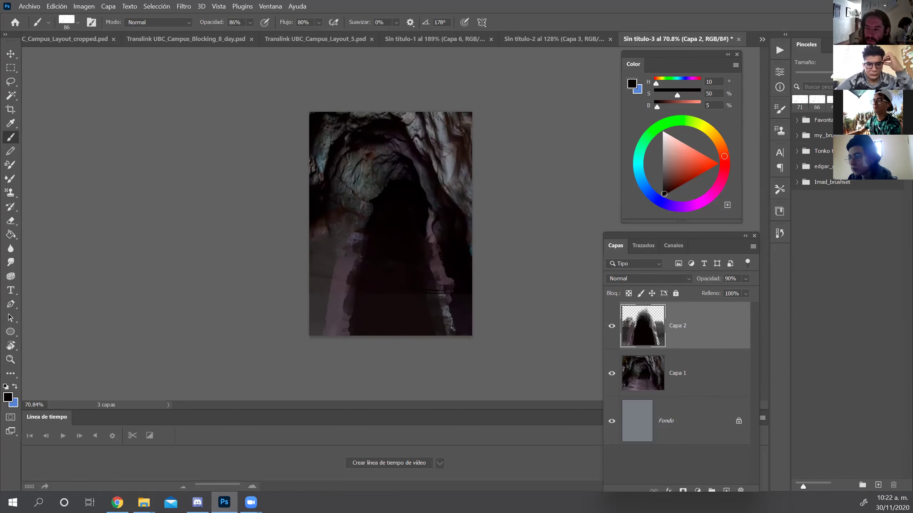
# Switch to a different textured brush tip sized 124, sample dark grey, and zoom into the lower tunnel.
pyautogui.rightClick(435, 287)
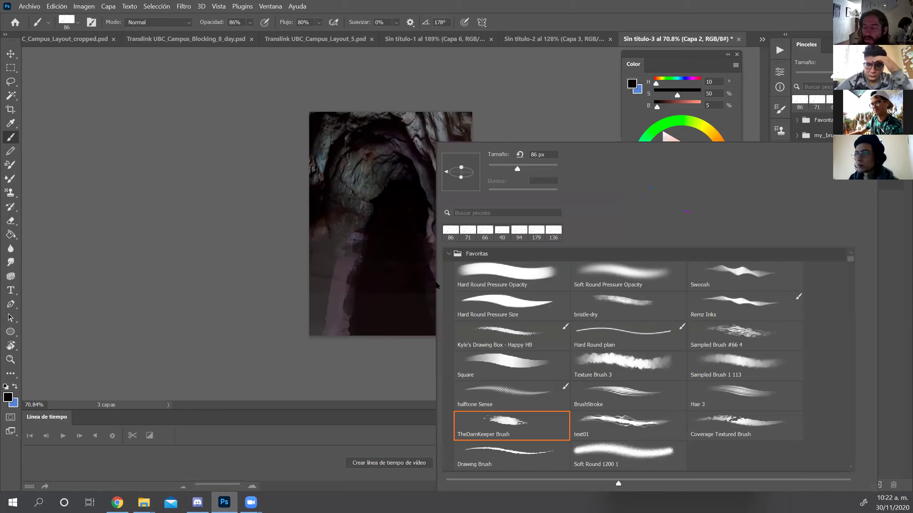
pyautogui.doubleClick(746, 363)
pyautogui.keyDown('alt'); pyautogui.rightClick(379, 273); pyautogui.keyUp('alt')
pyautogui.keyDown('alt'); pyautogui.rightClick(373, 265); pyautogui.keyUp('alt')
pyautogui.moveTo(376, 285); pyautogui.dragTo(382, 284)
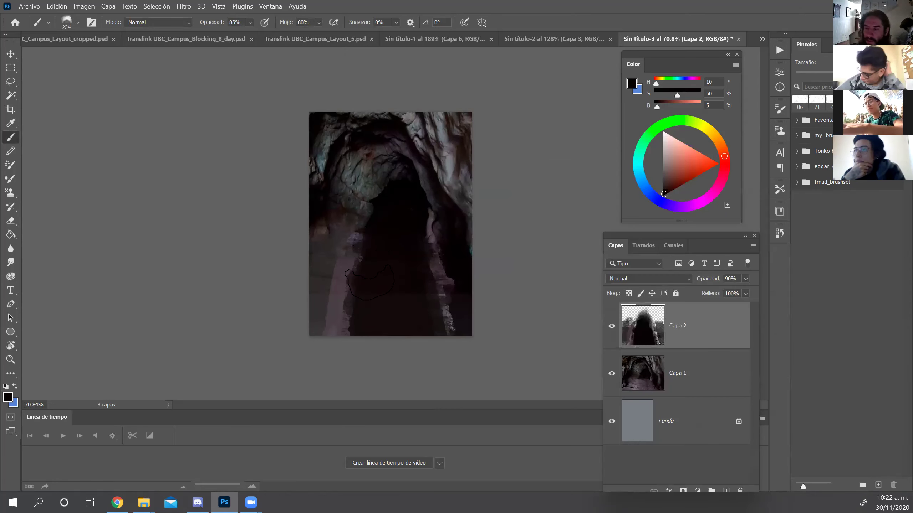
pyautogui.moveTo(395, 189); pyautogui.dragTo(411, 190)
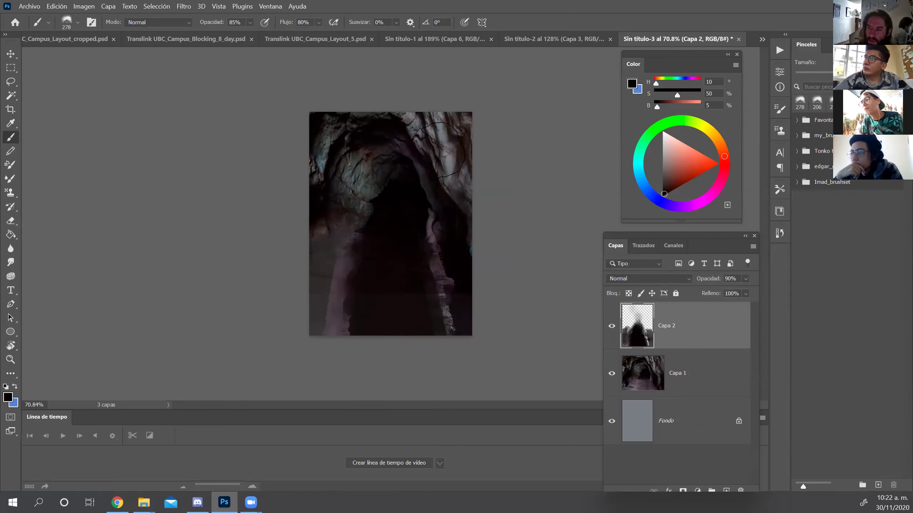
pyautogui.moveTo(435, 111); pyautogui.dragTo(462, 123)
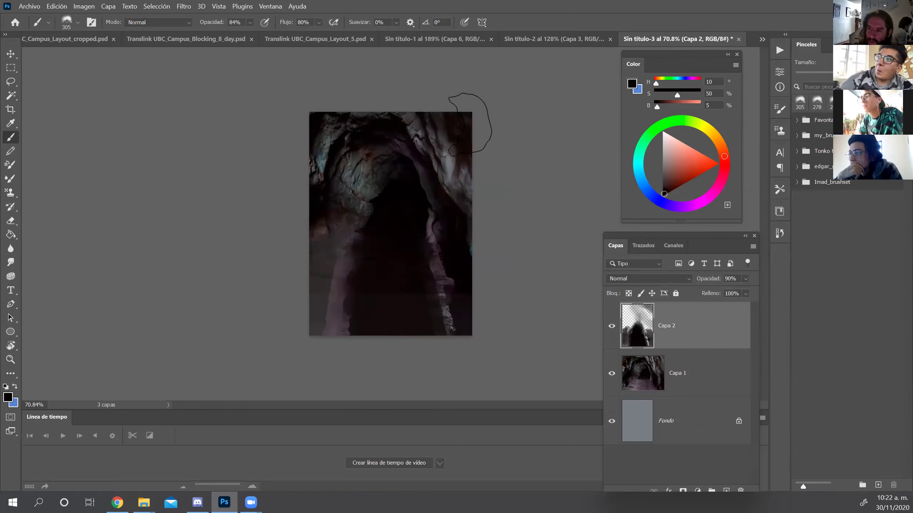
pyautogui.moveTo(357, 310); pyautogui.dragTo(345, 310)
pyautogui.keyDown('alt'); pyautogui.click(316, 331); pyautogui.keyUp('alt')
pyautogui.press('z')
pyautogui.moveTo(408, 285); pyautogui.dragTo(435, 299)
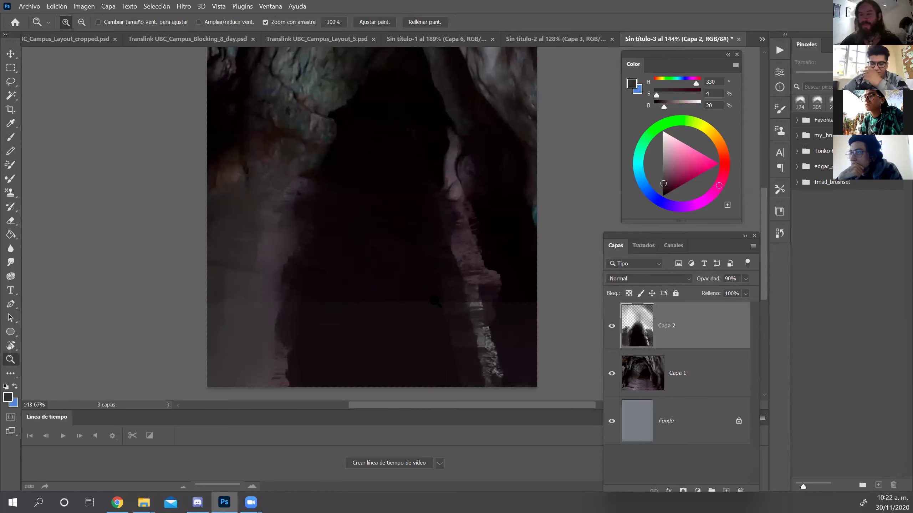
# Lasso a rock on the left wall and copy it onto new layer Capa 3.
pyautogui.press('f')
pyautogui.press('f')
pyautogui.moveTo(475, 248); pyautogui.dragTo(432, 255)
pyautogui.moveTo(453, 225); pyautogui.dragTo(431, 226)
pyautogui.press('f')
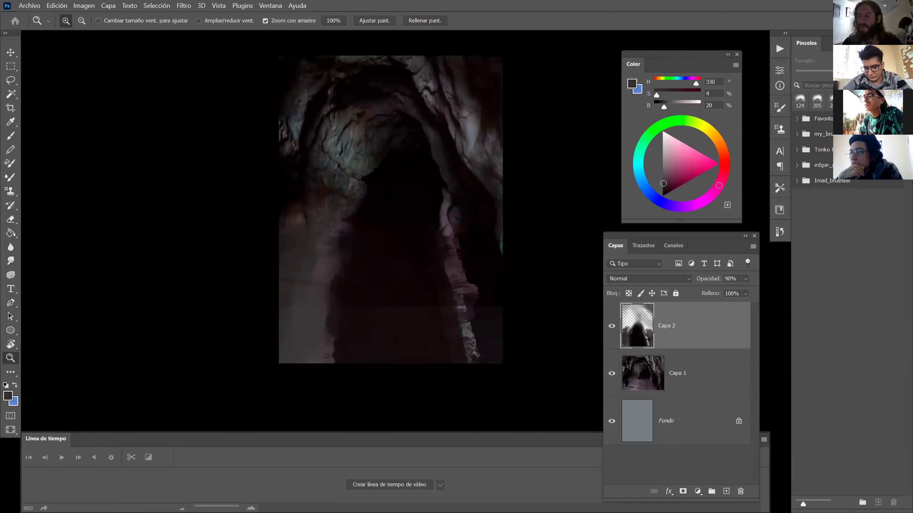
pyautogui.press('l')
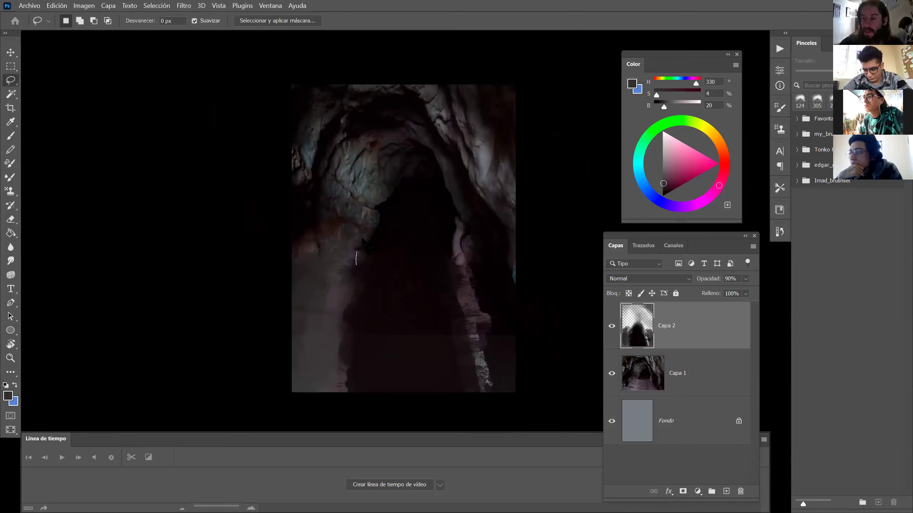
pyautogui.moveTo(397, 157); pyautogui.dragTo(338, 143)
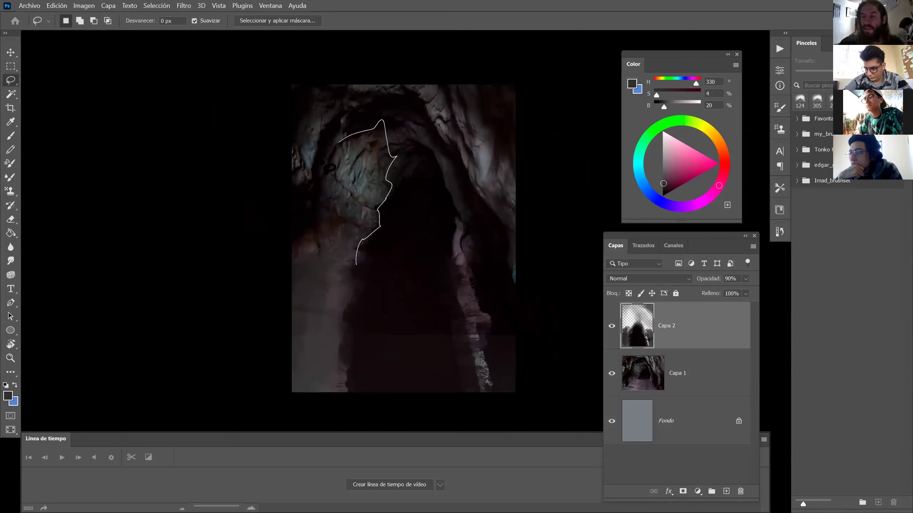
pyautogui.moveTo(294, 269)
pyautogui.mouseDown()
pyautogui.moveTo(332, 223)
pyautogui.moveTo(366, 223)
pyautogui.mouseUp()
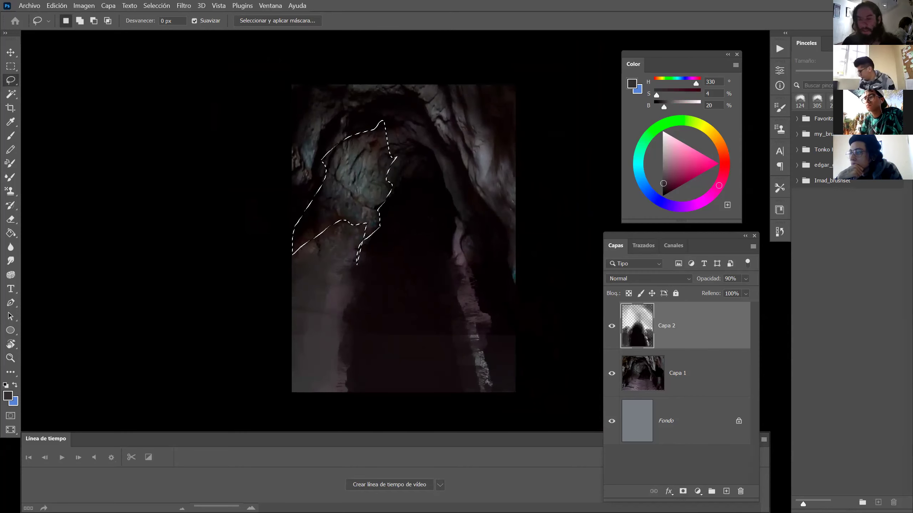
pyautogui.hotkey('ctrl', 'j')
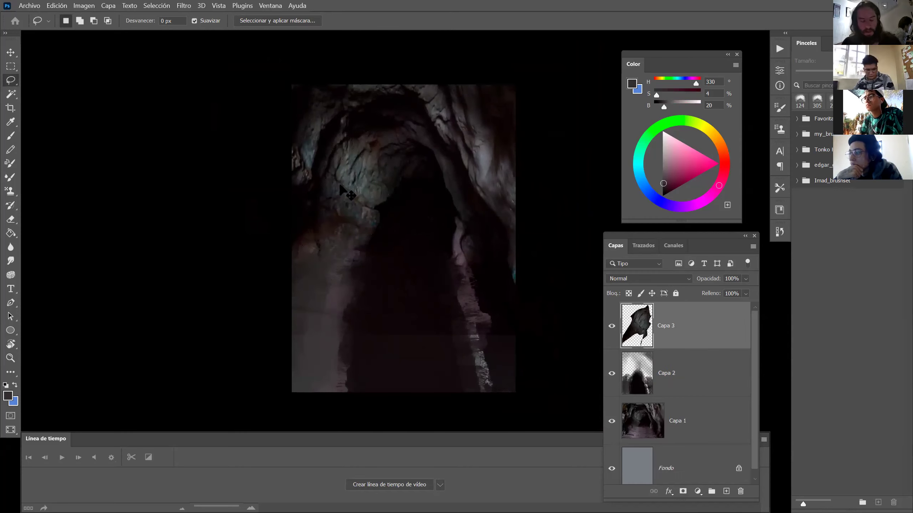
# Move the rock copy to the lower left, rotate and flip it, then stretch and skew it.
pyautogui.hotkey('ctrl', 't')
pyautogui.moveTo(369, 201); pyautogui.dragTo(342, 356)
pyautogui.moveTo(321, 258); pyautogui.dragTo(204, 473)
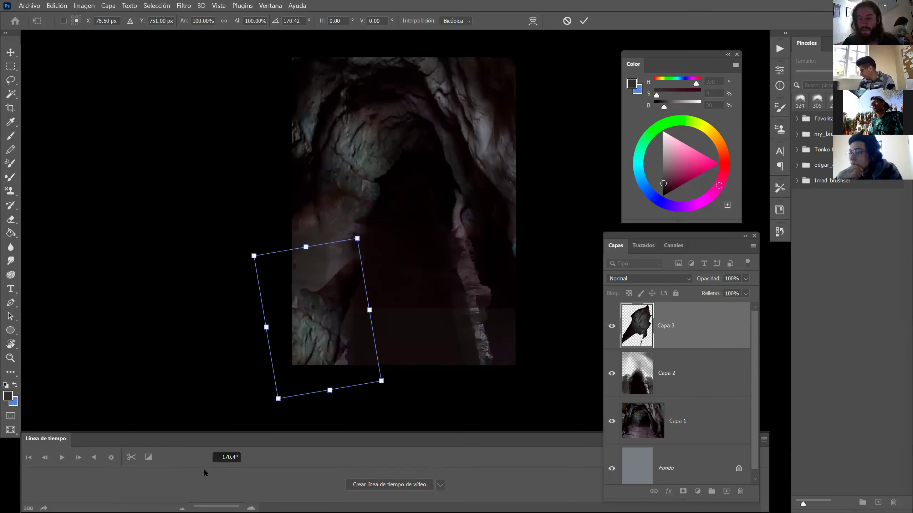
pyautogui.press('Return')
pyautogui.press('l')
pyautogui.hotkey('ctrl', 'shift', 'h')
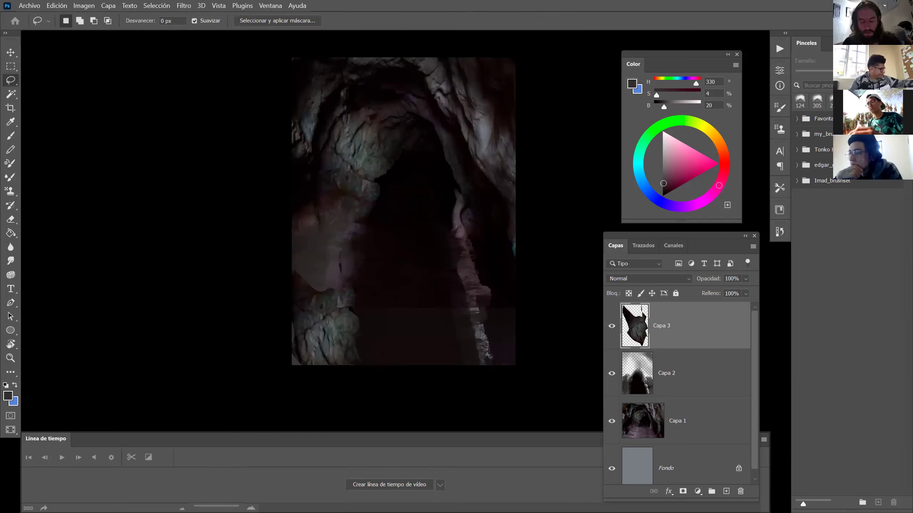
pyautogui.hotkey('ctrl', 't')
pyautogui.moveTo(316, 248); pyautogui.dragTo(315, 189)
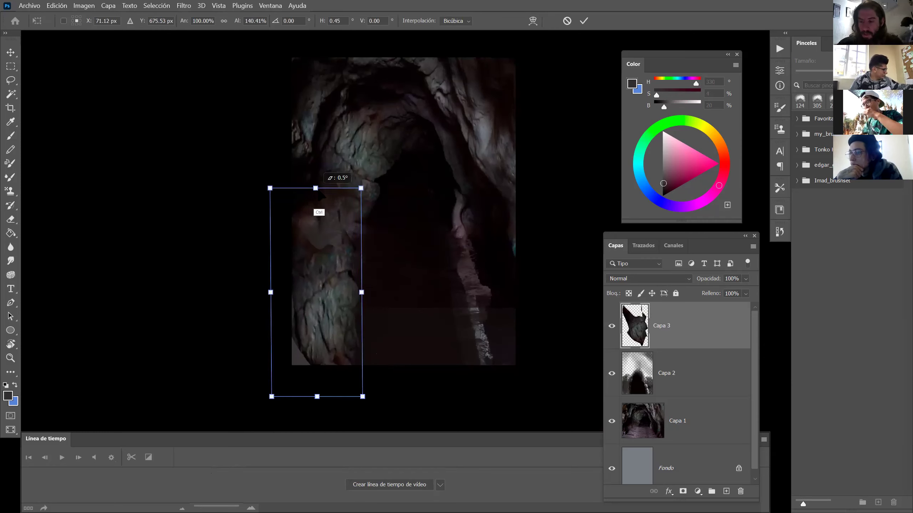
pyautogui.moveTo(361, 292); pyautogui.dragTo(363, 268)
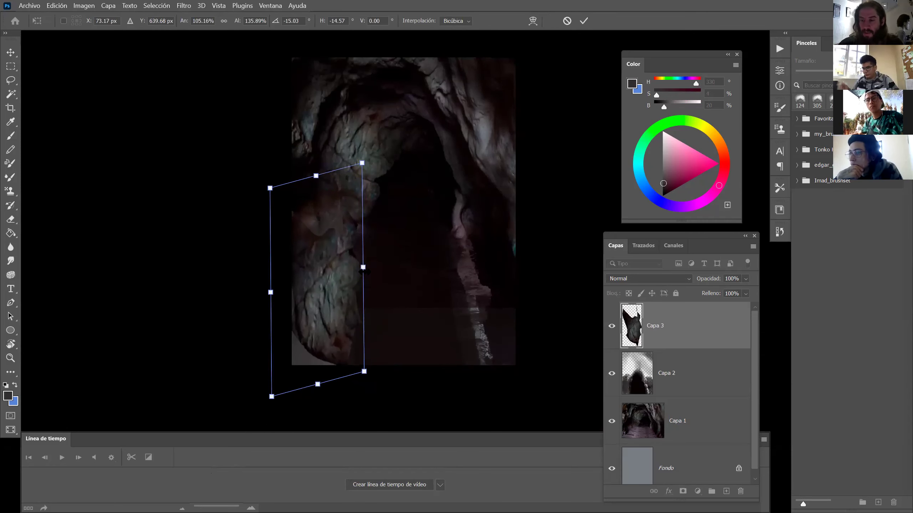
pyautogui.press('Return')
# Apply the stretch and skew, then load TheDamKeeper Brush with a dark brown sampled from the rock.
pyautogui.press('l')
pyautogui.press('b')
pyautogui.keyDown('alt'); pyautogui.click(315, 254); pyautogui.keyUp('alt')
pyautogui.rightClick(321, 245)
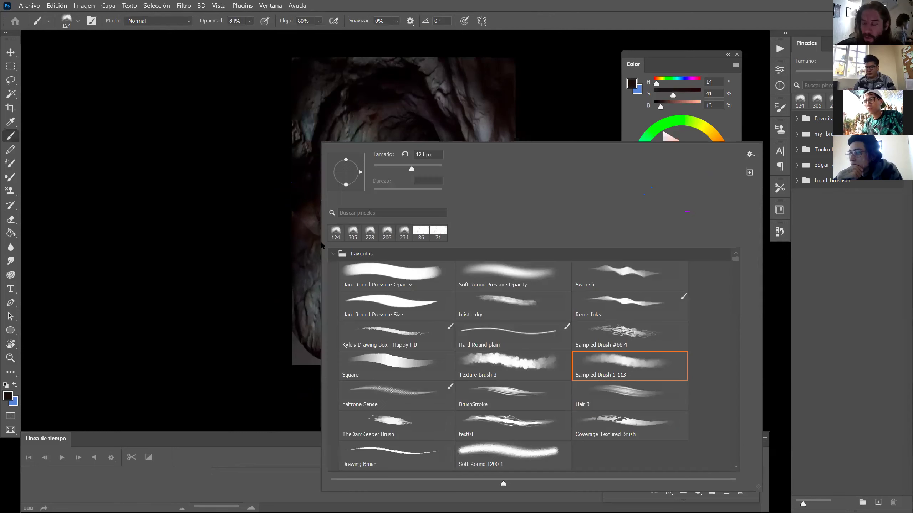
pyautogui.doubleClick(402, 423)
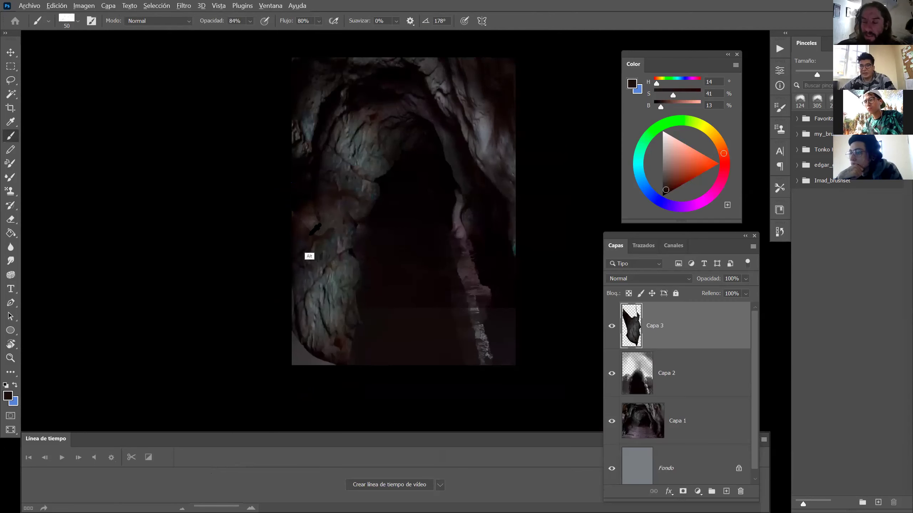
# Paint short dark strokes on the rock using colours sampled from the cave, brush size 14.
pyautogui.keyDown('alt'); pyautogui.click(309, 232); pyautogui.keyUp('alt')
pyautogui.moveTo(318, 227); pyautogui.dragTo(304, 228)
pyautogui.keyDown('alt'); pyautogui.click(309, 248); pyautogui.keyUp('alt')
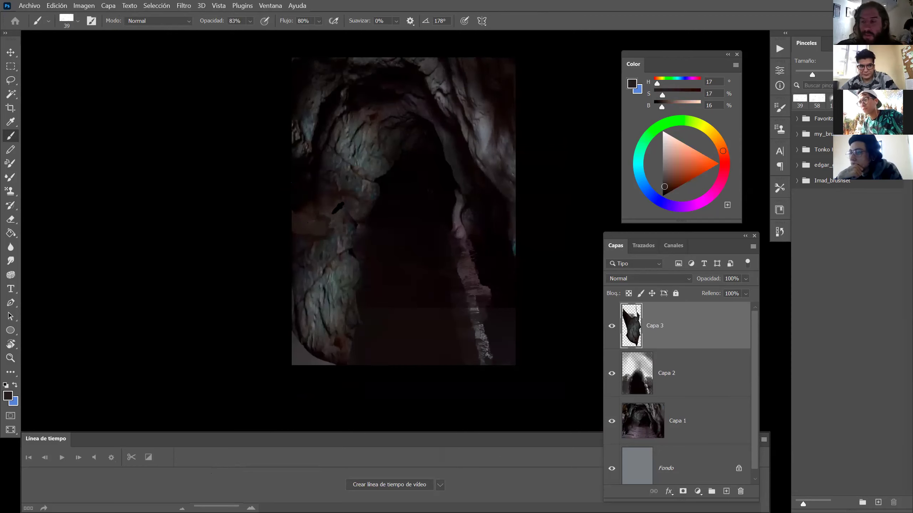
pyautogui.keyDown('alt'); pyautogui.click(321, 225); pyautogui.keyUp('alt')
pyautogui.keyDown('alt'); pyautogui.click(306, 228); pyautogui.keyUp('alt')
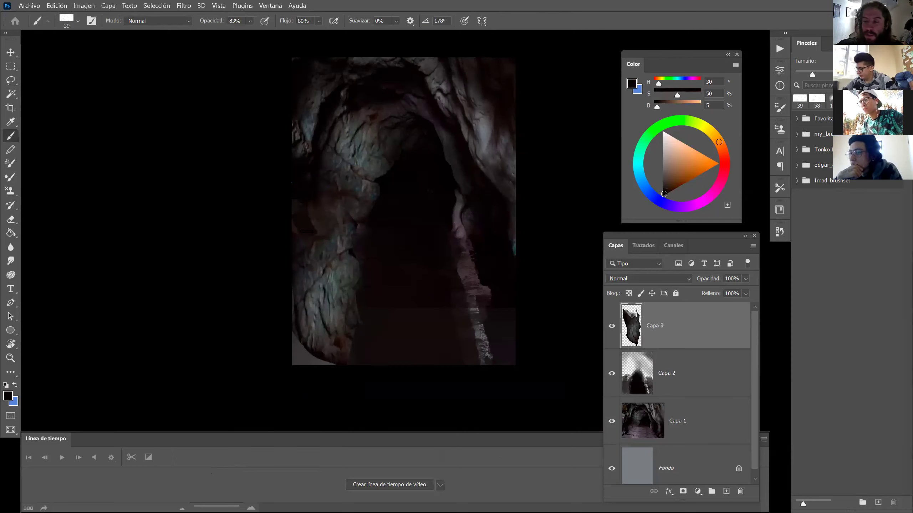
pyautogui.keyDown('alt'); pyautogui.click(321, 244); pyautogui.keyUp('alt')
pyautogui.moveTo(320, 243); pyautogui.dragTo(311, 246)
# Darken the grey bottom-left corner and lower-left rock edge with sampled dark red-browns and a fine brush.
pyautogui.keyDown('alt'); pyautogui.click(319, 241); pyautogui.keyUp('alt')
pyautogui.keyDown('alt'); pyautogui.click(320, 356); pyautogui.keyUp('alt')
pyautogui.moveTo(316, 355); pyautogui.dragTo(295, 339)
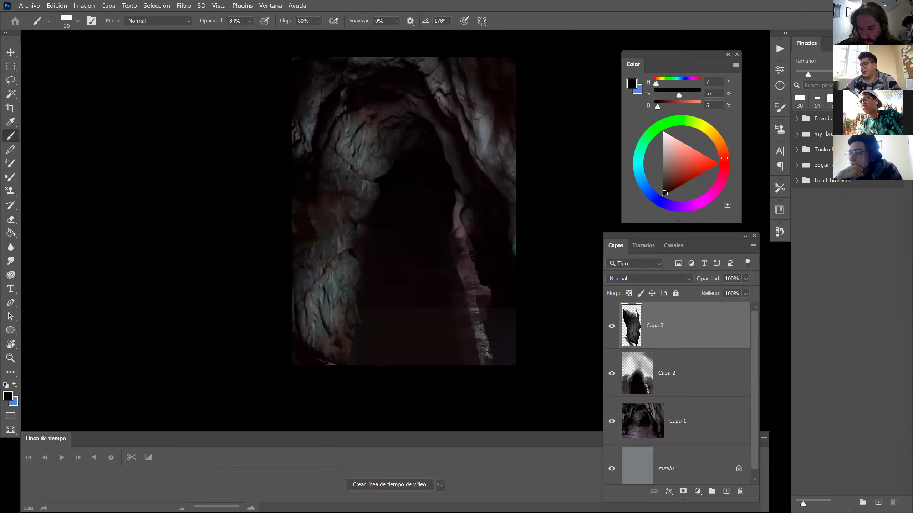
pyautogui.moveTo(322, 363); pyautogui.dragTo(333, 363)
pyautogui.keyDown('alt'); pyautogui.click(341, 341); pyautogui.keyUp('alt')
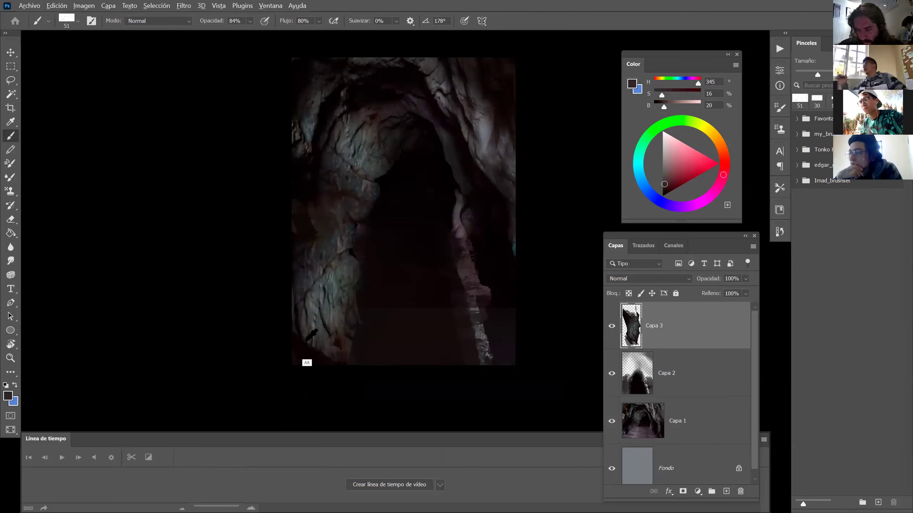
pyautogui.keyDown('alt'); pyautogui.click(312, 334); pyautogui.keyUp('alt')
pyautogui.keyDown('alt'); pyautogui.click(308, 339); pyautogui.keyUp('alt')
pyautogui.moveTo(311, 348); pyautogui.dragTo(305, 348)
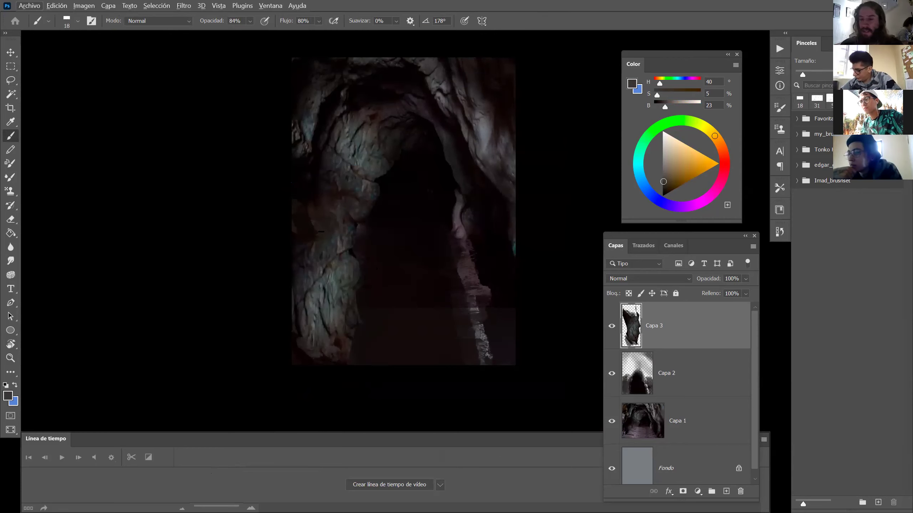
pyautogui.keyDown('alt'); pyautogui.click(321, 248); pyautogui.keyUp('alt')
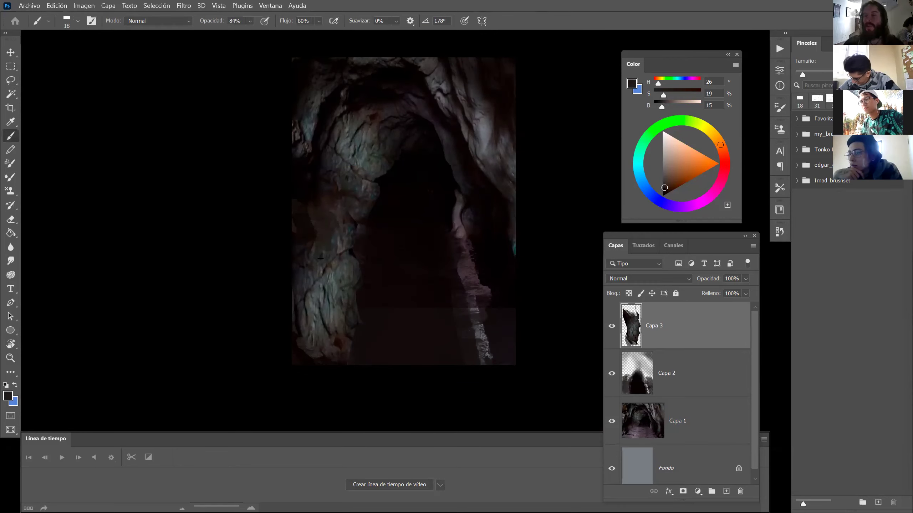
# Duplicate the Capa 3 rock, flip it horizontally and move the copy down to the lower right.
pyautogui.press('v')
pyautogui.moveTo(328, 328); pyautogui.dragTo(424, 314)
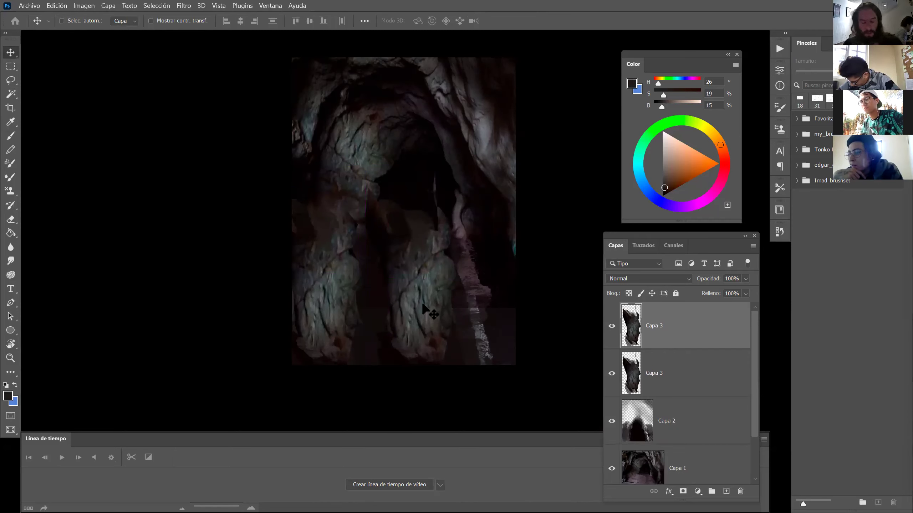
pyautogui.hotkey('ctrl', 'shift', 'h')
pyautogui.hotkey('ctrl', 't')
pyautogui.moveTo(427, 280); pyautogui.dragTo(517, 335)
pyautogui.press('Return')
# Squash the rock copy to 74.4% height and nudge it slightly upward.
pyautogui.hotkey('ctrl', 't')
pyautogui.moveTo(502, 229); pyautogui.dragTo(506, 285)
pyautogui.moveTo(493, 343); pyautogui.dragTo(498, 319)
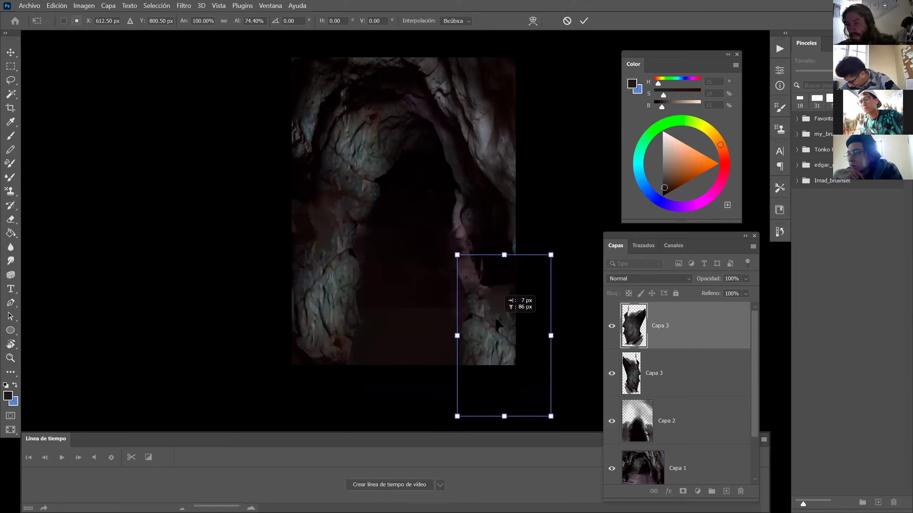
pyautogui.press('Return')
# Switch to the Brush tool and browse the textured brush presets.
pyautogui.press('b')
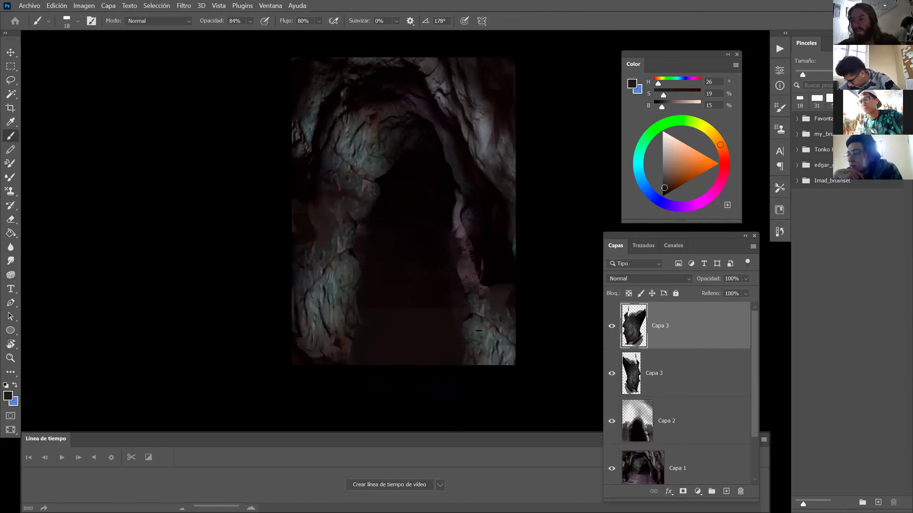
pyautogui.rightClick(640, 311)
pyautogui.click(677, 369)
# Darken the lower-right rock with Sampled Brush 1 113 in Multiply mode at about 393 px.
pyautogui.doubleClick(775, 358)
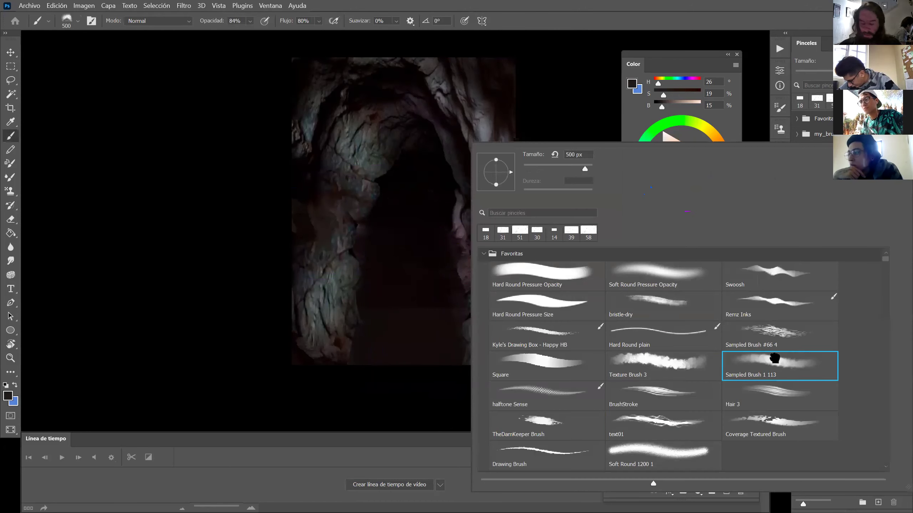
pyautogui.hotkey('alt', 'shift', 'm')
pyautogui.keyDown('alt'); pyautogui.click(471, 272); pyautogui.keyUp('alt')
pyautogui.moveTo(472, 280); pyautogui.dragTo(435, 286)
pyautogui.moveTo(471, 338)
pyautogui.mouseDown()
pyautogui.moveTo(501, 341)
pyautogui.moveTo(505, 354)
pyautogui.mouseUp()
pyautogui.moveTo(484, 260); pyautogui.dragTo(413, 261)
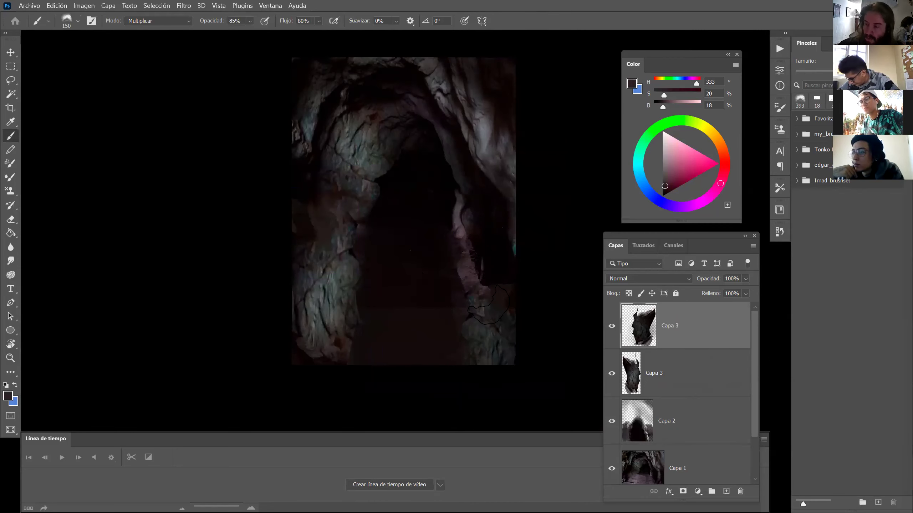
# Paint greenish-grey over the pinkish lower-right rock with a smaller hard brush.
pyautogui.rightClick(477, 284)
pyautogui.doubleClick(546, 424)
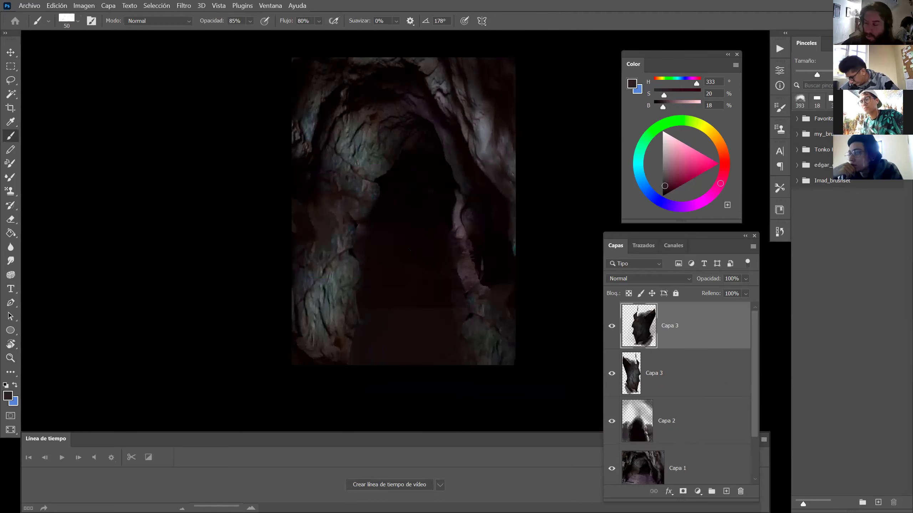
pyautogui.keyDown('alt'); pyautogui.click(482, 330); pyautogui.keyUp('alt')
pyautogui.moveTo(479, 294)
pyautogui.mouseDown()
pyautogui.moveTo(474, 268)
pyautogui.moveTo(482, 277)
pyautogui.mouseUp()
pyautogui.moveTo(481, 283); pyautogui.dragTo(475, 283)
pyautogui.keyDown('alt'); pyautogui.click(482, 142); pyautogui.keyUp('alt')
pyautogui.moveTo(470, 243)
pyautogui.mouseDown()
pyautogui.moveTo(464, 266)
pyautogui.moveTo(493, 282)
pyautogui.moveTo(480, 275)
pyautogui.mouseUp()
# Lasso the upper-left rock into Capa 4, group it, rotate about -51° and move it onto the right wall.
pyautogui.press('l')
pyautogui.moveTo(286, 54)
pyautogui.mouseDown()
pyautogui.moveTo(302, 161)
pyautogui.moveTo(339, 95)
pyautogui.moveTo(397, 54)
pyautogui.mouseUp()
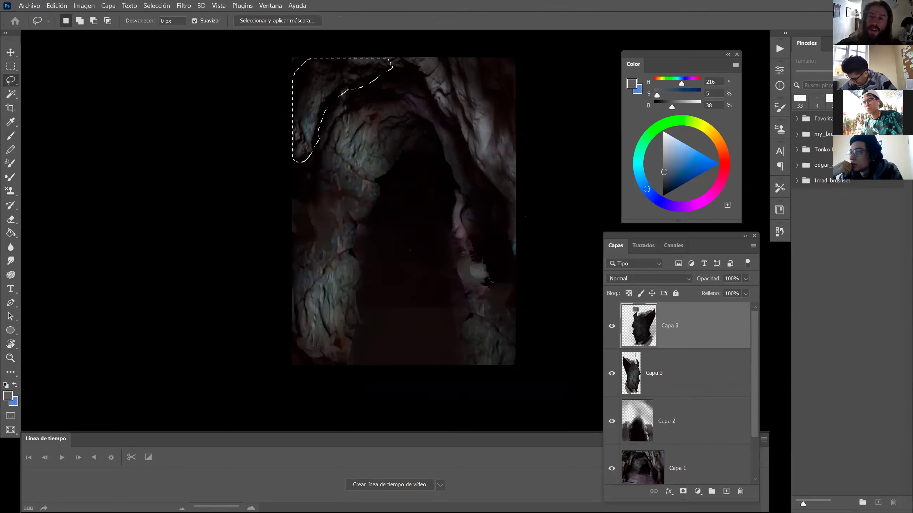
pyautogui.hotkey('ctrl', 'j')
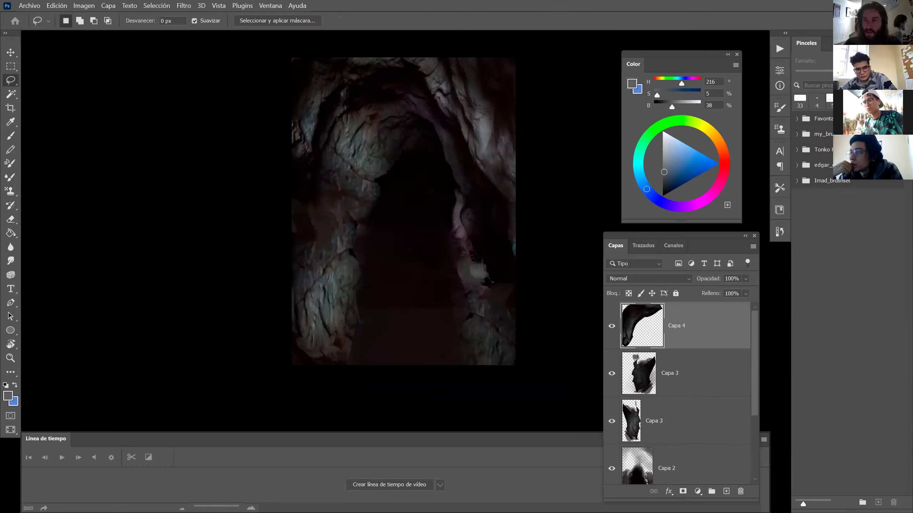
pyautogui.hotkey('ctrl', 'g')
pyautogui.hotkey('ctrl', 't')
pyautogui.moveTo(457, 266); pyautogui.dragTo(478, 108)
pyautogui.moveTo(335, 138); pyautogui.dragTo(493, 246)
pyautogui.press('Return')
# Redo the placement, rotating Grupo 1 to about -48.5° and moving it right and down.
pyautogui.press('e')
pyautogui.click(451, 210)
pyautogui.press('Return')
pyautogui.hotkey('ctrl', 'z')
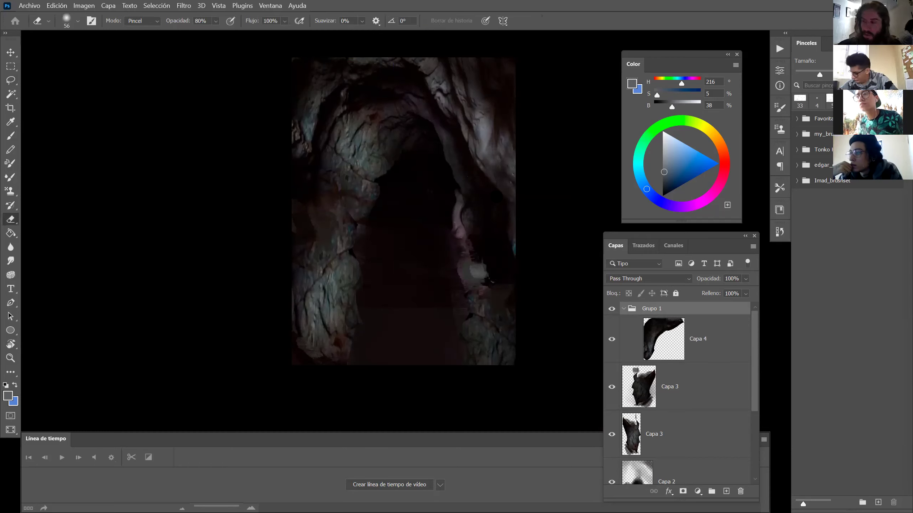
pyautogui.hotkey('ctrl', 't')
pyautogui.moveTo(462, 246); pyautogui.dragTo(506, 111)
pyautogui.moveTo(316, 138); pyautogui.dragTo(493, 257)
pyautogui.press('Return')
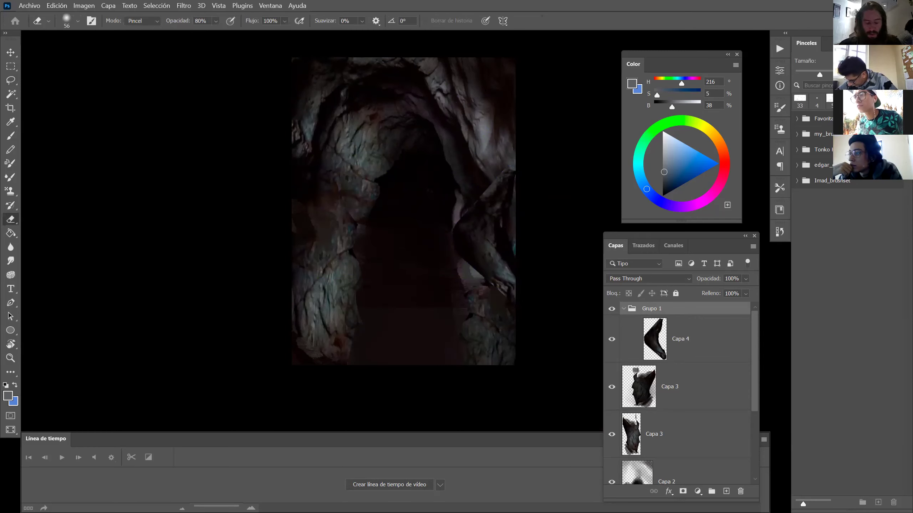
pyautogui.hotkey('ctrl', 'z')
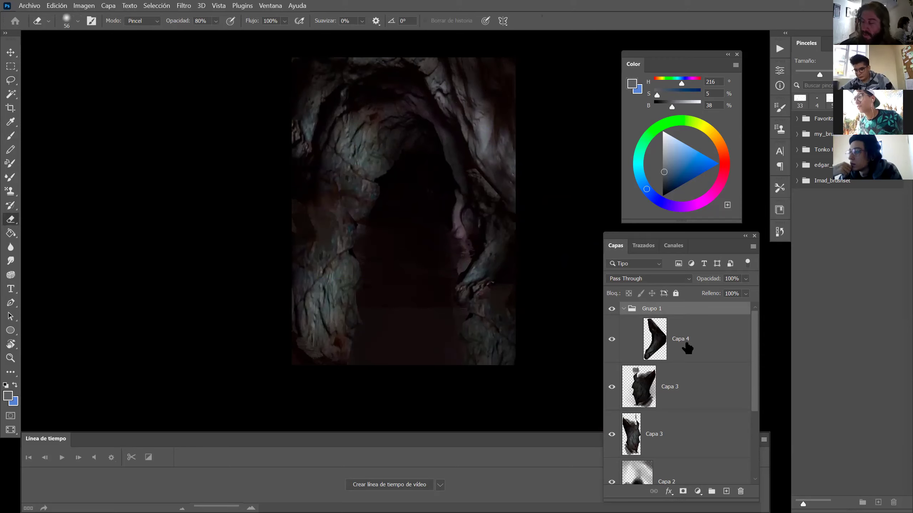
# Erase the edges of the Capa 4 rock piece with an 86 px eraser.
pyautogui.click(685, 346)
pyautogui.press(']')
pyautogui.press(']')
pyautogui.press(']')
pyautogui.moveTo(451, 311); pyautogui.dragTo(454, 314)
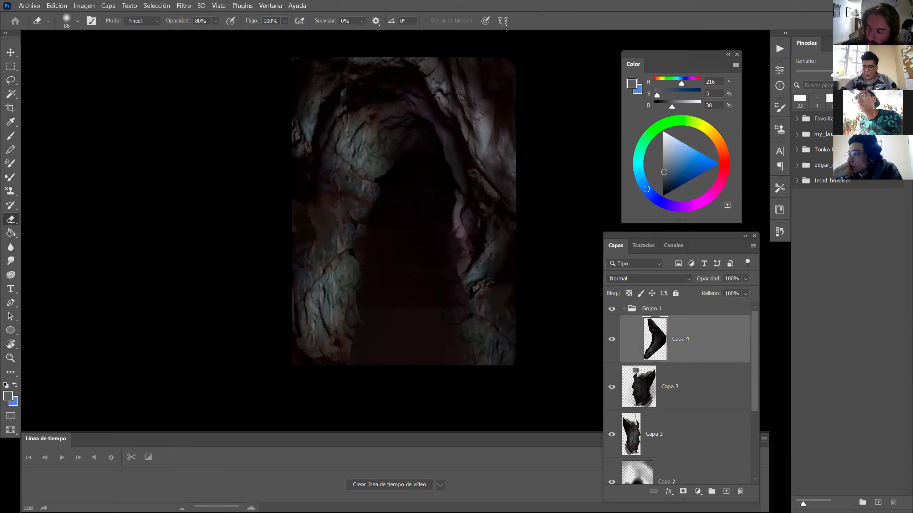
pyautogui.moveTo(465, 253)
pyautogui.mouseDown()
pyautogui.moveTo(482, 272)
pyautogui.moveTo(485, 241)
pyautogui.moveTo(477, 260)
pyautogui.mouseUp()
# Set up a smaller brush with dark reddish colours sampled from the cave, undoing trial strokes.
pyautogui.press('b')
pyautogui.rightClick(471, 260)
pyautogui.press('Escape')
pyautogui.keyDown('alt'); pyautogui.click(478, 260); pyautogui.keyUp('alt')
pyautogui.keyDown('alt'); pyautogui.rightClick(481, 261); pyautogui.keyUp('alt')
pyautogui.hotkey('ctrl', 'z')
pyautogui.hotkey('ctrl', 'z')
pyautogui.keyDown('alt'); pyautogui.rightClick(492, 251); pyautogui.keyUp('alt')
pyautogui.keyDown('alt'); pyautogui.click(493, 257); pyautogui.keyUp('alt')
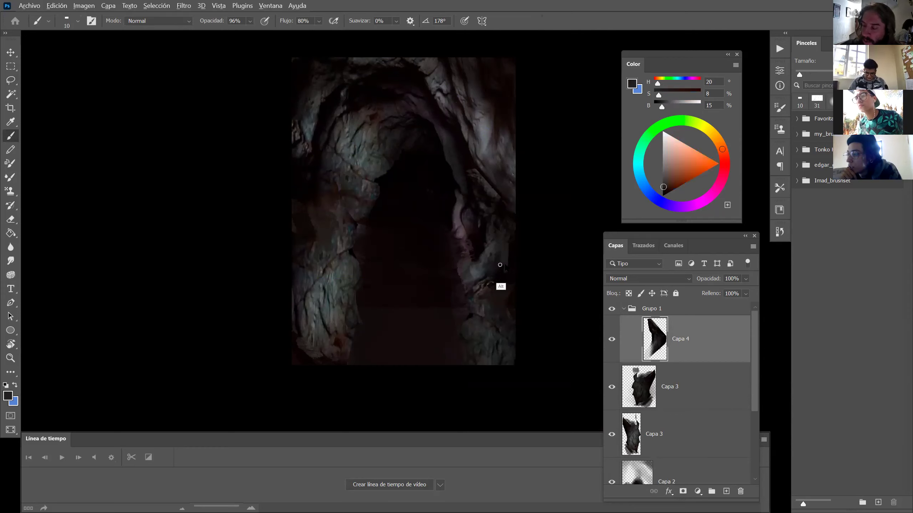
# Paint near-black red strokes on the right rock edge and bottom right, brush sizes 19 to 147.
pyautogui.moveTo(512, 235); pyautogui.dragTo(499, 291)
pyautogui.keyDown('alt'); pyautogui.click(467, 220); pyautogui.keyUp('alt')
pyautogui.keyDown('alt'); pyautogui.click(464, 226); pyautogui.keyUp('alt')
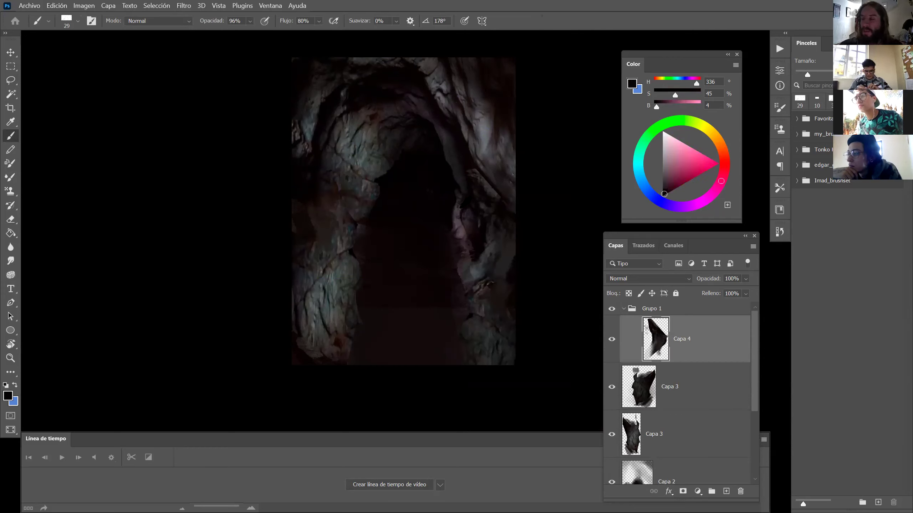
pyautogui.press('[')
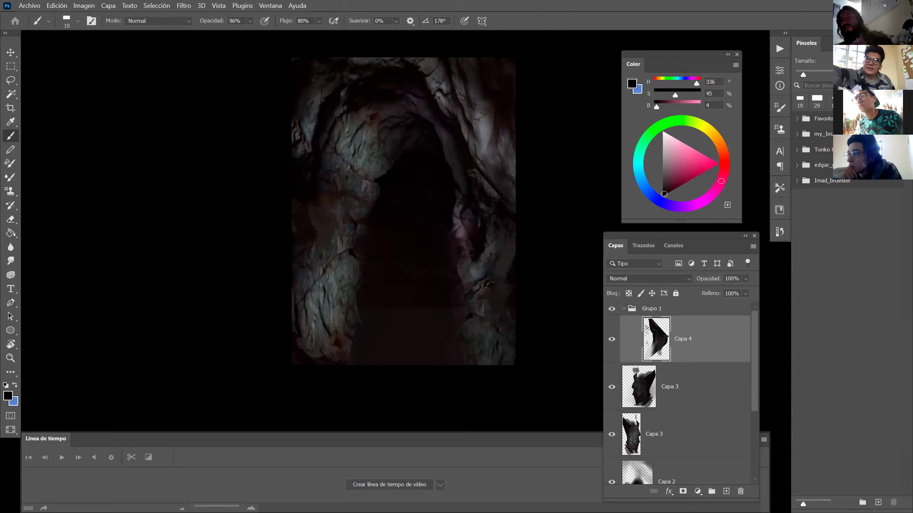
pyautogui.keyDown('alt'); pyautogui.click(407, 317); pyautogui.keyUp('alt')
pyautogui.press(']')
pyautogui.press(']')
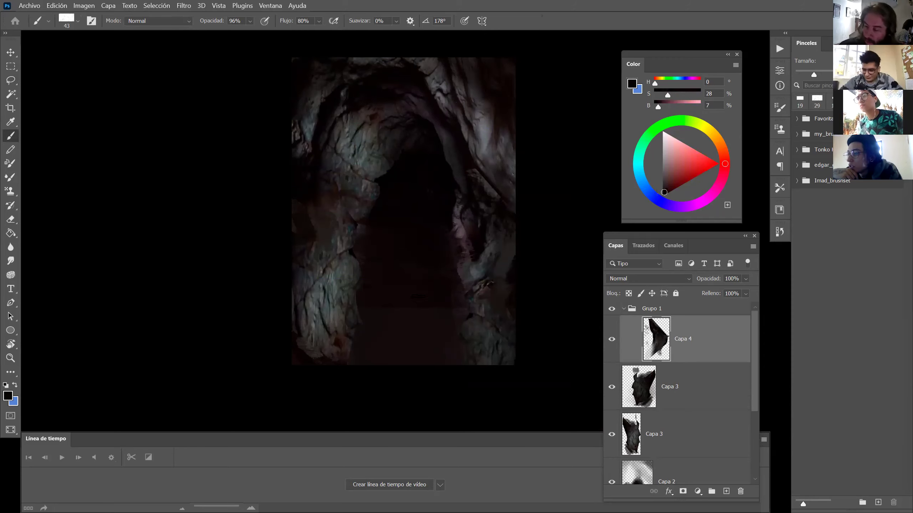
pyautogui.moveTo(401, 293); pyautogui.dragTo(396, 363)
pyautogui.press(']')
pyautogui.press(']')
pyautogui.press(']')
pyautogui.moveTo(426, 327); pyautogui.dragTo(465, 345)
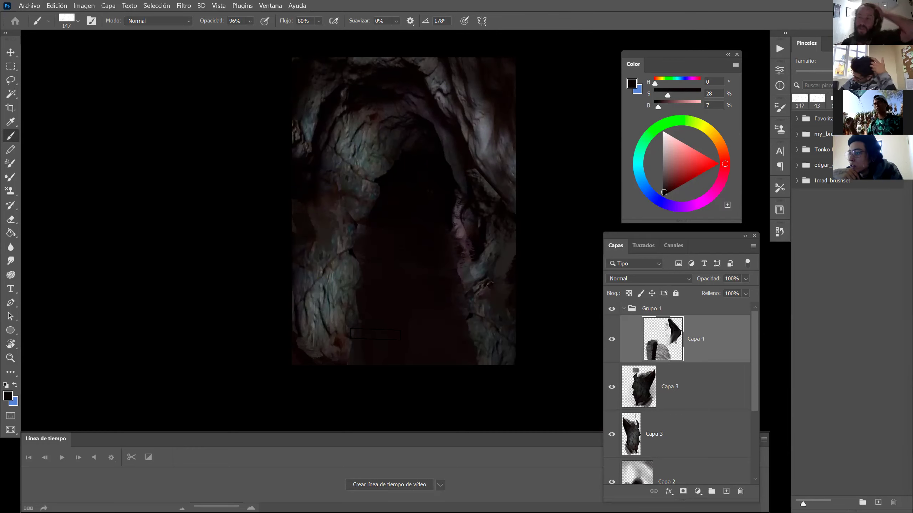
# Zoom out to view the whole painting and switch to the browser.
pyautogui.press('z')
pyautogui.moveTo(408, 201)
pyautogui.mouseDown()
pyautogui.moveTo(377, 200)
pyautogui.moveTo(401, 200)
pyautogui.mouseUp()
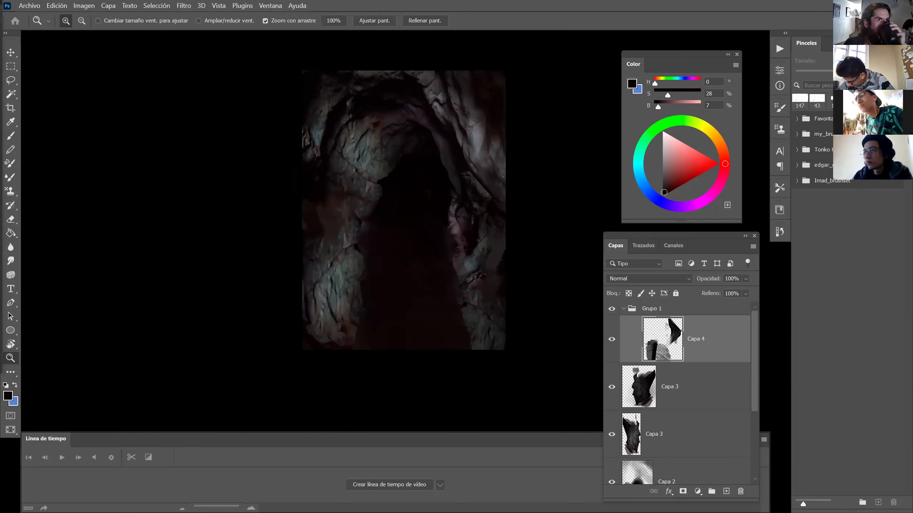
pyautogui.hotkey('alt', 'Tab')
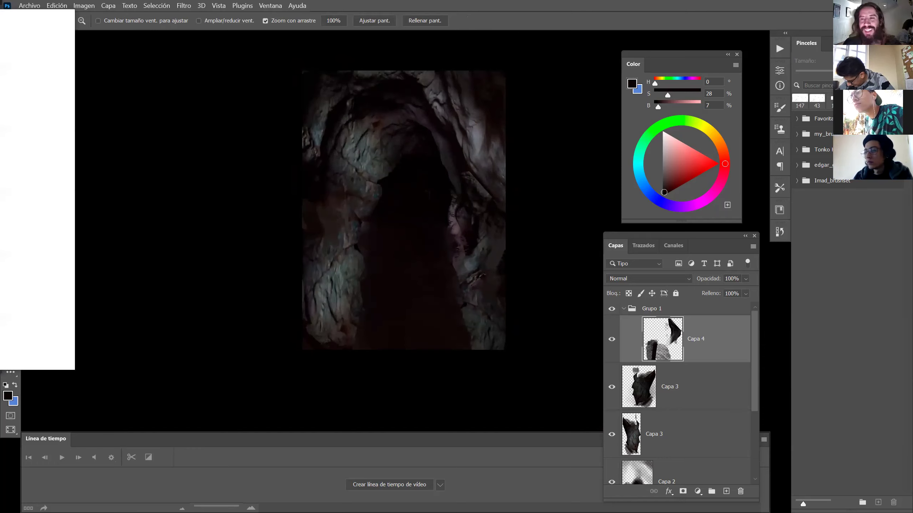
# Show the Pinterest dark-references board full screen over Photoshop and reload the page.
pyautogui.moveTo(0, 18); pyautogui.dragTo(242, 63)
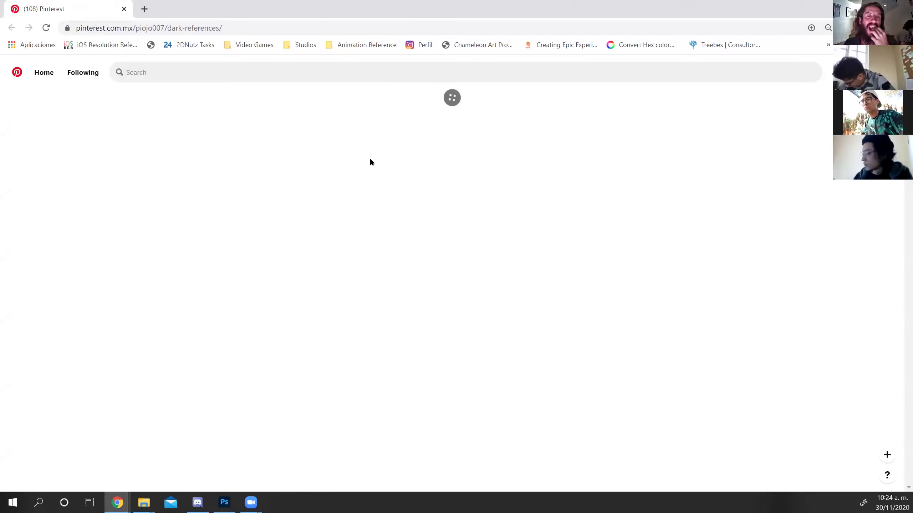
pyautogui.click(46, 29)
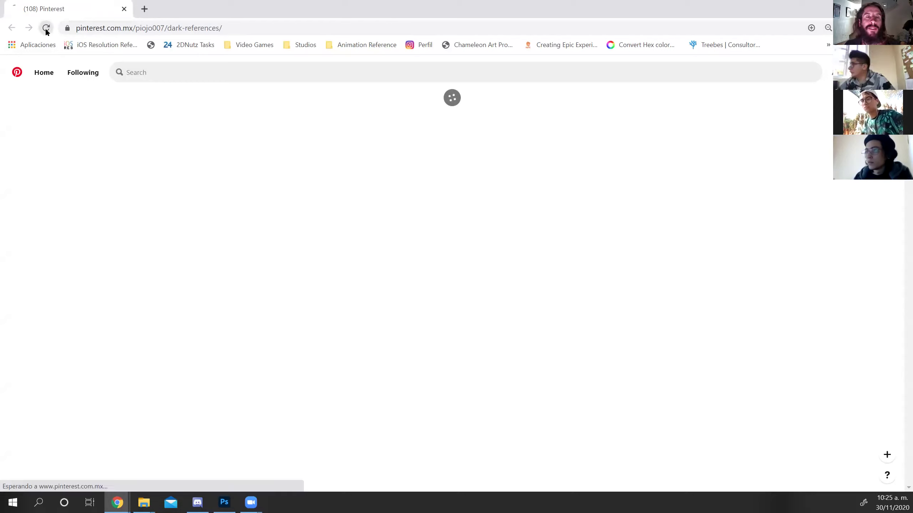
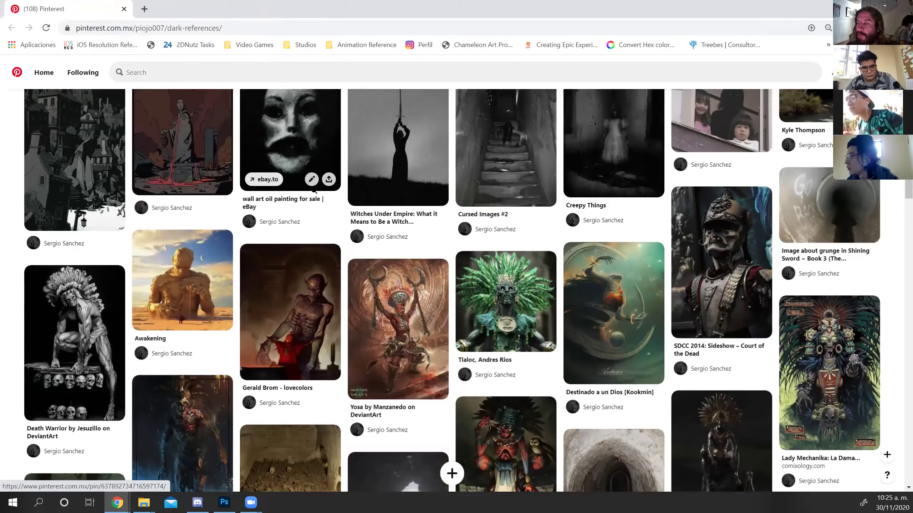
# Copy the BRONCE mummy sculpture image from its pin on the dark references board.
pyautogui.scroll(-4, 313, 189)
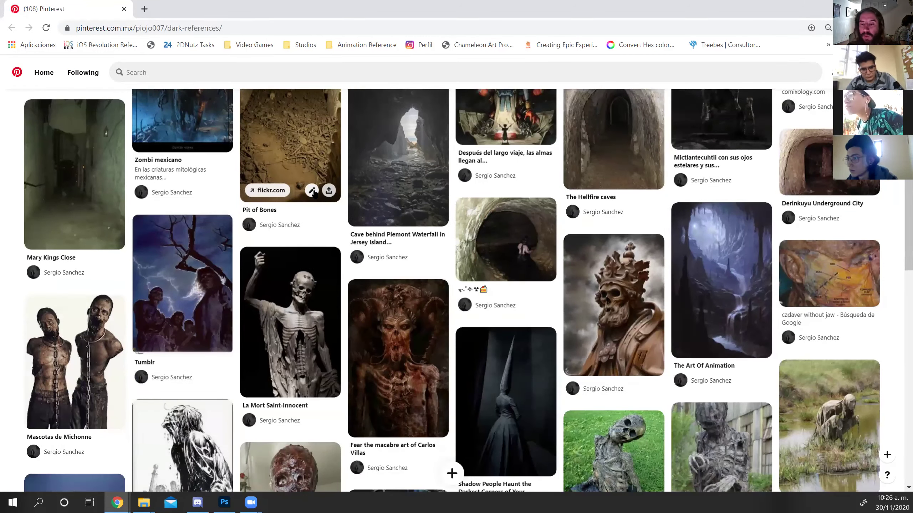
pyautogui.scroll(-4, 313, 193)
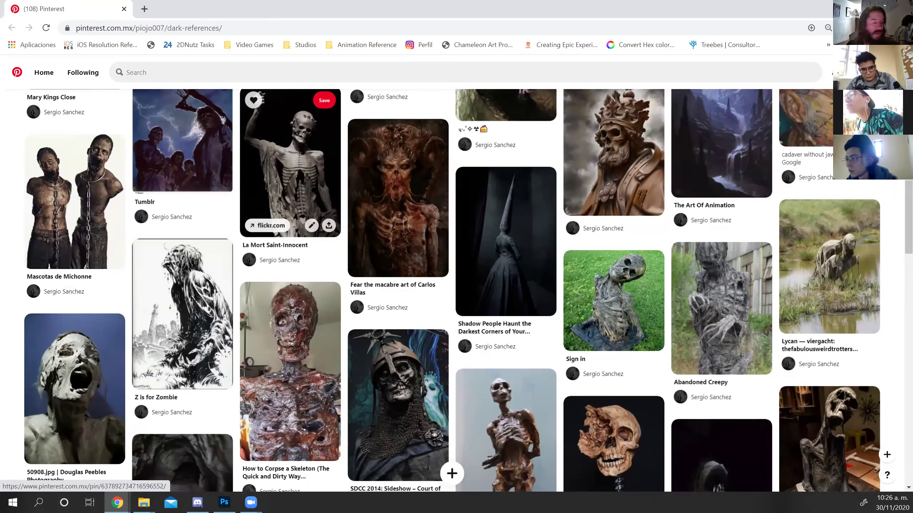
pyautogui.scroll(-3, 398, 298)
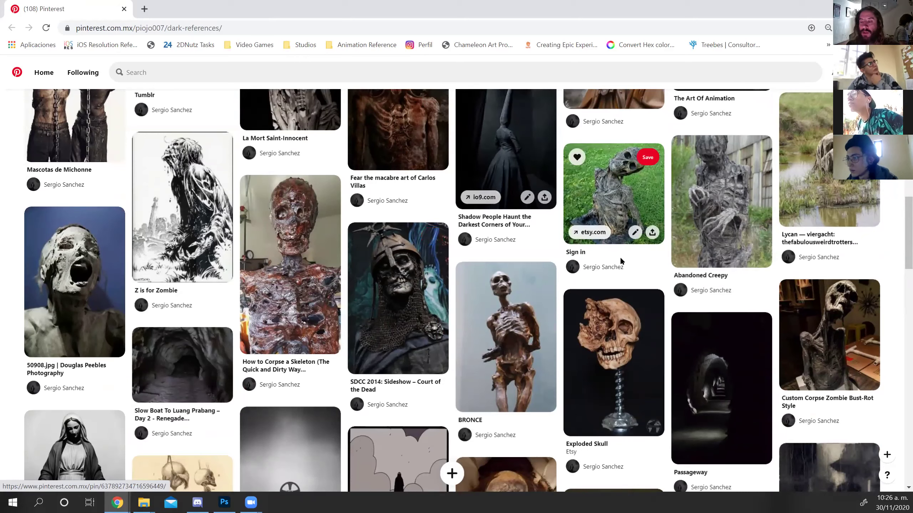
pyautogui.click(535, 313)
pyautogui.rightClick(363, 252)
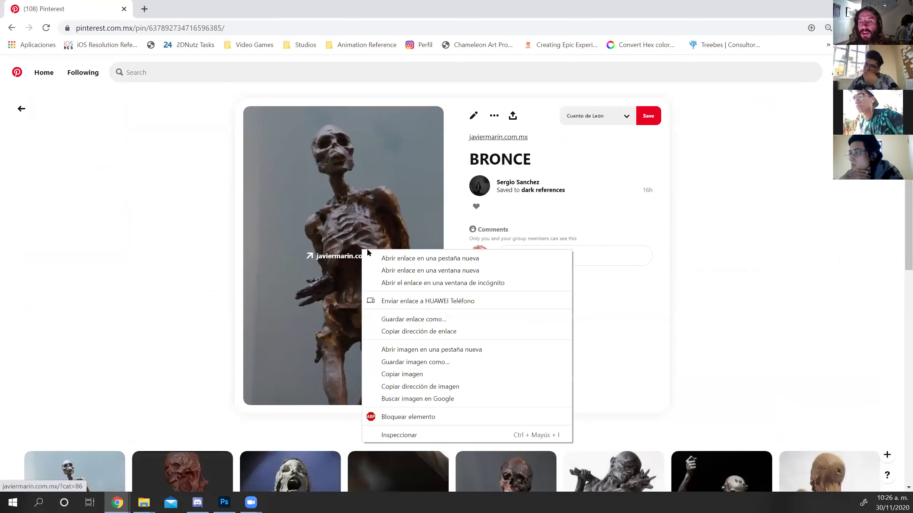
pyautogui.click(411, 375)
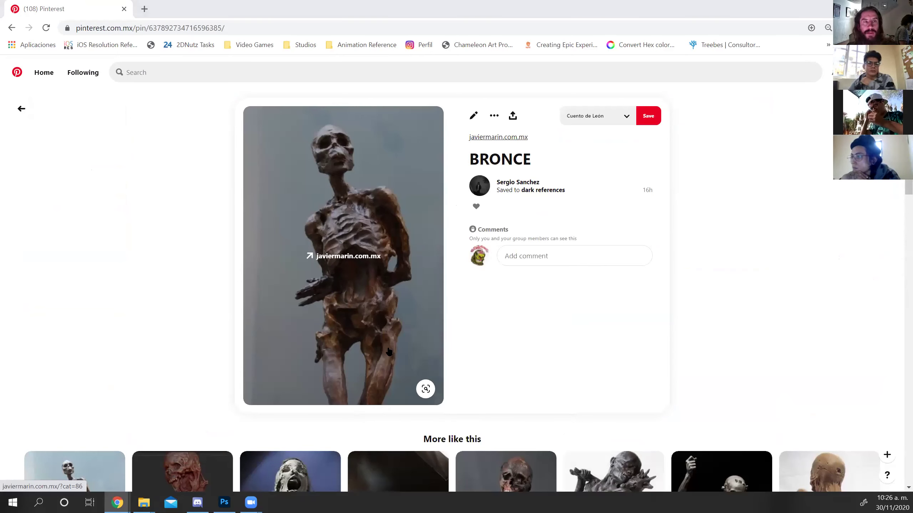
pyautogui.hotkey('alt', 'Tab')
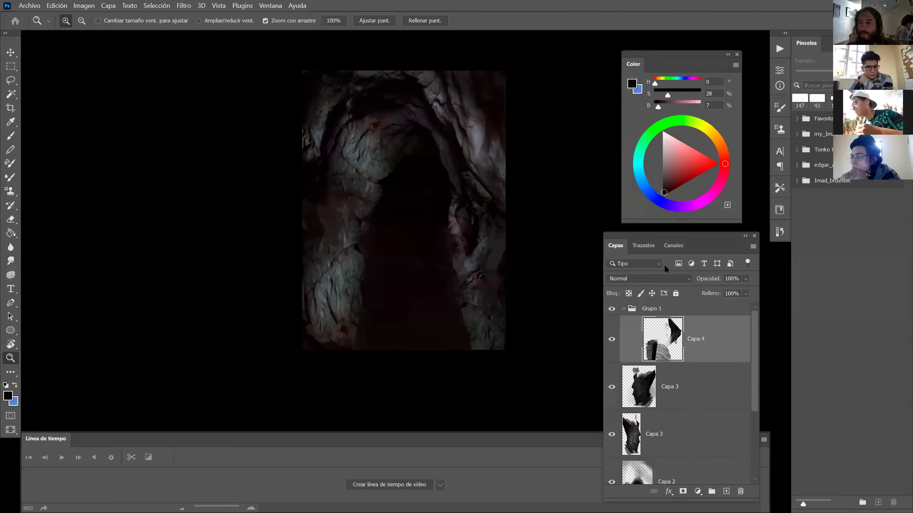
# Move Capa 4 out of Grupo 1 above Capa 3 and remove the empty group.
pyautogui.moveTo(673, 328); pyautogui.dragTo(667, 361)
pyautogui.click(668, 308)
pyautogui.hotkey('ctrl', 'shift', 'g')
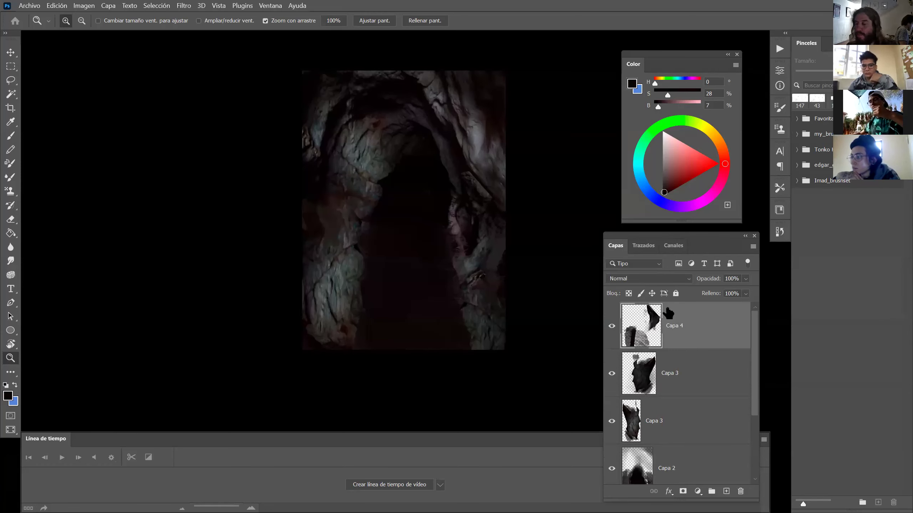
# Paste the skeleton photo and enlarge it to about 133%, nudging it slightly left.
pyautogui.hotkey('ctrl', 'v')
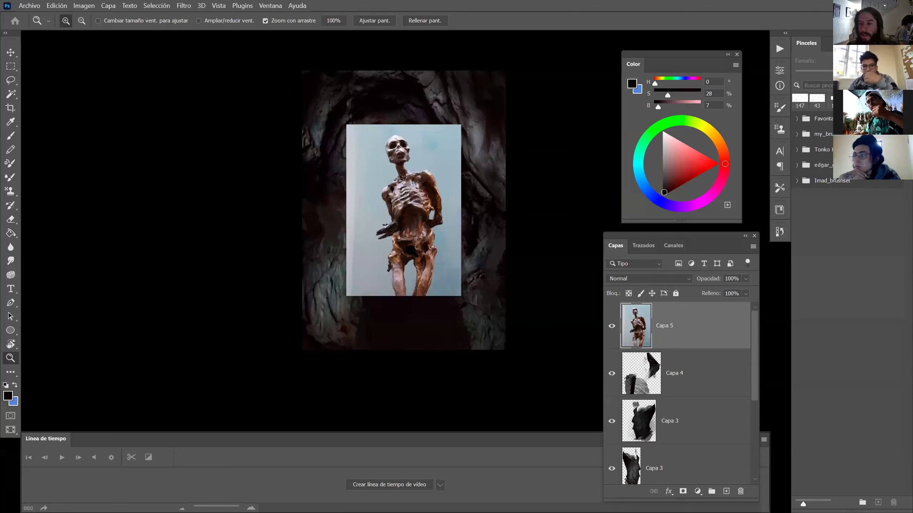
pyautogui.hotkey('ctrl', 't')
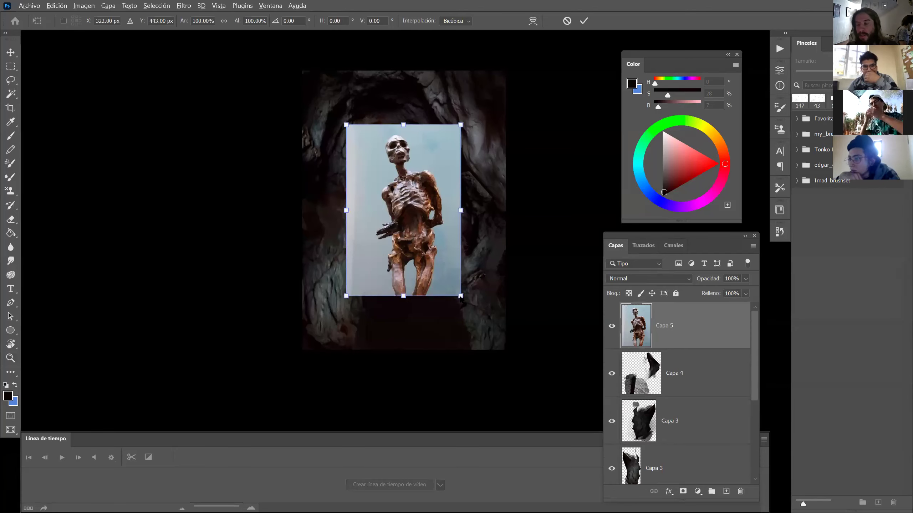
pyautogui.moveTo(460, 296); pyautogui.dragTo(499, 354)
pyautogui.moveTo(464, 334); pyautogui.dragTo(454, 336)
pyautogui.press('Return')
# Delete pale background patches beside the hip and between the legs with the Magic Wand.
pyautogui.press('w')
pyautogui.click(464, 317)
pyautogui.click(470, 297)
pyautogui.press('Delete')
pyautogui.click(425, 336)
pyautogui.press('Delete')
pyautogui.keyDown('shift'); pyautogui.click(375, 309); pyautogui.keyUp('shift')
# Zoom in and lasso-delete the background along the leg and hip.
pyautogui.press('z')
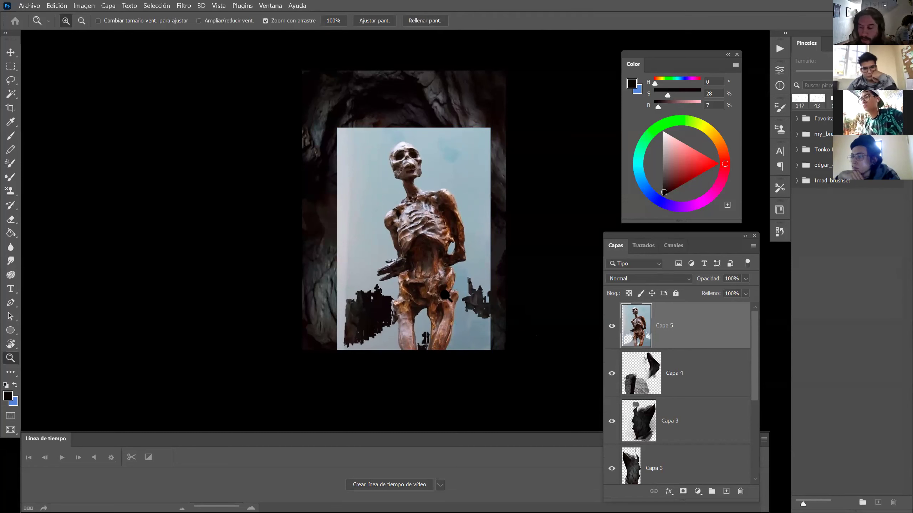
pyautogui.click(447, 295)
pyautogui.press('l')
pyautogui.moveTo(452, 350)
pyautogui.mouseDown()
pyautogui.moveTo(462, 298)
pyautogui.moveTo(453, 259)
pyautogui.moveTo(469, 240)
pyautogui.moveTo(470, 212)
pyautogui.moveTo(450, 154)
pyautogui.moveTo(437, 152)
pyautogui.moveTo(431, 82)
pyautogui.moveTo(528, 370)
pyautogui.moveTo(446, 371)
pyautogui.moveTo(422, 317)
pyautogui.moveTo(403, 345)
pyautogui.moveTo(420, 371)
pyautogui.moveTo(379, 345)
pyautogui.moveTo(387, 280)
pyautogui.moveTo(374, 273)
pyautogui.moveTo(359, 273)
pyautogui.moveTo(279, 371)
pyautogui.mouseUp()
pyautogui.press('Delete')
pyautogui.press('Delete')
pyautogui.press('Delete')
pyautogui.moveTo(362, 280); pyautogui.dragTo(364, 269)
pyautogui.hotkey('ctrl', 'd')
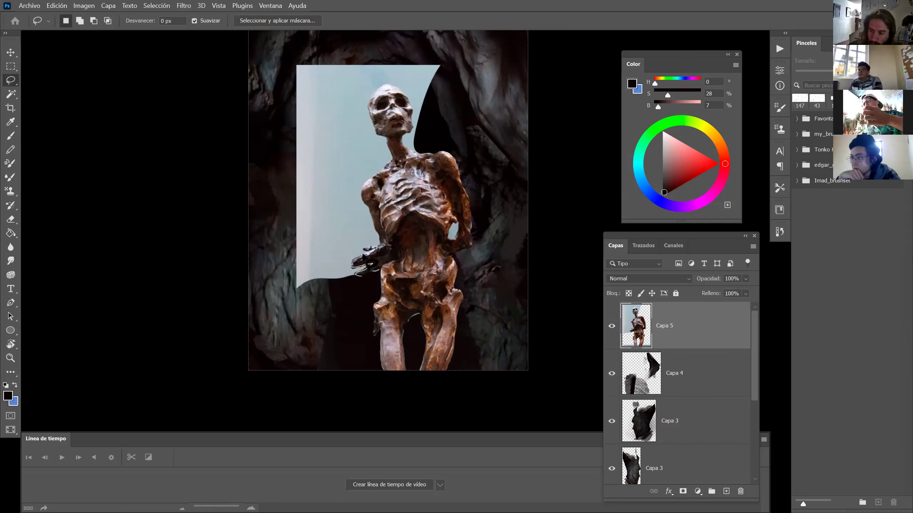
# Lasso away the remaining pale background beside the body, along the neck and around the skull.
pyautogui.moveTo(375, 233)
pyautogui.mouseDown()
pyautogui.moveTo(363, 198)
pyautogui.moveTo(372, 169)
pyautogui.moveTo(317, 138)
pyautogui.moveTo(278, 310)
pyautogui.mouseUp()
pyautogui.moveTo(360, 202)
pyautogui.mouseDown()
pyautogui.moveTo(351, 189)
pyautogui.moveTo(337, 253)
pyautogui.mouseUp()
pyautogui.hotkey('ctrl', 'd')
pyautogui.moveTo(374, 175)
pyautogui.mouseDown()
pyautogui.moveTo(387, 158)
pyautogui.moveTo(367, 110)
pyautogui.moveTo(282, 201)
pyautogui.moveTo(291, 213)
pyautogui.moveTo(414, 257)
pyautogui.mouseUp()
pyautogui.press('Delete')
pyautogui.hotkey('ctrl', 'd')
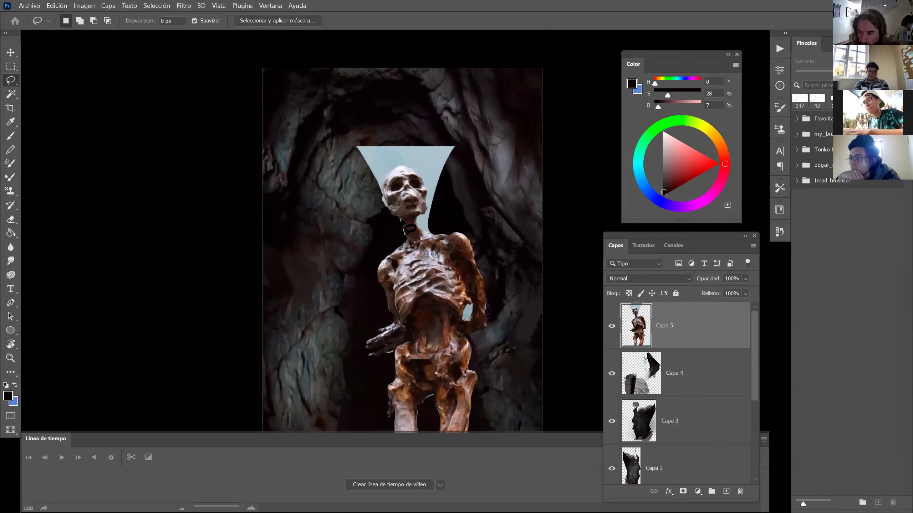
pyautogui.moveTo(395, 215)
pyautogui.mouseDown()
pyautogui.moveTo(373, 125)
pyautogui.moveTo(318, 180)
pyautogui.mouseUp()
pyautogui.hotkey('ctrl', 'd')
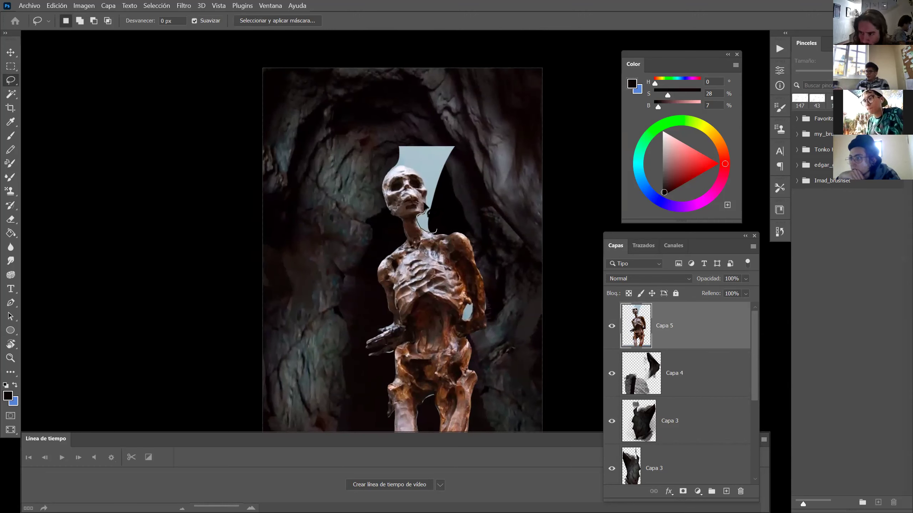
pyautogui.moveTo(427, 194)
pyautogui.mouseDown()
pyautogui.moveTo(408, 169)
pyautogui.moveTo(391, 166)
pyautogui.moveTo(478, 163)
pyautogui.moveTo(442, 228)
pyautogui.mouseUp()
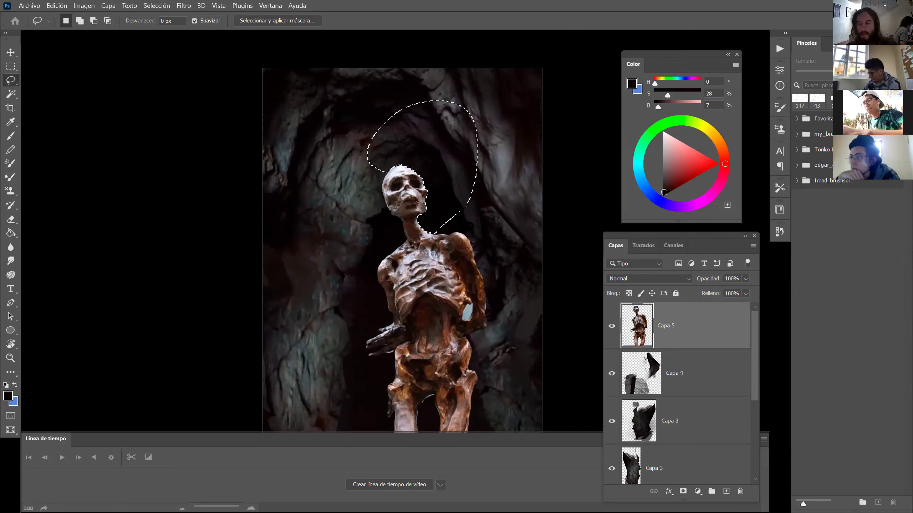
pyautogui.moveTo(471, 326)
pyautogui.mouseDown()
pyautogui.moveTo(473, 304)
pyautogui.moveTo(467, 323)
pyautogui.mouseUp()
# Erase the skeleton's leftover background fringes with a 21 px, then 16 px eraser.
pyautogui.press('e')
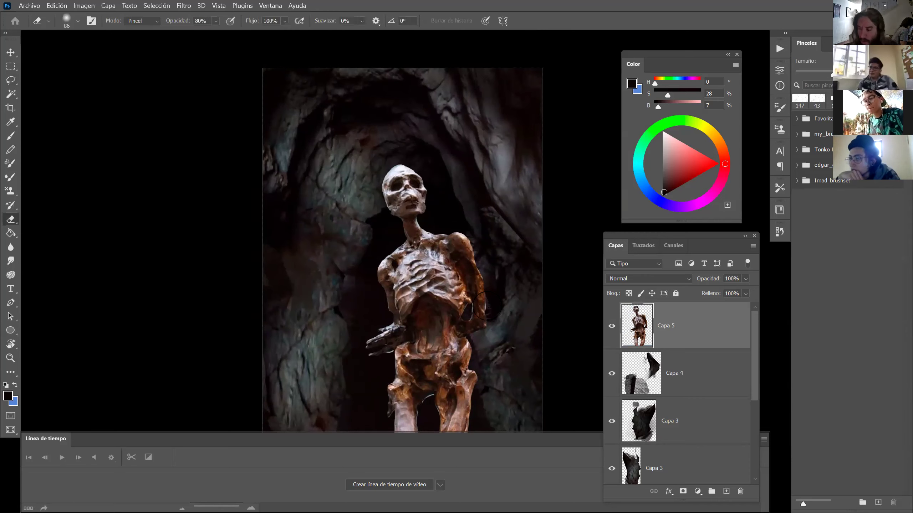
pyautogui.keyDown('alt'); pyautogui.rightClick(489, 310); pyautogui.keyUp('alt')
pyautogui.moveTo(489, 310); pyautogui.dragTo(487, 311)
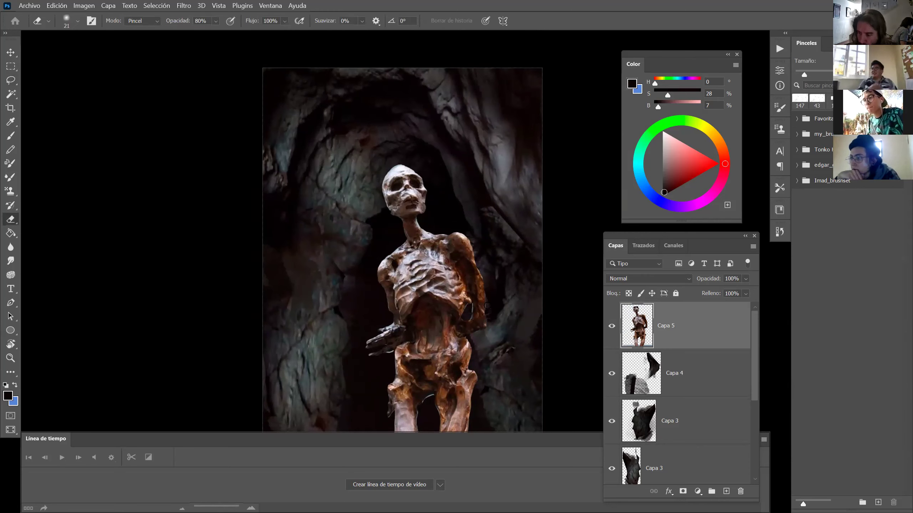
pyautogui.keyDown('alt'); pyautogui.rightClick(467, 316); pyautogui.keyUp('alt')
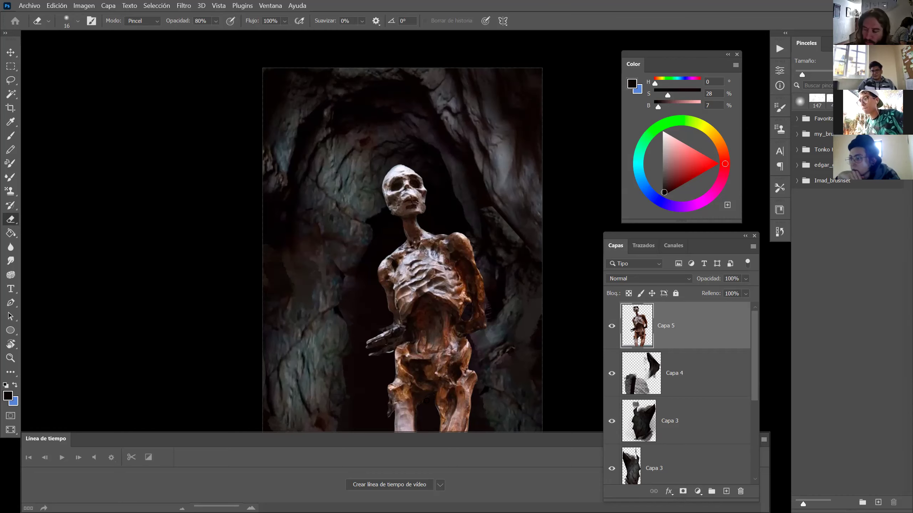
# Zoom out to the whole image and shift the skeleton's hue to -26 in Hue/Saturation.
pyautogui.press('z')
pyautogui.keyDown('alt'); pyautogui.click(457, 339); pyautogui.keyUp('alt')
pyautogui.moveTo(454, 304); pyautogui.dragTo(386, 256)
pyautogui.press('v')
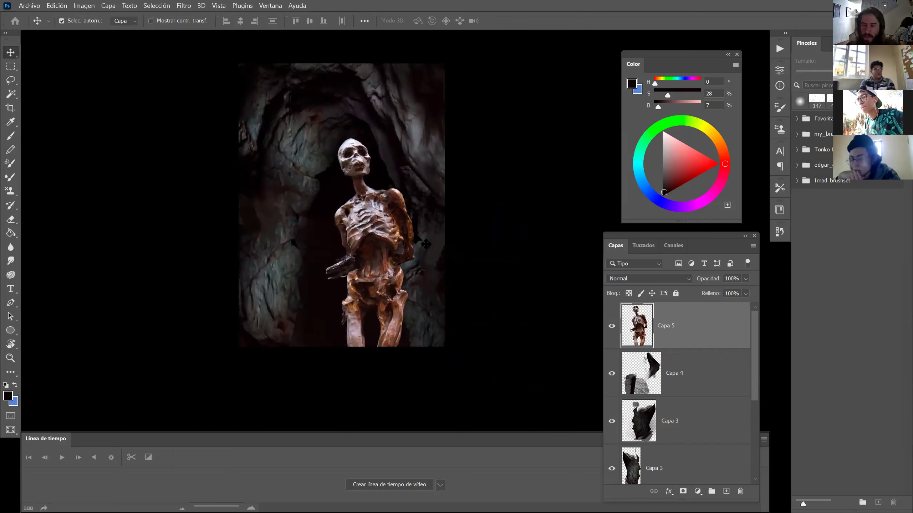
pyautogui.hotkey('ctrl', 'u')
pyautogui.moveTo(621, 315)
pyautogui.mouseDown()
pyautogui.moveTo(606, 316)
pyautogui.moveTo(632, 318)
pyautogui.mouseUp()
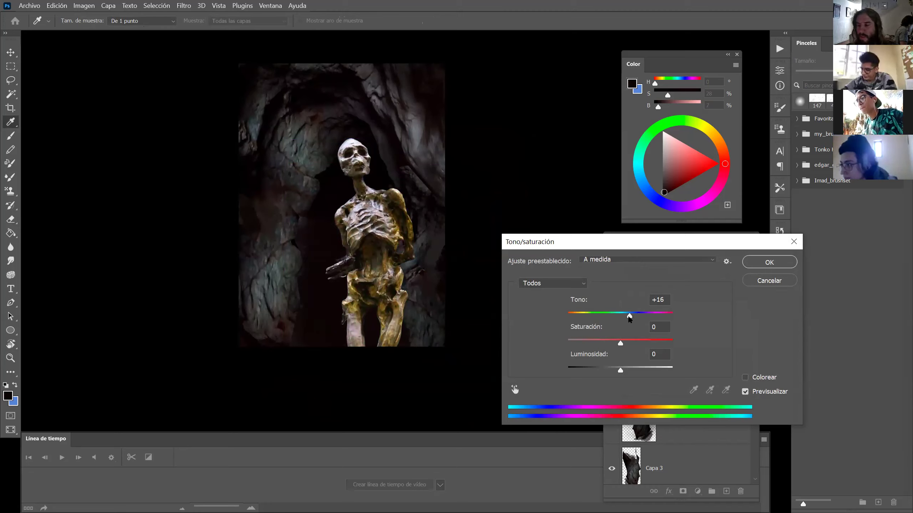
# Apply hue +17 and saturation -37 to the skeleton, then inspect its chest up close.
pyautogui.moveTo(612, 346); pyautogui.dragTo(634, 321)
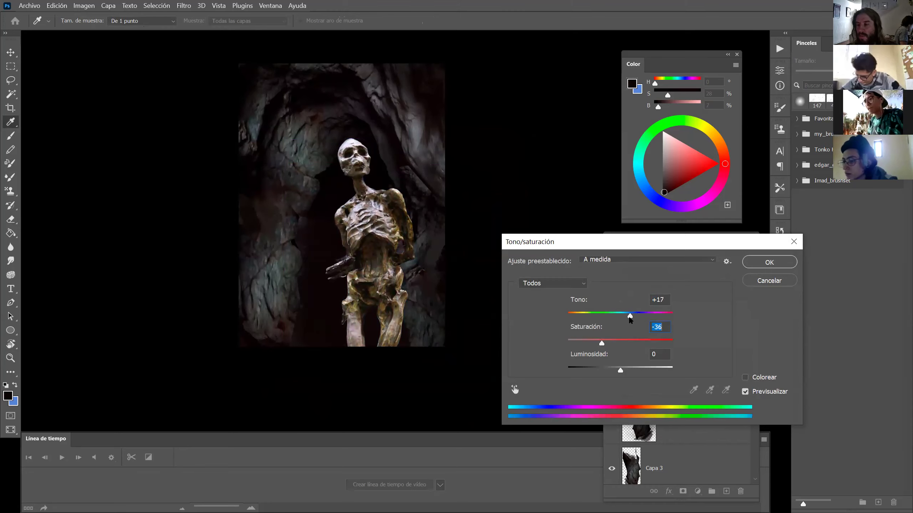
pyautogui.click(750, 263)
pyautogui.press('z')
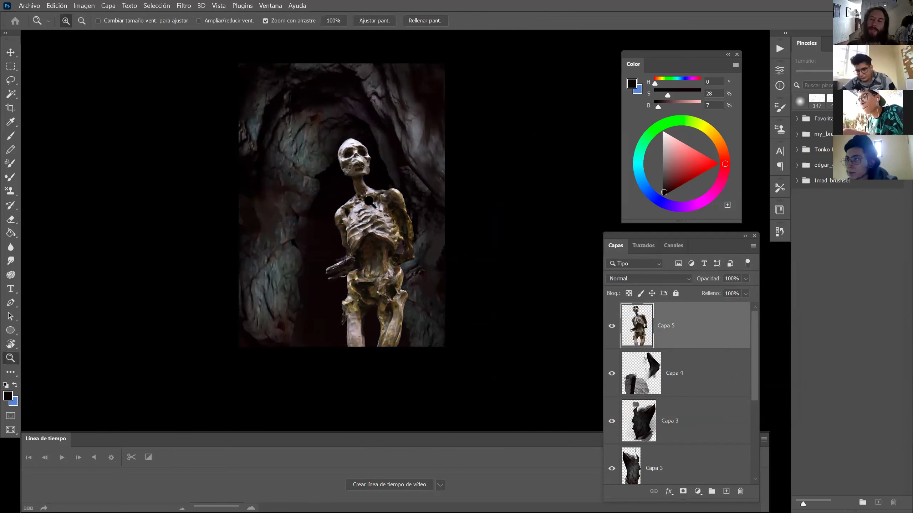
pyautogui.moveTo(369, 201); pyautogui.dragTo(434, 225)
pyautogui.hotkey('ctrl', '-')
pyautogui.hotkey('ctrl', '-')
pyautogui.hotkey('ctrl', '-')
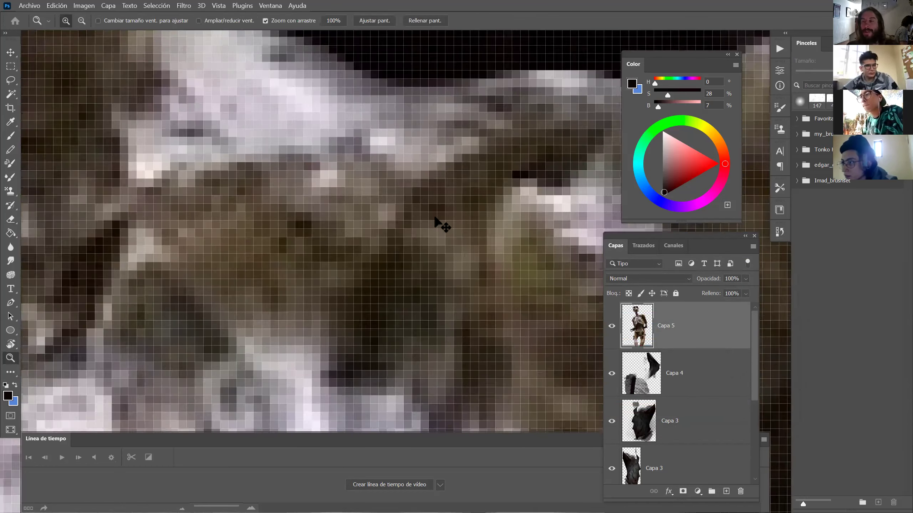
pyautogui.scroll(-6, 435, 223)
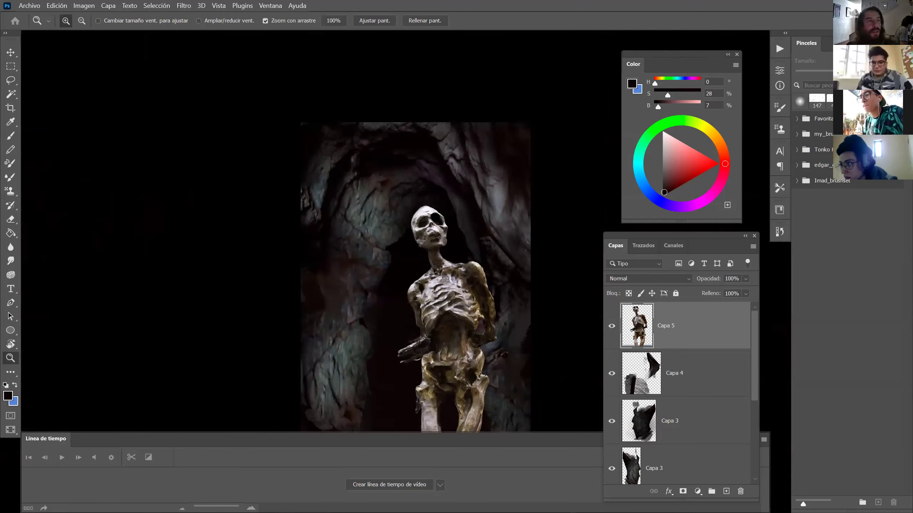
pyautogui.hotkey('alt', 'Tab')
pyautogui.scroll(-3, 281, 240)
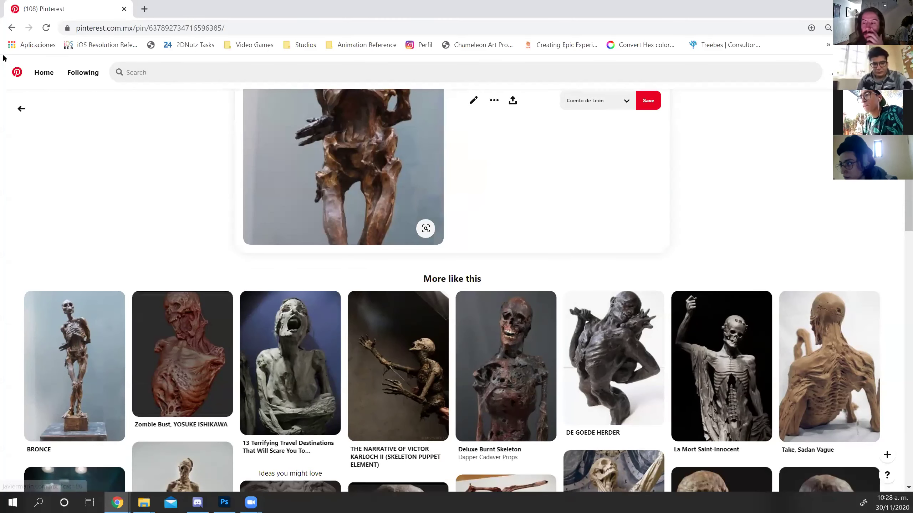
# Dismiss the browser menu and go back to the dark references board.
pyautogui.rightClick(138, 184)
pyautogui.click(45, 35)
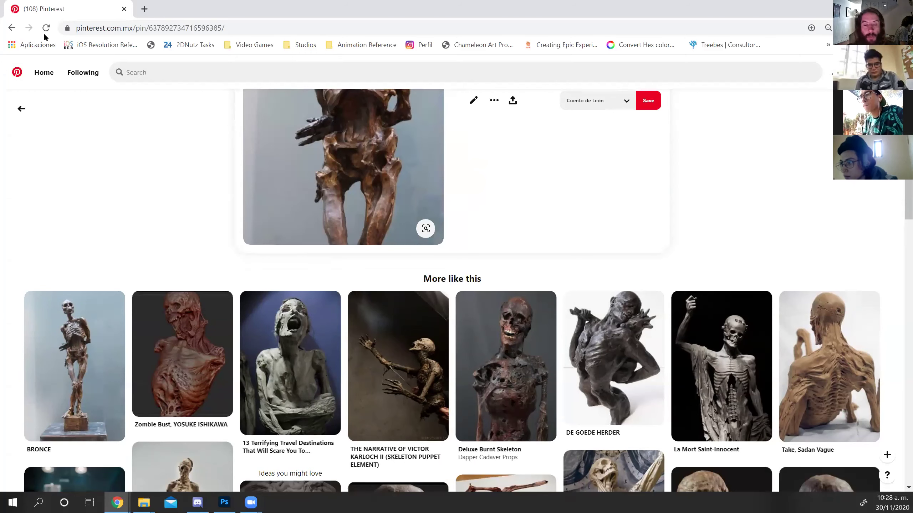
pyautogui.scroll(-3, 177, 244)
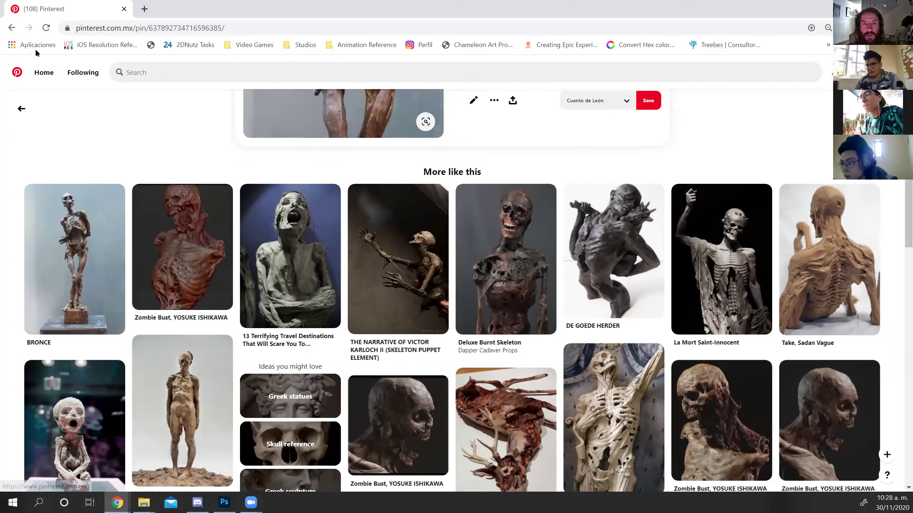
pyautogui.click(10, 28)
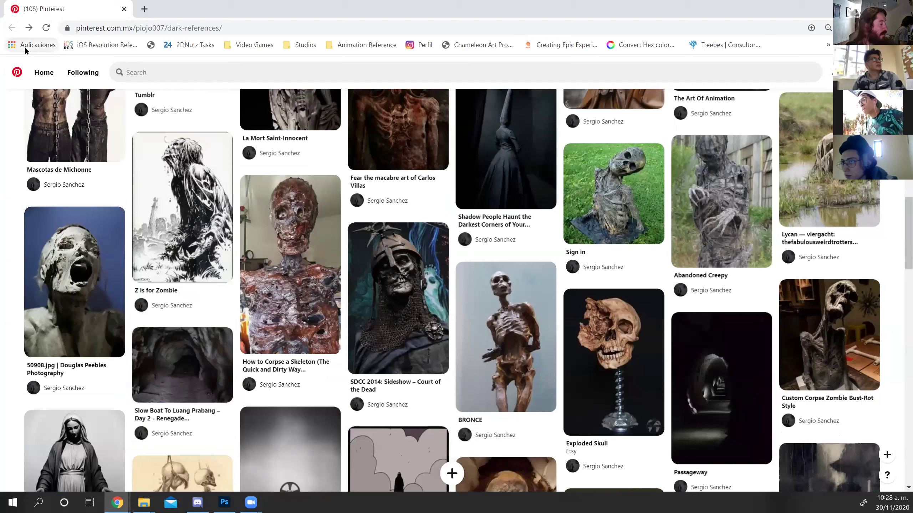
# Copy the screaming mummy image from the 50908.jpg Douglas Peebles pin.
pyautogui.moveTo(556, 394)
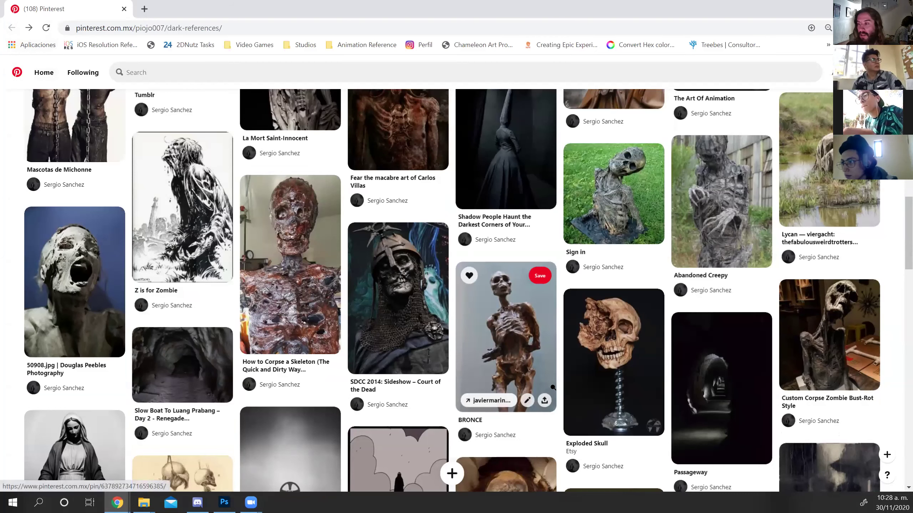
pyautogui.scroll(-1, 552, 381)
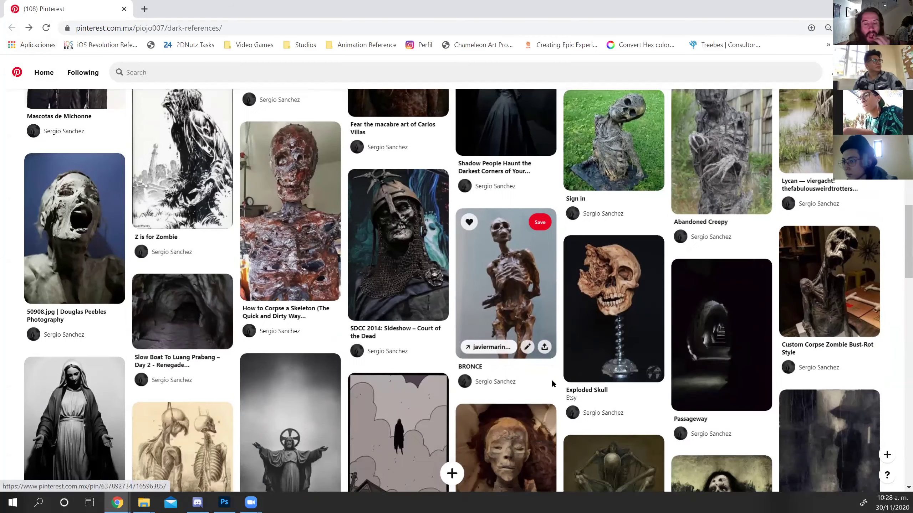
pyautogui.scroll(-2, 552, 377)
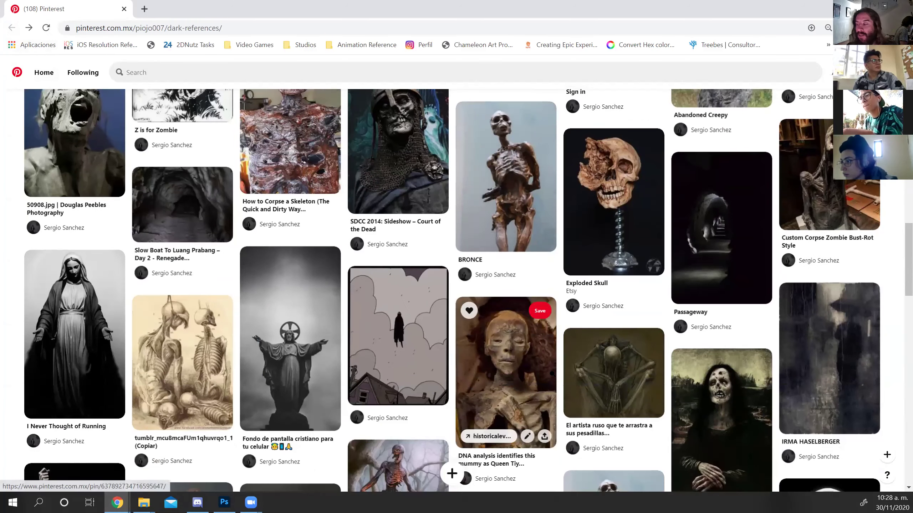
pyautogui.click(82, 127)
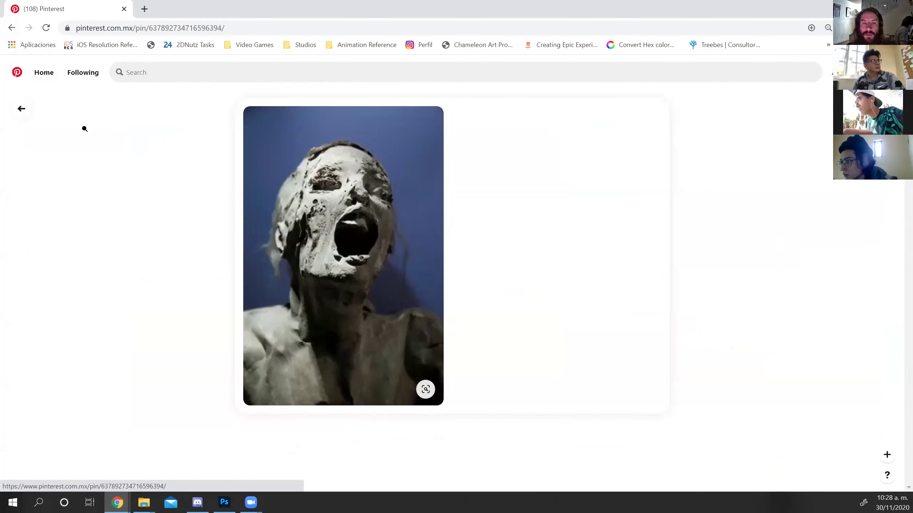
pyautogui.rightClick(331, 230)
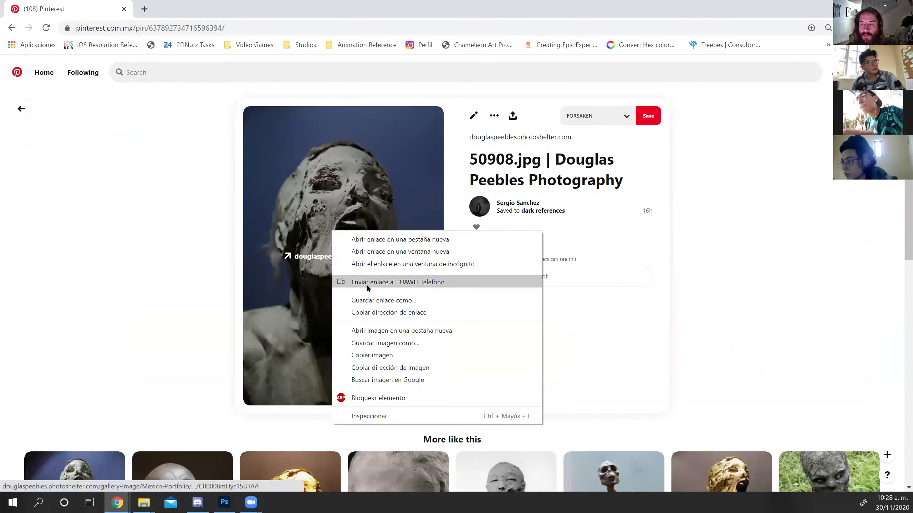
pyautogui.click(369, 356)
# Paste the mummy photo, lasso its screaming head and copy it onto its own layer.
pyautogui.hotkey('alt', 'Tab')
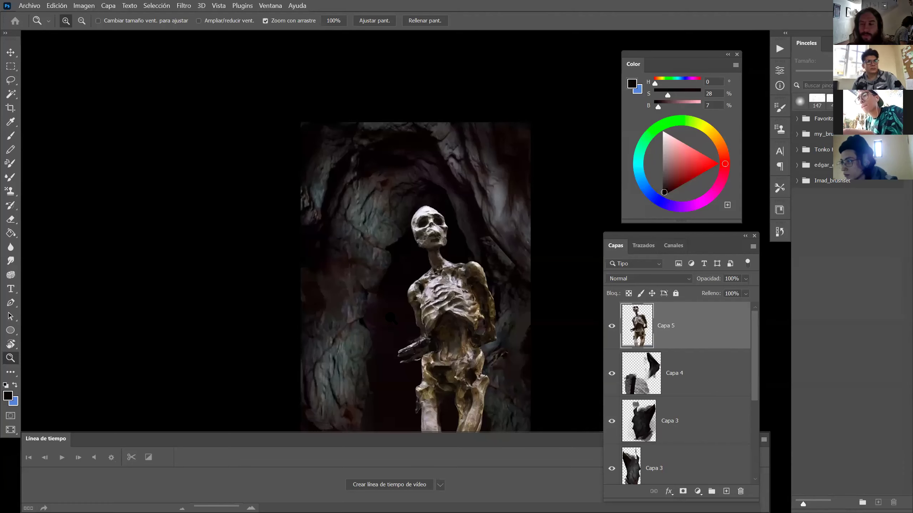
pyautogui.hotkey('ctrl', 'v')
pyautogui.moveTo(418, 281); pyautogui.dragTo(418, 279)
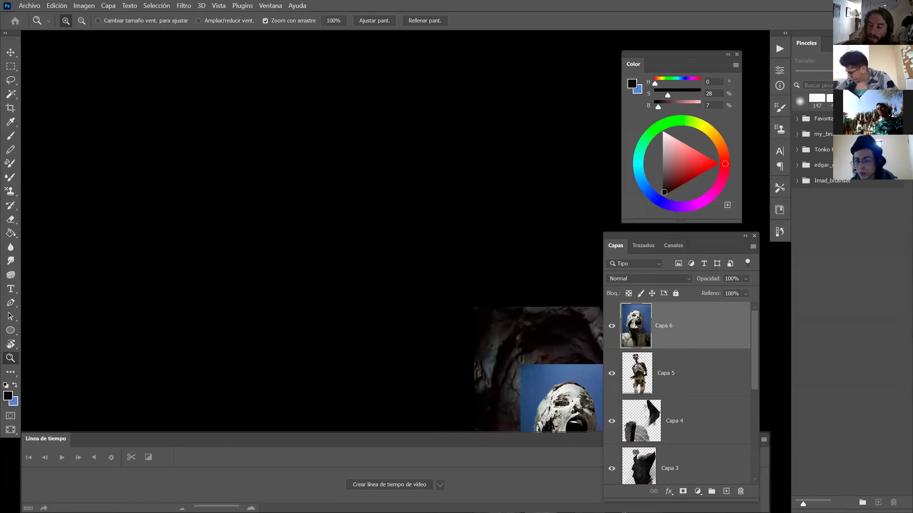
pyautogui.press('l')
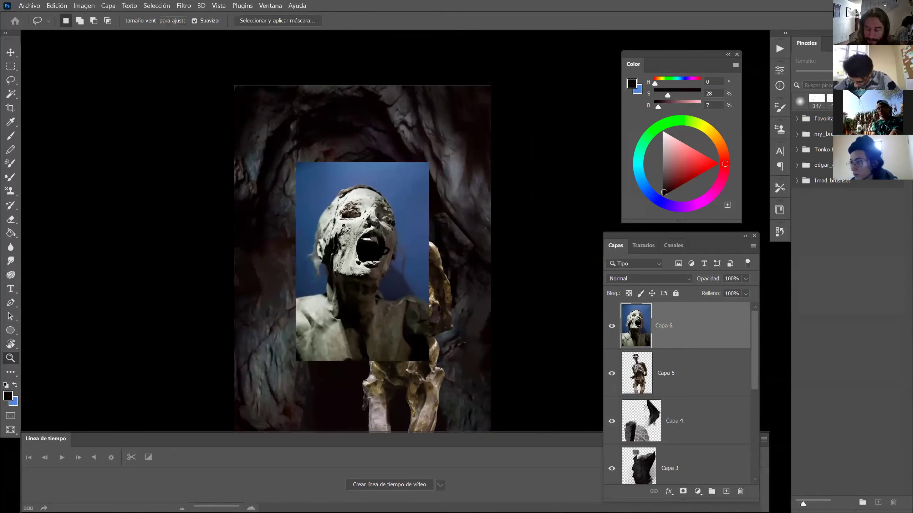
pyautogui.moveTo(366, 351)
pyautogui.mouseDown()
pyautogui.moveTo(377, 288)
pyautogui.moveTo(397, 252)
pyautogui.moveTo(392, 212)
pyautogui.moveTo(375, 192)
pyautogui.moveTo(337, 196)
pyautogui.moveTo(315, 251)
pyautogui.moveTo(355, 361)
pyautogui.mouseUp()
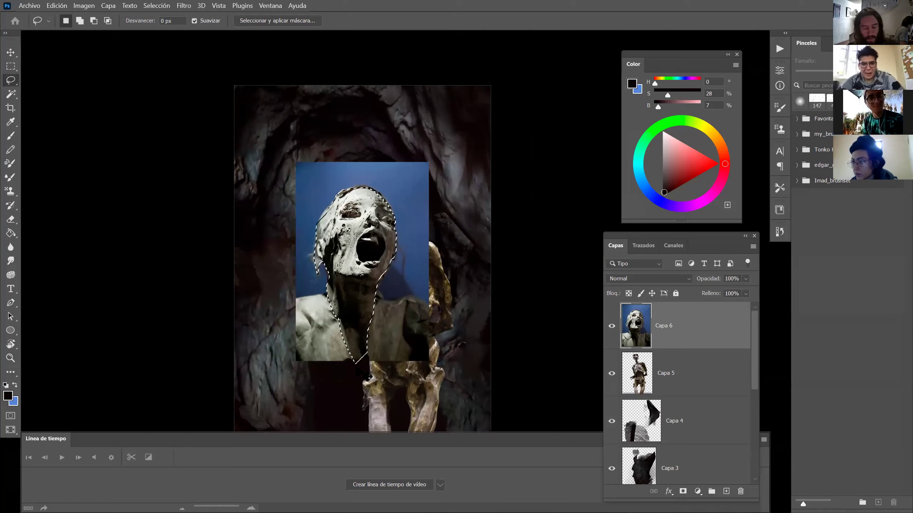
pyautogui.click(611, 325)
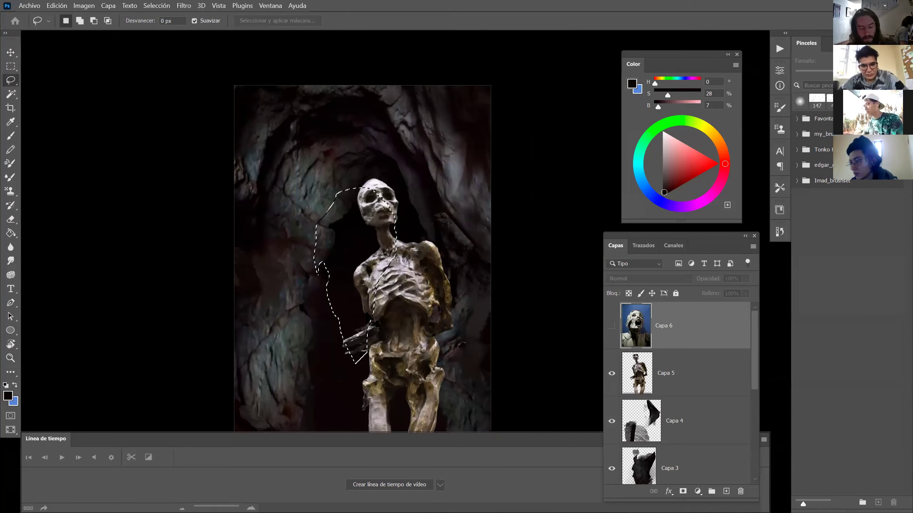
pyautogui.hotkey('ctrl', 'j')
# Scale the head to about 51% and tilt it onto the skeleton's neck.
pyautogui.hotkey('ctrl', 't')
pyautogui.moveTo(397, 188)
pyautogui.mouseDown()
pyautogui.moveTo(408, 204)
pyautogui.moveTo(366, 229)
pyautogui.moveTo(387, 179)
pyautogui.moveTo(398, 185)
pyautogui.mouseUp()
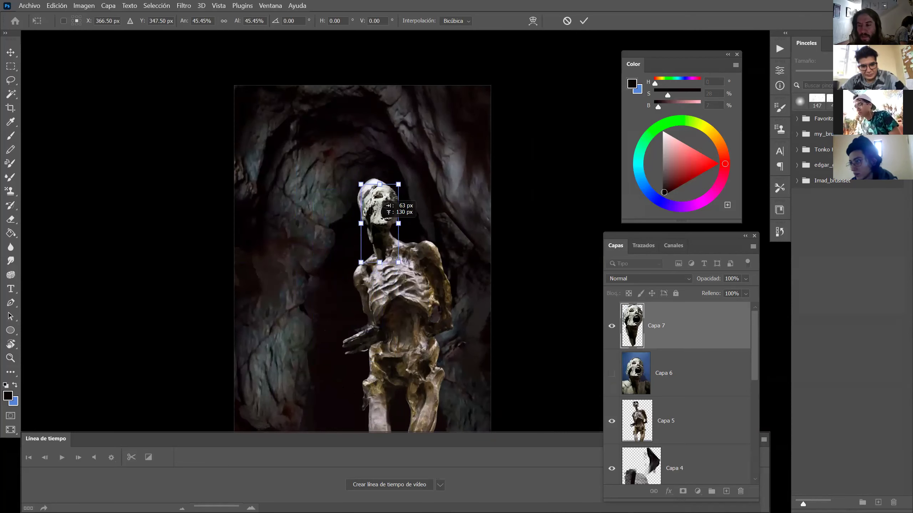
pyautogui.moveTo(398, 262); pyautogui.dragTo(435, 287)
pyautogui.moveTo(404, 178); pyautogui.dragTo(401, 185)
pyautogui.moveTo(386, 217); pyautogui.dragTo(386, 210)
pyautogui.moveTo(431, 281); pyautogui.dragTo(400, 266)
pyautogui.press('Return')
# Delete the leftover photo layer Capa 6 and merge the head into Capa 5.
pyautogui.press('e')
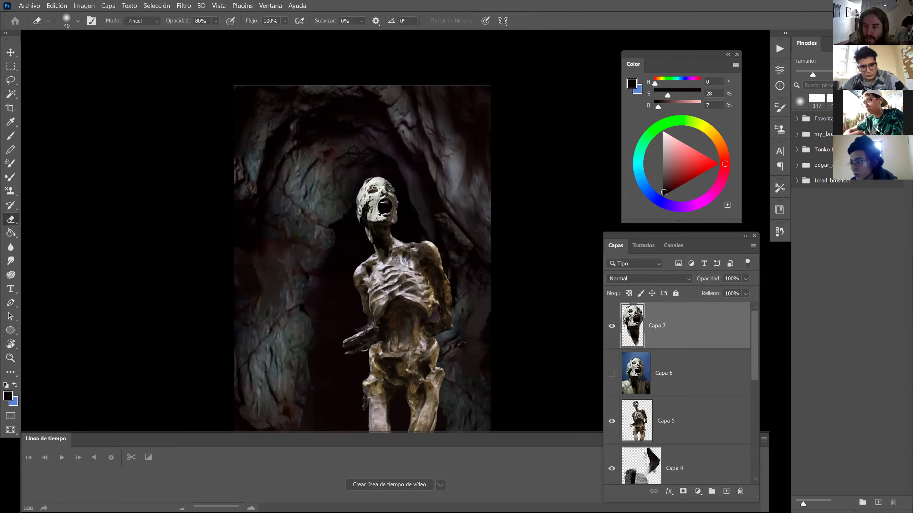
pyautogui.click(658, 382)
pyautogui.press('Delete')
pyautogui.click(670, 328)
pyautogui.hotkey('ctrl', 'e')
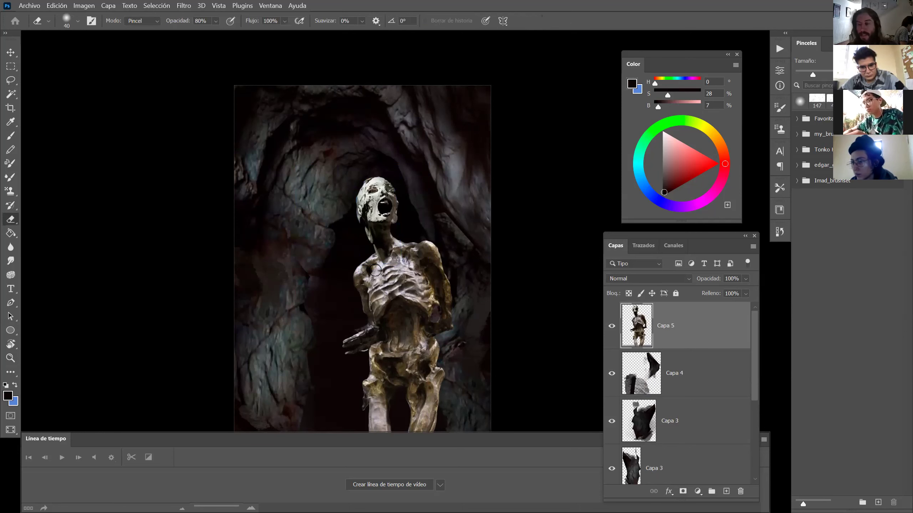
pyautogui.press('z')
pyautogui.moveTo(376, 270); pyautogui.dragTo(367, 286)
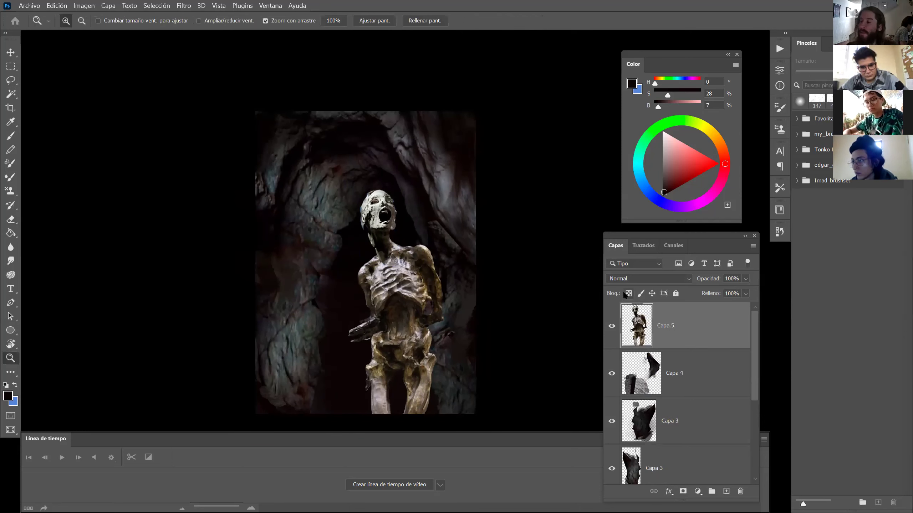
# Pick Sampled Brush 13 with a dark colour and add a new layer clipped to the figure.
pyautogui.press('b')
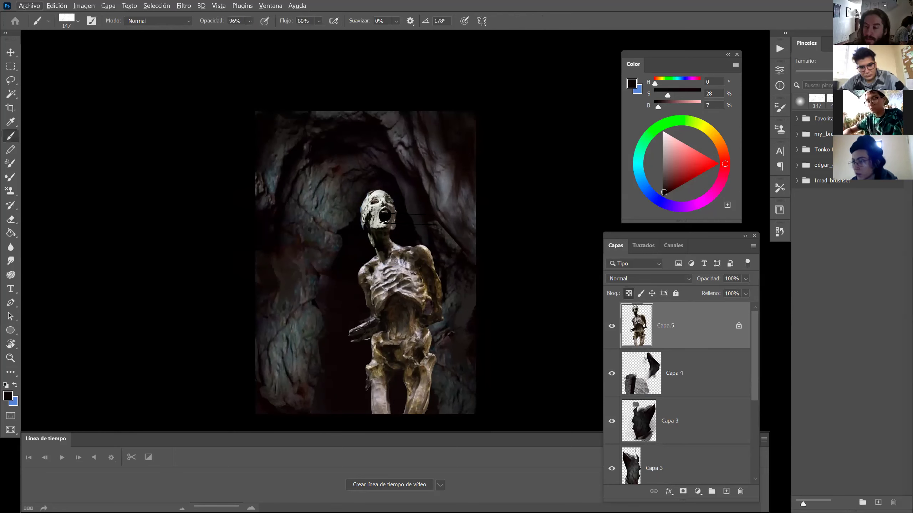
pyautogui.keyDown('alt'); pyautogui.click(413, 241); pyautogui.keyUp('alt')
pyautogui.rightClick(417, 239)
pyautogui.doubleClick(711, 371)
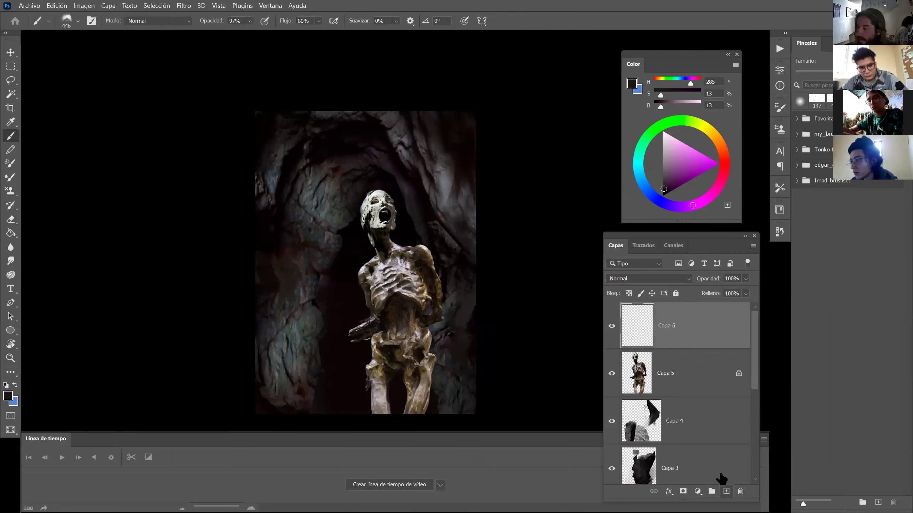
pyautogui.click(656, 279)
pyautogui.click(661, 326)
pyautogui.click(648, 279)
pyautogui.click(648, 292)
pyautogui.keyDown('alt'); pyautogui.click(673, 349); pyautogui.keyUp('alt')
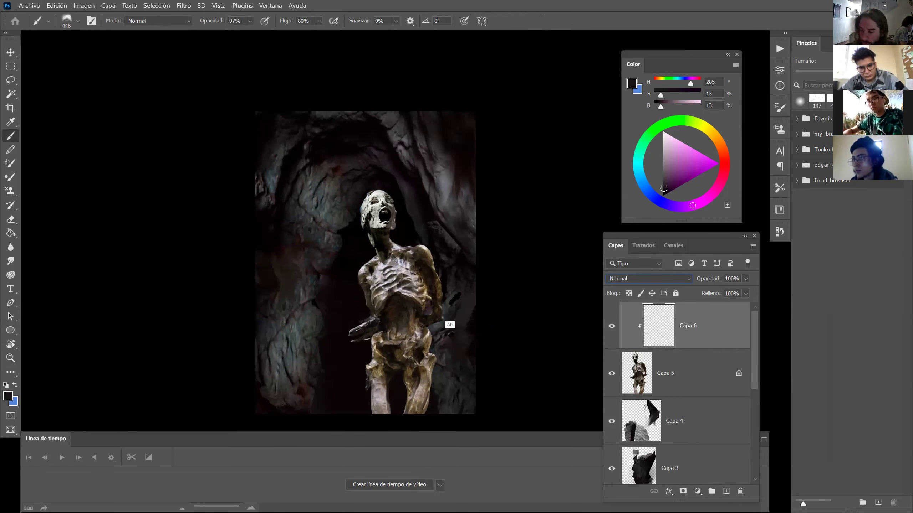
# Paint near-black shading over the neck, shoulder, right arm, hip, left hand and head edge.
pyautogui.moveTo(455, 277); pyautogui.dragTo(374, 279)
pyautogui.keyDown('alt'); pyautogui.click(407, 239); pyautogui.keyUp('alt')
pyautogui.moveTo(405, 233); pyautogui.dragTo(383, 246)
pyautogui.moveTo(399, 247)
pyautogui.mouseDown()
pyautogui.moveTo(415, 238)
pyautogui.moveTo(452, 301)
pyautogui.moveTo(460, 321)
pyautogui.moveTo(432, 326)
pyautogui.mouseUp()
pyautogui.moveTo(436, 411)
pyautogui.mouseDown()
pyautogui.moveTo(453, 410)
pyautogui.moveTo(431, 404)
pyautogui.moveTo(429, 431)
pyautogui.moveTo(396, 430)
pyautogui.moveTo(404, 358)
pyautogui.moveTo(356, 340)
pyautogui.mouseUp()
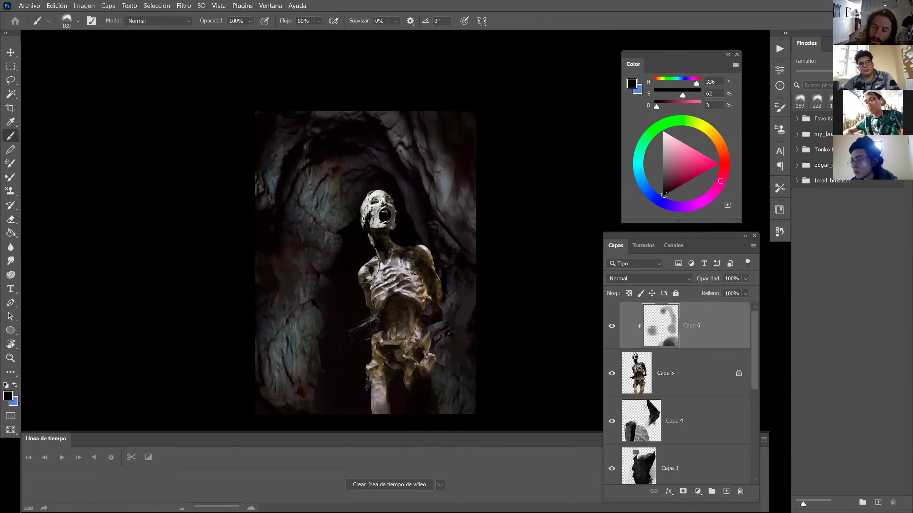
pyautogui.moveTo(346, 288)
pyautogui.mouseDown()
pyautogui.moveTo(351, 257)
pyautogui.moveTo(365, 243)
pyautogui.mouseUp()
pyautogui.moveTo(364, 247); pyautogui.dragTo(354, 247)
pyautogui.moveTo(361, 246)
pyautogui.mouseDown()
pyautogui.moveTo(353, 229)
pyautogui.moveTo(361, 203)
pyautogui.moveTo(419, 190)
pyautogui.mouseUp()
pyautogui.hotkey('ctrl', 'space')
pyautogui.moveTo(417, 247); pyautogui.dragTo(395, 247)
# Glaze warm brown on a clipped Multiplicar layer over the cheek, head, neck and right shoulder.
pyautogui.keyDown('alt'); pyautogui.click(381, 307); pyautogui.keyUp('alt')
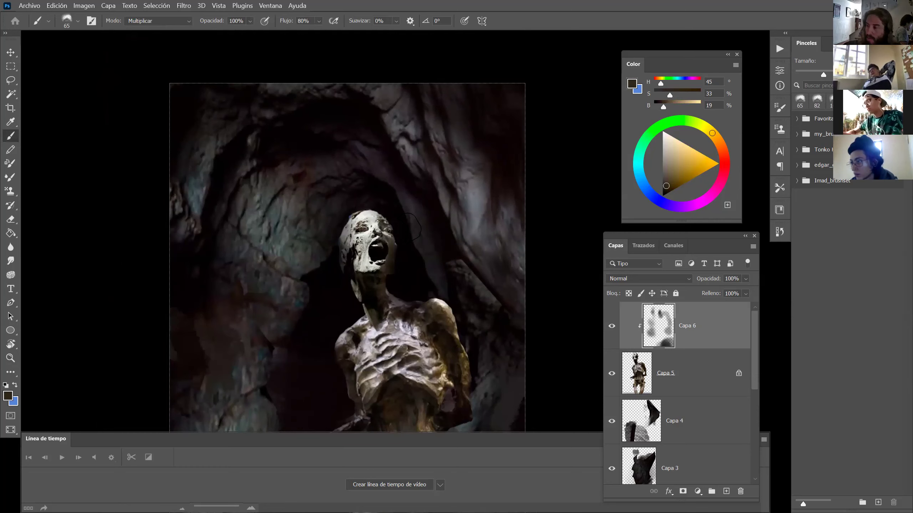
pyautogui.click(726, 491)
pyautogui.click(647, 279)
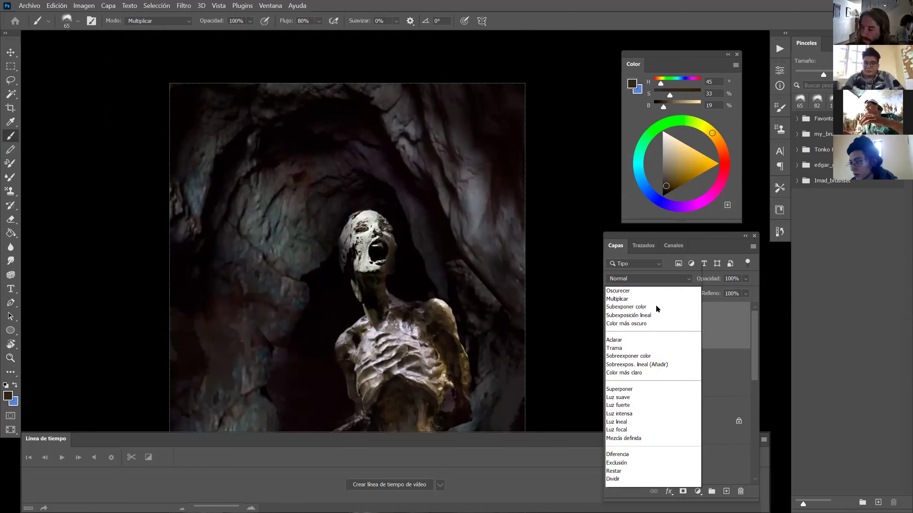
pyautogui.click(645, 261)
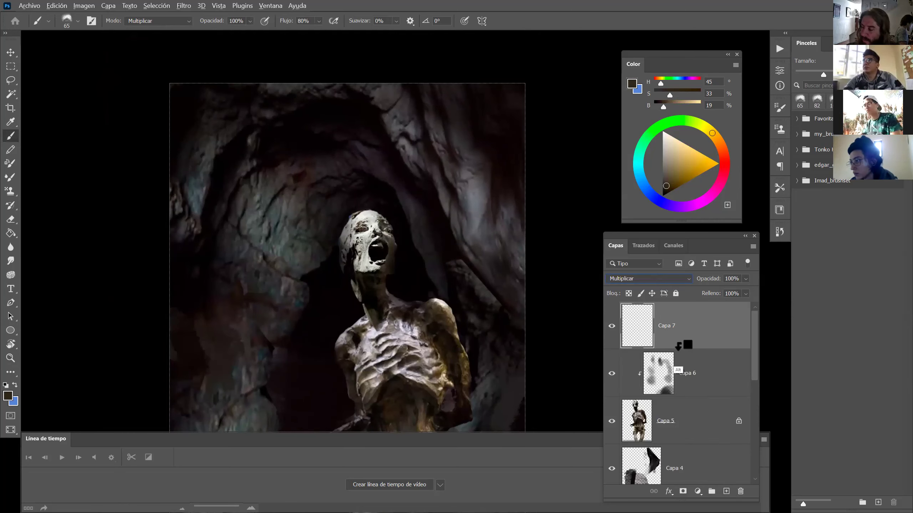
pyautogui.keyDown('alt'); pyautogui.click(676, 350); pyautogui.keyUp('alt')
pyautogui.moveTo(402, 263); pyautogui.dragTo(404, 263)
pyautogui.moveTo(393, 239)
pyautogui.mouseDown()
pyautogui.moveTo(390, 253)
pyautogui.moveTo(353, 257)
pyautogui.moveTo(344, 228)
pyautogui.moveTo(353, 212)
pyautogui.mouseUp()
pyautogui.moveTo(352, 212)
pyautogui.mouseDown()
pyautogui.moveTo(386, 215)
pyautogui.moveTo(399, 234)
pyautogui.mouseUp()
pyautogui.moveTo(389, 301)
pyautogui.mouseDown()
pyautogui.moveTo(395, 294)
pyautogui.moveTo(424, 305)
pyautogui.moveTo(399, 278)
pyautogui.mouseUp()
pyautogui.moveTo(447, 295)
pyautogui.mouseDown()
pyautogui.moveTo(458, 236)
pyautogui.moveTo(466, 295)
pyautogui.mouseUp()
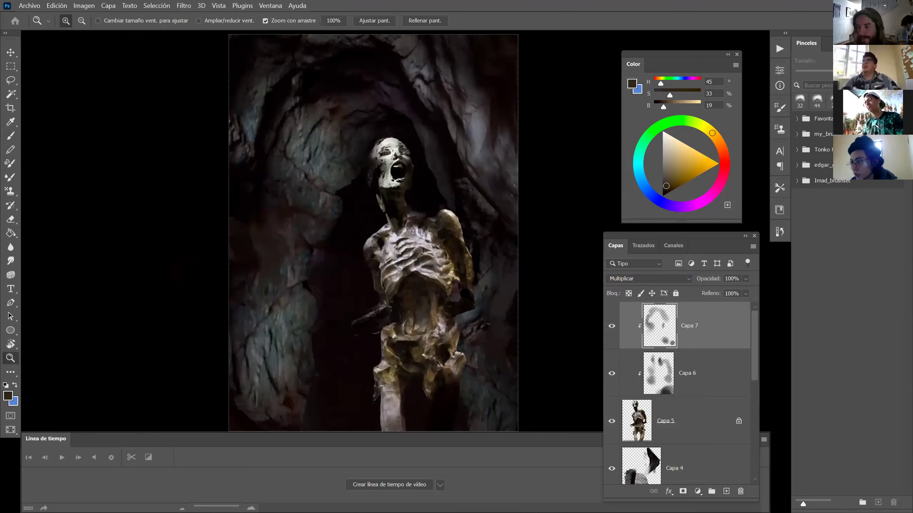
pyautogui.keyDown('alt'); pyautogui.click(402, 230); pyautogui.keyUp('alt')
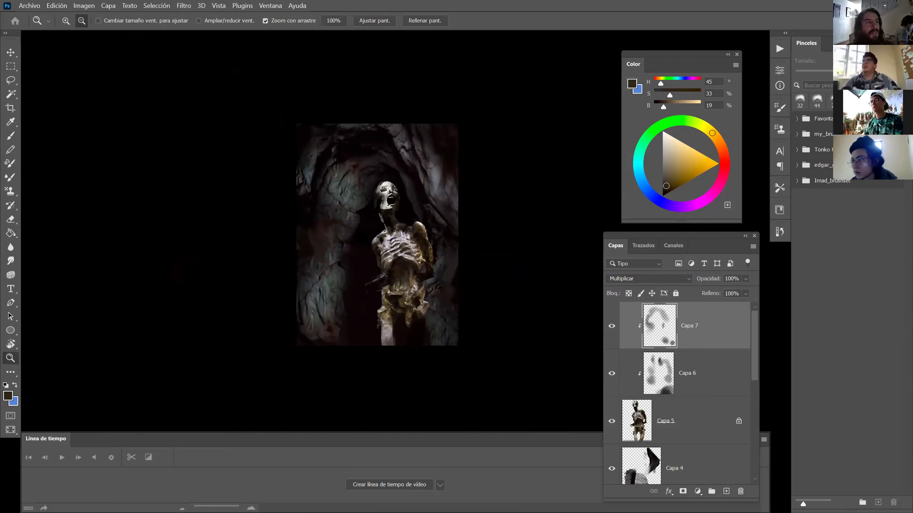
# Copy the Deluxe Burnt Skeleton image from the dark references board and return to Photoshop.
pyautogui.hotkey('alt', 'Tab')
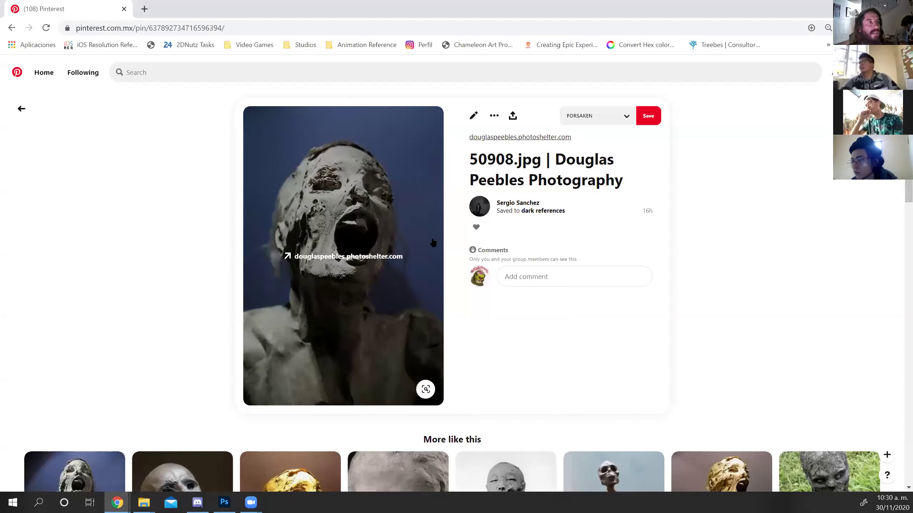
pyautogui.click(14, 30)
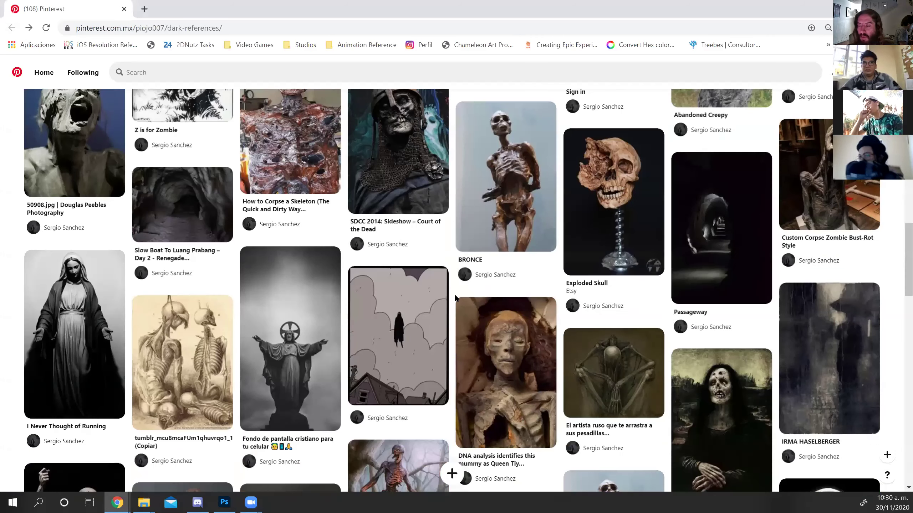
pyautogui.scroll(-3, 455, 294)
pyautogui.scroll(-5, 454, 295)
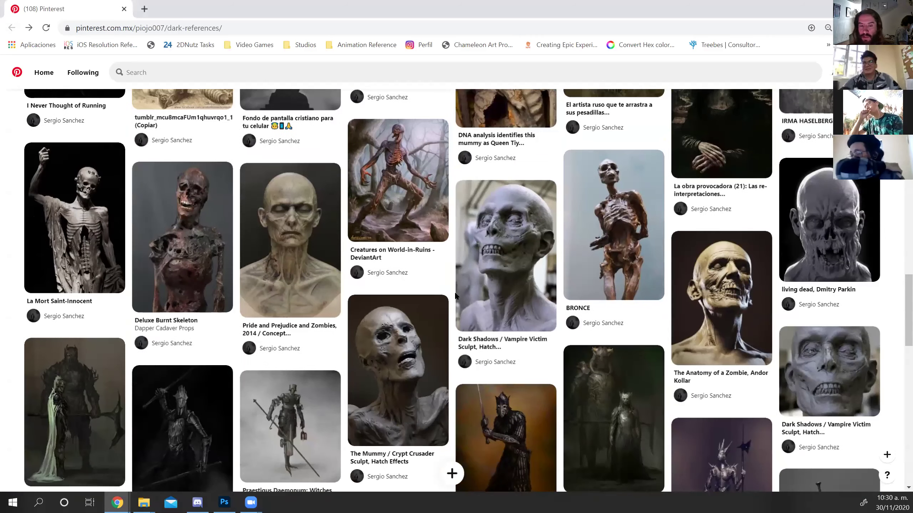
pyautogui.click(185, 152)
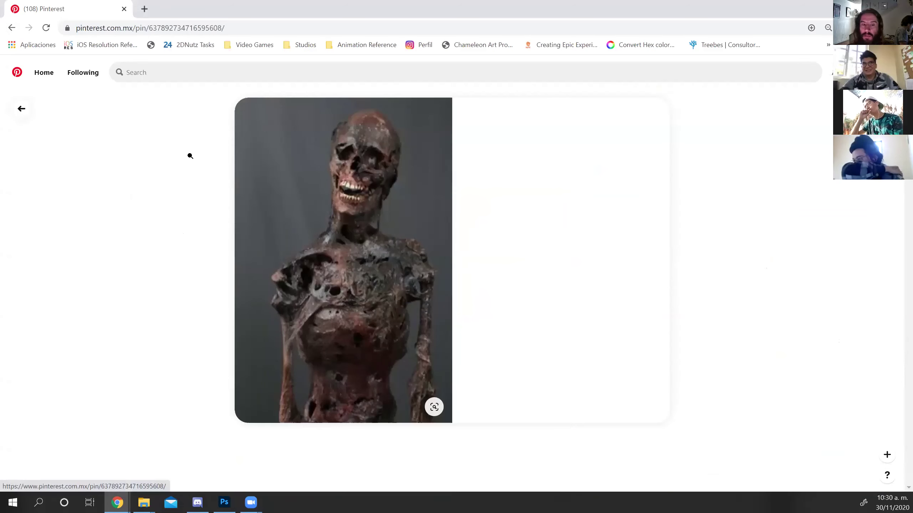
pyautogui.rightClick(333, 312)
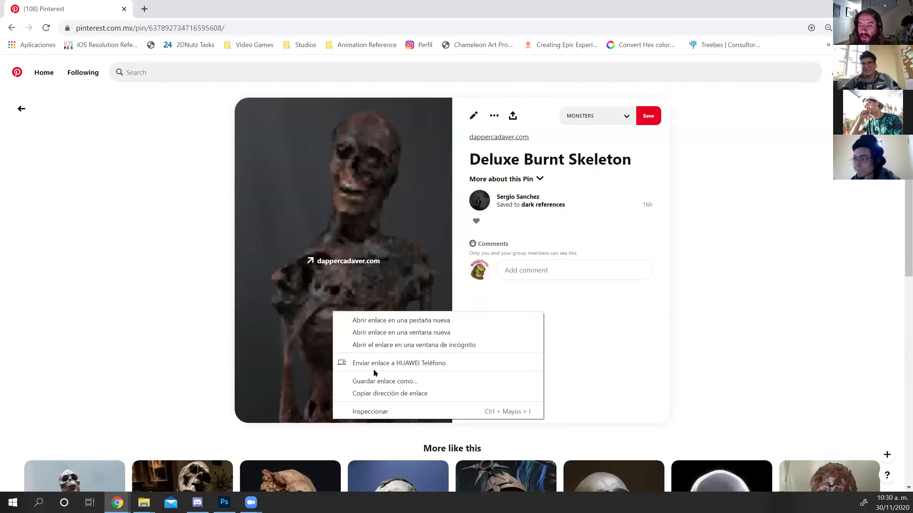
pyautogui.click(328, 291)
pyautogui.rightClick(318, 223)
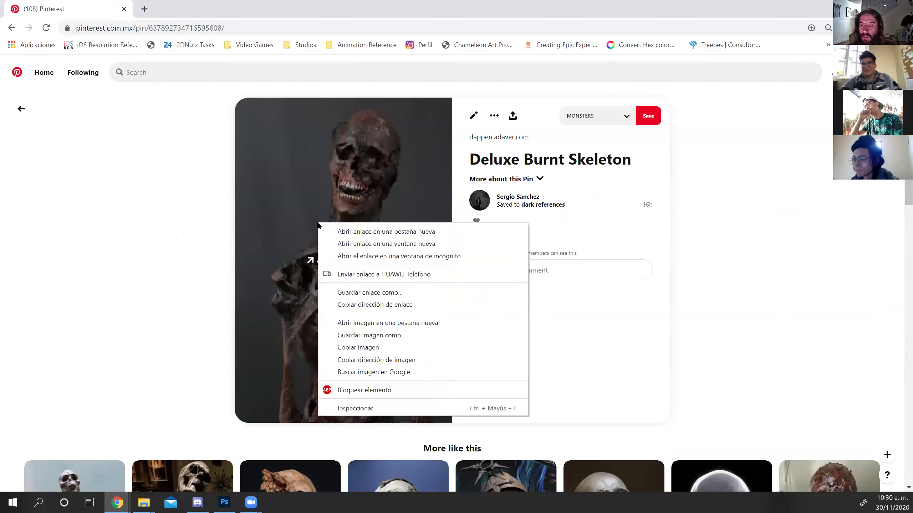
pyautogui.click(357, 348)
pyautogui.hotkey('alt', 'Tab')
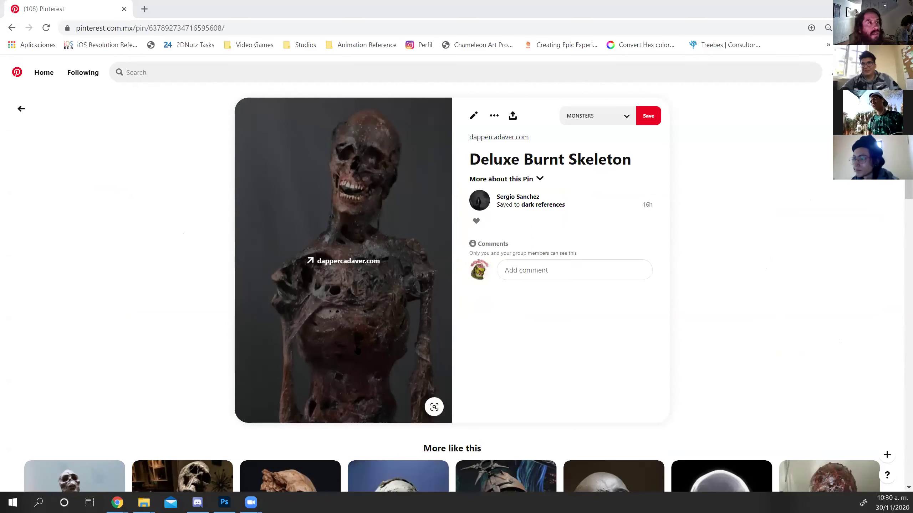
# Paste the burnt skeleton, lasso its chest onto a new layer and hide Capa 8.
pyautogui.moveTo(405, 262); pyautogui.dragTo(380, 280)
pyautogui.hotkey('ctrl', 'v')
pyautogui.press('l')
pyautogui.moveTo(315, 332)
pyautogui.mouseDown()
pyautogui.moveTo(349, 279)
pyautogui.moveTo(384, 268)
pyautogui.moveTo(378, 238)
pyautogui.moveTo(349, 223)
pyautogui.moveTo(300, 252)
pyautogui.moveTo(317, 351)
pyautogui.mouseUp()
pyautogui.hotkey('ctrl', 'j')
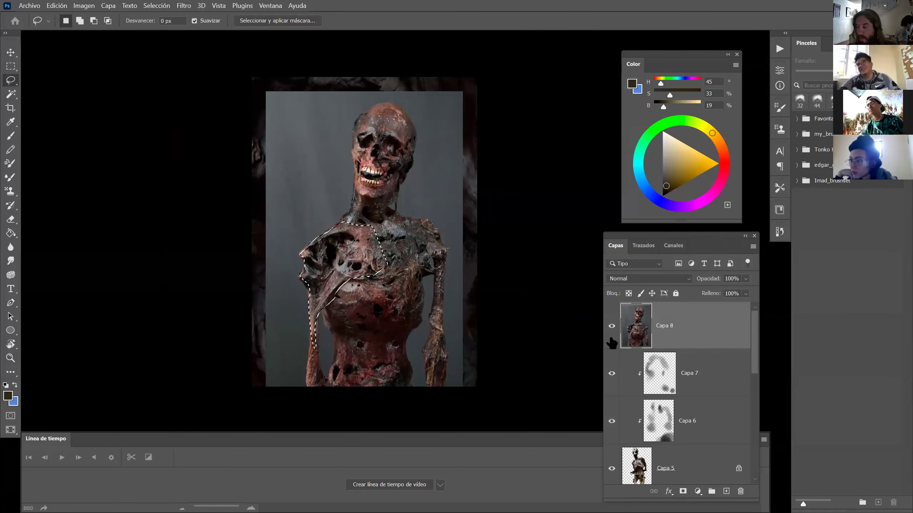
pyautogui.click(612, 374)
# Scale the chest piece to about 57% and place it over the figure's ribcage.
pyautogui.hotkey('ctrl', 't')
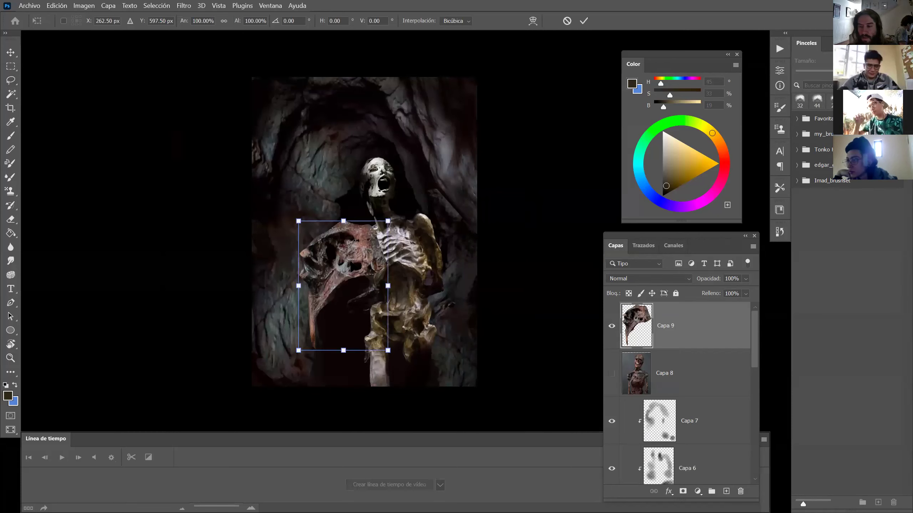
pyautogui.moveTo(367, 254); pyautogui.dragTo(407, 245)
pyautogui.moveTo(432, 211); pyautogui.dragTo(413, 239)
pyautogui.moveTo(384, 259); pyautogui.dragTo(380, 240)
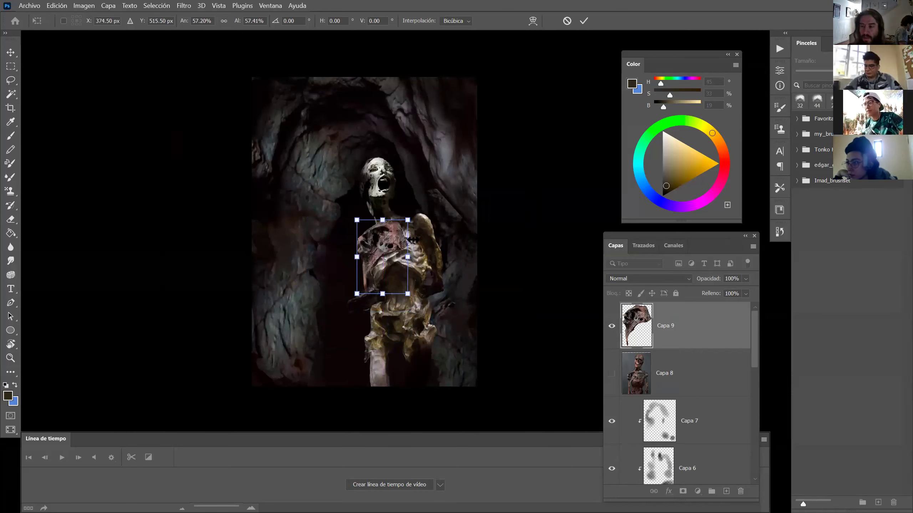
pyautogui.press('l')
# Zoom in on the figure and shift the chest piece's hue to +10 in Hue/Saturation.
pyautogui.press('z')
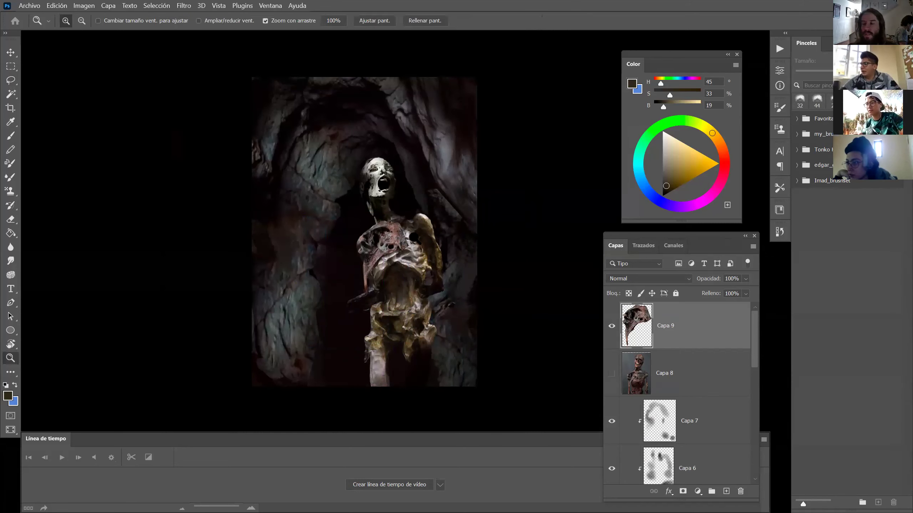
pyautogui.click(412, 242)
pyautogui.press('i')
pyautogui.hotkey('ctrl', 'u')
pyautogui.moveTo(621, 316)
pyautogui.mouseDown()
pyautogui.moveTo(607, 316)
pyautogui.moveTo(627, 316)
pyautogui.mouseUp()
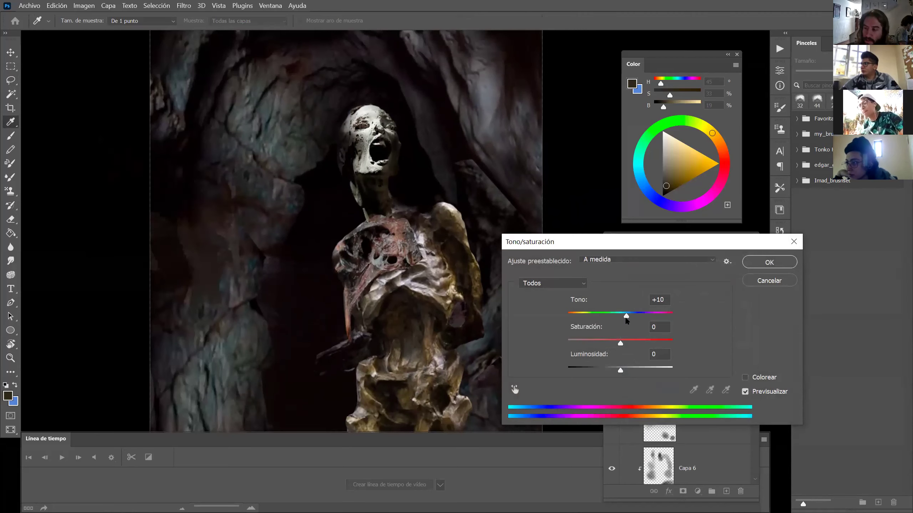
# Confirm the hue change and set up a smaller Texture Brush 3 eraser.
pyautogui.click(769, 262)
pyautogui.press('e')
pyautogui.rightClick(392, 221)
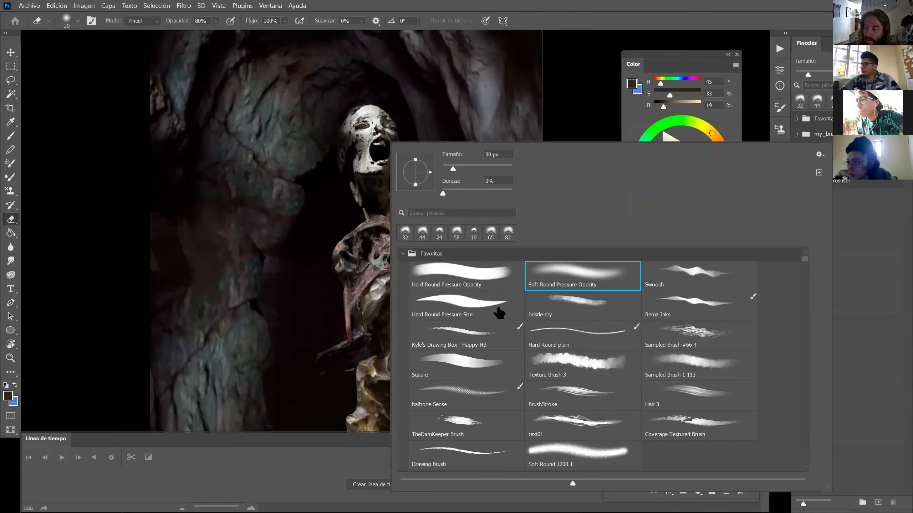
pyautogui.doubleClick(585, 366)
pyautogui.rightClick(404, 222)
pyautogui.click(385, 234)
pyautogui.moveTo(388, 219); pyautogui.dragTo(418, 252)
pyautogui.rightClick(416, 266)
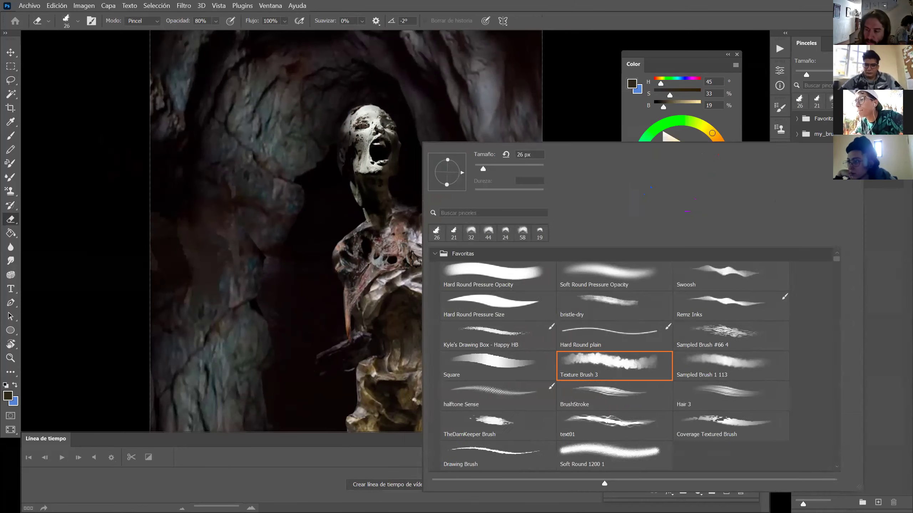
pyautogui.press('Escape')
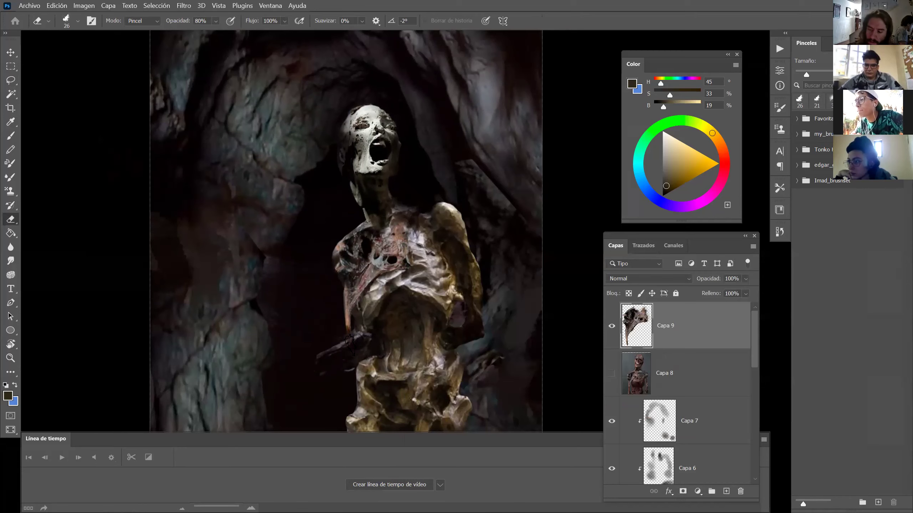
# Zoom out to view the whole painting, then zoom back in on the mummy's head.
pyautogui.press('z')
pyautogui.keyDown('alt'); pyautogui.click(387, 331); pyautogui.keyUp('alt')
pyautogui.moveTo(424, 310); pyautogui.dragTo(434, 290)
pyautogui.moveTo(293, 106)
pyautogui.mouseDown()
pyautogui.moveTo(319, 120)
pyautogui.moveTo(341, 168)
pyautogui.moveTo(313, 183)
pyautogui.moveTo(342, 164)
pyautogui.mouseUp()
# Switch to the Sampled Brush 1 113 brush shrunk to a 3 px tip.
pyautogui.press('b')
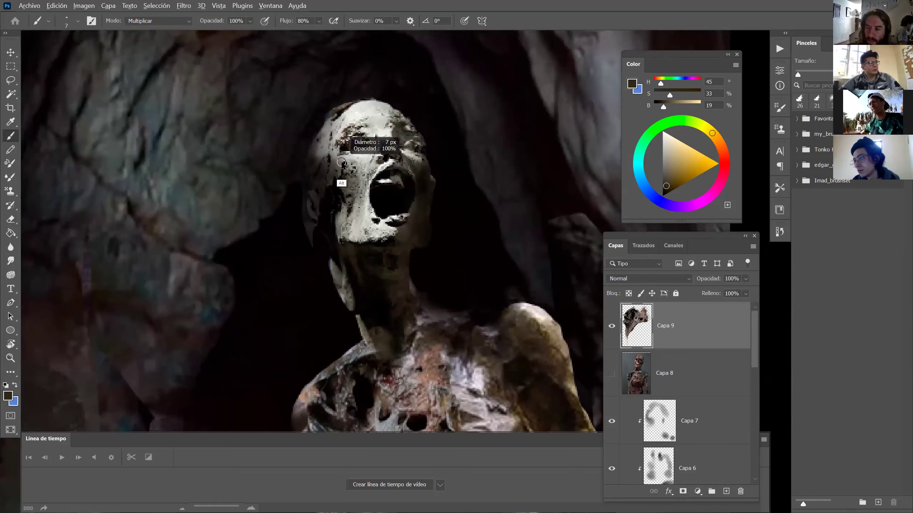
pyautogui.rightClick(341, 162)
pyautogui.doubleClick(658, 371)
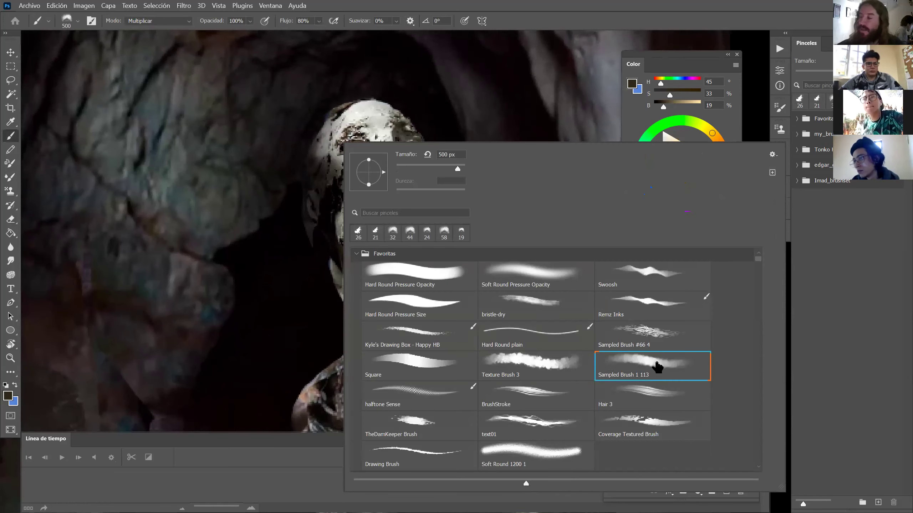
pyautogui.moveTo(392, 145); pyautogui.dragTo(140, 167)
pyautogui.moveTo(346, 162); pyautogui.dragTo(321, 157)
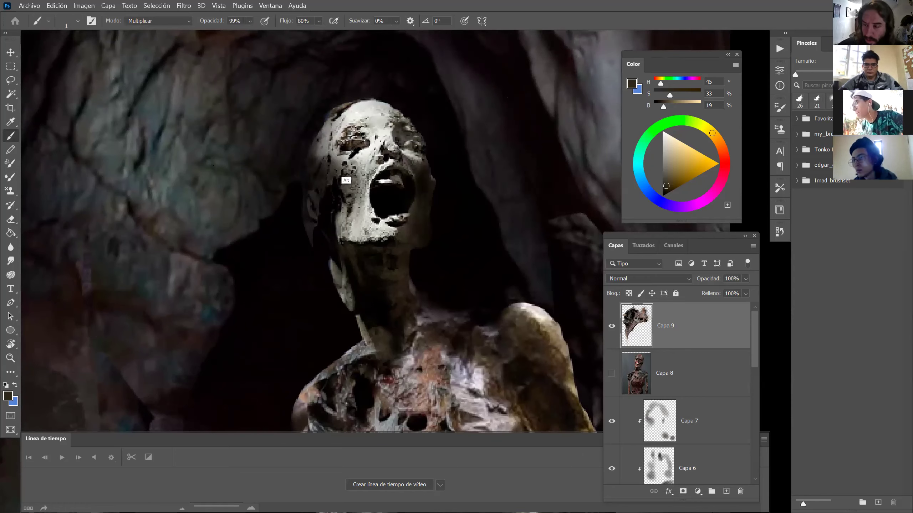
# Sample dark face tones and darken the face edge and the corner of the eye.
pyautogui.keyDown('alt'); pyautogui.click(346, 164); pyautogui.keyUp('alt')
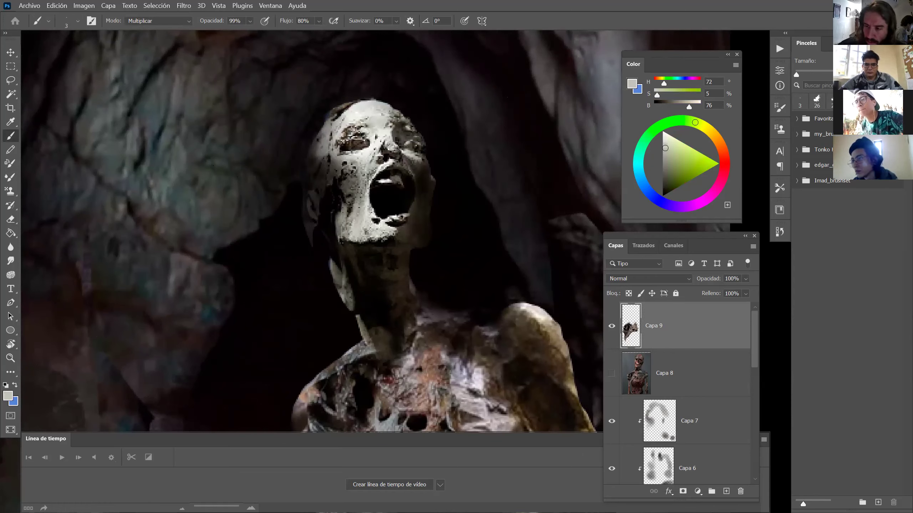
pyautogui.keyDown('alt'); pyautogui.click(335, 206); pyautogui.keyUp('alt')
pyautogui.moveTo(335, 204); pyautogui.dragTo(331, 155)
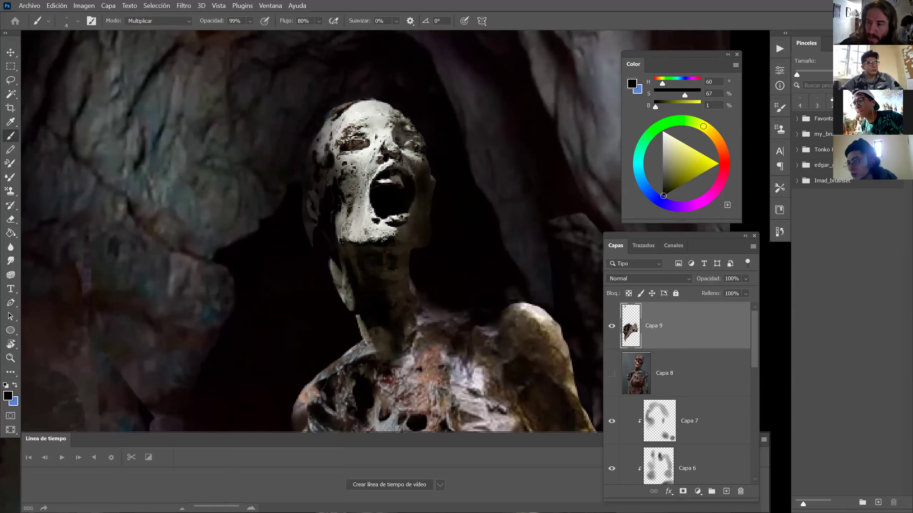
pyautogui.hotkey('ctrl', 'z')
pyautogui.keyDown('alt'); pyautogui.click(334, 179); pyautogui.keyUp('alt')
pyautogui.moveTo(339, 153); pyautogui.dragTo(341, 153)
pyautogui.moveTo(342, 151); pyautogui.dragTo(337, 146)
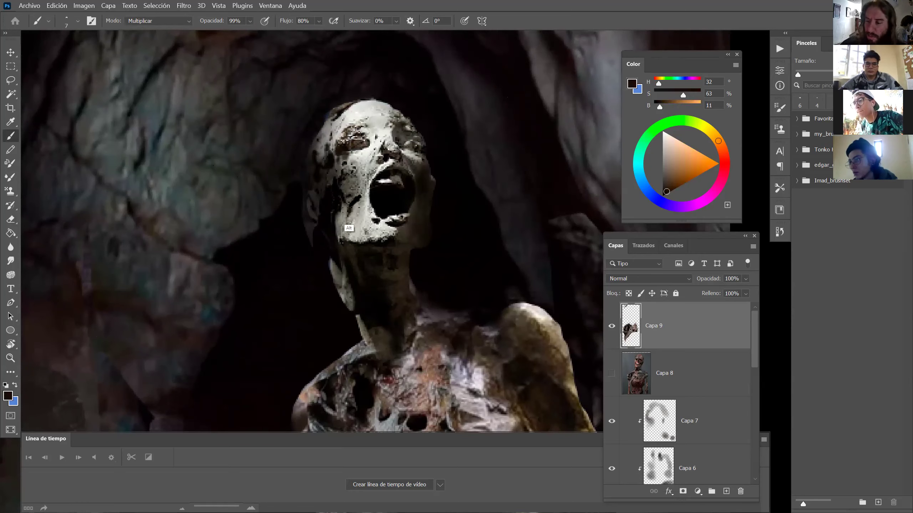
# With a 2 px brush, paint small dark strokes on the cheek and near the left eye.
pyautogui.keyDown('alt'); pyautogui.click(350, 223); pyautogui.keyUp('alt')
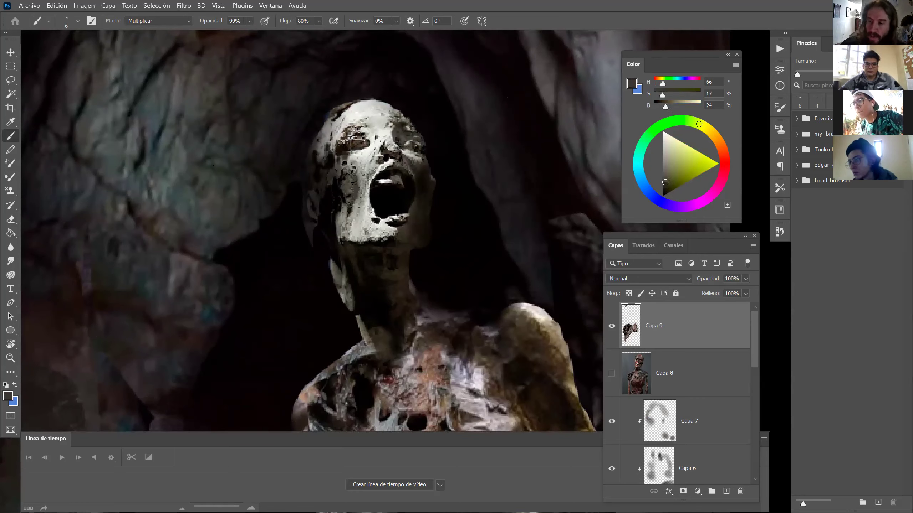
pyautogui.keyDown('alt'); pyautogui.click(348, 213); pyautogui.keyUp('alt')
pyautogui.moveTo(347, 213)
pyautogui.mouseDown()
pyautogui.moveTo(363, 187)
pyautogui.moveTo(360, 168)
pyautogui.mouseUp()
pyautogui.keyDown('alt'); pyautogui.click(334, 196); pyautogui.keyUp('alt')
pyautogui.moveTo(350, 182); pyautogui.dragTo(348, 182)
pyautogui.keyDown('alt'); pyautogui.click(348, 184); pyautogui.keyUp('alt')
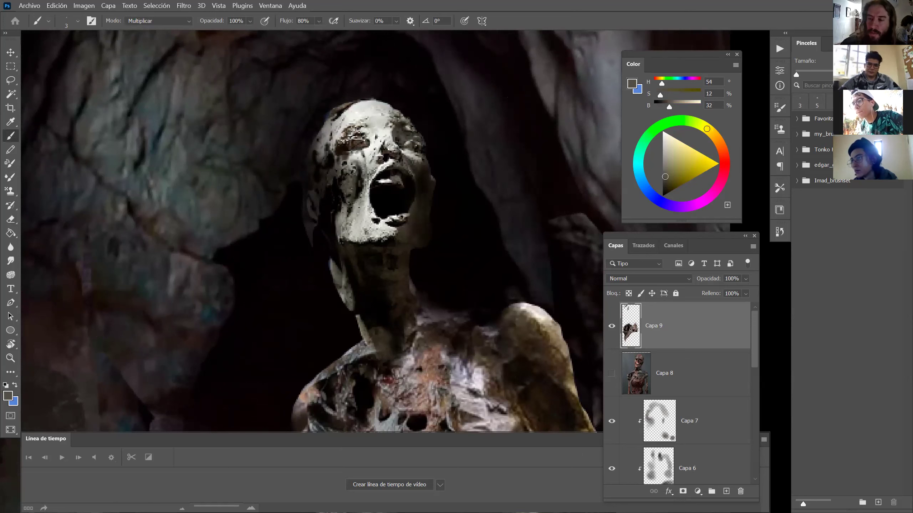
pyautogui.keyDown('alt'); pyautogui.click(360, 145); pyautogui.keyUp('alt')
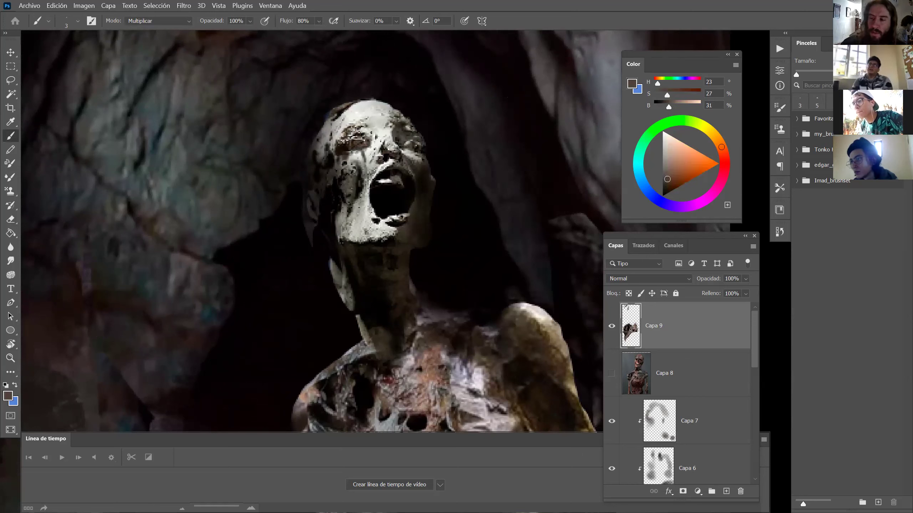
pyautogui.moveTo(370, 132); pyautogui.dragTo(373, 137)
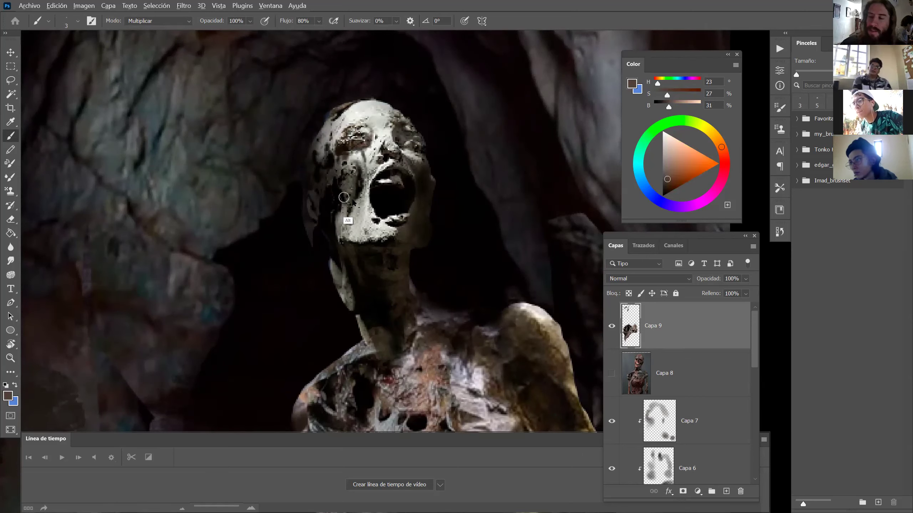
pyautogui.keyDown('alt'); pyautogui.click(354, 212); pyautogui.keyUp('alt')
pyautogui.moveTo(353, 213); pyautogui.dragTo(351, 219)
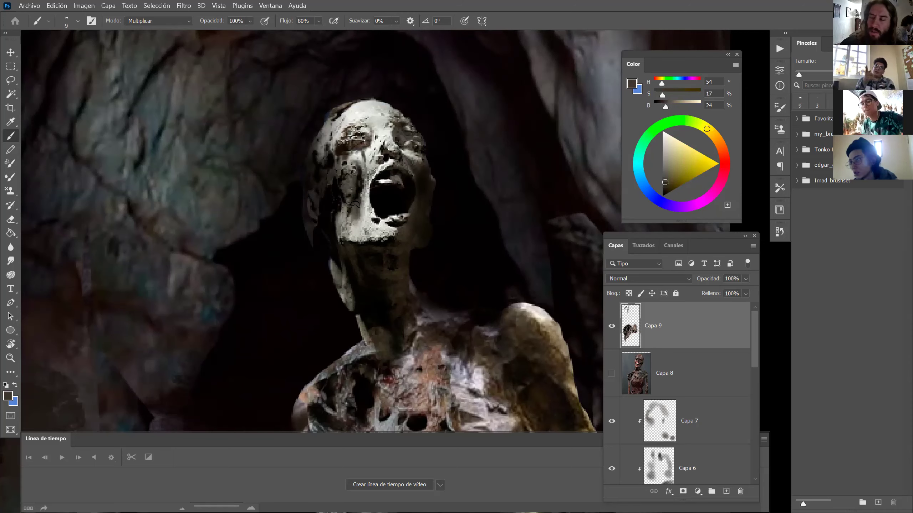
pyautogui.keyDown('alt'); pyautogui.click(354, 215); pyautogui.keyUp('alt')
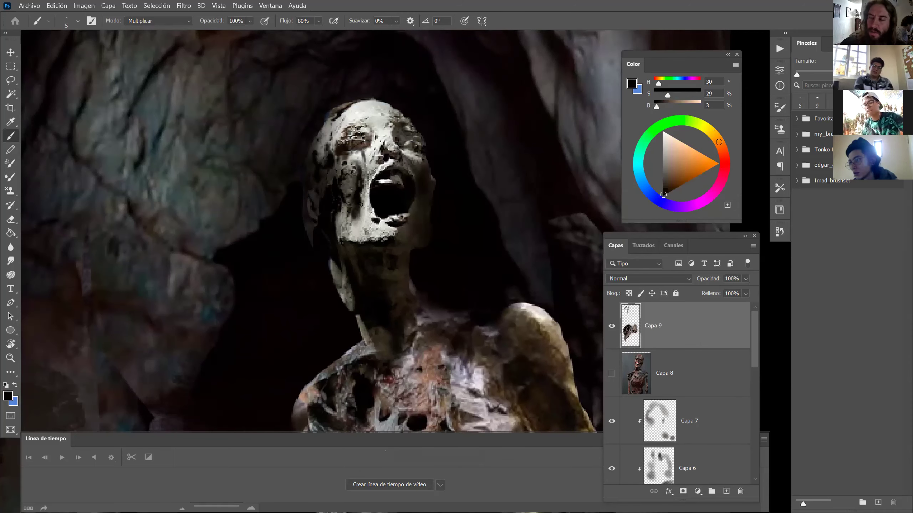
pyautogui.press('z')
pyautogui.moveTo(387, 200); pyautogui.dragTo(341, 202)
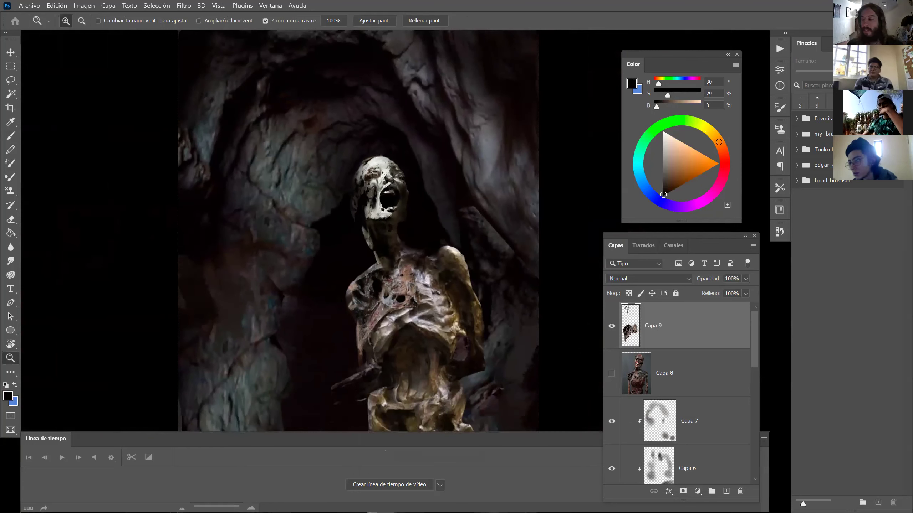
# Hide Capa 9, show the Capa 8 reference mummy and lasso its toothy jaw.
pyautogui.click(612, 326)
pyautogui.click(611, 373)
pyautogui.moveTo(377, 224); pyautogui.dragTo(388, 226)
pyautogui.press('l')
pyautogui.moveTo(381, 196); pyautogui.dragTo(399, 184)
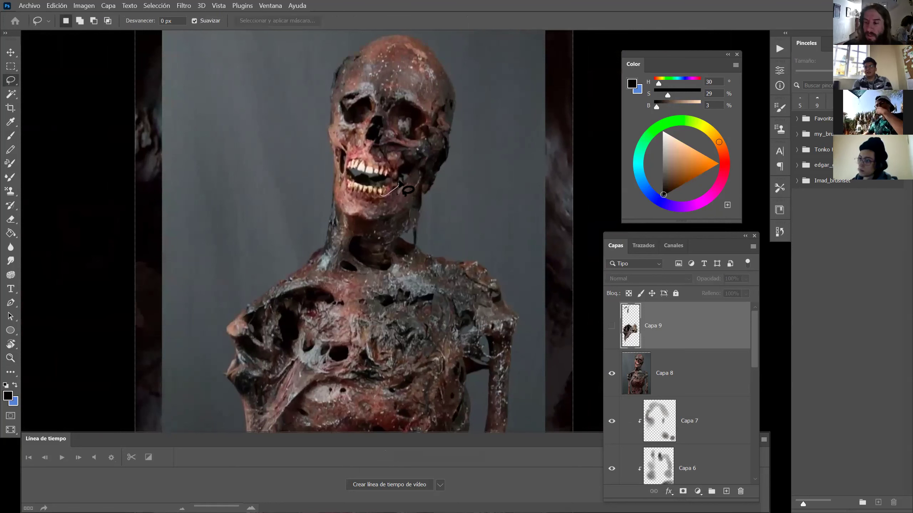
pyautogui.moveTo(351, 160)
pyautogui.mouseDown()
pyautogui.moveTo(340, 184)
pyautogui.moveTo(380, 205)
pyautogui.moveTo(414, 176)
pyautogui.moveTo(390, 144)
pyautogui.mouseUp()
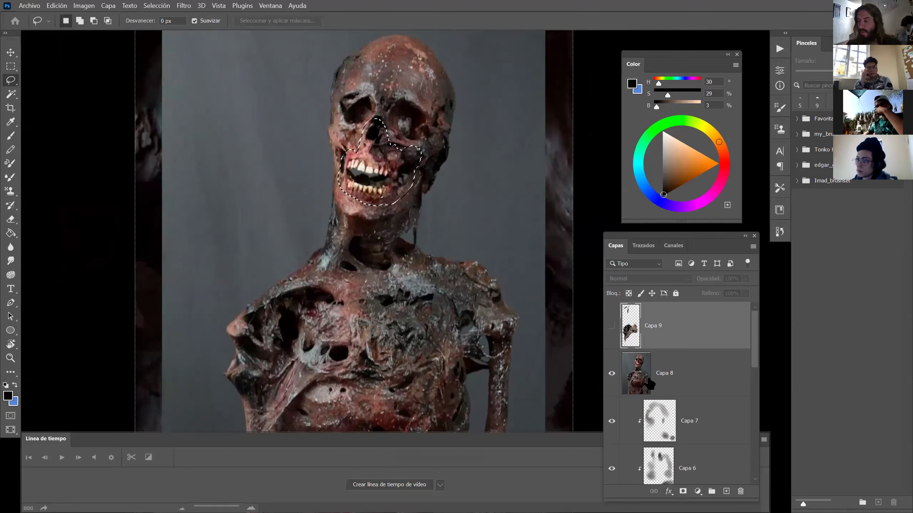
# Copy the jaw onto new layer Capa 10, hide Capa 8 and flip the jaw horizontally.
pyautogui.click(647, 383)
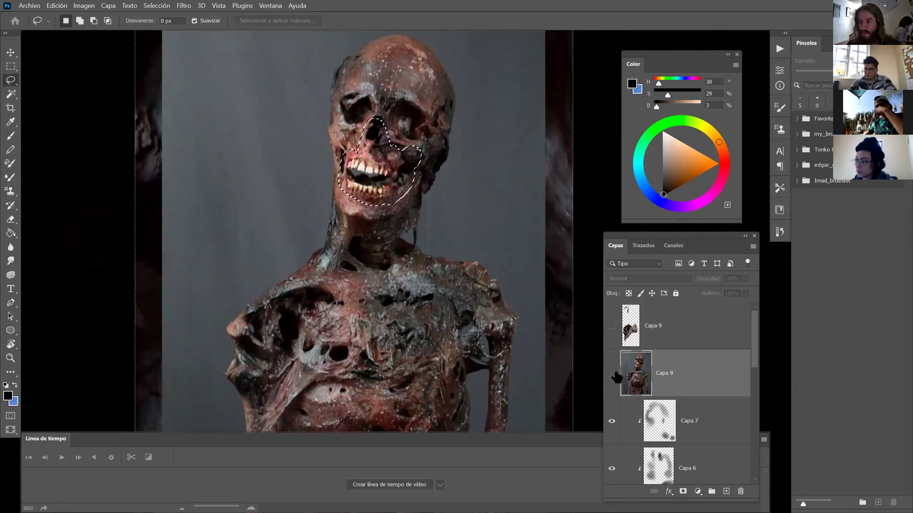
pyautogui.click(612, 374)
pyautogui.hotkey('ctrl', 'j')
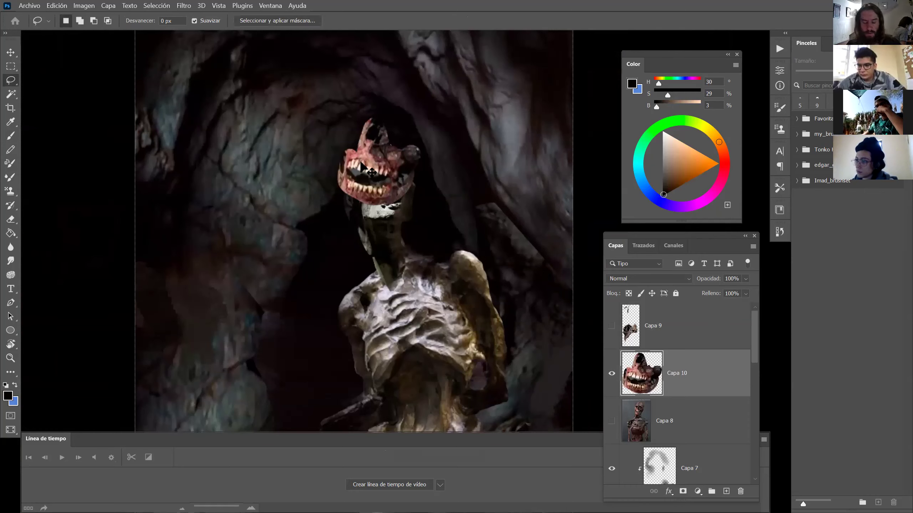
pyautogui.hotkey('ctrl', 'shift', 'h')
# Shrink the jaw to about 55%, tilt it 4° and distort it onto the screaming mouth.
pyautogui.hotkey('ctrl', 't')
pyautogui.moveTo(420, 118); pyautogui.dragTo(391, 194)
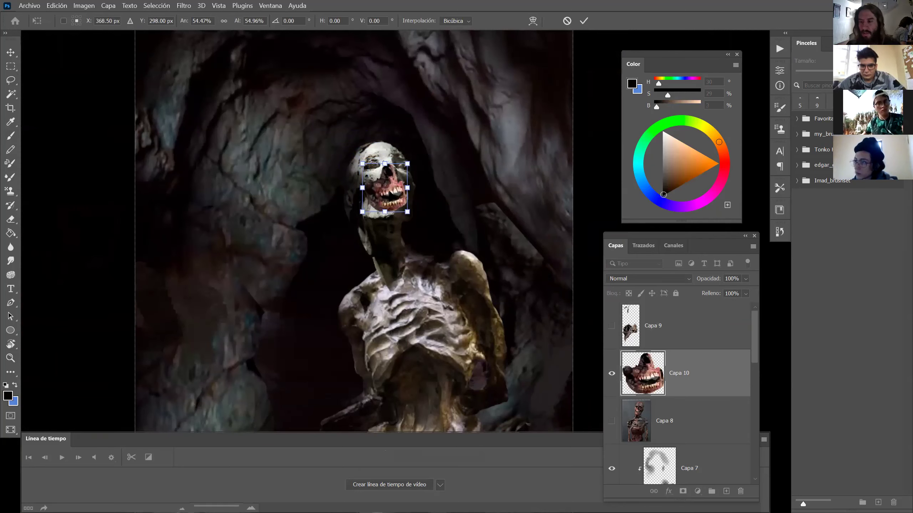
pyautogui.moveTo(407, 163)
pyautogui.mouseDown()
pyautogui.moveTo(368, 163)
pyautogui.moveTo(379, 183)
pyautogui.moveTo(429, 182)
pyautogui.mouseUp()
pyautogui.press('Return')
pyautogui.press('z')
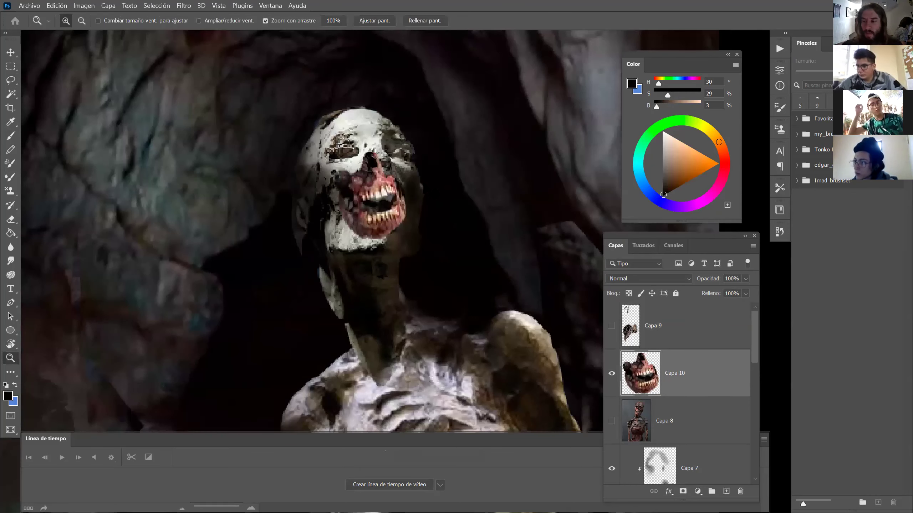
pyautogui.hotkey('ctrl', 't')
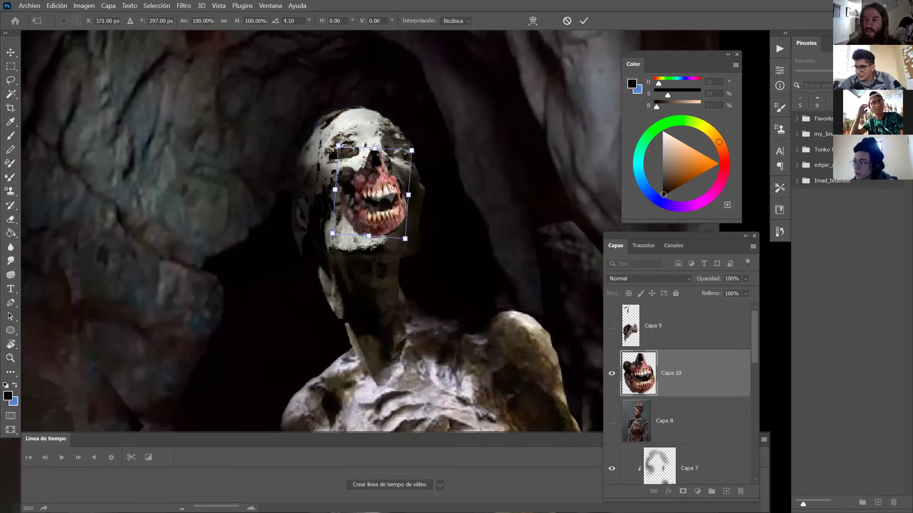
pyautogui.press('Return')
pyautogui.hotkey('ctrl', 'u')
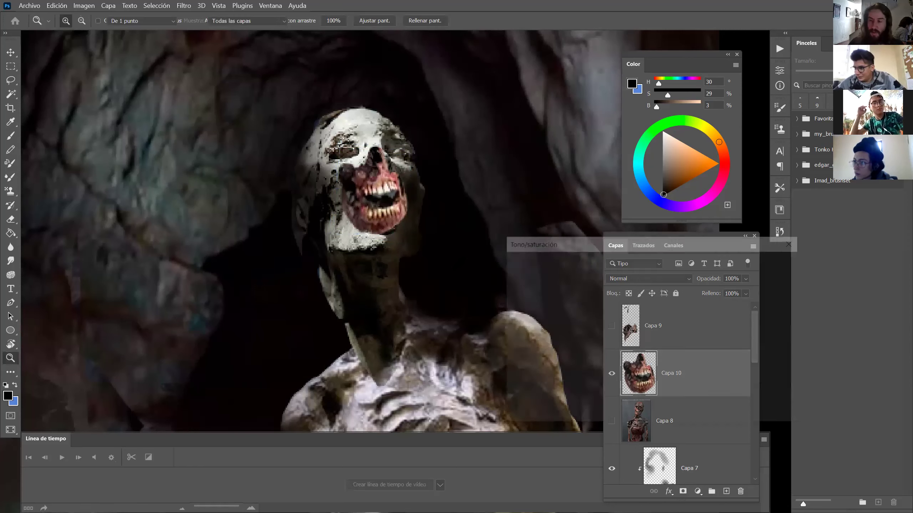
pyautogui.press('Escape')
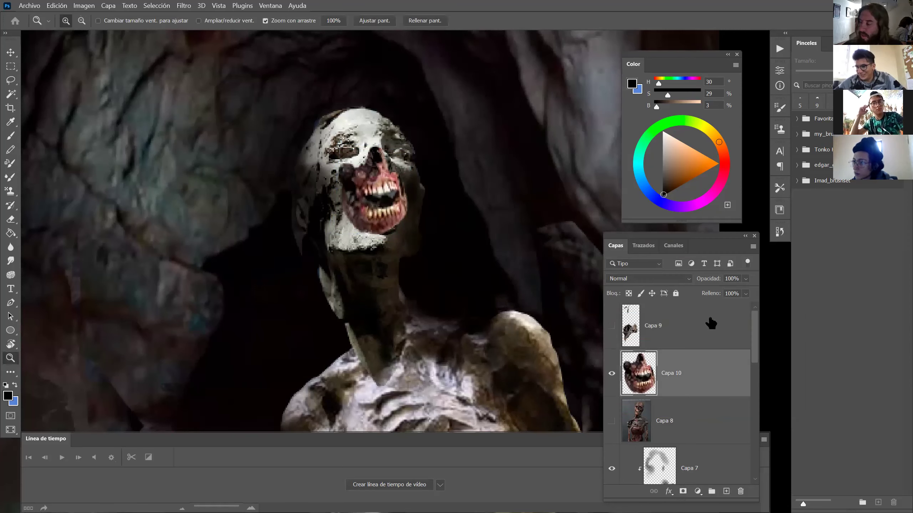
# Add a layer mask to Capa 10 and mask out the jaw's dark upper-left edge.
pyautogui.click(683, 491)
pyautogui.press('b')
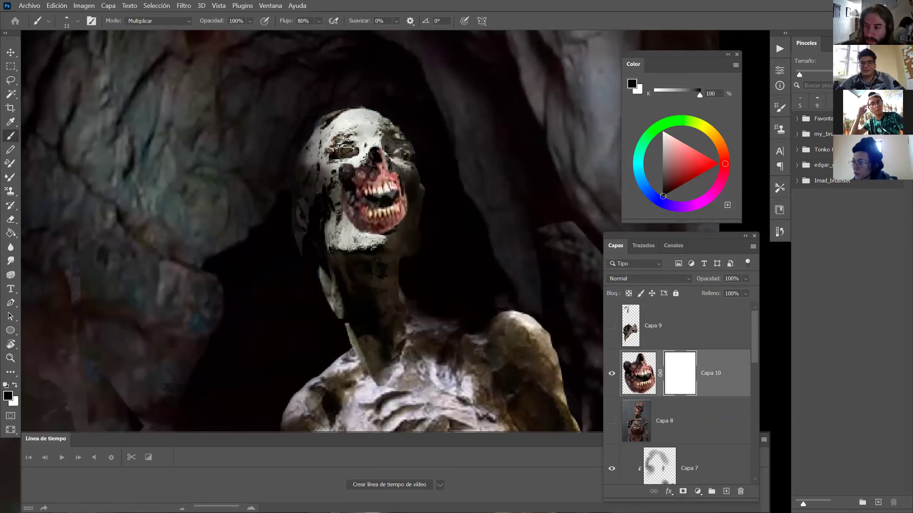
pyautogui.moveTo(344, 167)
pyautogui.mouseDown()
pyautogui.moveTo(360, 165)
pyautogui.moveTo(366, 177)
pyautogui.moveTo(357, 188)
pyautogui.mouseUp()
pyautogui.press('[')
pyautogui.rightClick(359, 179)
pyautogui.press(']')
pyautogui.press(']')
pyautogui.press(']')
pyautogui.press(']')
pyautogui.press(']')
pyautogui.press(']')
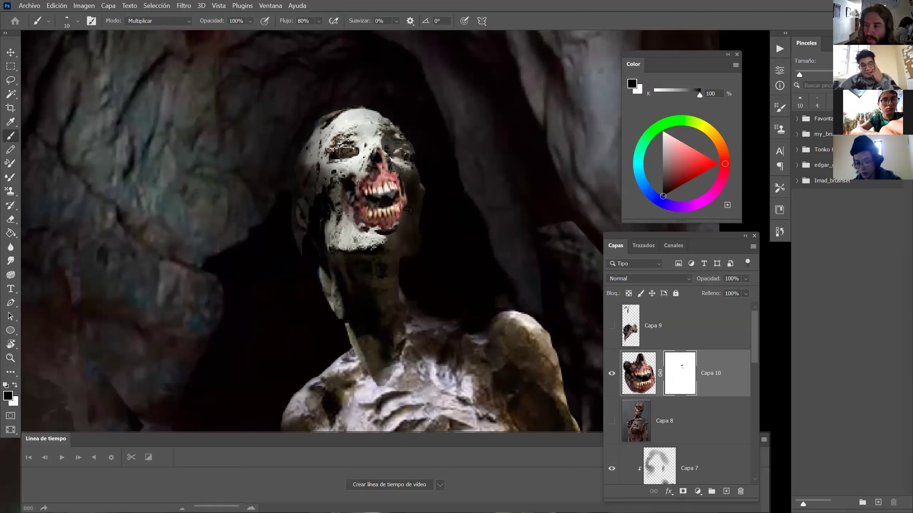
# Mask away more of the lip edge with grey tones, then reset colours and use a 13 px brush.
pyautogui.hotkey('alt', 'space')
pyautogui.moveTo(400, 182); pyautogui.dragTo(400, 176)
pyautogui.keyDown('alt'); pyautogui.click(399, 176); pyautogui.keyUp('alt')
pyautogui.keyDown('alt'); pyautogui.click(400, 176); pyautogui.keyUp('alt')
pyautogui.press('[')
pyautogui.press('[')
pyautogui.press('[')
pyautogui.press('[')
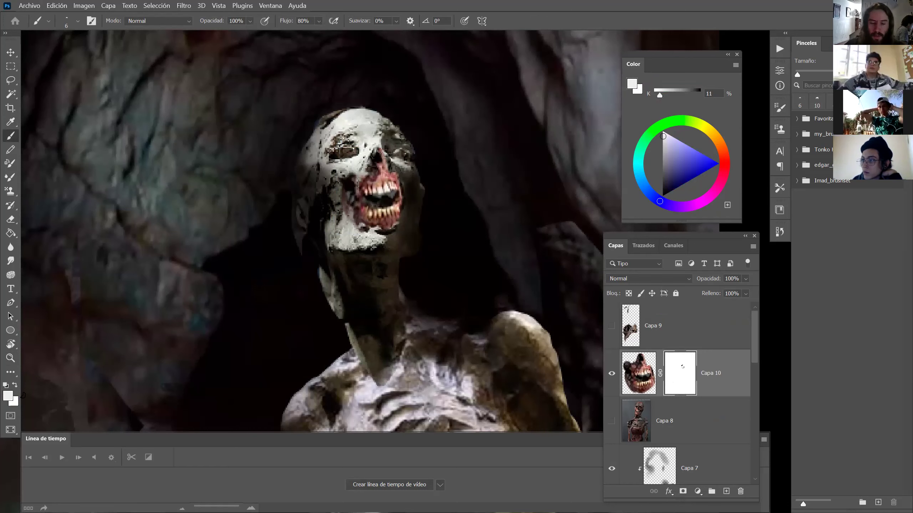
pyautogui.click(6, 385)
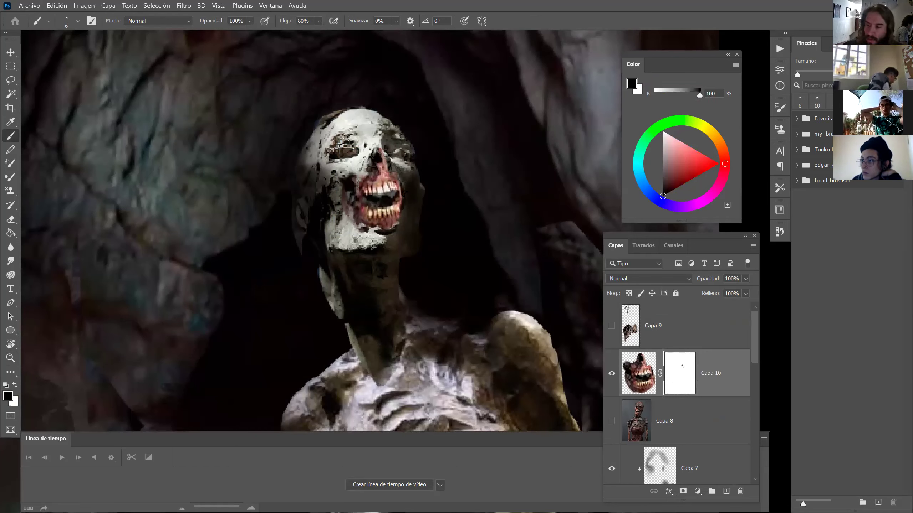
pyautogui.keyDown('alt'); pyautogui.moveTo(398, 199); pyautogui.dragTo(405, 200); pyautogui.keyUp('alt')
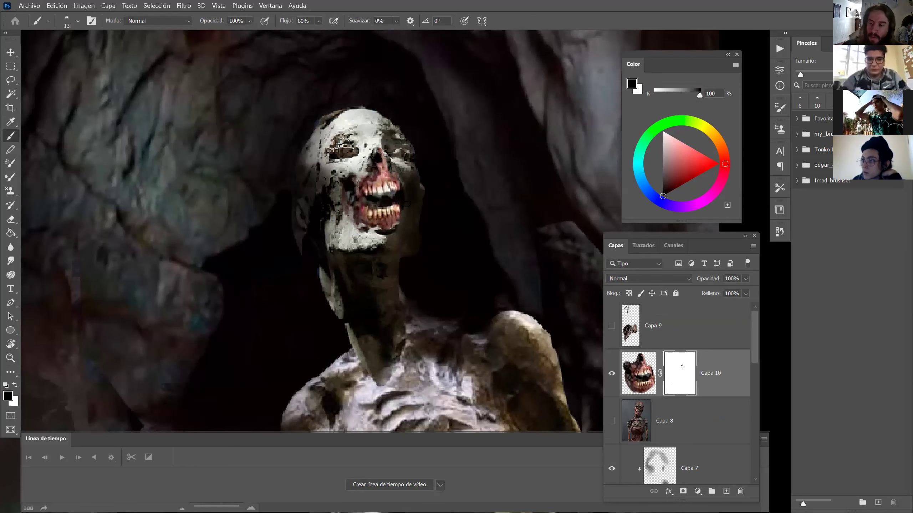
# Desaturate the jaw to -38 and darken it with Hue/Saturation.
pyautogui.press('z')
pyautogui.moveTo(481, 218); pyautogui.dragTo(444, 219)
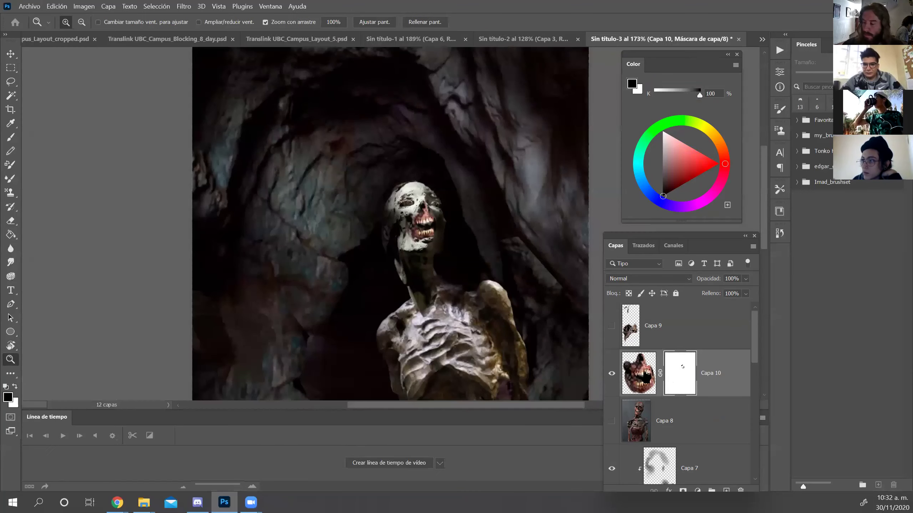
pyautogui.hotkey('ctrl', 'u')
pyautogui.moveTo(620, 344); pyautogui.dragTo(608, 371)
pyautogui.click(774, 265)
# Show Capa 9 again and paint sampled light and mid greys over the skull face.
pyautogui.moveTo(412, 202)
pyautogui.mouseDown()
pyautogui.moveTo(463, 207)
pyautogui.moveTo(442, 213)
pyautogui.moveTo(457, 219)
pyautogui.mouseUp()
pyautogui.keyDown('alt'); pyautogui.click(458, 193); pyautogui.keyUp('alt')
pyautogui.click(666, 330)
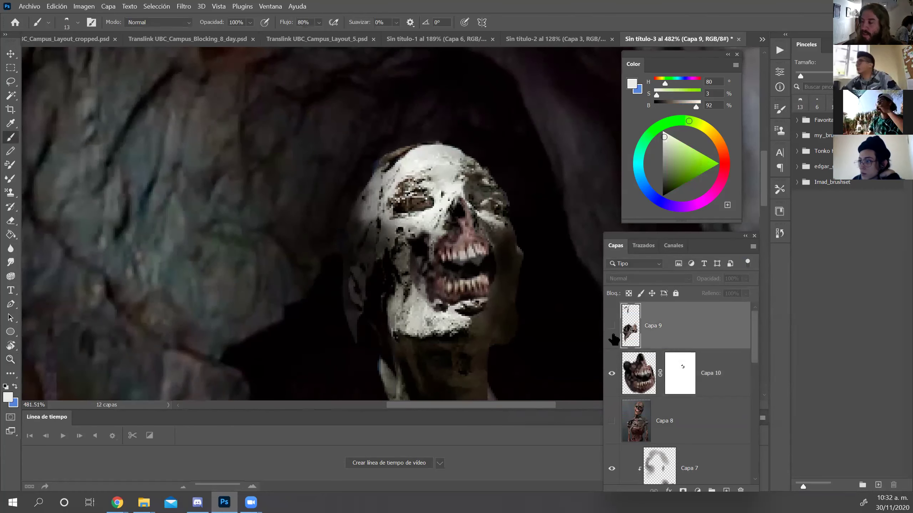
pyautogui.click(612, 327)
pyautogui.moveTo(444, 205); pyautogui.dragTo(442, 204)
pyautogui.keyDown('alt'); pyautogui.click(426, 273); pyautogui.keyUp('alt')
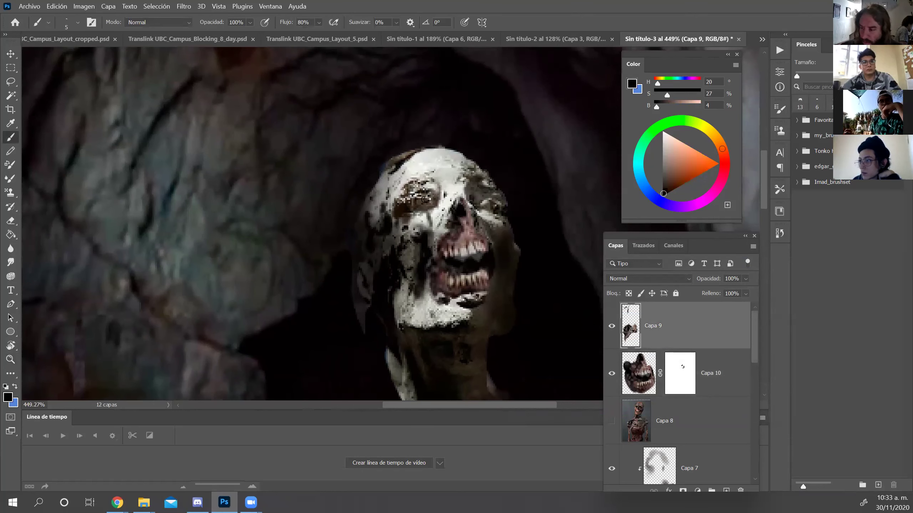
pyautogui.moveTo(462, 206); pyautogui.dragTo(457, 207)
pyautogui.keyDown('alt'); pyautogui.click(464, 214); pyautogui.keyUp('alt')
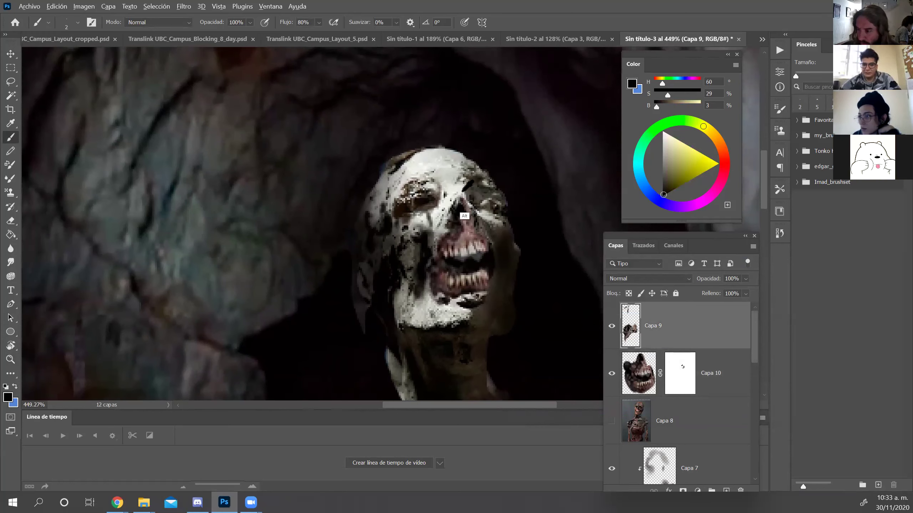
pyautogui.keyDown('alt'); pyautogui.click(467, 210); pyautogui.keyUp('alt')
pyautogui.press(']')
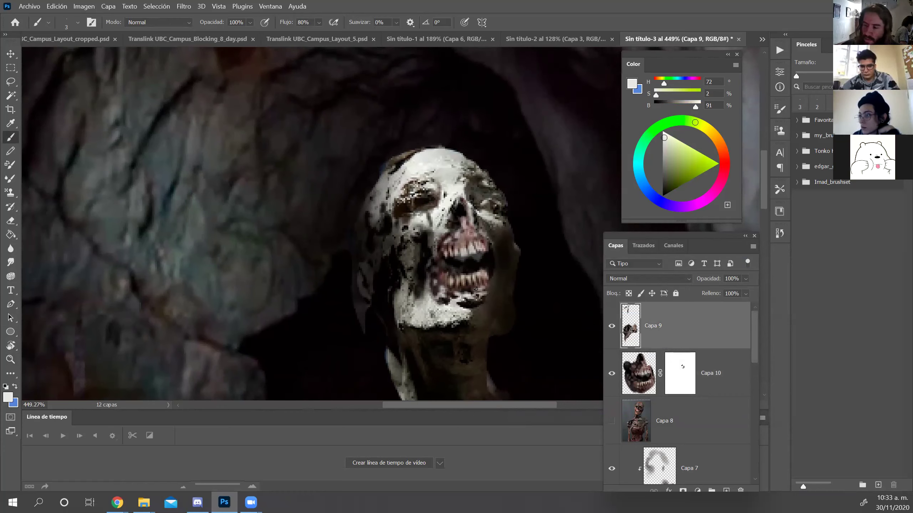
pyautogui.keyDown('alt'); pyautogui.click(477, 297); pyautogui.keyUp('alt')
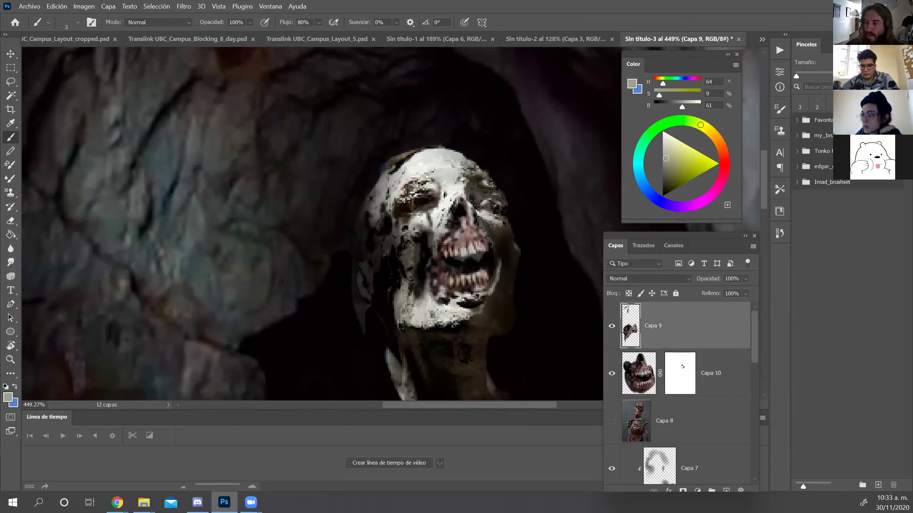
# Zoom out to frame the whole figure and select the Capa 6 layer.
pyautogui.press('z')
pyautogui.moveTo(505, 236); pyautogui.dragTo(482, 216)
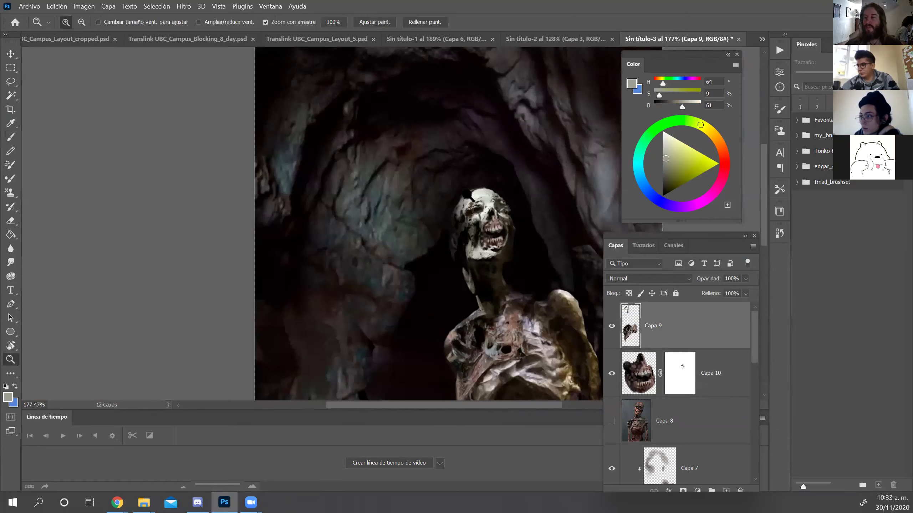
pyautogui.moveTo(491, 250); pyautogui.dragTo(458, 252)
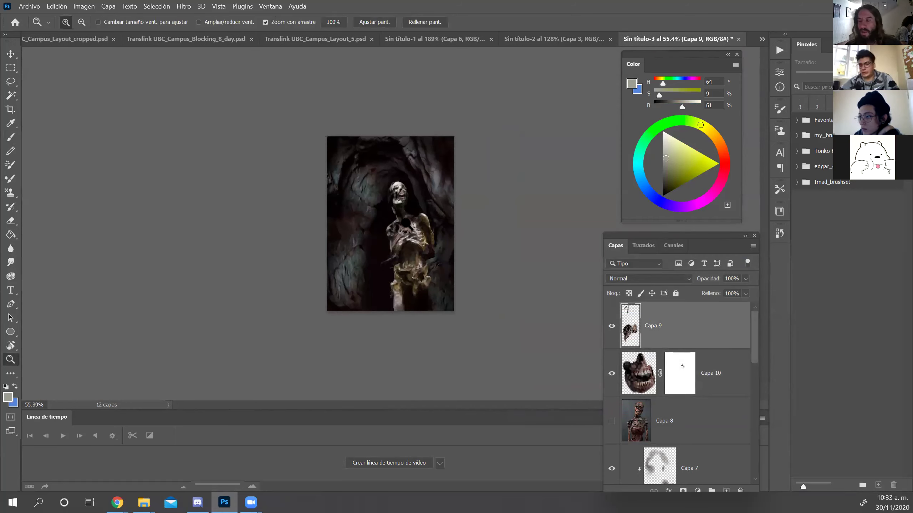
pyautogui.moveTo(406, 223); pyautogui.dragTo(425, 229)
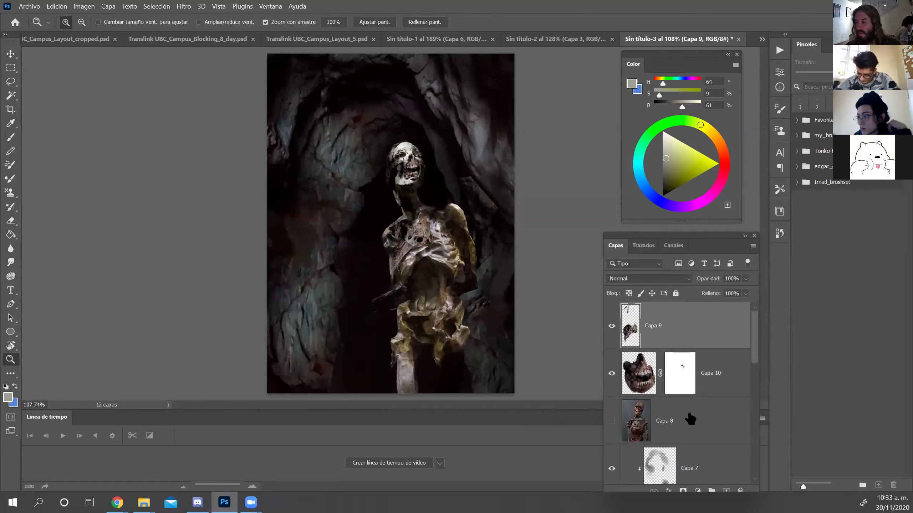
pyautogui.scroll(-3, 690, 419)
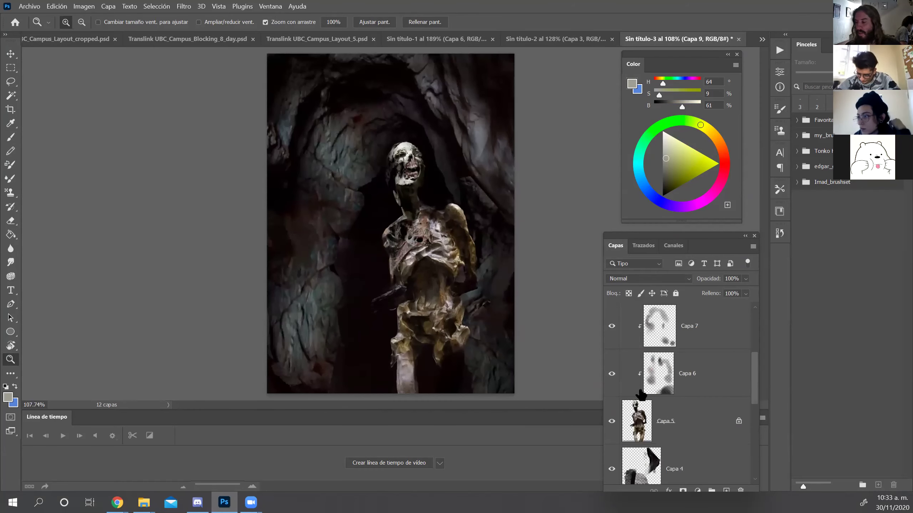
pyautogui.click(666, 324)
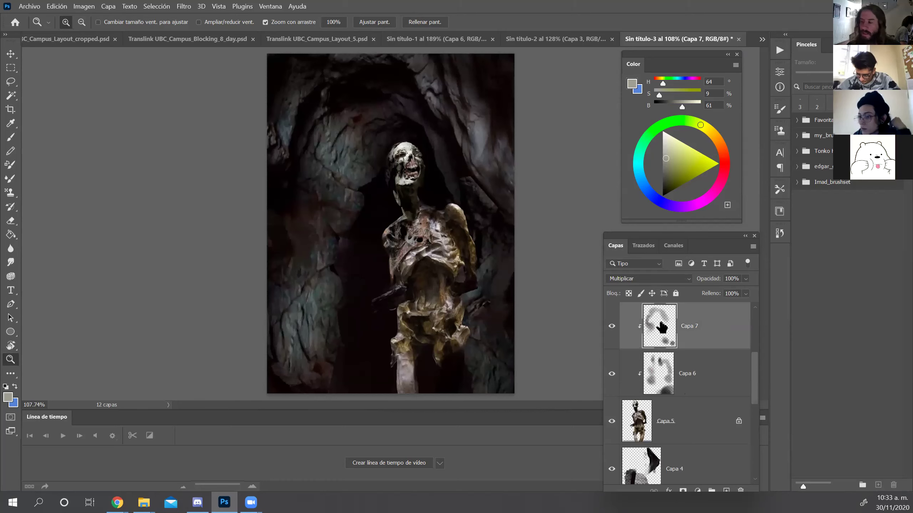
pyautogui.click(655, 378)
# Paint near-black with a large brush over the ribs, belly, thigh and hip.
pyautogui.press('b')
pyautogui.keyDown('alt'); pyautogui.click(367, 279); pyautogui.keyUp('alt')
pyautogui.moveTo(433, 301)
pyautogui.mouseDown()
pyautogui.moveTo(468, 335)
pyautogui.moveTo(457, 318)
pyautogui.moveTo(476, 316)
pyautogui.mouseUp()
pyautogui.rightClick(467, 333)
pyautogui.moveTo(455, 279); pyautogui.dragTo(433, 271)
pyautogui.moveTo(432, 275); pyautogui.dragTo(415, 306)
pyautogui.moveTo(423, 402)
pyautogui.mouseDown()
pyautogui.moveTo(411, 363)
pyautogui.moveTo(426, 370)
pyautogui.mouseUp()
# With a smaller brush, darken the shoulder, arm and nearby rock.
pyautogui.moveTo(471, 222); pyautogui.dragTo(464, 223)
pyautogui.moveTo(456, 185)
pyautogui.mouseDown()
pyautogui.moveTo(470, 230)
pyautogui.moveTo(491, 198)
pyautogui.moveTo(464, 205)
pyautogui.moveTo(453, 223)
pyautogui.mouseUp()
pyautogui.keyDown('alt'); pyautogui.rightClick(479, 224); pyautogui.keyUp('alt')
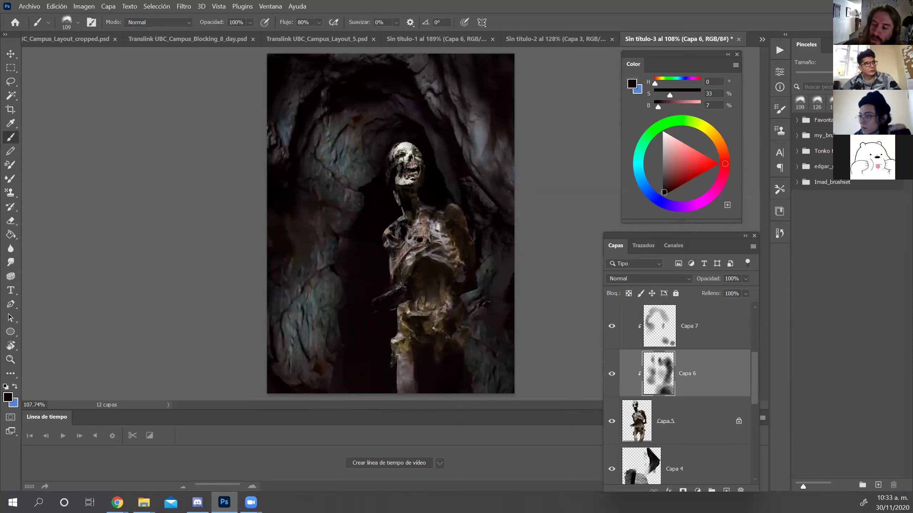
pyautogui.press('z')
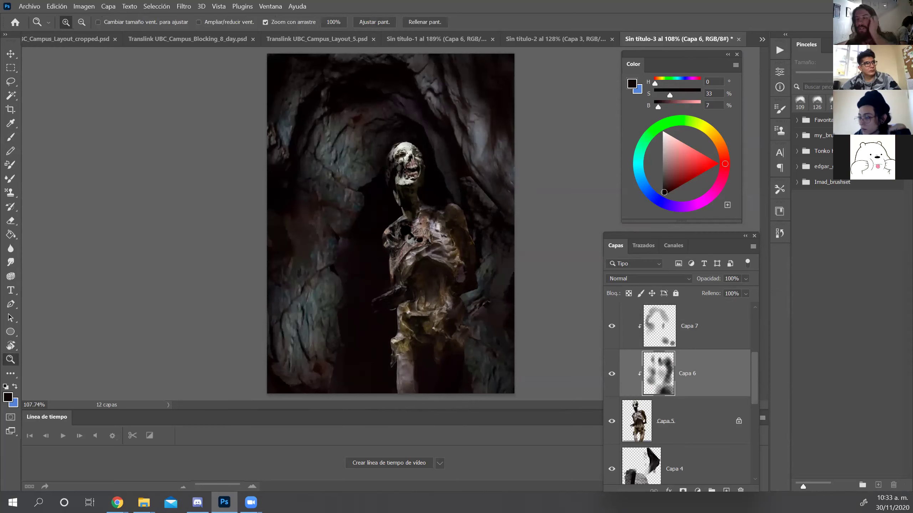
pyautogui.moveTo(405, 230); pyautogui.dragTo(400, 221)
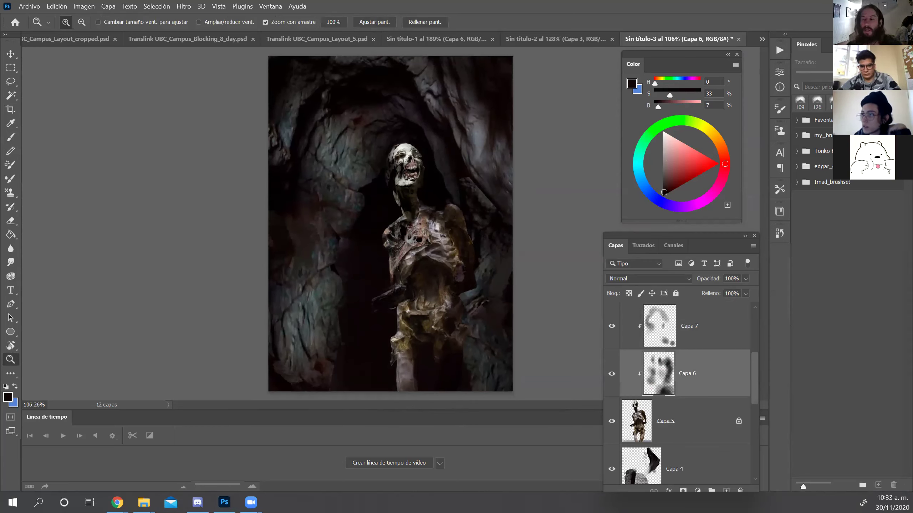
pyautogui.hotkey('alt', 'Tab')
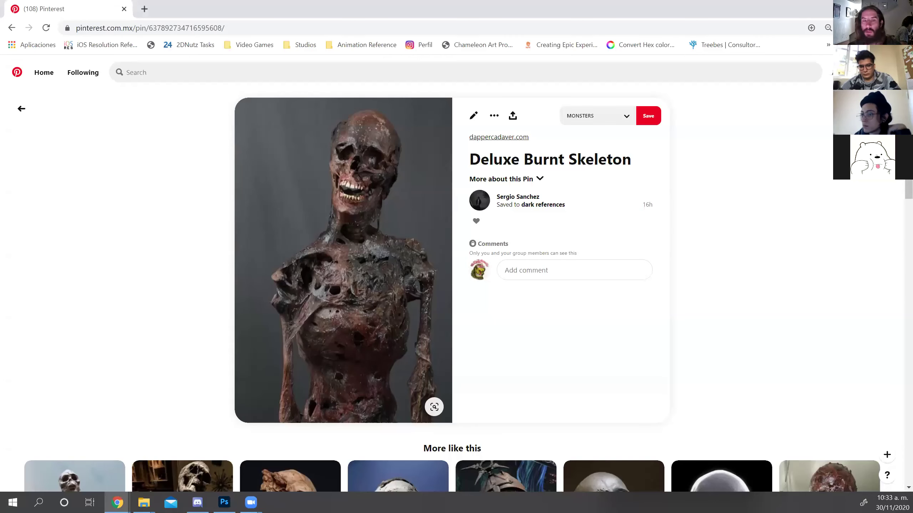
# From the dark references board, open the La Mort Saint-Innocent pin and use Copiar imagen.
pyautogui.click(21, 109)
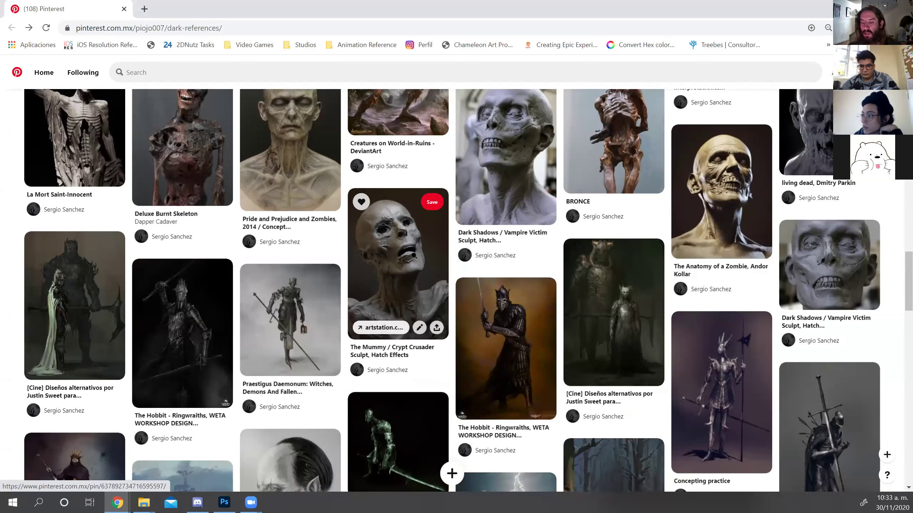
pyautogui.scroll(5, 414, 255)
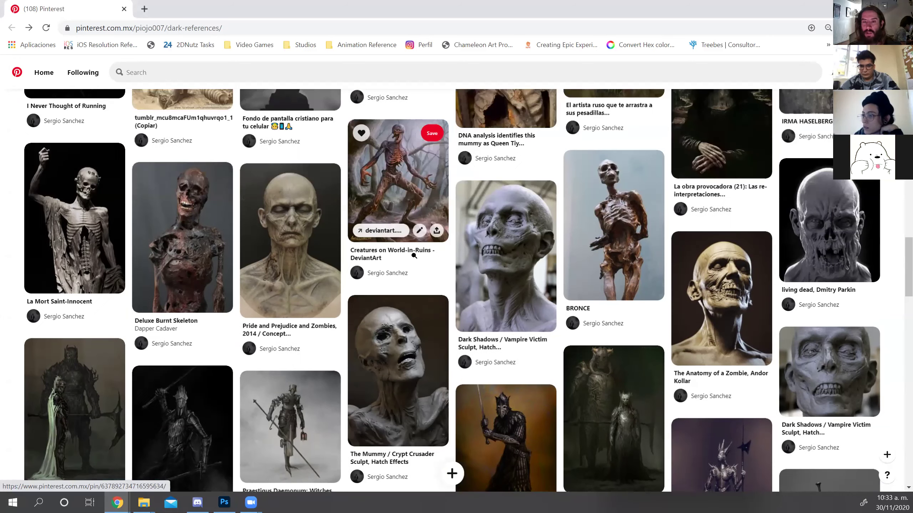
pyautogui.scroll(3, 414, 256)
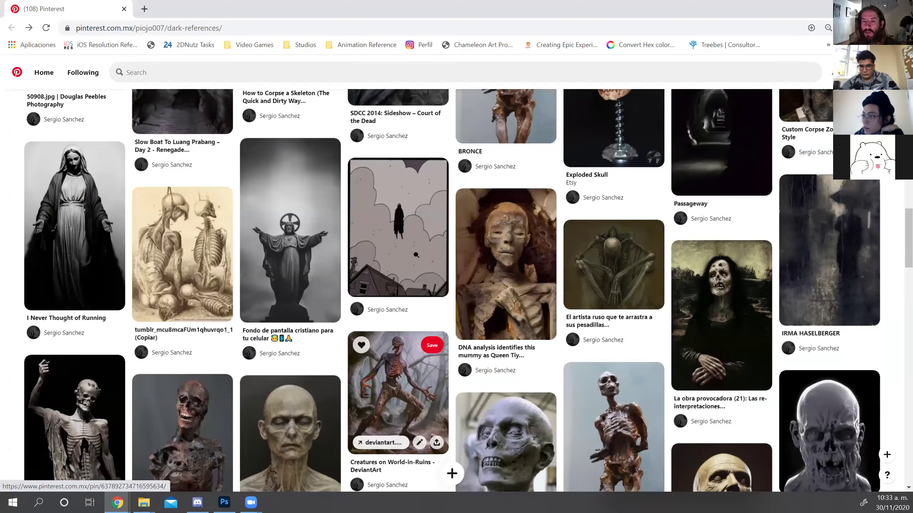
pyautogui.scroll(4, 416, 255)
pyautogui.scroll(1, 417, 258)
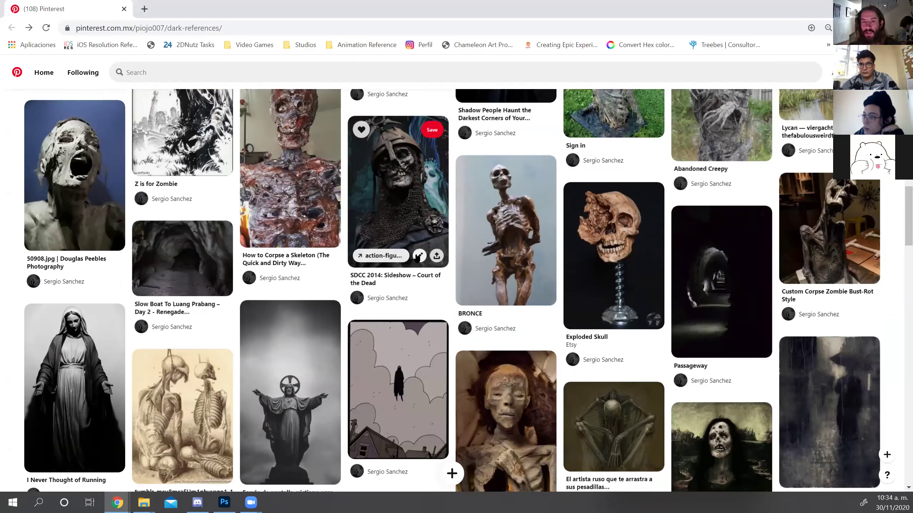
pyautogui.scroll(5, 417, 256)
pyautogui.scroll(2, 399, 324)
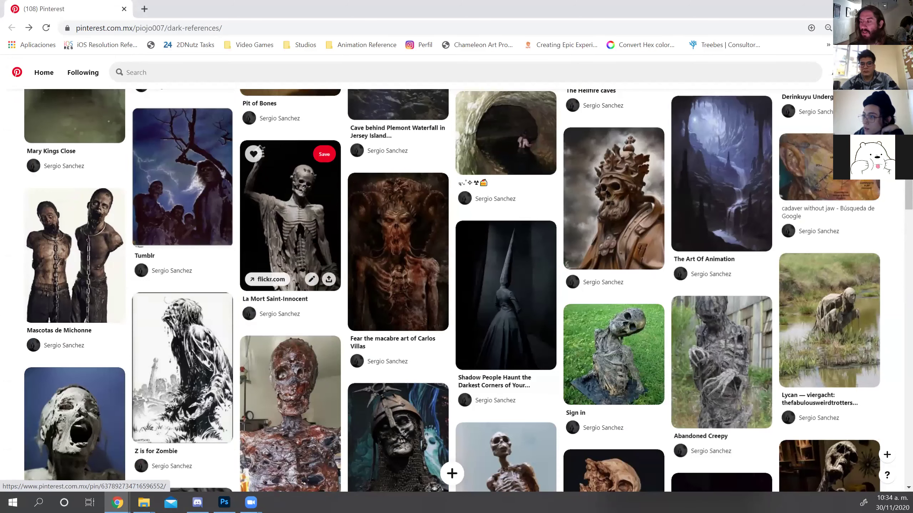
pyautogui.click(290, 216)
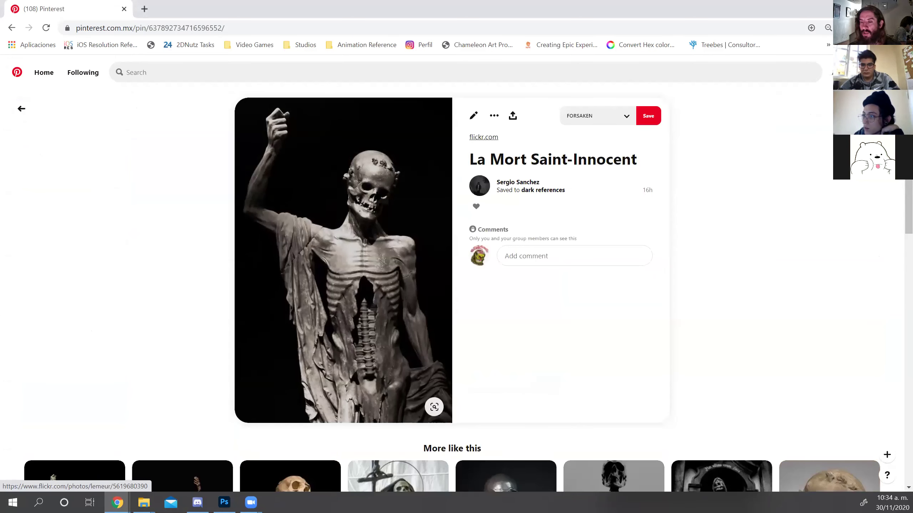
pyautogui.rightClick(377, 193)
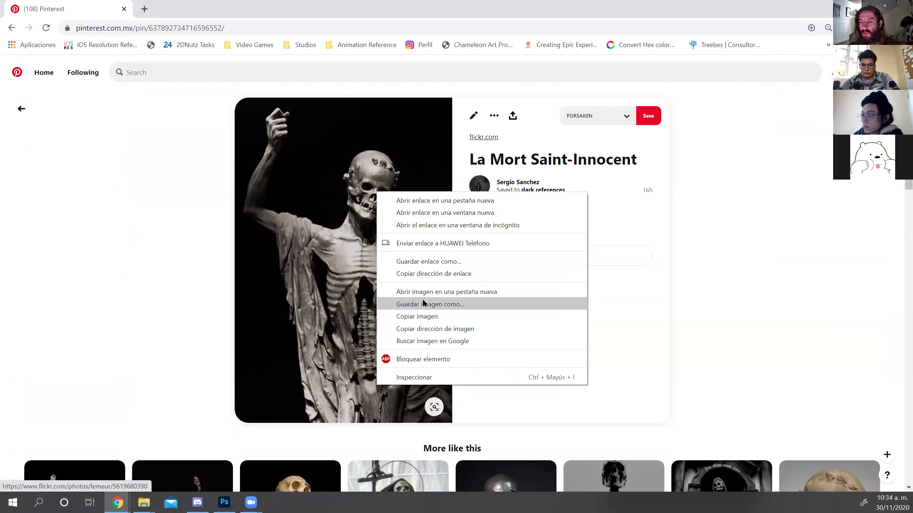
pyautogui.click(421, 315)
pyautogui.hotkey('alt', 'Tab')
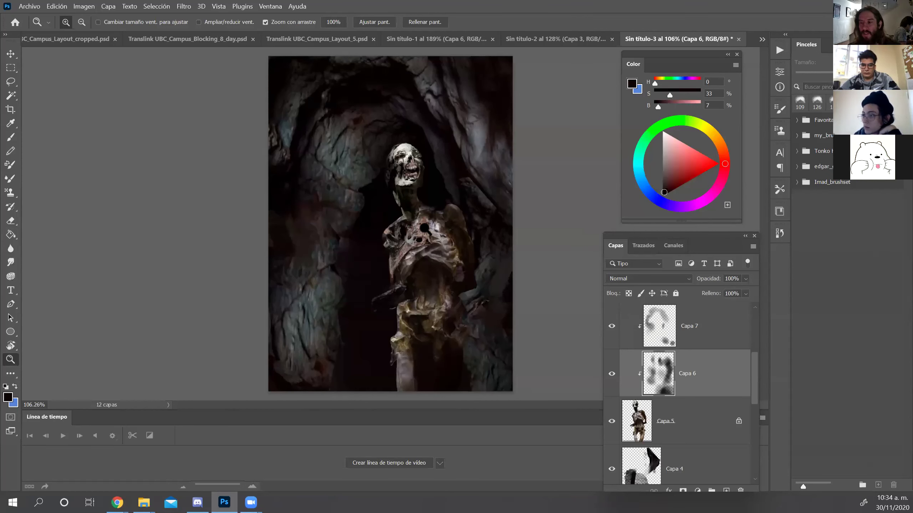
# On Capa 7, paint darker grey shading near the skull with a small brush.
pyautogui.moveTo(451, 181); pyautogui.dragTo(425, 202)
pyautogui.press('v')
pyautogui.press('z')
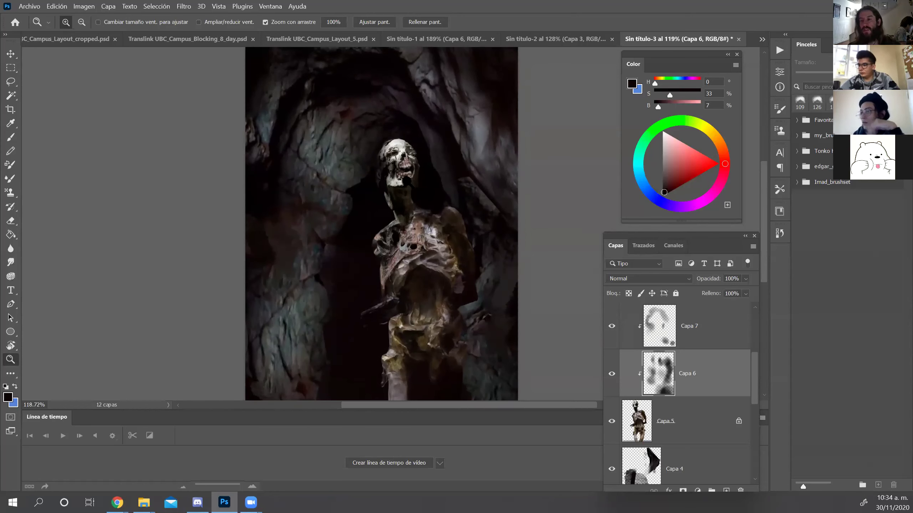
pyautogui.press('v')
pyautogui.keyDown('ctrl'); pyautogui.click(397, 216); pyautogui.keyUp('ctrl')
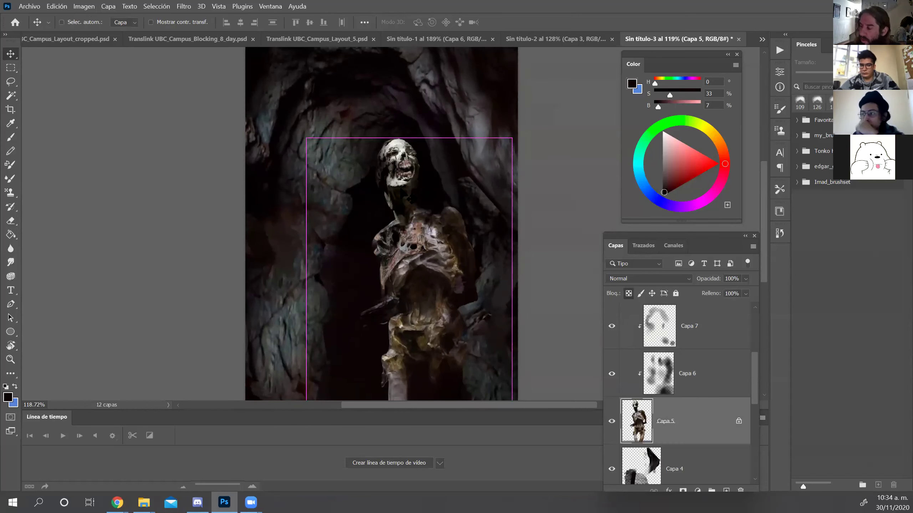
pyautogui.click(662, 336)
pyautogui.press('b')
pyautogui.keyDown('alt'); pyautogui.click(433, 176); pyautogui.keyUp('alt')
pyautogui.moveTo(415, 144); pyautogui.dragTo(393, 135)
pyautogui.moveTo(403, 141)
pyautogui.mouseDown()
pyautogui.moveTo(386, 148)
pyautogui.moveTo(391, 185)
pyautogui.mouseUp()
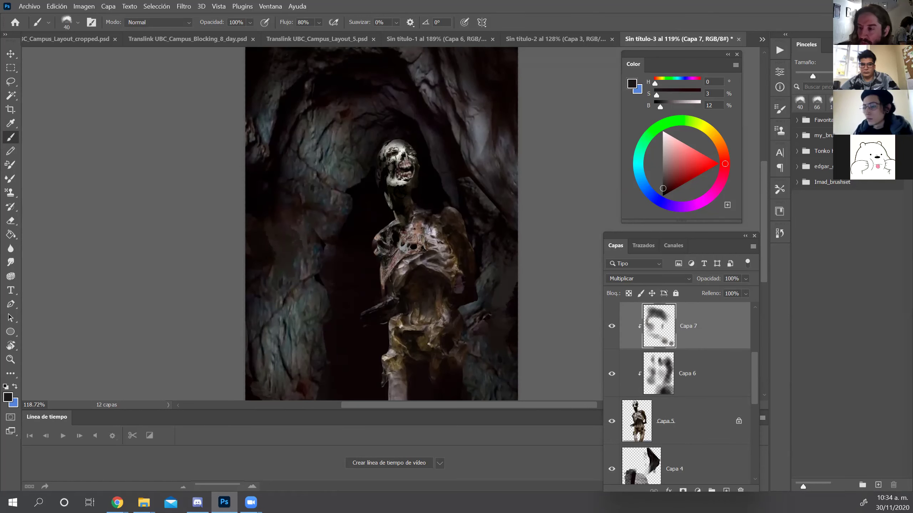
# Paste the statue image as Capa 11, move it down-left, and place it below Capa 5.
pyautogui.press('z')
pyautogui.moveTo(351, 230); pyautogui.dragTo(442, 233)
pyautogui.press('f')
pyautogui.moveTo(508, 257); pyautogui.dragTo(426, 257)
pyautogui.press('v')
pyautogui.hotkey('ctrl', 'v')
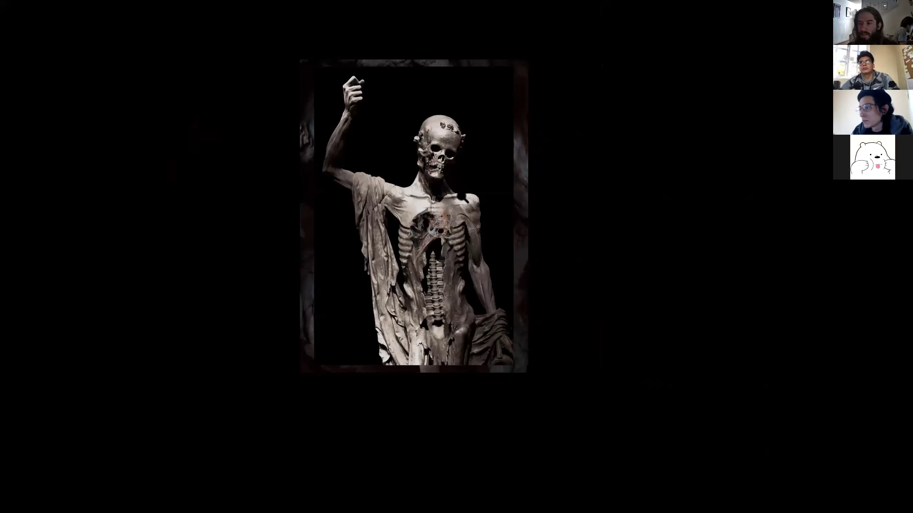
pyautogui.press('v')
pyautogui.moveTo(465, 205); pyautogui.dragTo(414, 286)
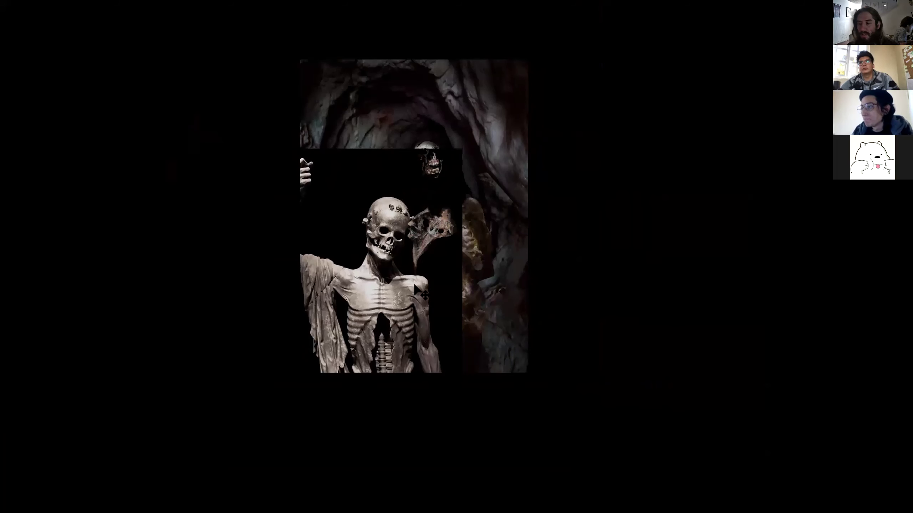
pyautogui.press('f')
pyautogui.moveTo(732, 337); pyautogui.dragTo(609, 375)
# Scale the statue to about 47% beside the mummy and add a layer mask.
pyautogui.hotkey('ctrl', 't')
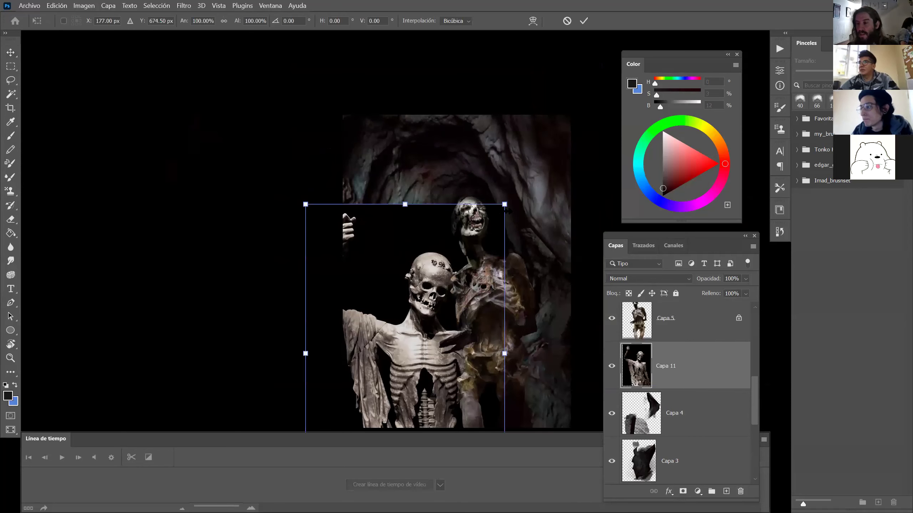
pyautogui.moveTo(506, 204); pyautogui.dragTo(450, 285)
pyautogui.moveTo(417, 360); pyautogui.dragTo(432, 318)
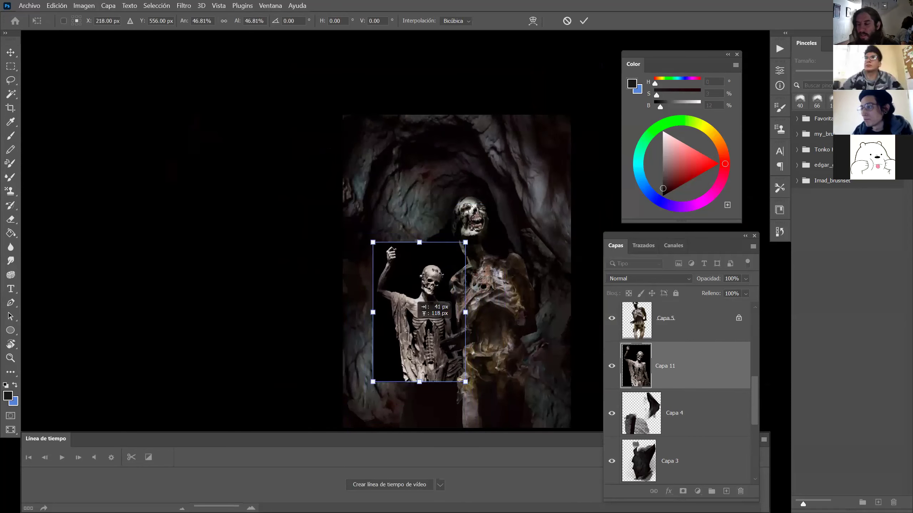
pyautogui.press('Return')
pyautogui.press('e')
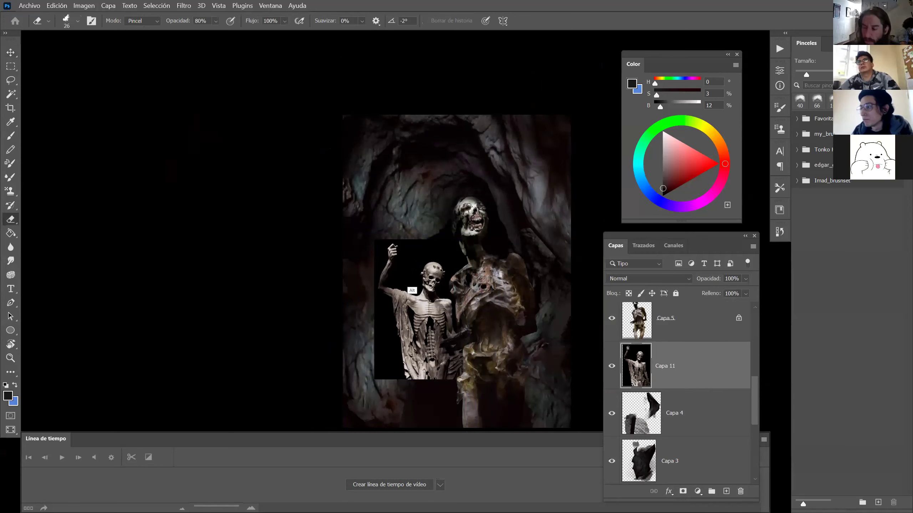
pyautogui.click(682, 491)
# Mask out the statue's black backdrop beside the raised arm and to its left.
pyautogui.press('b')
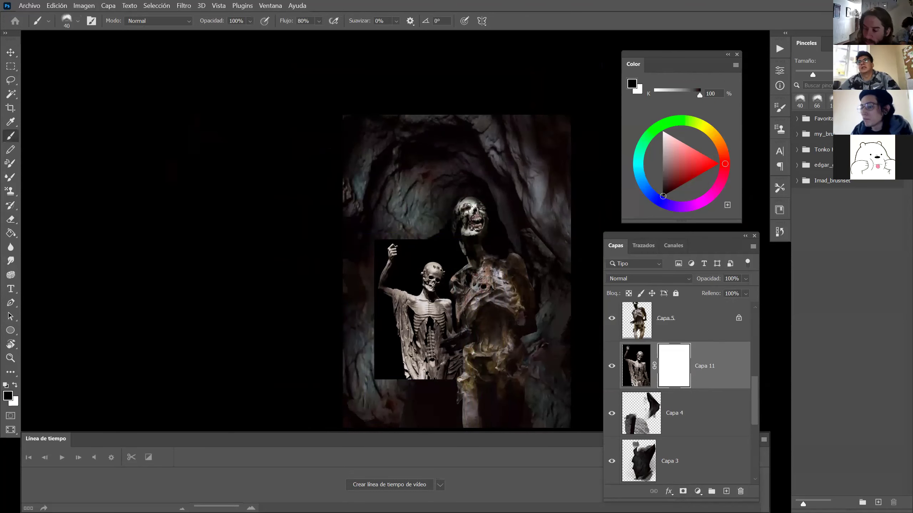
pyautogui.moveTo(412, 221); pyautogui.dragTo(424, 245)
pyautogui.keyDown('alt'); pyautogui.rightClick(431, 259); pyautogui.keyUp('alt')
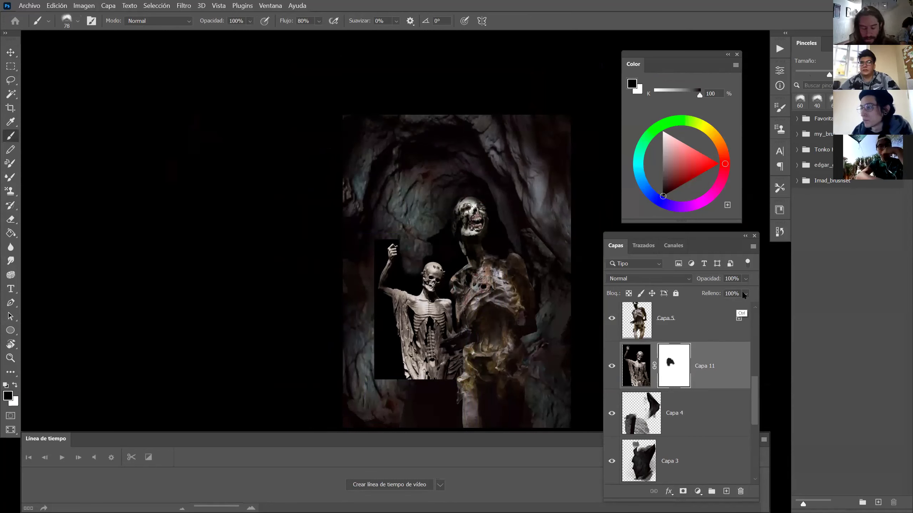
pyautogui.press('v')
pyautogui.moveTo(429, 366); pyautogui.dragTo(431, 357)
pyautogui.press('e')
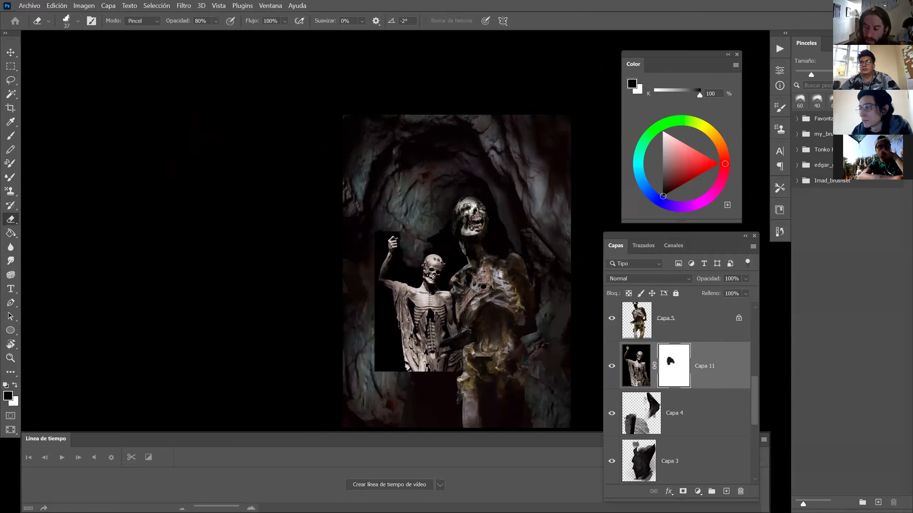
pyautogui.press('b')
pyautogui.moveTo(384, 393)
pyautogui.mouseDown()
pyautogui.moveTo(386, 324)
pyautogui.moveTo(388, 359)
pyautogui.moveTo(376, 297)
pyautogui.moveTo(381, 219)
pyautogui.moveTo(404, 265)
pyautogui.moveTo(407, 247)
pyautogui.mouseUp()
pyautogui.keyDown('alt'); pyautogui.rightClick(399, 245); pyautogui.keyUp('alt')
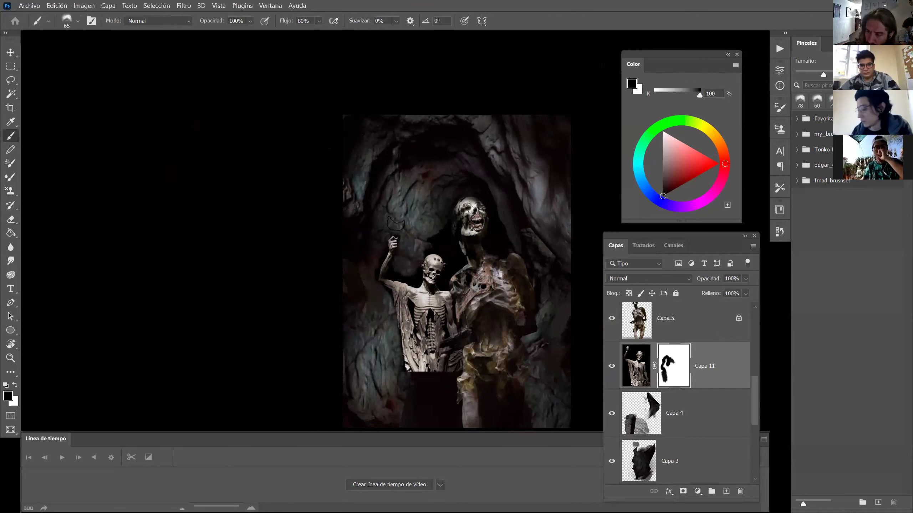
pyautogui.keyDown('alt'); pyautogui.rightClick(438, 232); pyautogui.keyUp('alt')
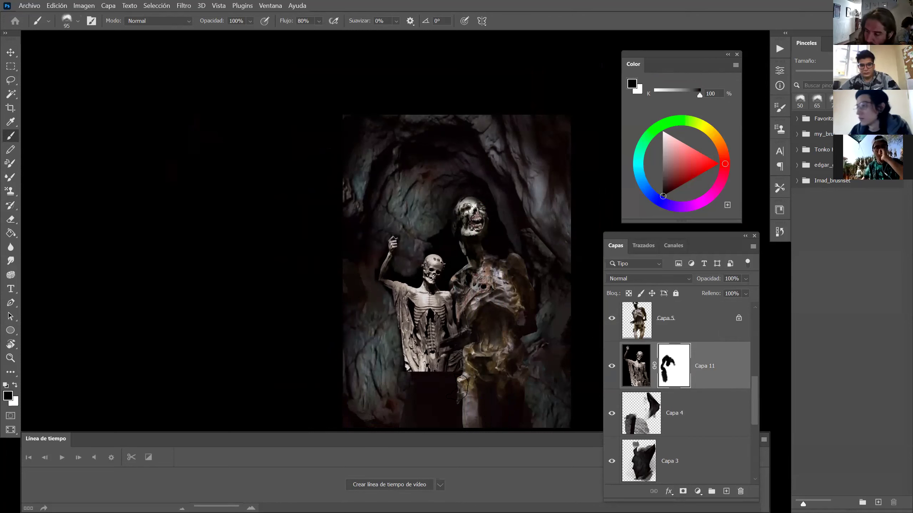
# Mask away the small skeleton's bottom edge and part of its arm and ribs.
pyautogui.press('e')
pyautogui.click(674, 375)
pyautogui.press('b')
pyautogui.moveTo(464, 363)
pyautogui.mouseDown()
pyautogui.moveTo(419, 374)
pyautogui.moveTo(432, 359)
pyautogui.moveTo(401, 363)
pyautogui.moveTo(451, 383)
pyautogui.moveTo(462, 367)
pyautogui.mouseUp()
pyautogui.keyDown('alt'); pyautogui.rightClick(440, 377); pyautogui.keyUp('alt')
pyautogui.keyDown('alt'); pyautogui.rightClick(467, 305); pyautogui.keyUp('alt')
pyautogui.moveTo(461, 308)
pyautogui.mouseDown()
pyautogui.moveTo(440, 323)
pyautogui.moveTo(437, 309)
pyautogui.mouseUp()
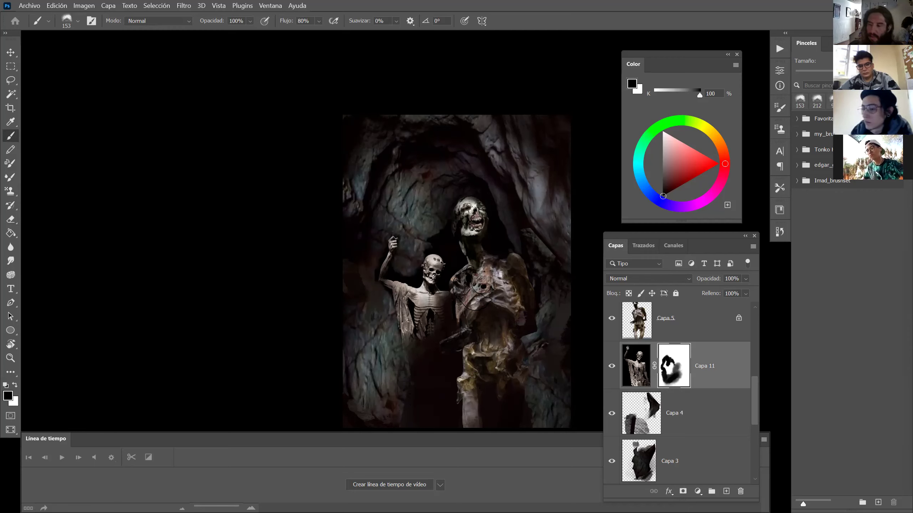
# Tilt the small skeleton about -13° and move it lower.
pyautogui.hotkey('ctrl', 't')
pyautogui.moveTo(501, 385); pyautogui.dragTo(516, 365)
pyautogui.moveTo(442, 311)
pyautogui.mouseDown()
pyautogui.moveTo(442, 337)
pyautogui.moveTo(451, 312)
pyautogui.mouseUp()
pyautogui.press('Return')
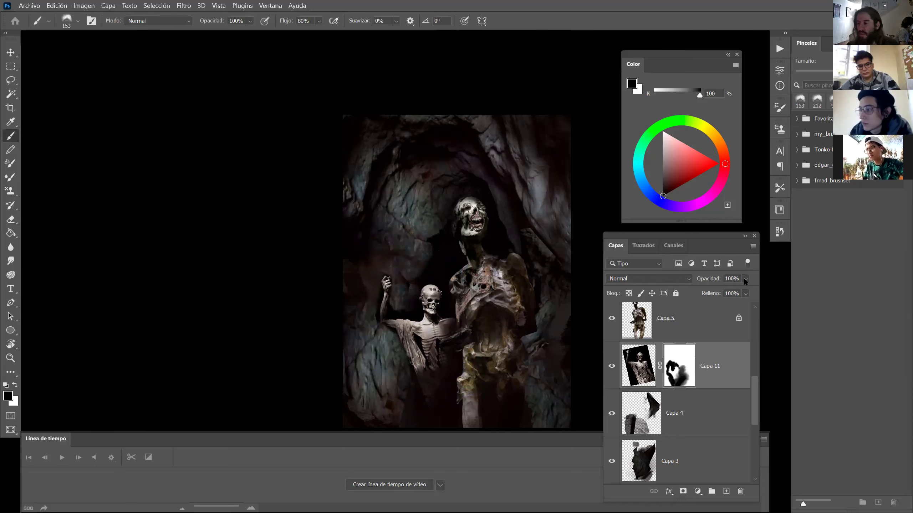
# Darken the small skeleton by lowering Luminosidad in Hue/Saturation.
pyautogui.click(638, 365)
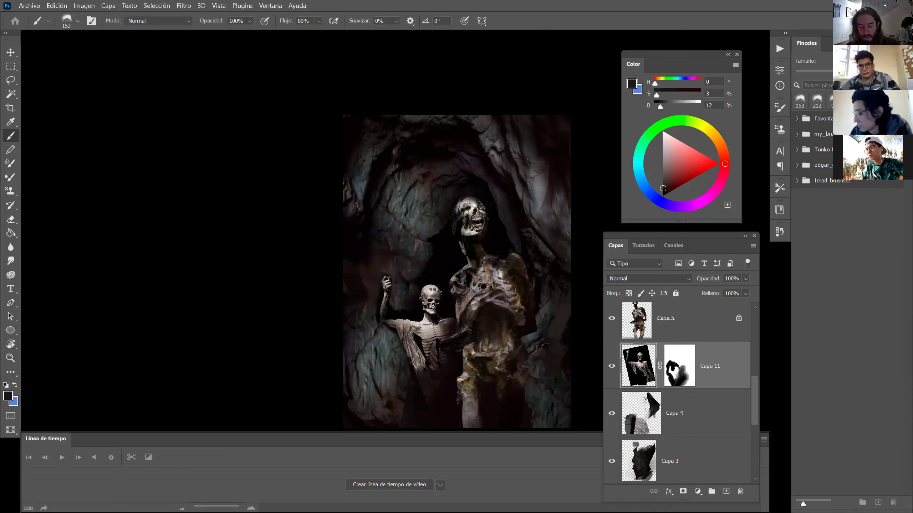
pyautogui.hotkey('ctrl', 'u')
pyautogui.moveTo(598, 368)
pyautogui.mouseDown()
pyautogui.moveTo(591, 373)
pyautogui.moveTo(599, 369)
pyautogui.mouseUp()
pyautogui.press('Return')
# Duplicate Capa 11, set the copy to Multiplicar, and merge it down, applying the mask.
pyautogui.moveTo(725, 364); pyautogui.dragTo(726, 491)
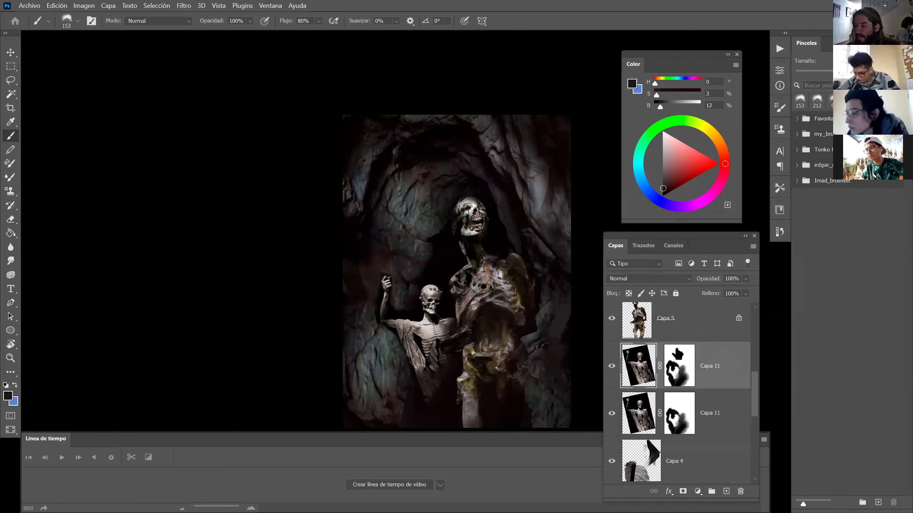
pyautogui.click(629, 278)
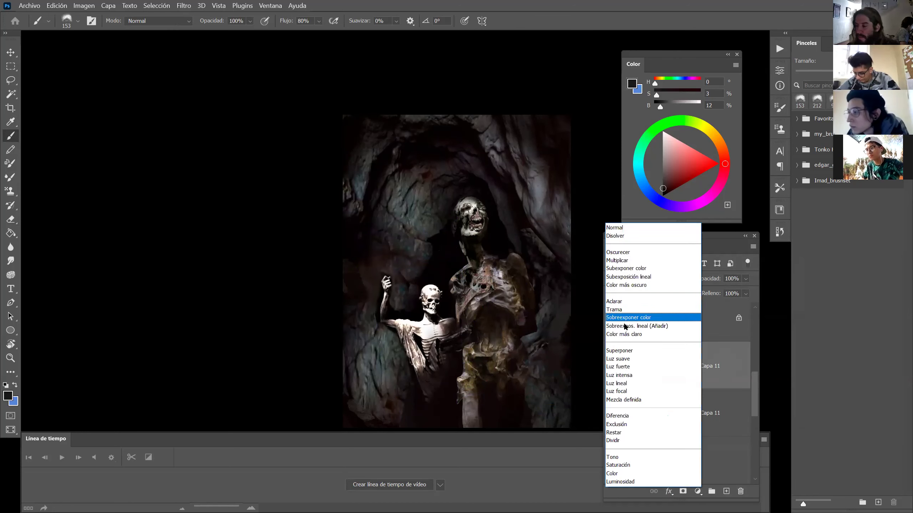
pyautogui.click(629, 261)
pyautogui.click(677, 380)
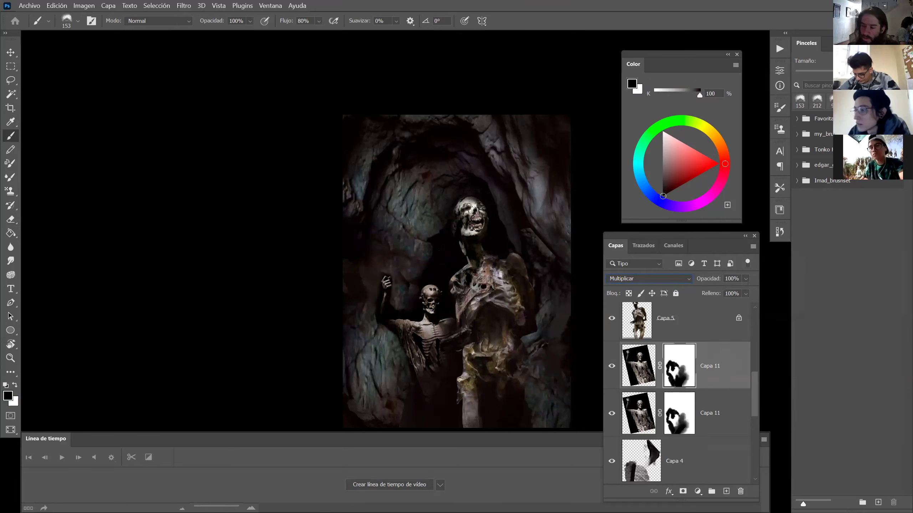
pyautogui.moveTo(427, 295); pyautogui.dragTo(402, 314)
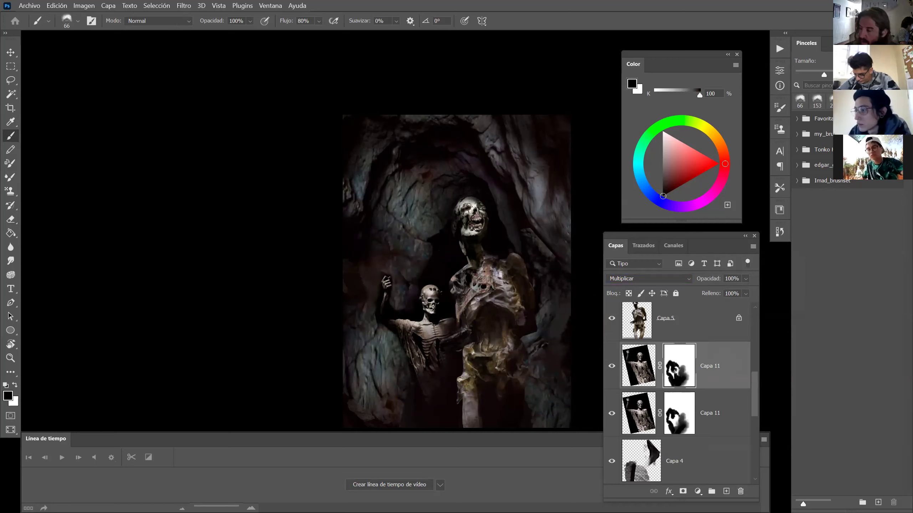
pyautogui.moveTo(454, 348); pyautogui.dragTo(460, 348)
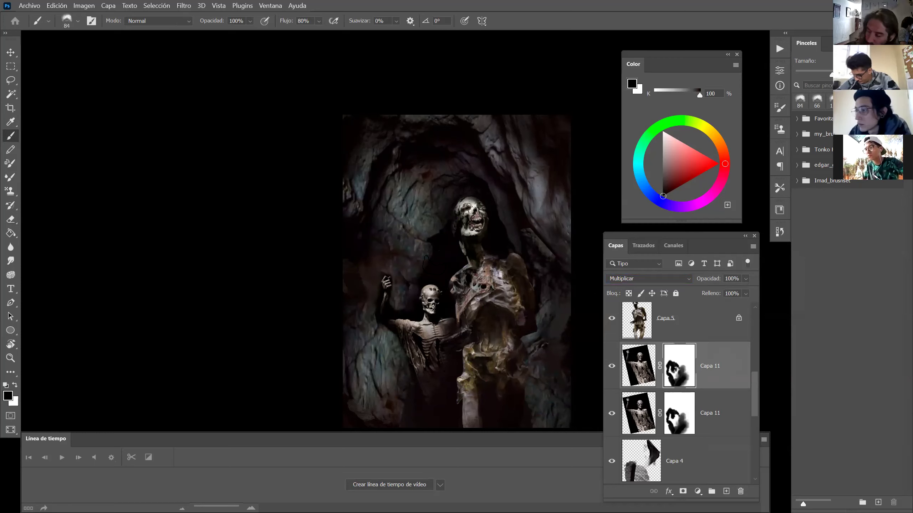
pyautogui.hotkey('ctrl', 'e')
pyautogui.click(449, 206)
# Brush dark shadow over the small skeleton and nearby wall, then delete the large skeleton layer.
pyautogui.moveTo(445, 324); pyautogui.dragTo(432, 339)
pyautogui.moveTo(409, 328); pyautogui.dragTo(419, 329)
pyautogui.moveTo(438, 385); pyautogui.dragTo(397, 347)
pyautogui.moveTo(384, 267); pyautogui.dragTo(371, 258)
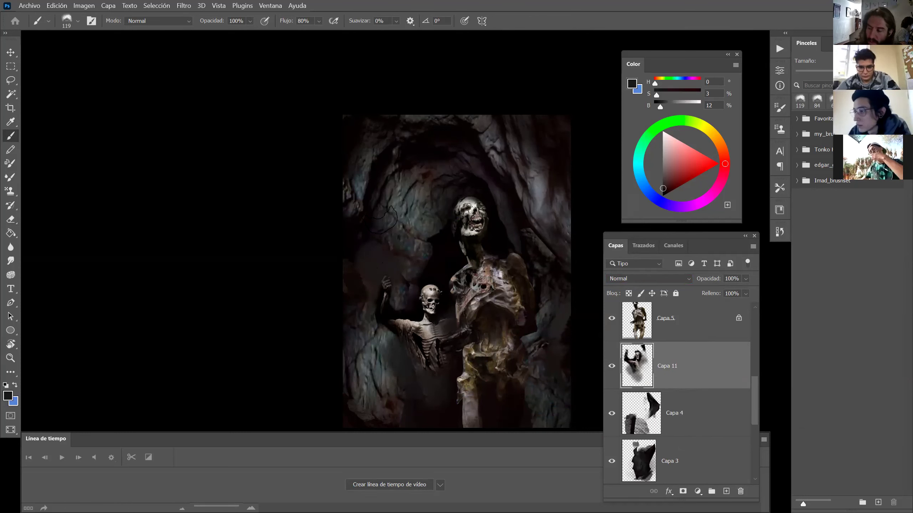
pyautogui.moveTo(438, 310)
pyautogui.mouseDown()
pyautogui.moveTo(399, 329)
pyautogui.moveTo(431, 370)
pyautogui.mouseUp()
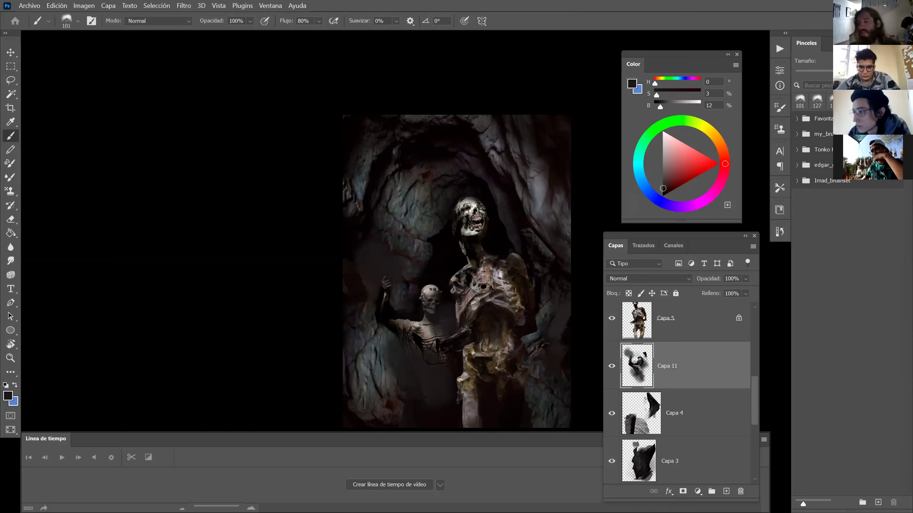
pyautogui.press('z')
pyautogui.moveTo(417, 300); pyautogui.dragTo(392, 310)
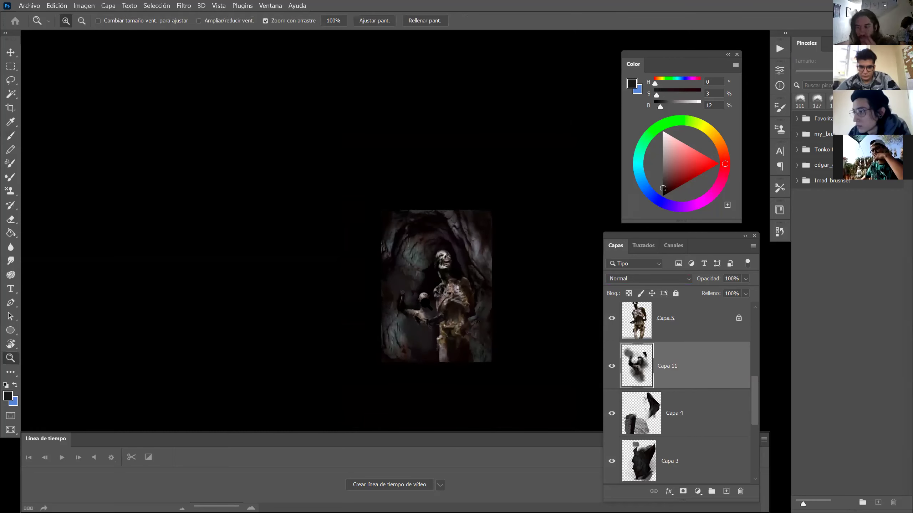
pyautogui.click(426, 303)
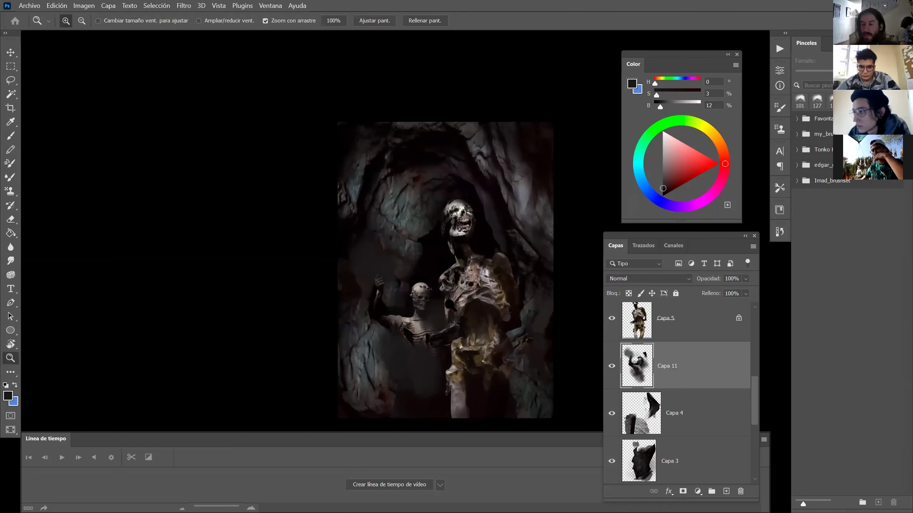
pyautogui.click(695, 334)
pyautogui.press('Delete')
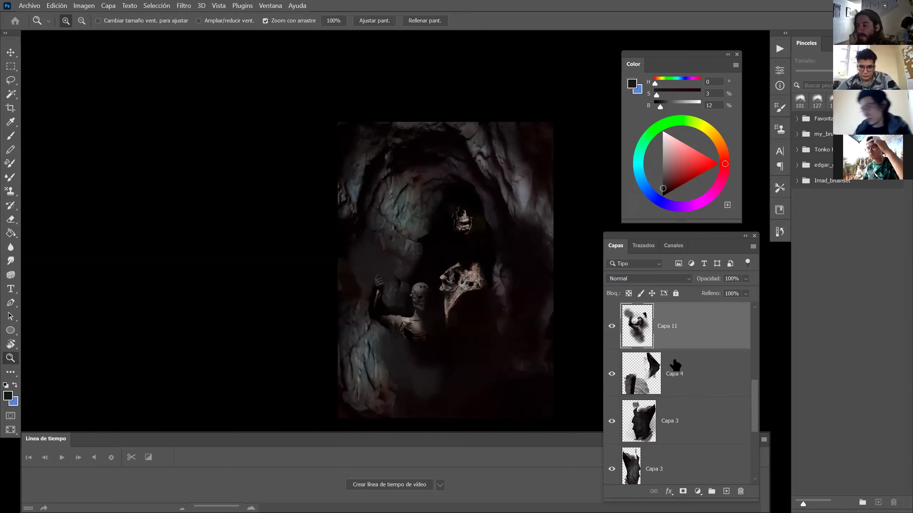
# Restore the deleted mummy layer and delete the small skeleton layer instead.
pyautogui.hotkey('ctrl', 'z')
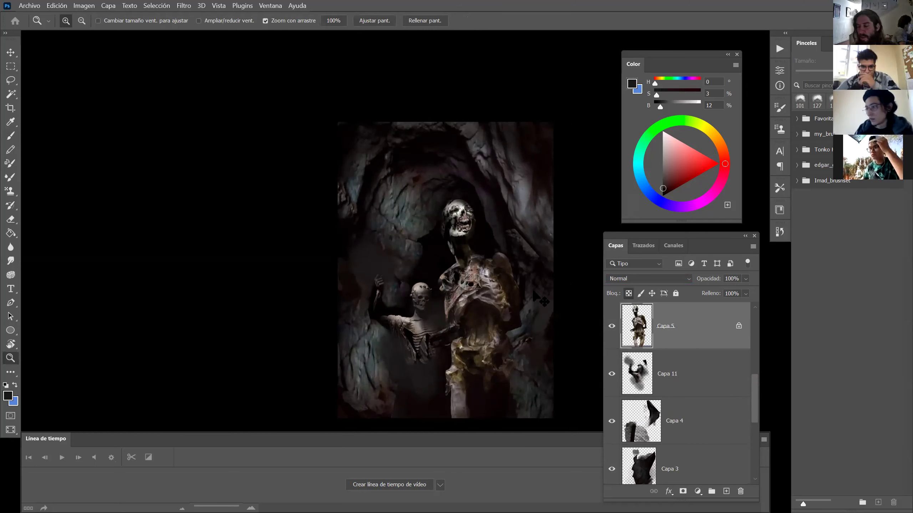
pyautogui.moveTo(485, 290)
pyautogui.mouseDown()
pyautogui.moveTo(457, 292)
pyautogui.moveTo(471, 292)
pyautogui.mouseUp()
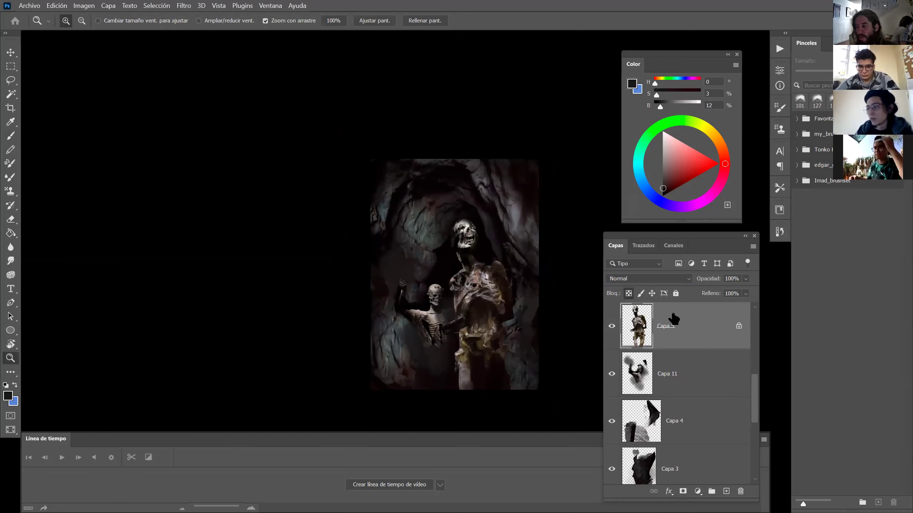
pyautogui.click(642, 374)
pyautogui.press('Delete')
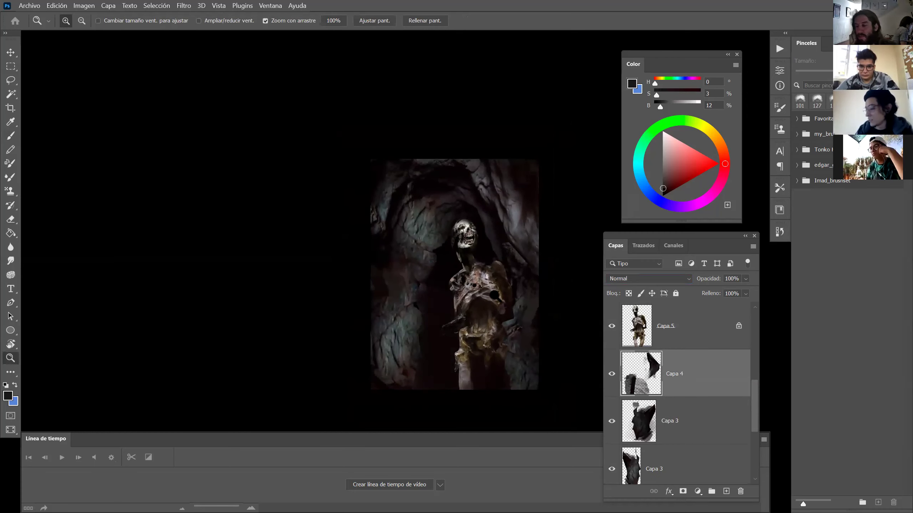
# Add a new empty layer, Capa 11, above Capa 9.
pyautogui.moveTo(396, 247); pyautogui.dragTo(406, 250)
pyautogui.moveTo(517, 273); pyautogui.dragTo(309, 211)
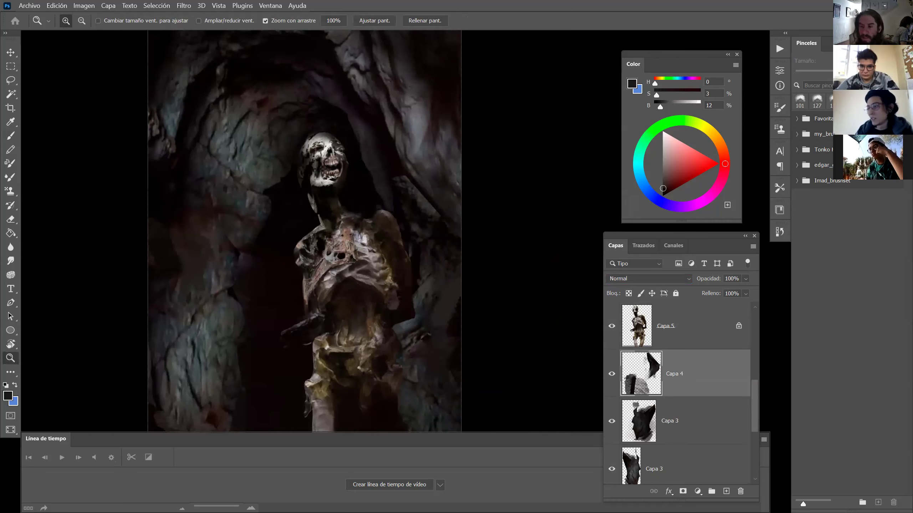
pyautogui.moveTo(333, 147); pyautogui.dragTo(328, 170)
pyautogui.moveTo(372, 216); pyautogui.dragTo(347, 217)
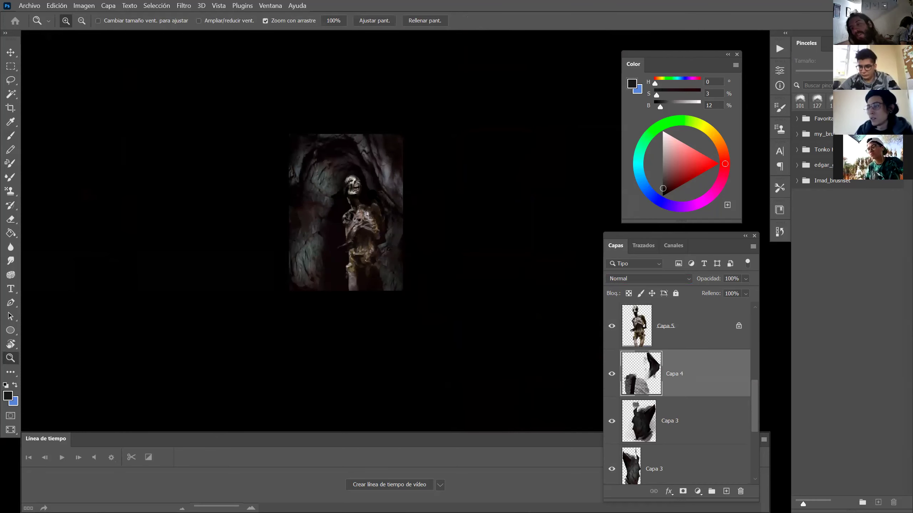
pyautogui.scroll(3, 374, 196)
pyautogui.scroll(-2, 373, 196)
pyautogui.scroll(3, 749, 375)
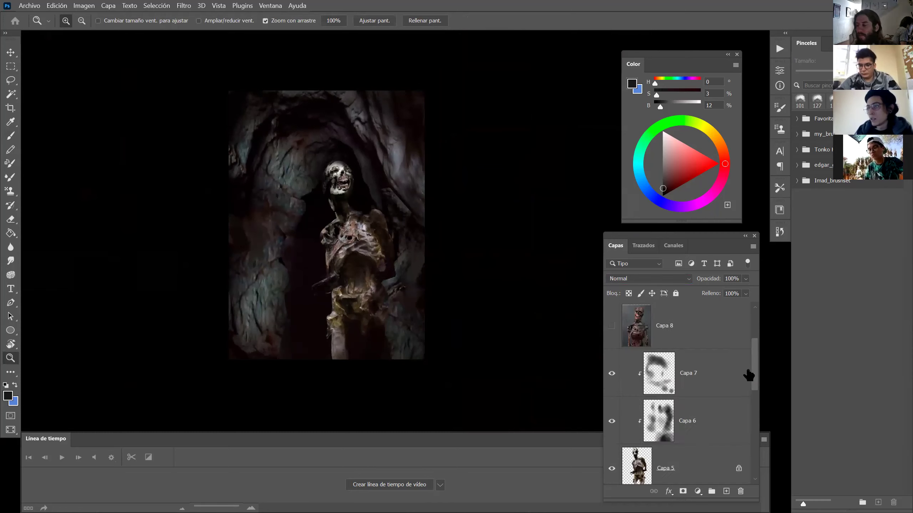
pyautogui.scroll(2, 755, 371)
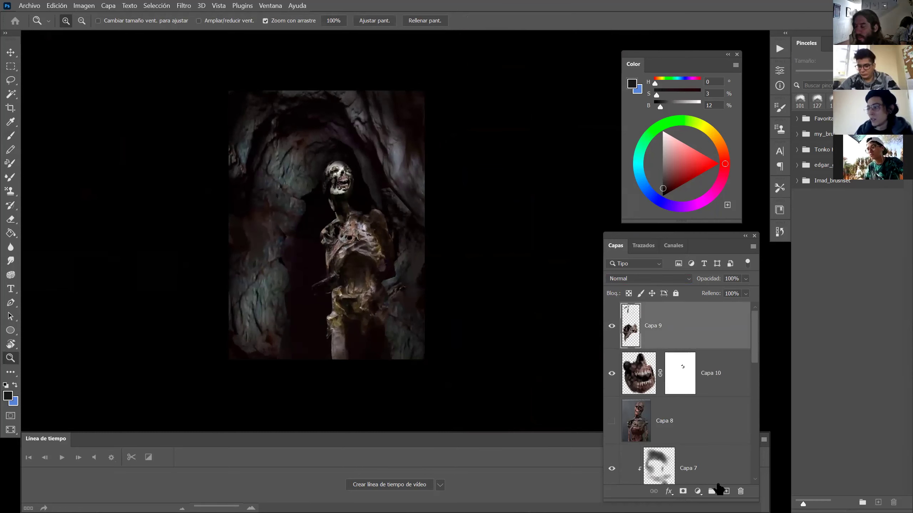
pyautogui.click(726, 492)
# Sample a dark cave colour and paint it with a large soft brush around all canvas edges.
pyautogui.press('b')
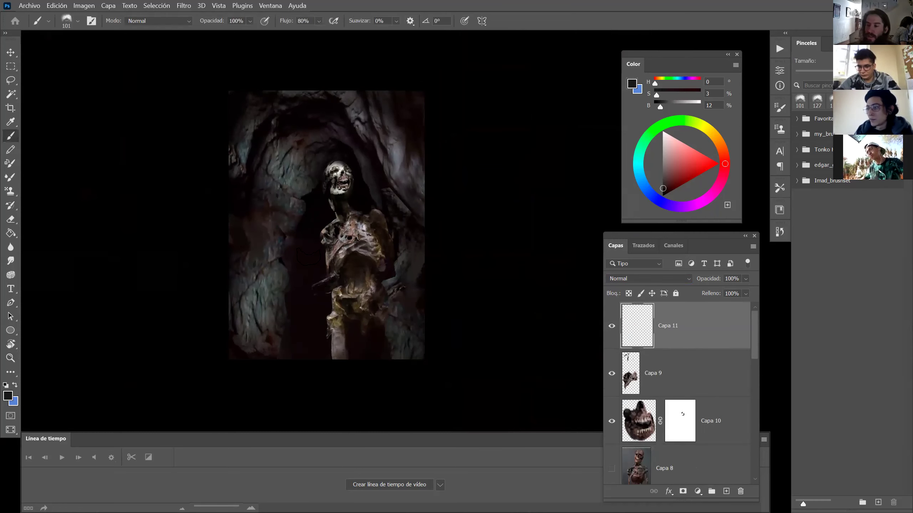
pyautogui.keyDown('alt'); pyautogui.click(288, 256); pyautogui.keyUp('alt')
pyautogui.moveTo(360, 160); pyautogui.dragTo(384, 160)
pyautogui.moveTo(381, 117)
pyautogui.mouseDown()
pyautogui.moveTo(382, 101)
pyautogui.moveTo(439, 176)
pyautogui.mouseUp()
pyautogui.moveTo(417, 309); pyautogui.dragTo(399, 347)
pyautogui.moveTo(249, 342); pyautogui.dragTo(240, 299)
pyautogui.moveTo(232, 162); pyautogui.dragTo(236, 116)
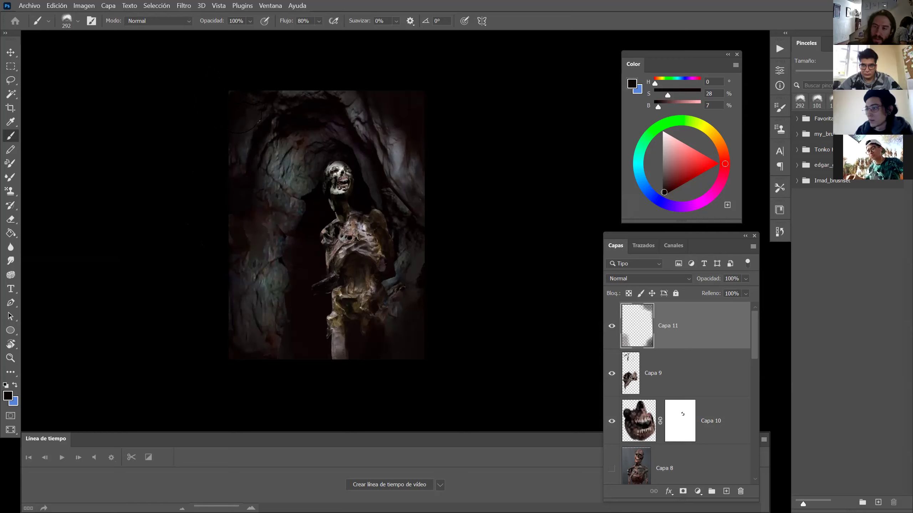
pyautogui.moveTo(292, 196); pyautogui.dragTo(302, 173)
pyautogui.moveTo(324, 201)
pyautogui.mouseDown()
pyautogui.moveTo(282, 209)
pyautogui.moveTo(306, 248)
pyautogui.mouseUp()
pyautogui.moveTo(306, 345)
pyautogui.mouseDown()
pyautogui.moveTo(317, 347)
pyautogui.moveTo(304, 277)
pyautogui.moveTo(309, 352)
pyautogui.mouseUp()
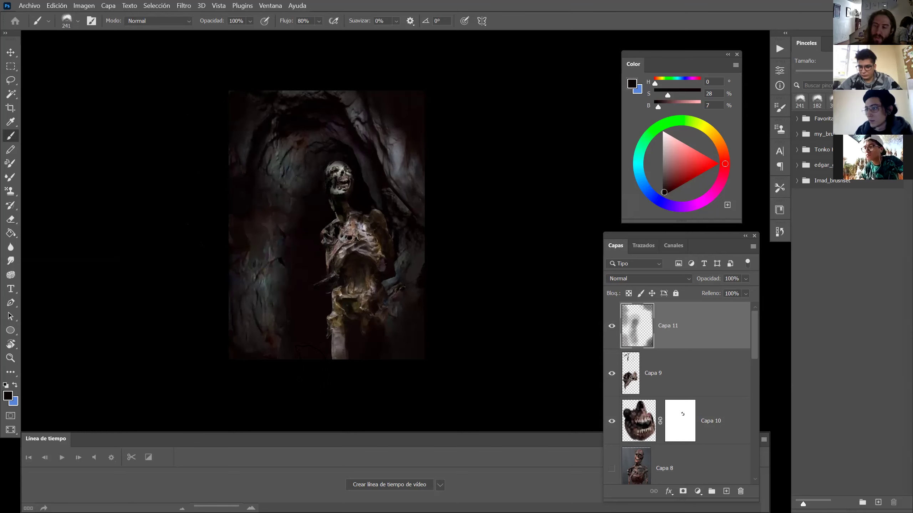
# Select and deselect the whole canvas, then switch to the Pinterest reference images.
pyautogui.press('z')
pyautogui.moveTo(323, 233)
pyautogui.mouseDown()
pyautogui.moveTo(312, 235)
pyautogui.moveTo(363, 252)
pyautogui.mouseUp()
pyautogui.hotkey('ctrl', '-')
pyautogui.hotkey('ctrl', 'a')
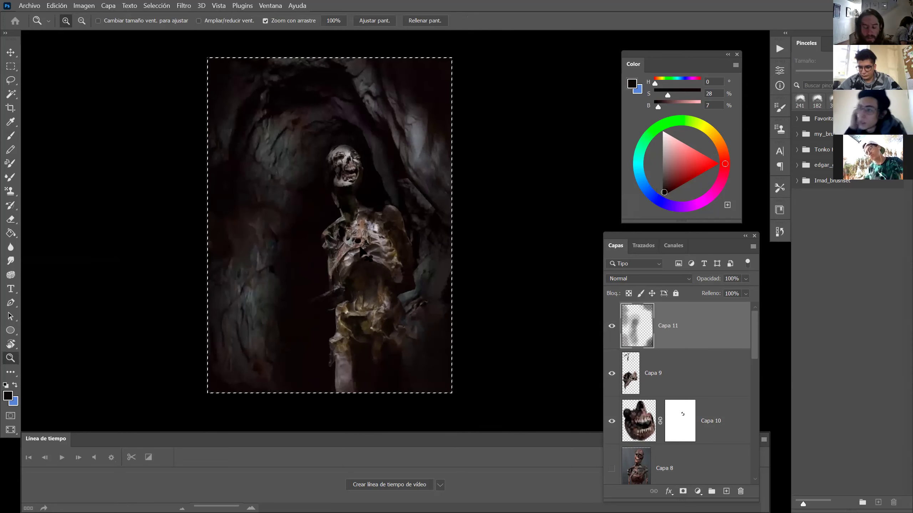
pyautogui.hotkey('ctrl', 'd')
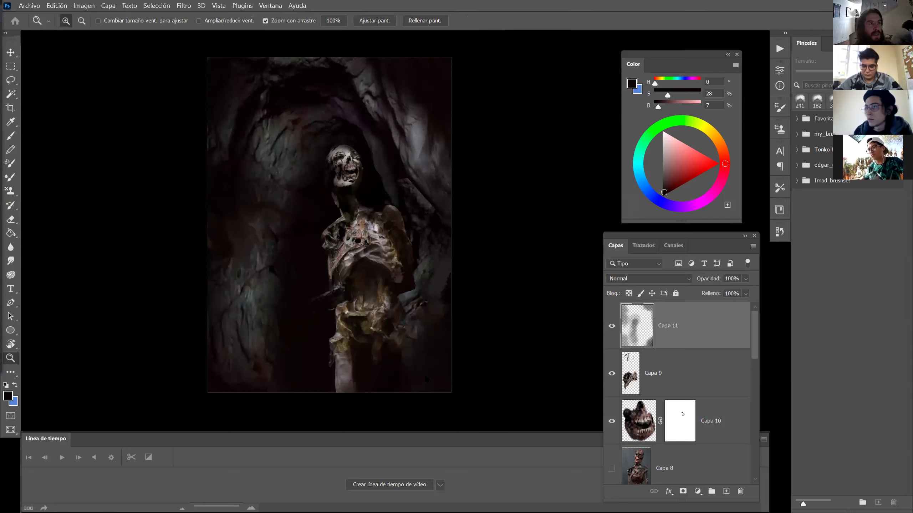
pyautogui.hotkey('alt', 'Tab')
pyautogui.scroll(-5, 305, 284)
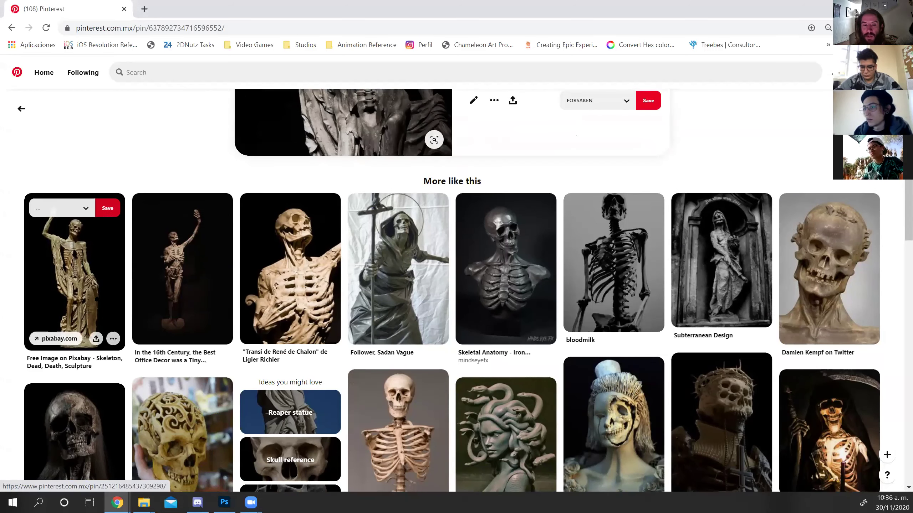
# Browse the related pins and open the dark hooded reaper reference pin.
pyautogui.scroll(-3, 293, 295)
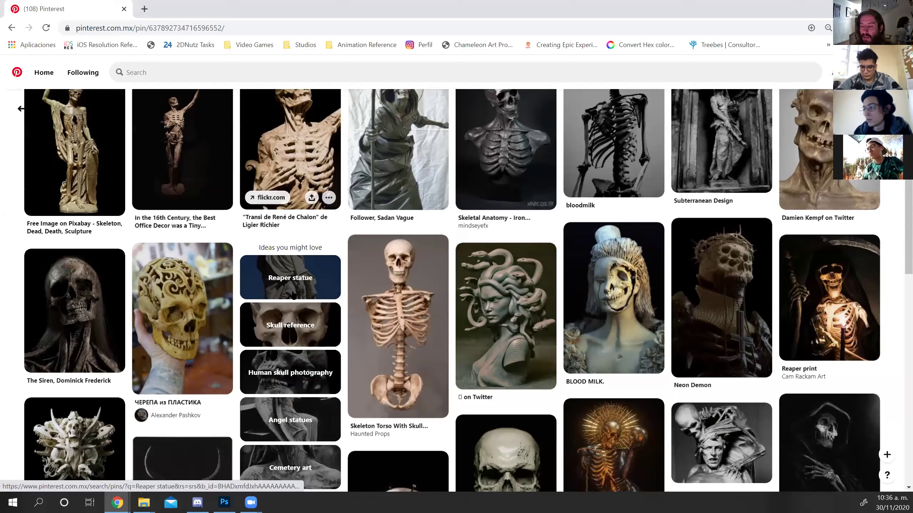
pyautogui.click(396, 302)
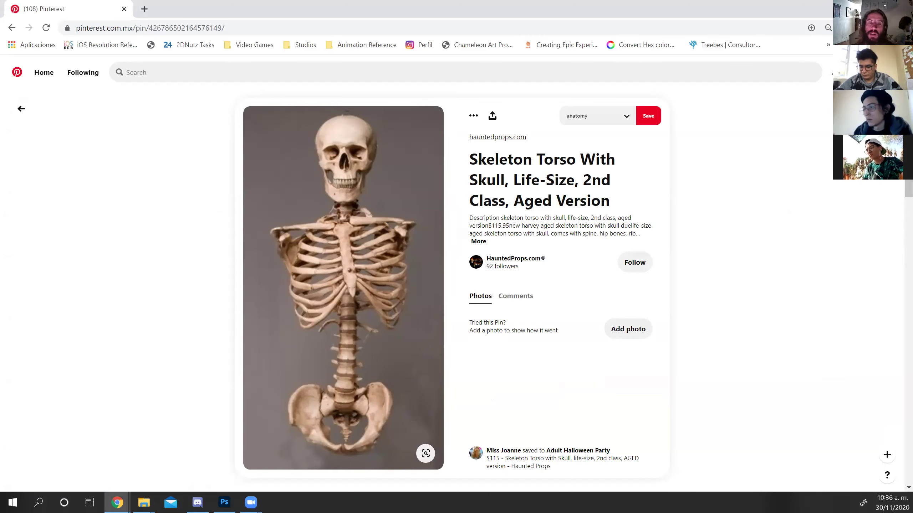
pyautogui.click(21, 109)
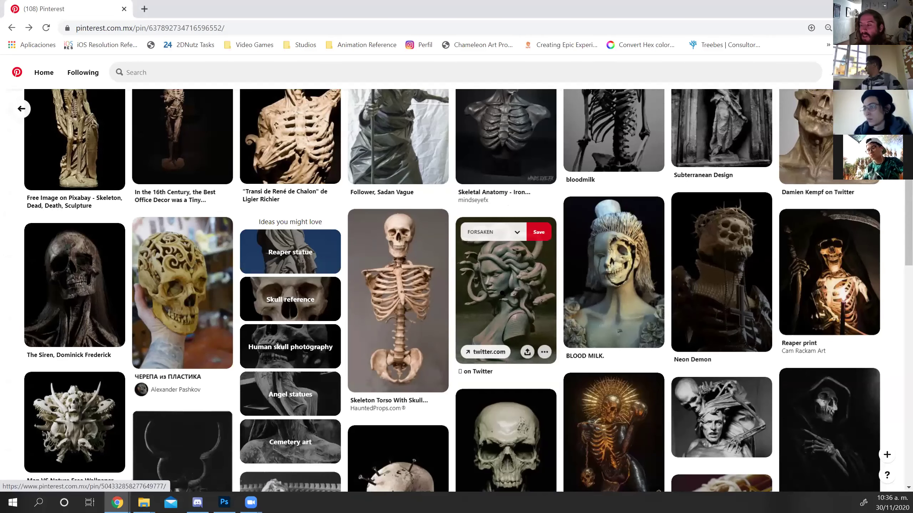
pyautogui.scroll(4, 502, 293)
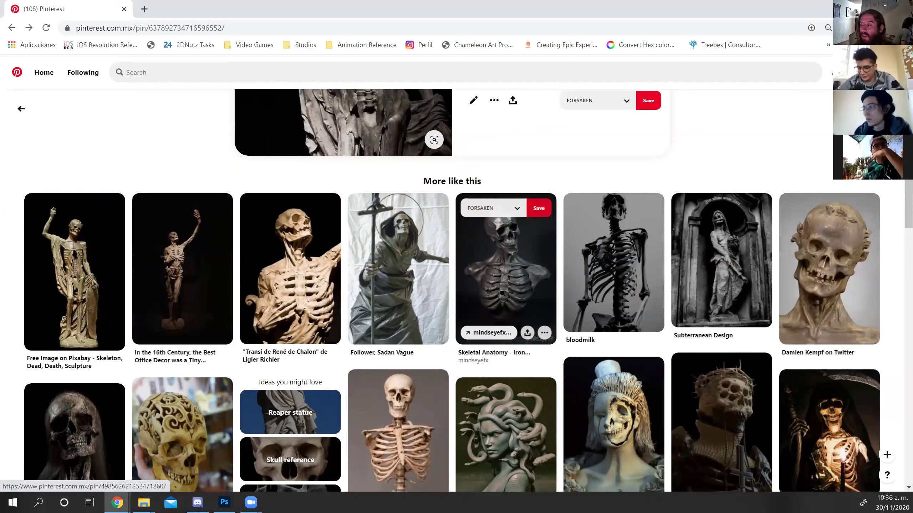
pyautogui.scroll(-10, 502, 293)
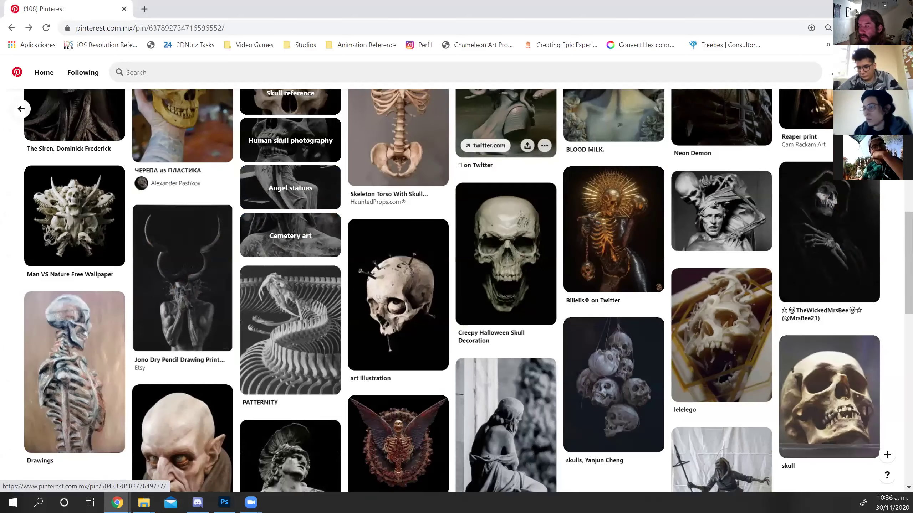
pyautogui.click(860, 241)
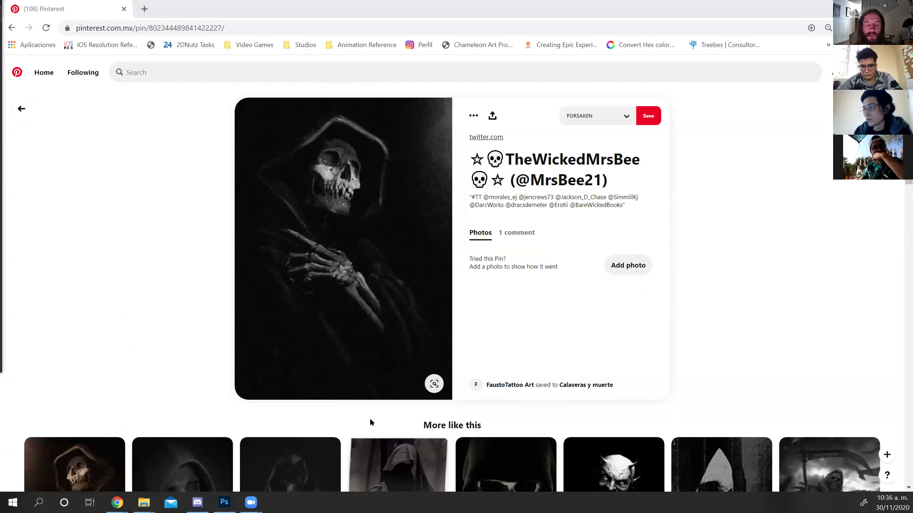
# Copy the reaper image with Copiar imagen and return to Photoshop.
pyautogui.rightClick(334, 274)
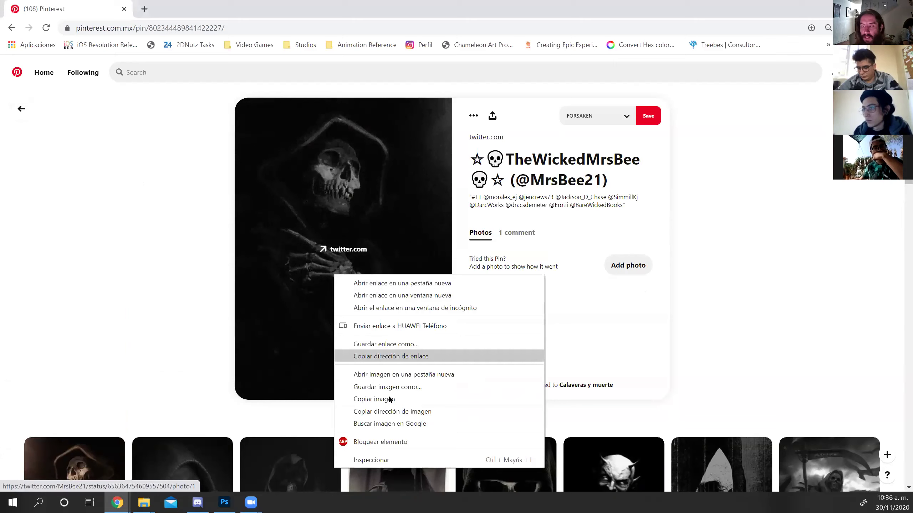
pyautogui.click(389, 398)
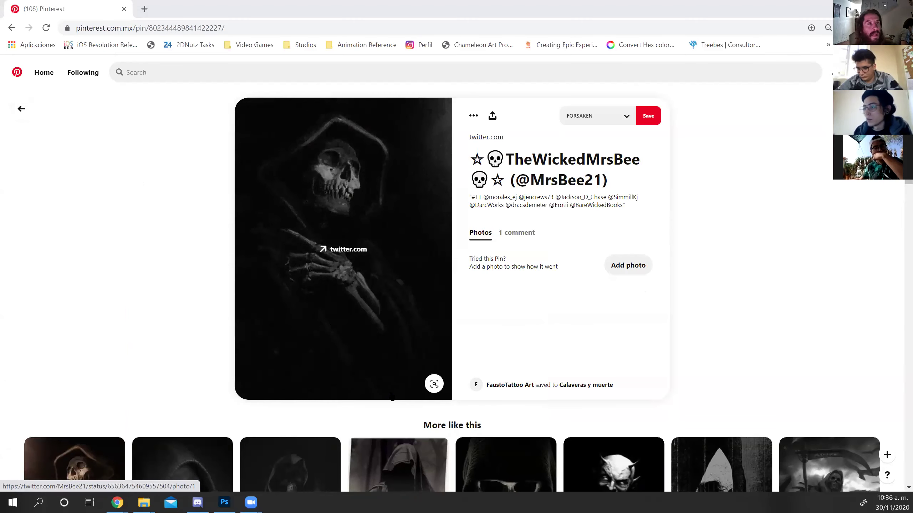
pyautogui.hotkey('alt', 'Tab')
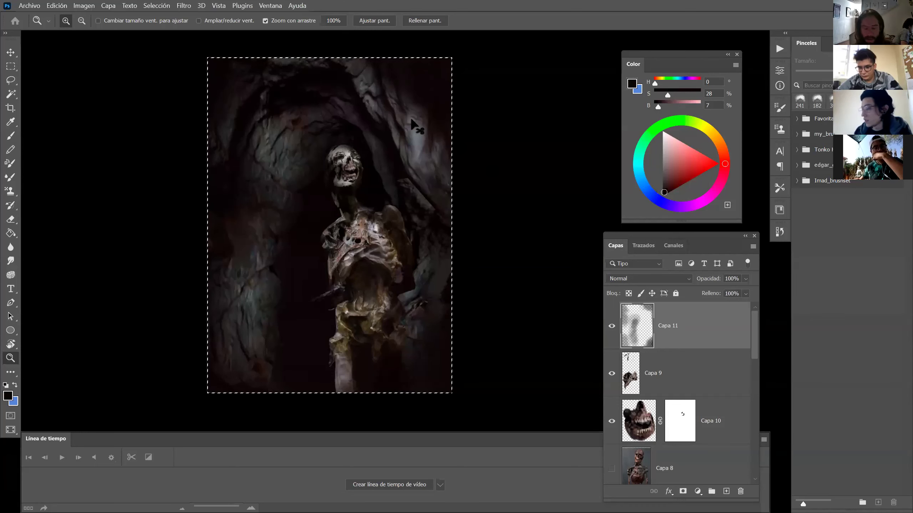
# Paste the reaper image, lasso its bony hand, hide the reaper layer, and copy the hand to a new layer.
pyautogui.hotkey('ctrl', 'v')
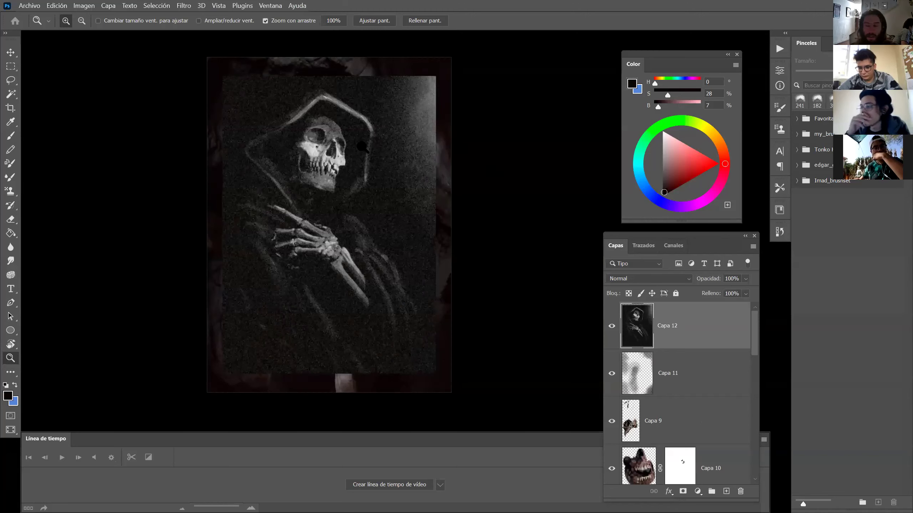
pyautogui.press('l')
pyautogui.moveTo(370, 311)
pyautogui.mouseDown()
pyautogui.moveTo(363, 274)
pyautogui.moveTo(326, 224)
pyautogui.moveTo(271, 200)
pyautogui.moveTo(268, 208)
pyautogui.moveTo(297, 225)
pyautogui.moveTo(272, 232)
pyautogui.moveTo(277, 257)
pyautogui.moveTo(295, 268)
pyautogui.moveTo(309, 257)
pyautogui.moveTo(331, 270)
pyautogui.moveTo(370, 310)
pyautogui.mouseUp()
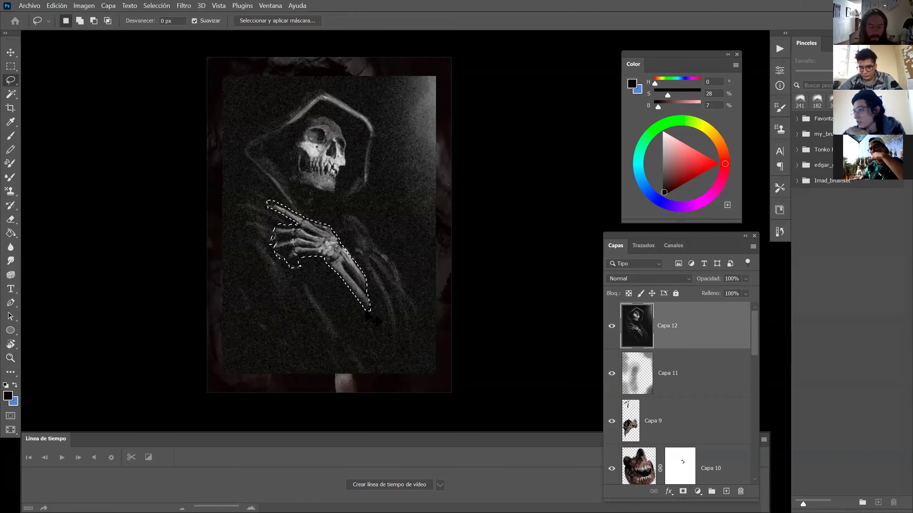
pyautogui.click(611, 326)
pyautogui.hotkey('ctrl', 'j')
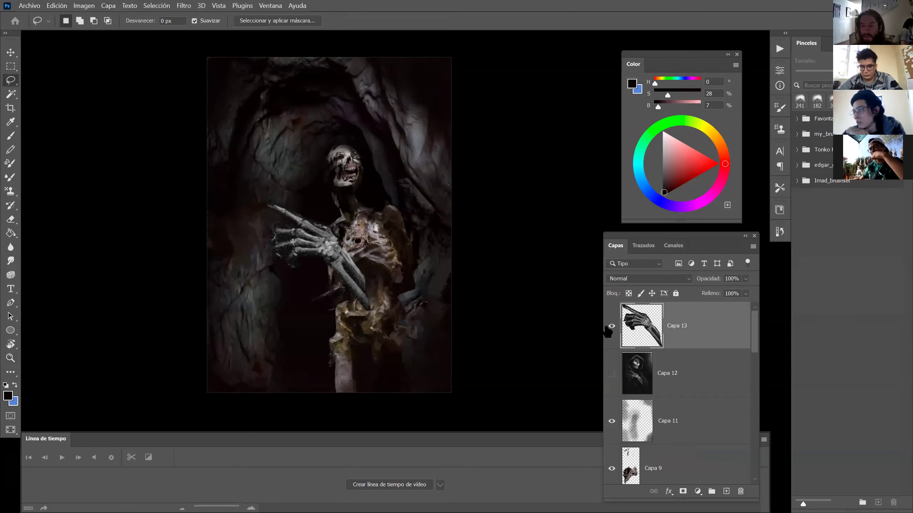
# Mirror the hand horizontally, shrink it to about 43%, and rotate it over the figure.
pyautogui.hotkey('ctrl', 'shift', 'h')
pyautogui.hotkey('ctrl', 't')
pyautogui.moveTo(319, 242); pyautogui.dragTo(428, 189)
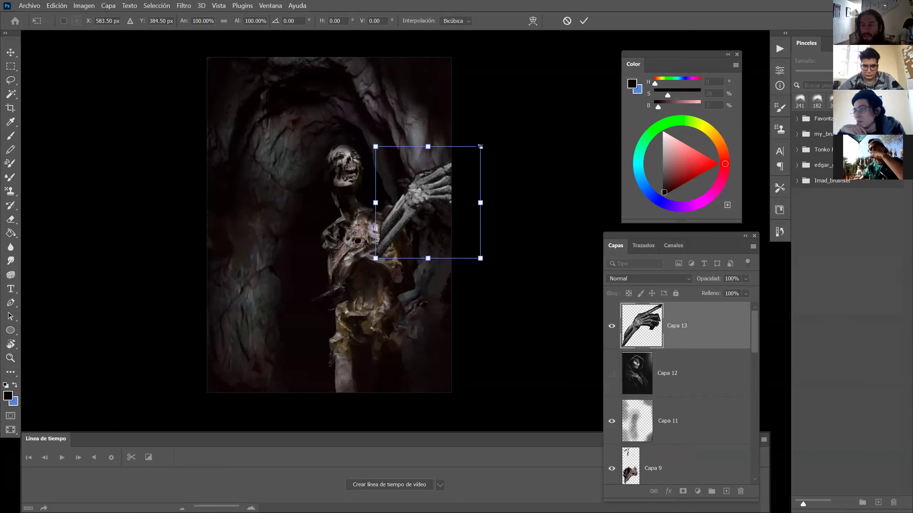
pyautogui.moveTo(480, 258); pyautogui.dragTo(417, 224)
pyautogui.moveTo(446, 257)
pyautogui.mouseDown()
pyautogui.moveTo(454, 242)
pyautogui.moveTo(265, 270)
pyautogui.moveTo(275, 285)
pyautogui.mouseUp()
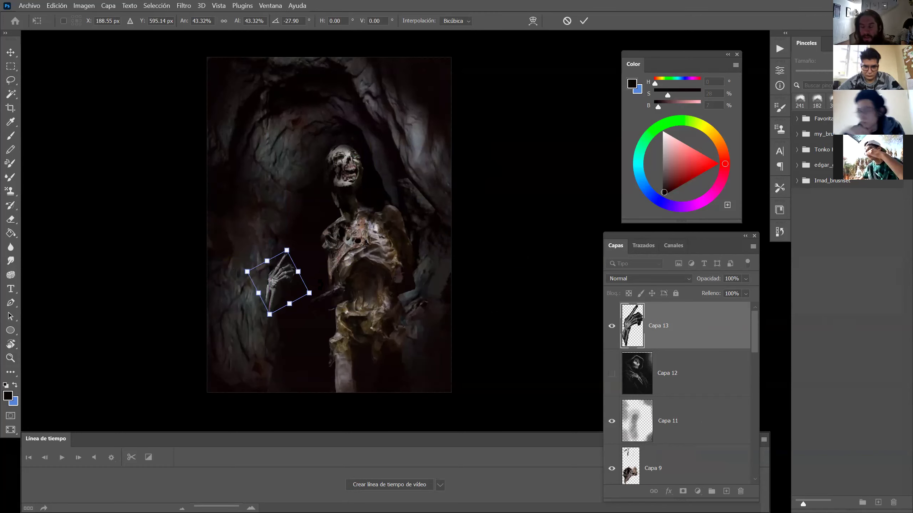
pyautogui.press('Return')
# Rotate the hand nearly horizontal and join it to the mummy's arm.
pyautogui.press('l')
pyautogui.hotkey('ctrl', 't')
pyautogui.moveTo(332, 317); pyautogui.dragTo(358, 278)
pyautogui.moveTo(285, 278)
pyautogui.mouseDown()
pyautogui.moveTo(425, 268)
pyautogui.moveTo(264, 311)
pyautogui.moveTo(346, 271)
pyautogui.mouseUp()
pyautogui.press('Return')
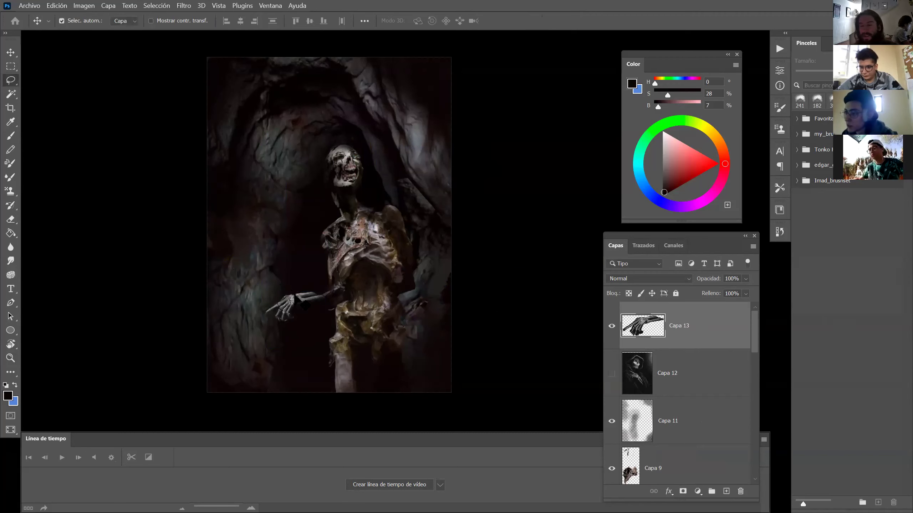
pyautogui.press('v')
pyautogui.moveTo(313, 297); pyautogui.dragTo(328, 299)
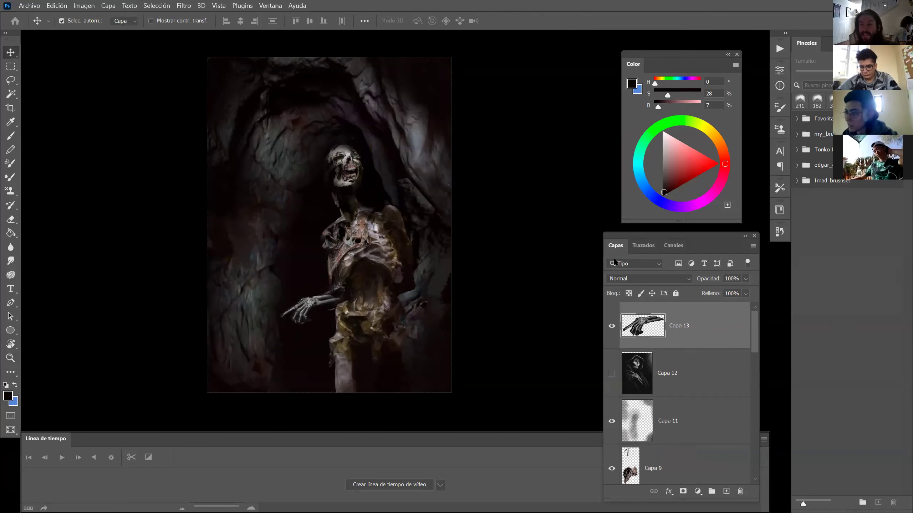
# Inspect the grafted hand up close, then delete the hand layer.
pyautogui.press('z')
pyautogui.moveTo(312, 225)
pyautogui.mouseDown()
pyautogui.moveTo(361, 225)
pyautogui.moveTo(295, 226)
pyautogui.mouseUp()
pyautogui.press('Delete')
pyautogui.moveTo(335, 181); pyautogui.dragTo(318, 201)
pyautogui.moveTo(376, 237); pyautogui.dragTo(376, 214)
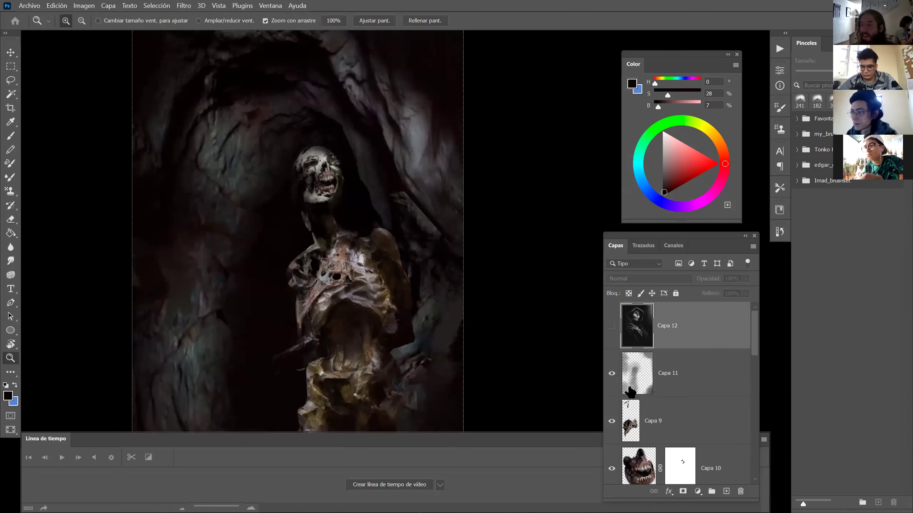
# Add a new layer (Capa 13) in Color blend mode with a stronger orange sampled as brush colour.
pyautogui.click(727, 491)
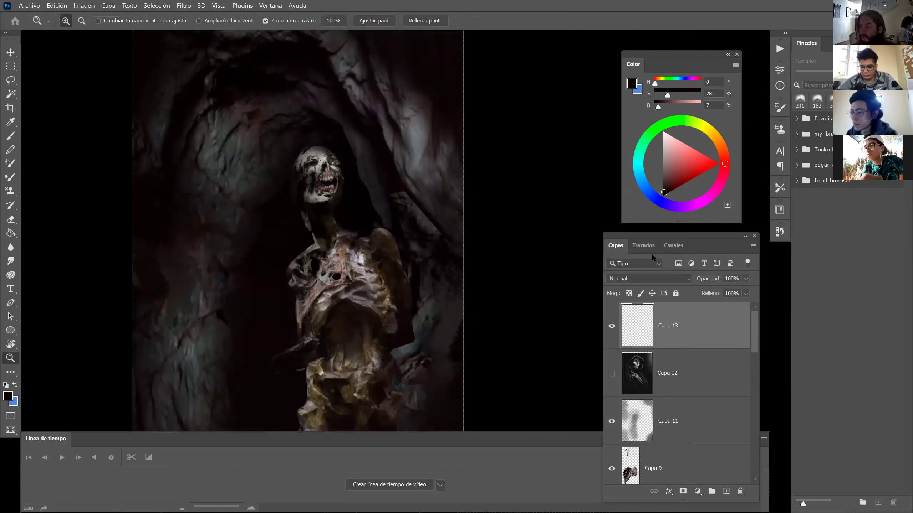
pyautogui.press('b')
pyautogui.keyDown('alt'); pyautogui.click(384, 315); pyautogui.keyUp('alt')
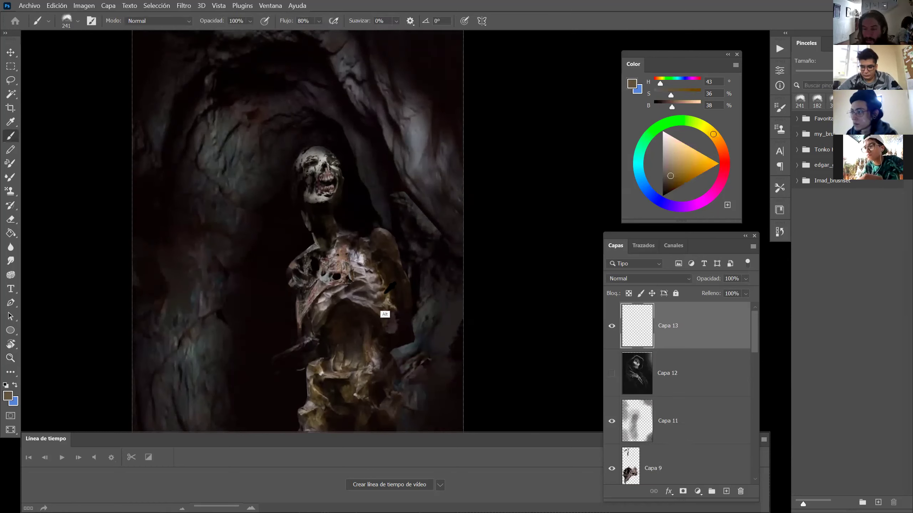
pyautogui.click(684, 174)
pyautogui.click(642, 279)
pyautogui.click(661, 474)
# Shrink the brush, try an orange stroke over the skull, then undo it.
pyautogui.moveTo(306, 145)
pyautogui.mouseDown()
pyautogui.moveTo(284, 167)
pyautogui.moveTo(240, 177)
pyautogui.mouseUp()
pyautogui.moveTo(306, 161)
pyautogui.mouseDown()
pyautogui.moveTo(320, 152)
pyautogui.moveTo(316, 208)
pyautogui.moveTo(317, 183)
pyautogui.moveTo(327, 217)
pyautogui.mouseUp()
pyautogui.press('z')
pyautogui.click(317, 152)
pyautogui.press('b')
pyautogui.hotkey('ctrl', 'z')
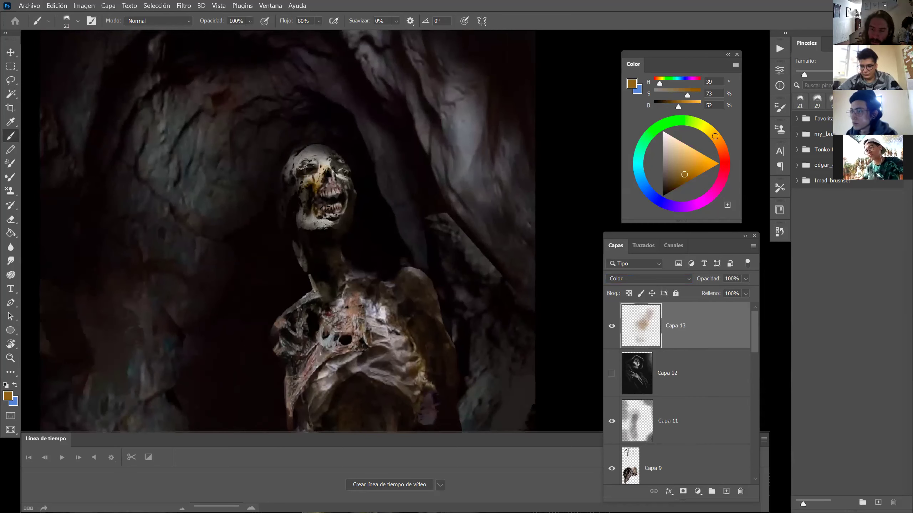
# Sample a muted brown and glaze it around the skull's eye, then zoom to the chest.
pyautogui.keyDown('alt'); pyautogui.click(347, 301); pyautogui.keyUp('alt')
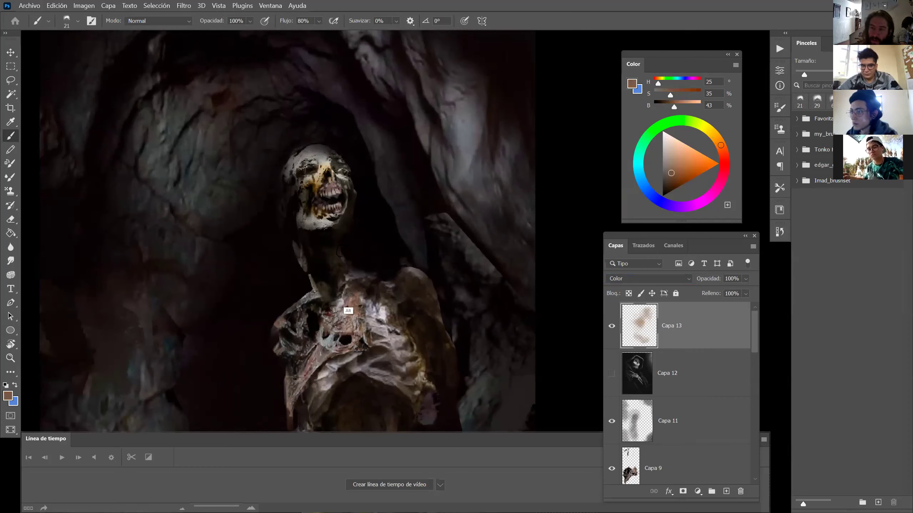
pyautogui.moveTo(316, 167); pyautogui.dragTo(319, 164)
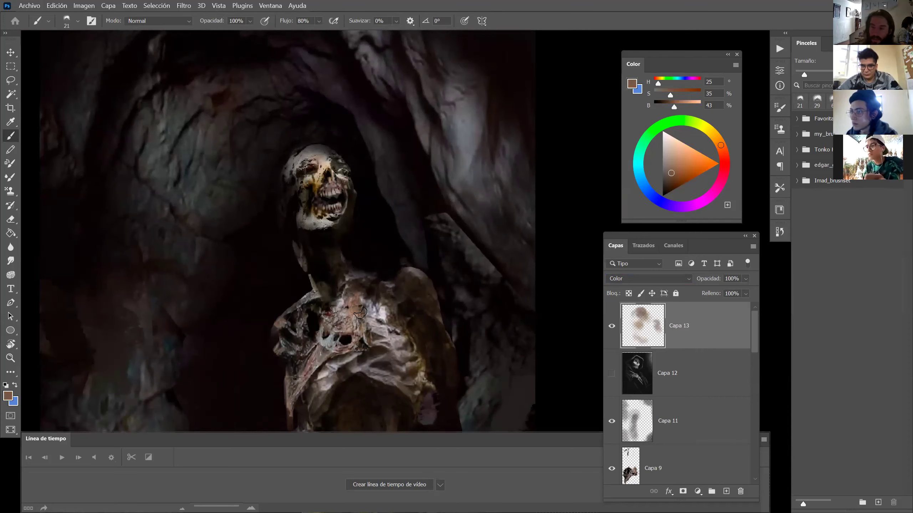
pyautogui.press('z')
pyautogui.moveTo(359, 318); pyautogui.dragTo(357, 266)
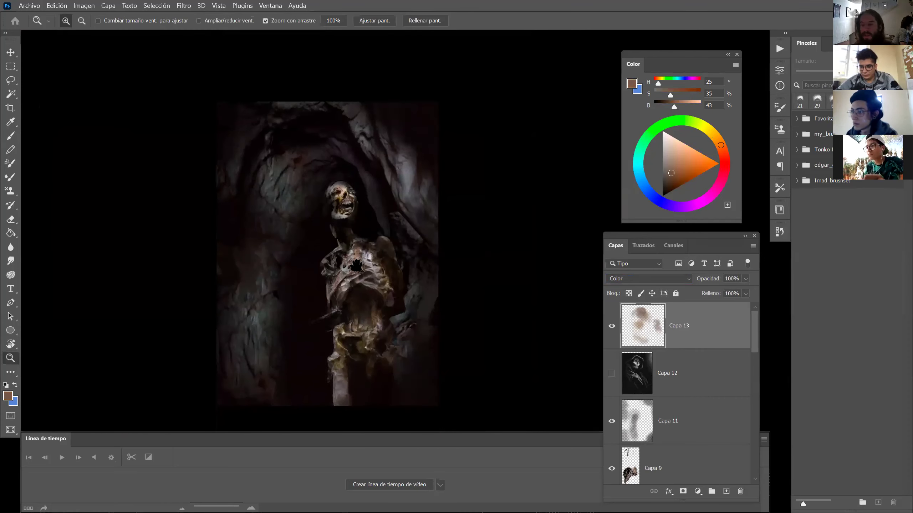
pyautogui.click(361, 263)
pyautogui.press('b')
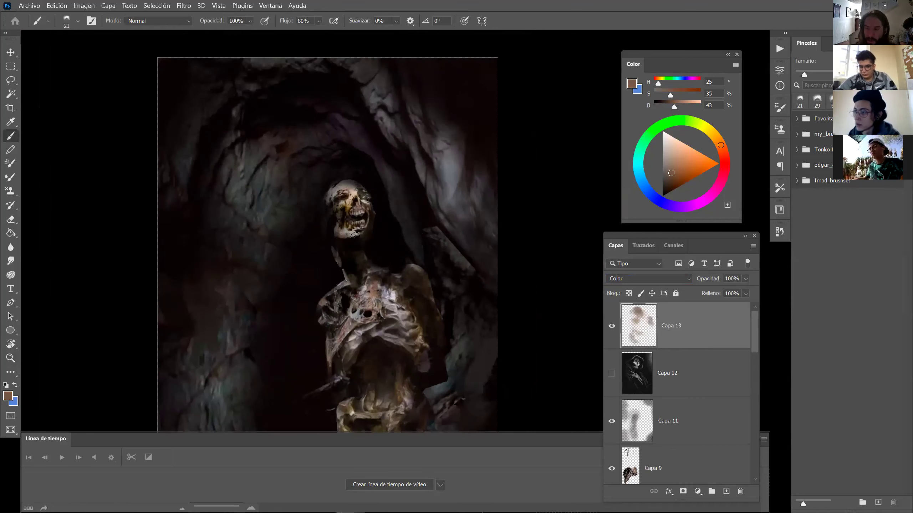
# Zoom and pan across the figure to check the brown glazing, ending on the whole painting.
pyautogui.press('z')
pyautogui.keyDown('alt'); pyautogui.click(392, 298); pyautogui.keyUp('alt')
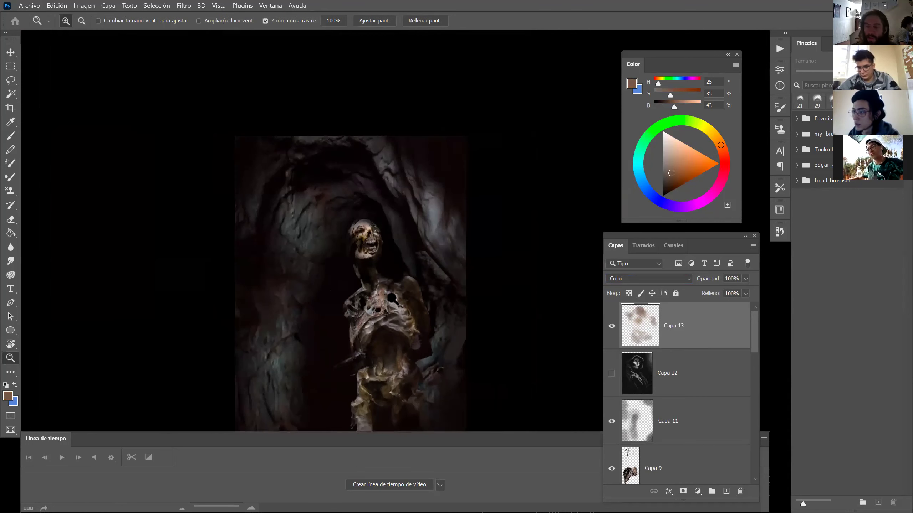
pyautogui.moveTo(405, 331); pyautogui.dragTo(395, 273)
pyautogui.moveTo(439, 351); pyautogui.dragTo(464, 355)
pyautogui.moveTo(361, 241); pyautogui.dragTo(369, 302)
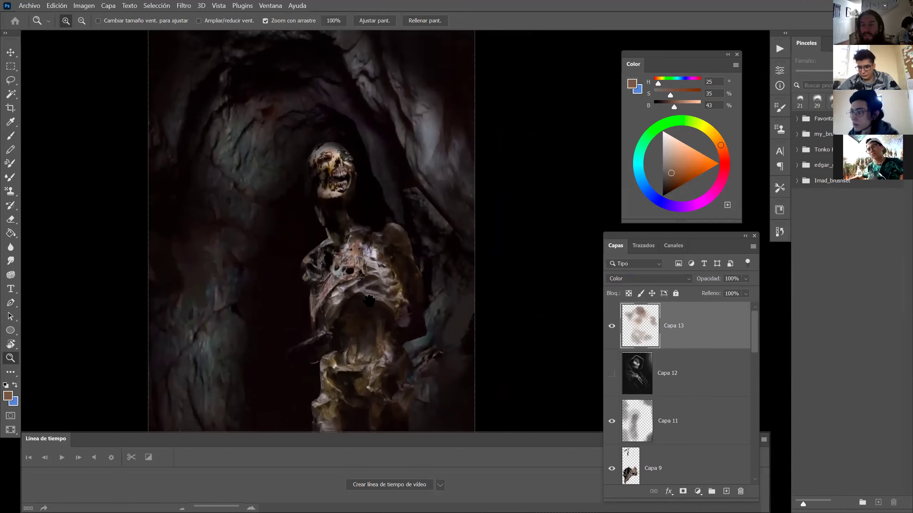
pyautogui.keyDown('alt'); pyautogui.click(371, 336); pyautogui.keyUp('alt')
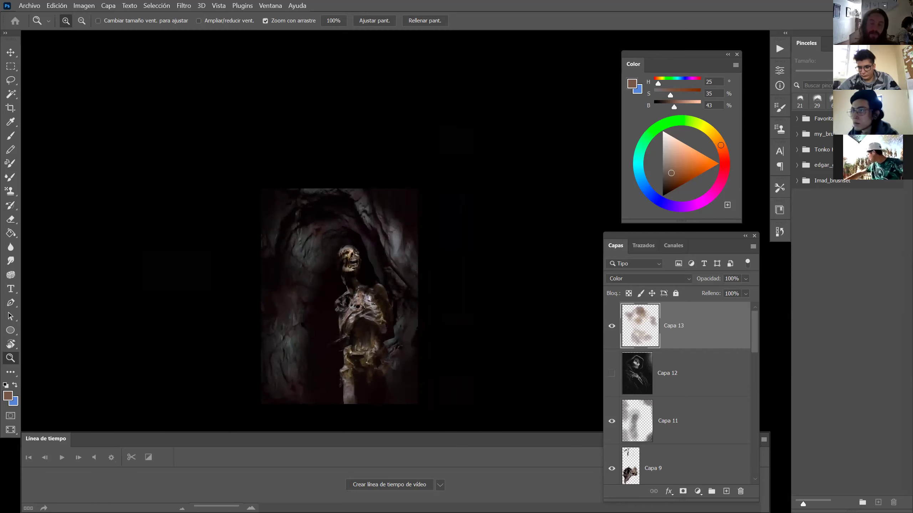
# Exit full screen and close Sin título-3 and Sin título-2, discarding unsaved changes.
pyautogui.press('f')
pyautogui.press('f')
pyautogui.press('f')
pyautogui.press('f')
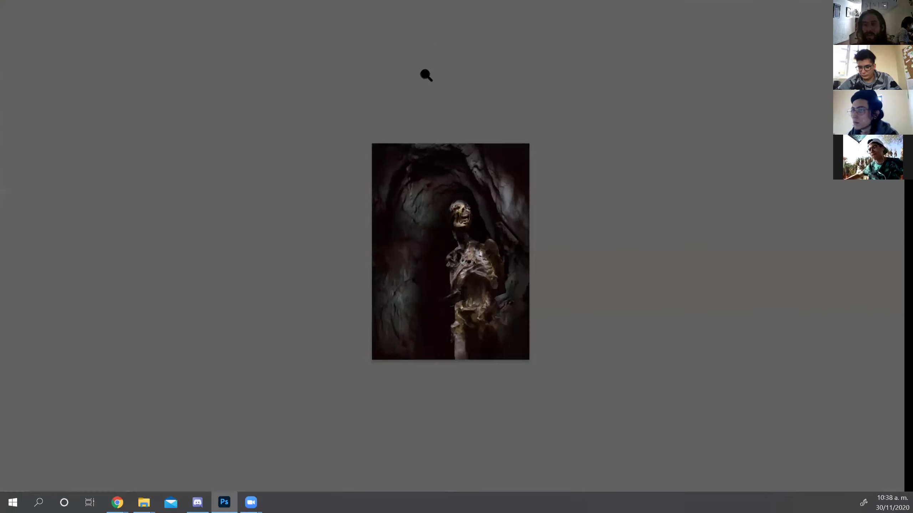
pyautogui.hotkey('ctrl', 'w')
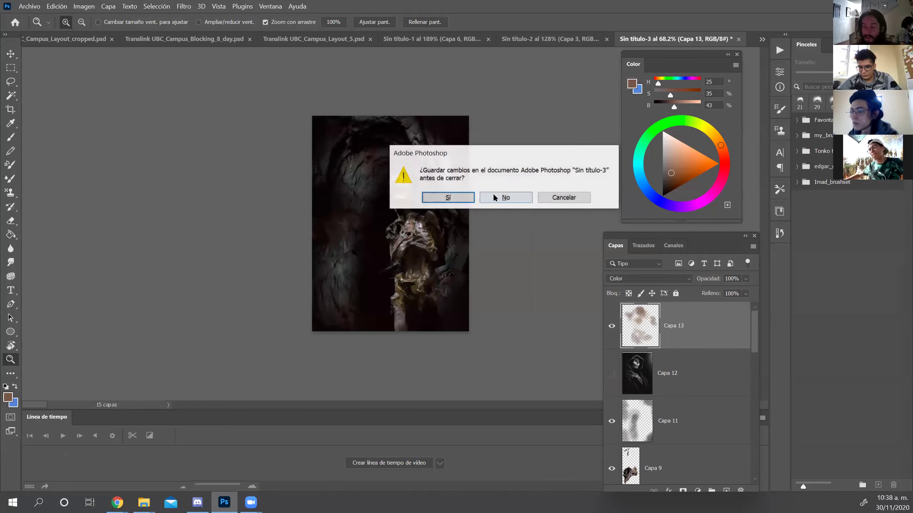
pyautogui.click(506, 197)
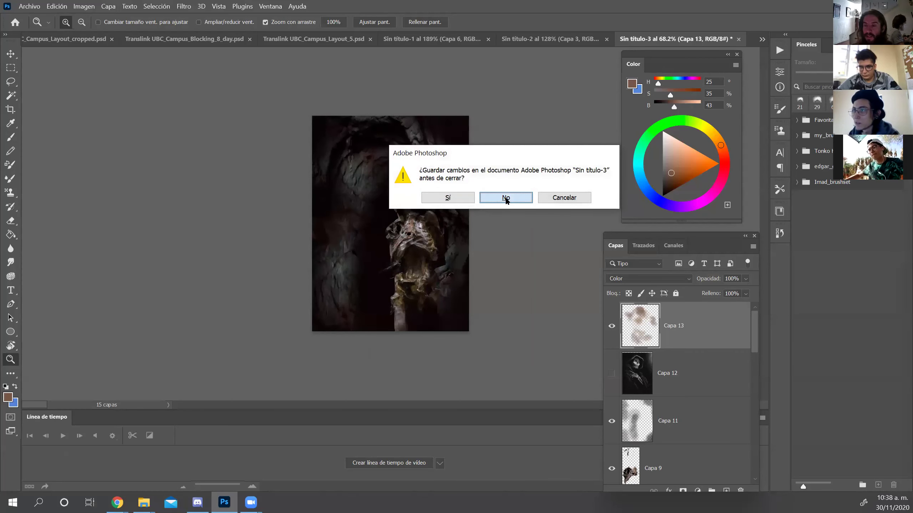
pyautogui.hotkey('ctrl', 'w')
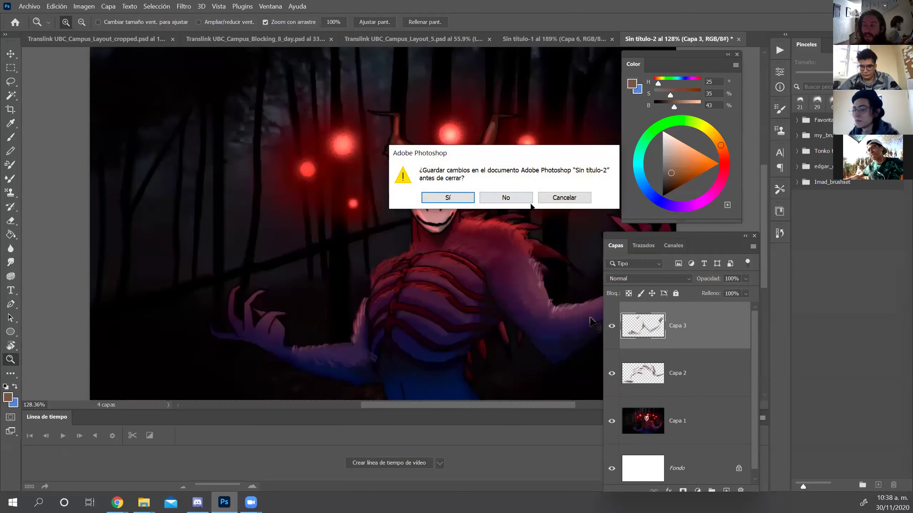
pyautogui.click(505, 198)
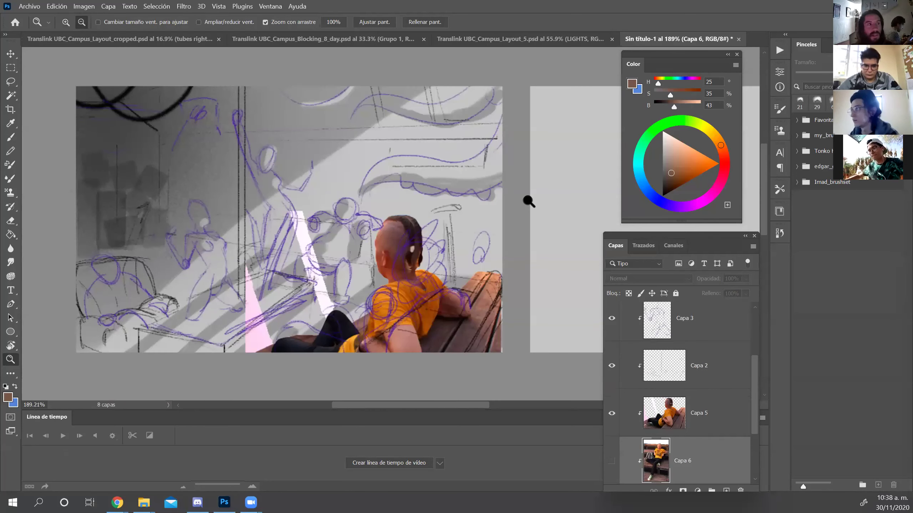